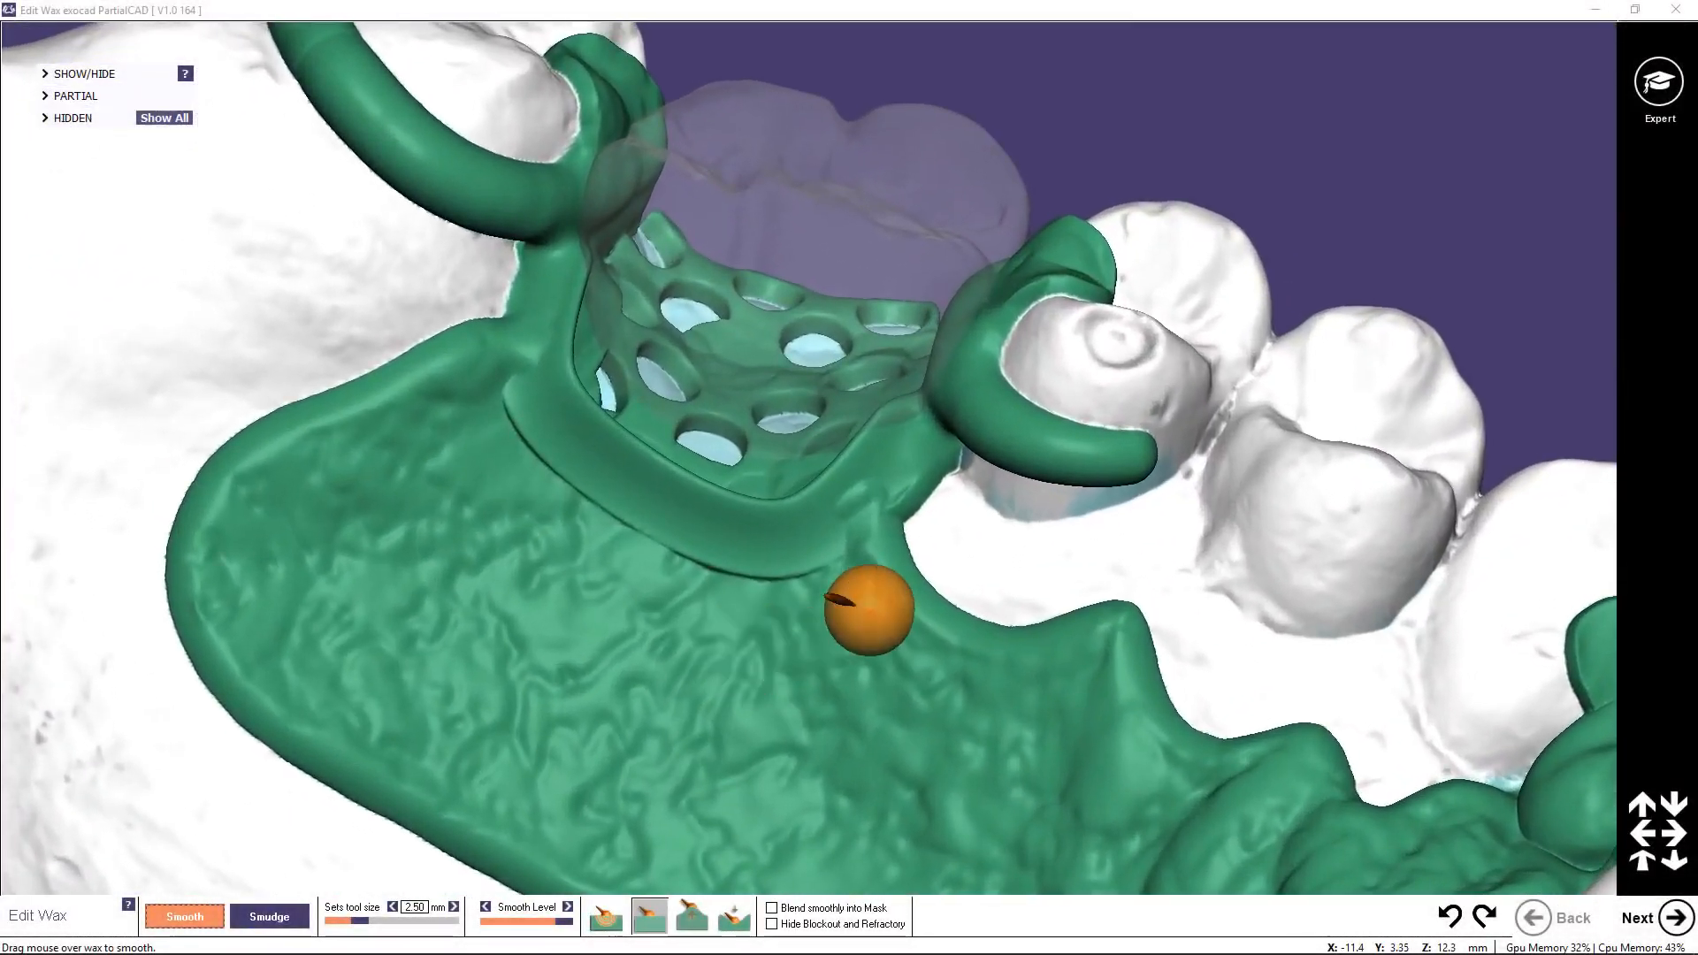
Step: Sweep the Smooth wax tool across the crease under the partial framework's lattice ring
mouse_move(935, 433)
mouse_down()
mouse_move(840, 526)
mouse_move(754, 565)
mouse_move(597, 535)
mouse_move(504, 416)
mouse_move(512, 368)
mouse_move(556, 557)
mouse_up()
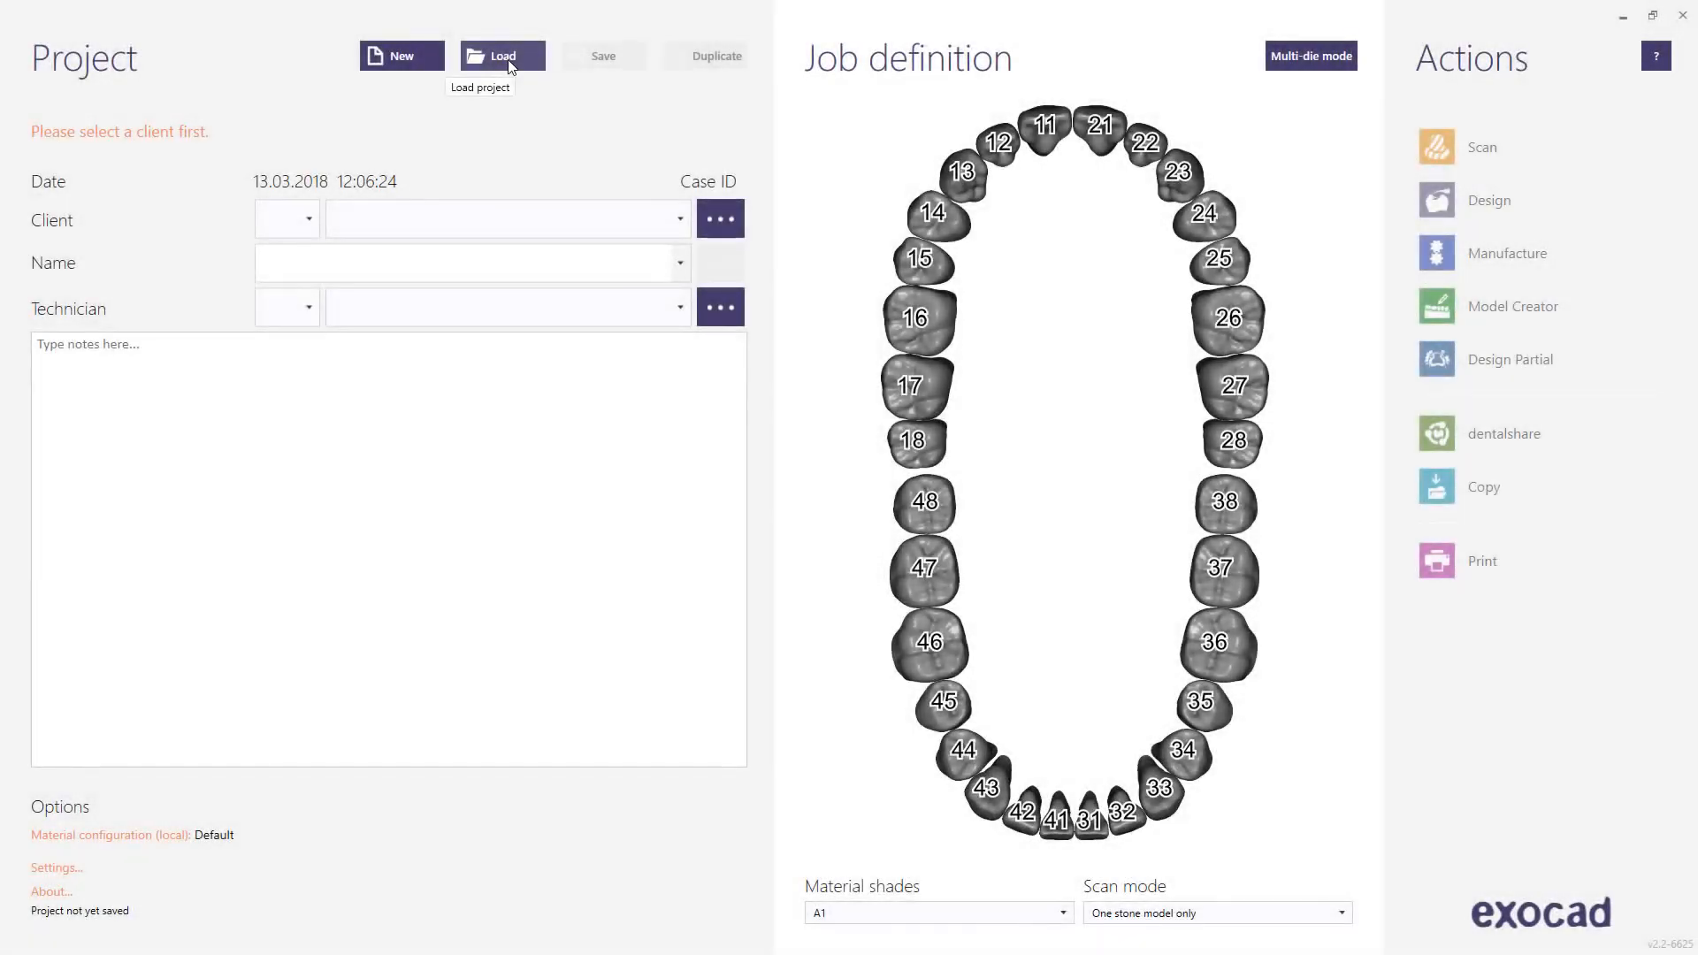
Step: Load the Three-Element Bridge / Virtual Articulator sample case 00001-031 from the saved projects list
click(511, 68)
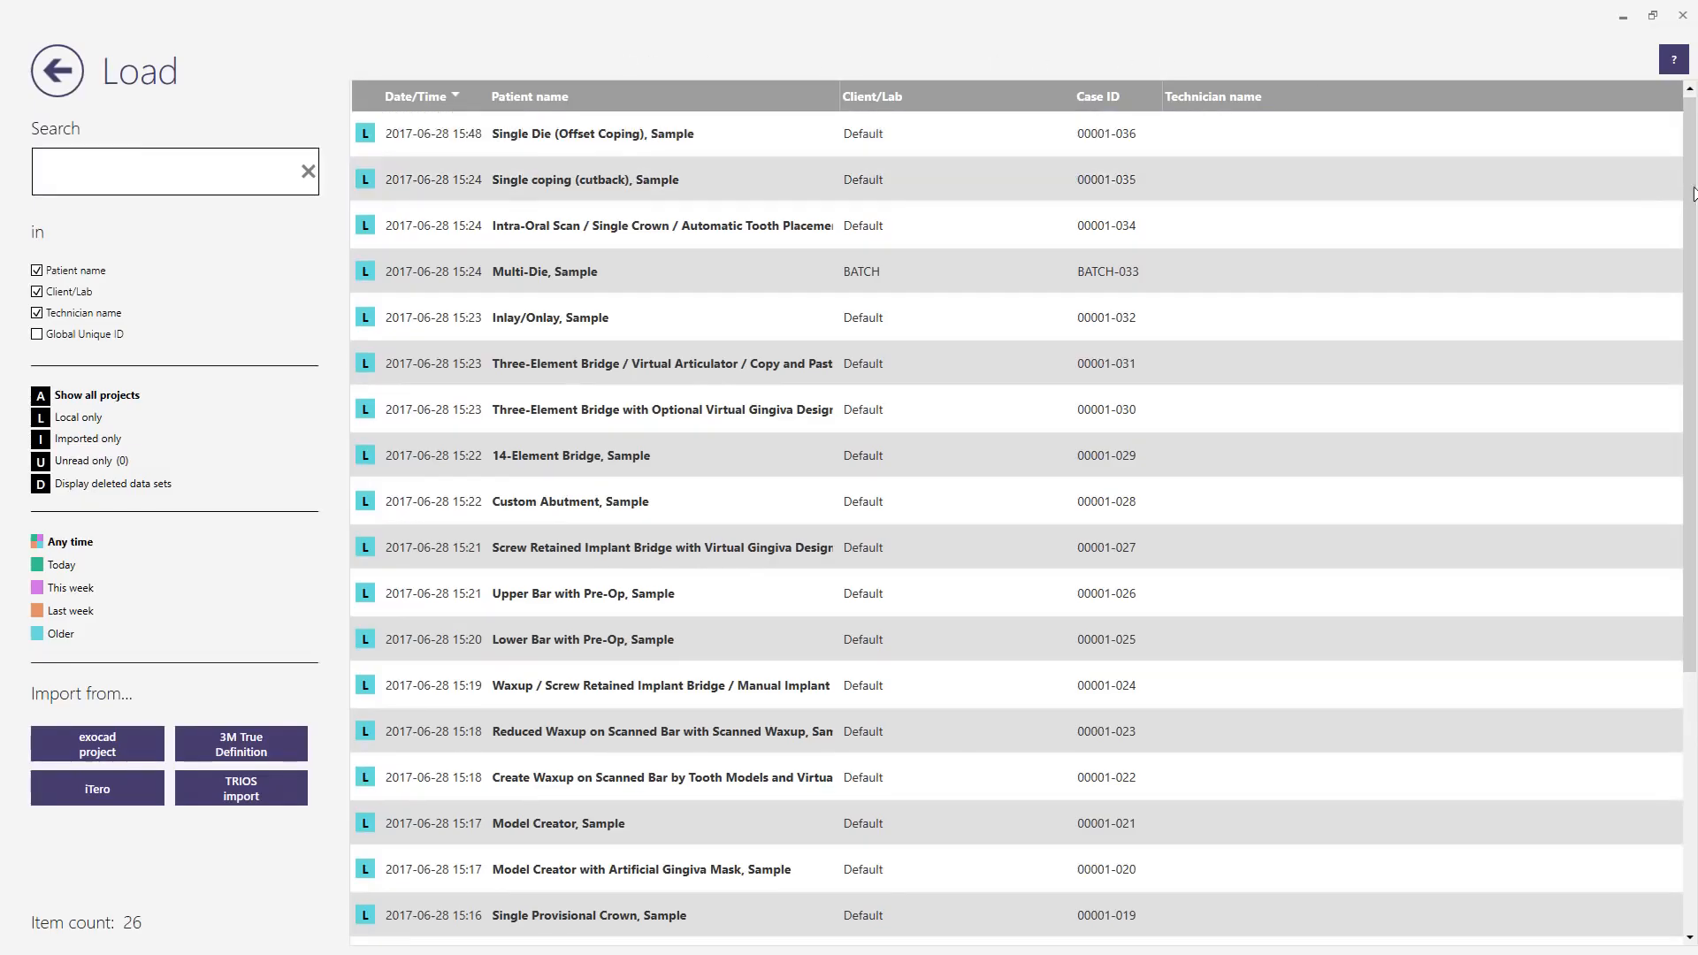
drag(1693, 193, 1693, 460)
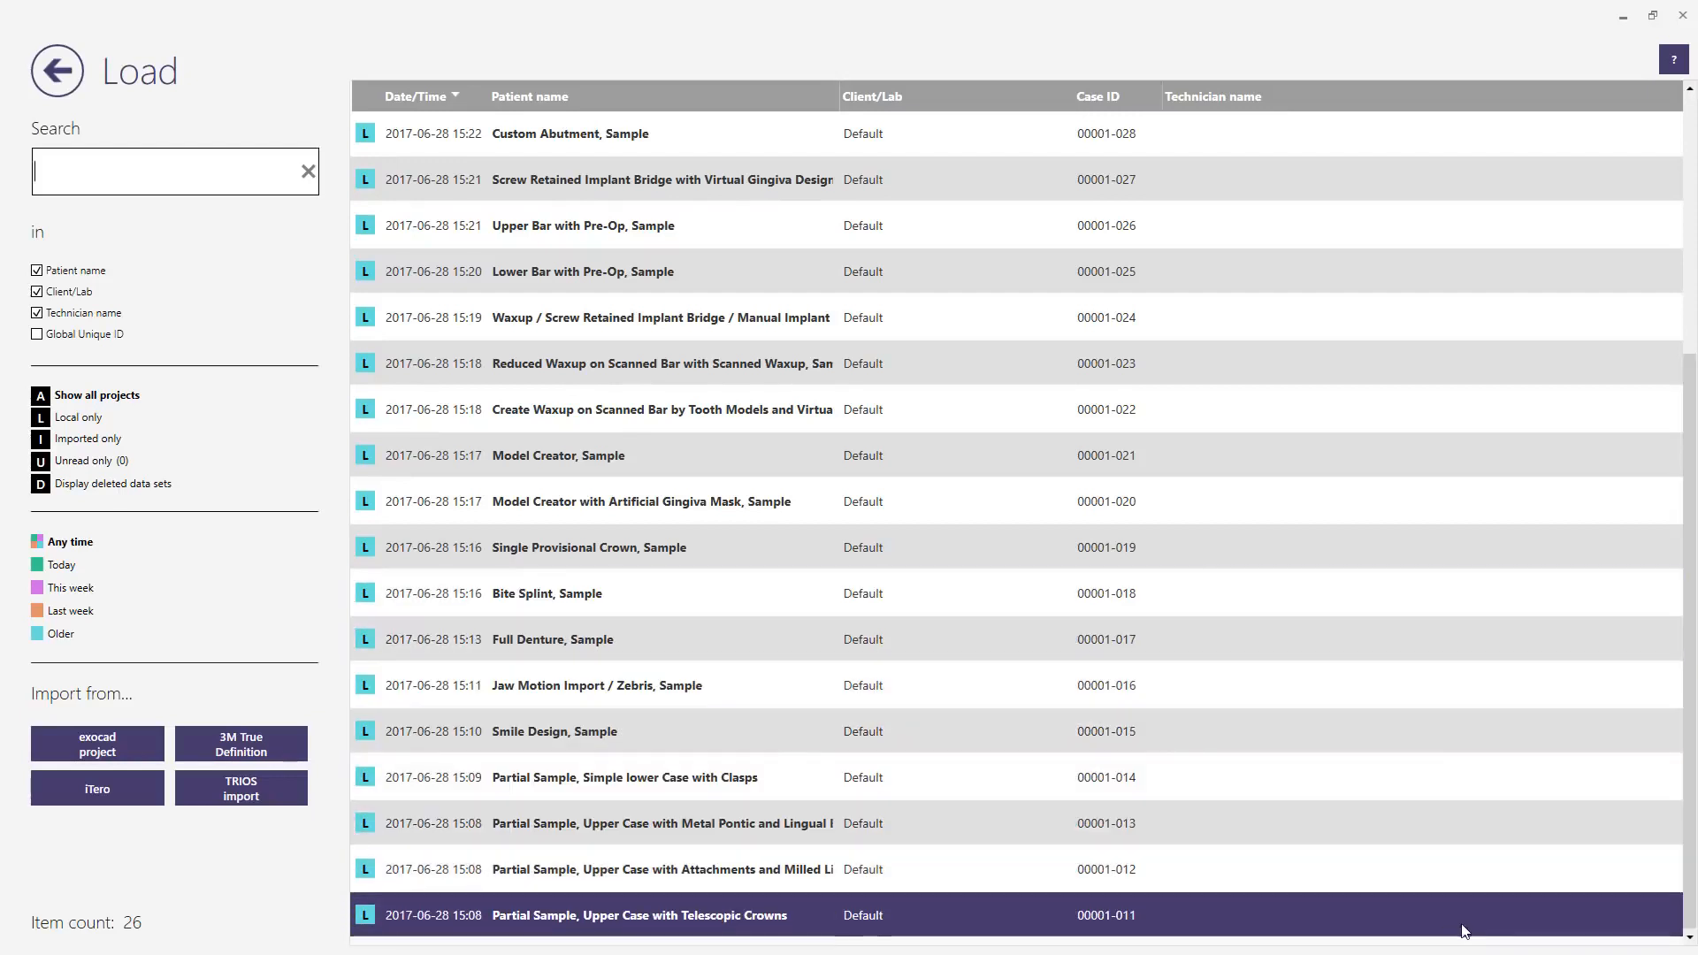
drag(1693, 878, 1693, 619)
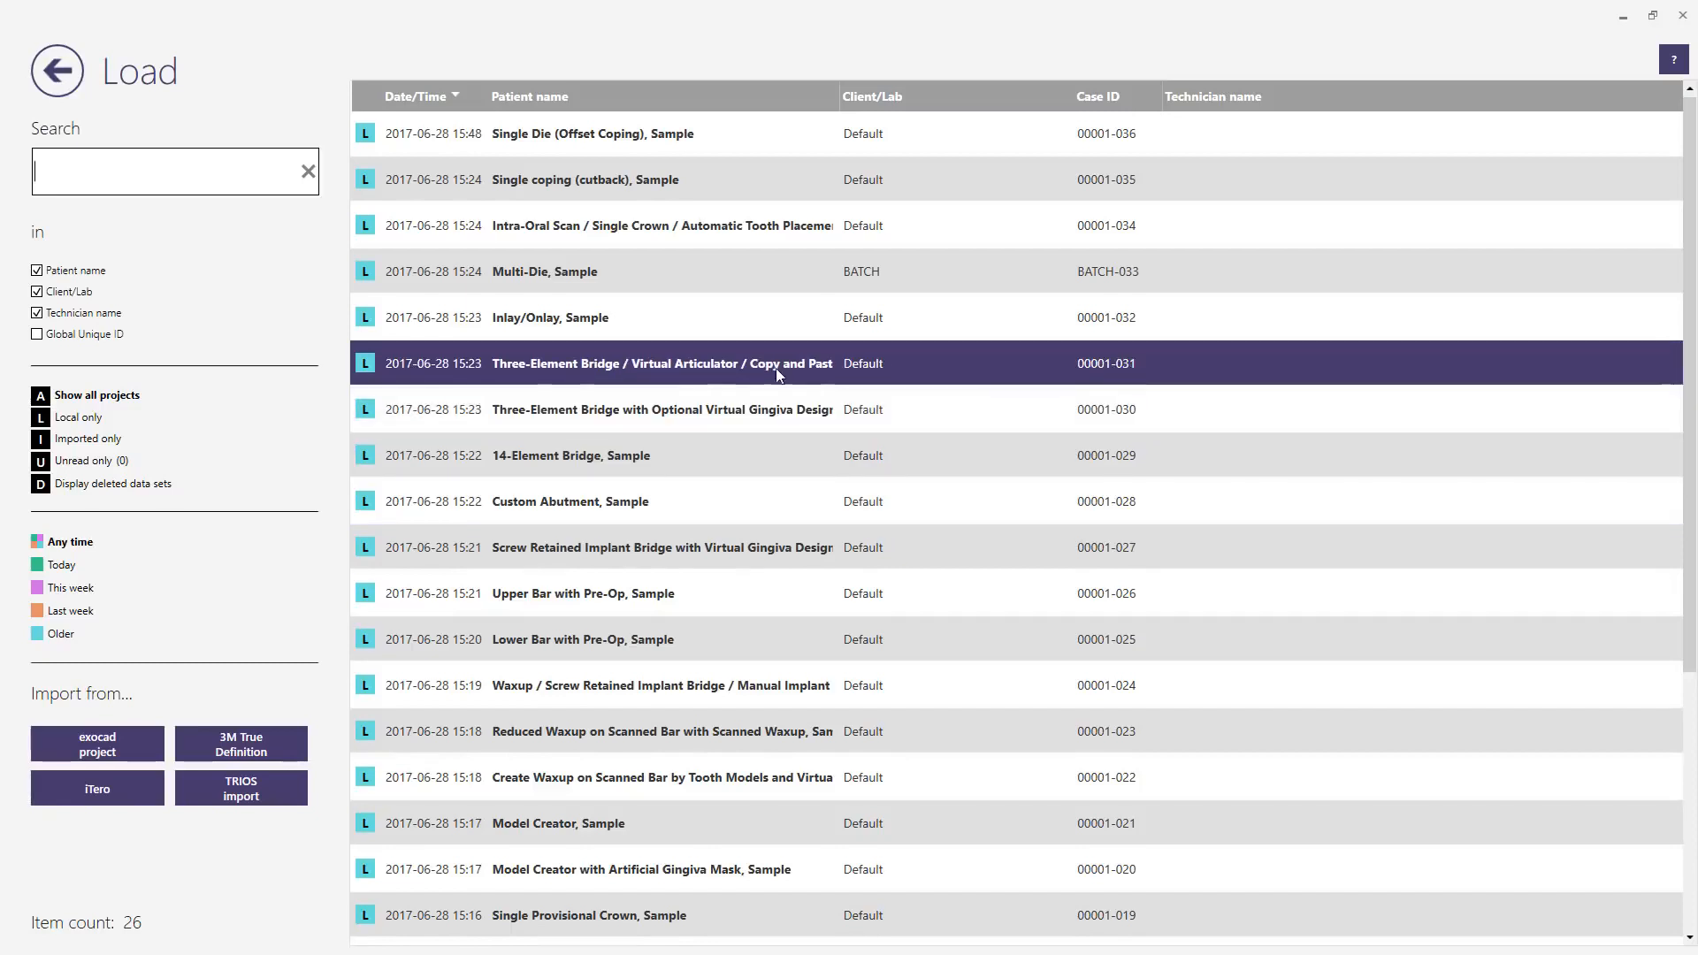
click(622, 370)
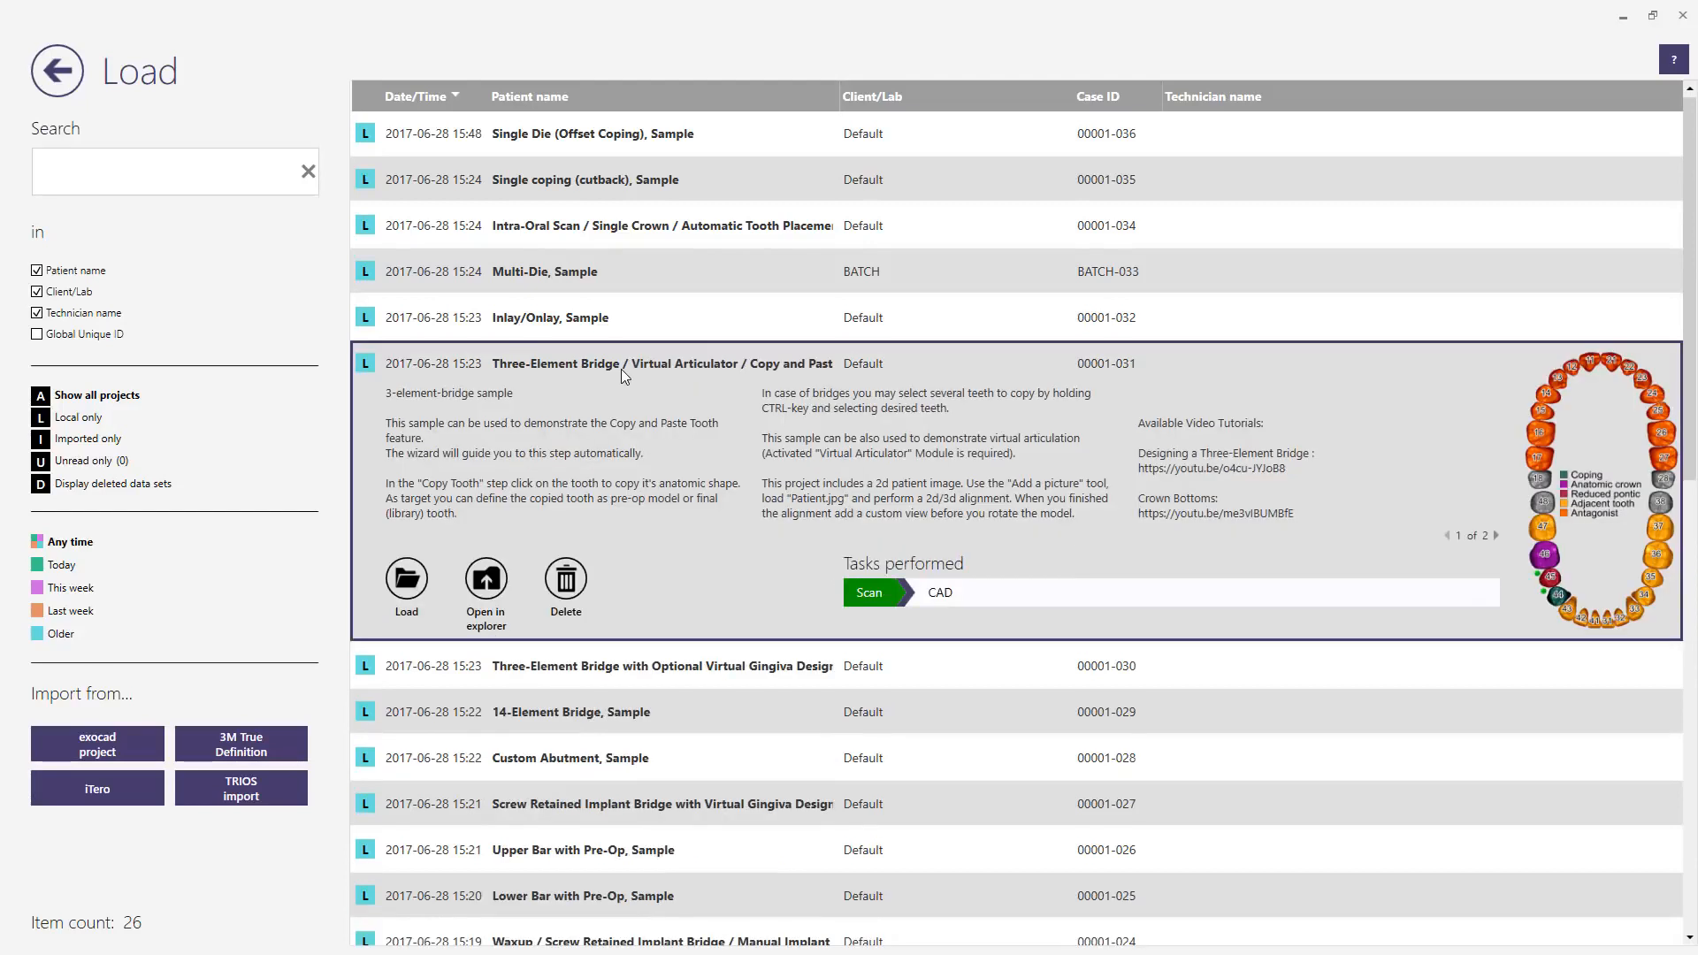
click(406, 580)
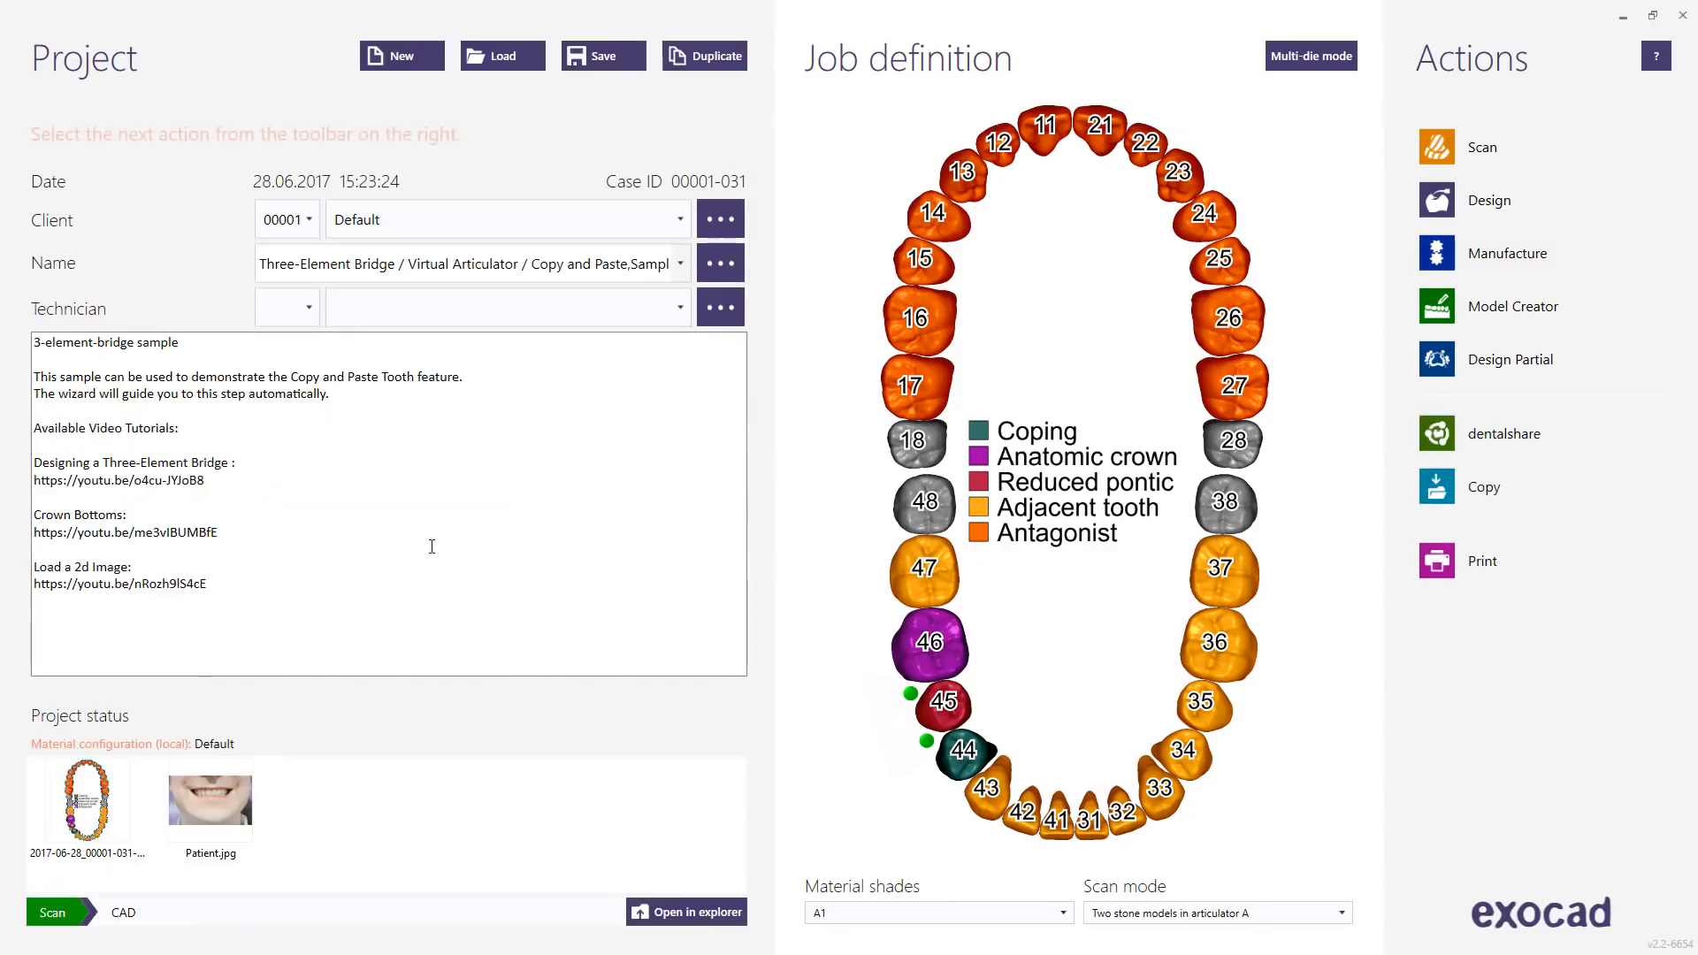
Step: Duplicate the project including its scan data, creating case 00001-005
click(704, 56)
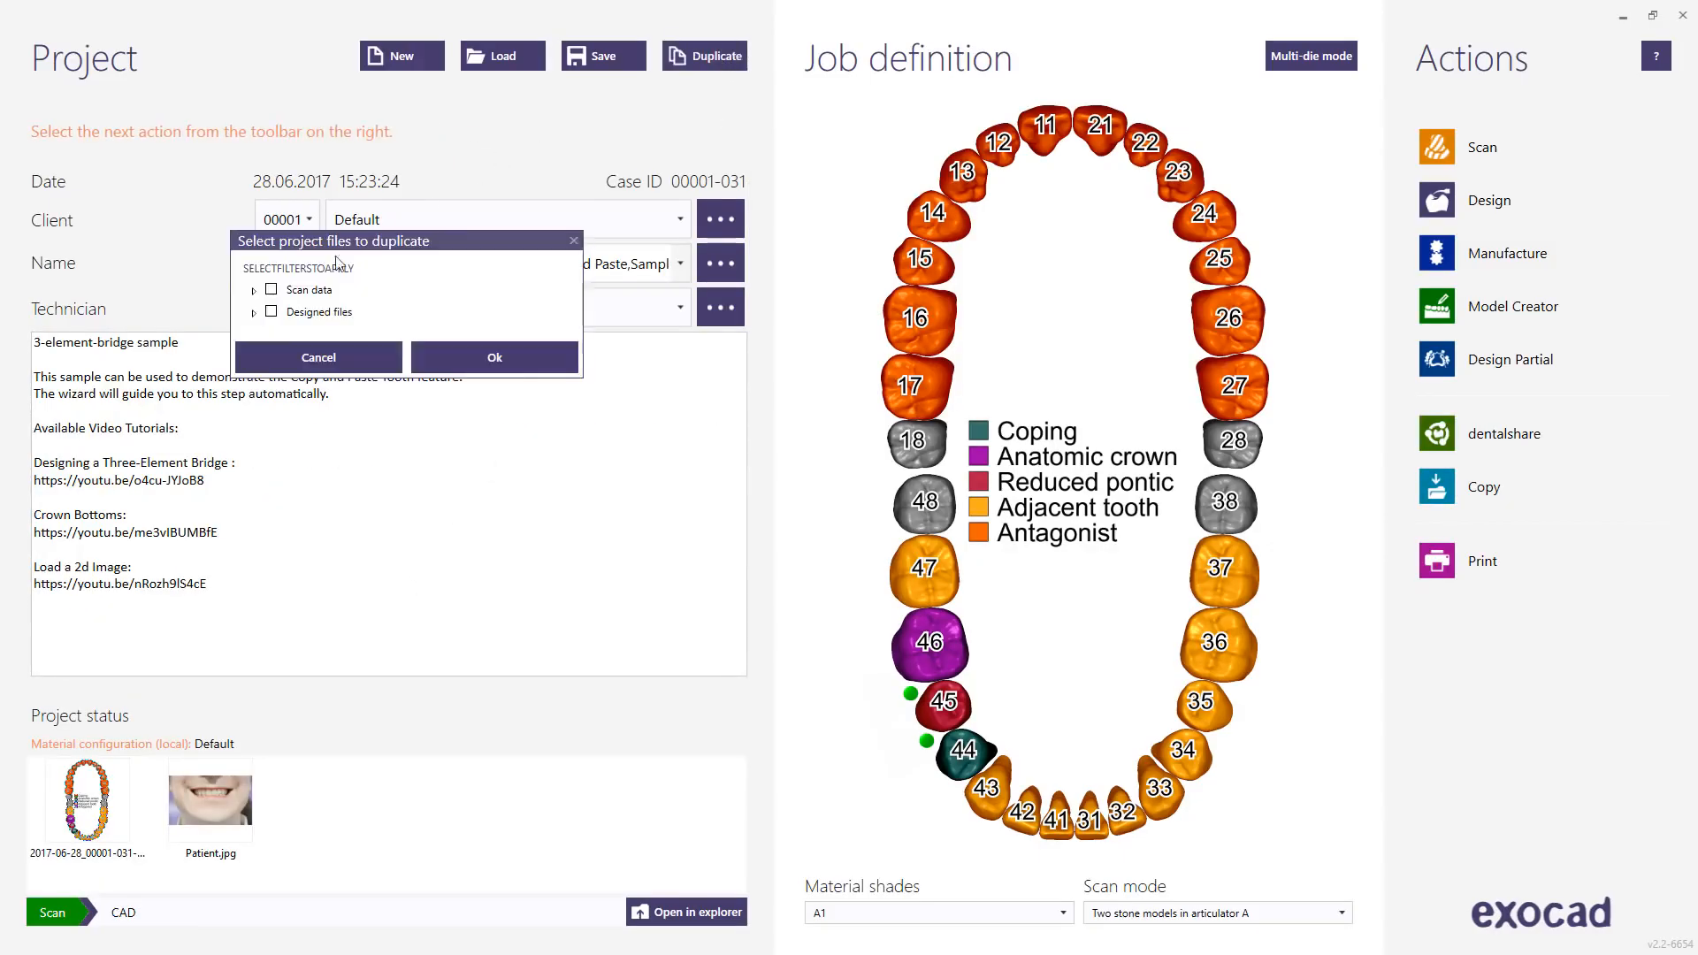
click(271, 292)
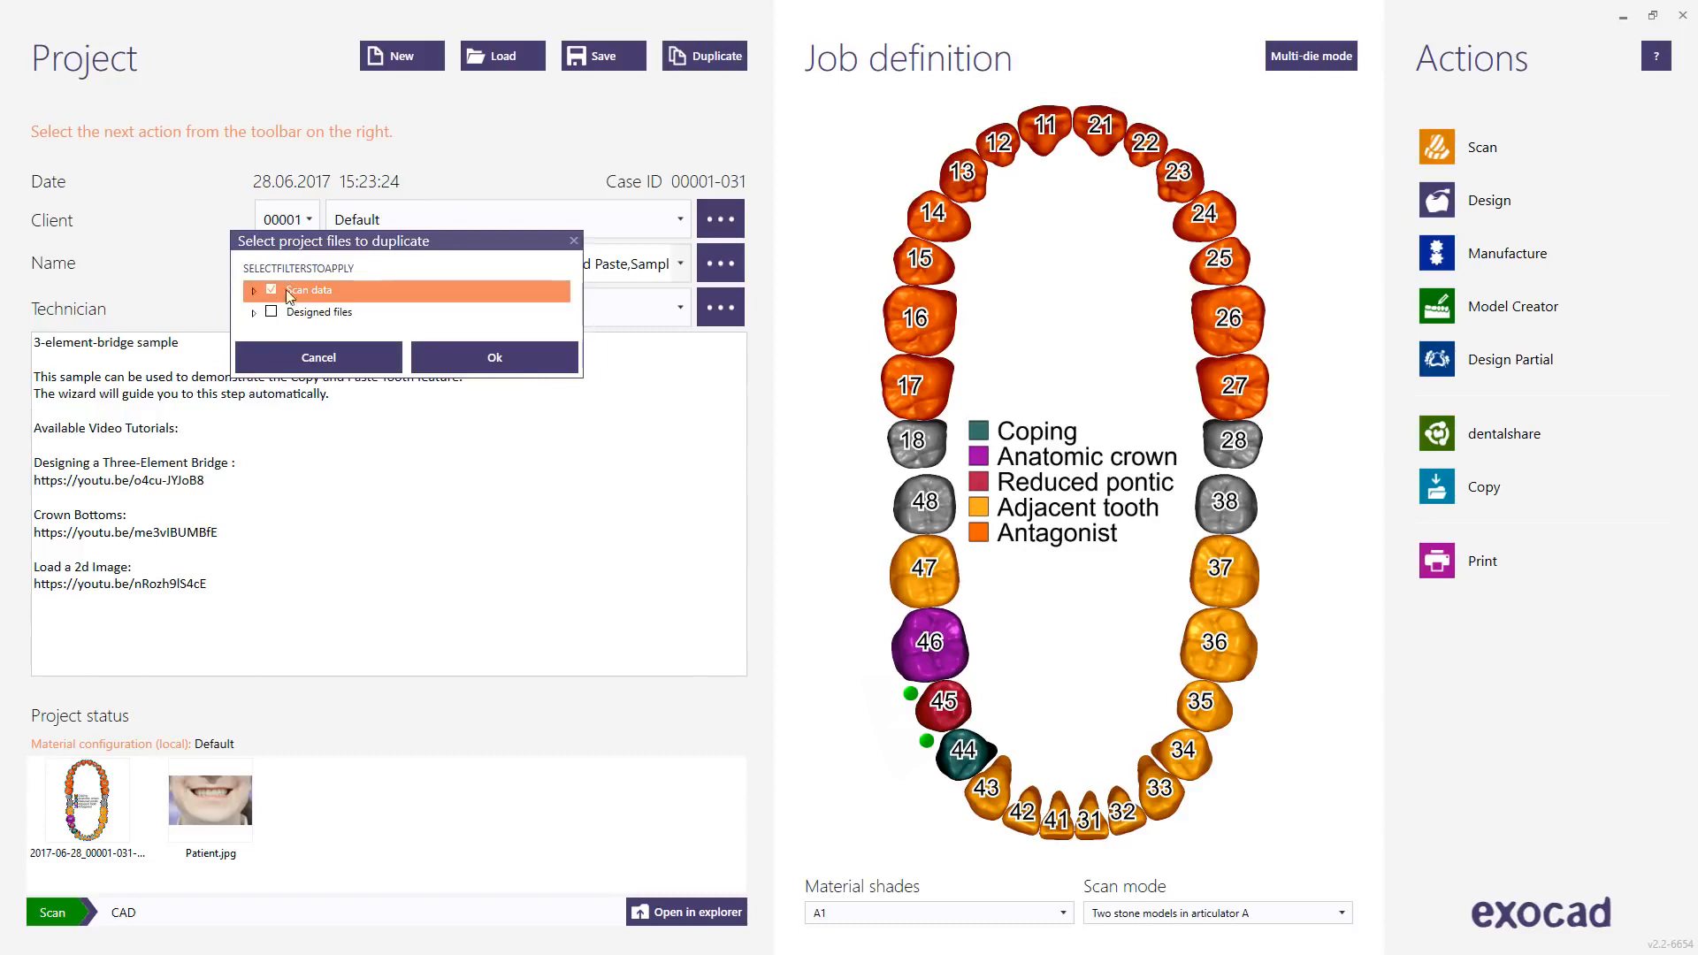
click(467, 354)
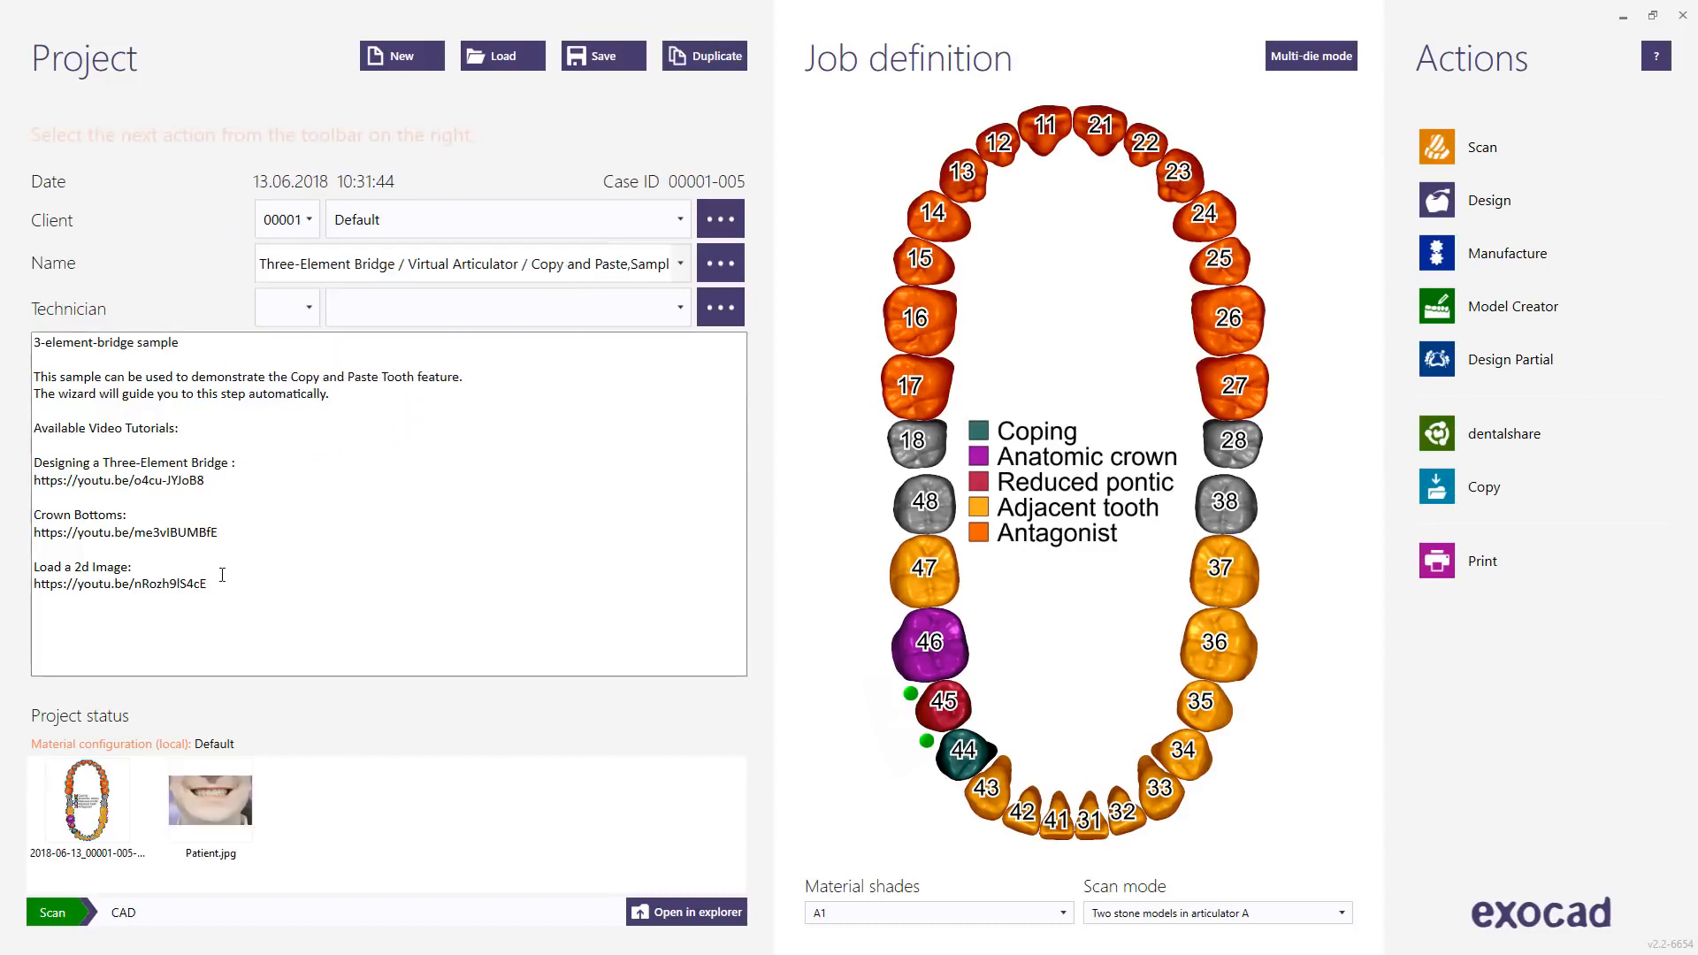
Step: Select and then deselect the tutorial links in the notes, and start dentalshare sharing
drag(220, 583, 24, 464)
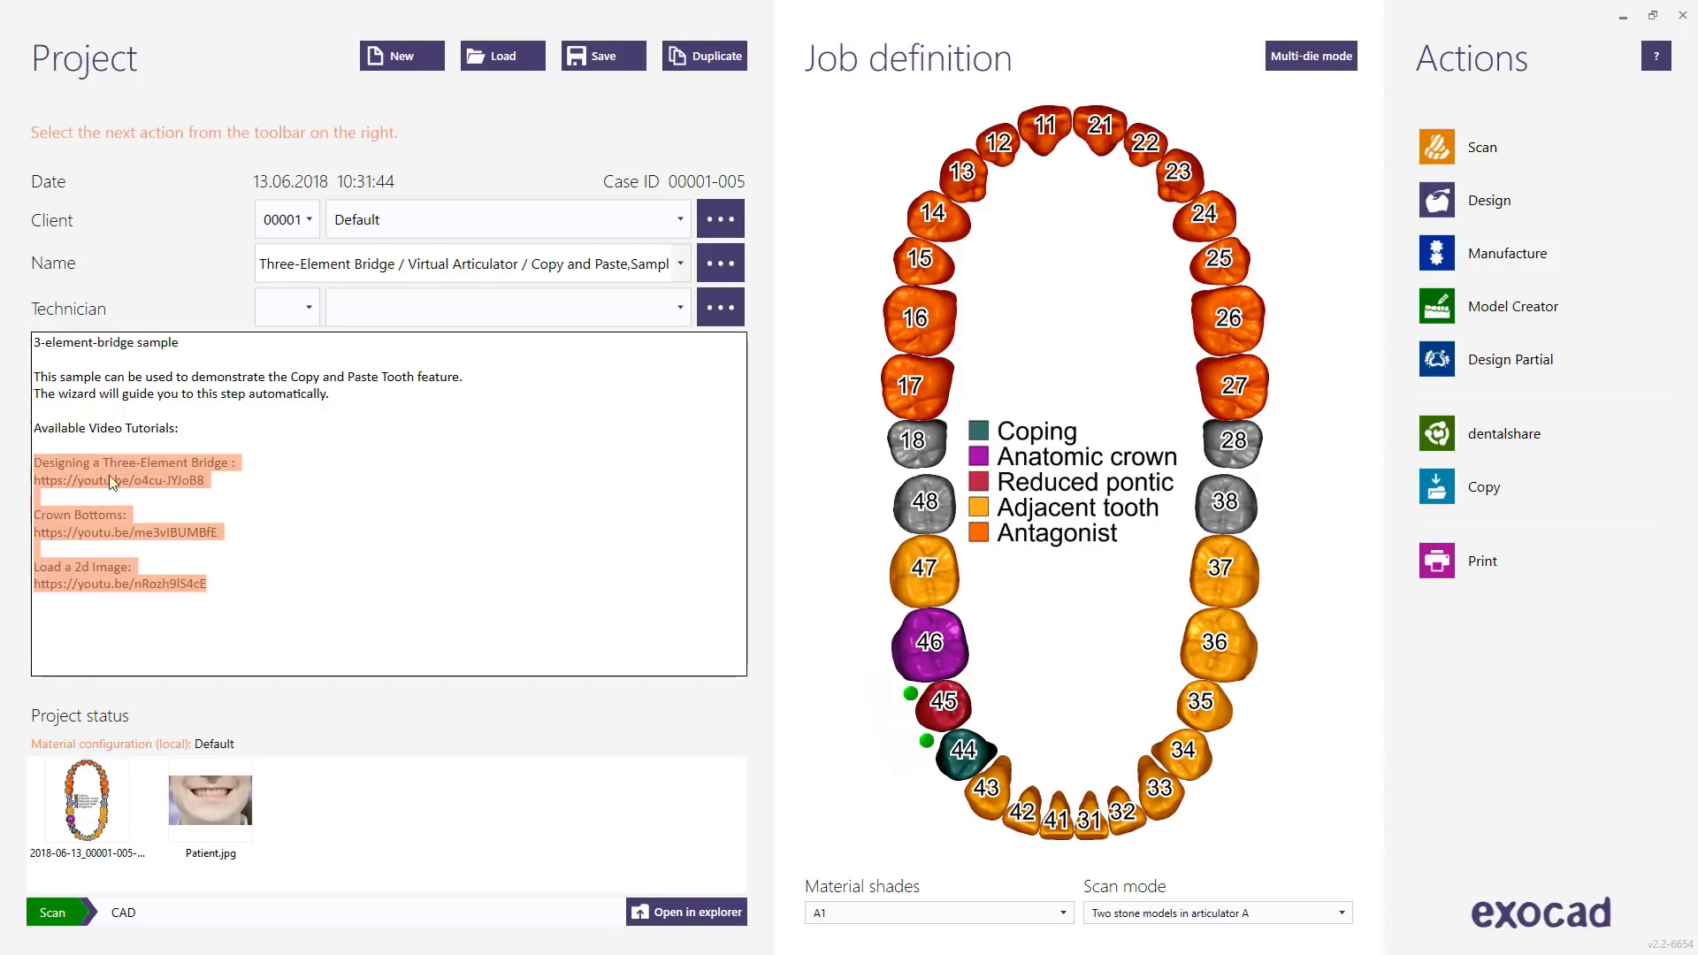
click(364, 518)
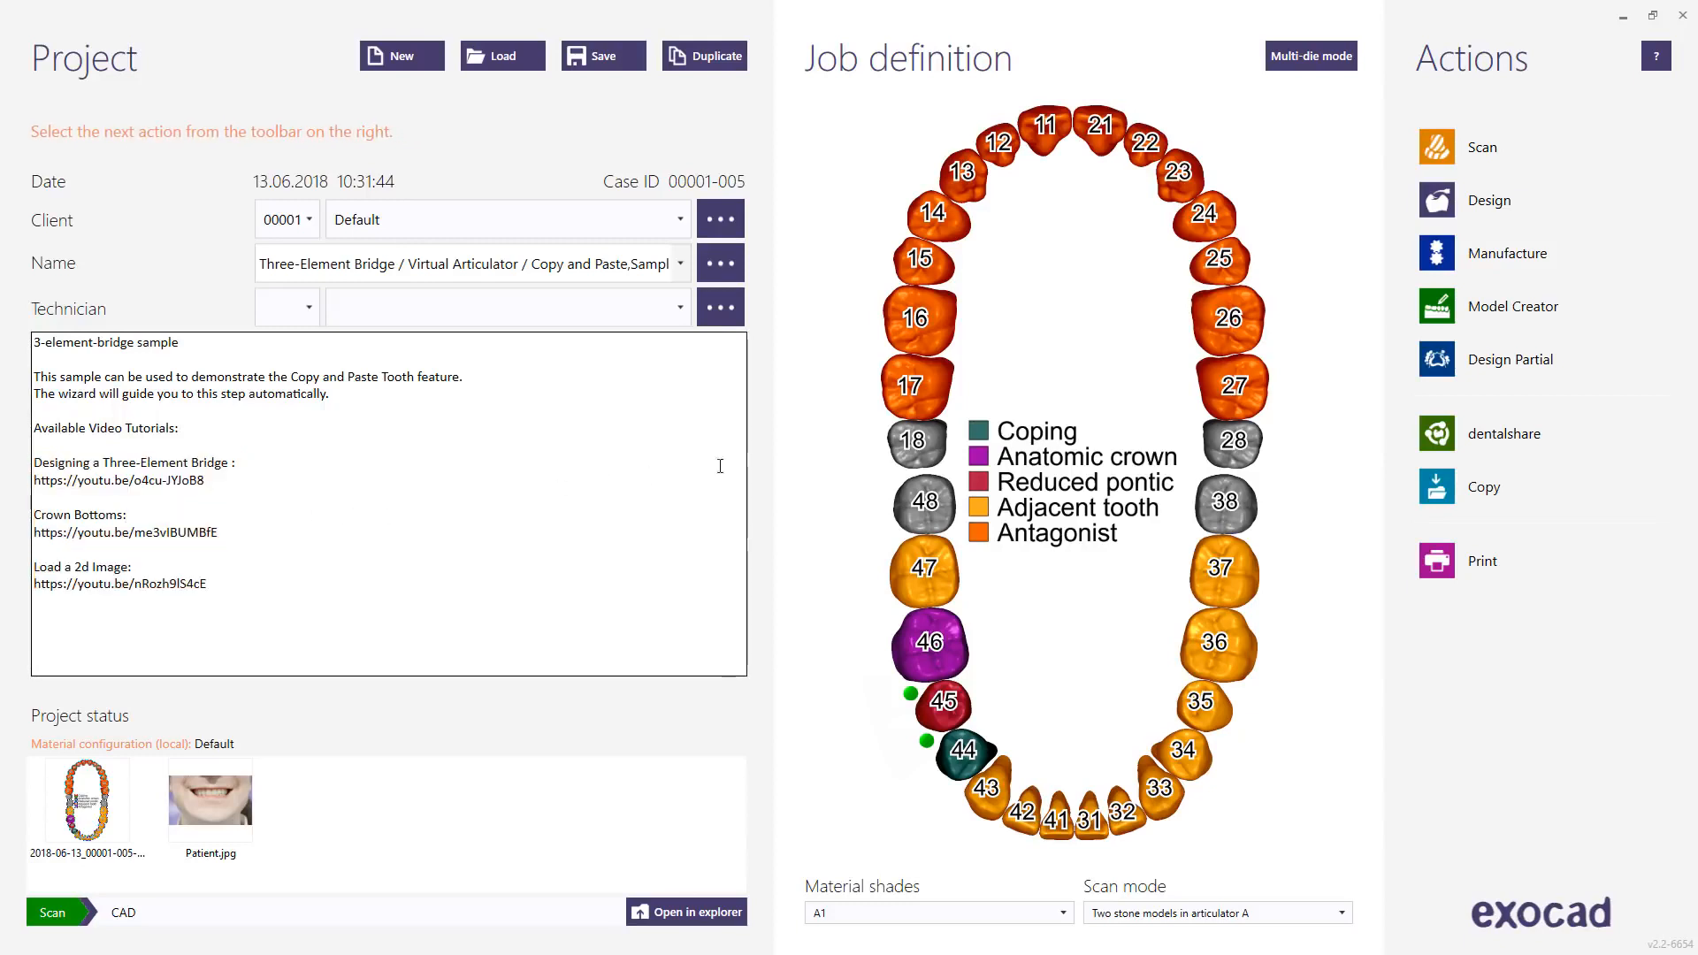
click(1437, 435)
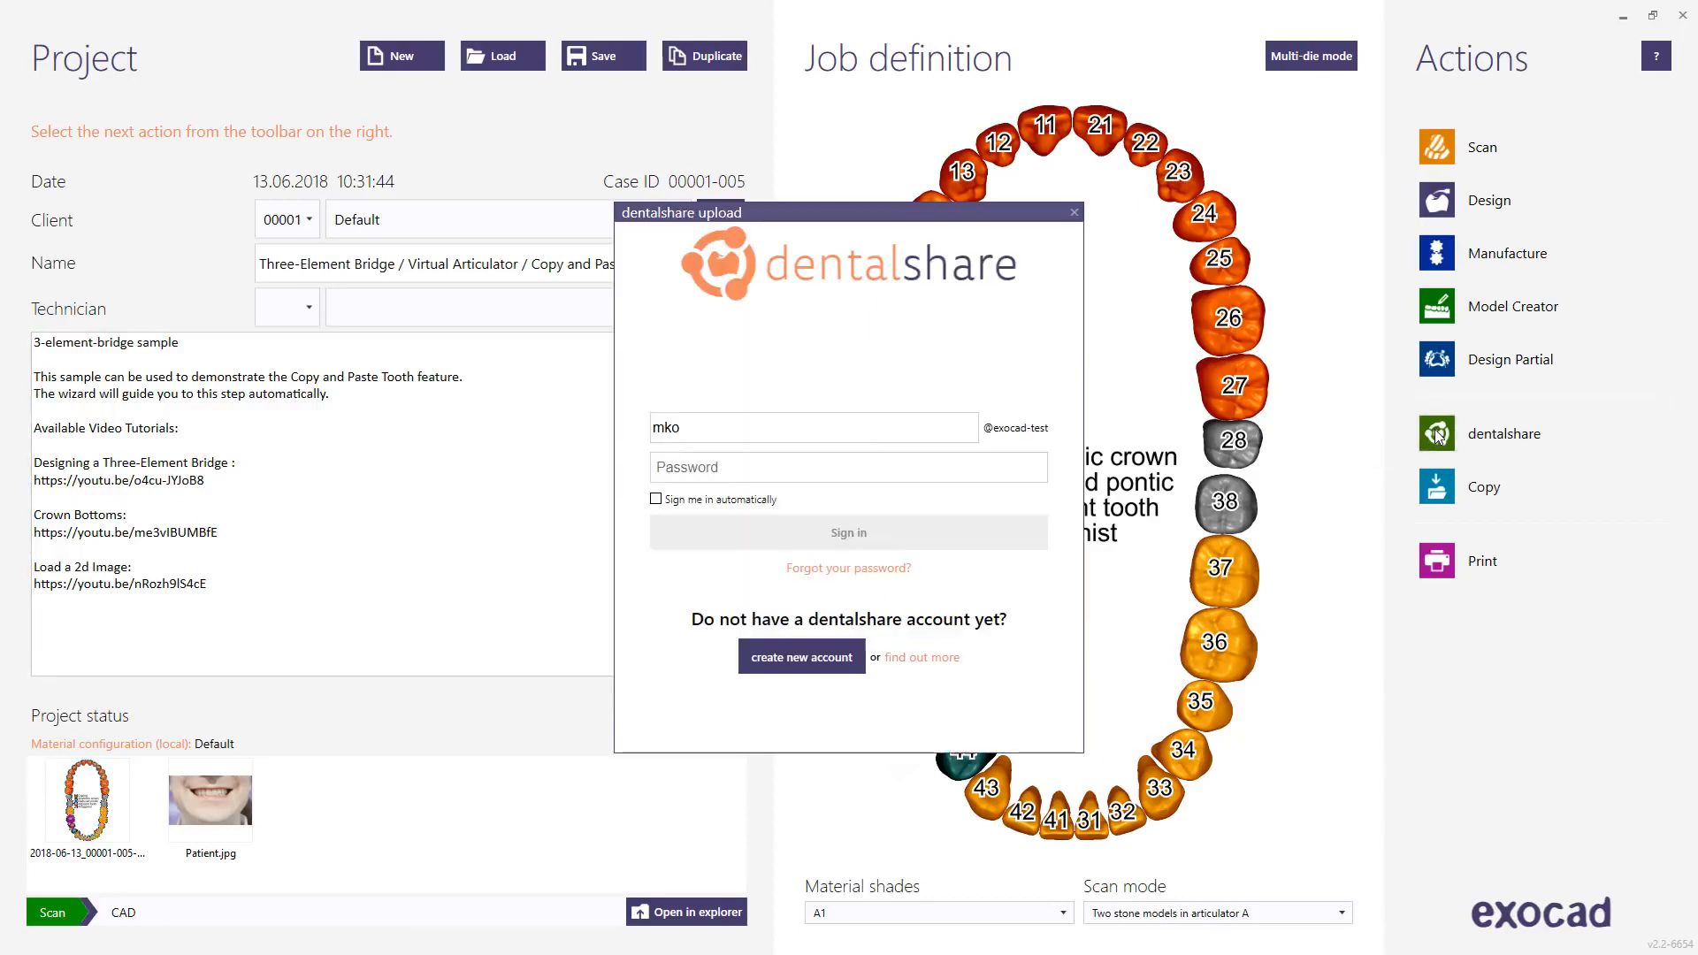
Step: Enter the dentalshare account password and sign in
click(709, 461)
text(•••••••)
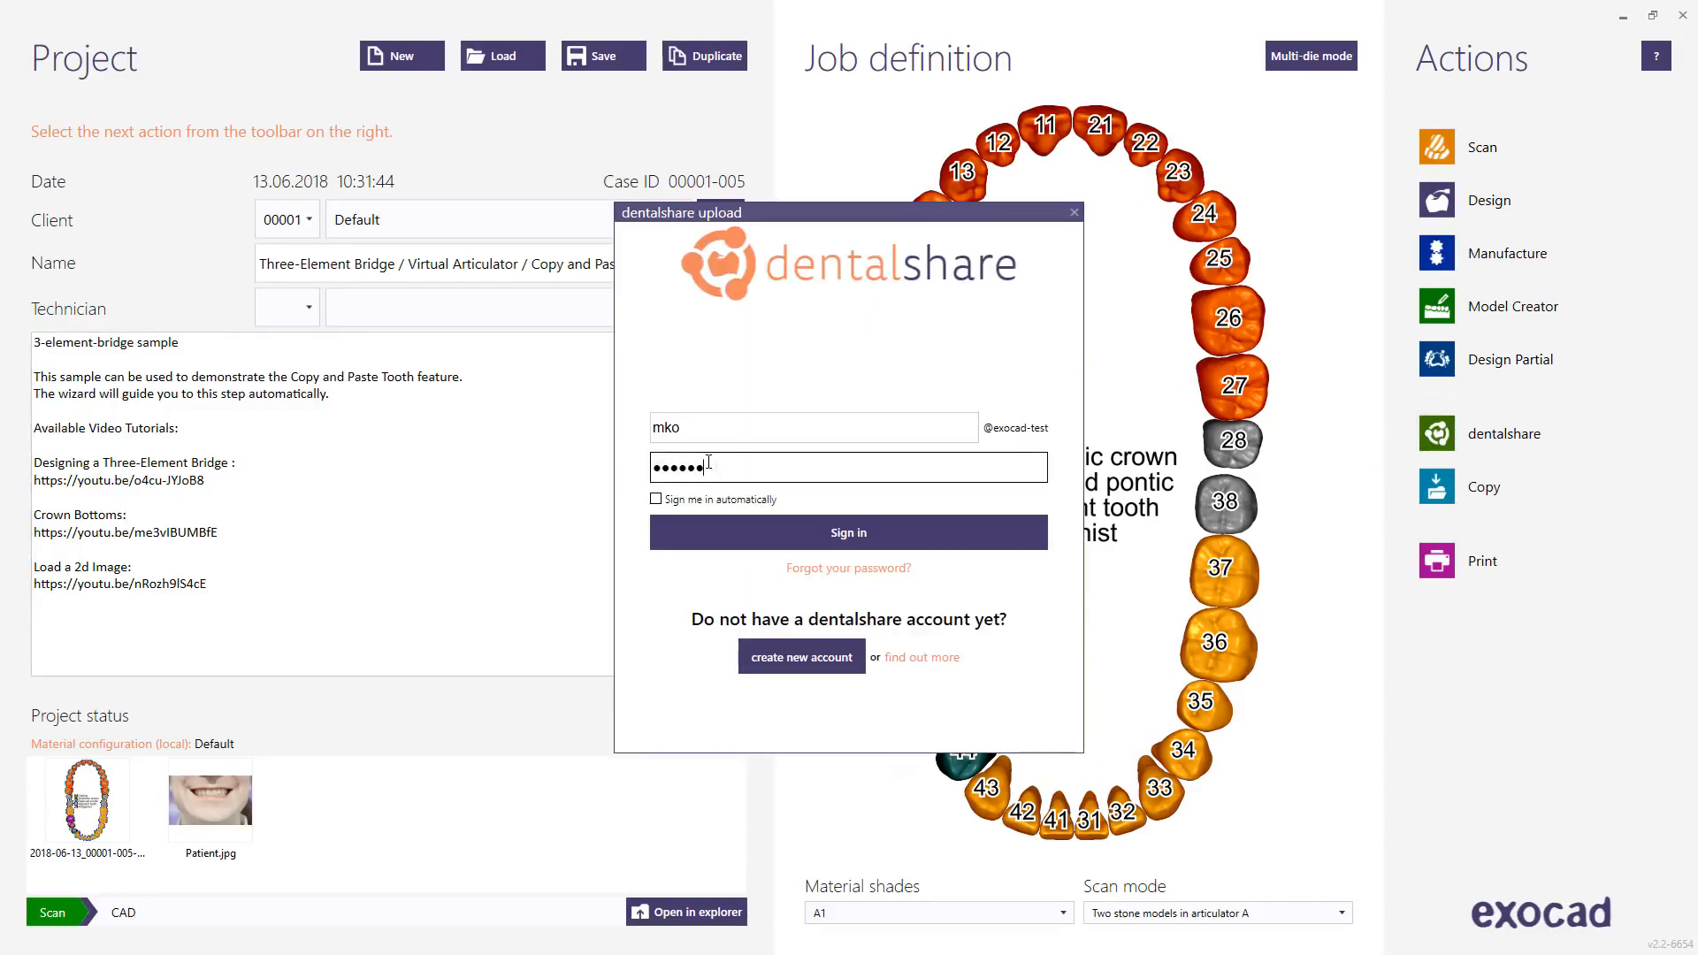
click(793, 525)
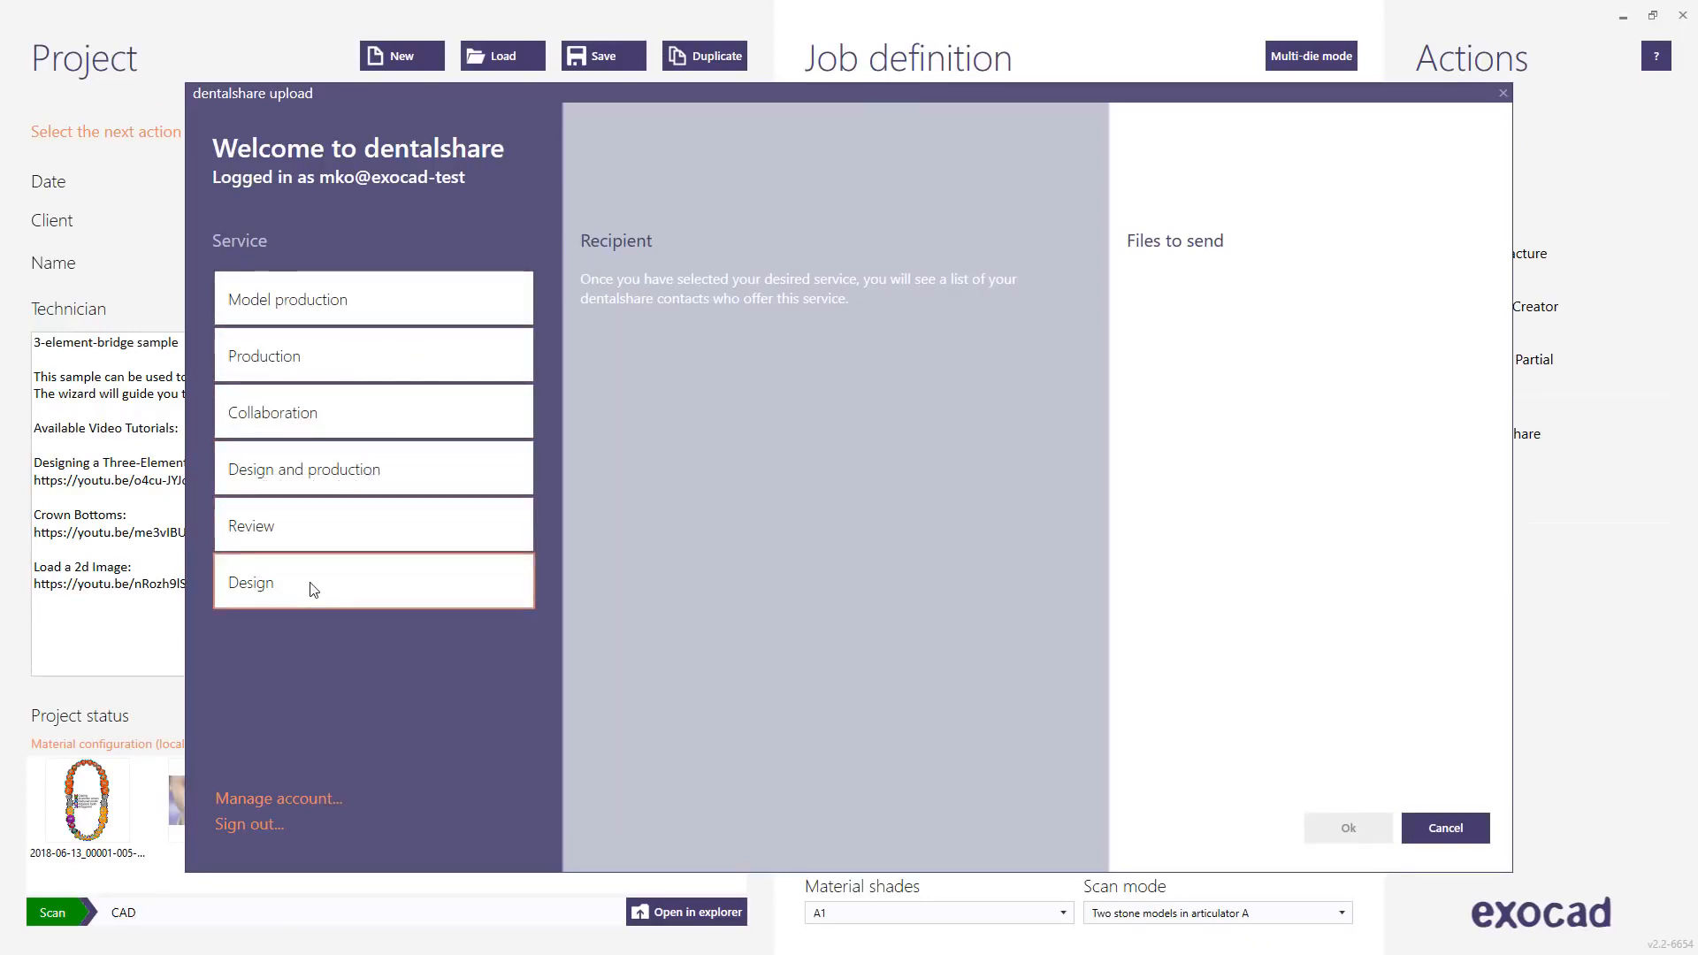
Step: Send the scan data to the chosen lab contact for Design and production, then open tracking once Shipped
click(327, 477)
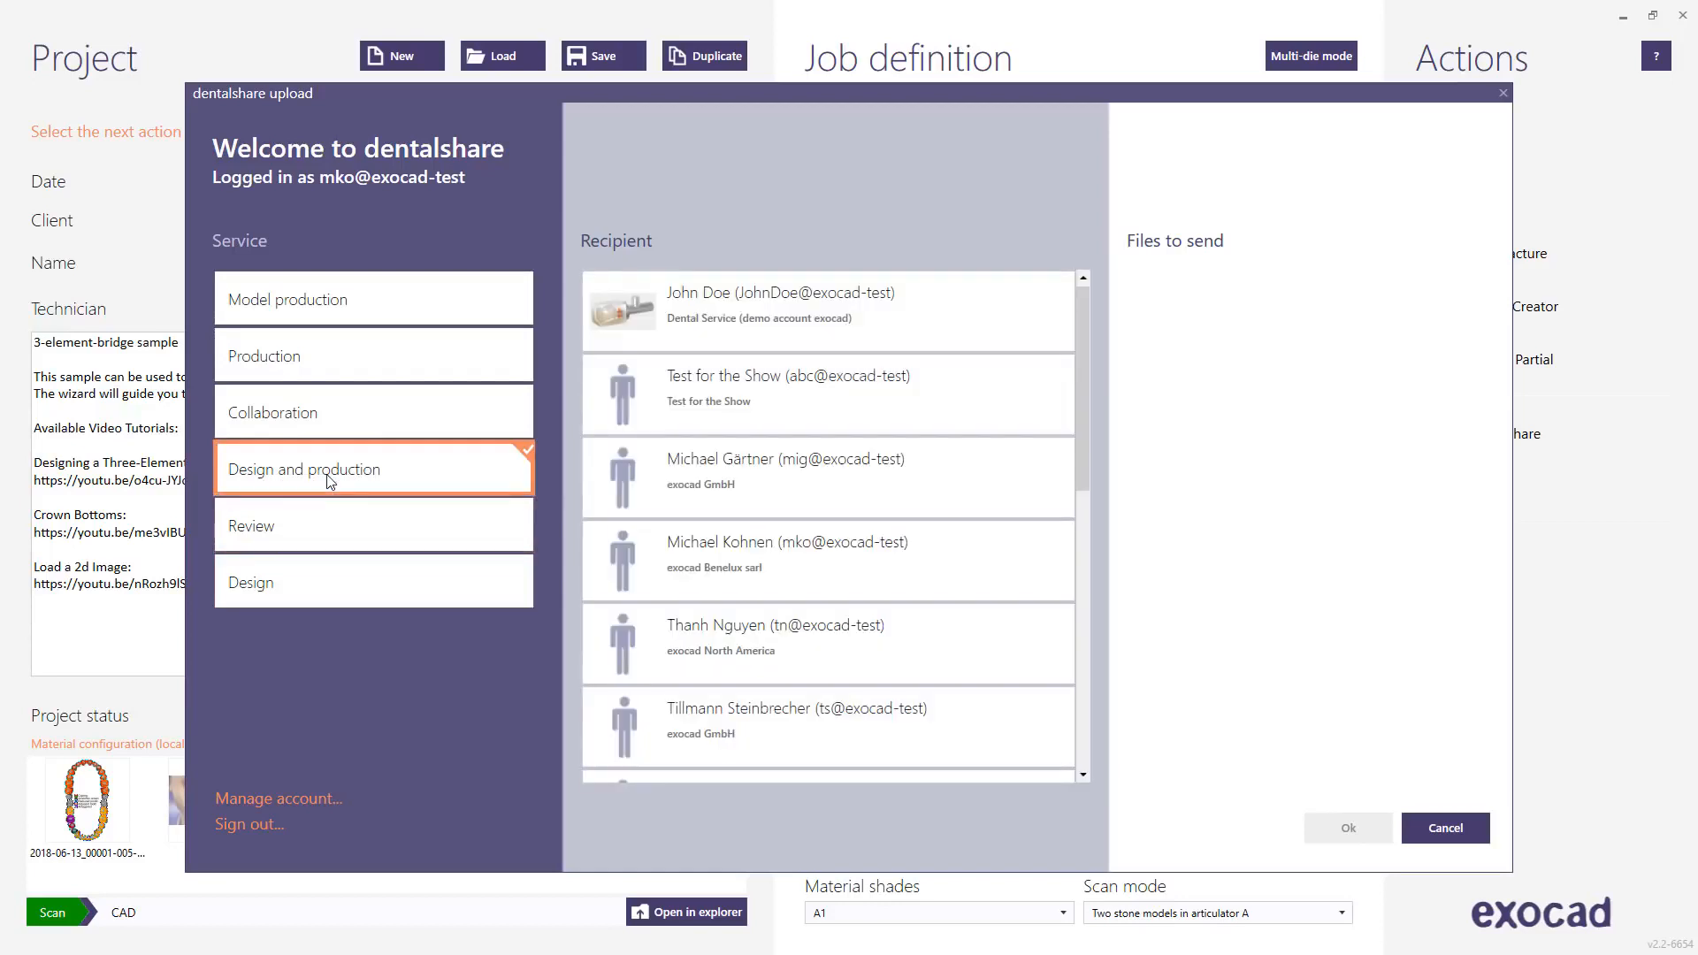
click(689, 320)
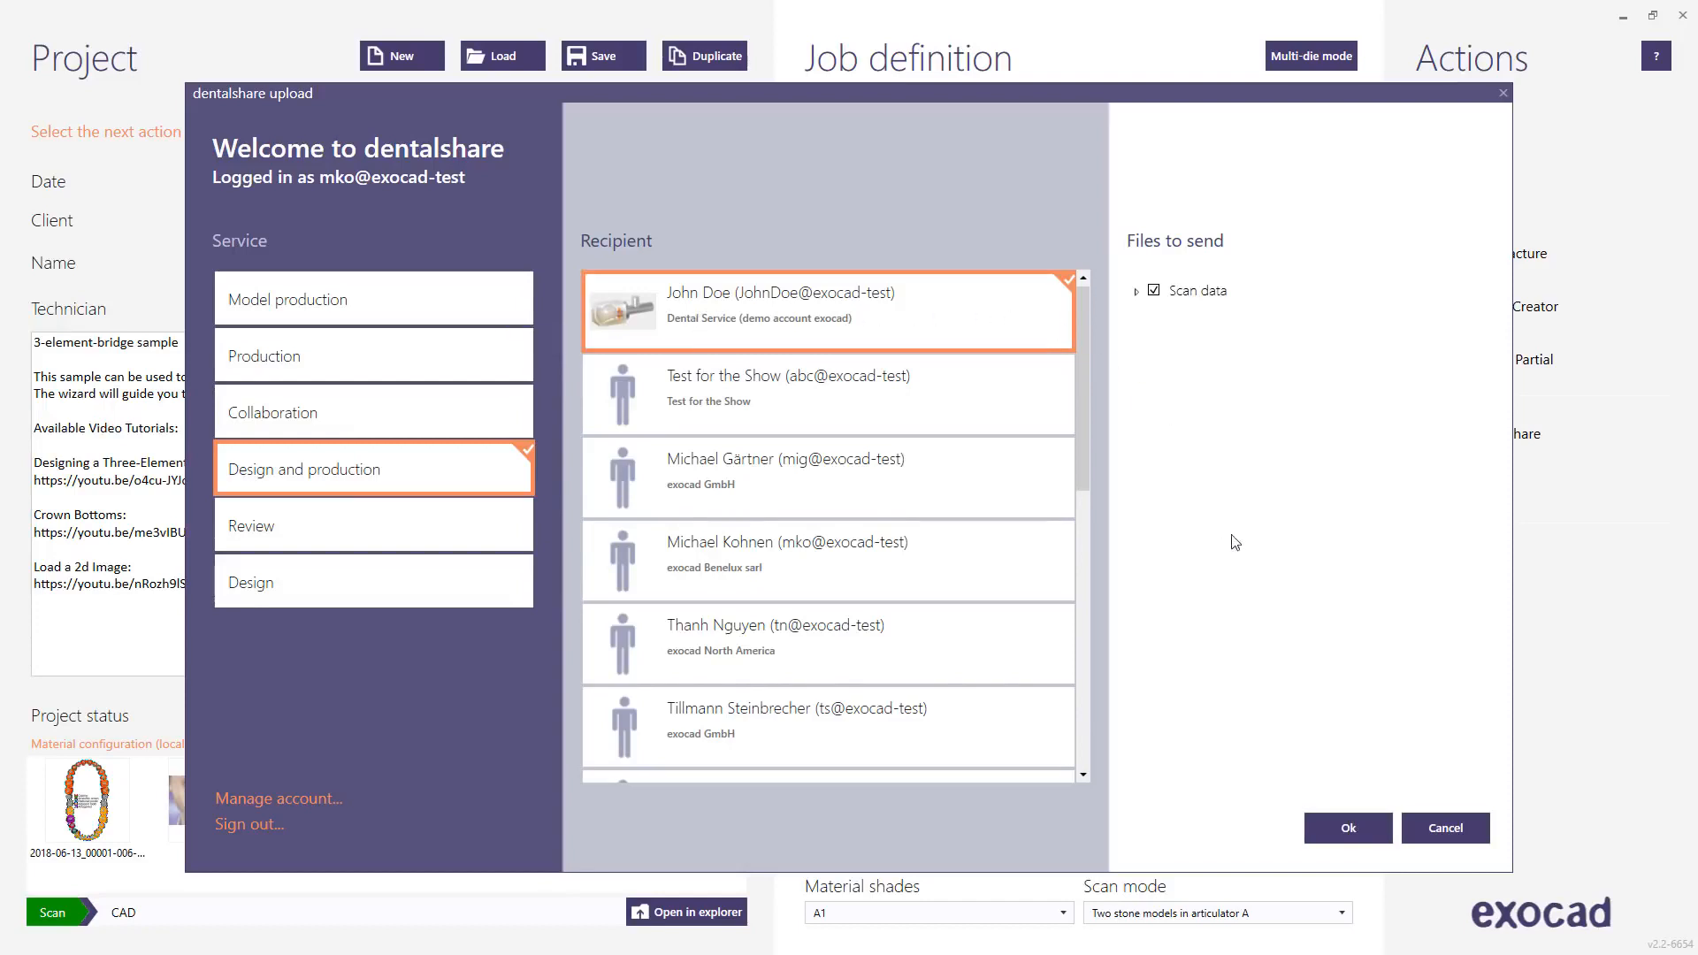
click(1323, 832)
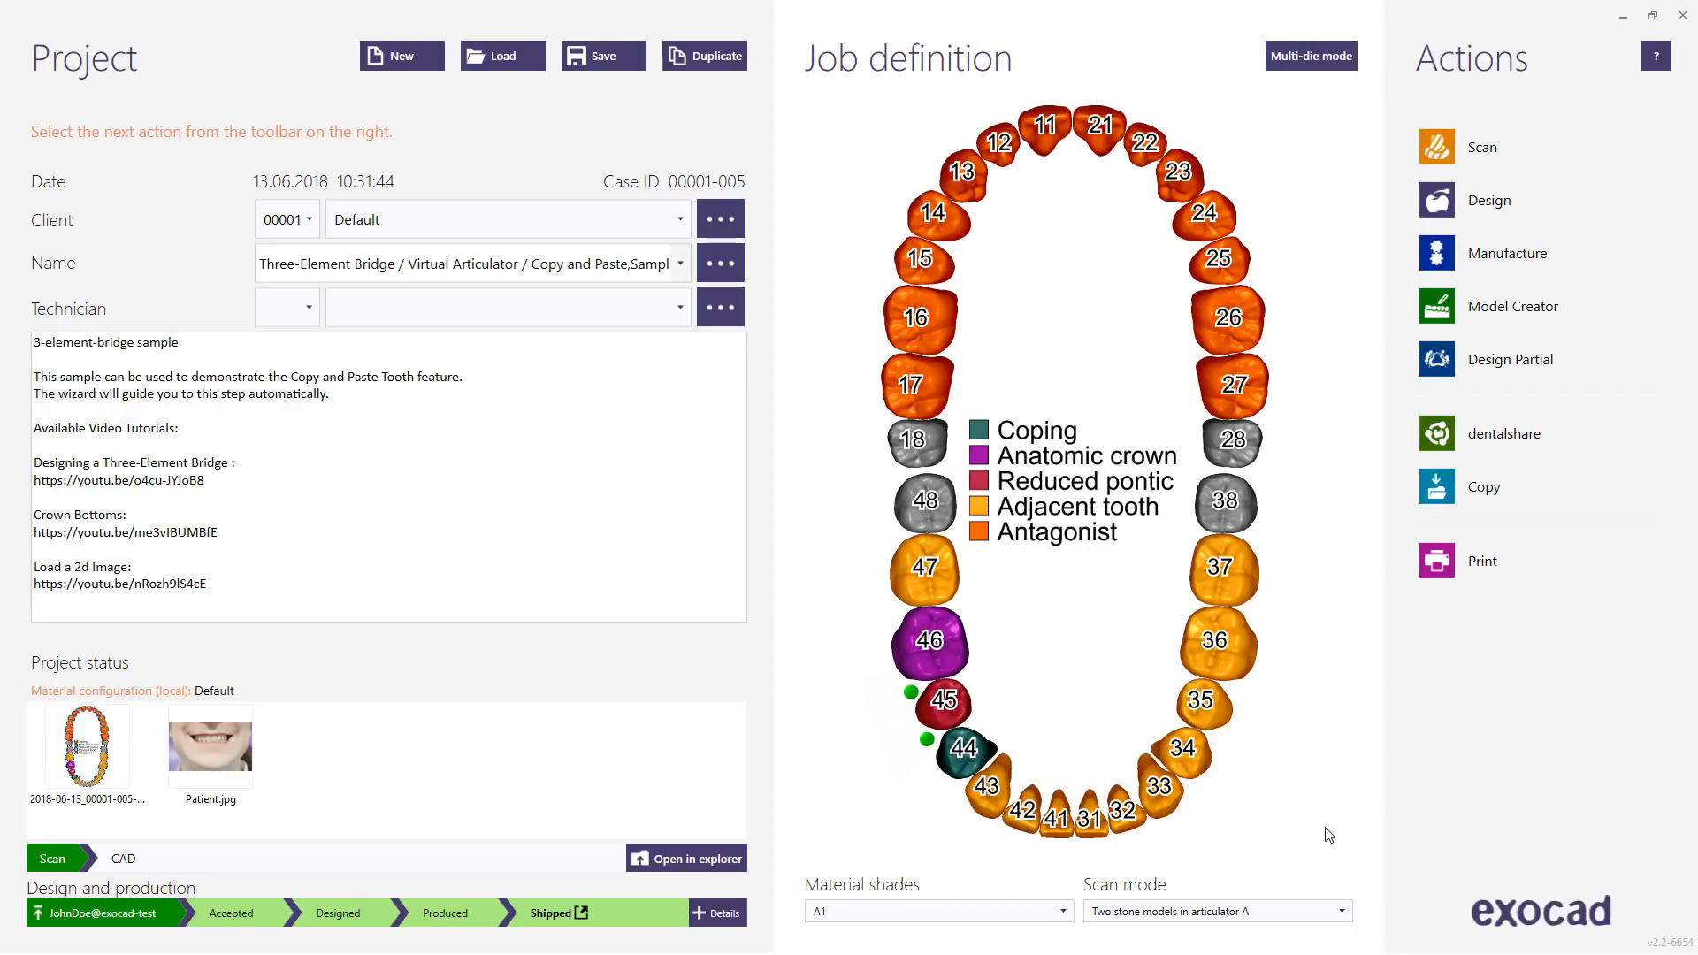
click(581, 915)
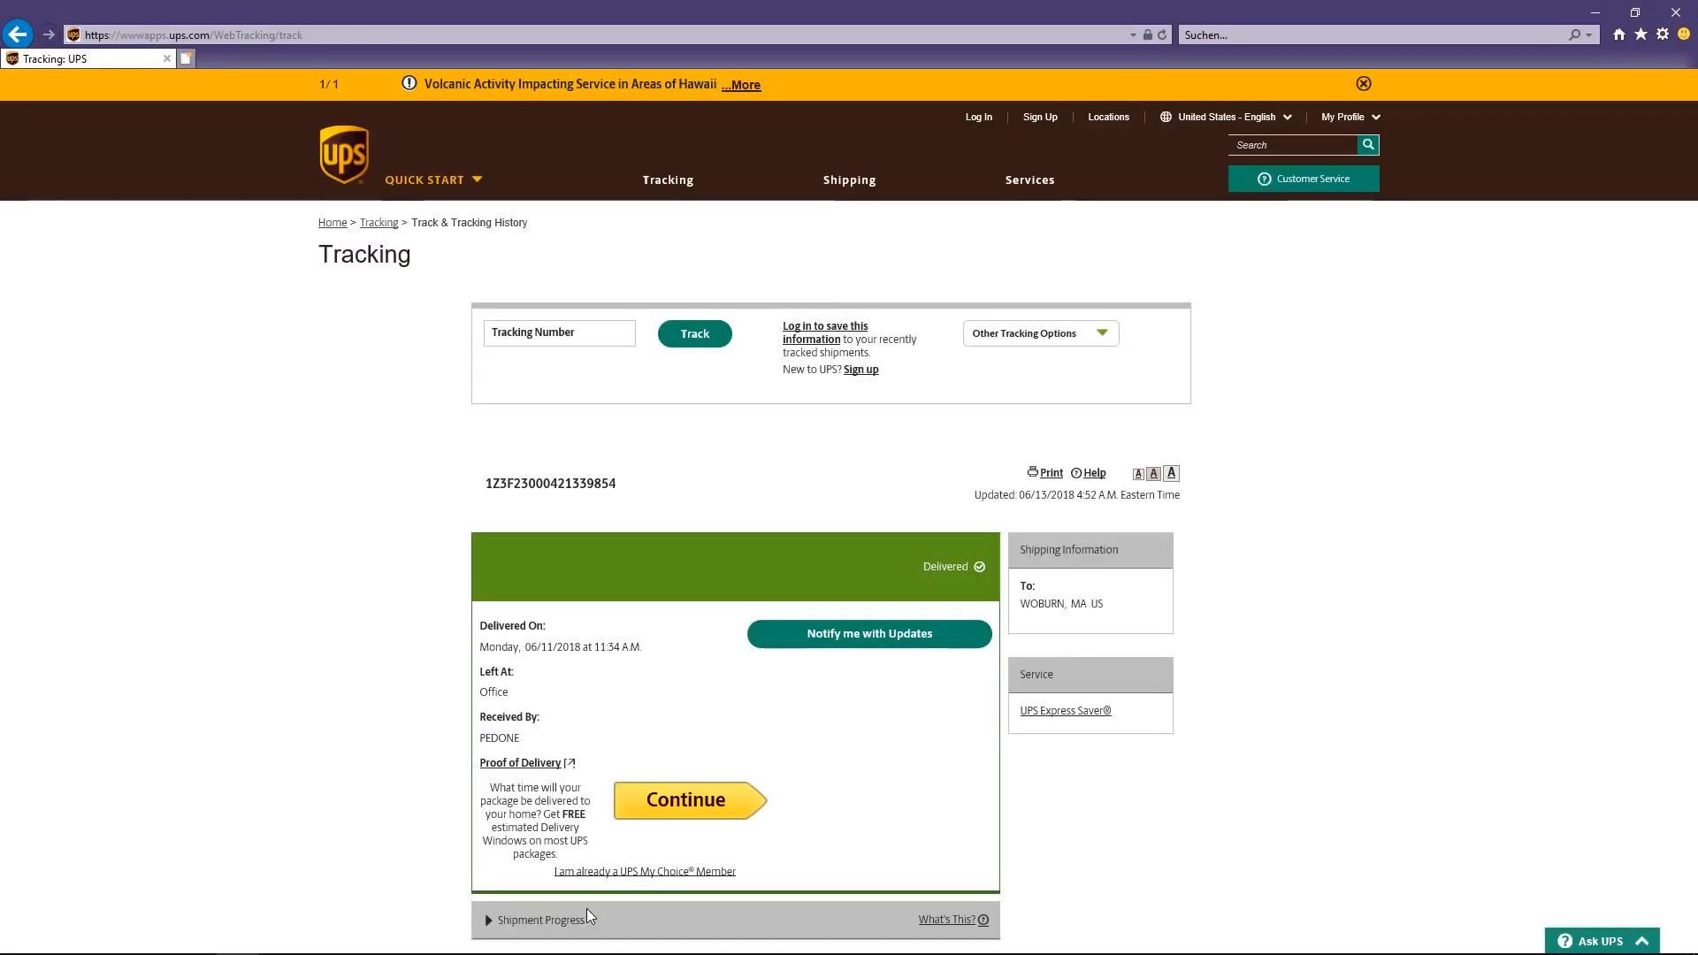
Step: Close the UPS tracking page showing Delivered and return to case 00001-005
click(1675, 14)
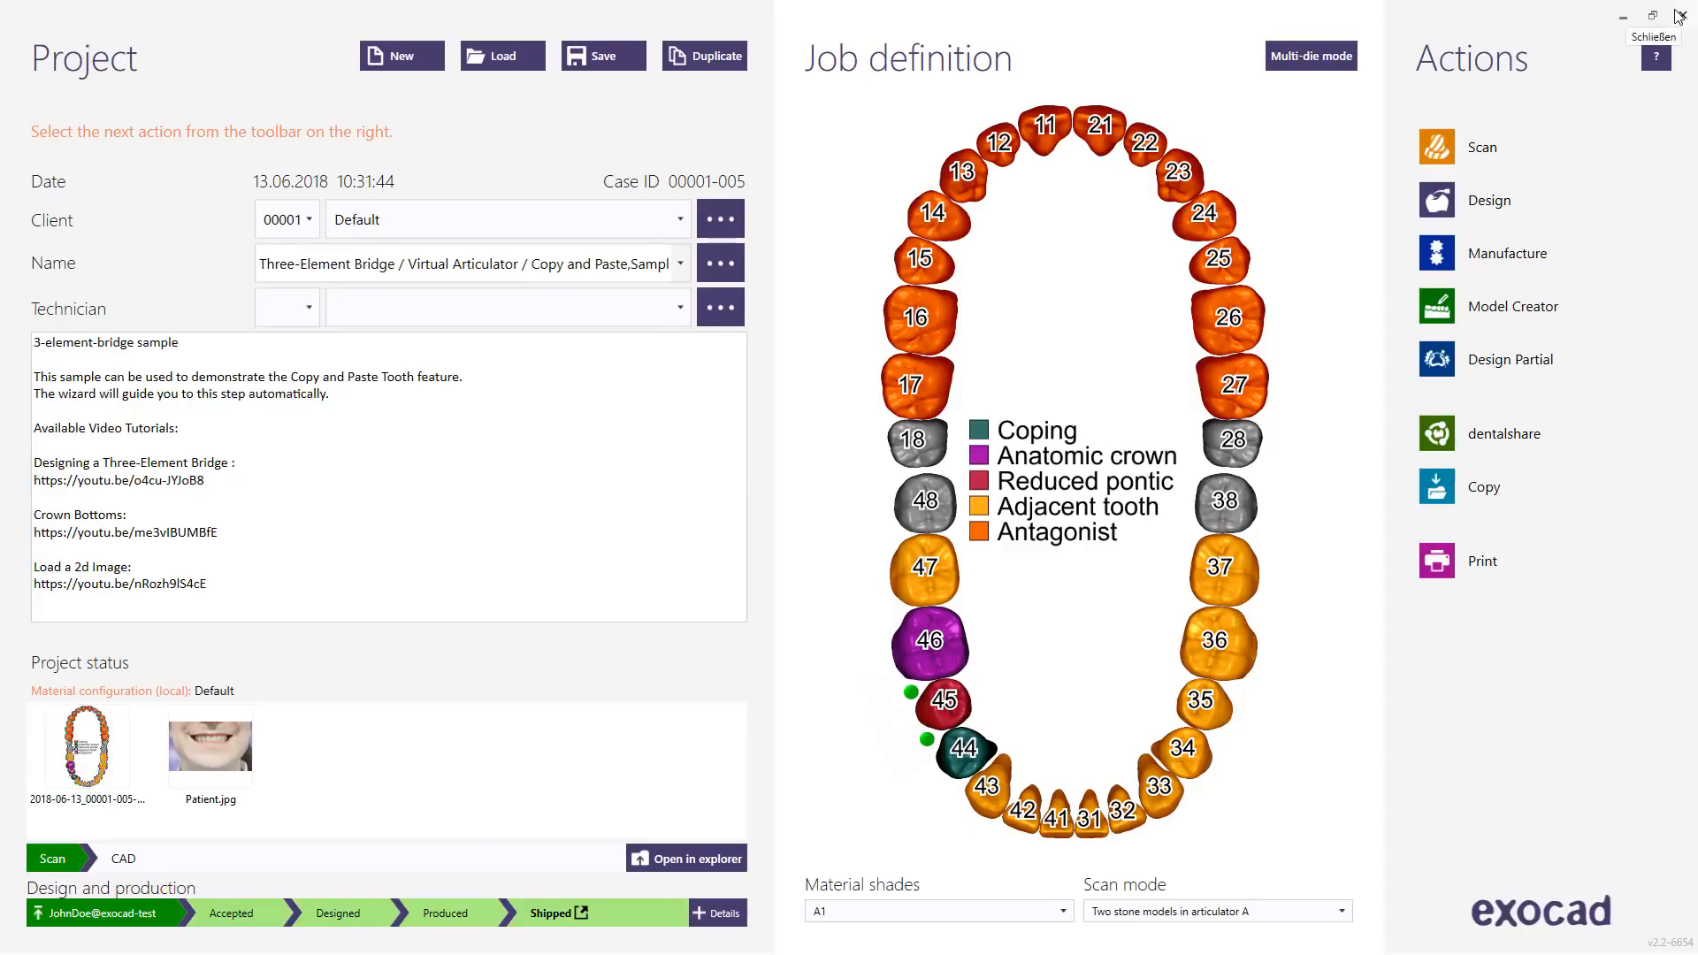
click(511, 66)
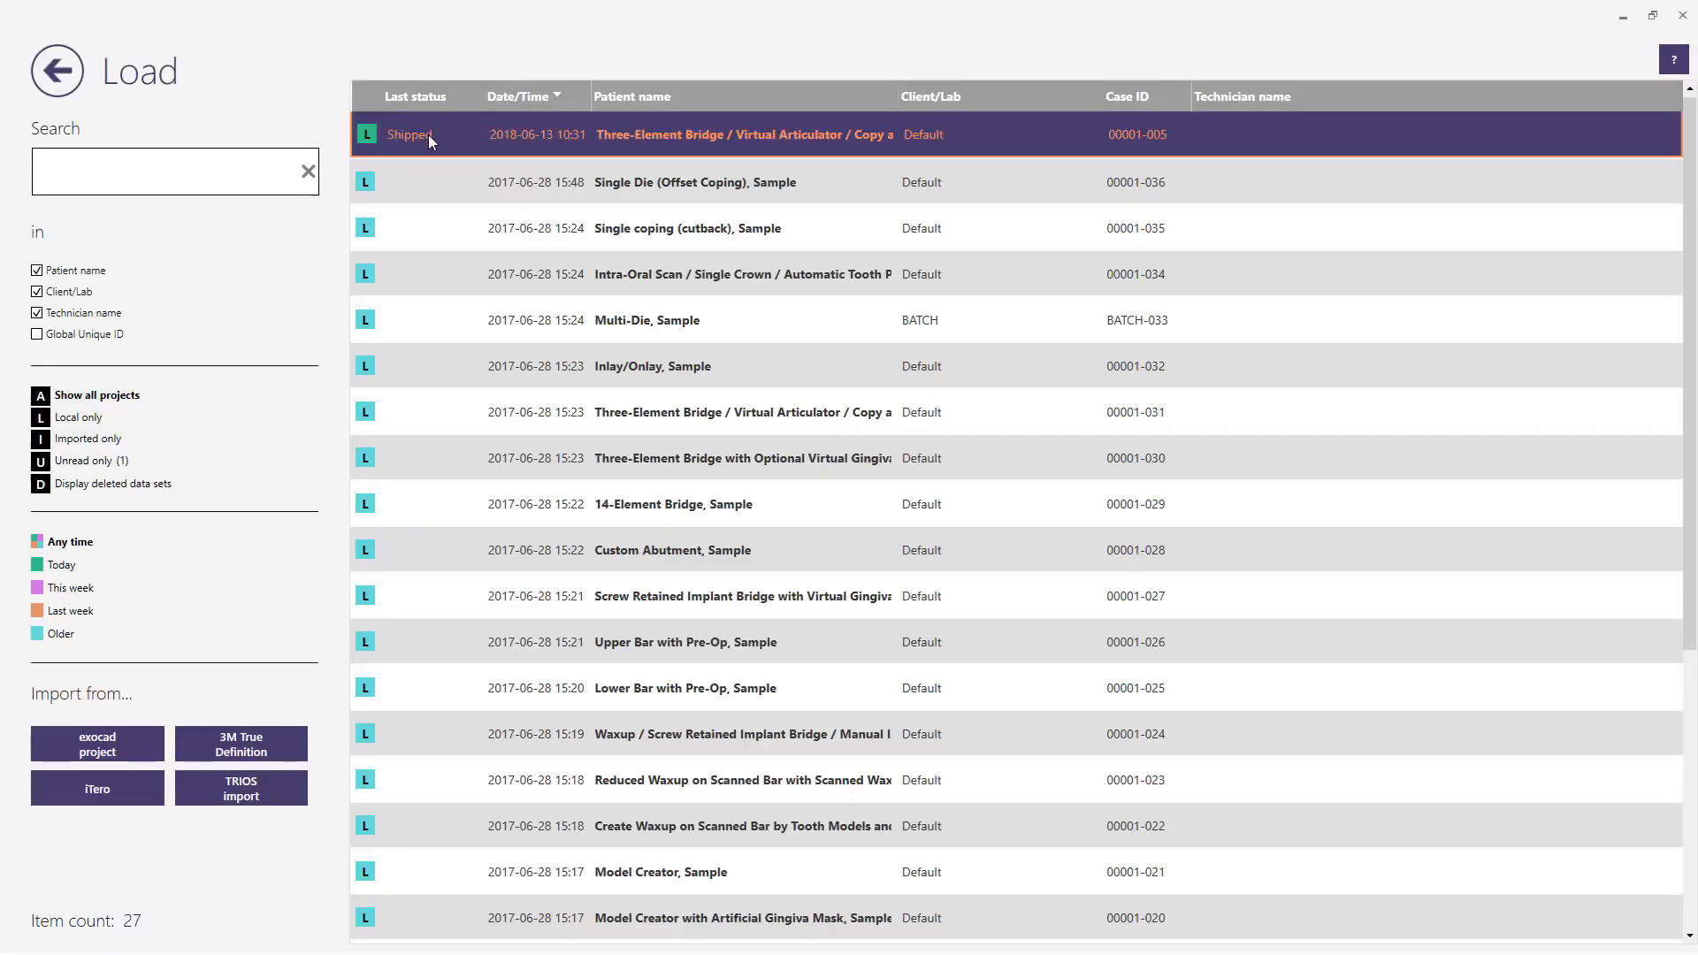
click(58, 71)
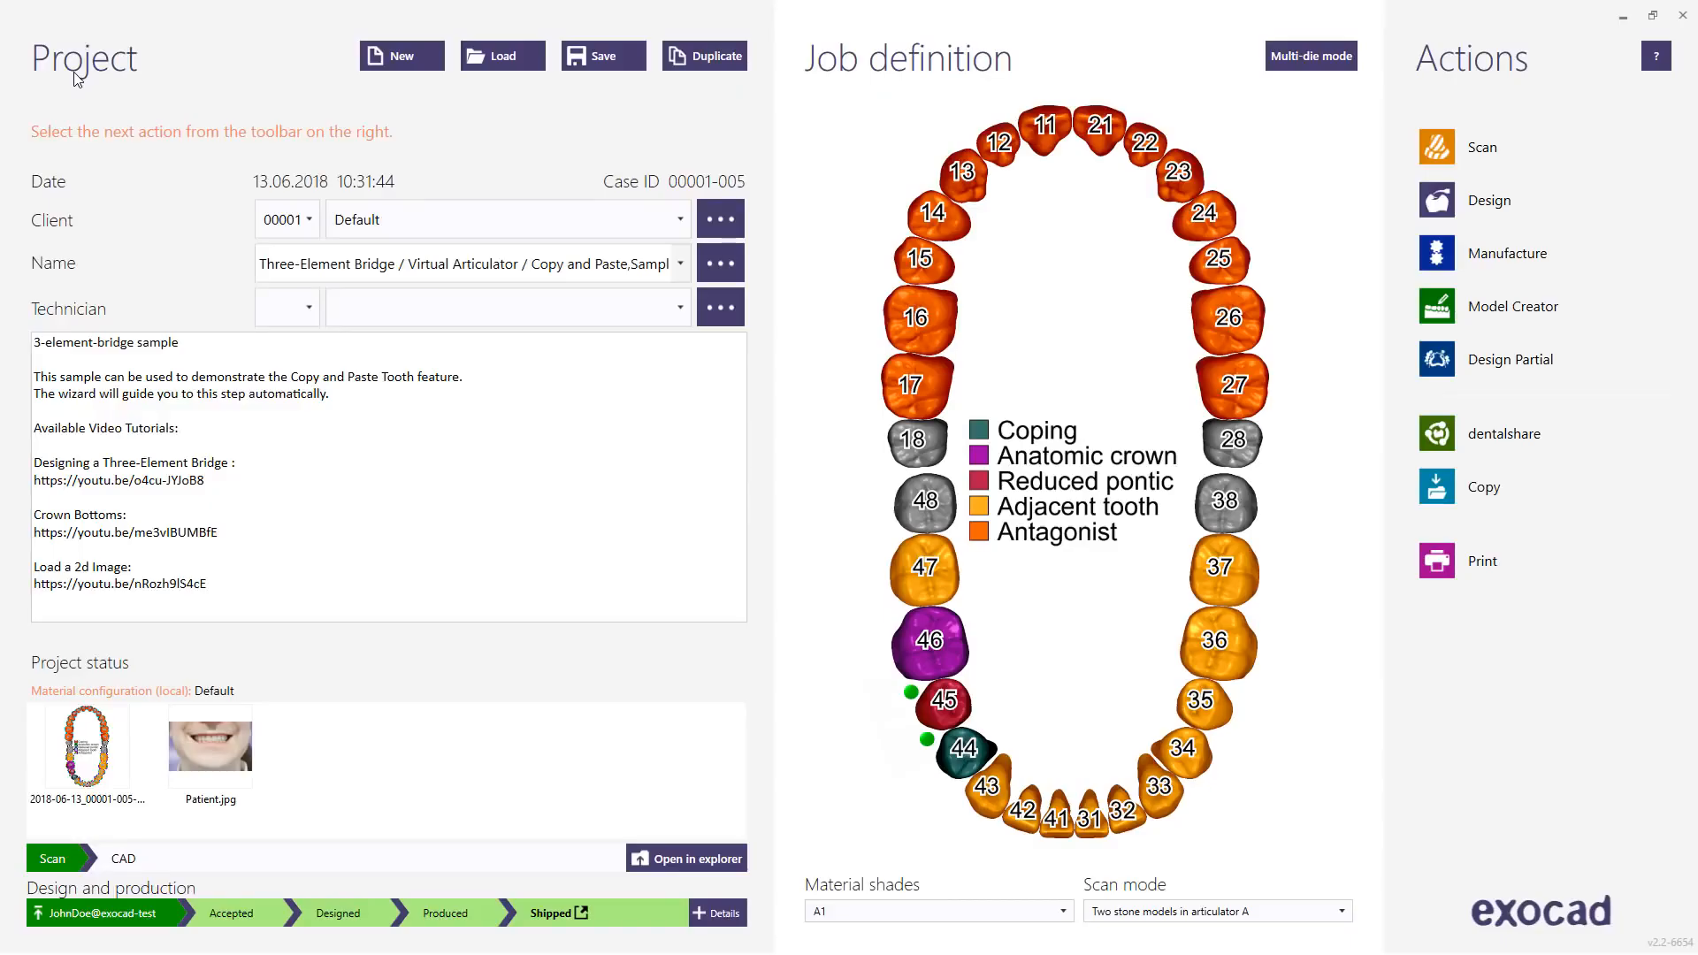
click(712, 913)
Step: Reply to the lab with 'Thanks, the parts you sent turned out great!' and return to the job definition
click(832, 809)
text(Thanks)
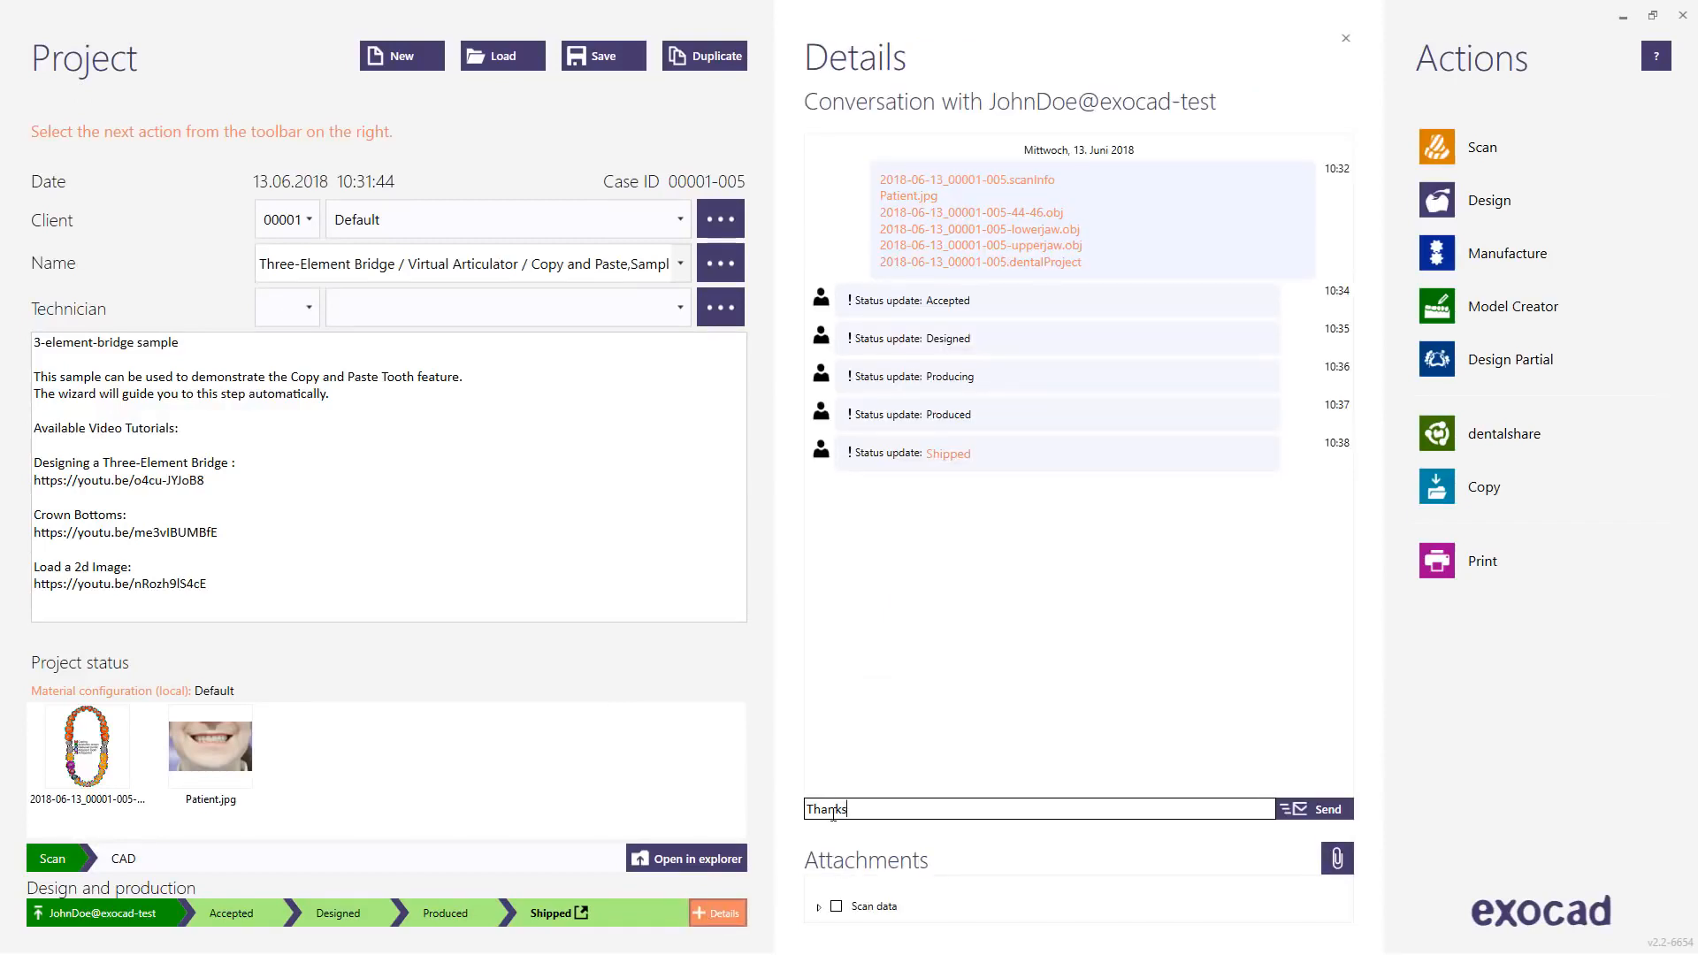
text(, the parts you sent turned out great!)
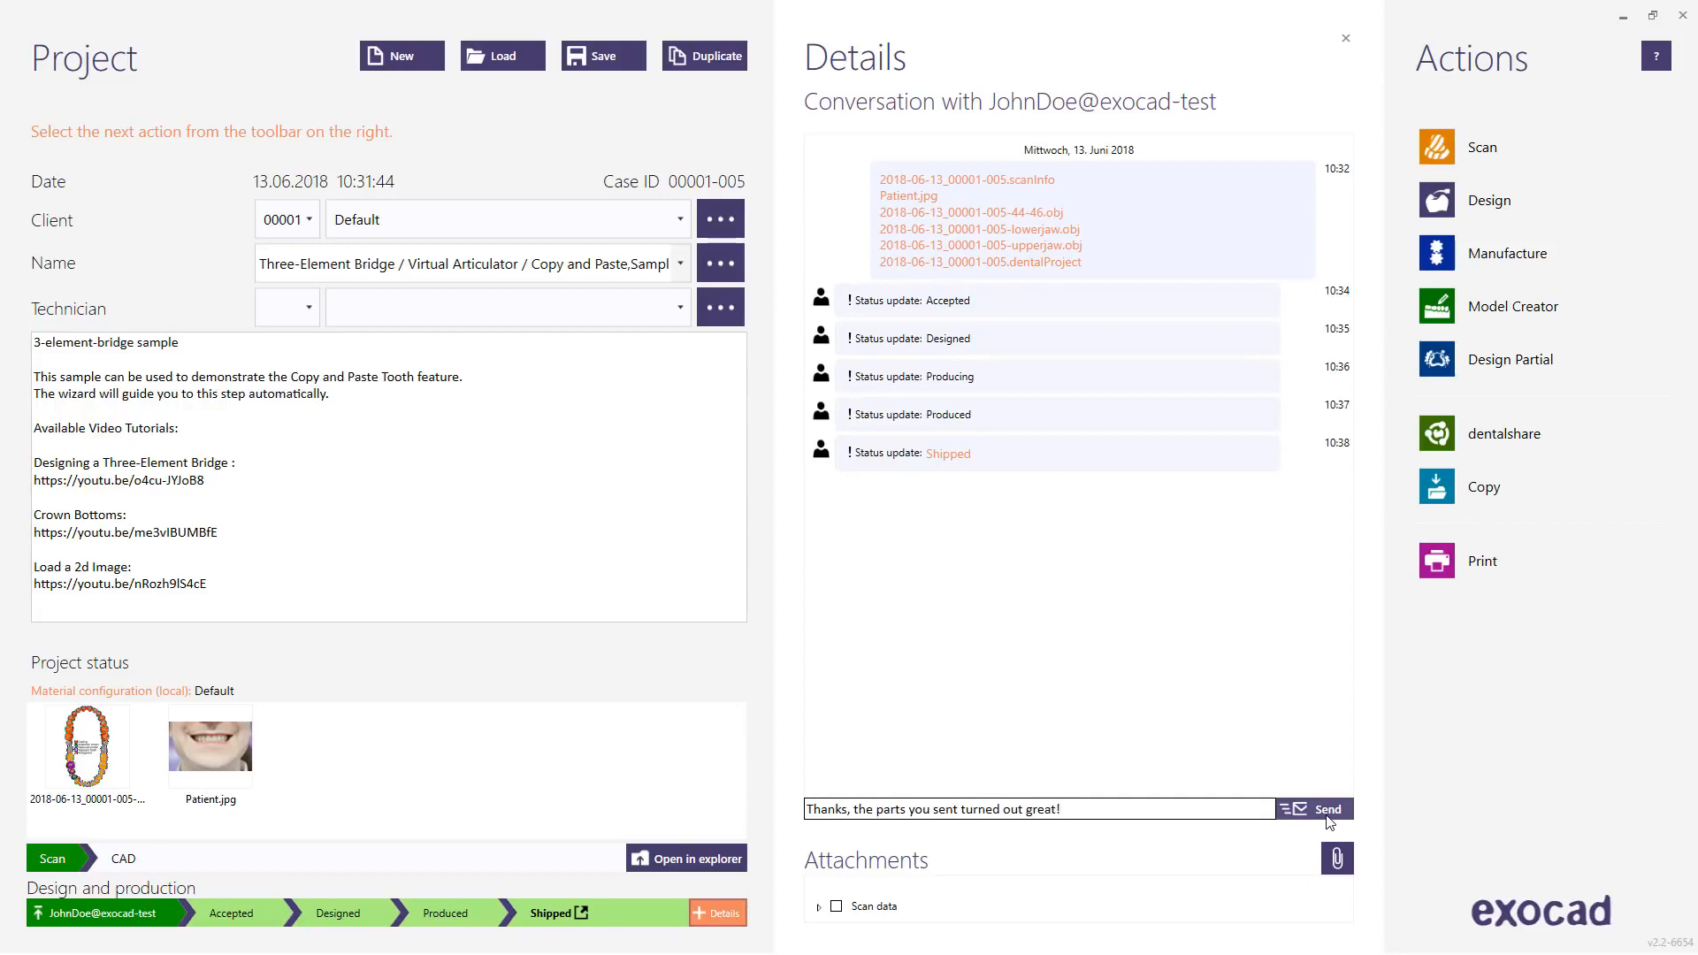
click(1329, 818)
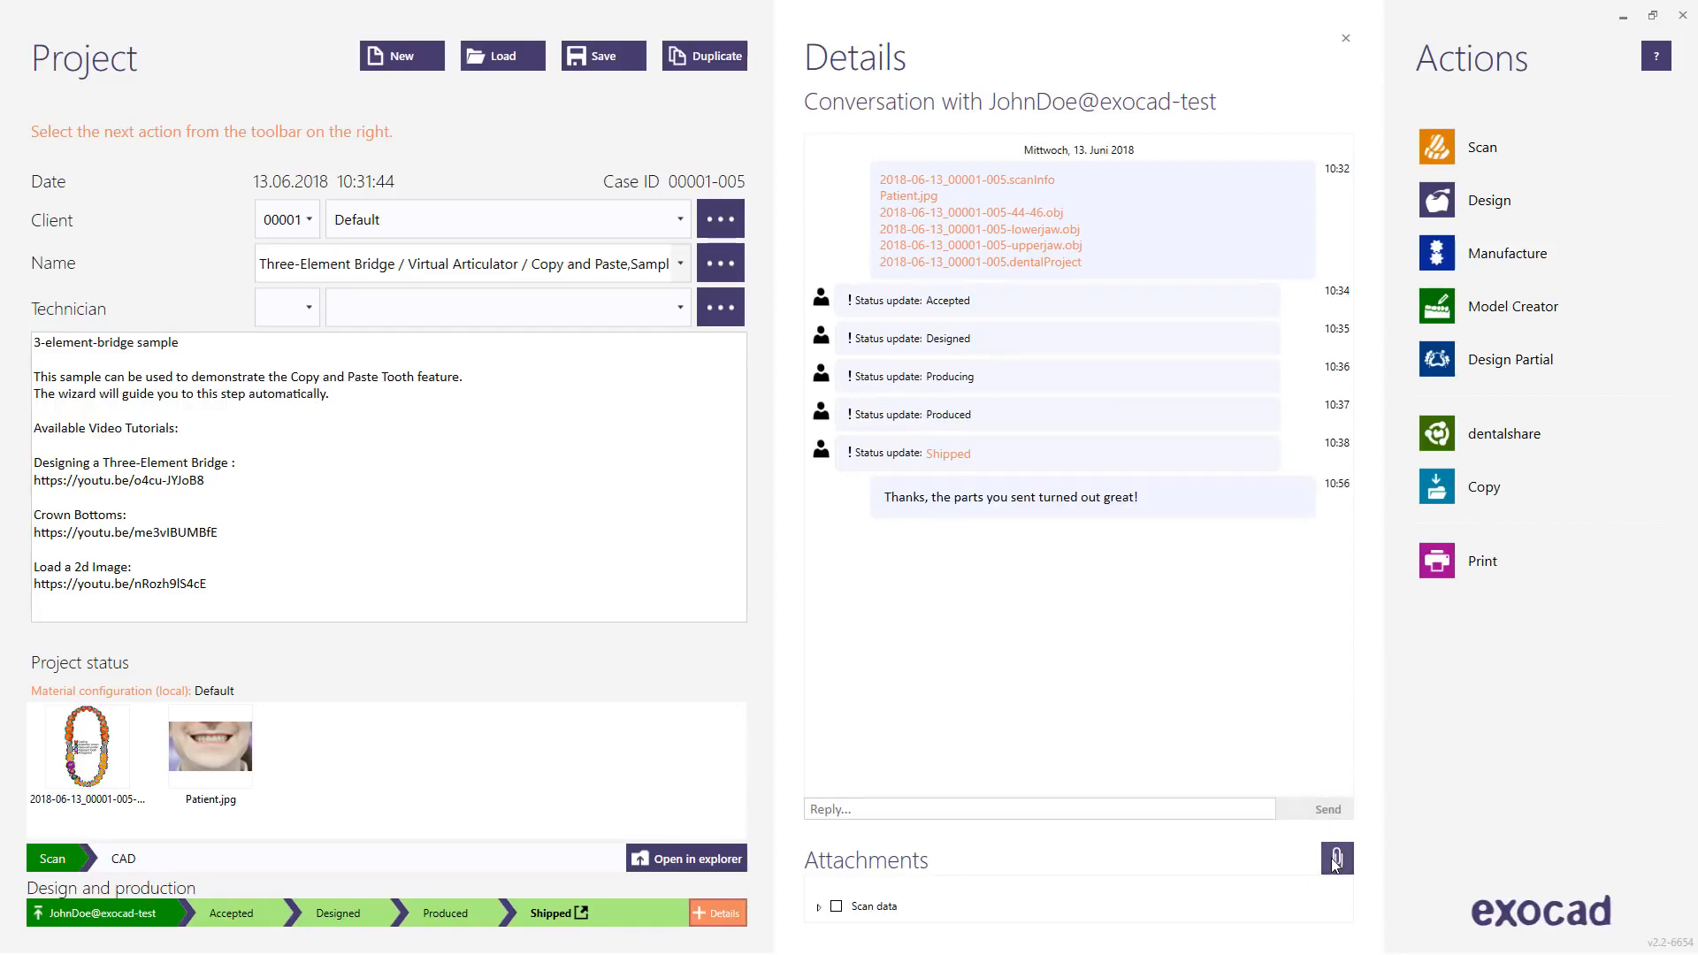
click(720, 916)
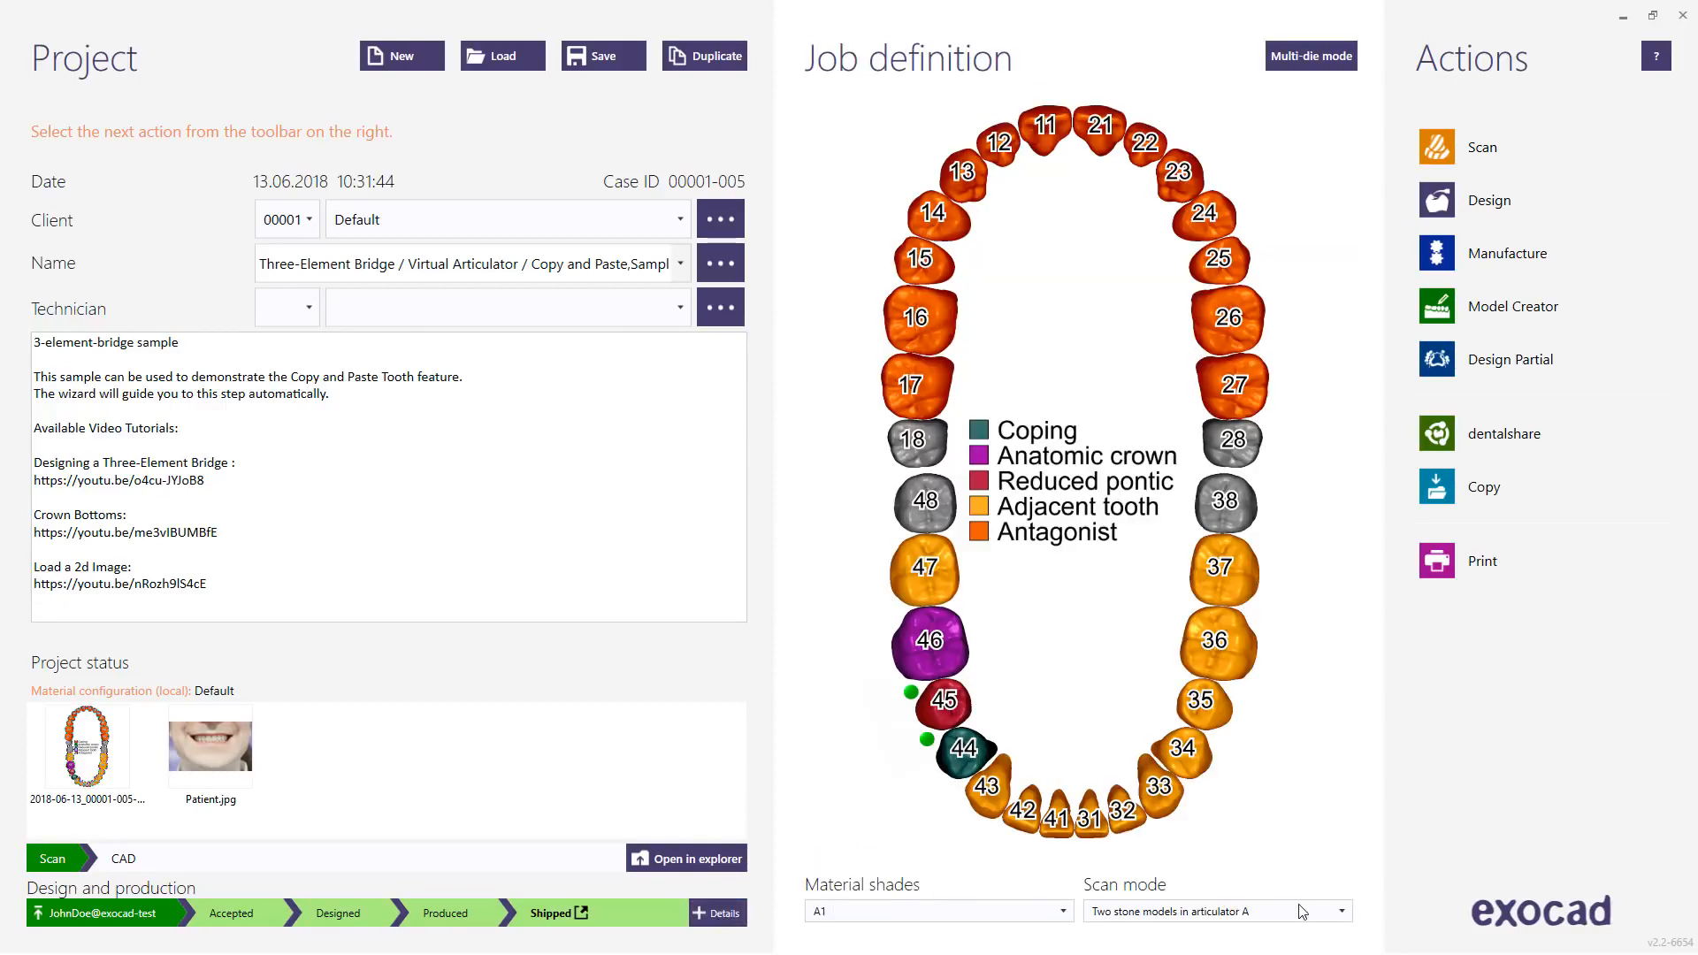
Step: Keep Two stone models in articulator A as the scan mode and open case 00001-005 for design
click(1343, 913)
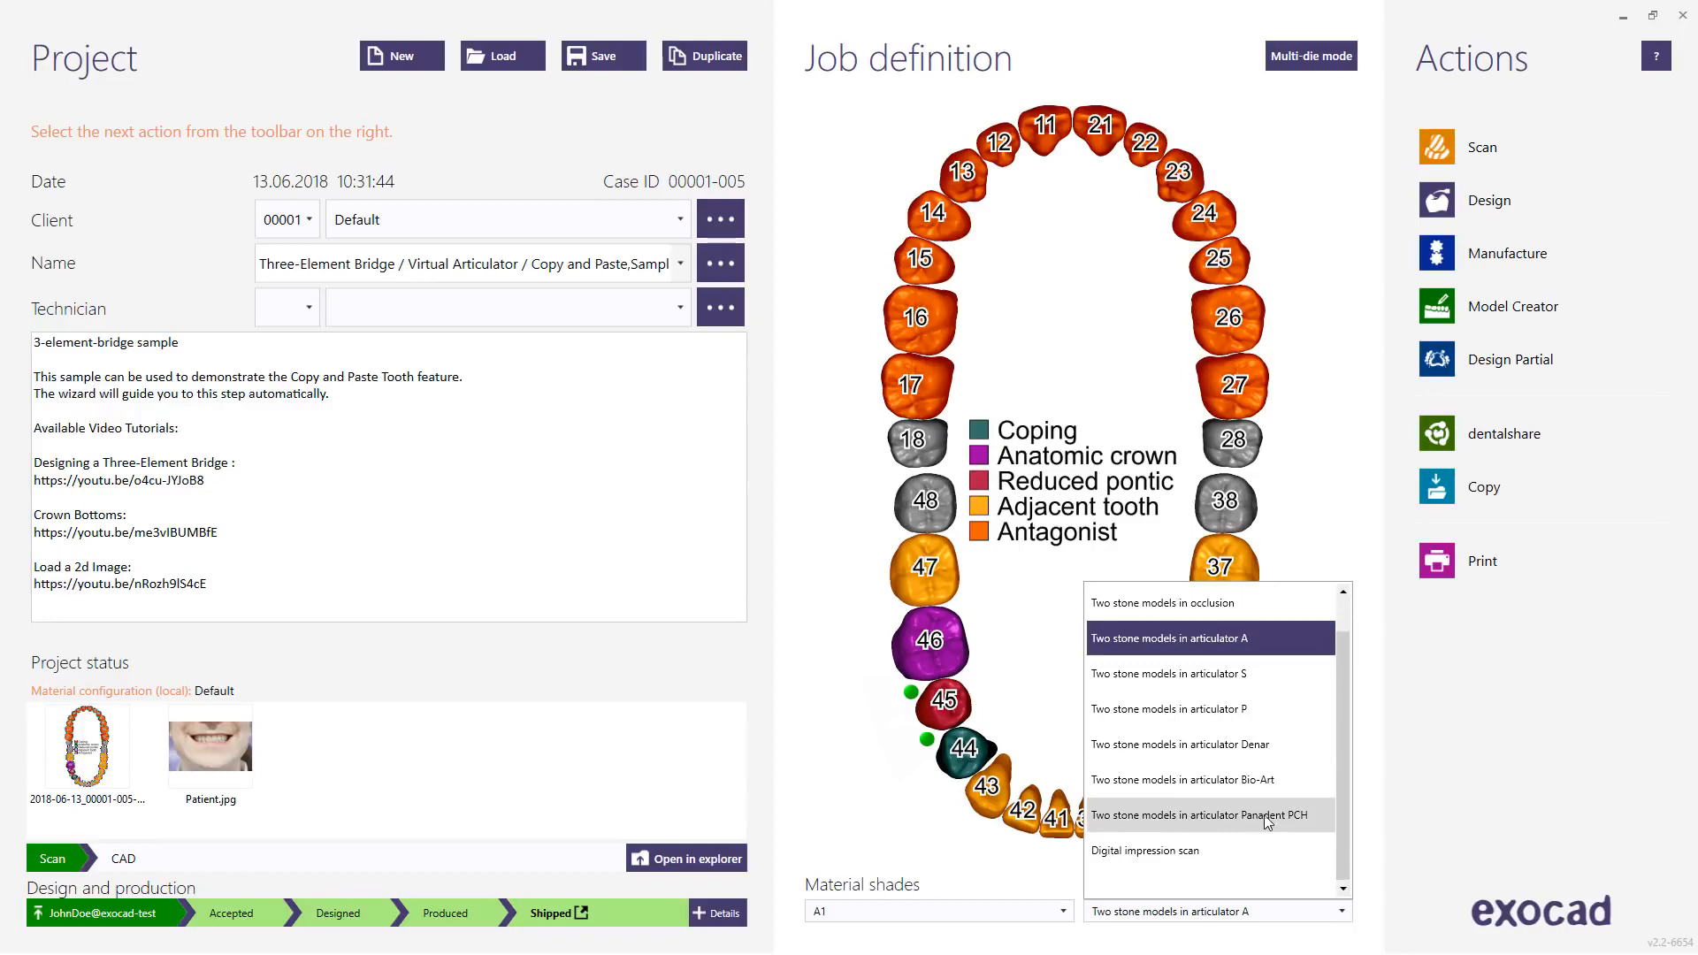
click(1385, 845)
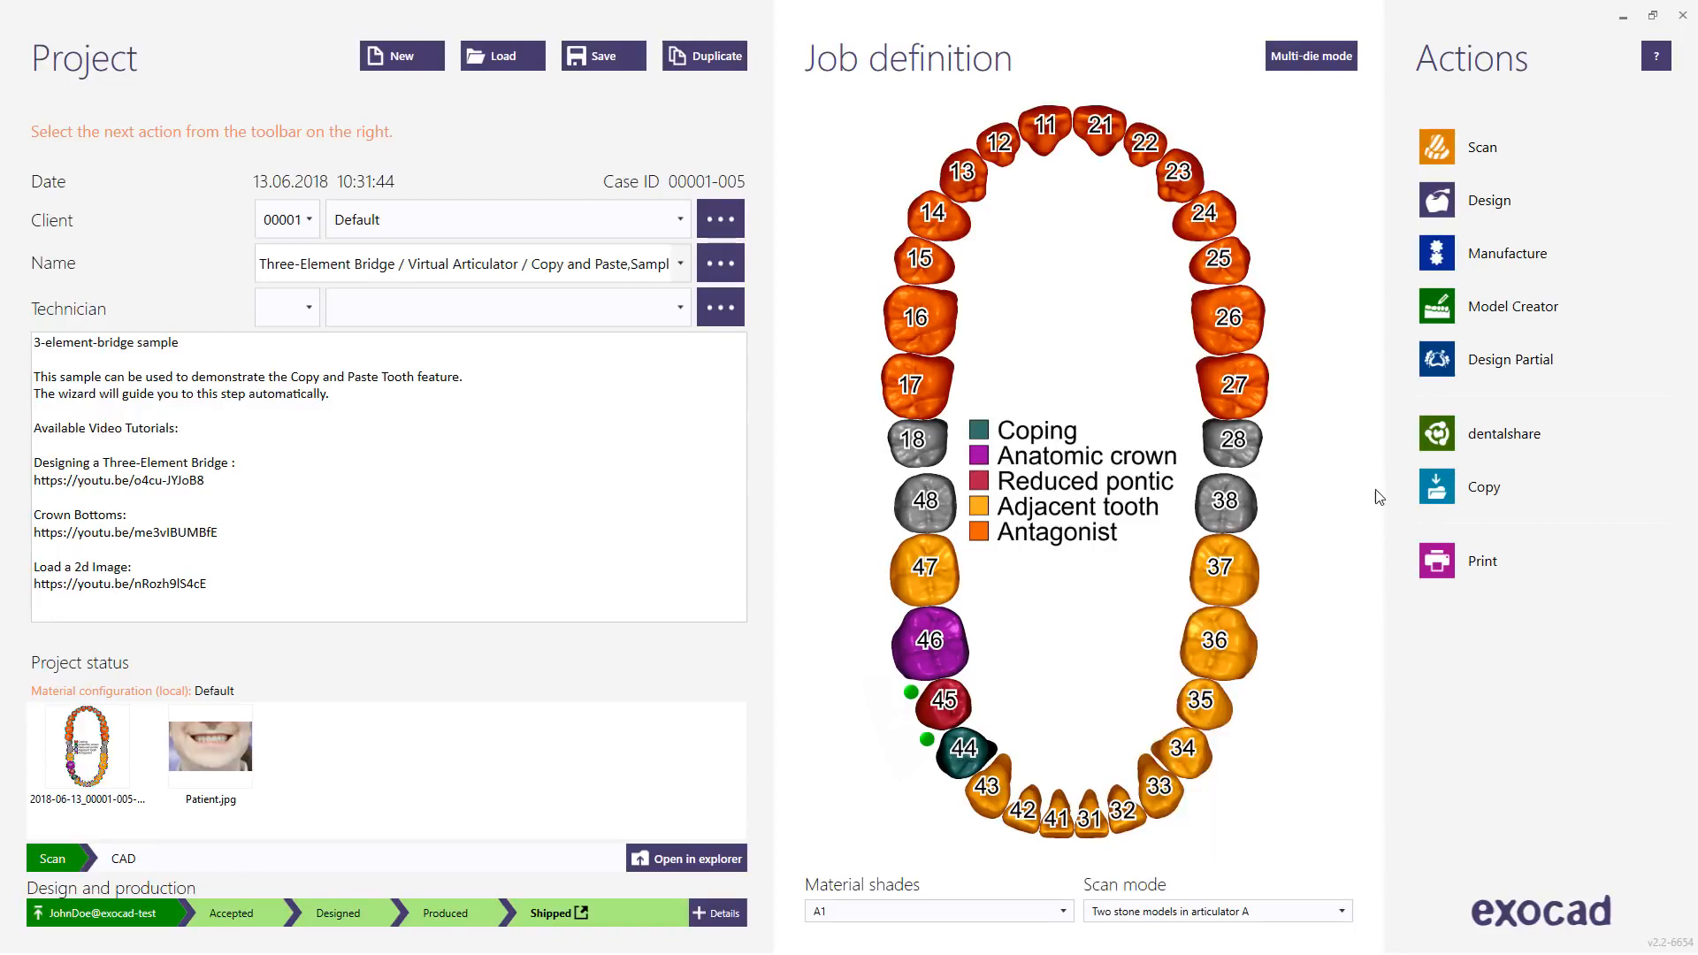
click(1457, 204)
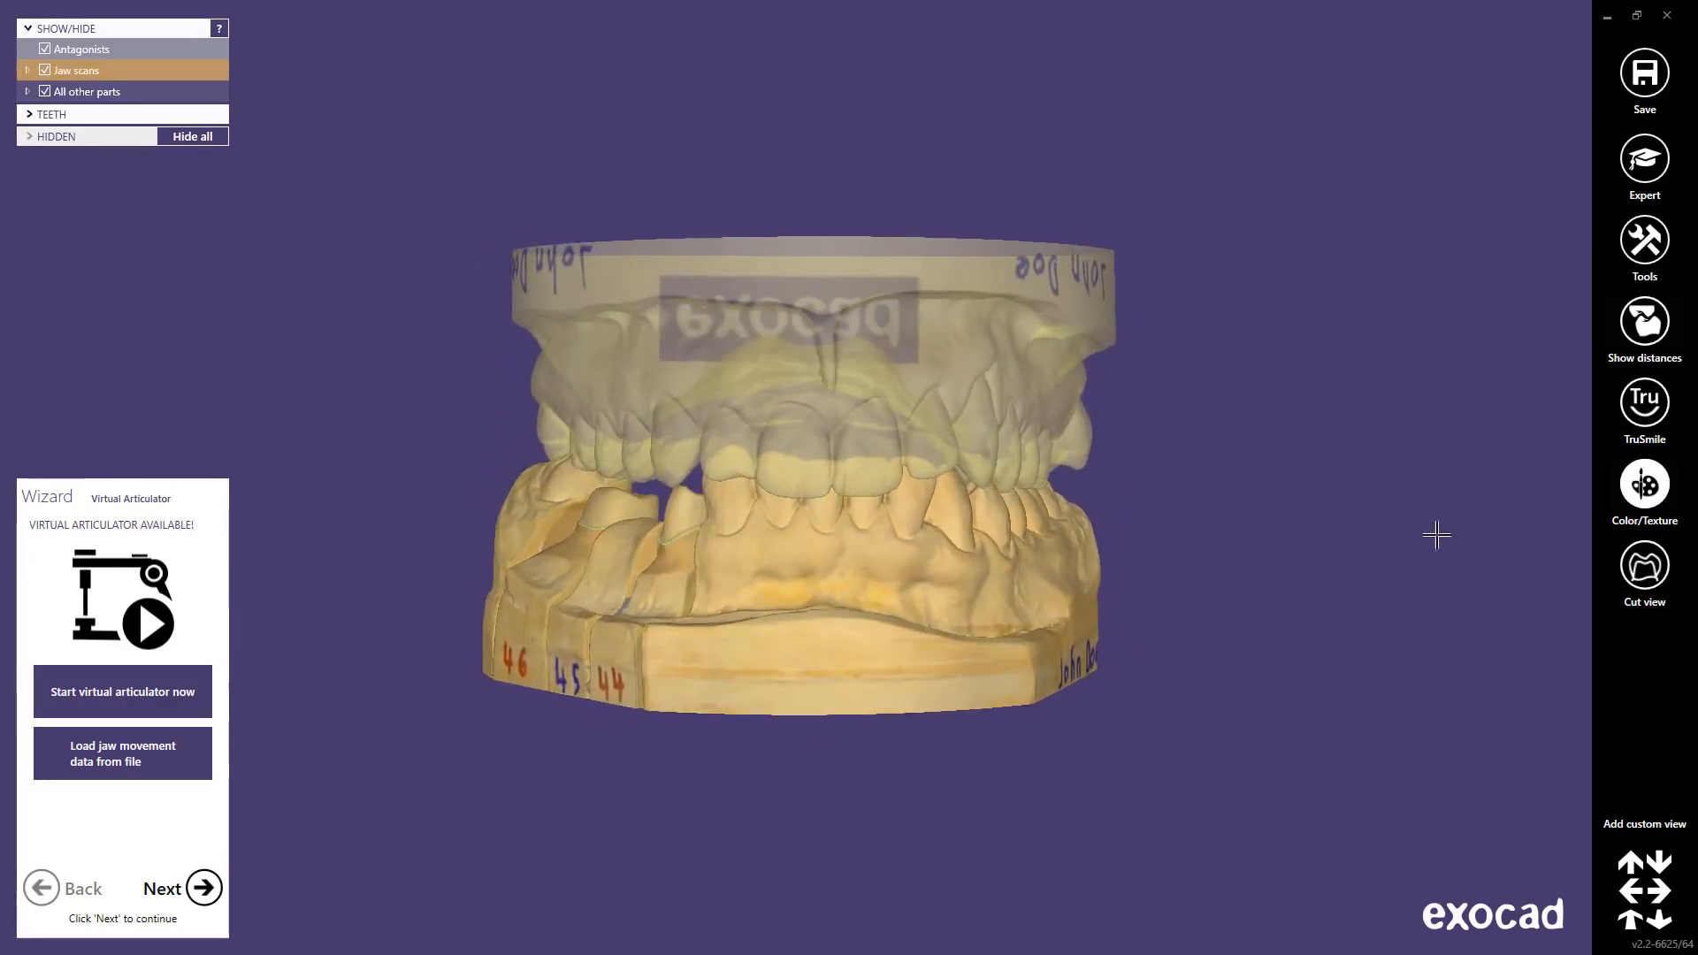
Step: Adjust the scan lighting in the Color/Texture options, trying 75% before settling on a lower level
right_click(1642, 500)
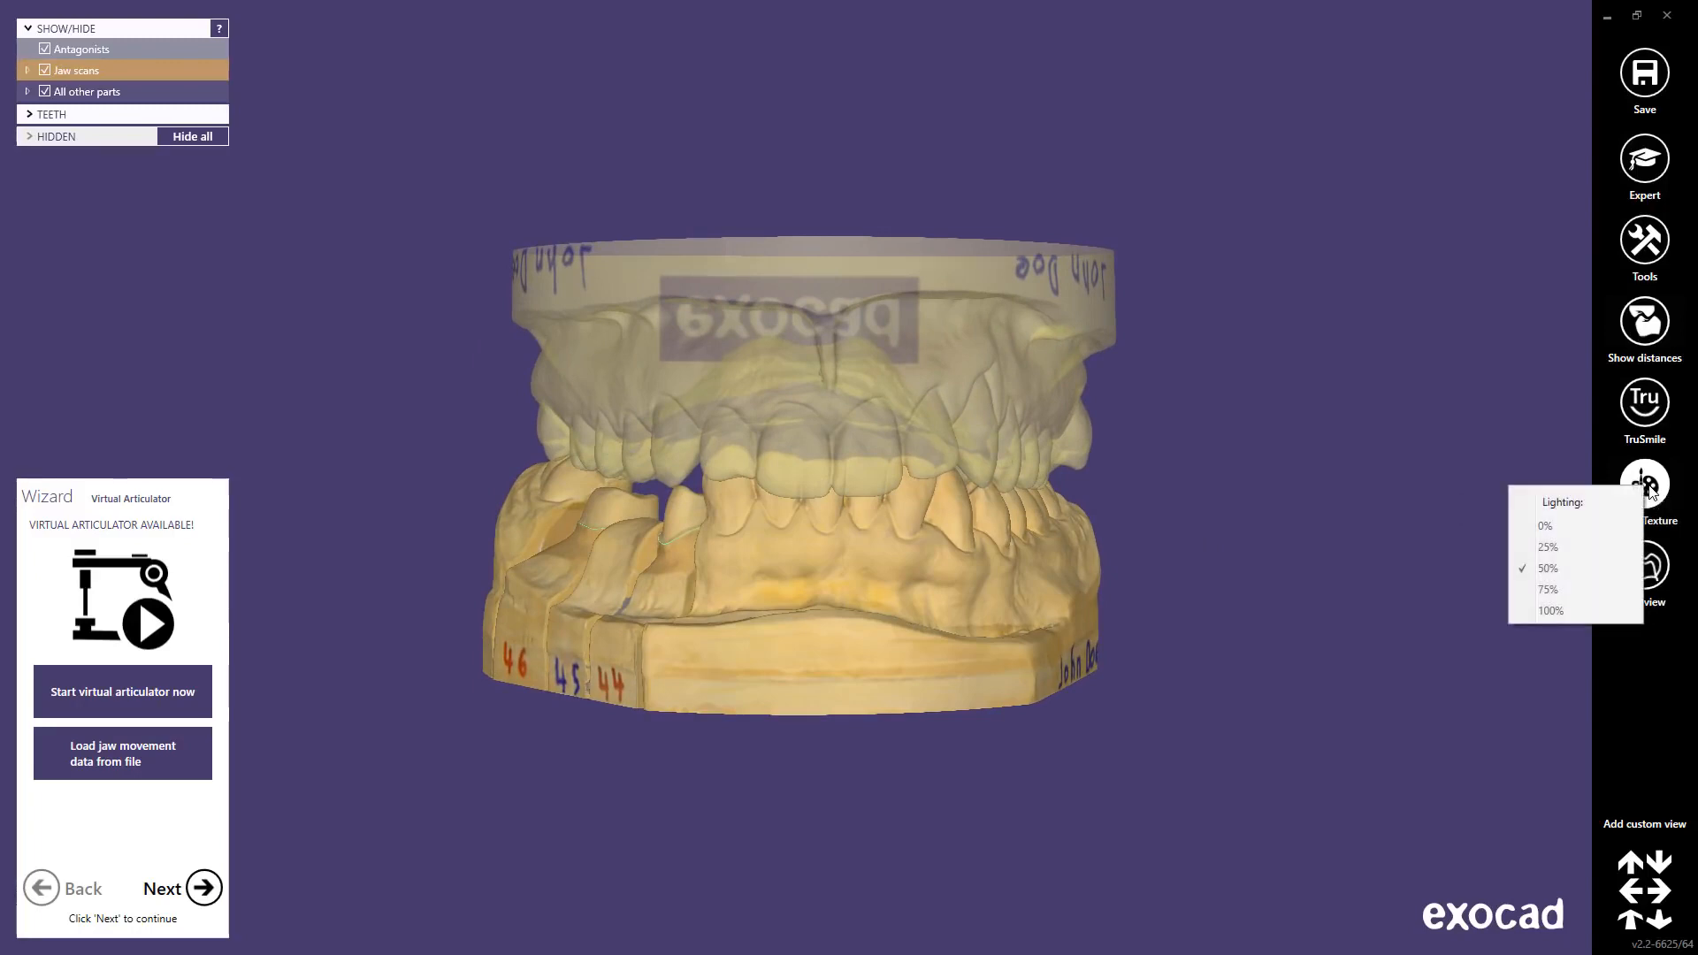
click(1555, 590)
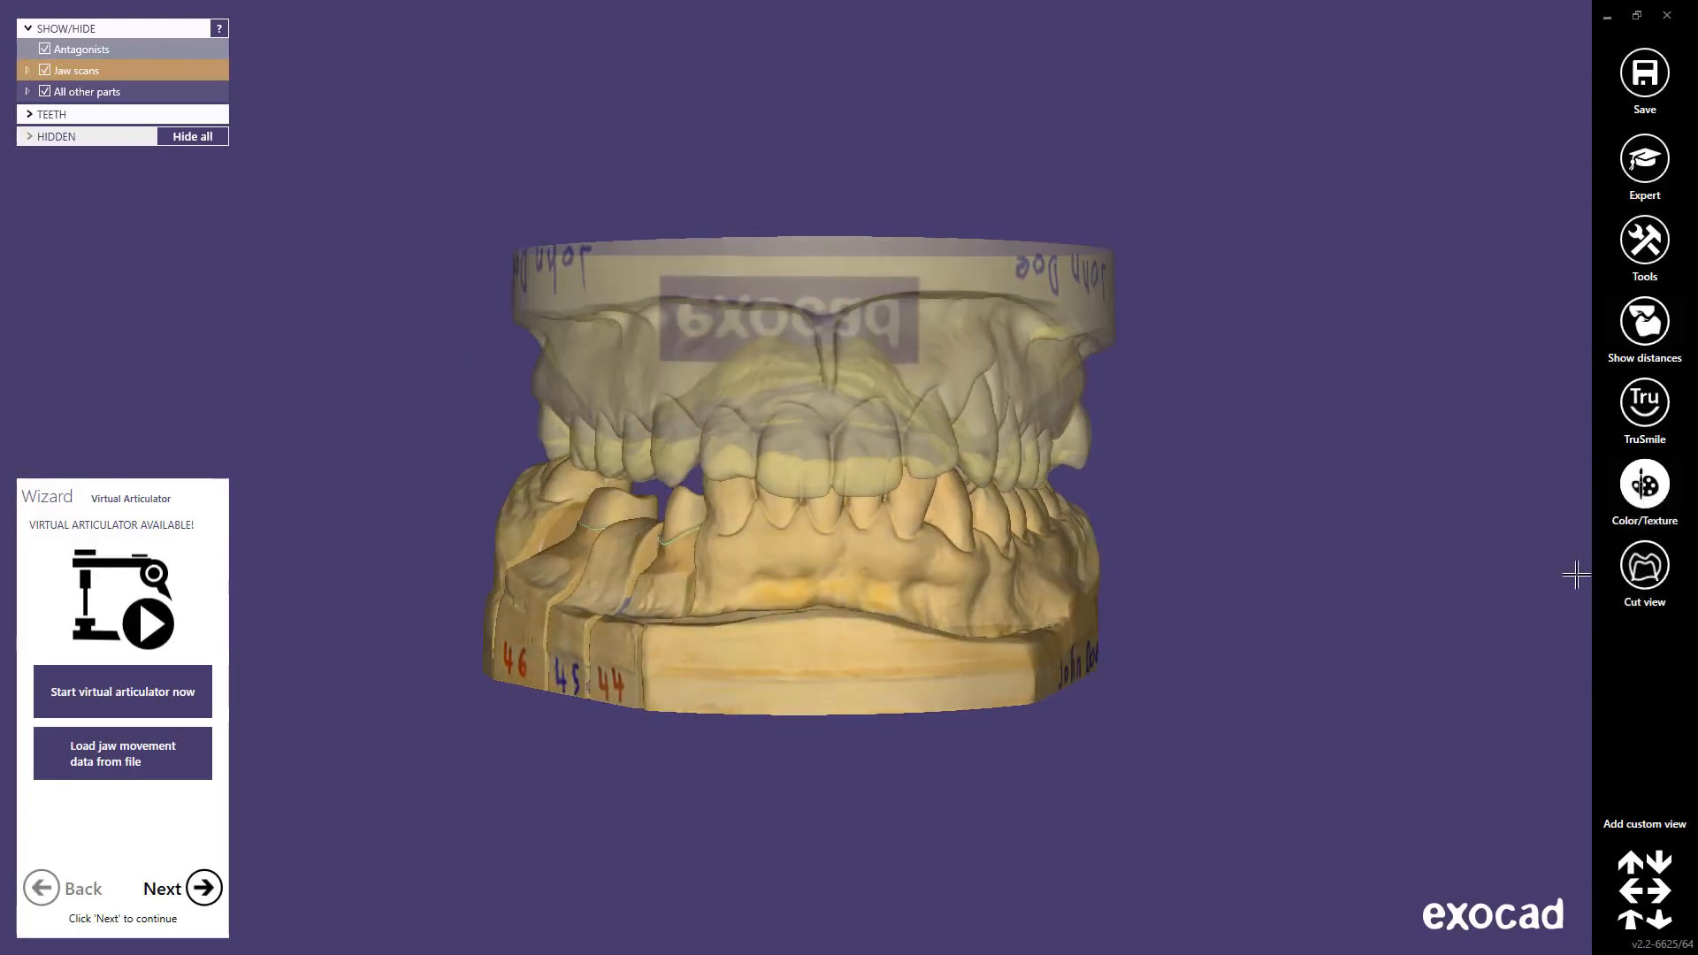
right_click(1640, 495)
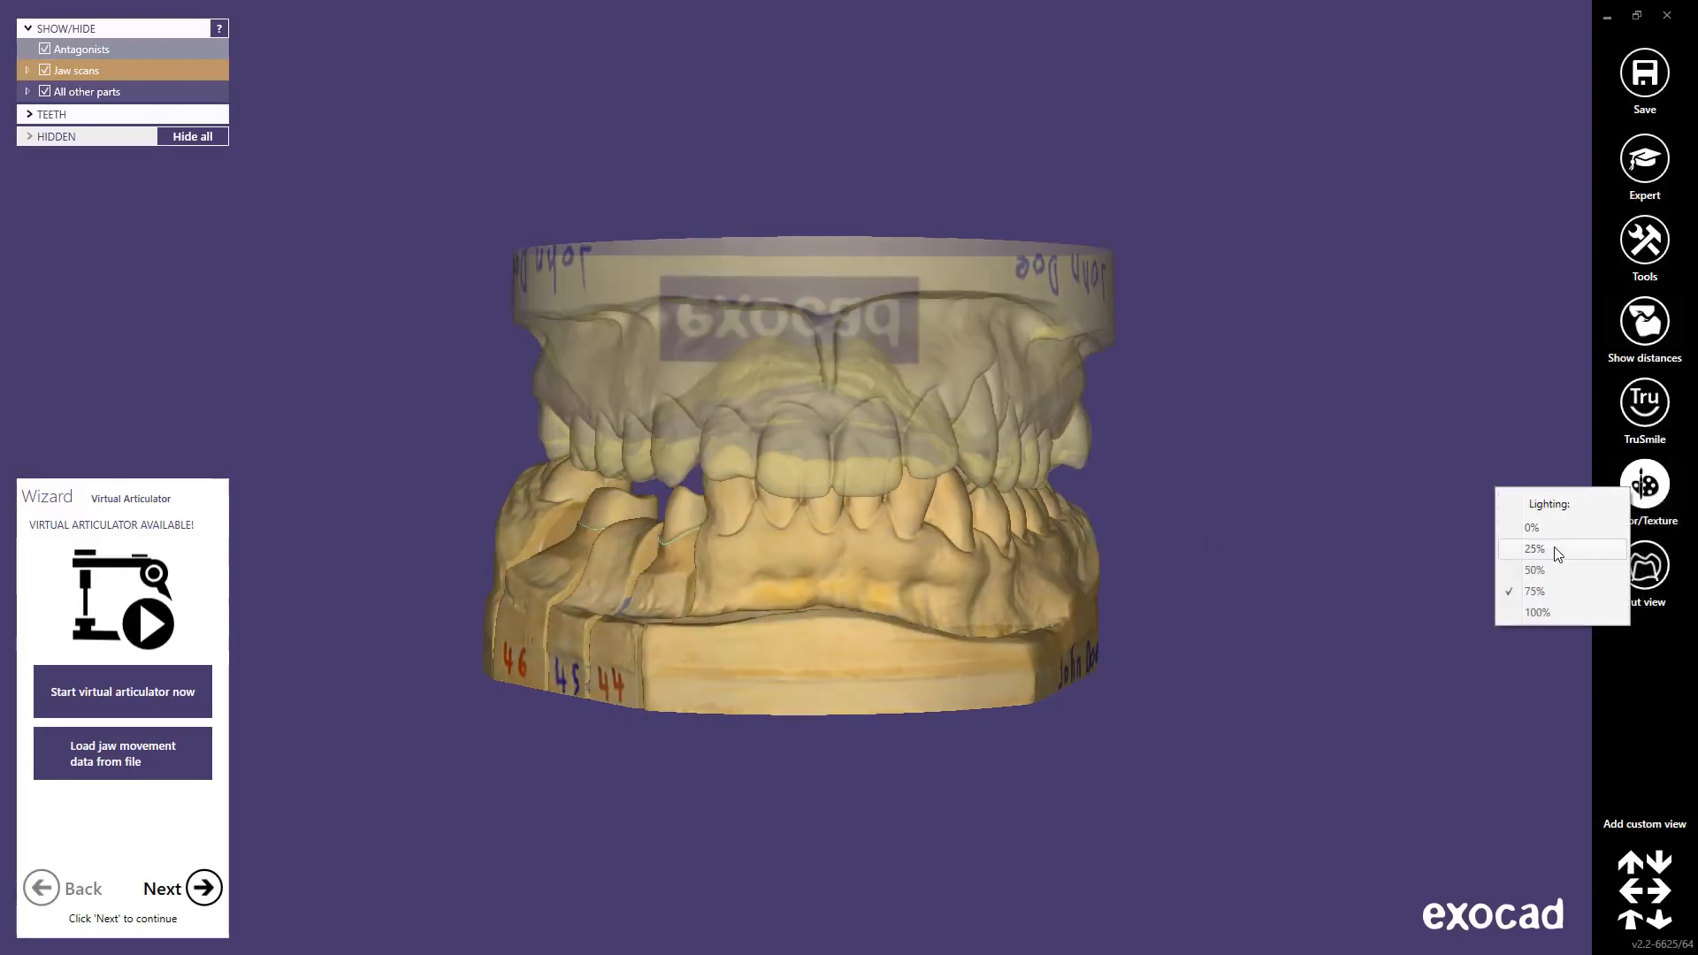
click(1553, 548)
right_click(1646, 500)
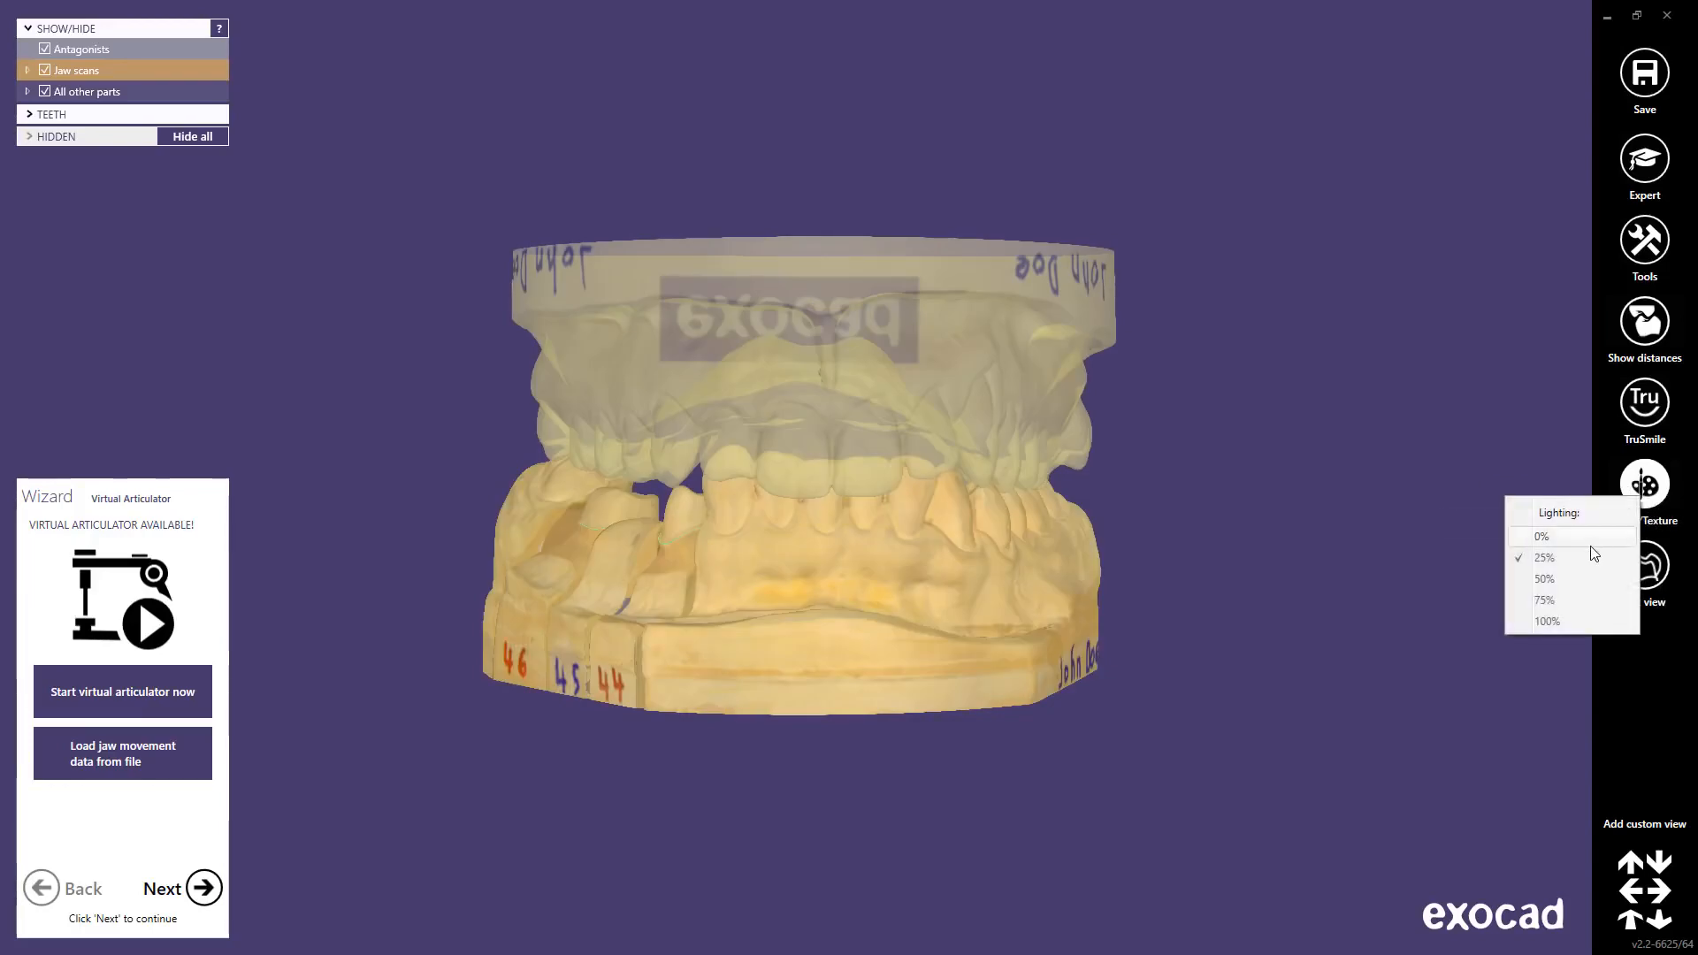
click(1561, 575)
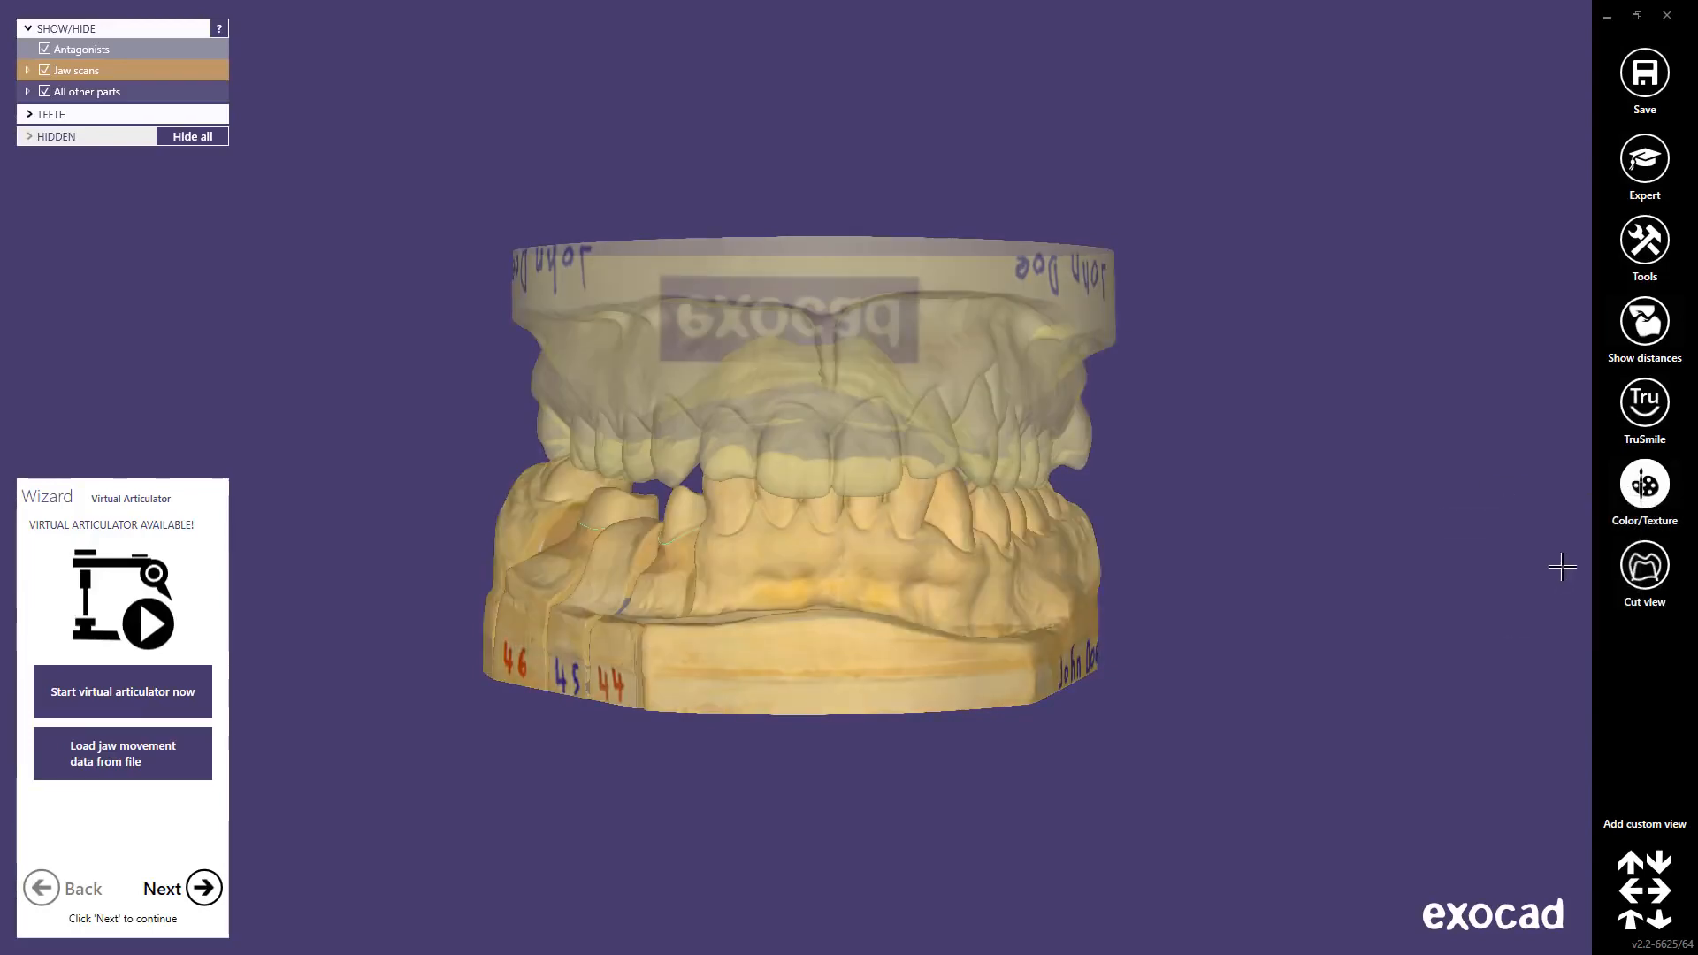
Step: Switch the photo texture off, rotate the jaws, then turn the texture back on
click(1642, 496)
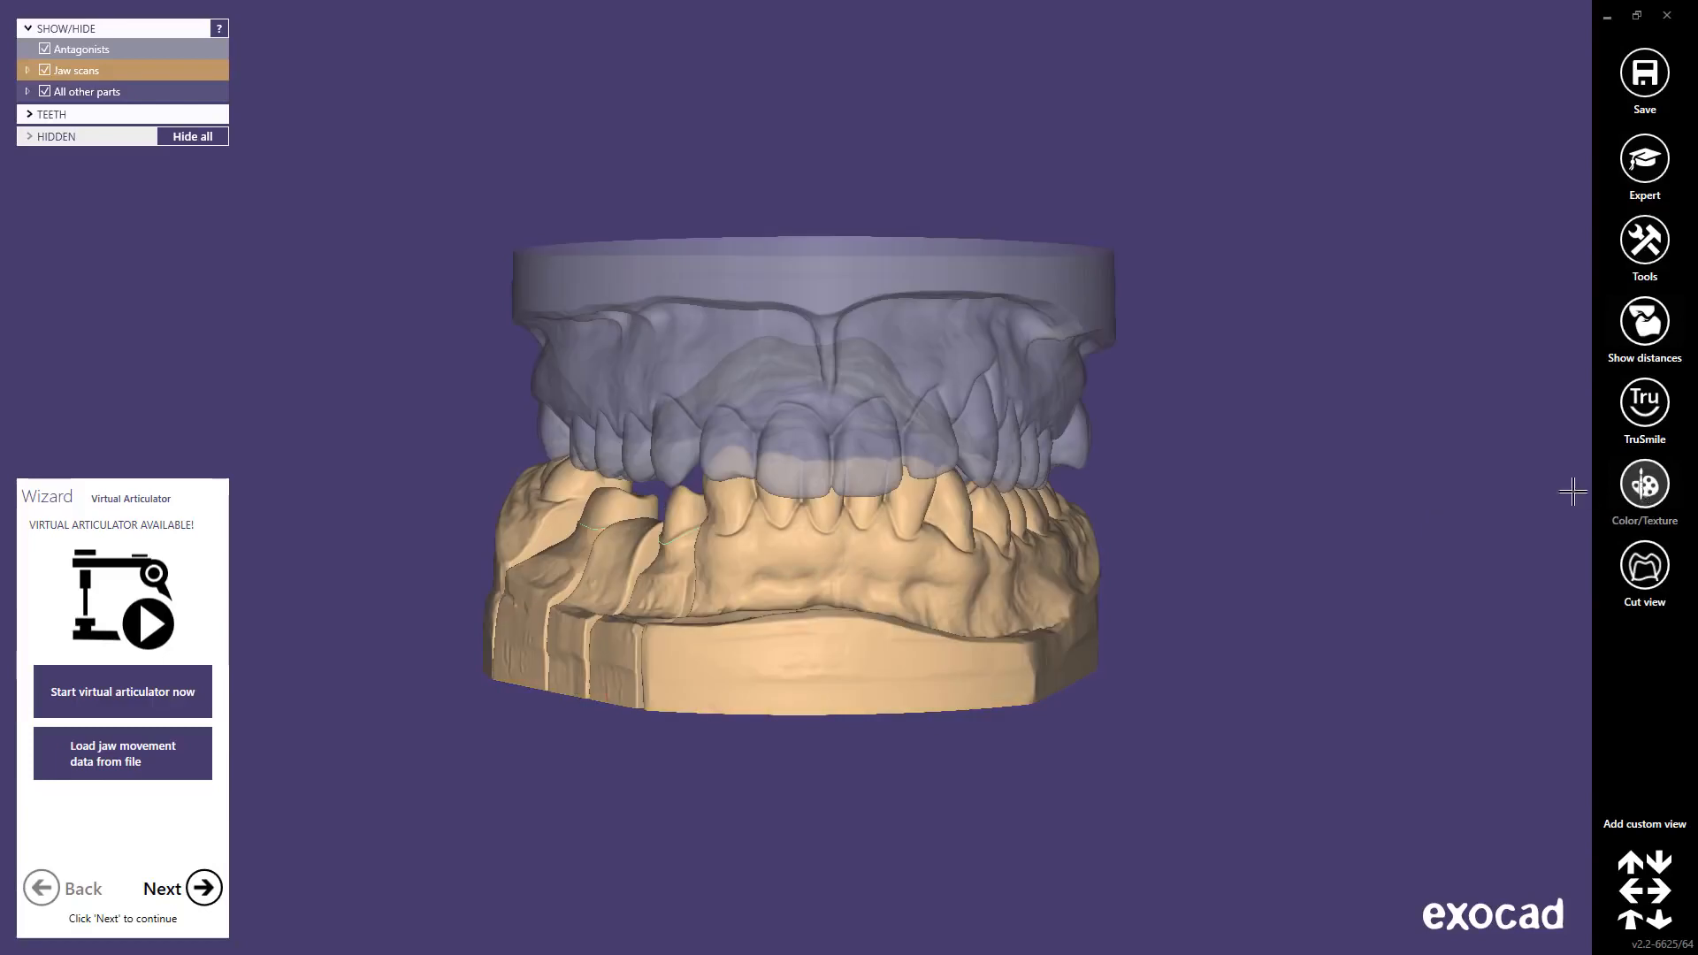
right_drag(855, 531, 860, 529)
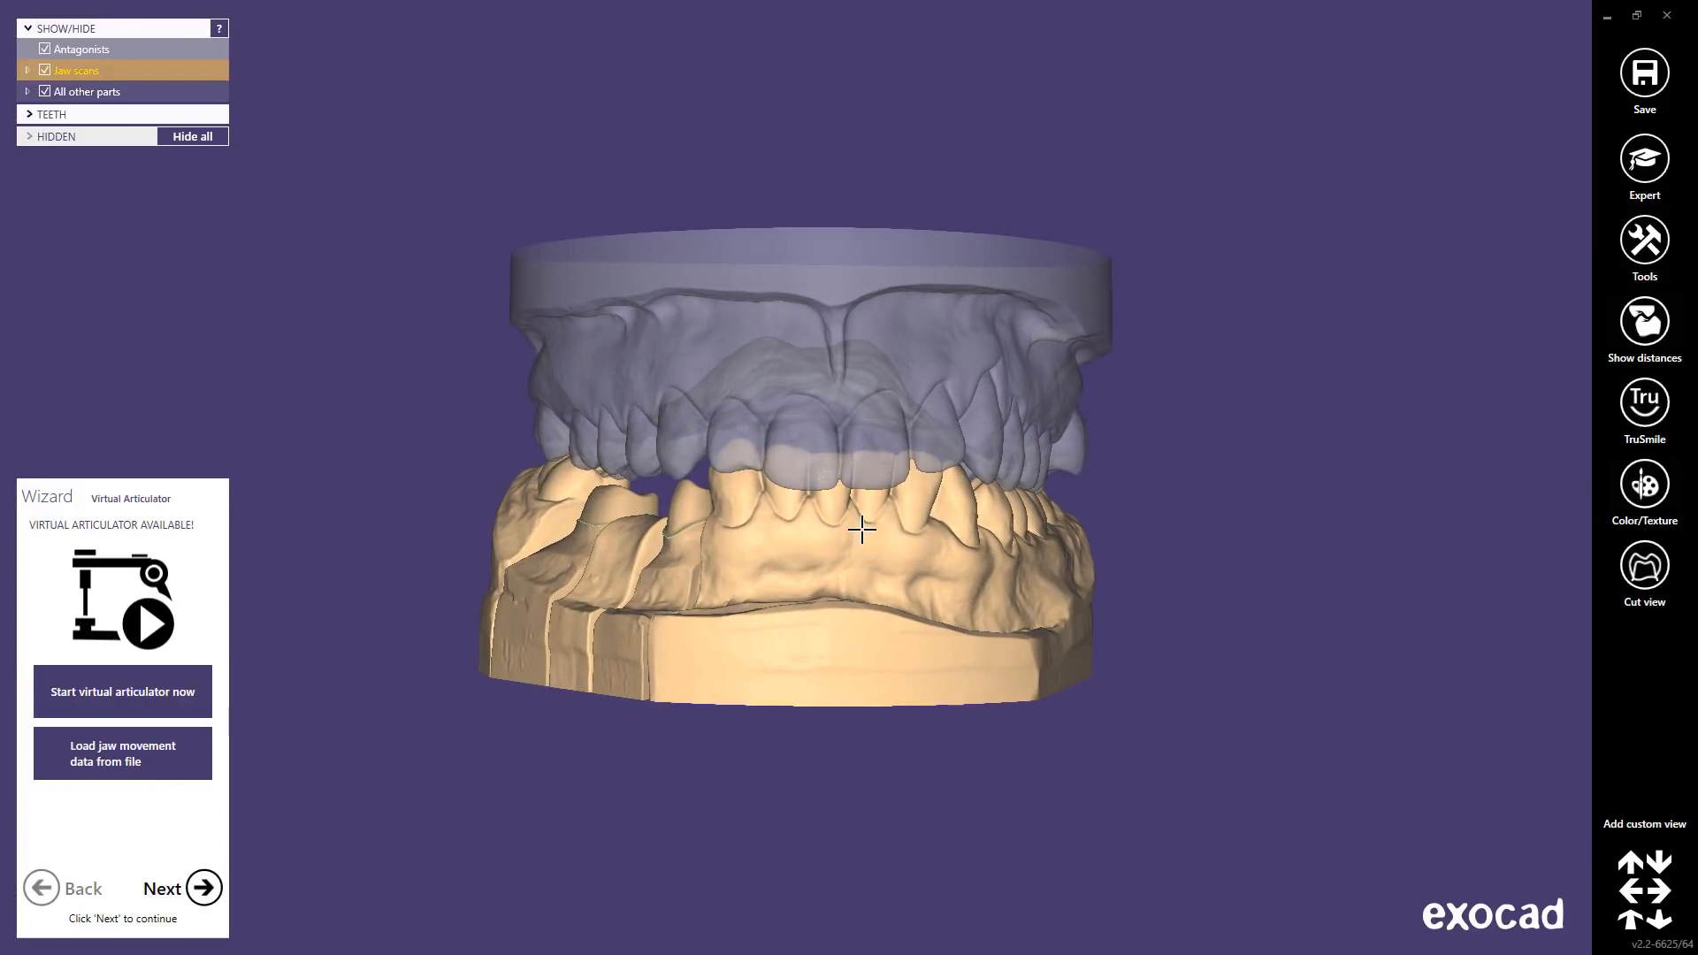
click(1644, 494)
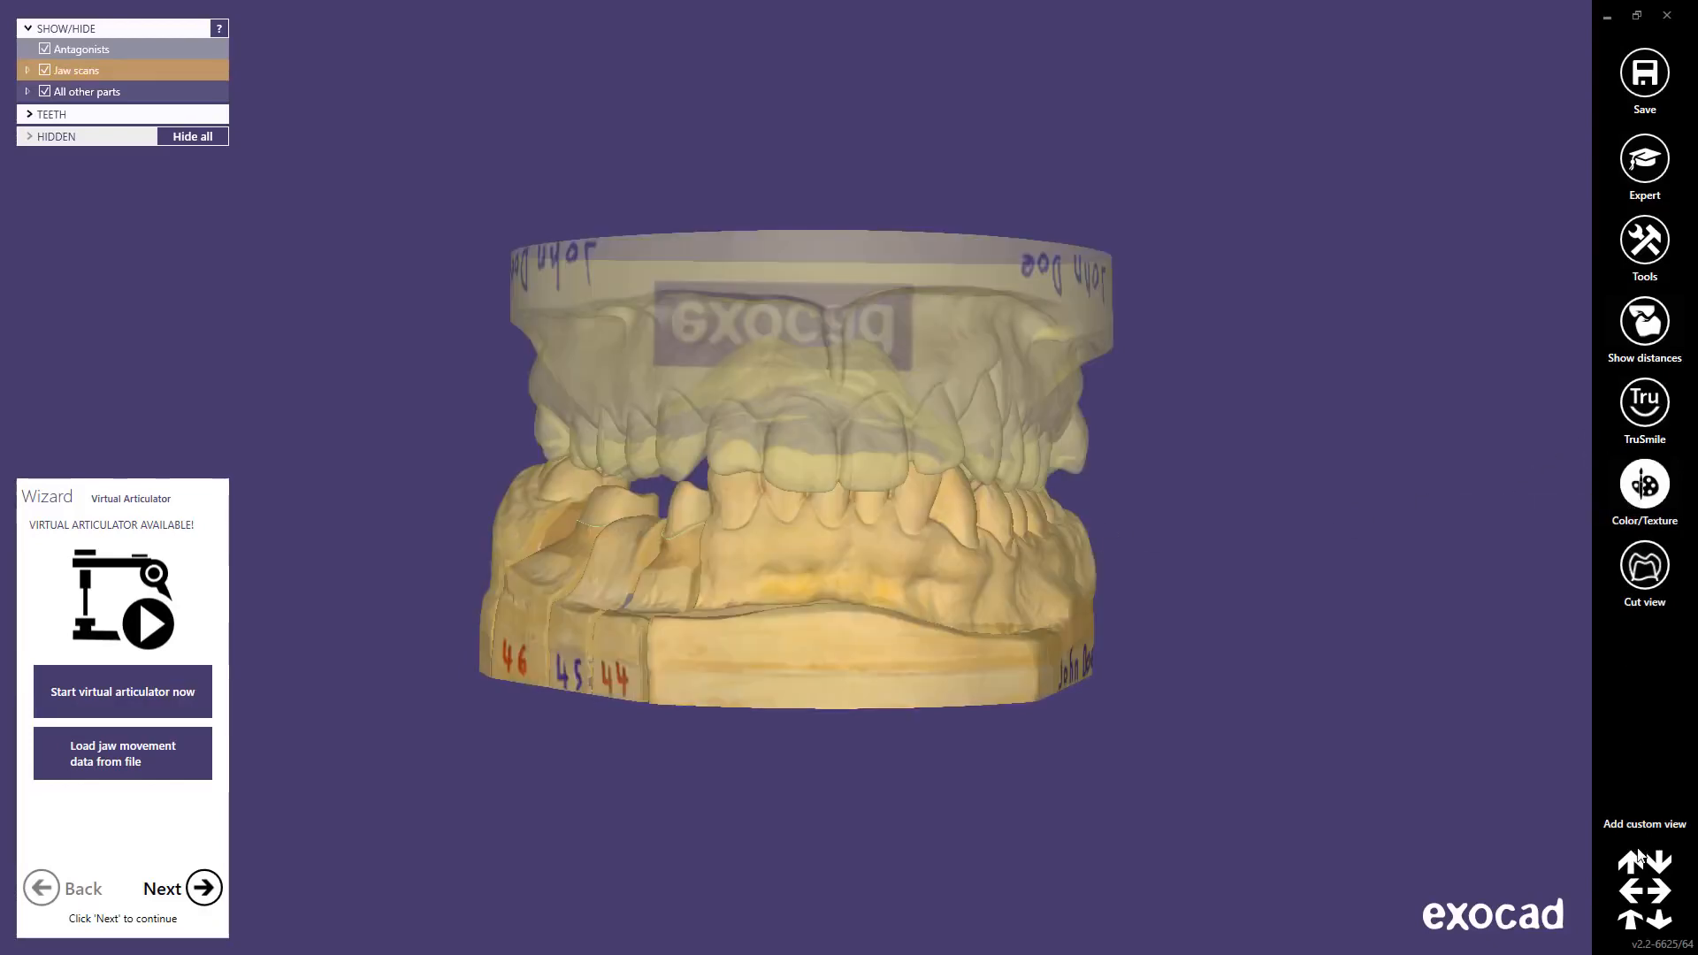
Step: Step through the lower, upper, 46-44 side, front, back and front-left views, then open Tools
click(1628, 858)
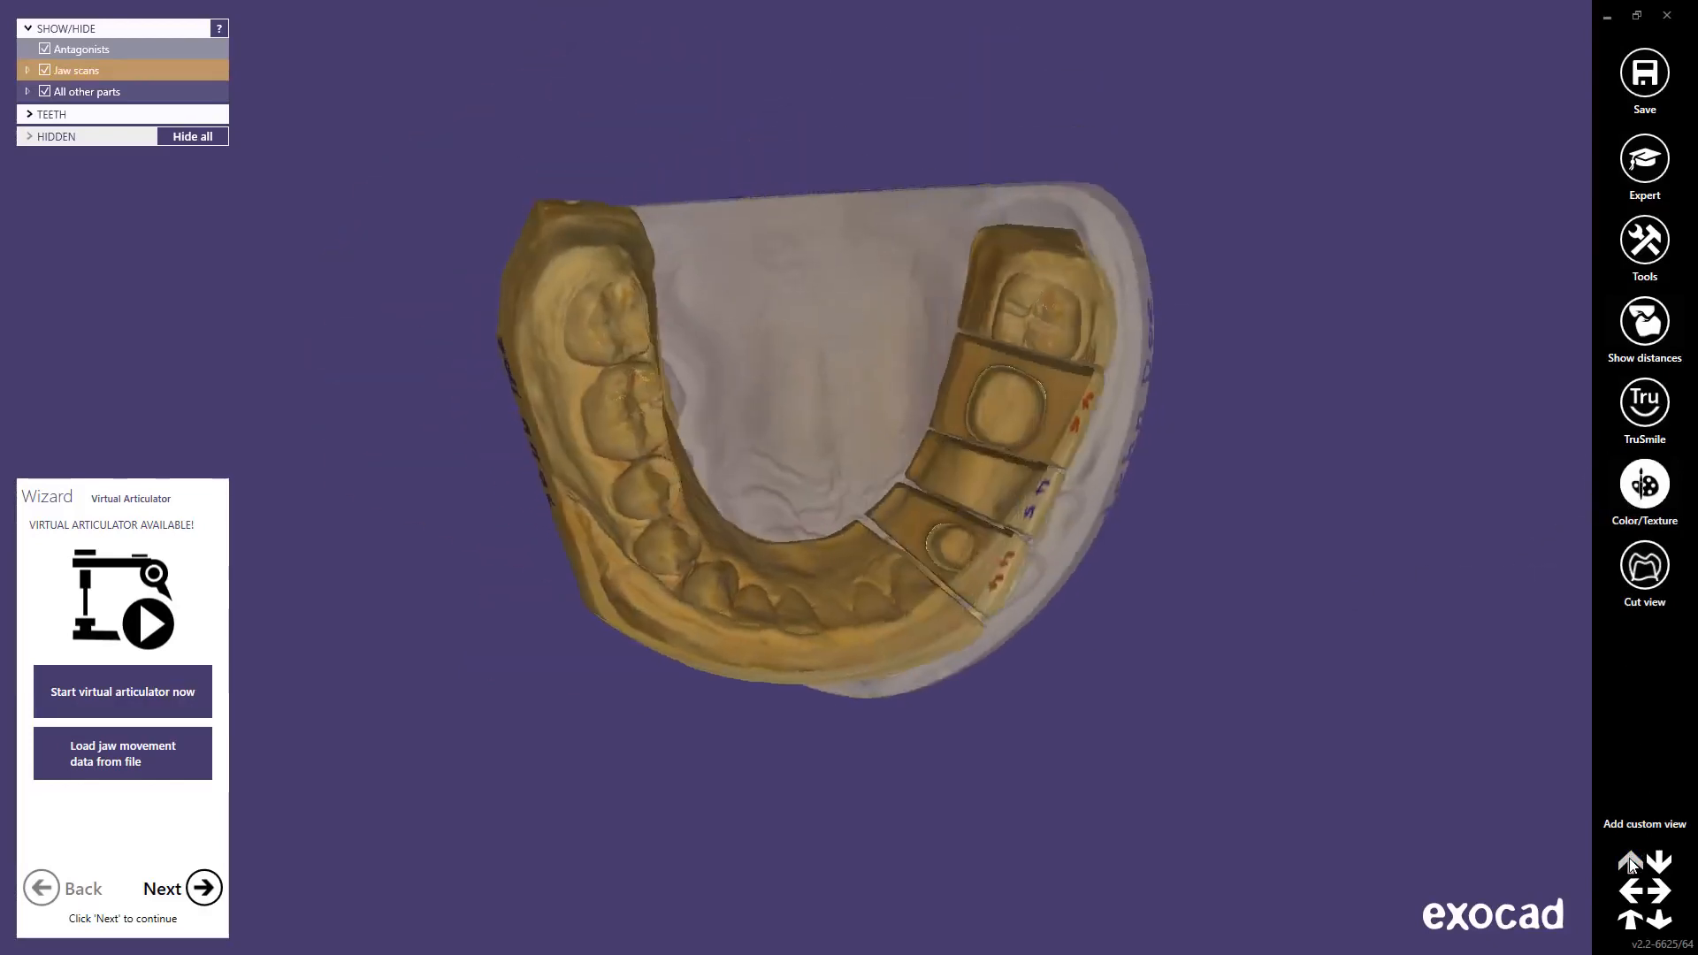
click(1657, 864)
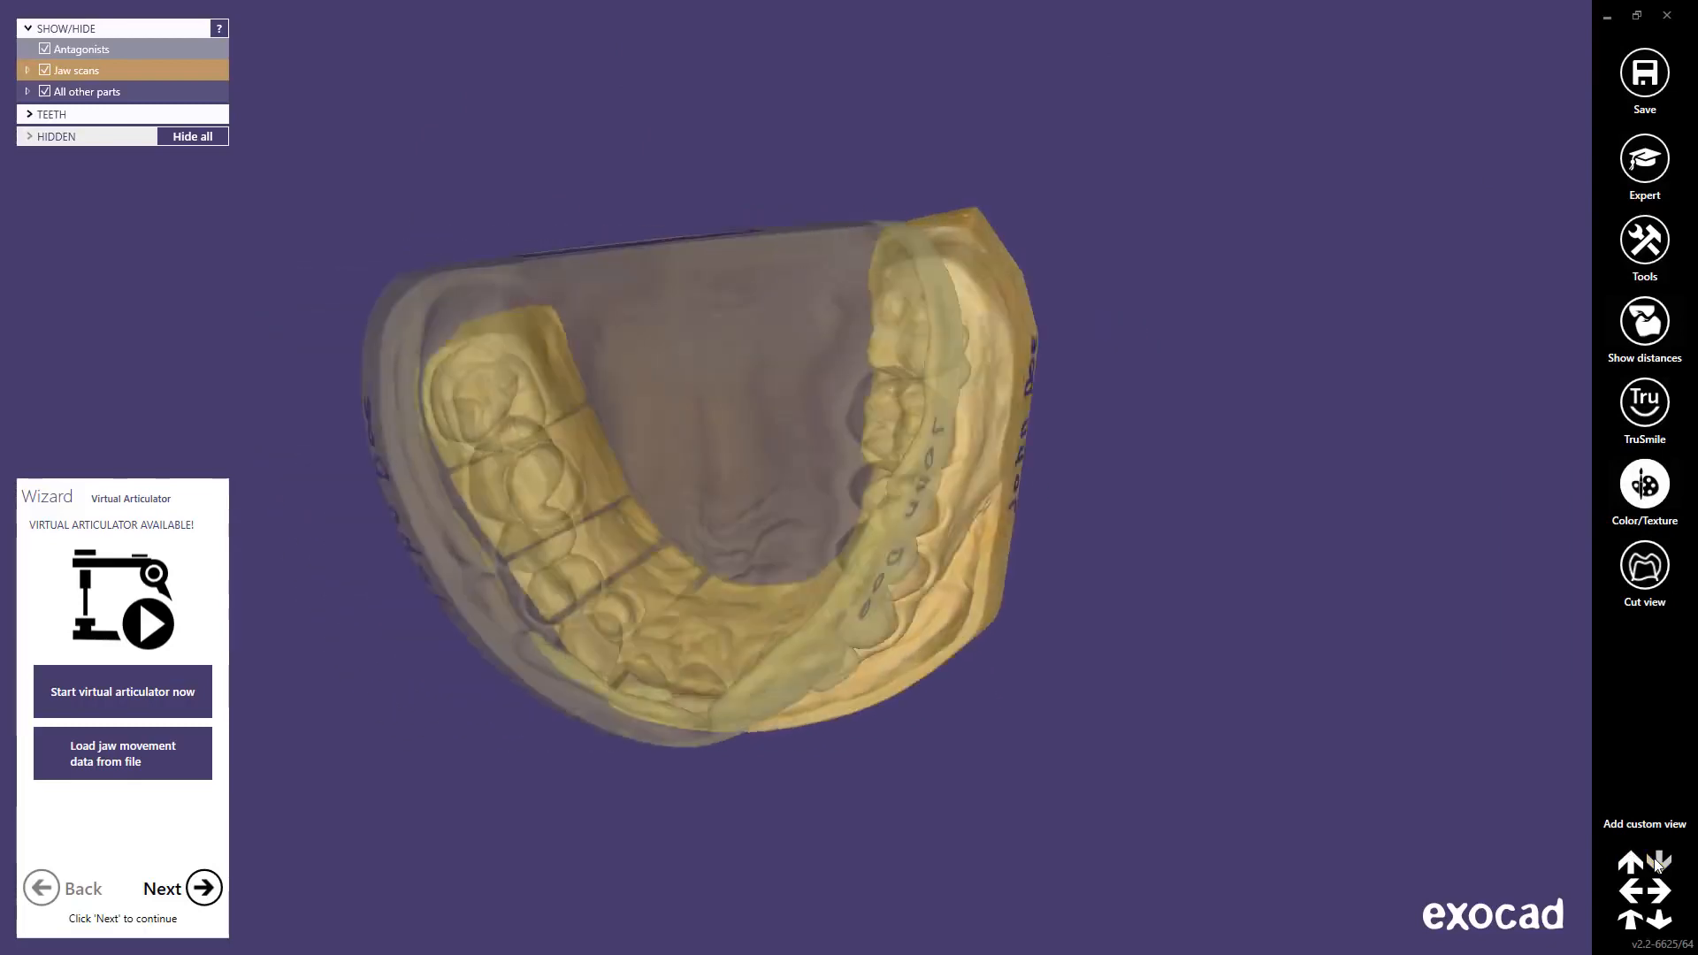
click(1632, 890)
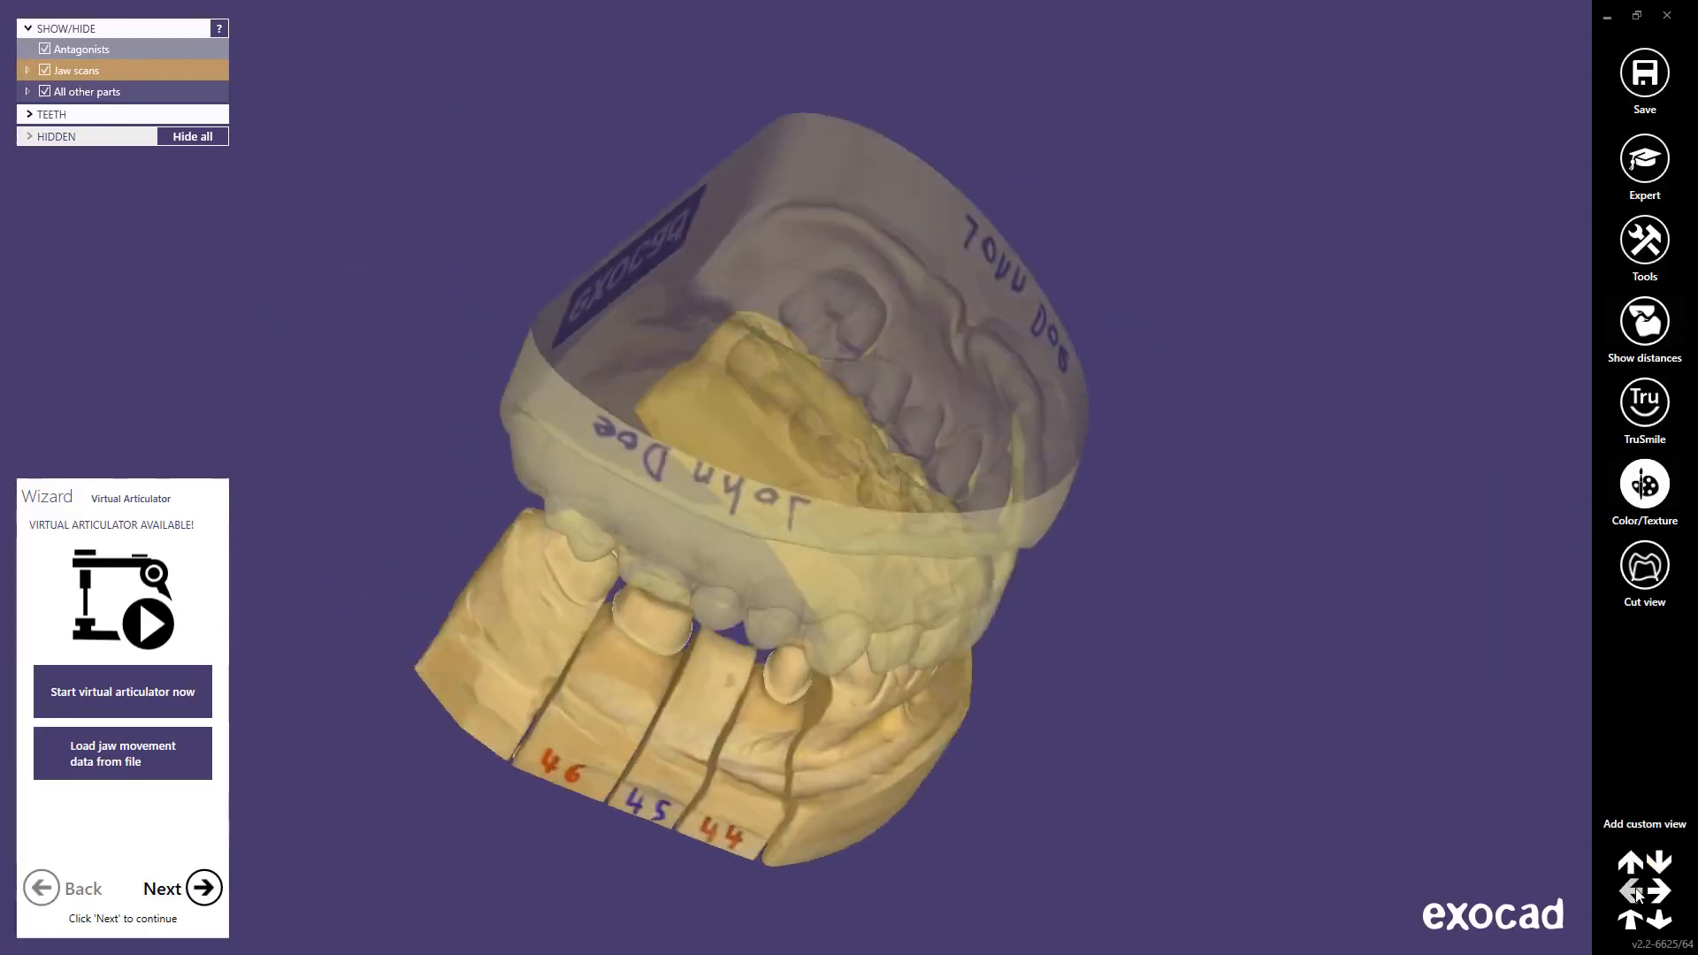
click(1666, 894)
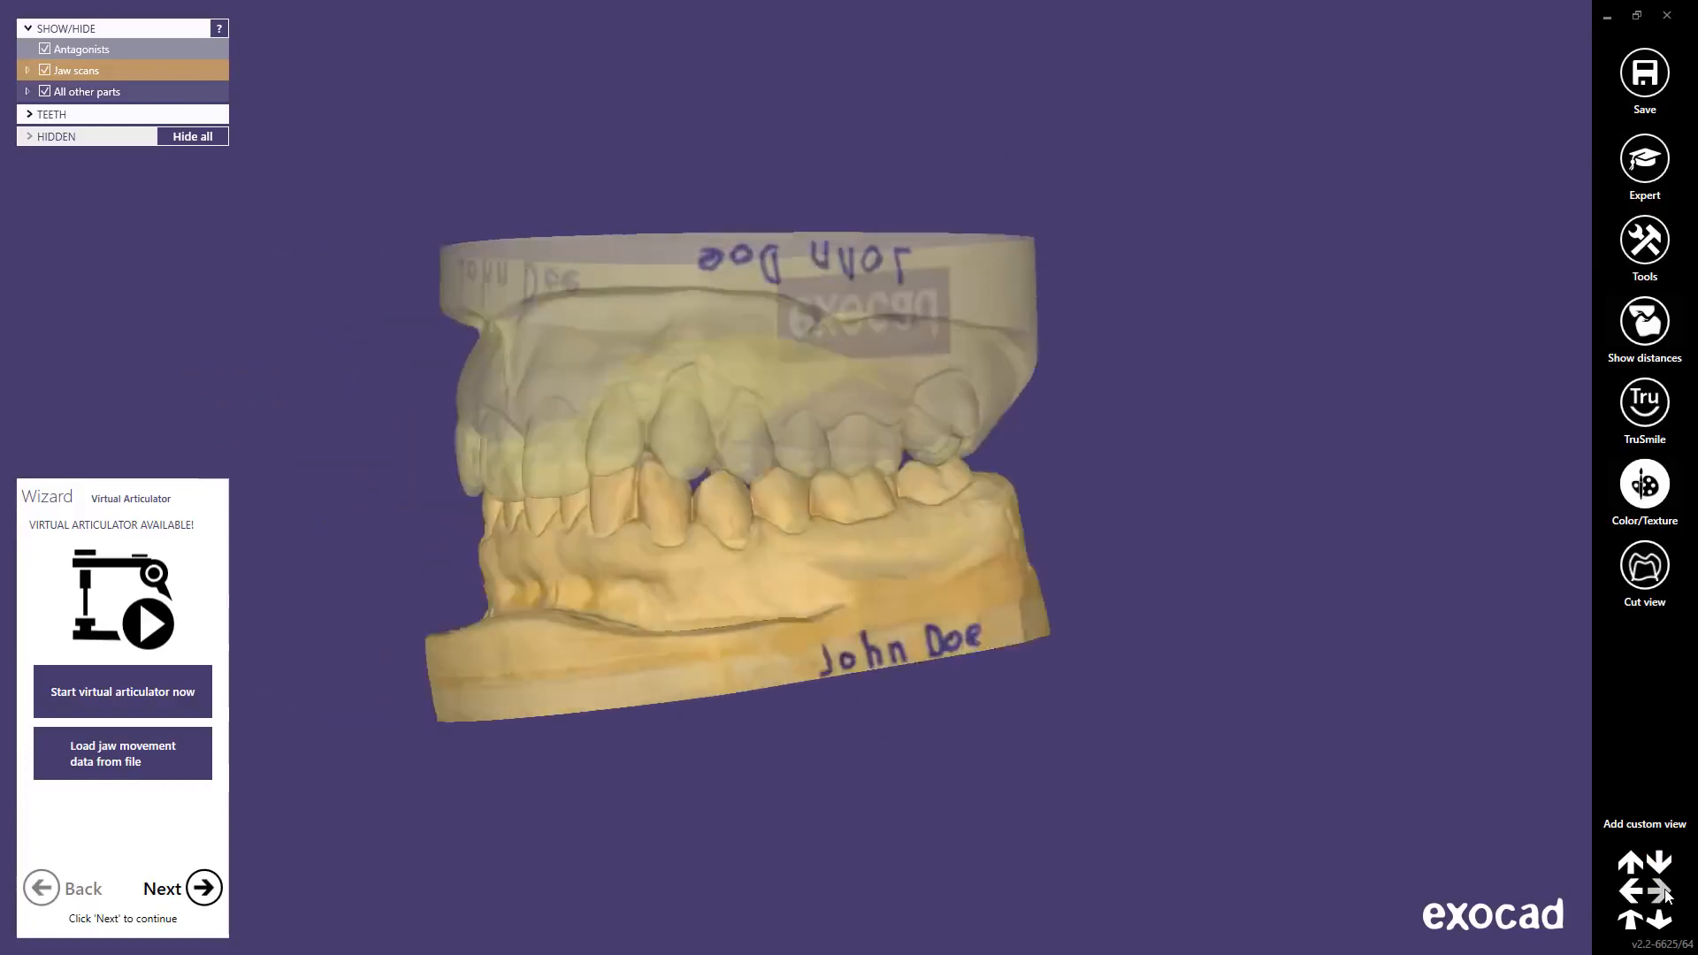
click(1663, 921)
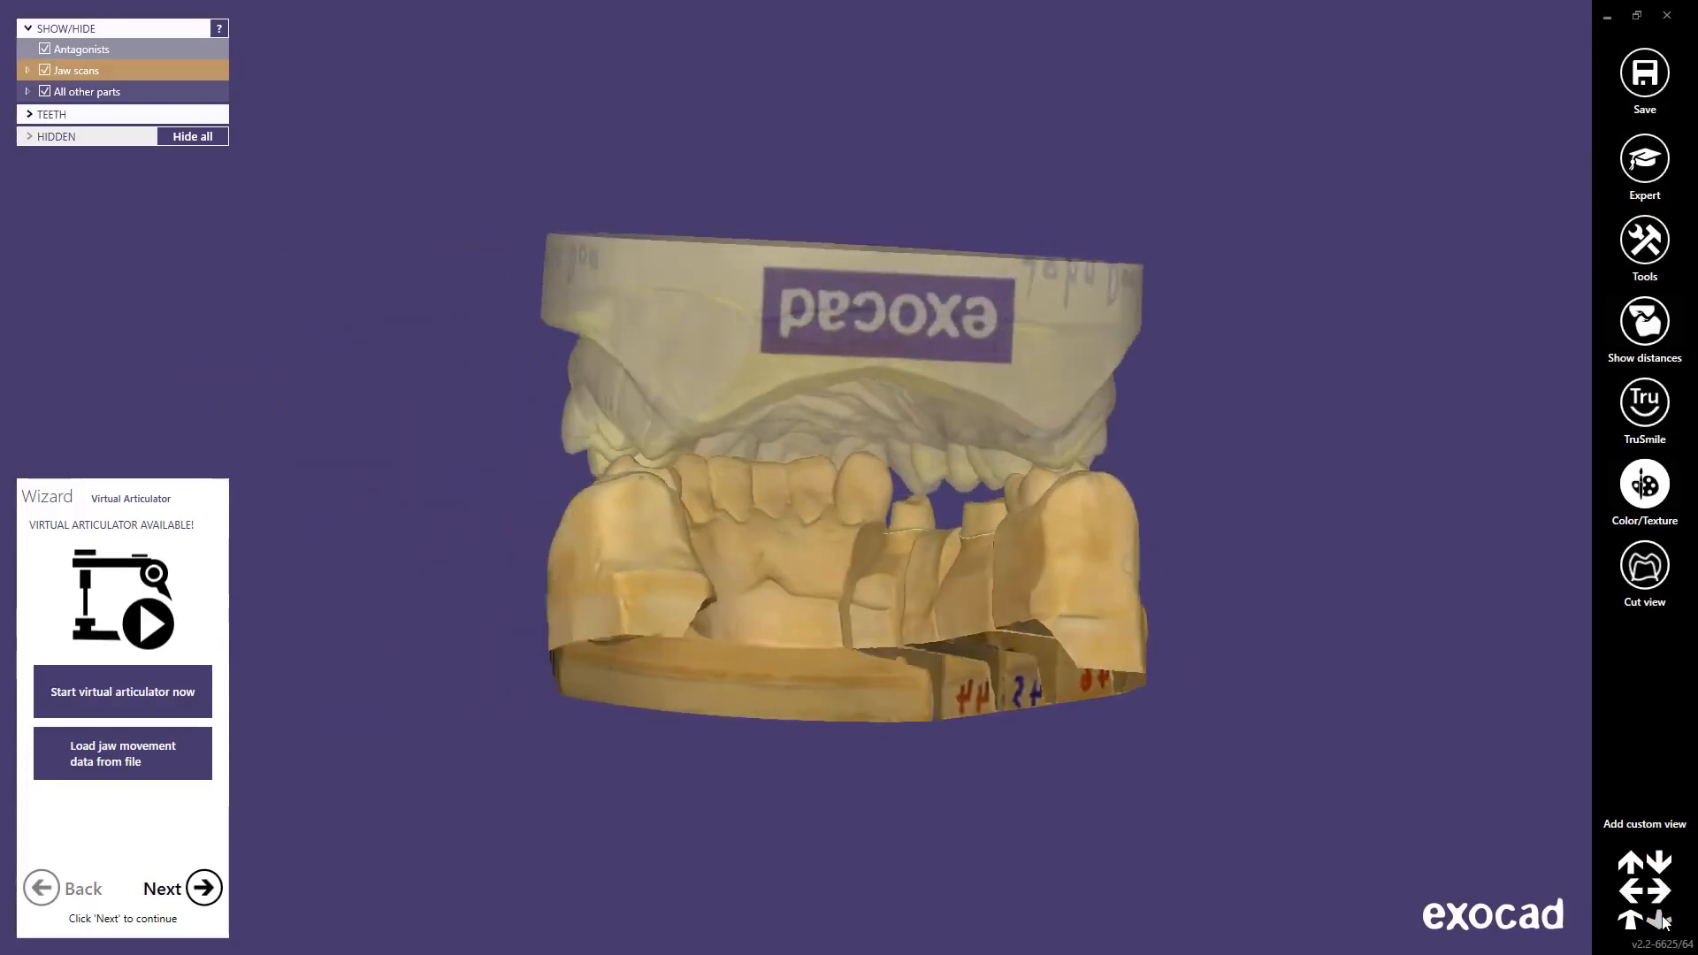
click(1632, 923)
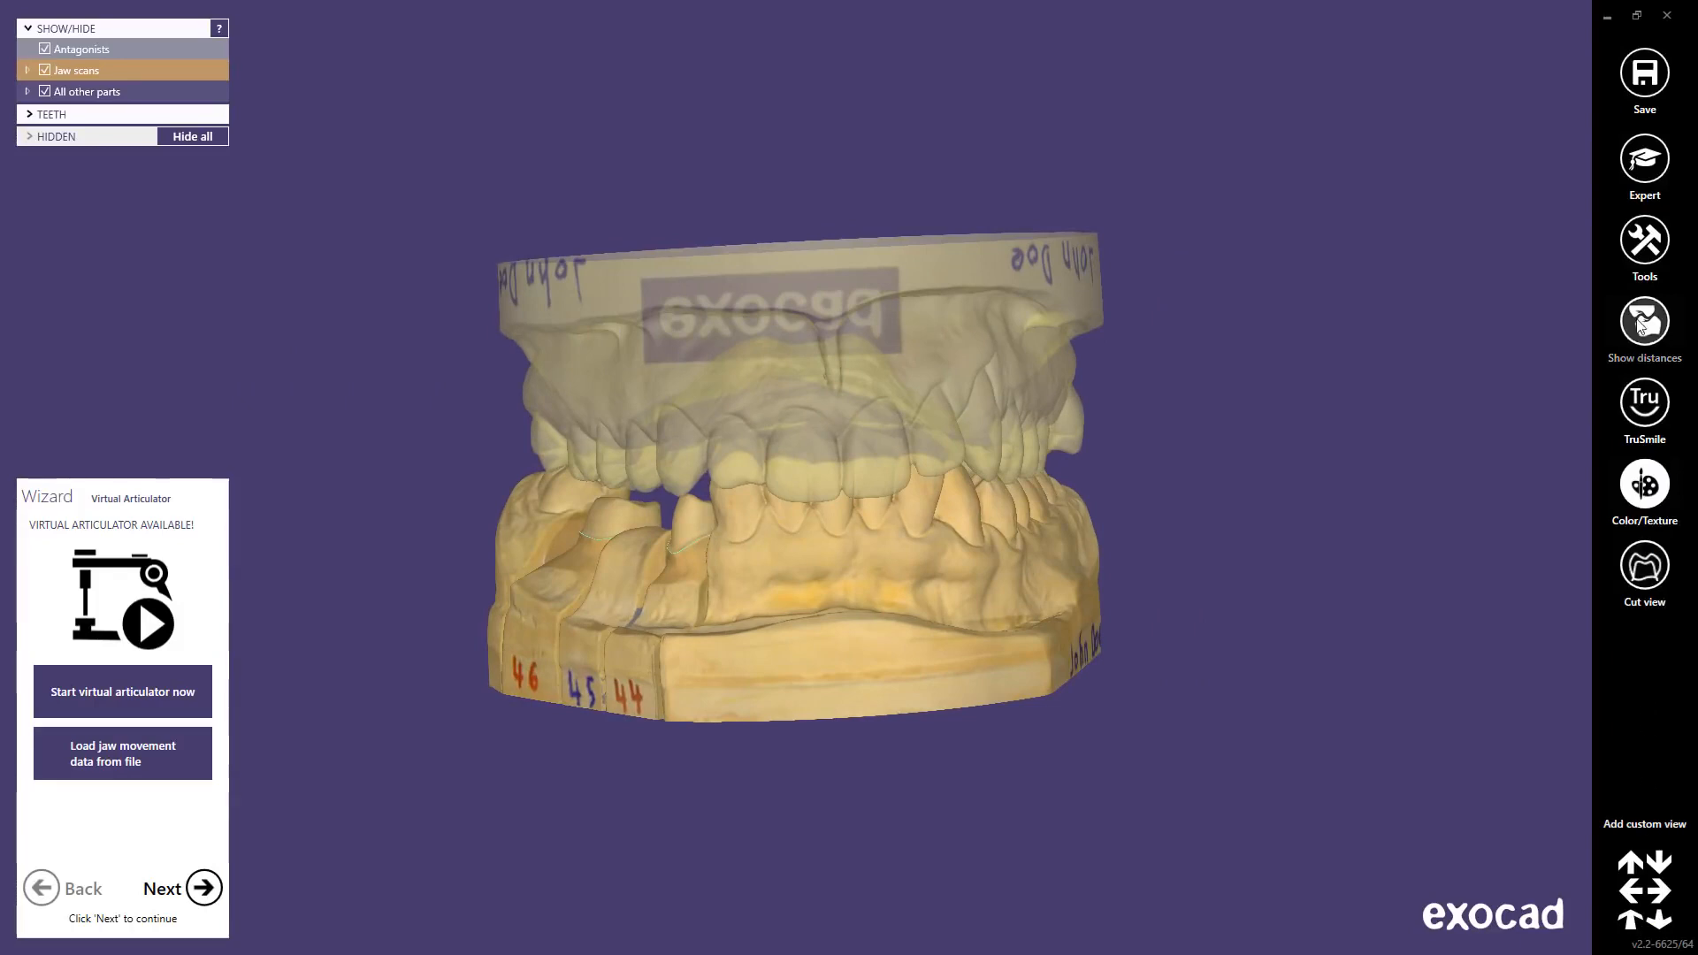
click(1641, 252)
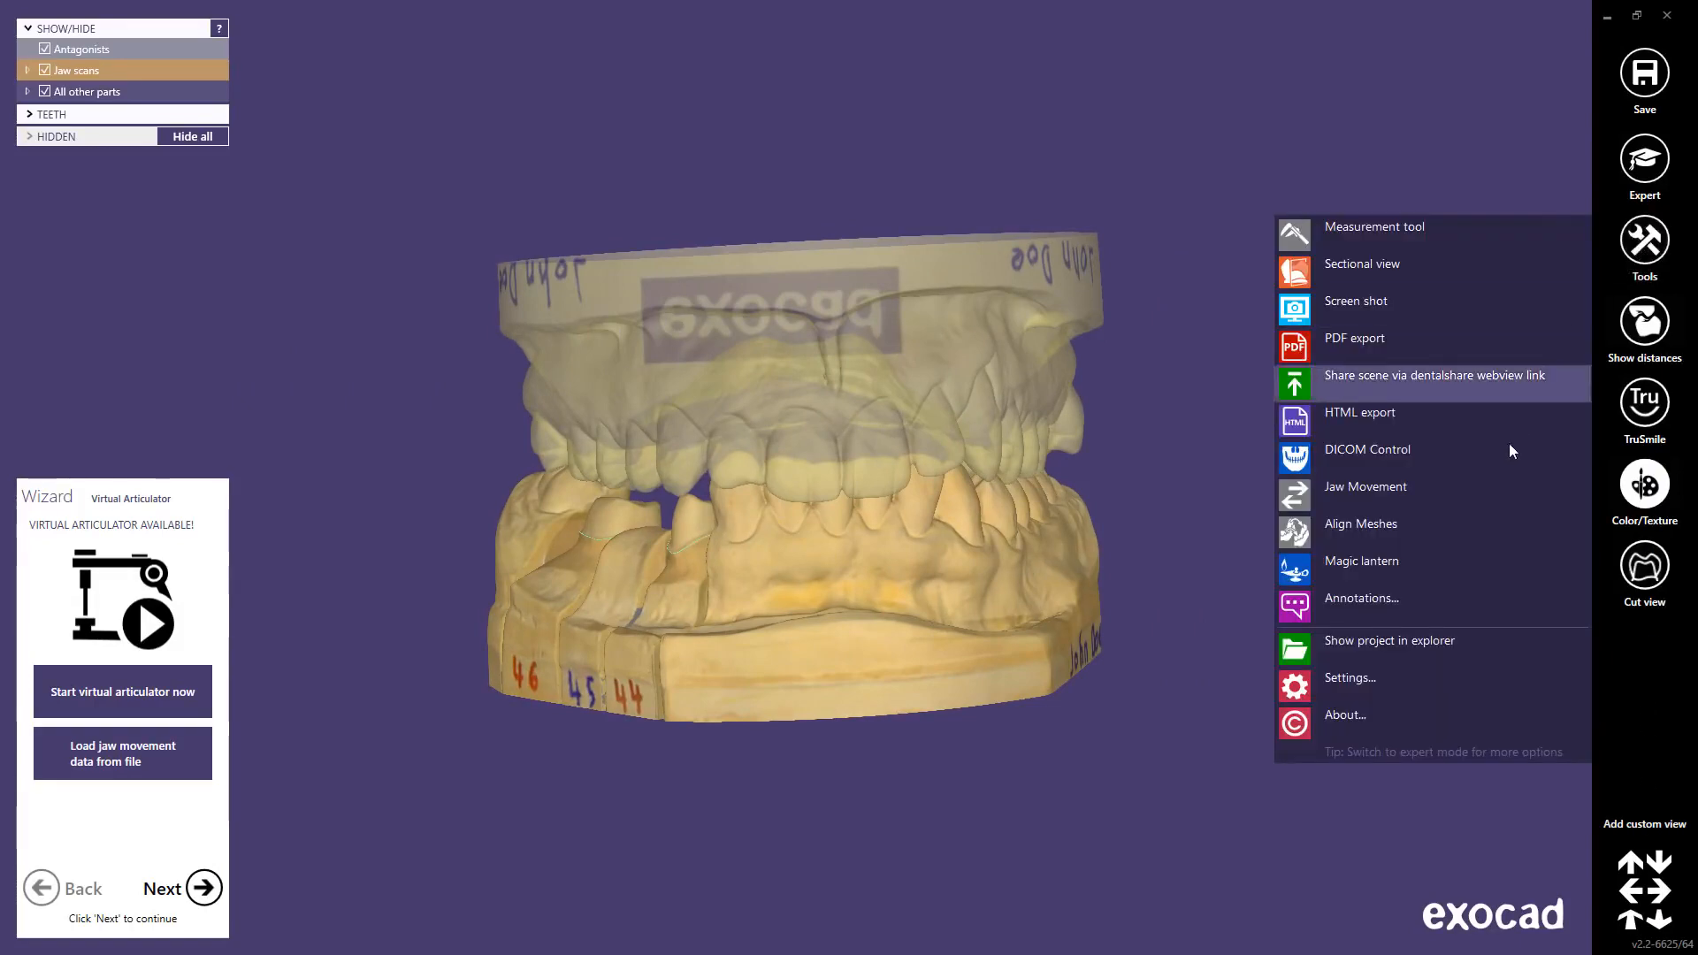
Step: Open Tools > Settings, scroll through the options, cancel without changes, and rotate the jaws slightly
click(1365, 682)
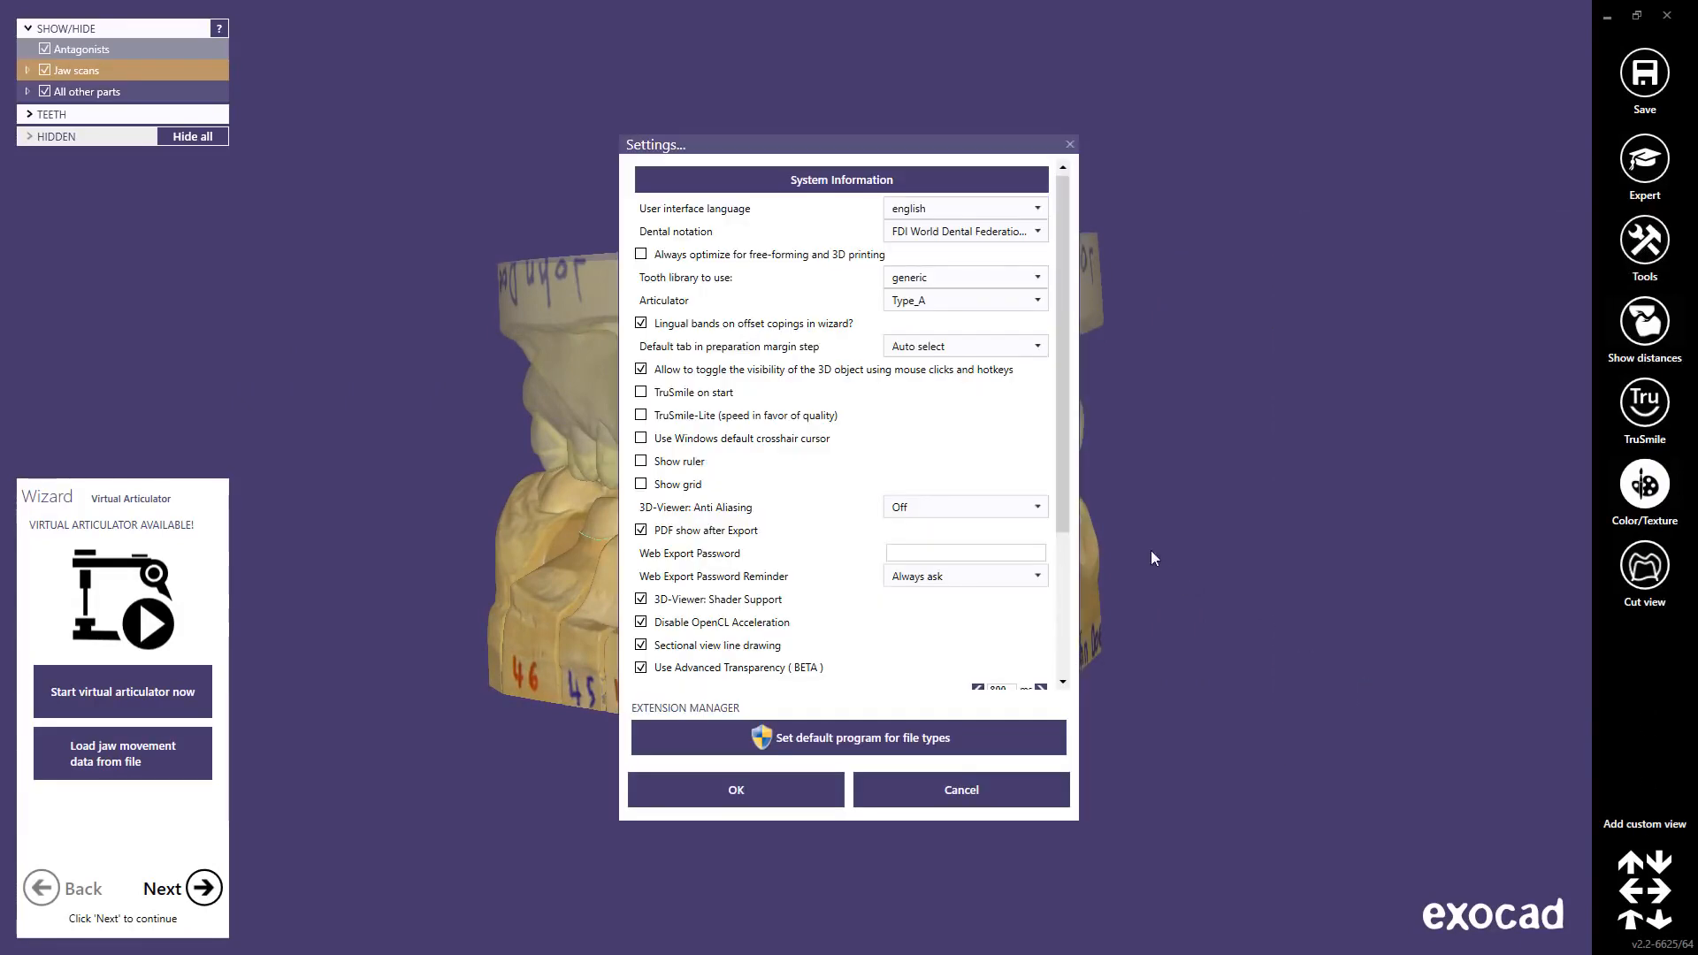
drag(1064, 487, 1000, 559)
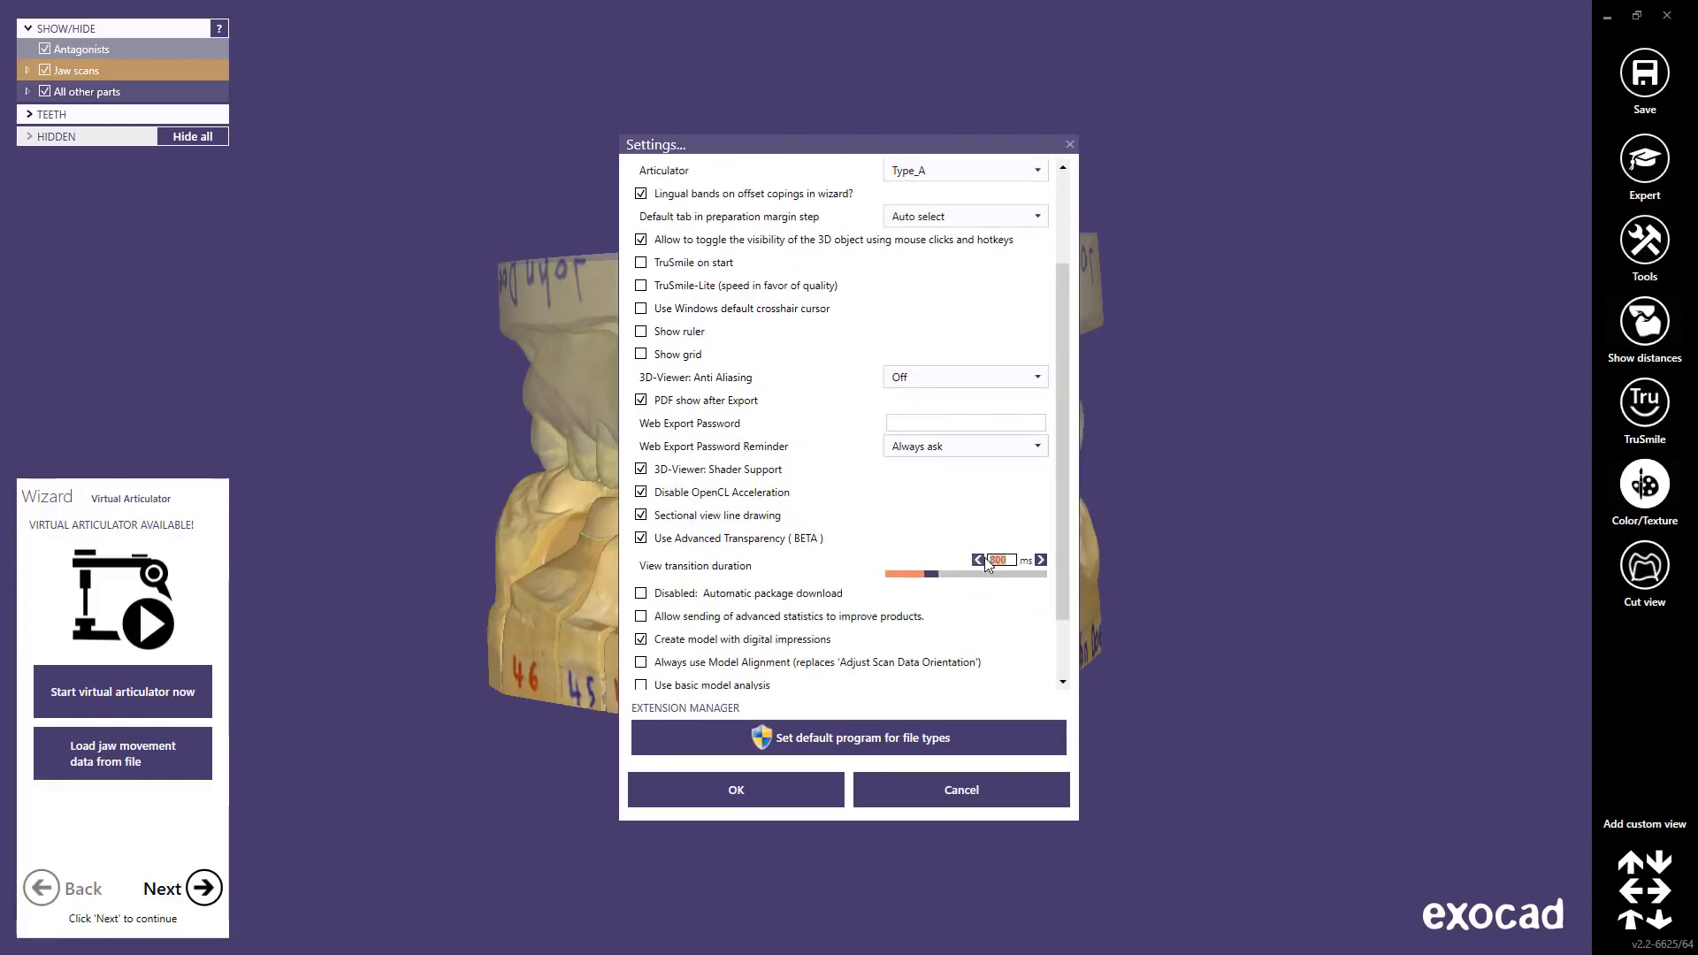
click(976, 796)
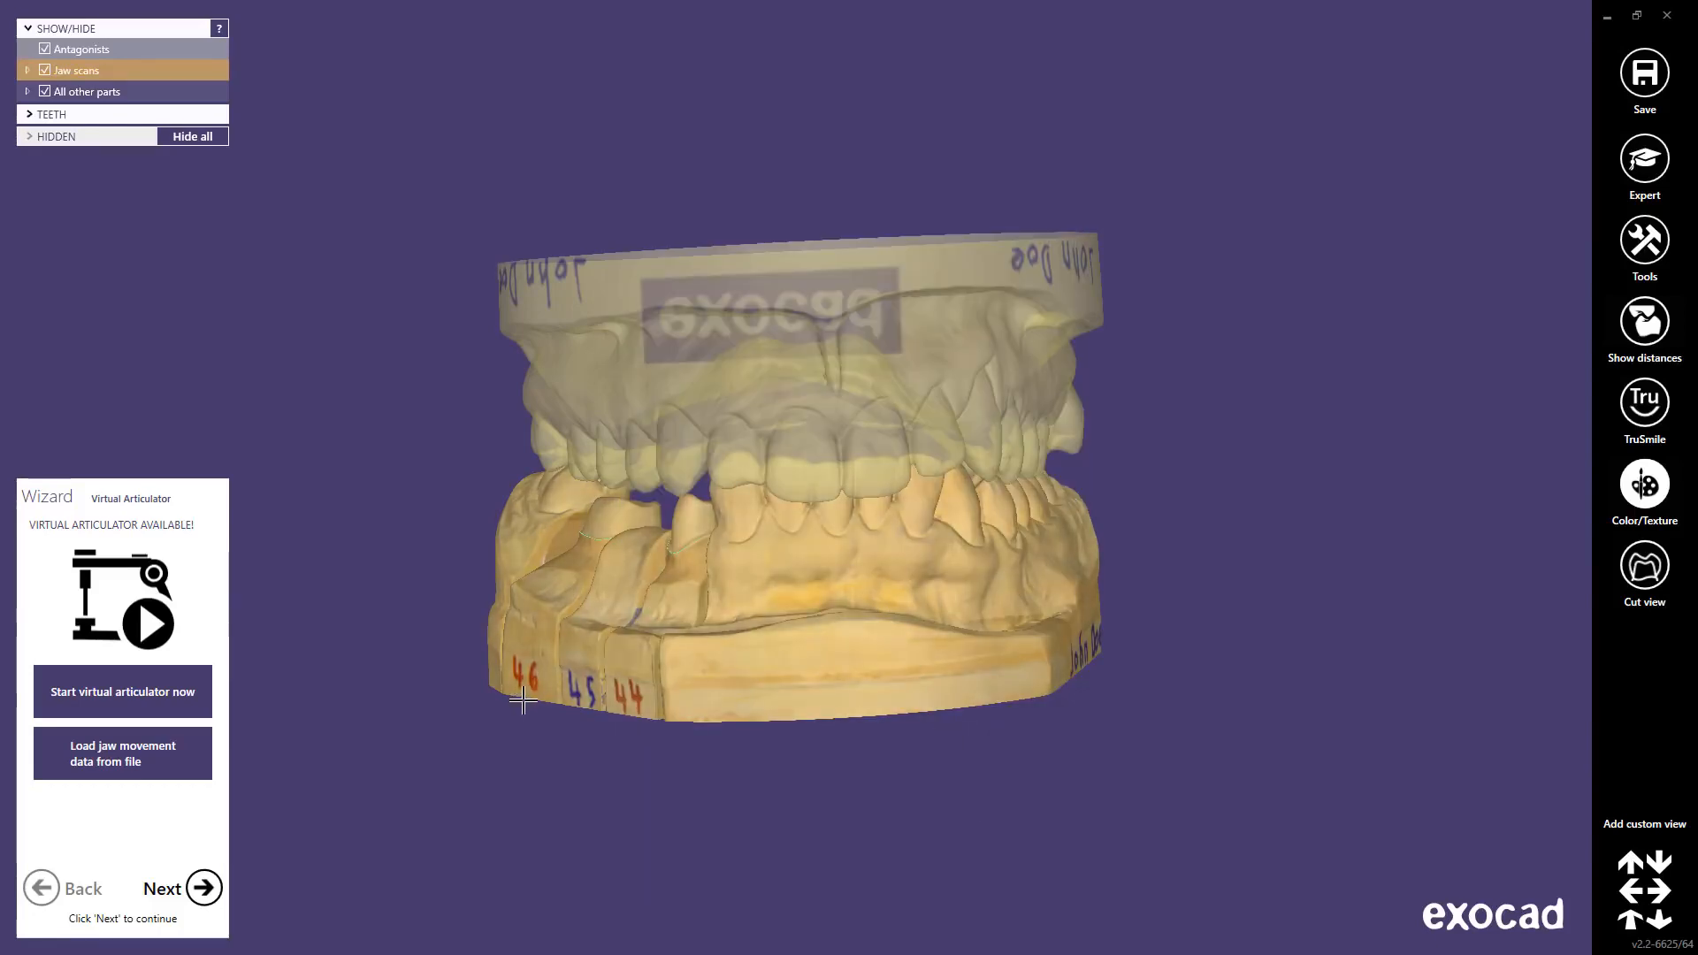
right_drag(526, 701, 527, 697)
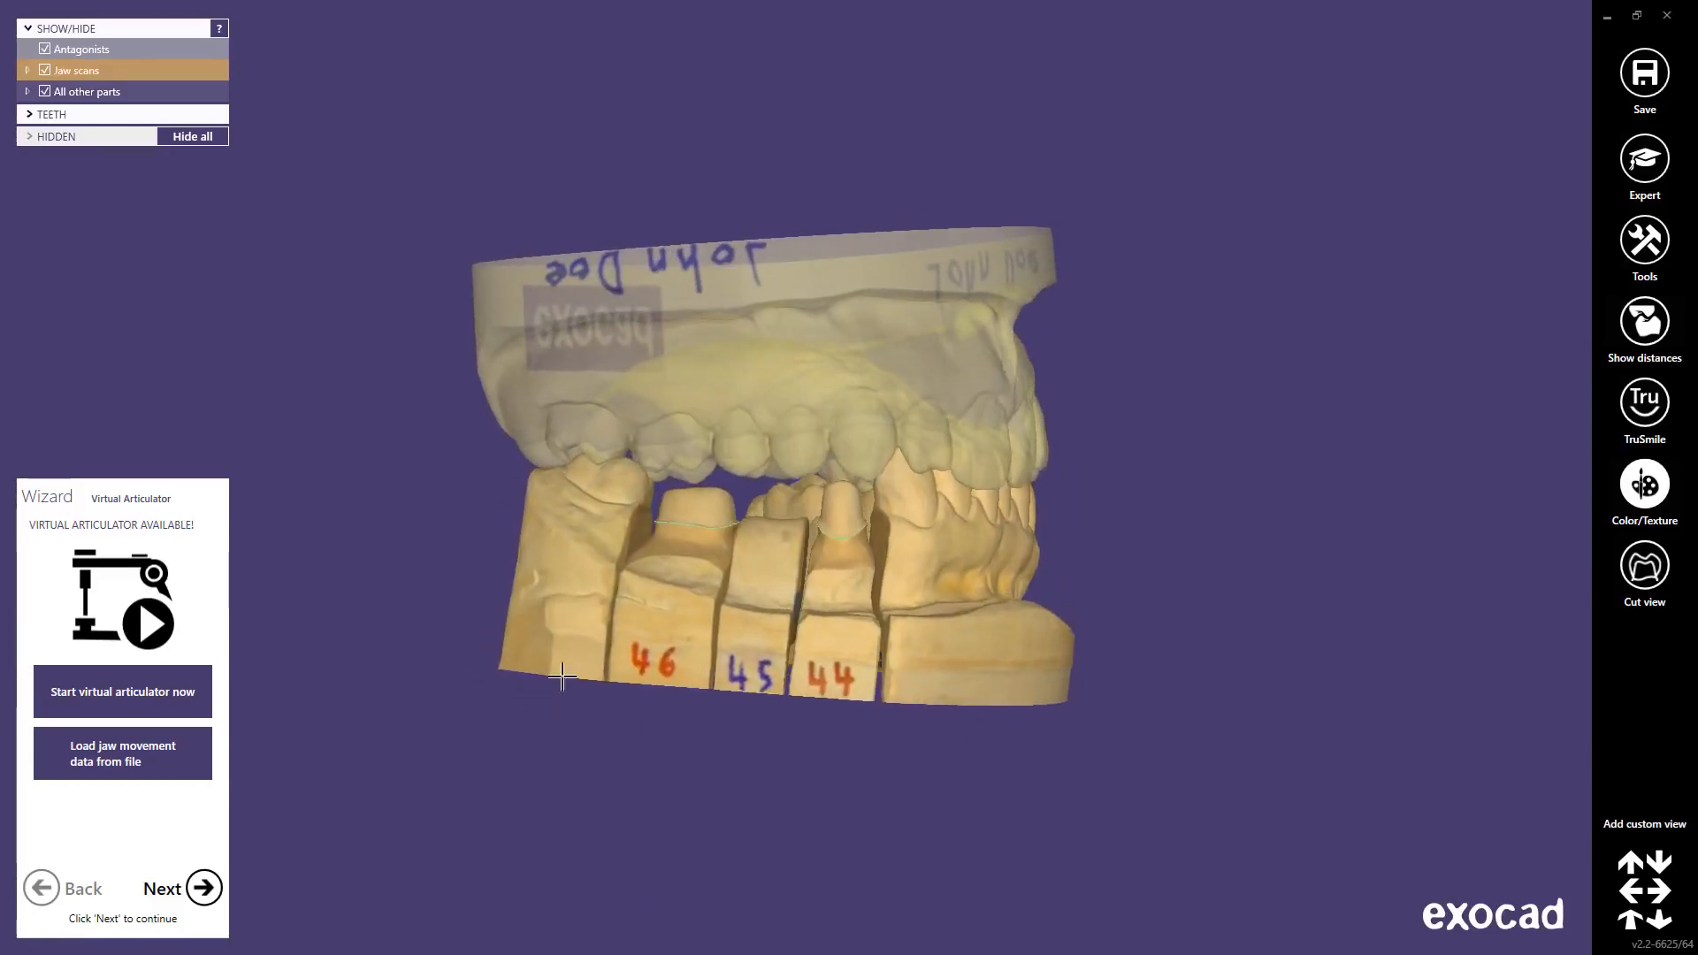
Step: Zoom toward dies 44–46 and save the viewpoint as a new custom view, Custom view 2
scroll(645, 530, up, 2)
scroll(645, 531, up, 1)
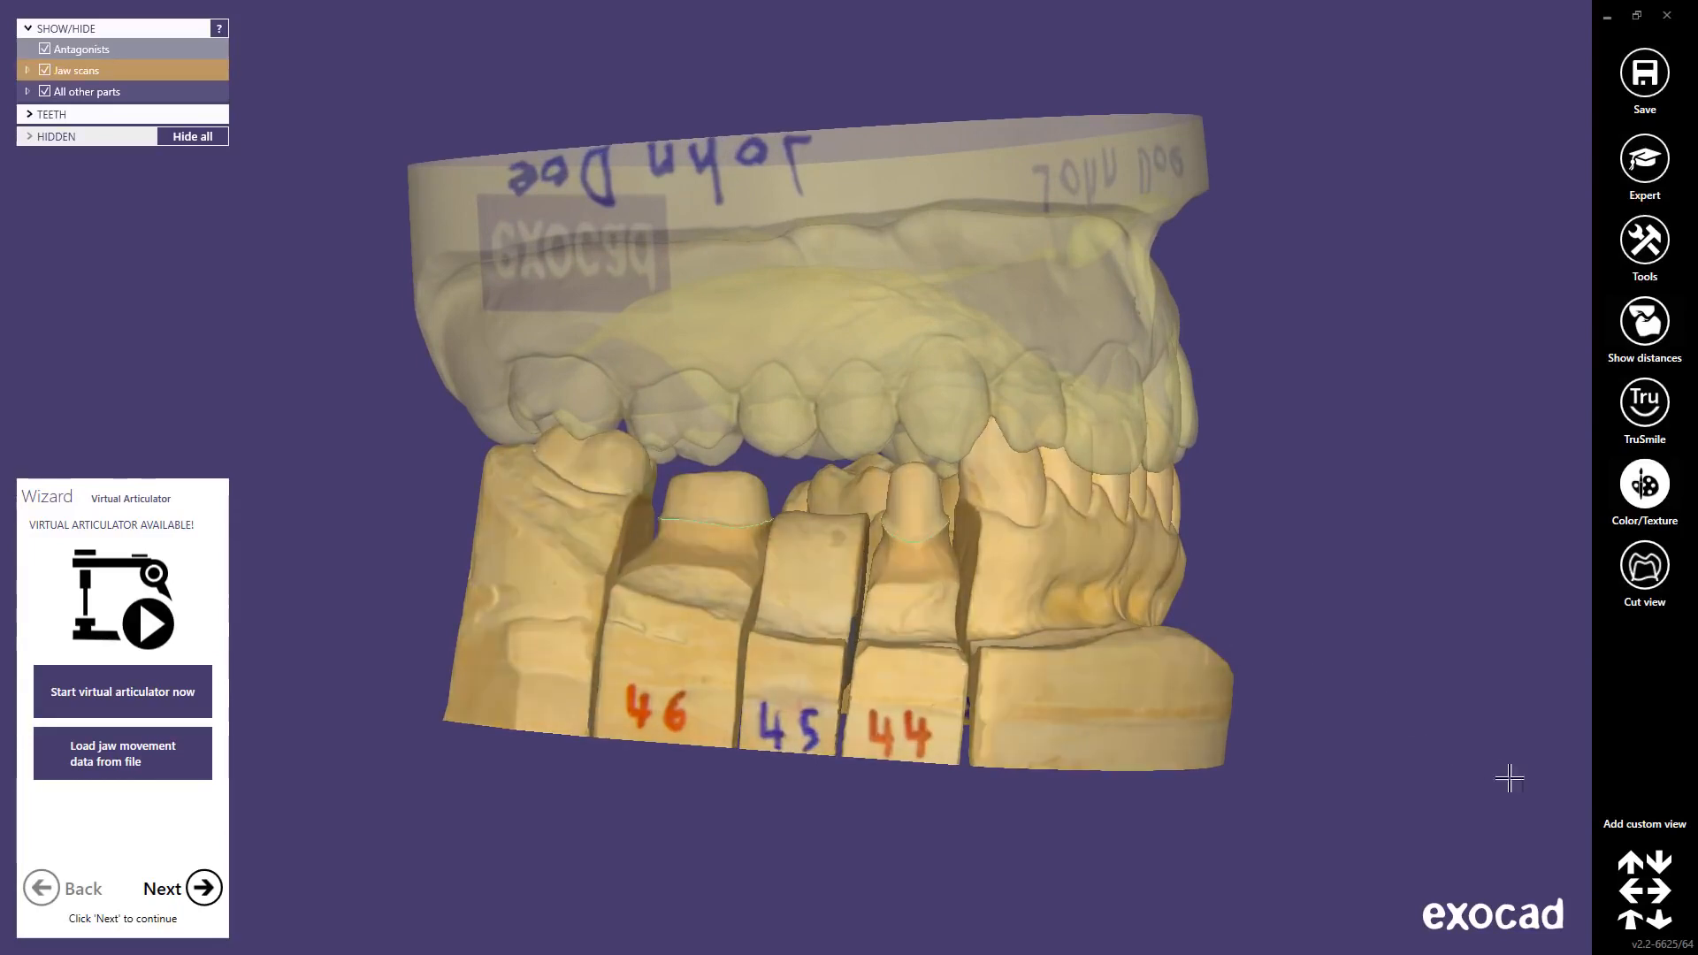
click(1650, 826)
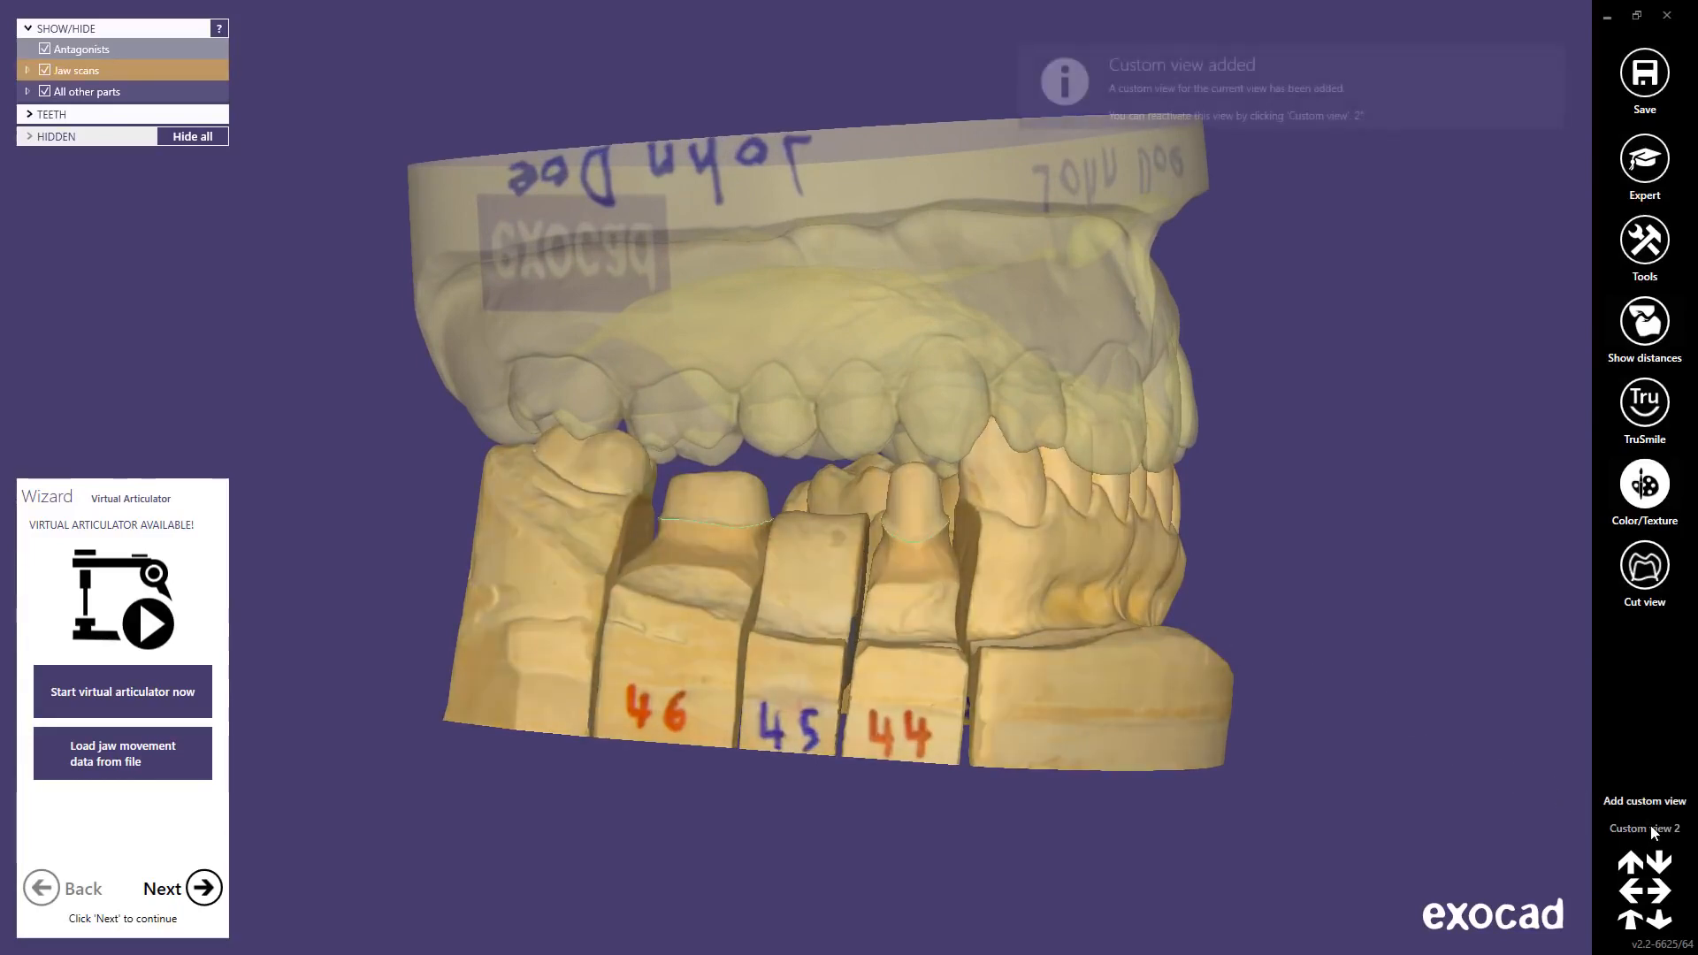
right_click(1635, 826)
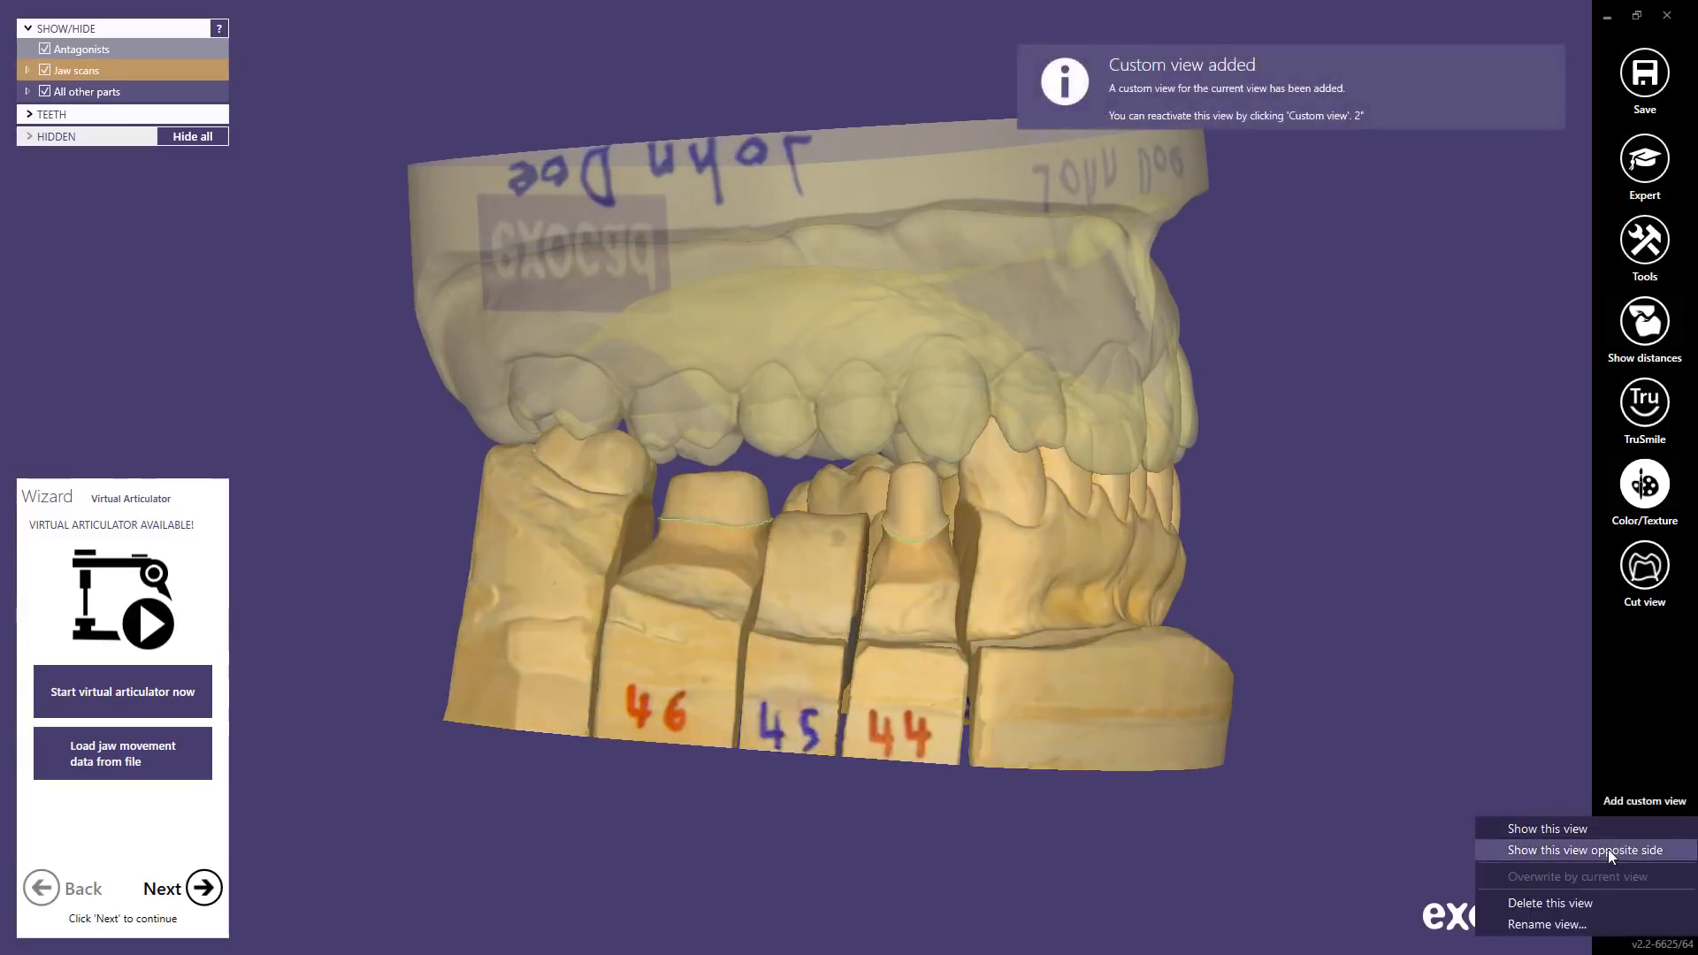
click(1608, 850)
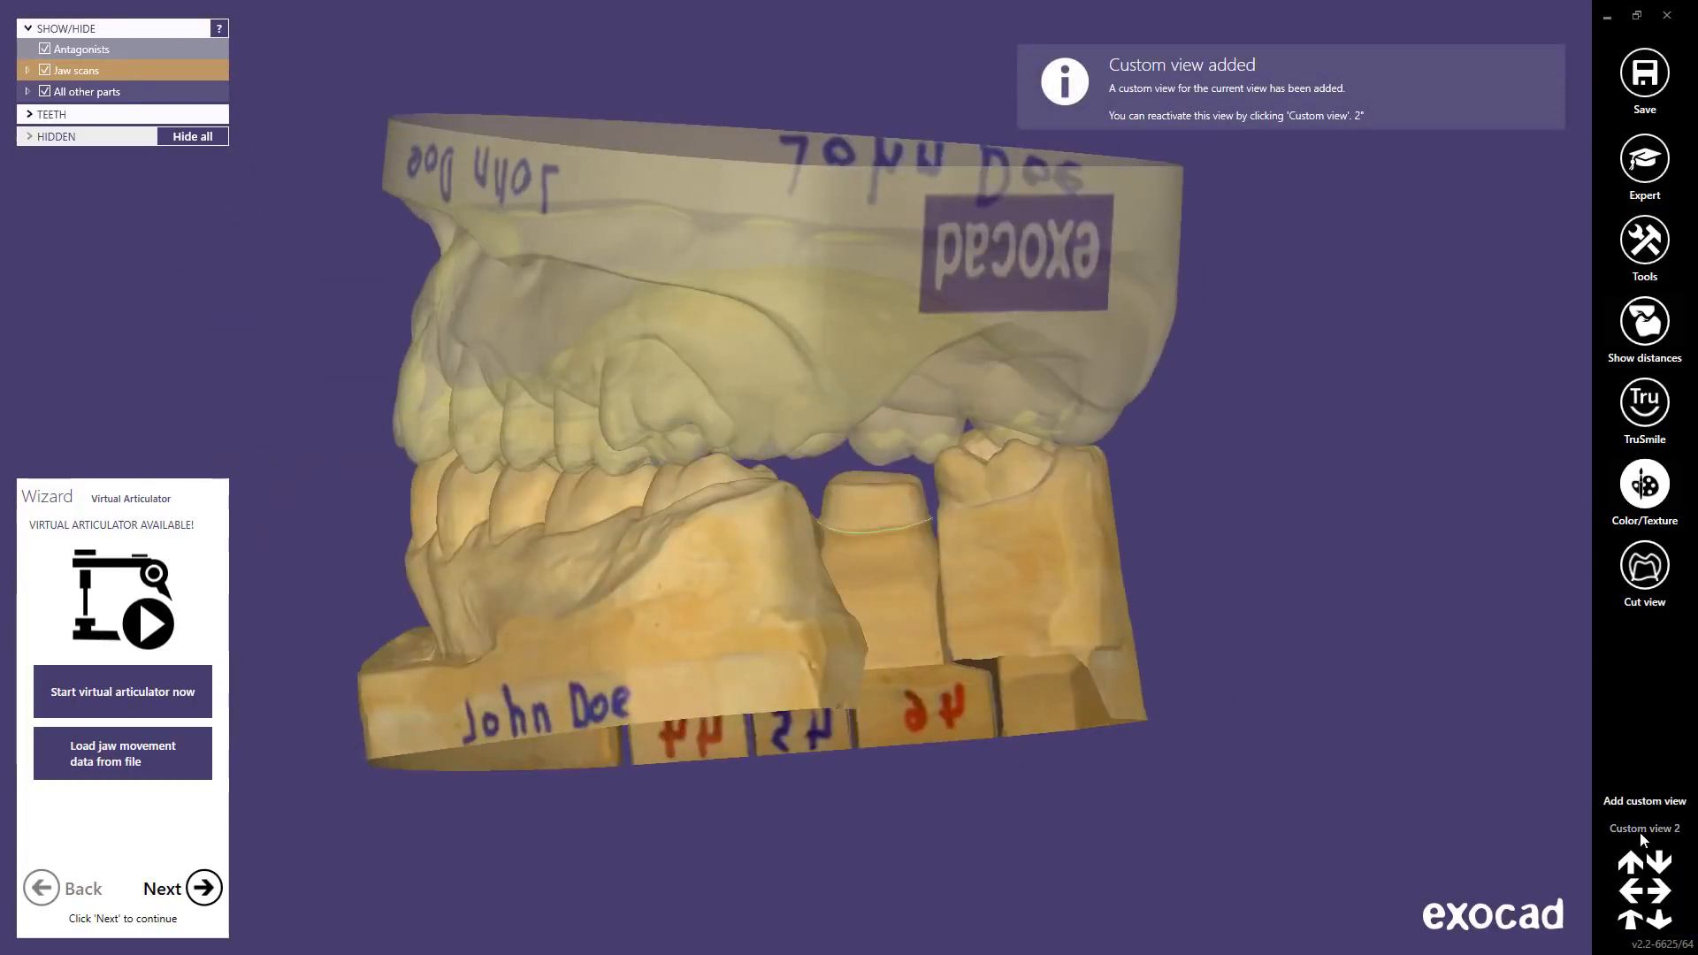
right_click(1642, 831)
click(1614, 830)
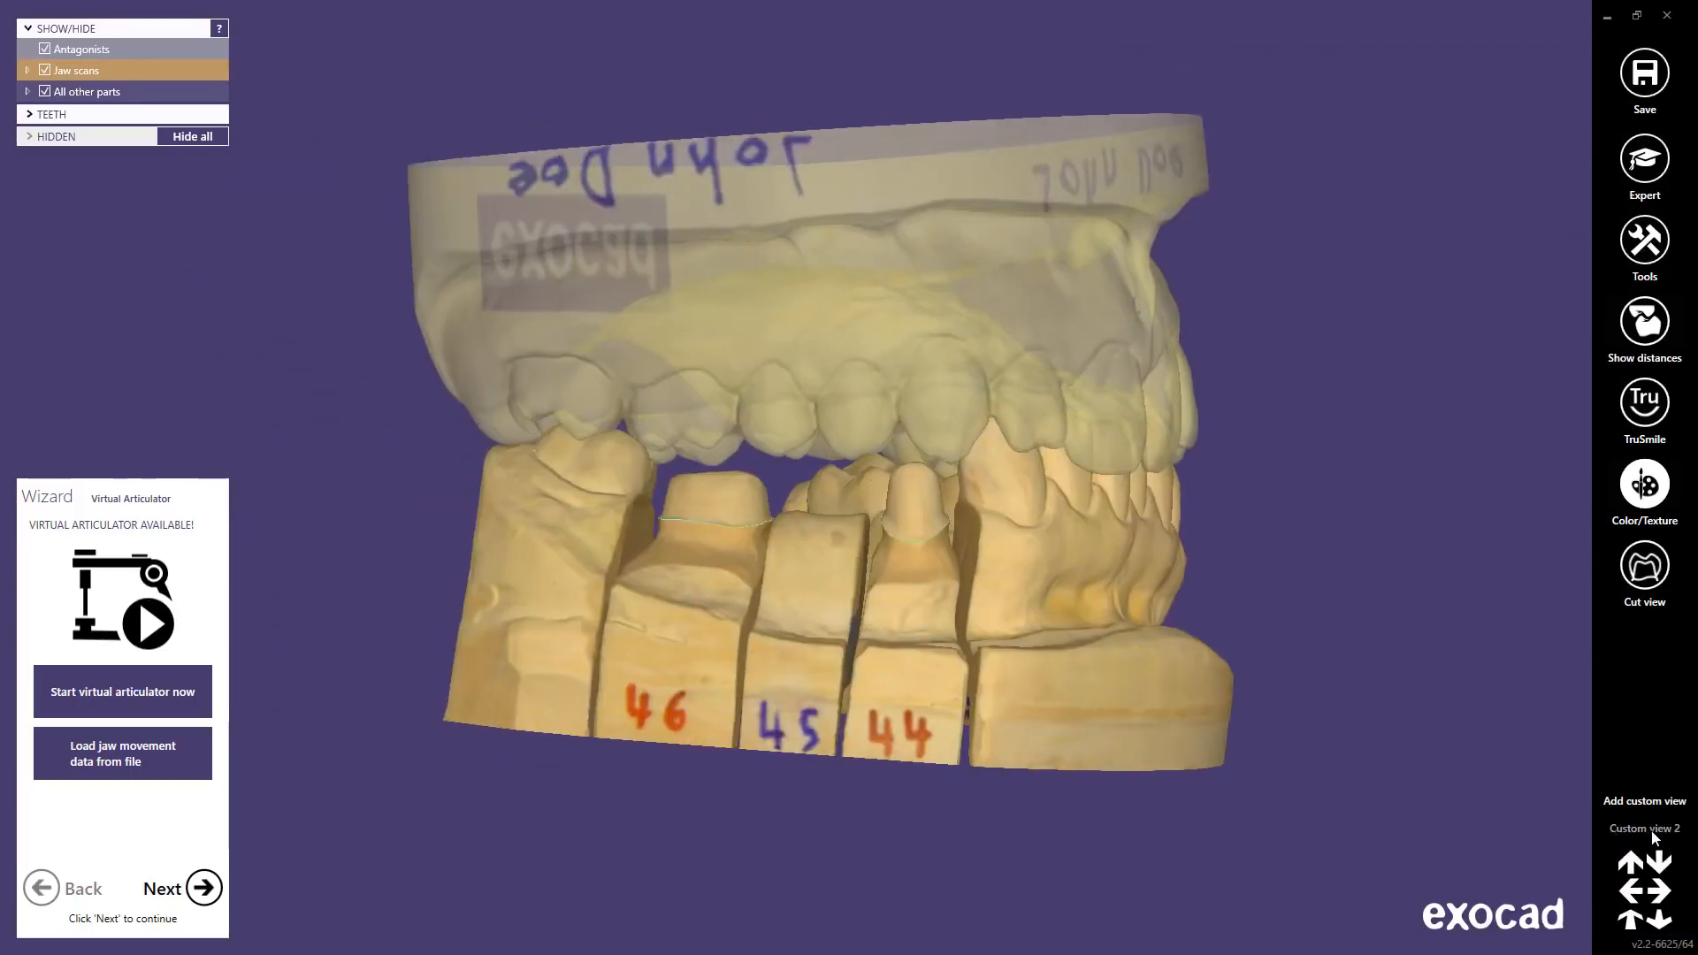
Step: Tilt the view slightly, overwrite Custom view 2 with it, and reselect Custom view 2
scroll(884, 530, up, 5)
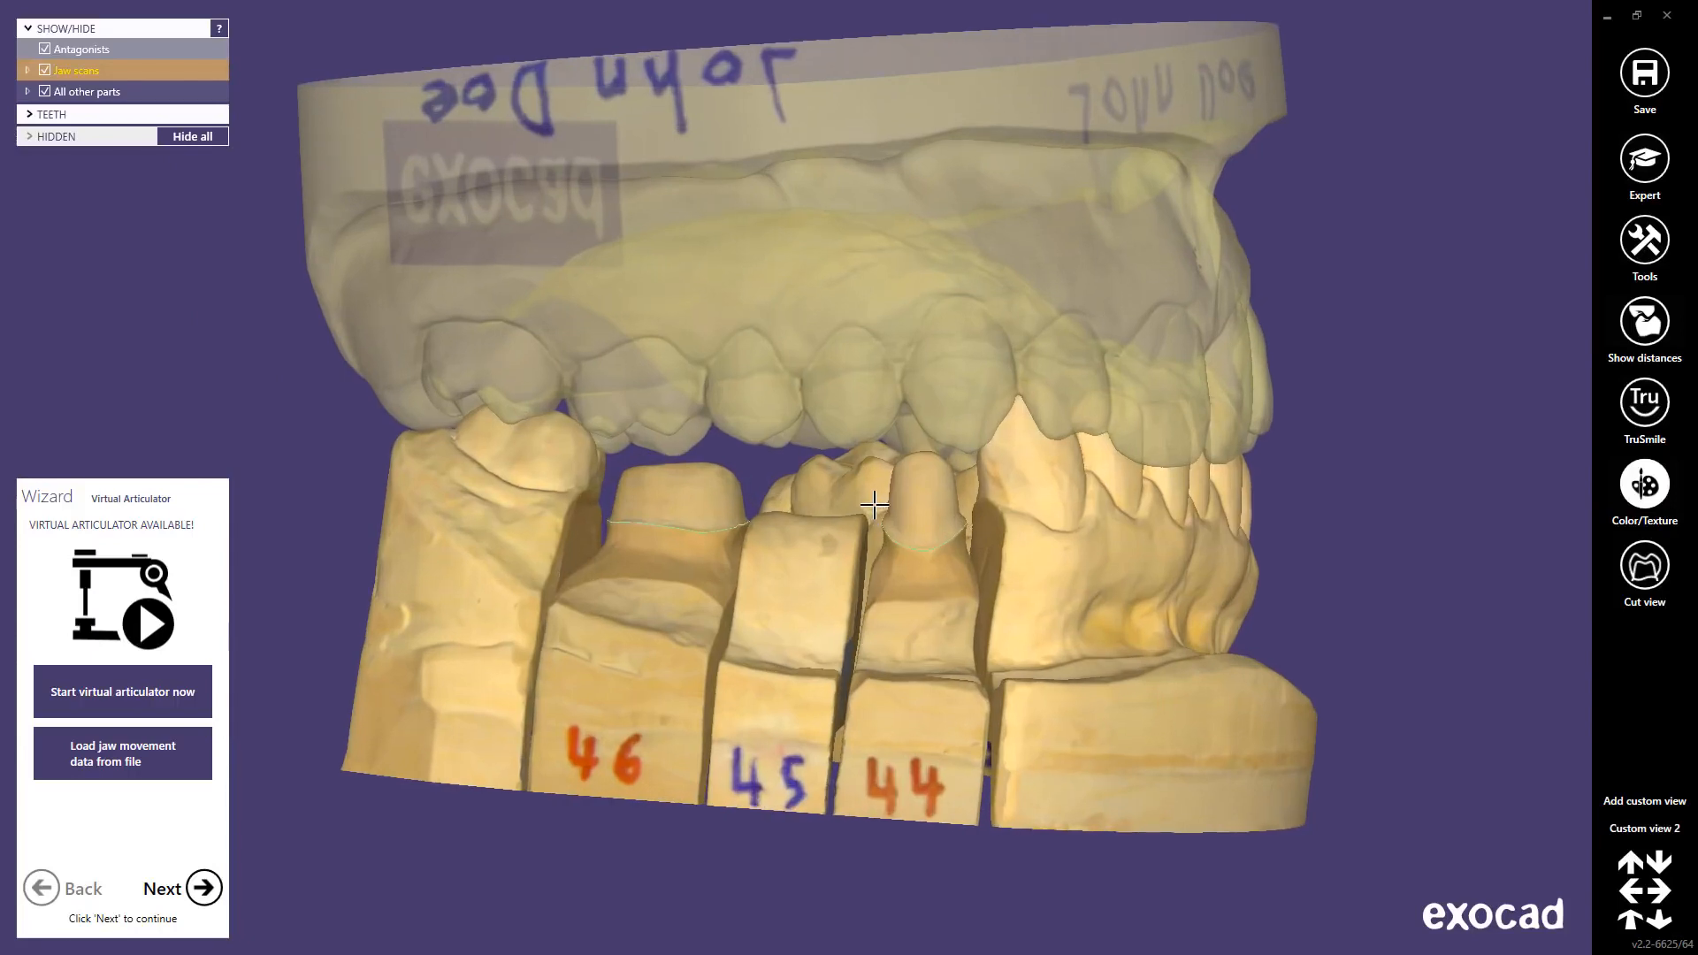
right_drag(867, 505, 870, 514)
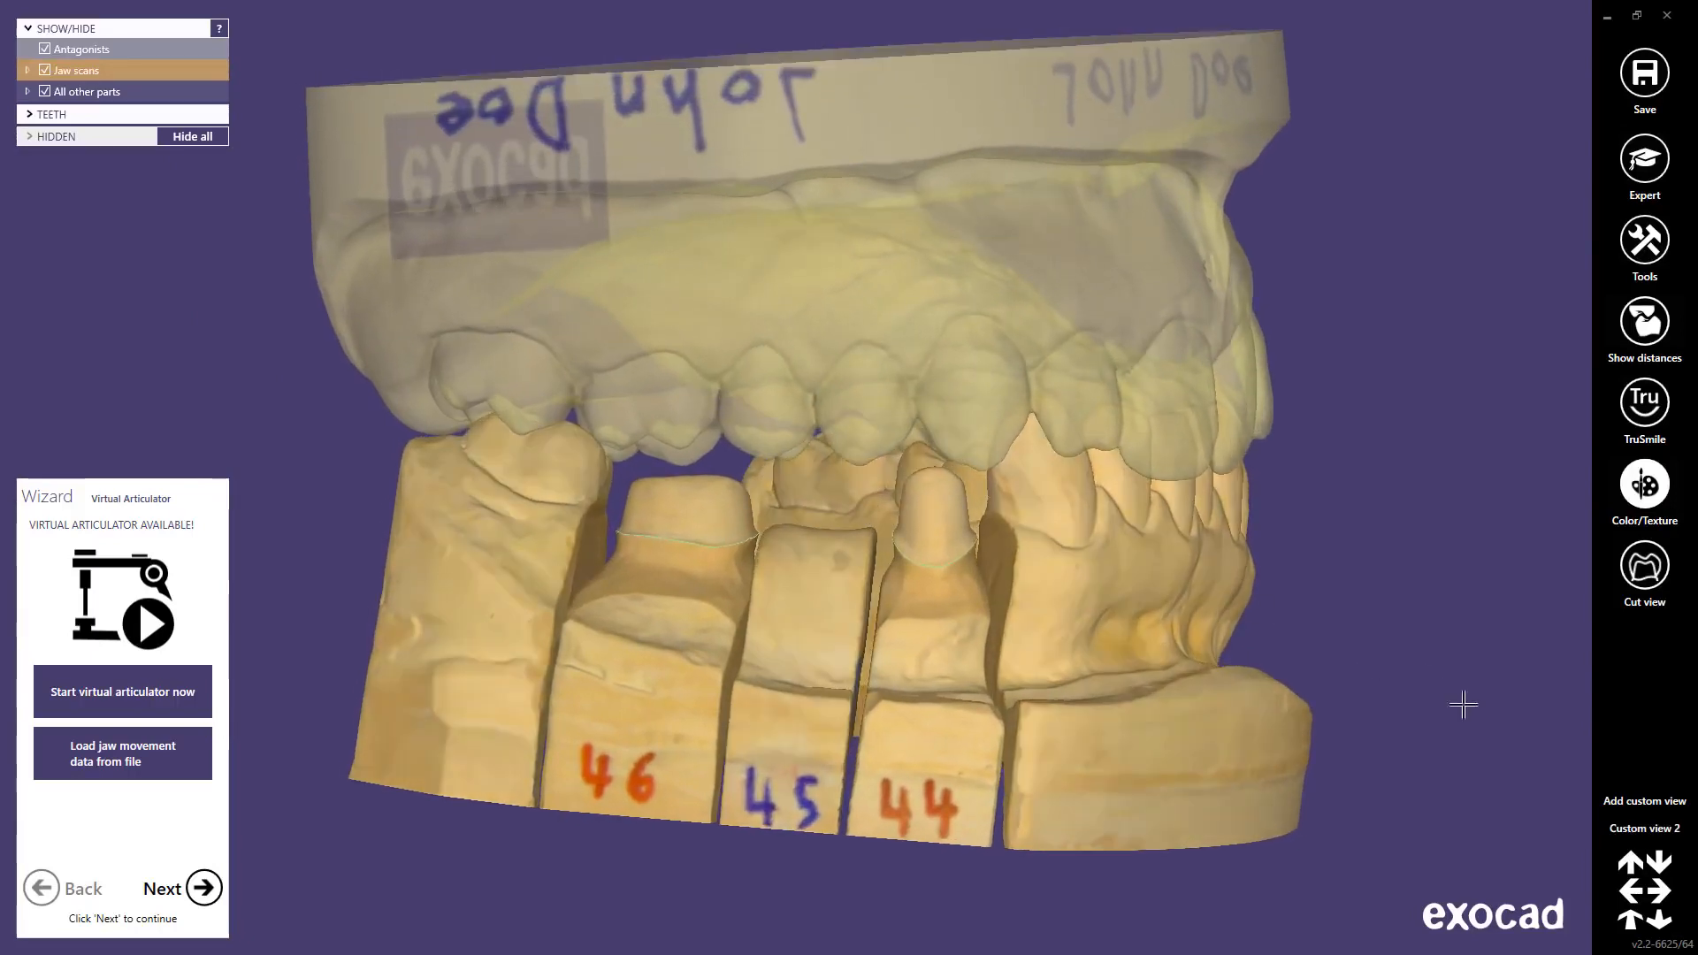
right_click(1638, 828)
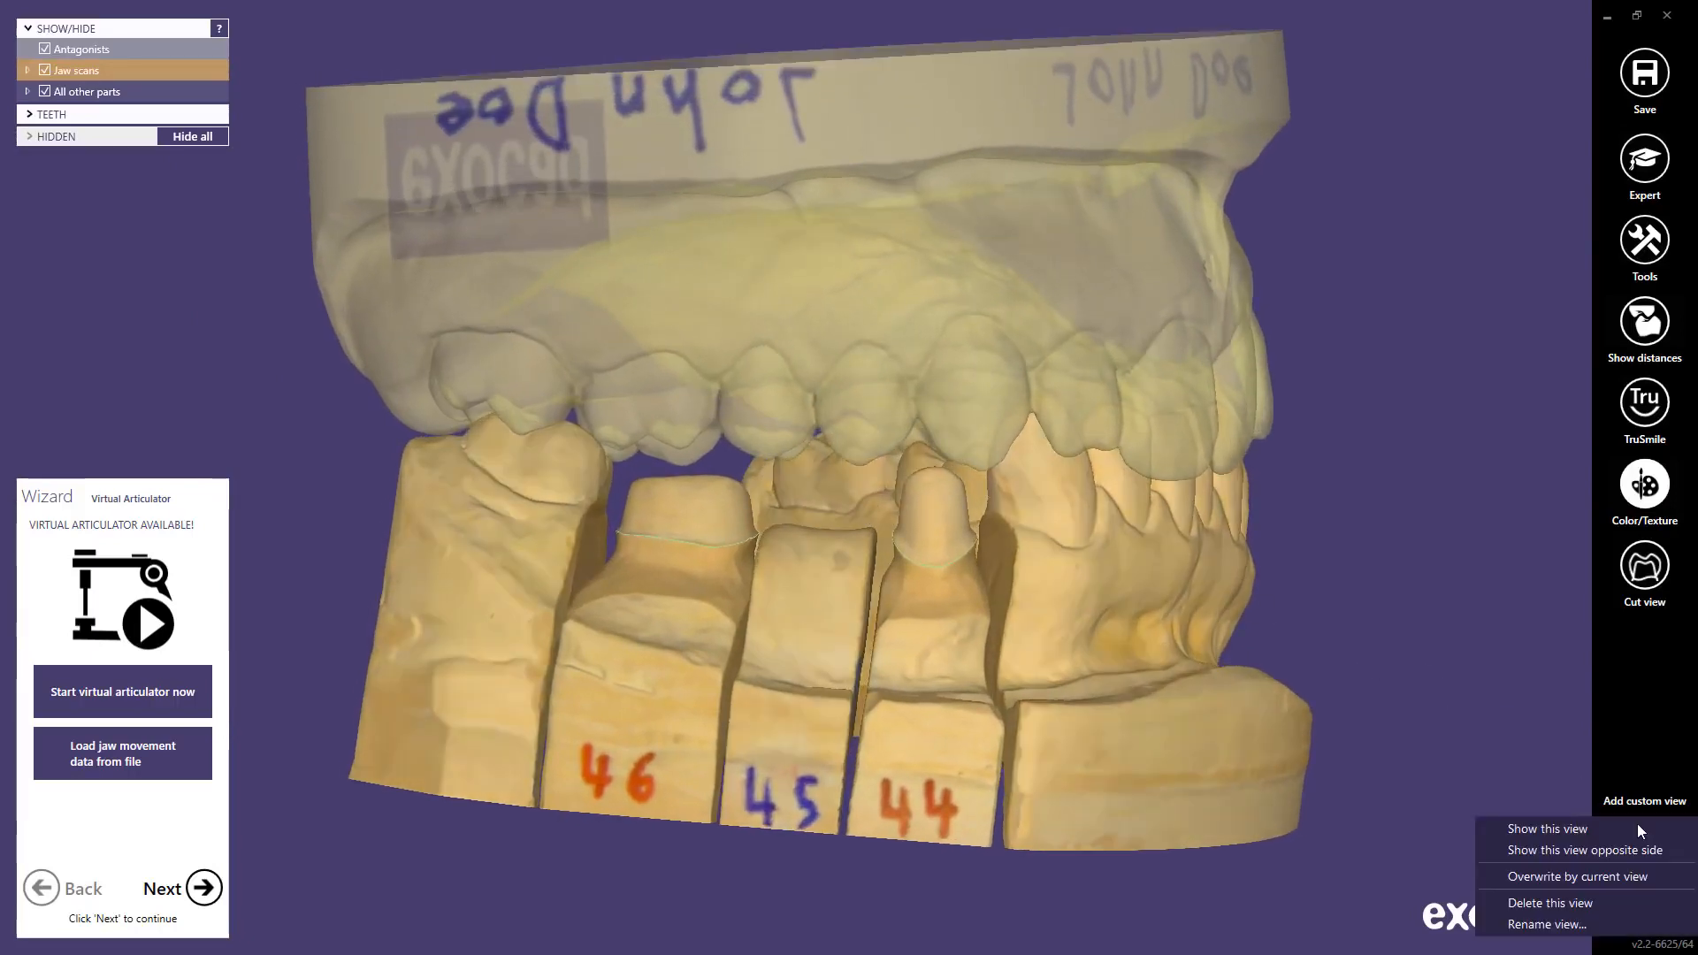
click(1595, 876)
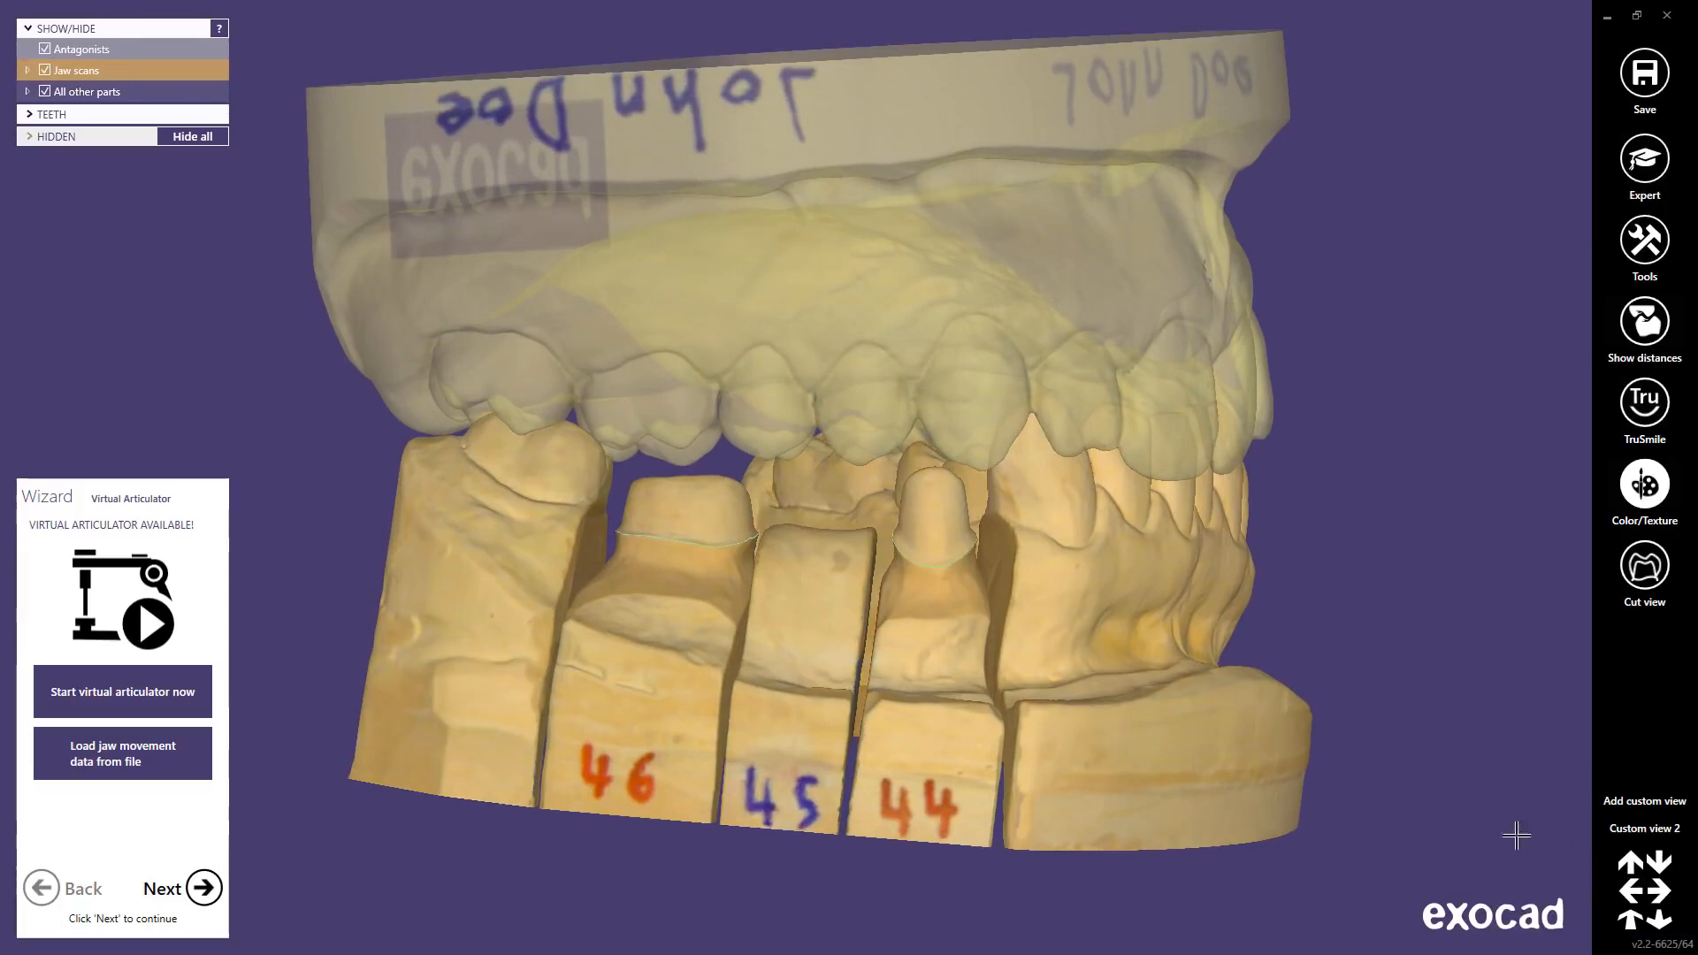
right_drag(1216, 724, 1219, 726)
click(1636, 830)
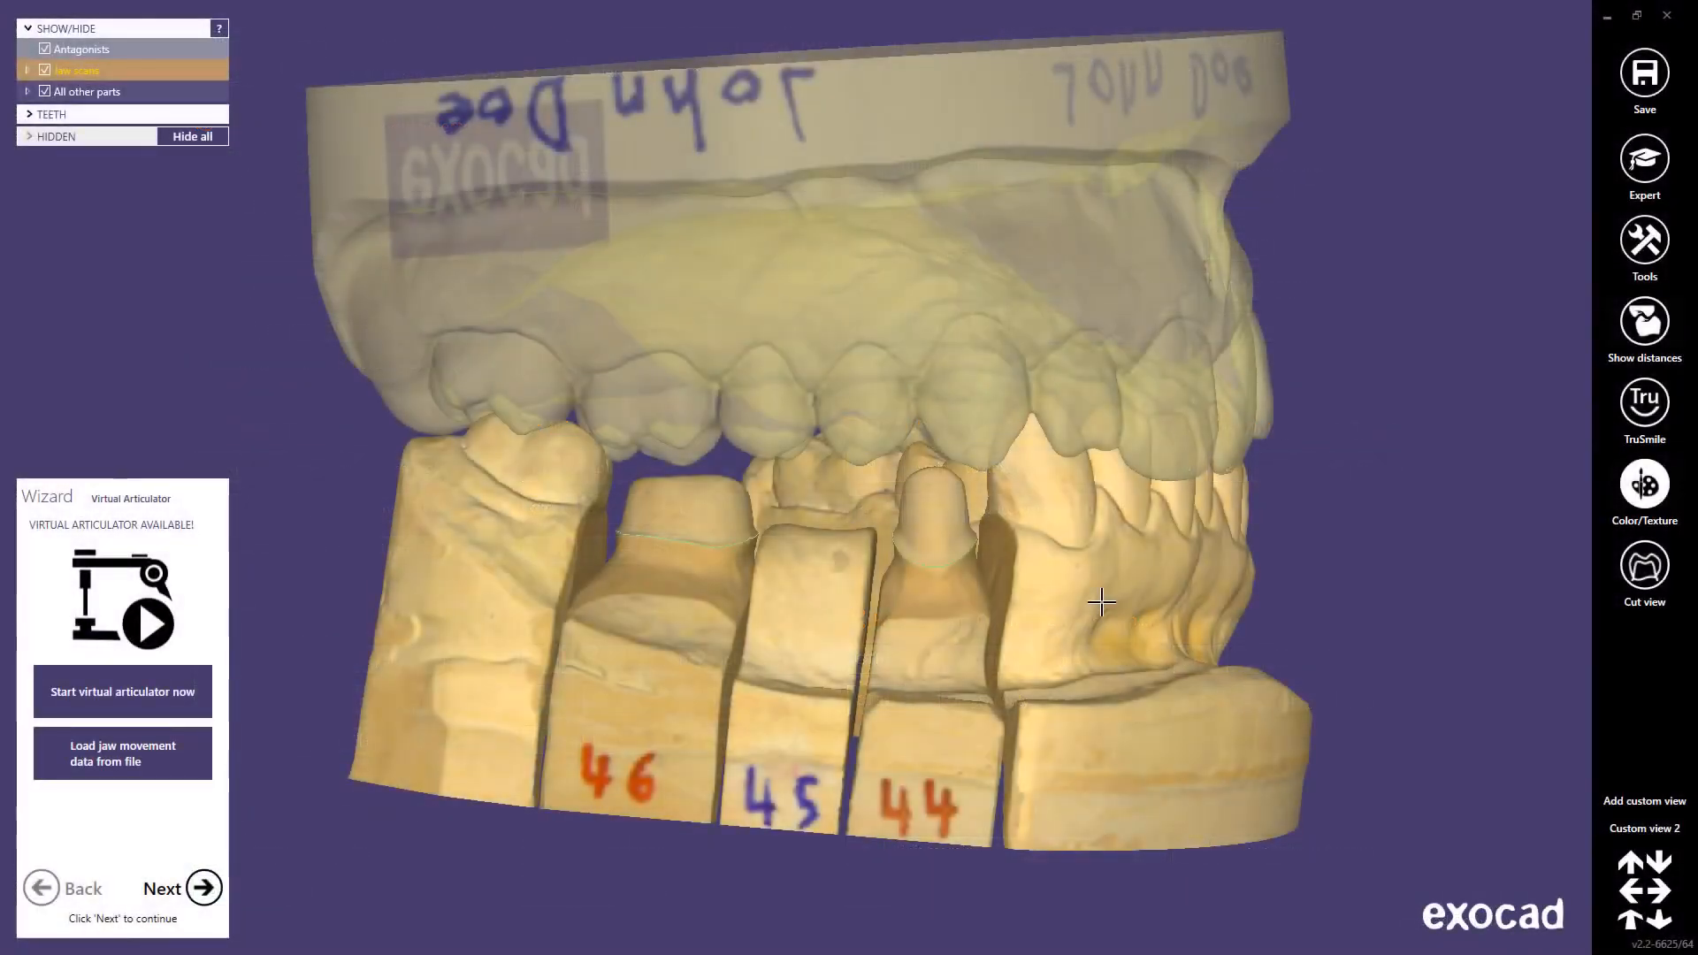
Step: Hide the lower jaw, dies and antagonist with middle-clicks, then bring them back
ctrl+middle_click(1101, 602)
ctrl+middle_click(954, 590)
ctrl+middle_click(949, 599)
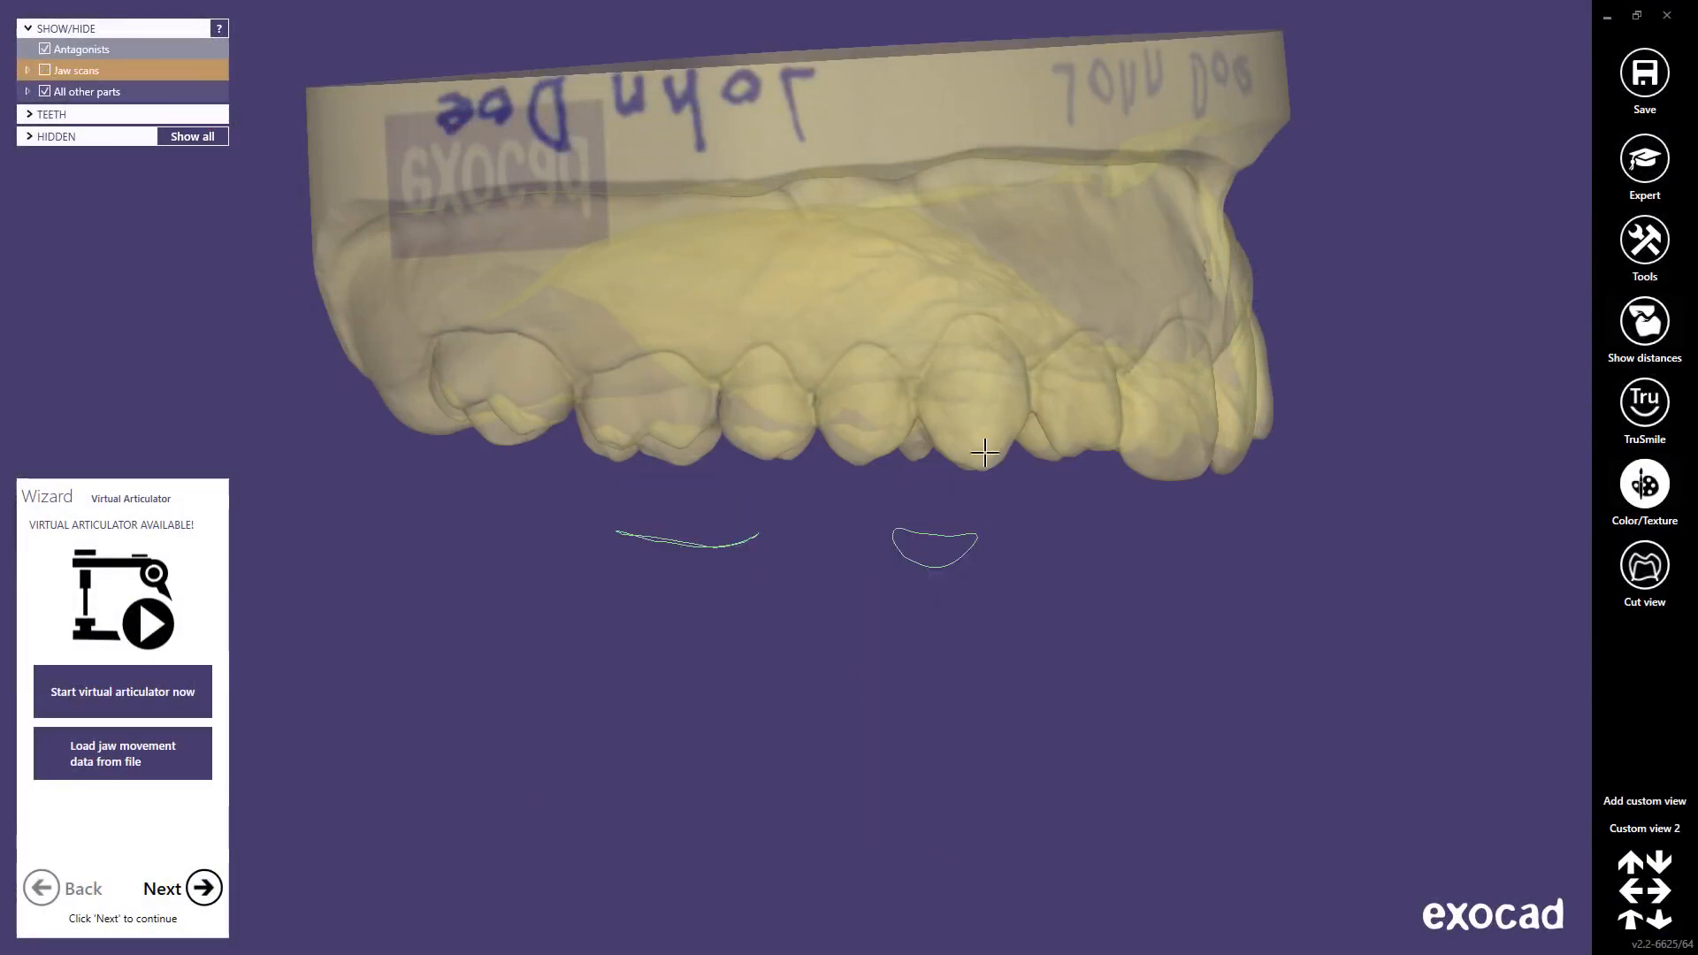
ctrl+middle_click(978, 397)
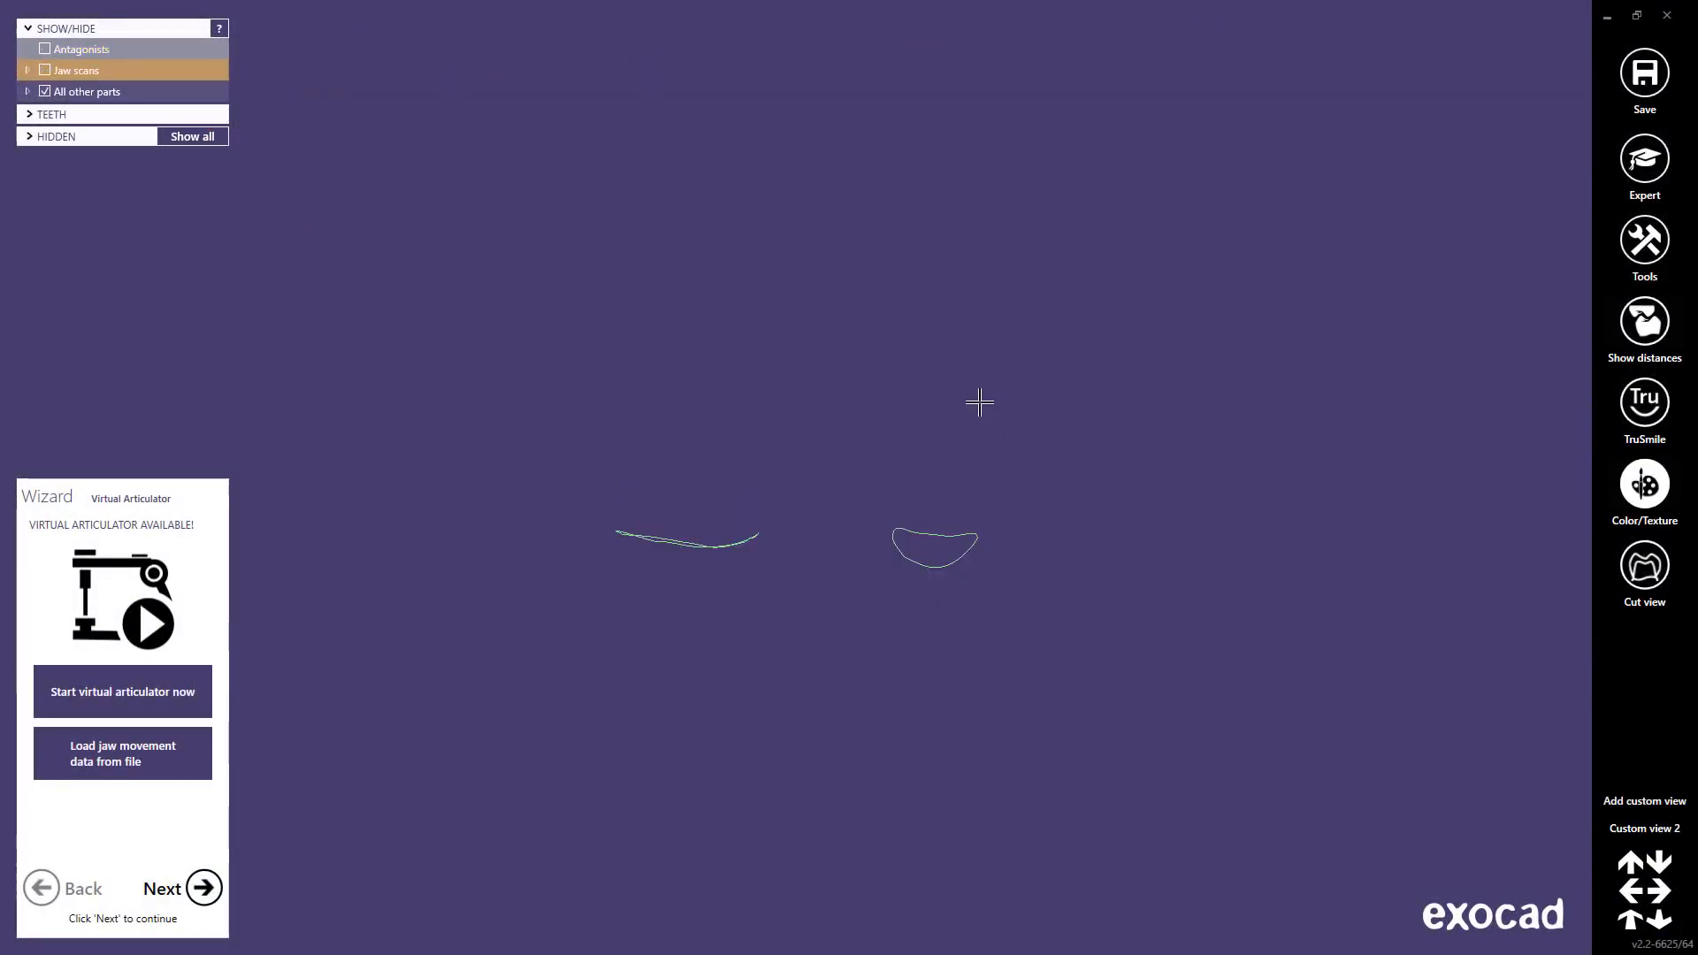
key(ctrl+shift)
ctrl+shift+middle_click(686, 353)
ctrl+shift+middle_click(687, 353)
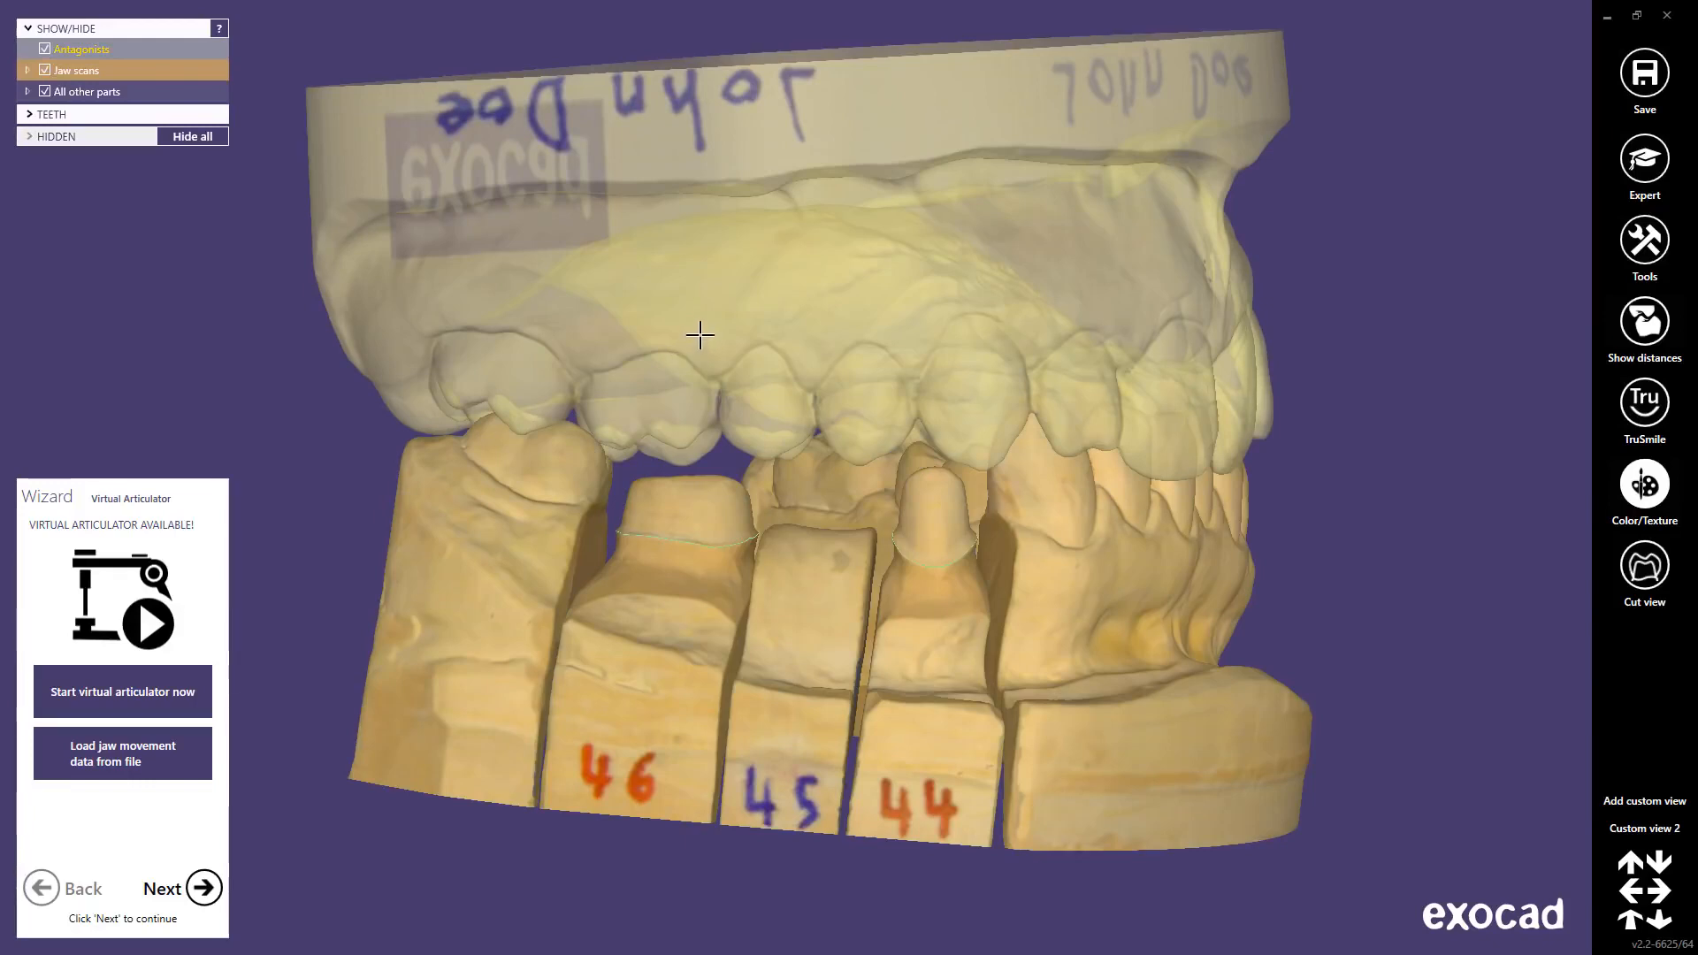
Step: Toggle transparency so the antagonist stays translucent and the lower jaw and dies stay opaque
shift+middle_click(699, 334)
shift+middle_click(700, 334)
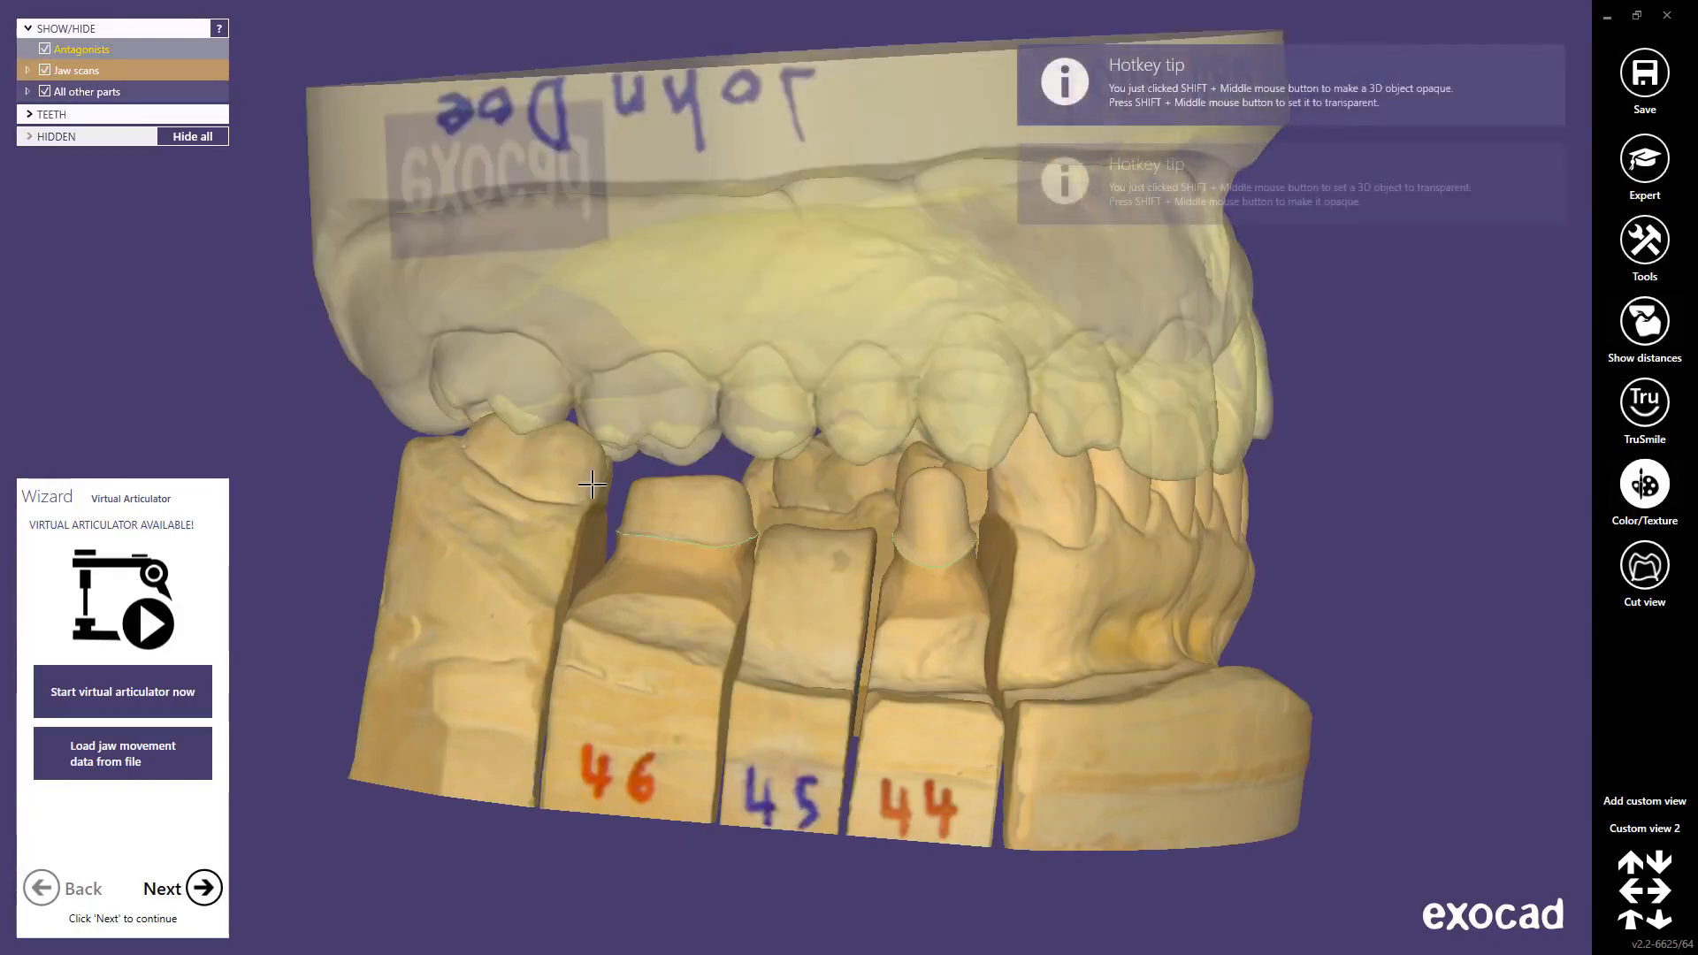
shift+middle_click(547, 528)
shift+middle_click(547, 528)
shift+middle_click(652, 604)
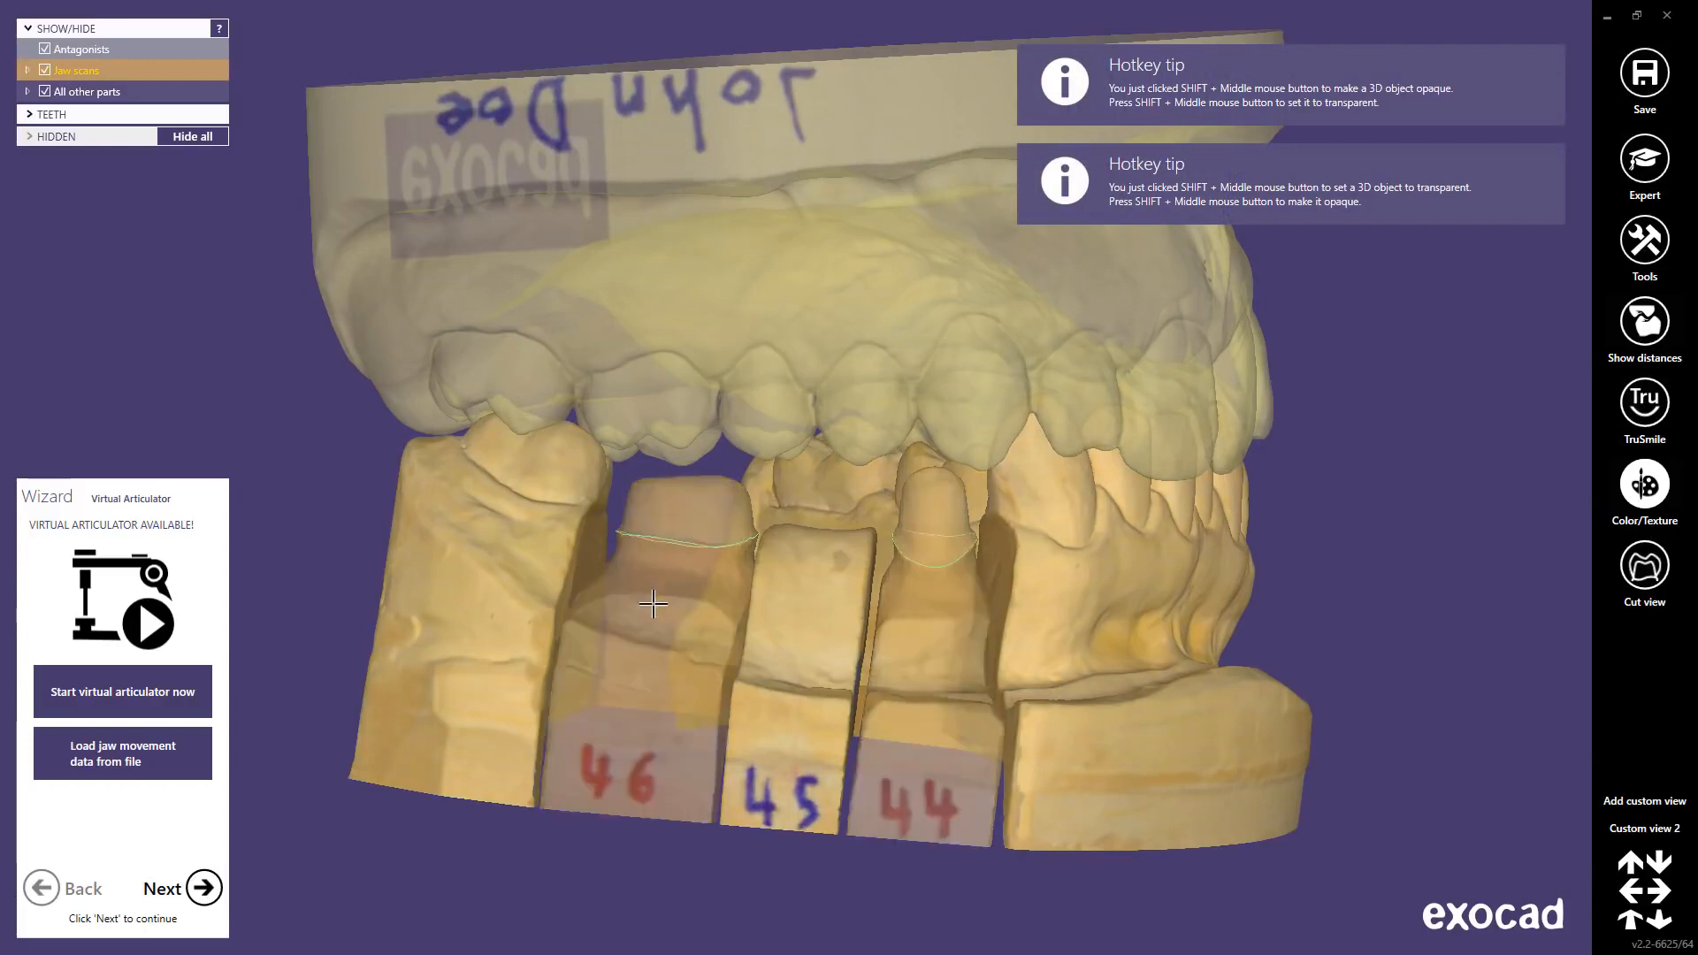
shift+middle_click(652, 604)
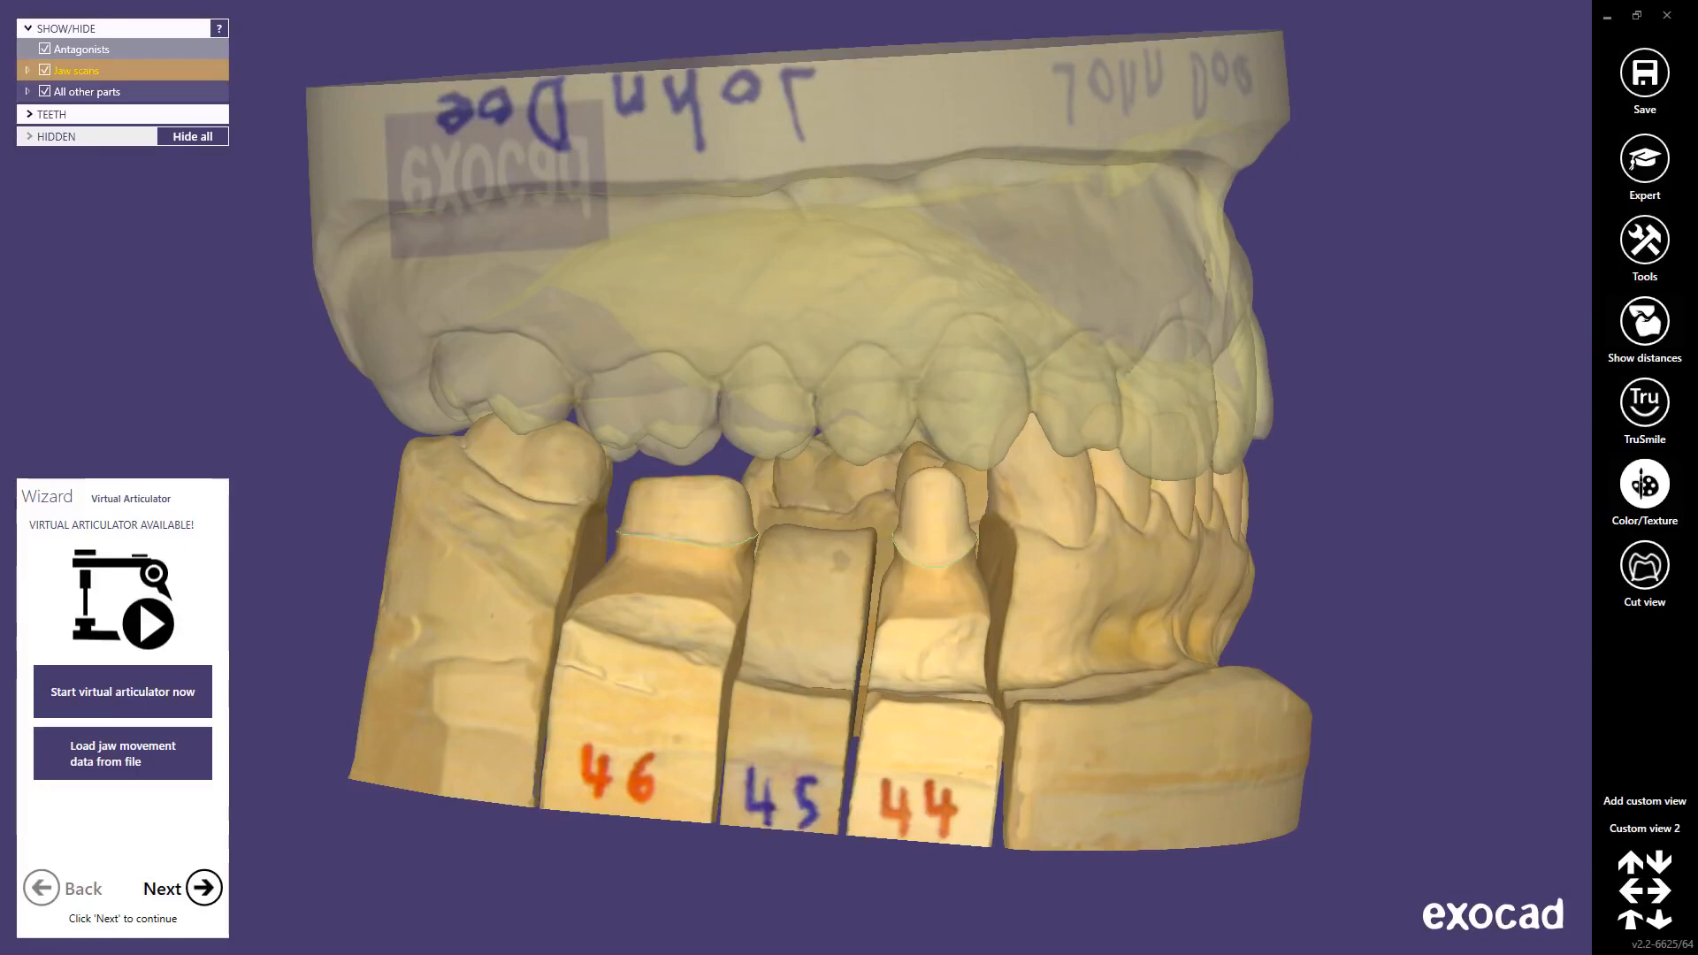
Step: Make the upper antagonist more transparent with Ctrl+A and toggle the lower jaw with Ctrl+J
key(ctrl+a)
key(ctrl+a)
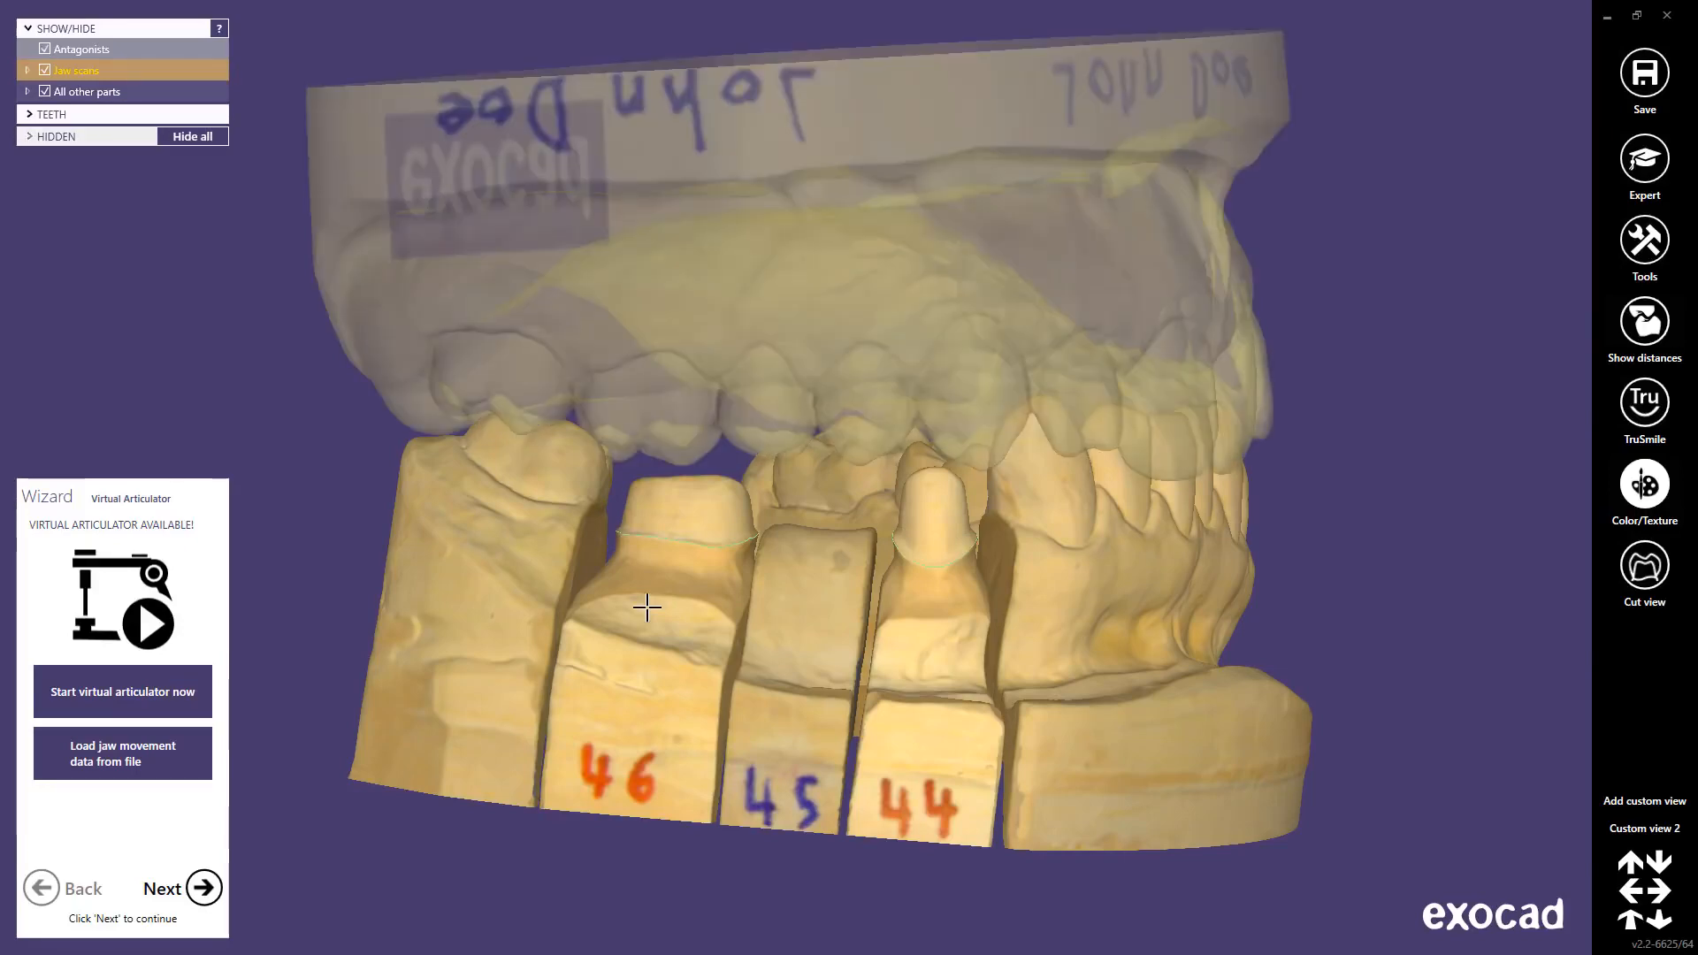
key(ctrl+j)
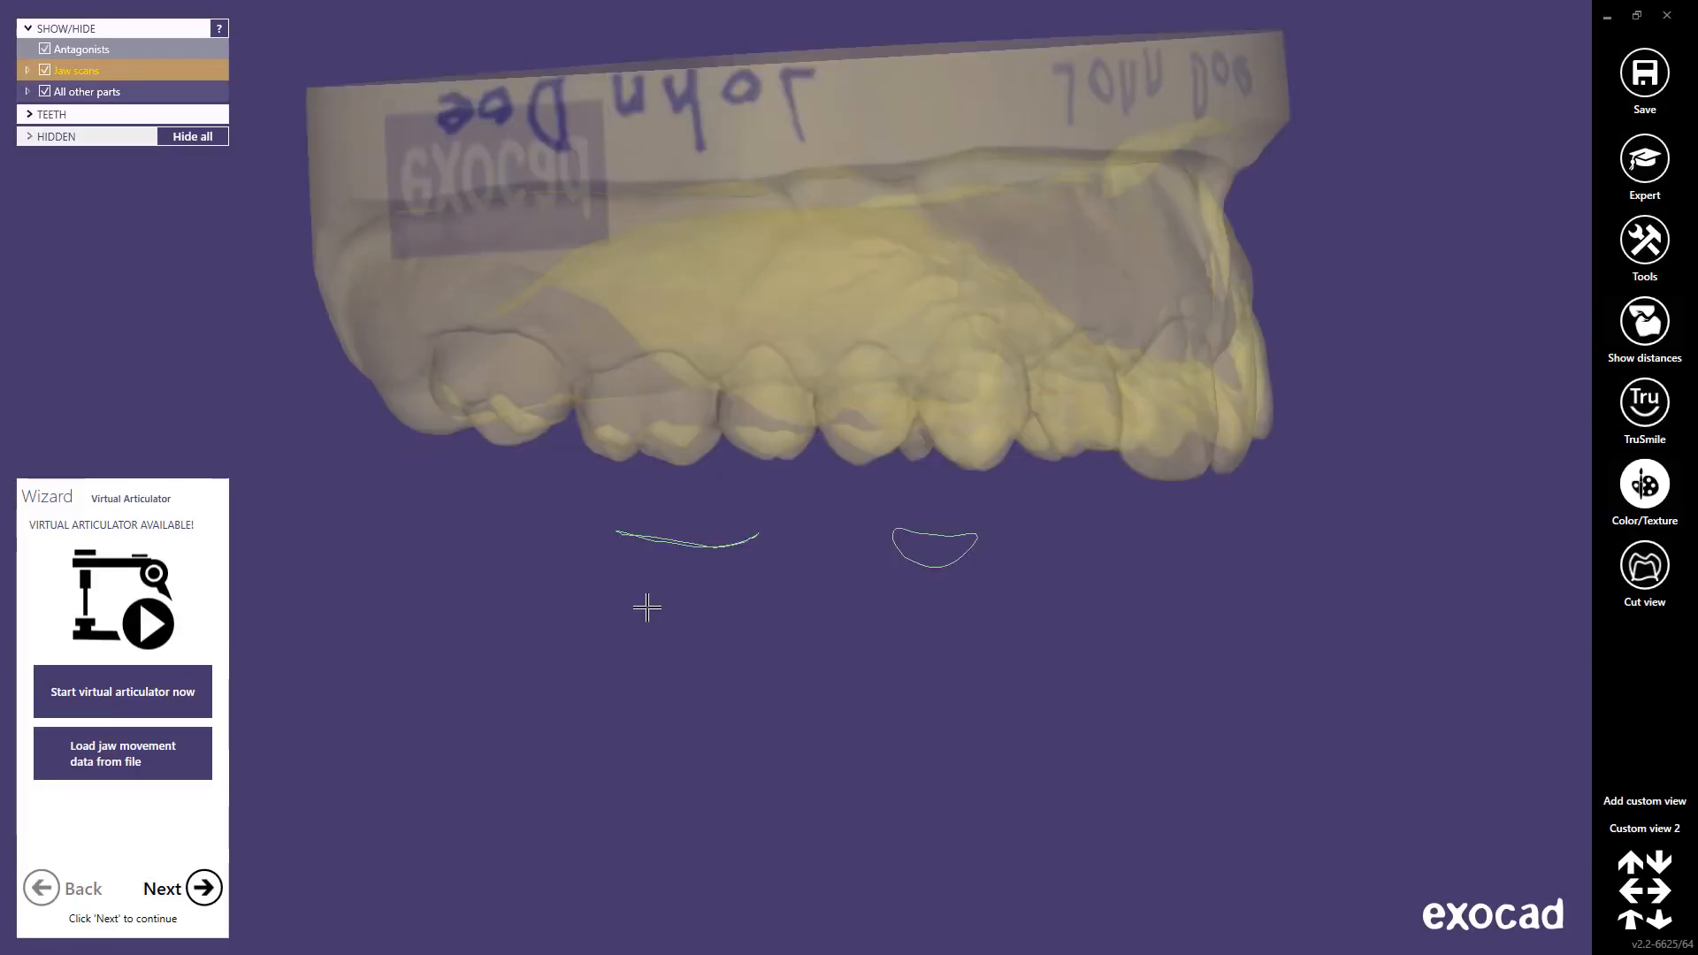
key(ctrl+j)
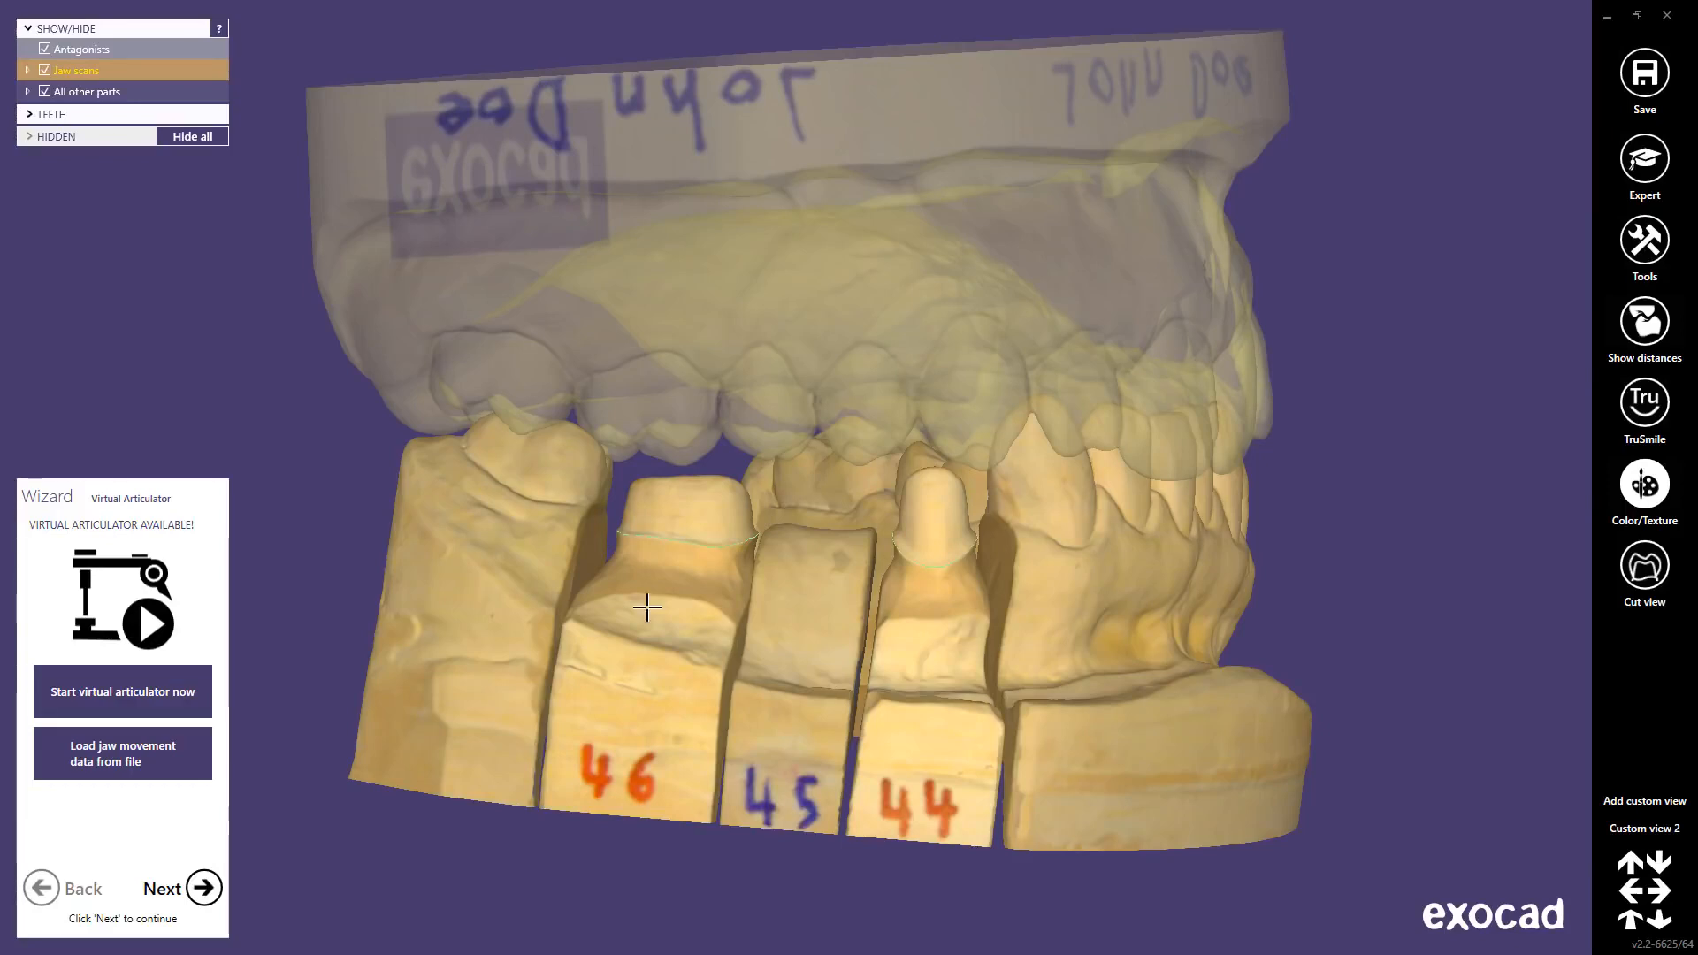
key(d)
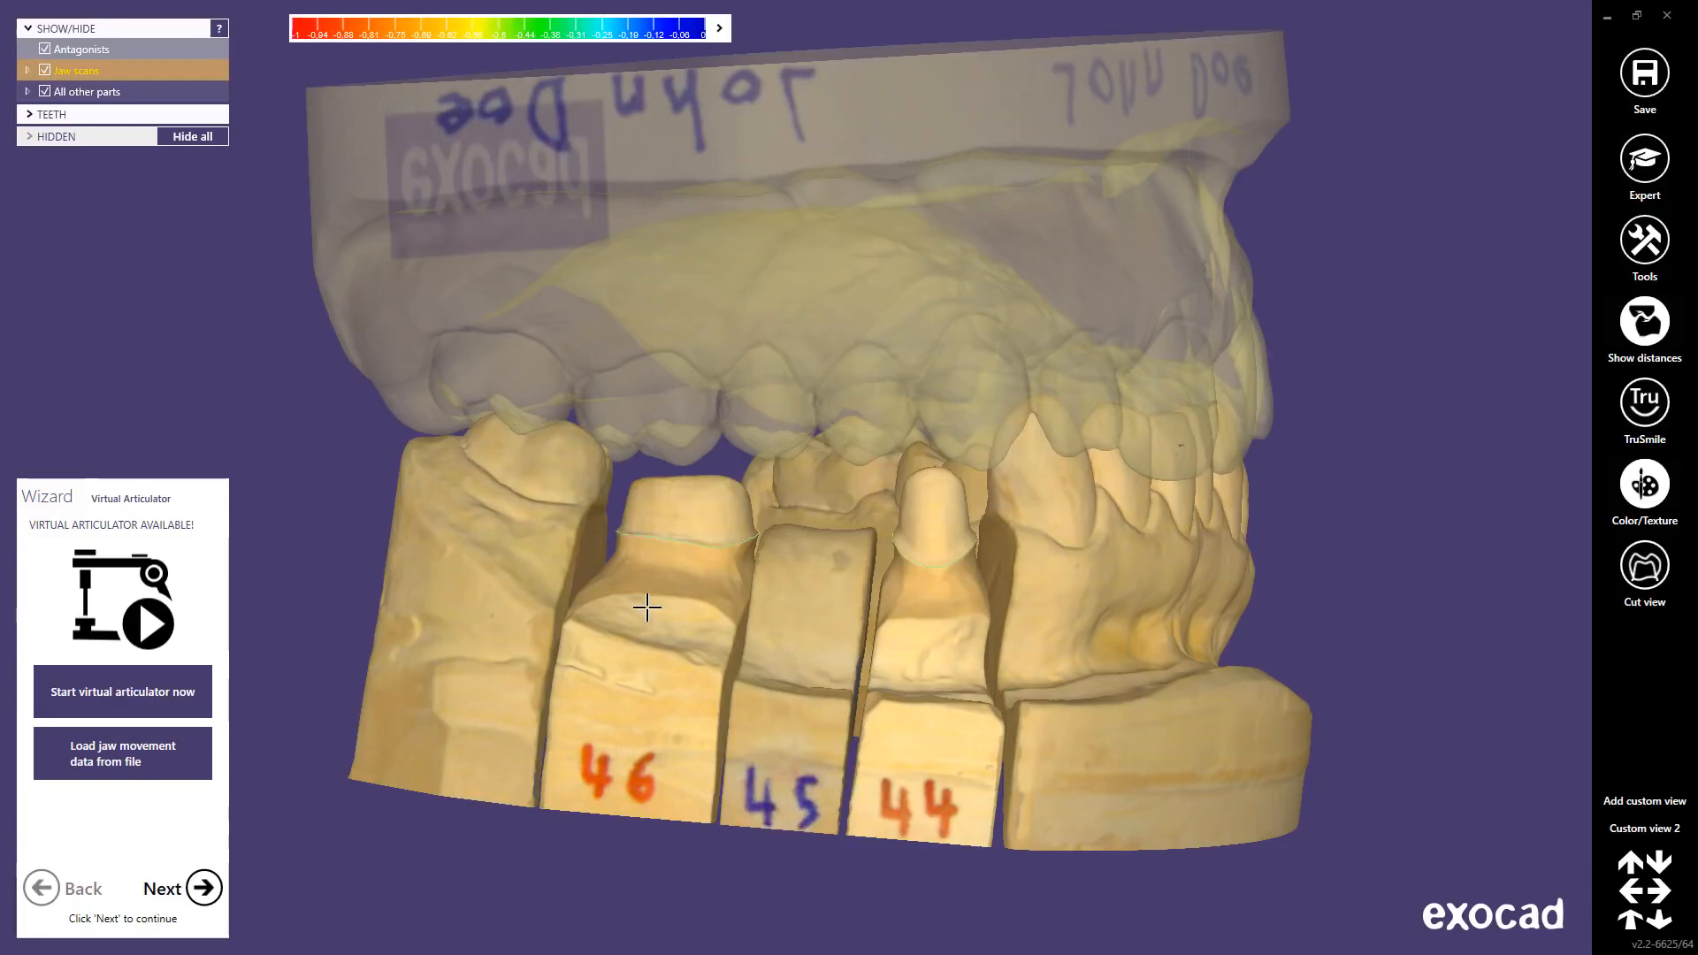
key(d)
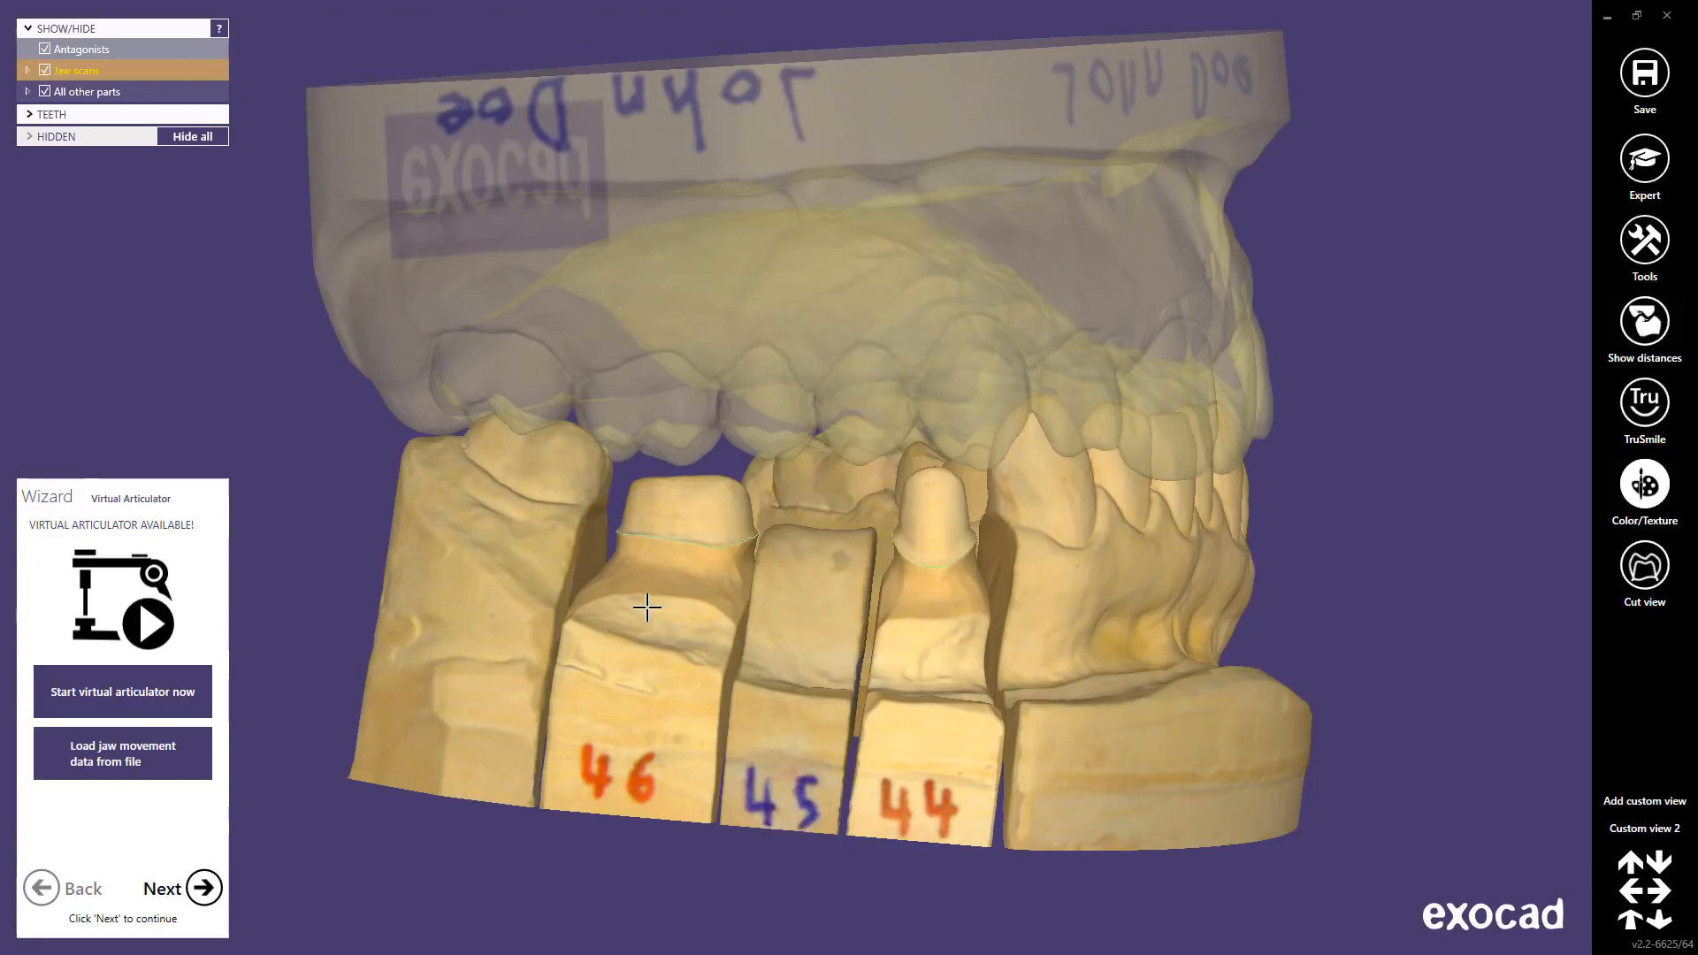
key(m)
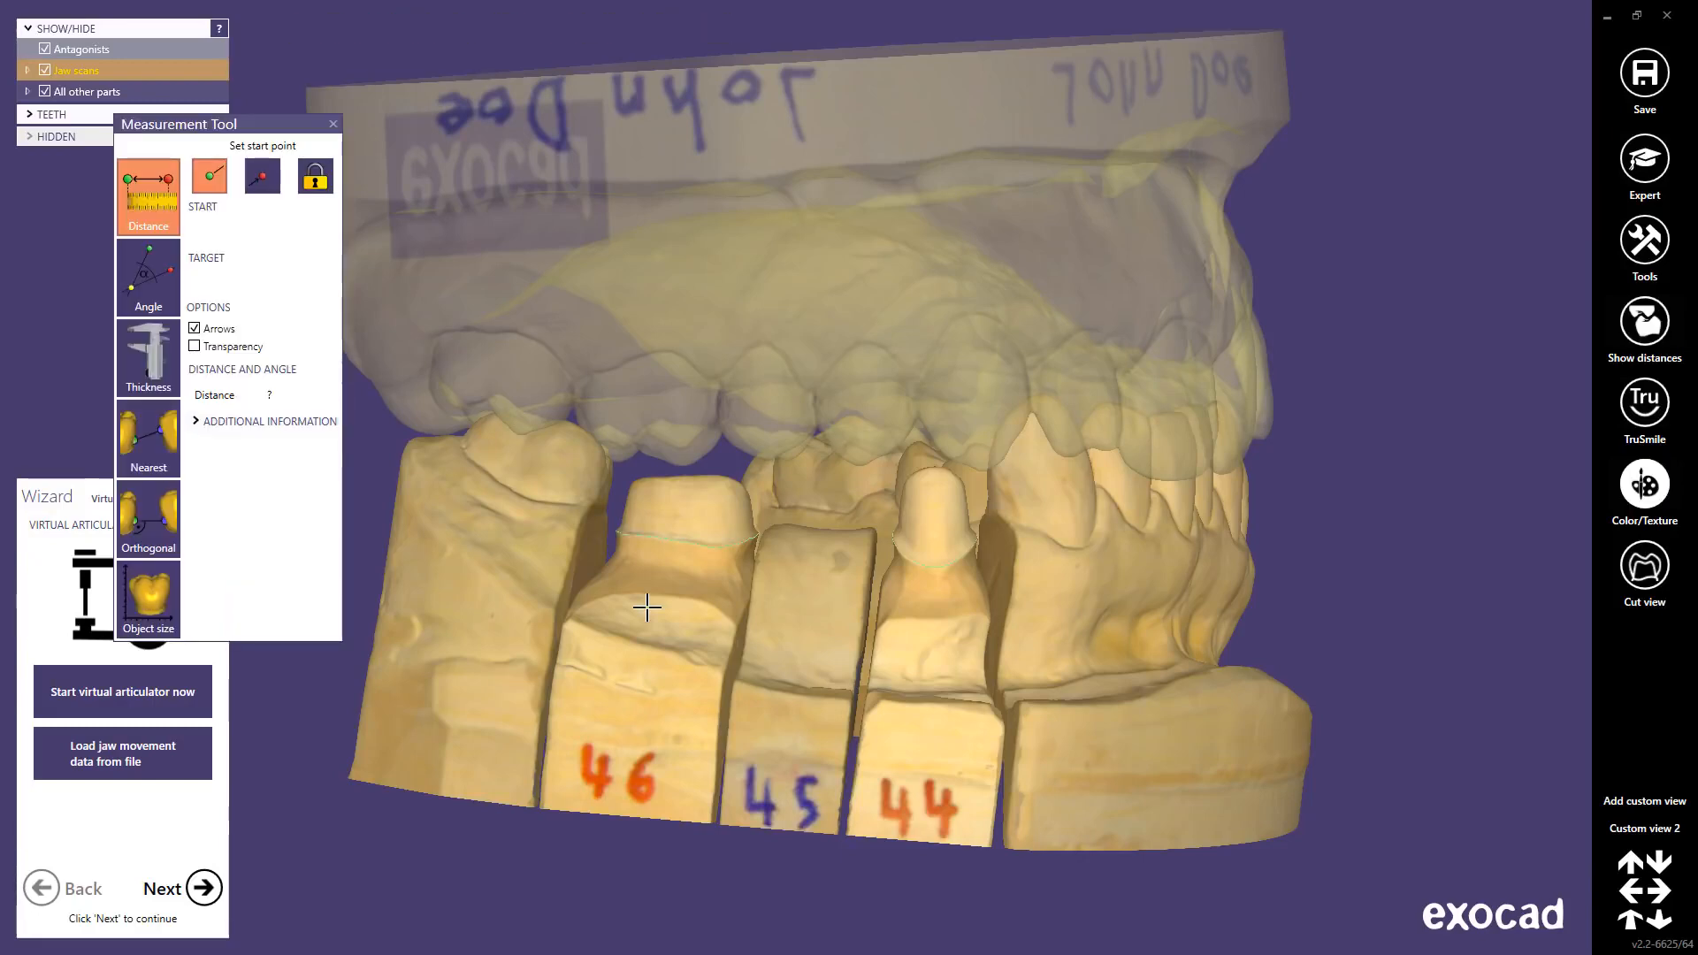
key(m)
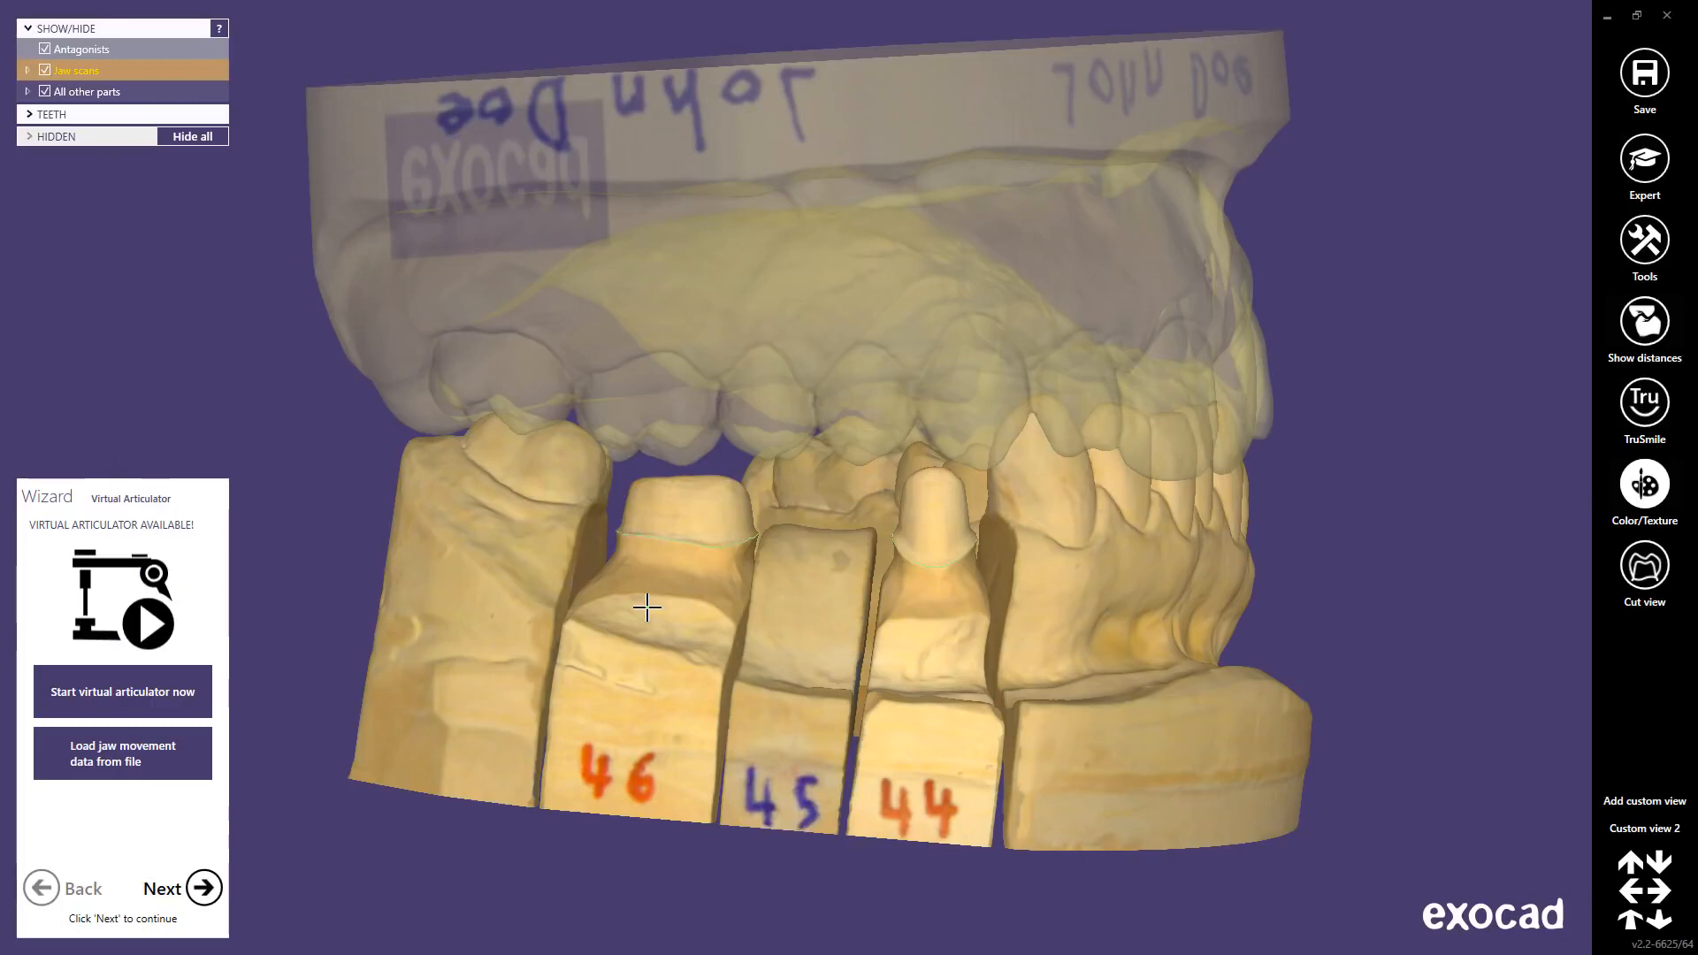
key(c)
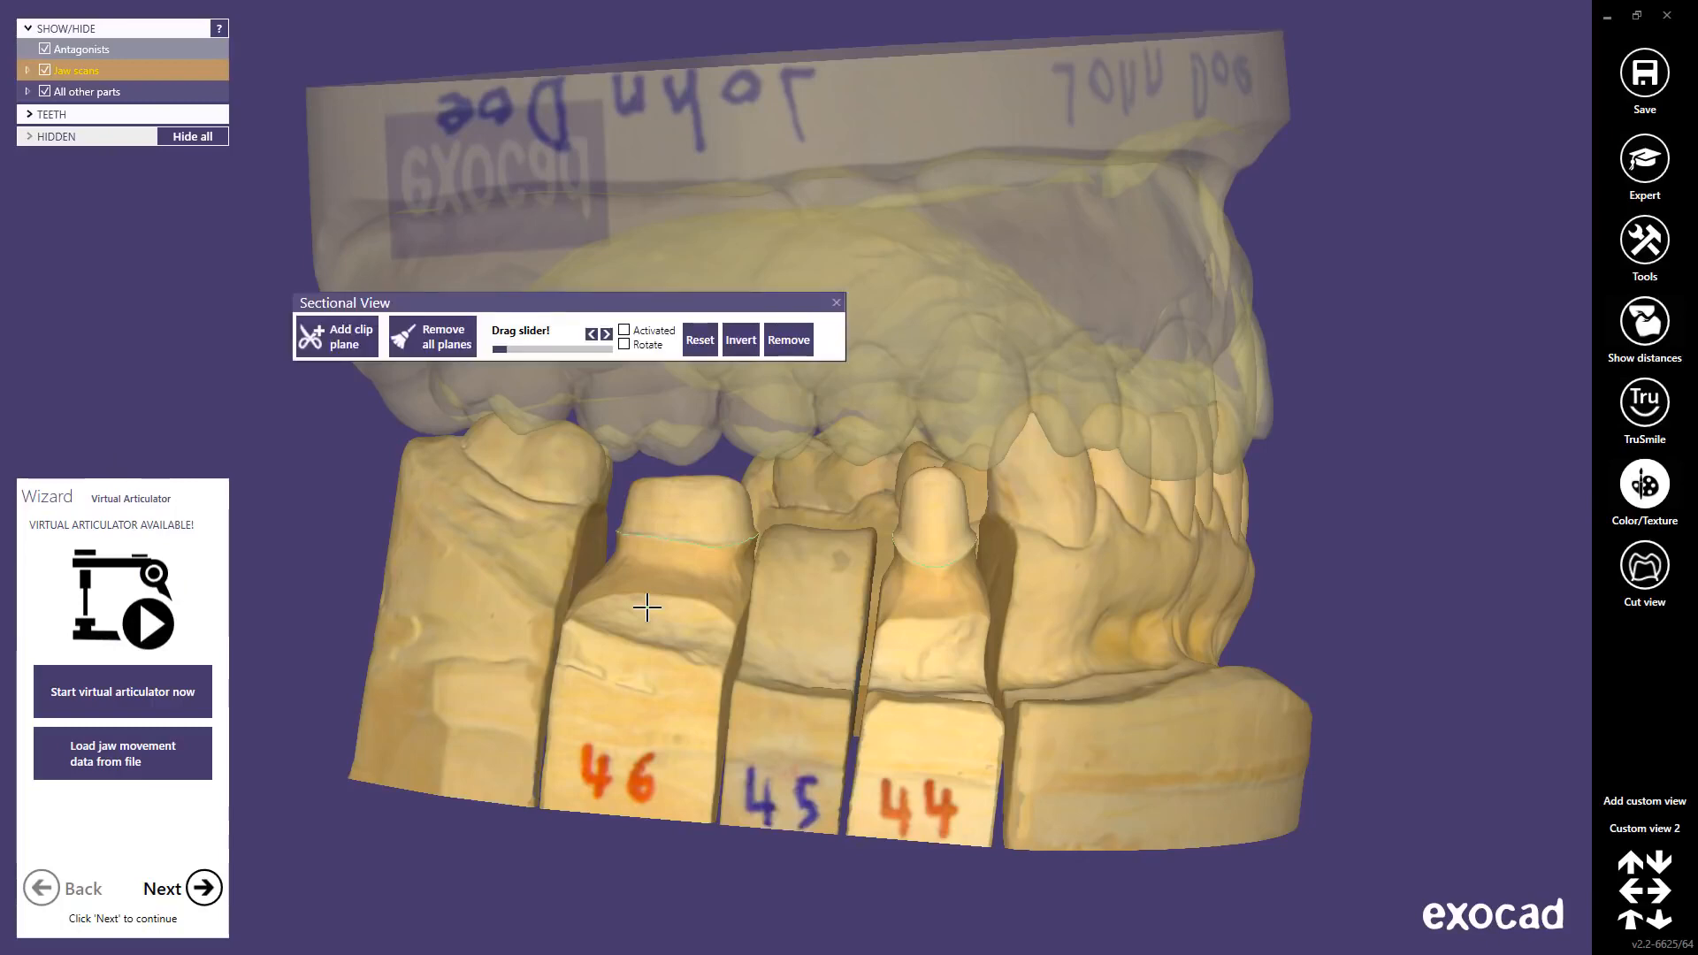
key(c)
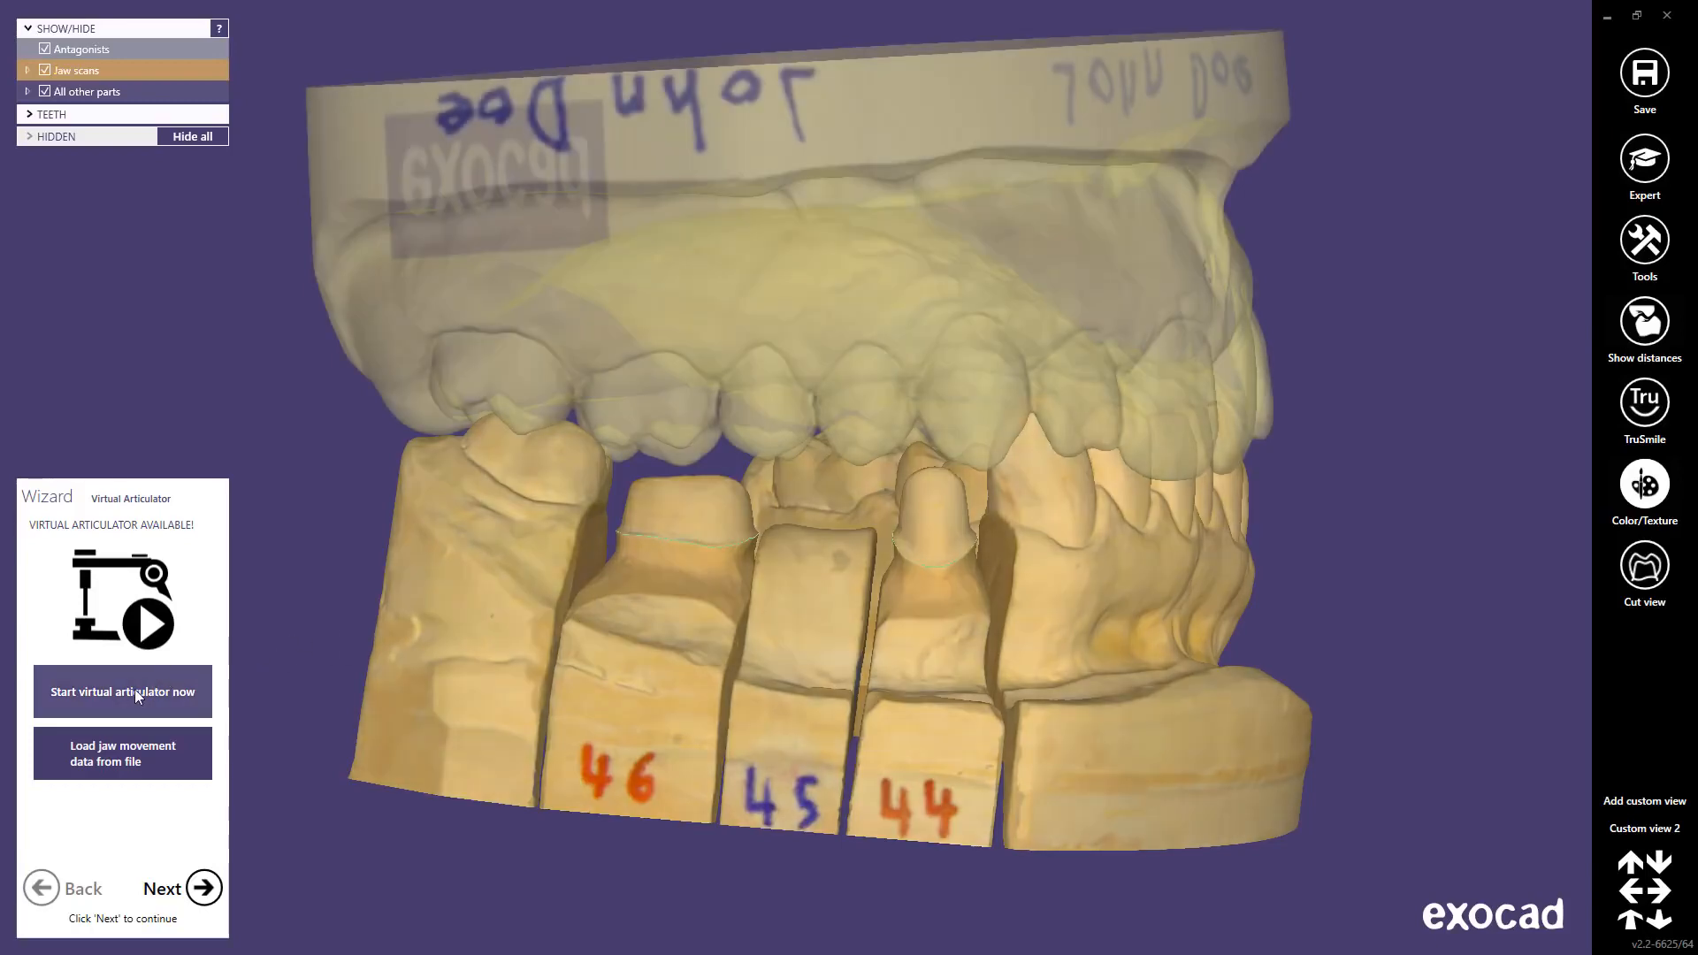
Step: Start the virtual articulator, hide the upper antagonist, and open the teeth-influence selection
click(129, 693)
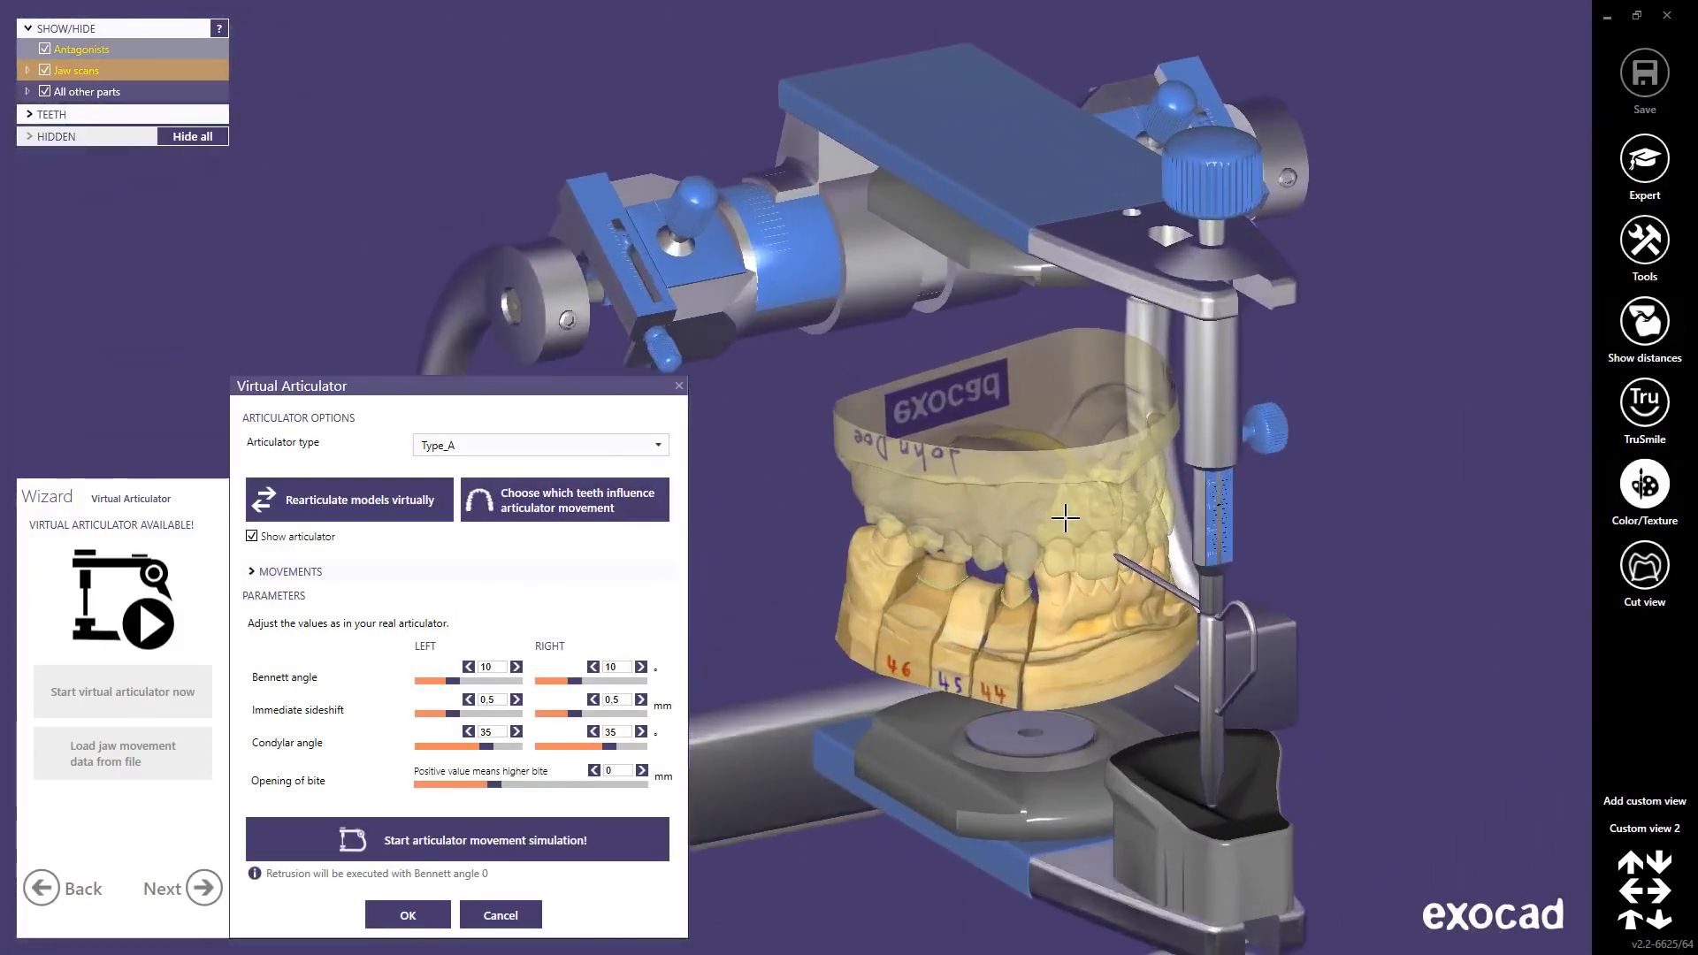
scroll(1064, 519, up, 5)
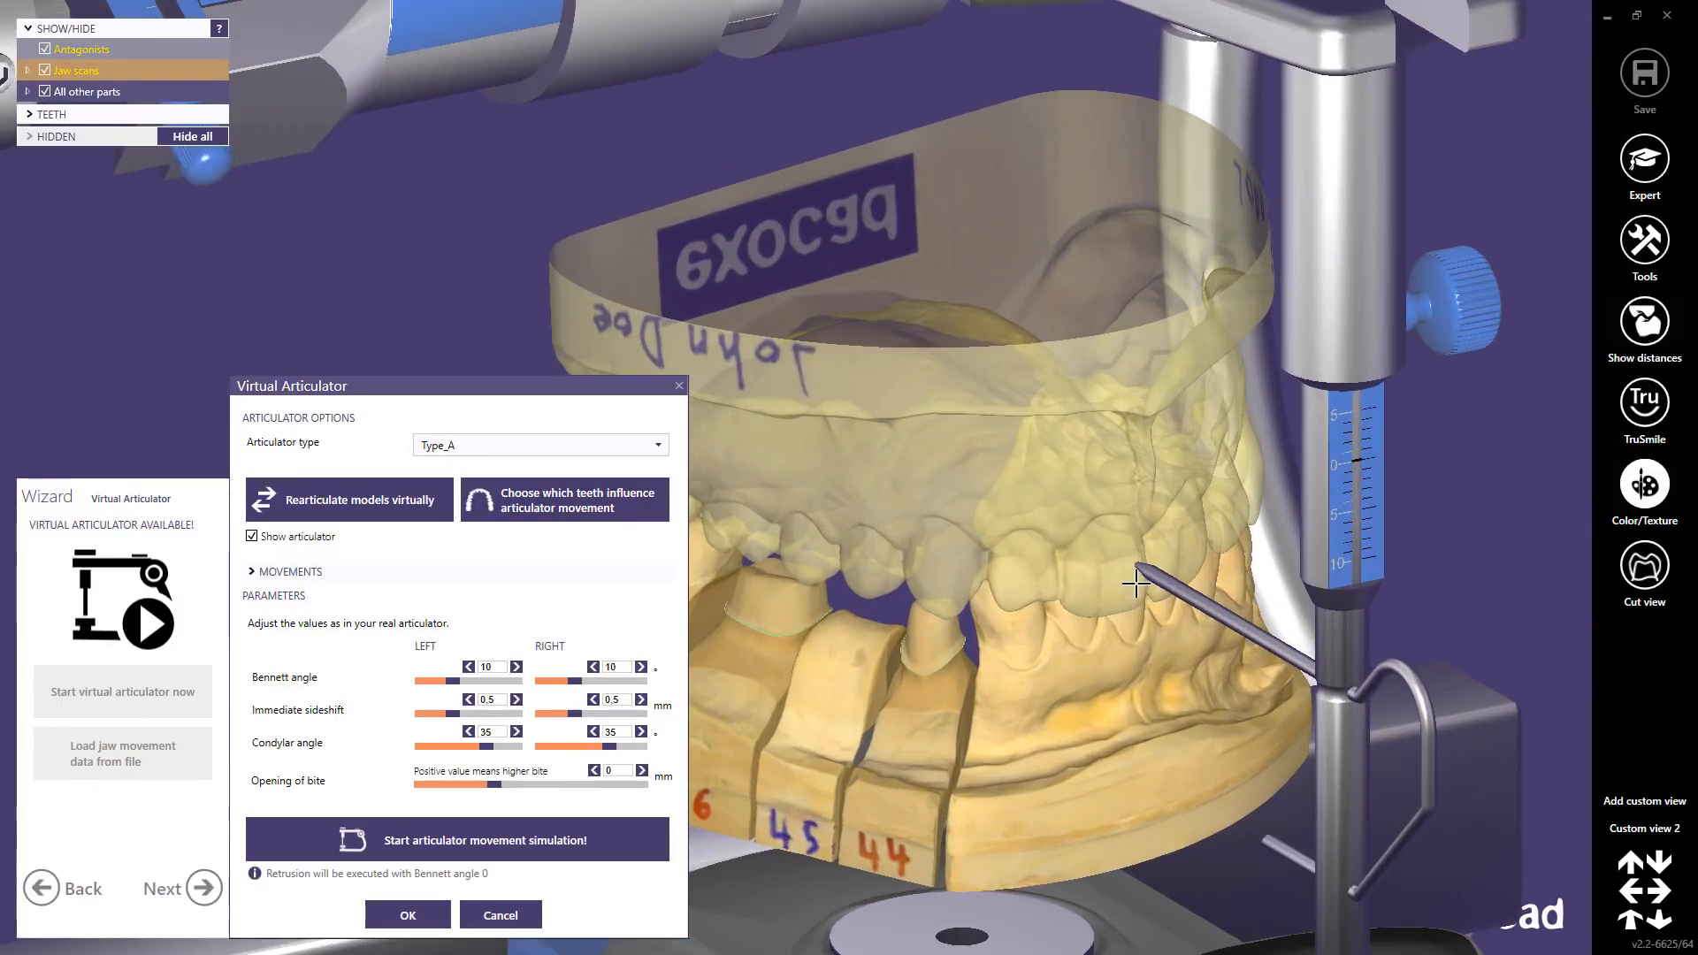
ctrl+middle_click(953, 473)
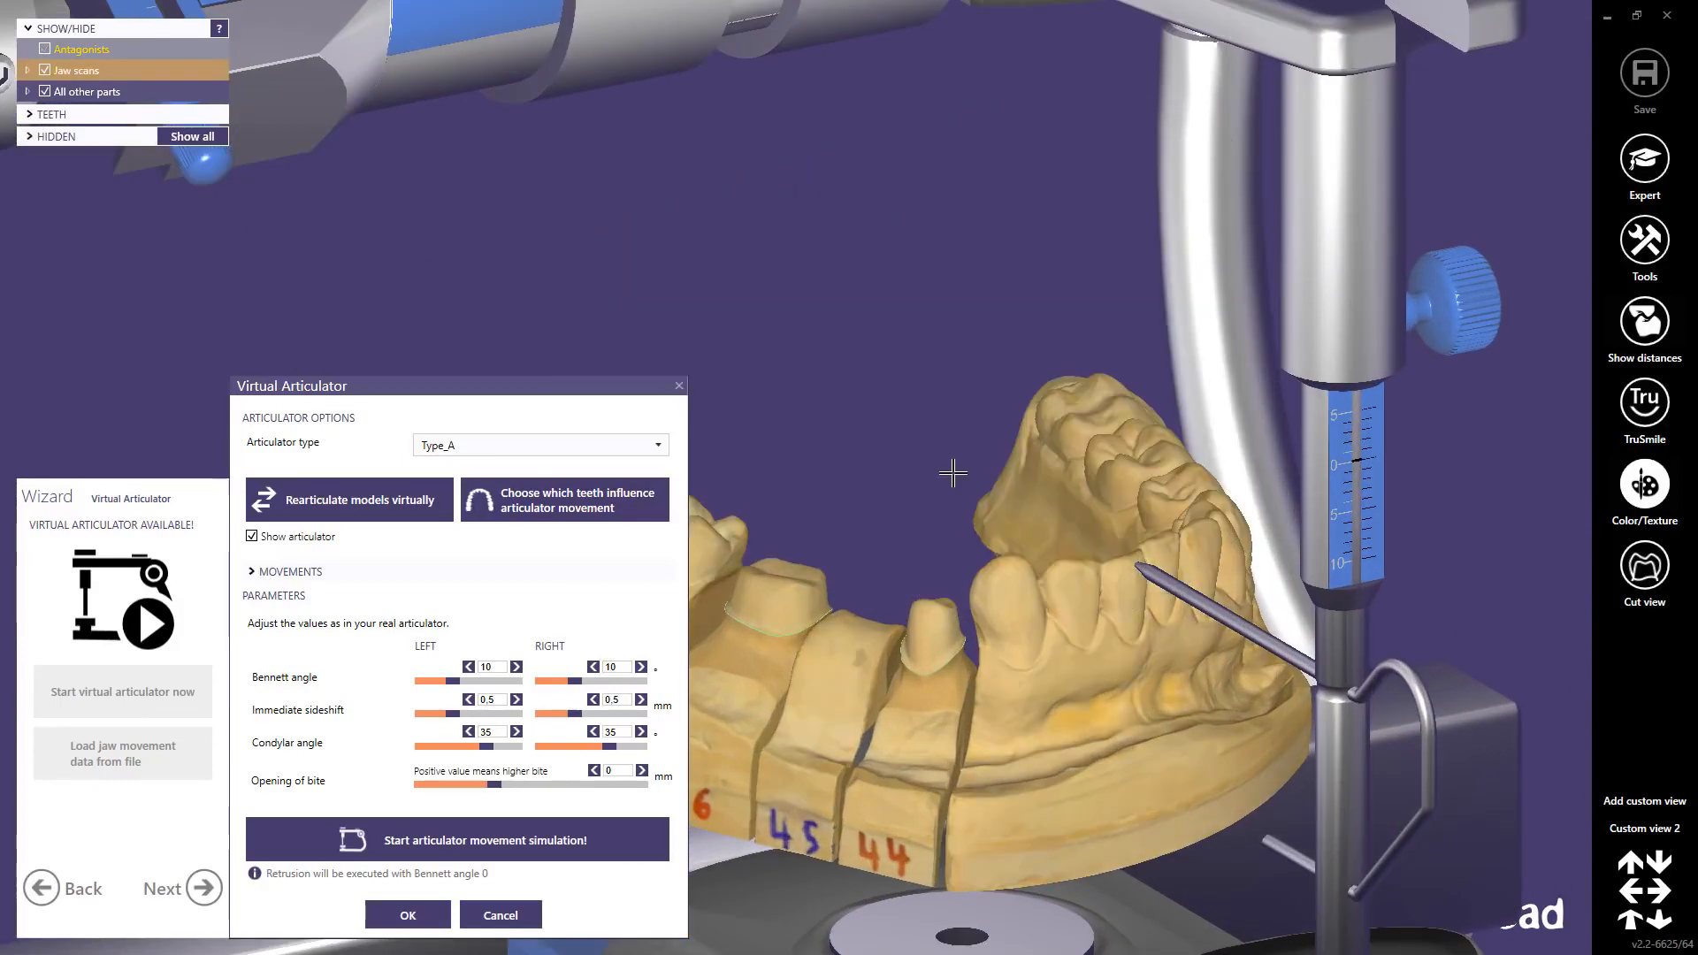
click(638, 496)
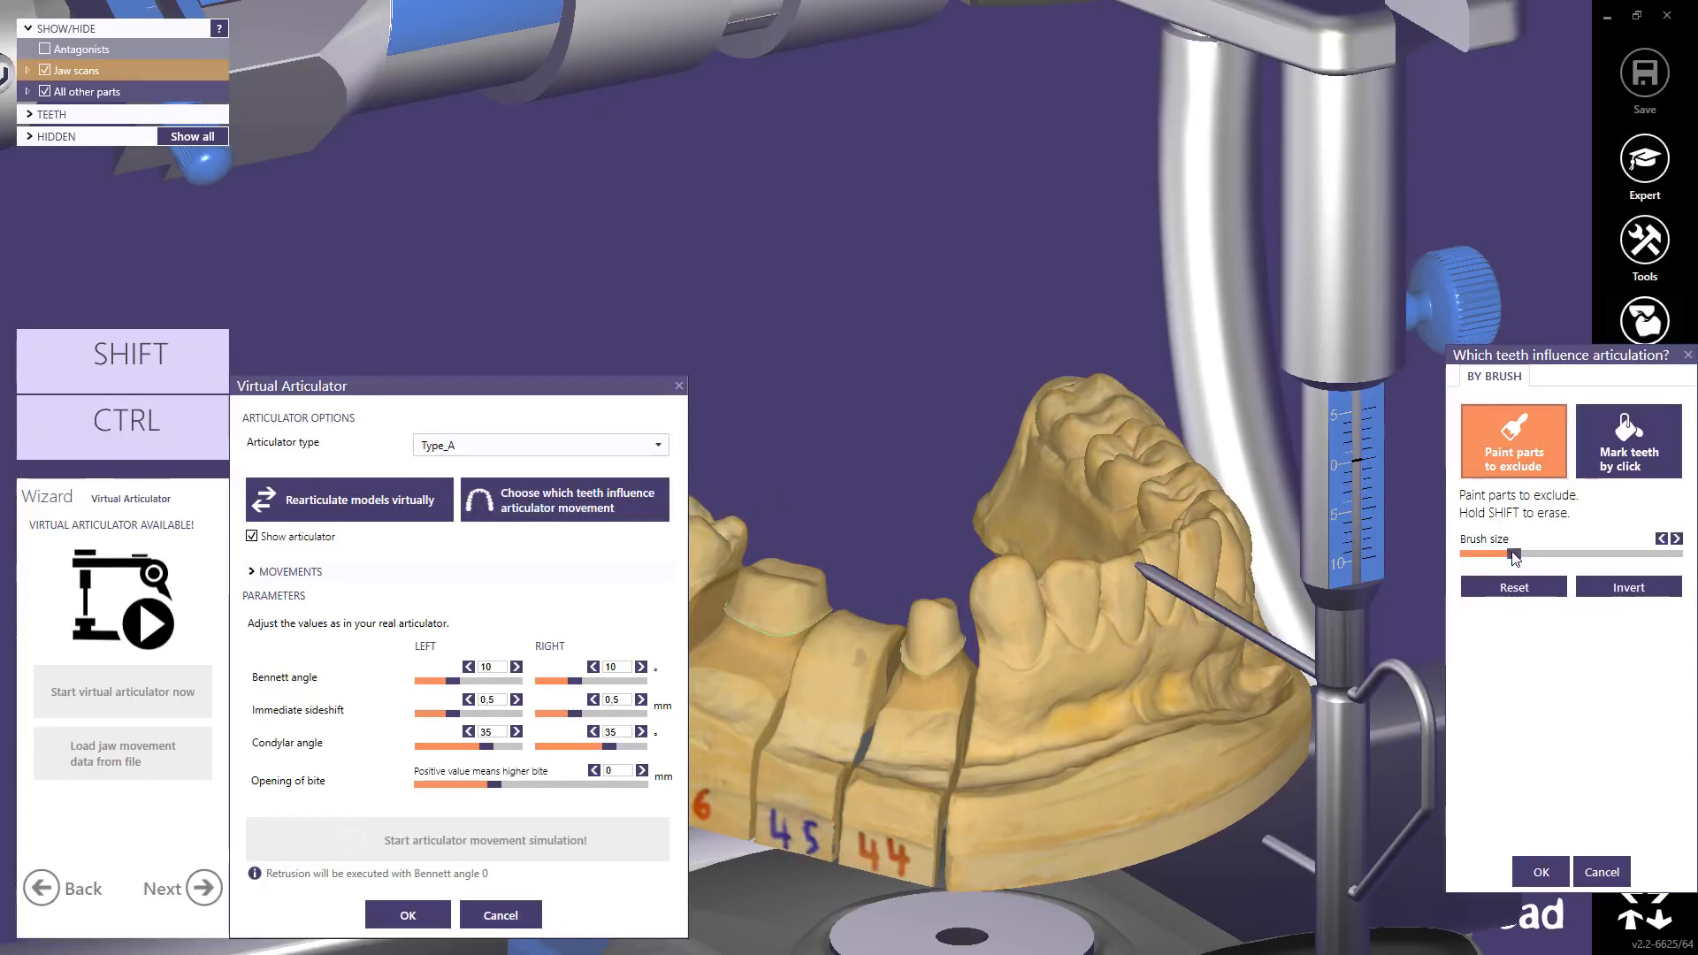
Step: Enlarge the brush, mark five lower teeth right of the dies as influencing articulation, and confirm
drag(1514, 553, 1526, 554)
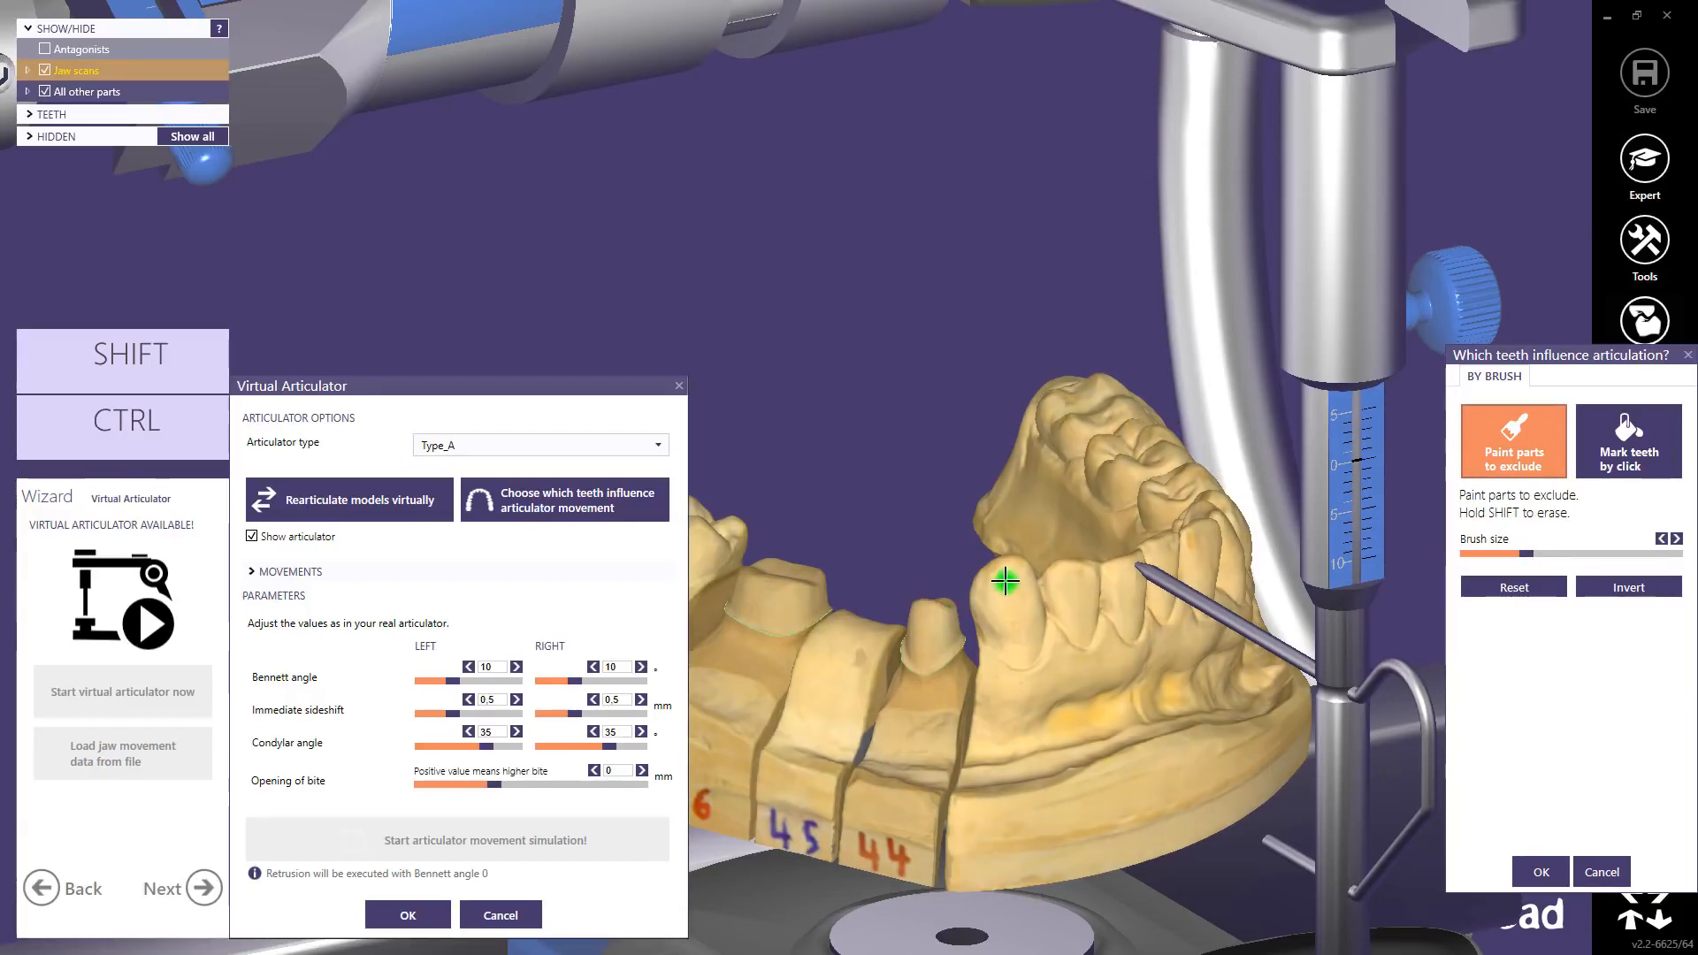
drag(1005, 580, 1013, 600)
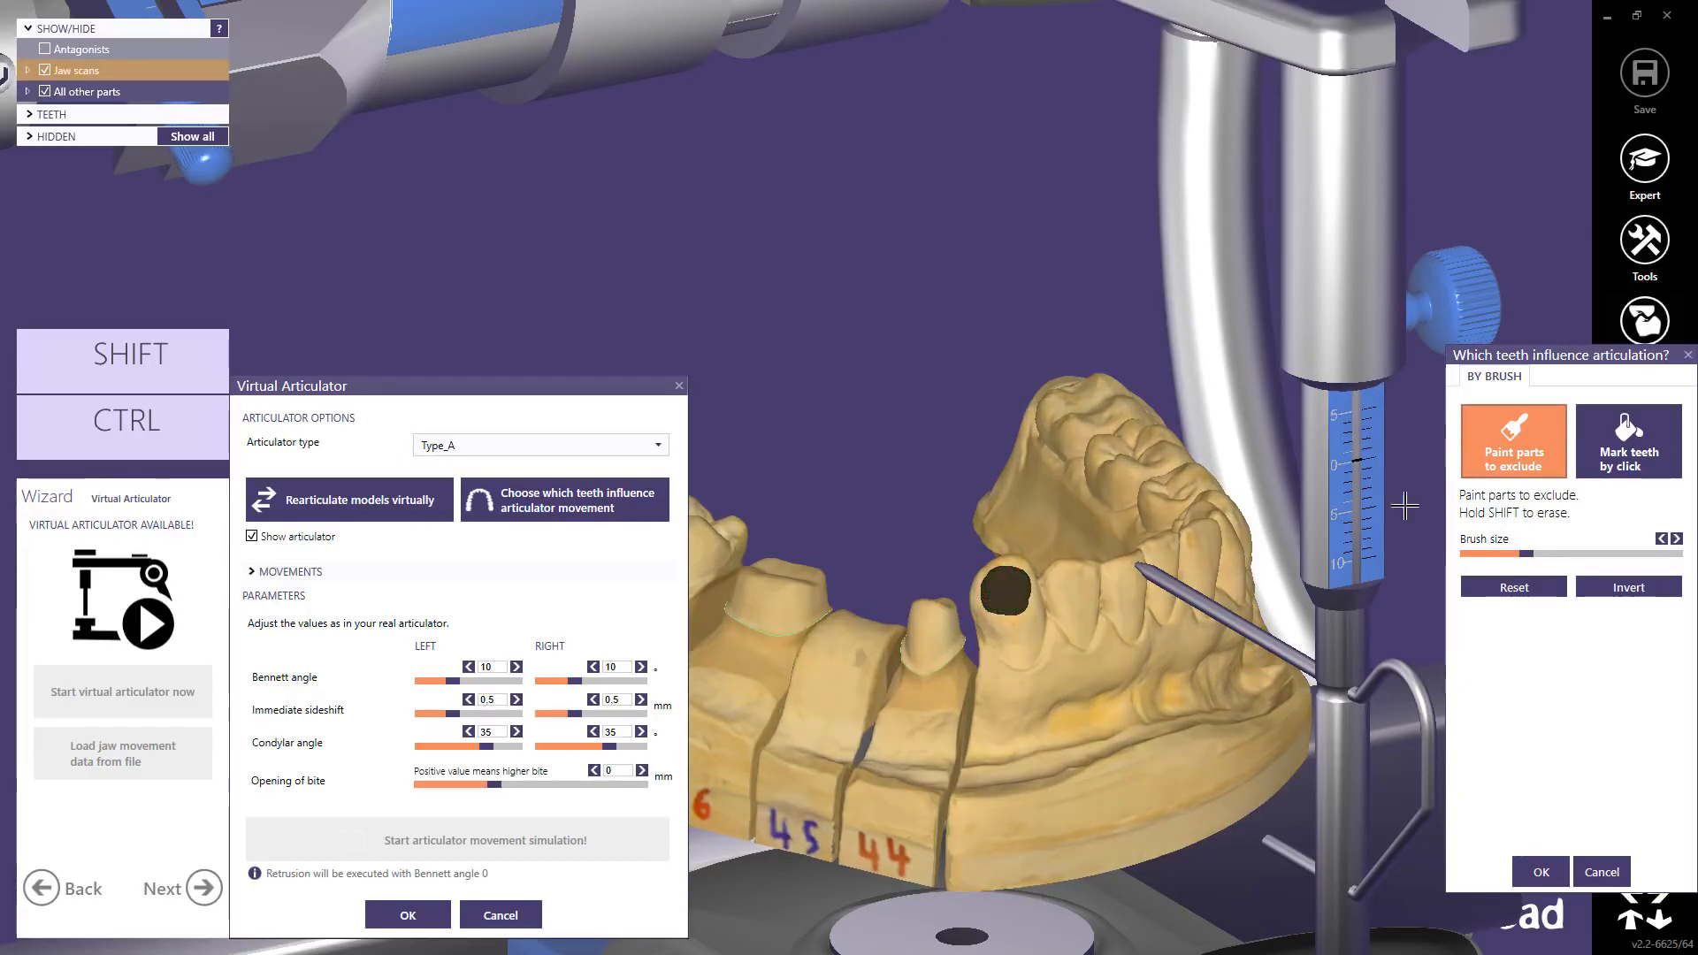
click(1622, 440)
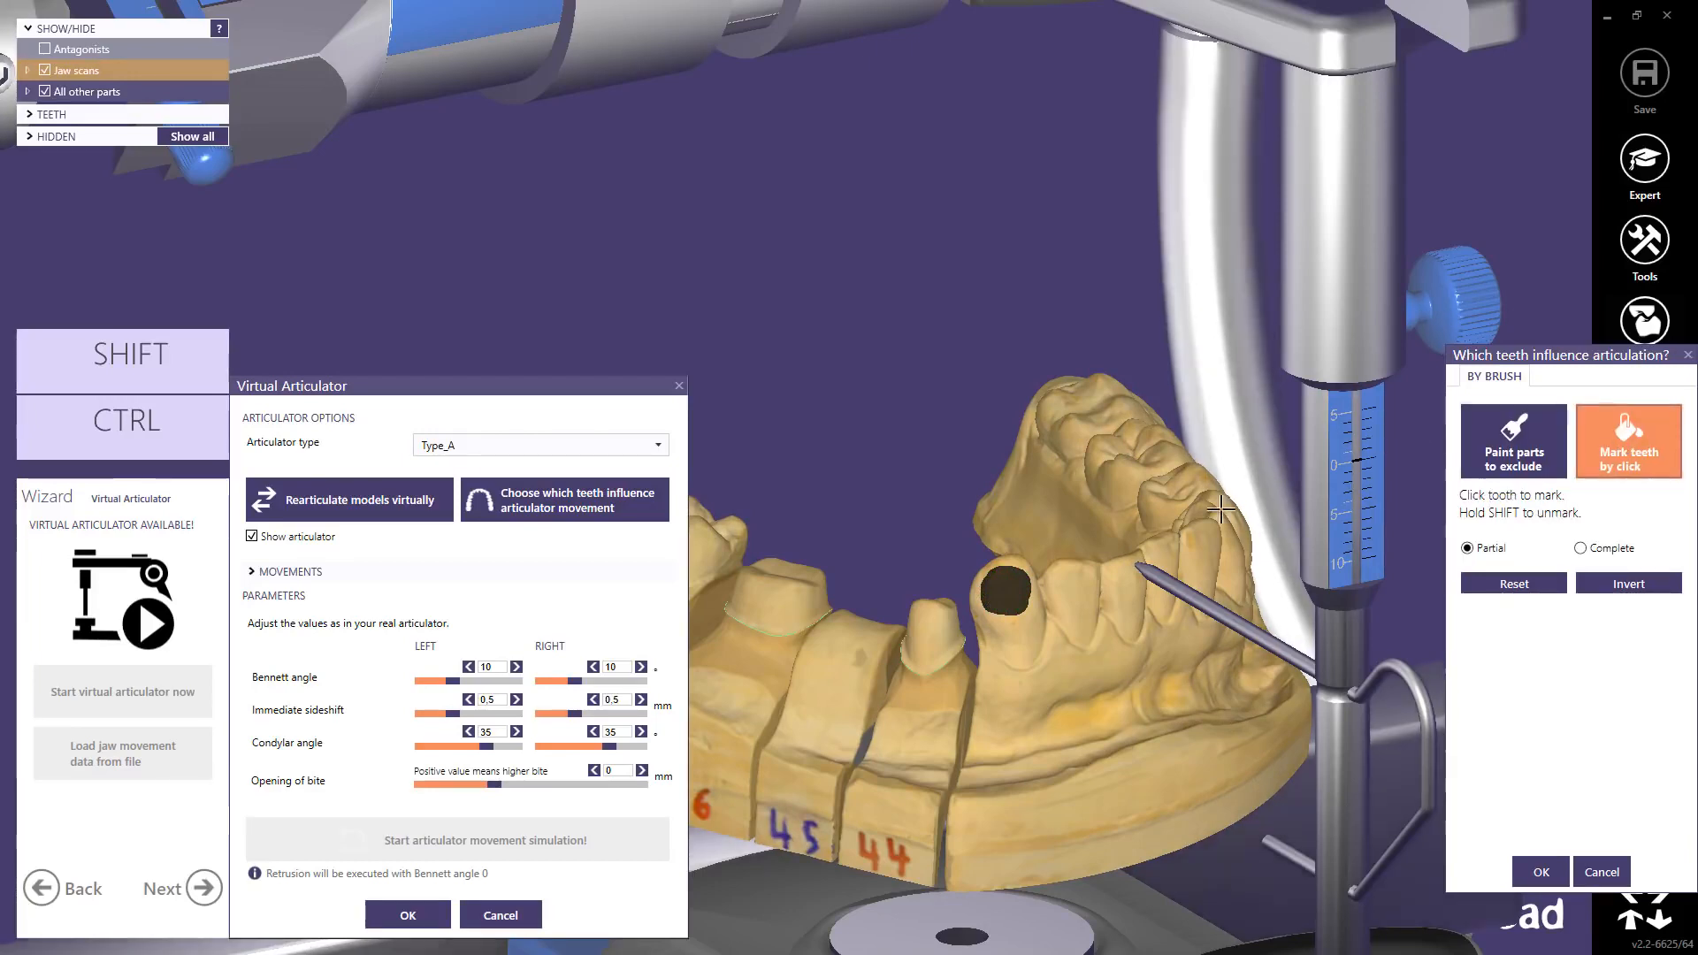
click(1006, 606)
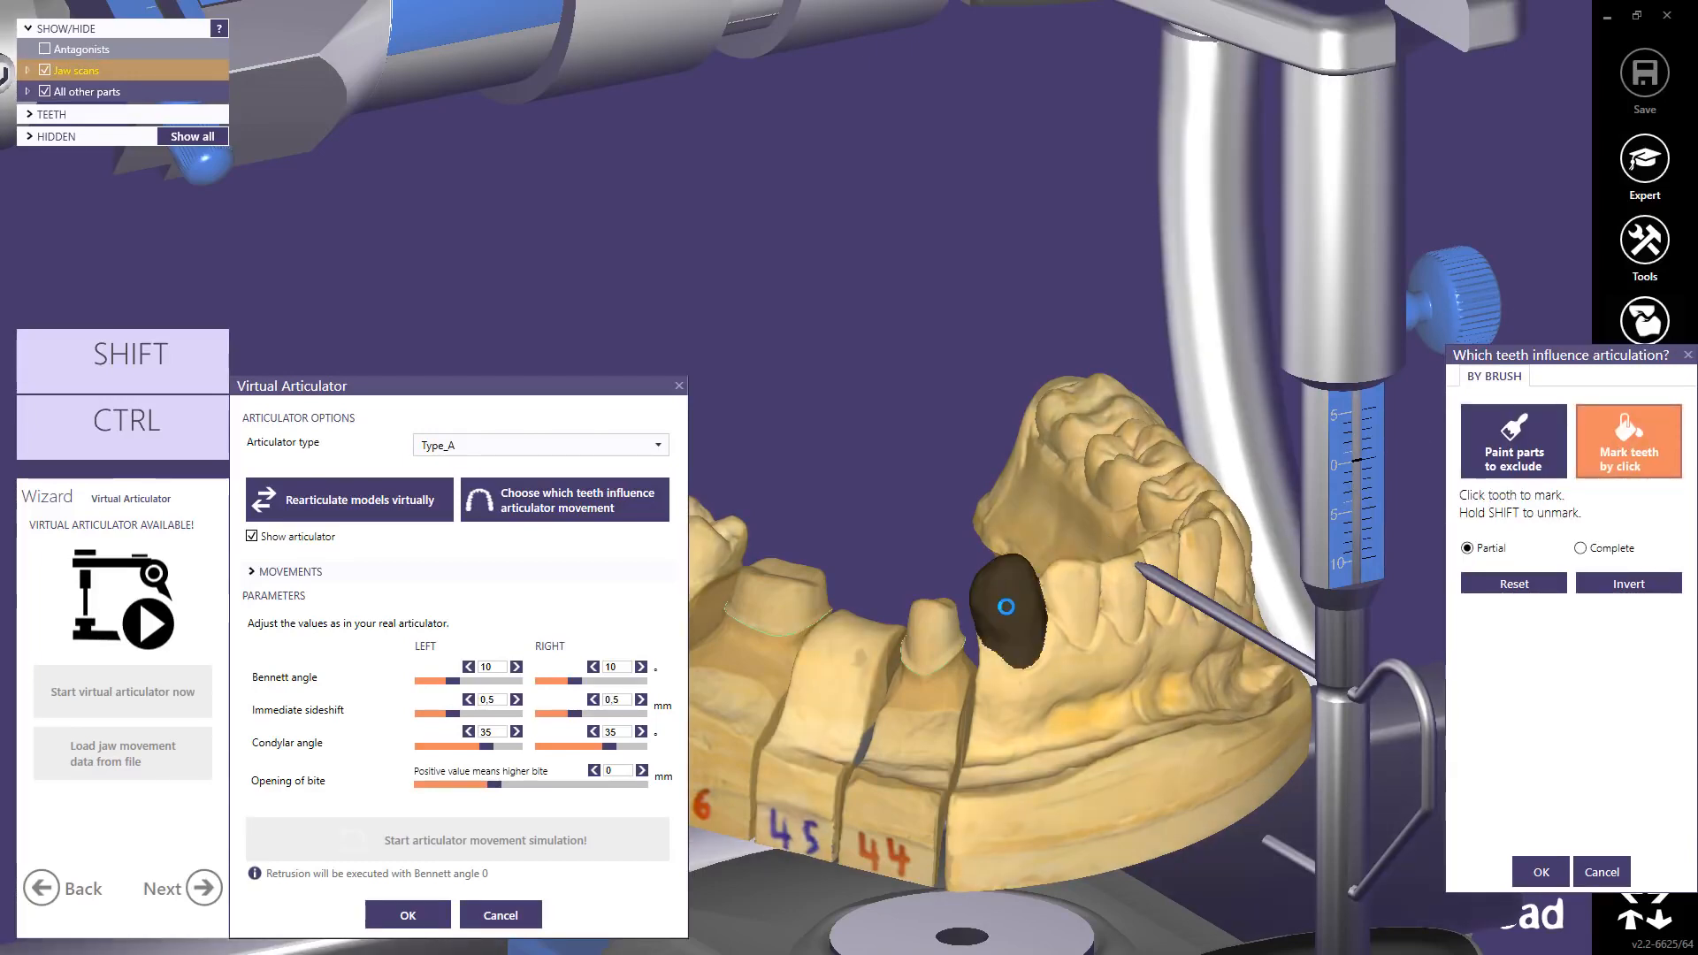
click(1075, 591)
click(1123, 591)
click(1209, 549)
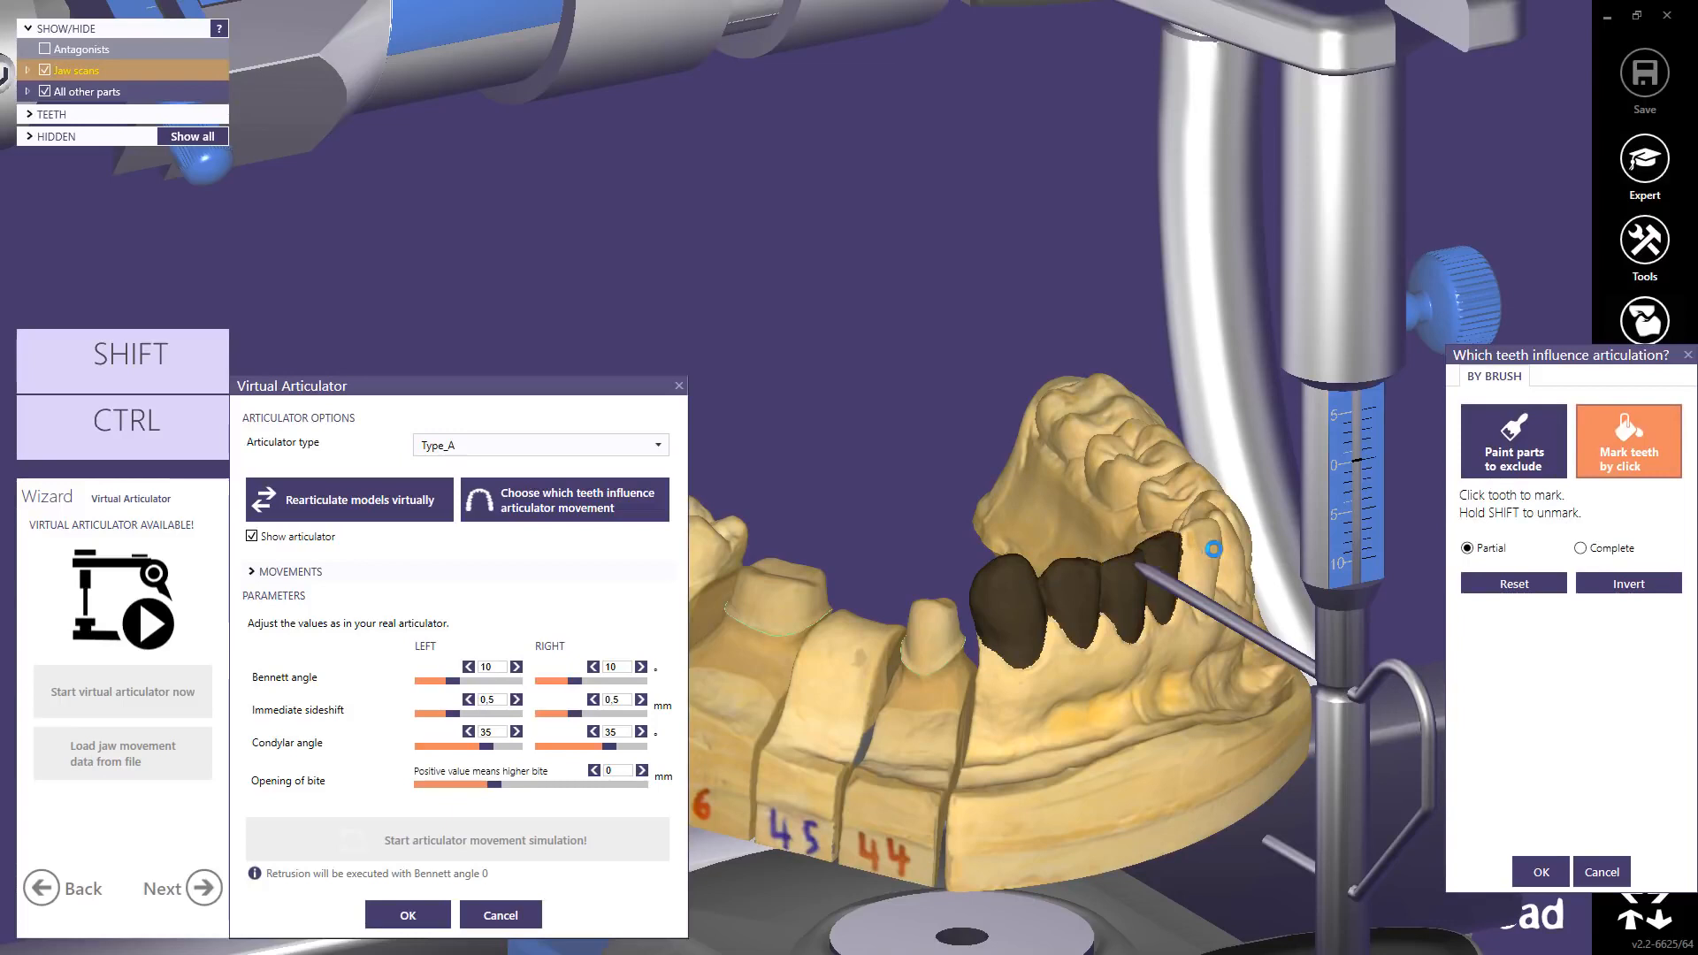
click(1233, 547)
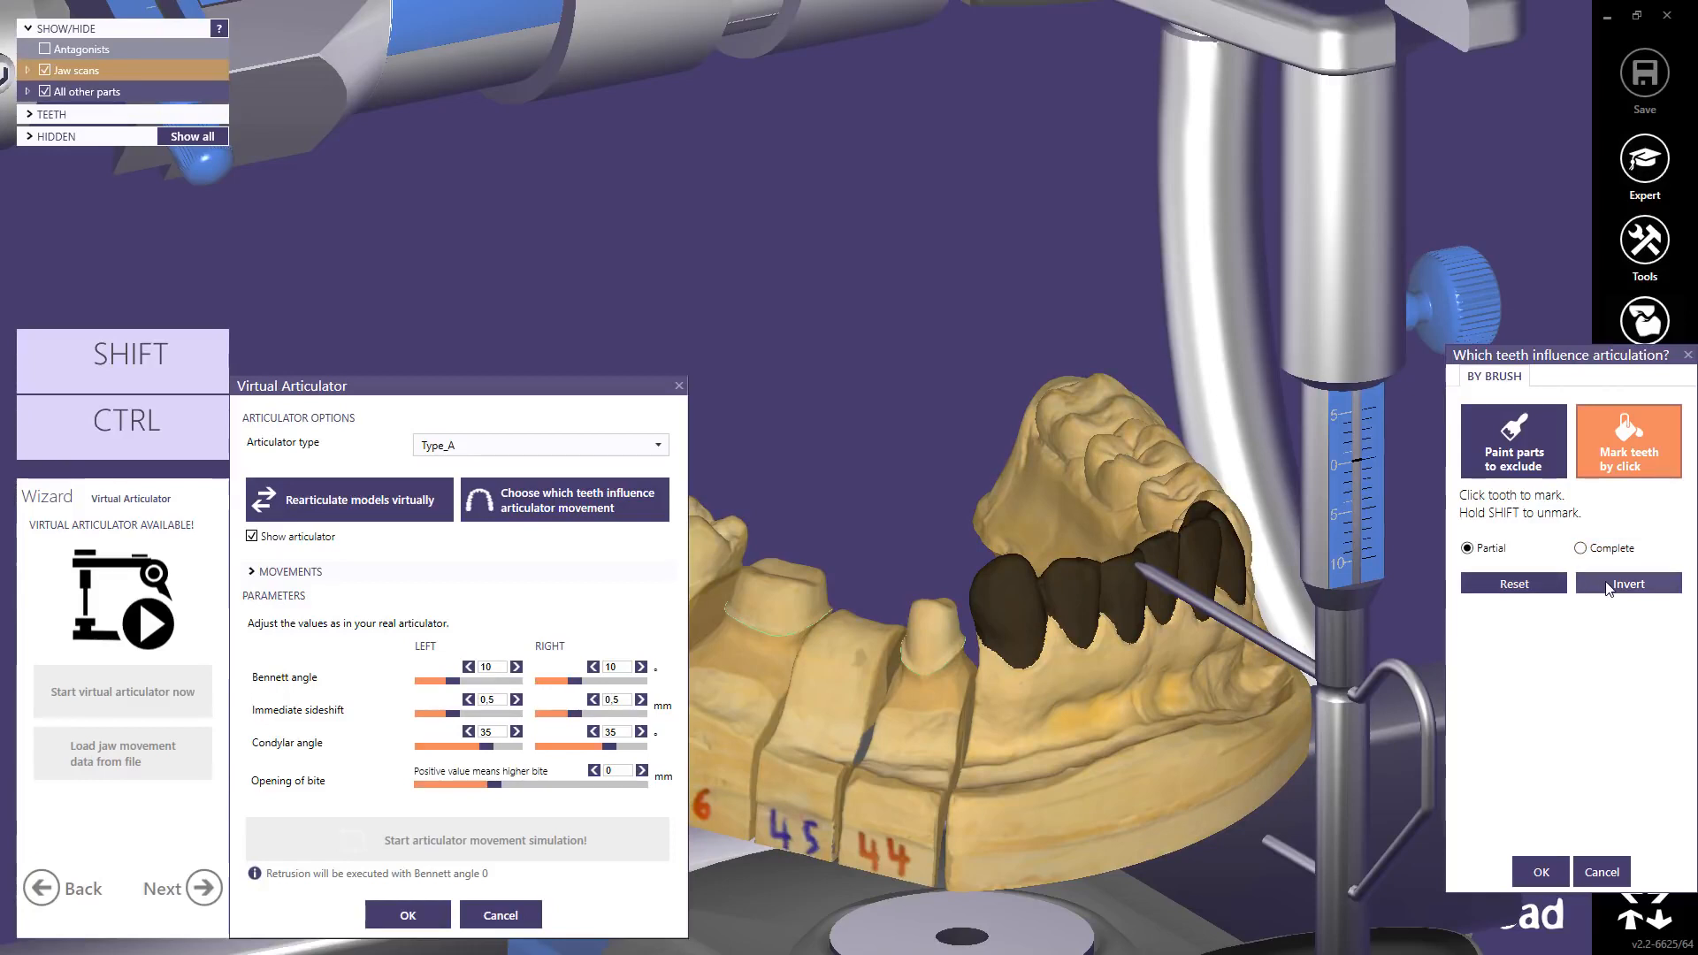
click(1540, 871)
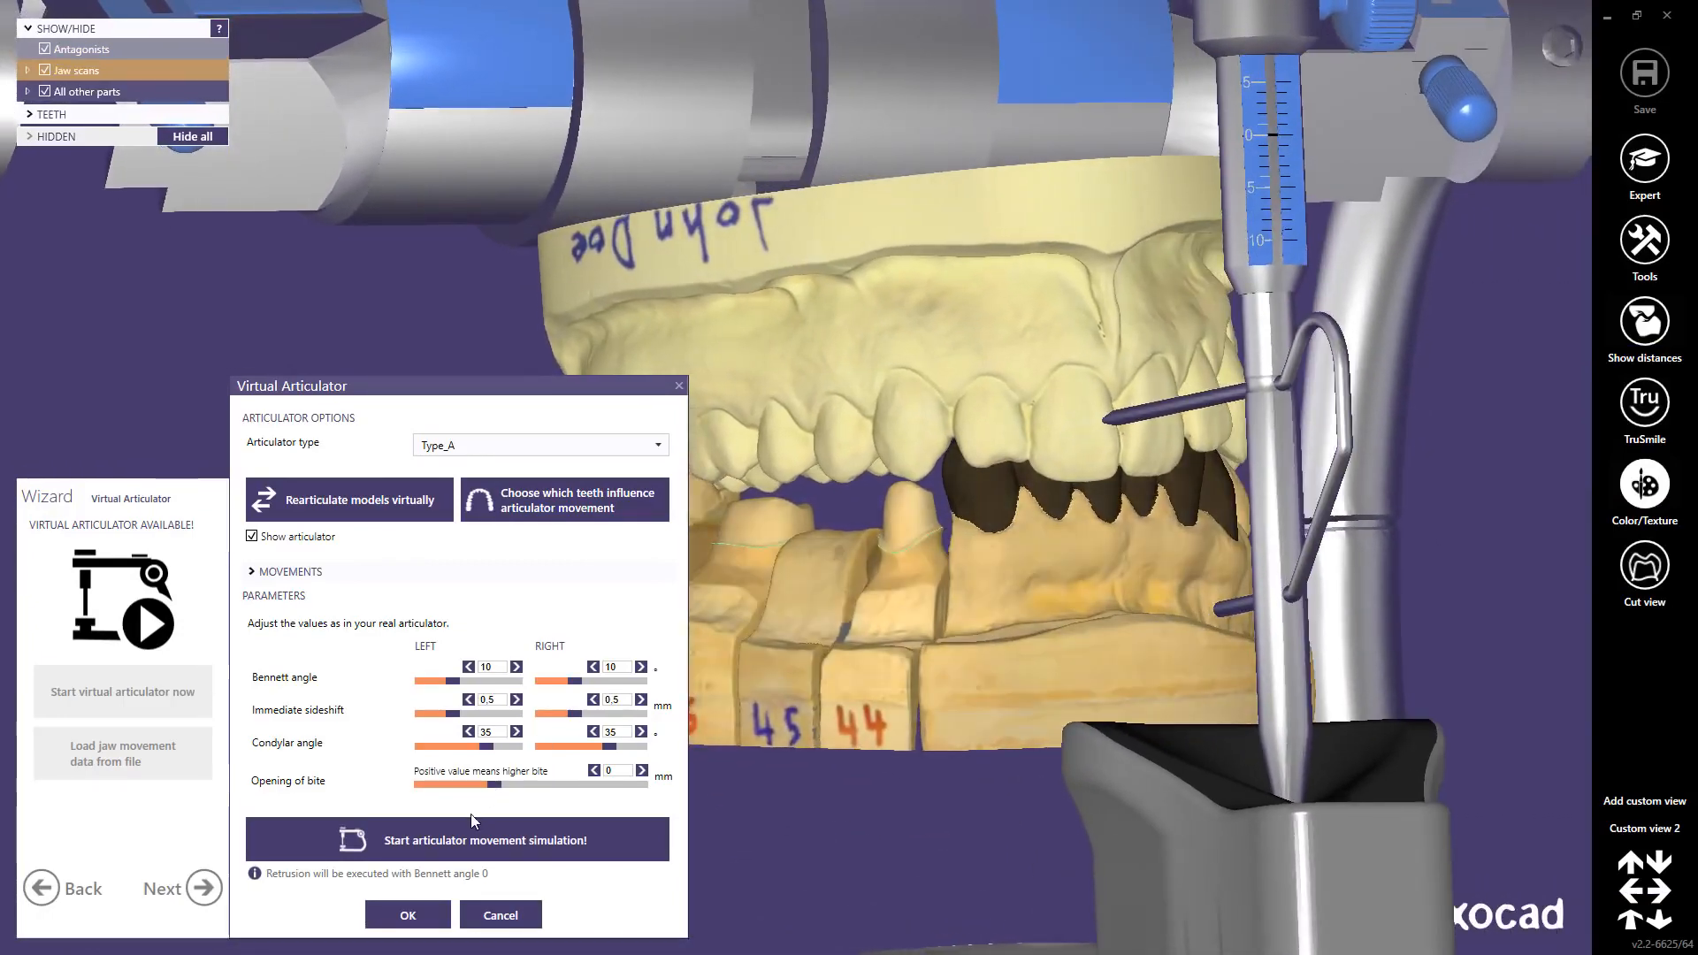
Step: Run the articulator movement simulation and accept the finished jaw movements
click(466, 836)
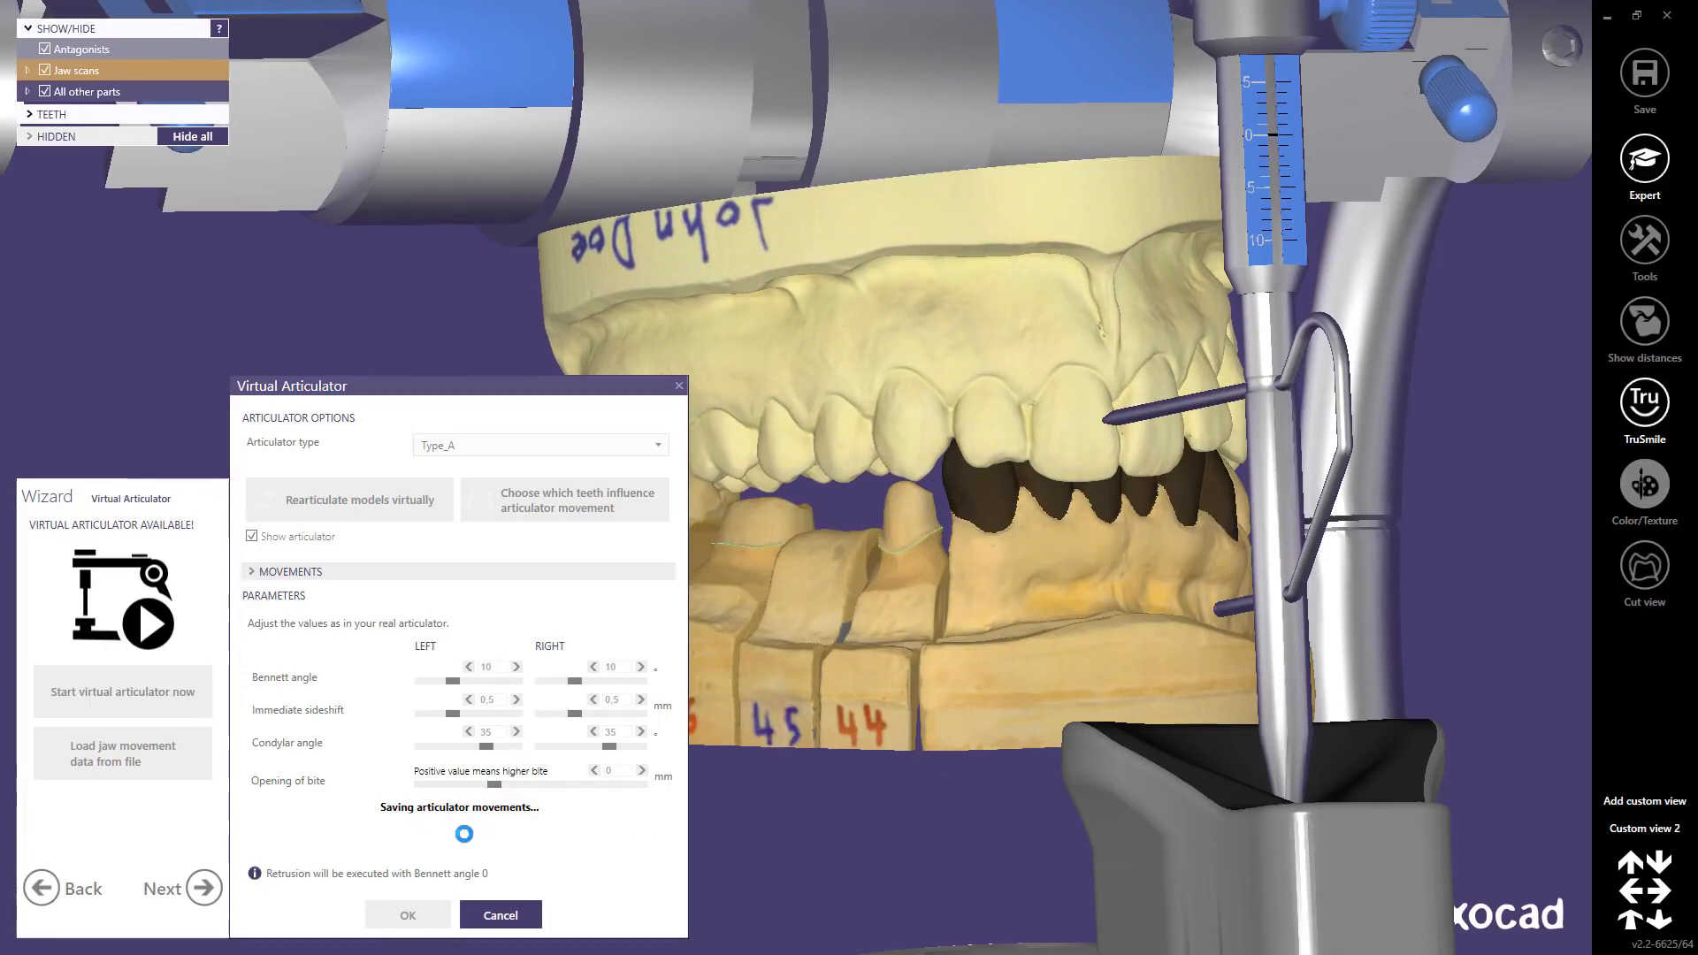
click(394, 913)
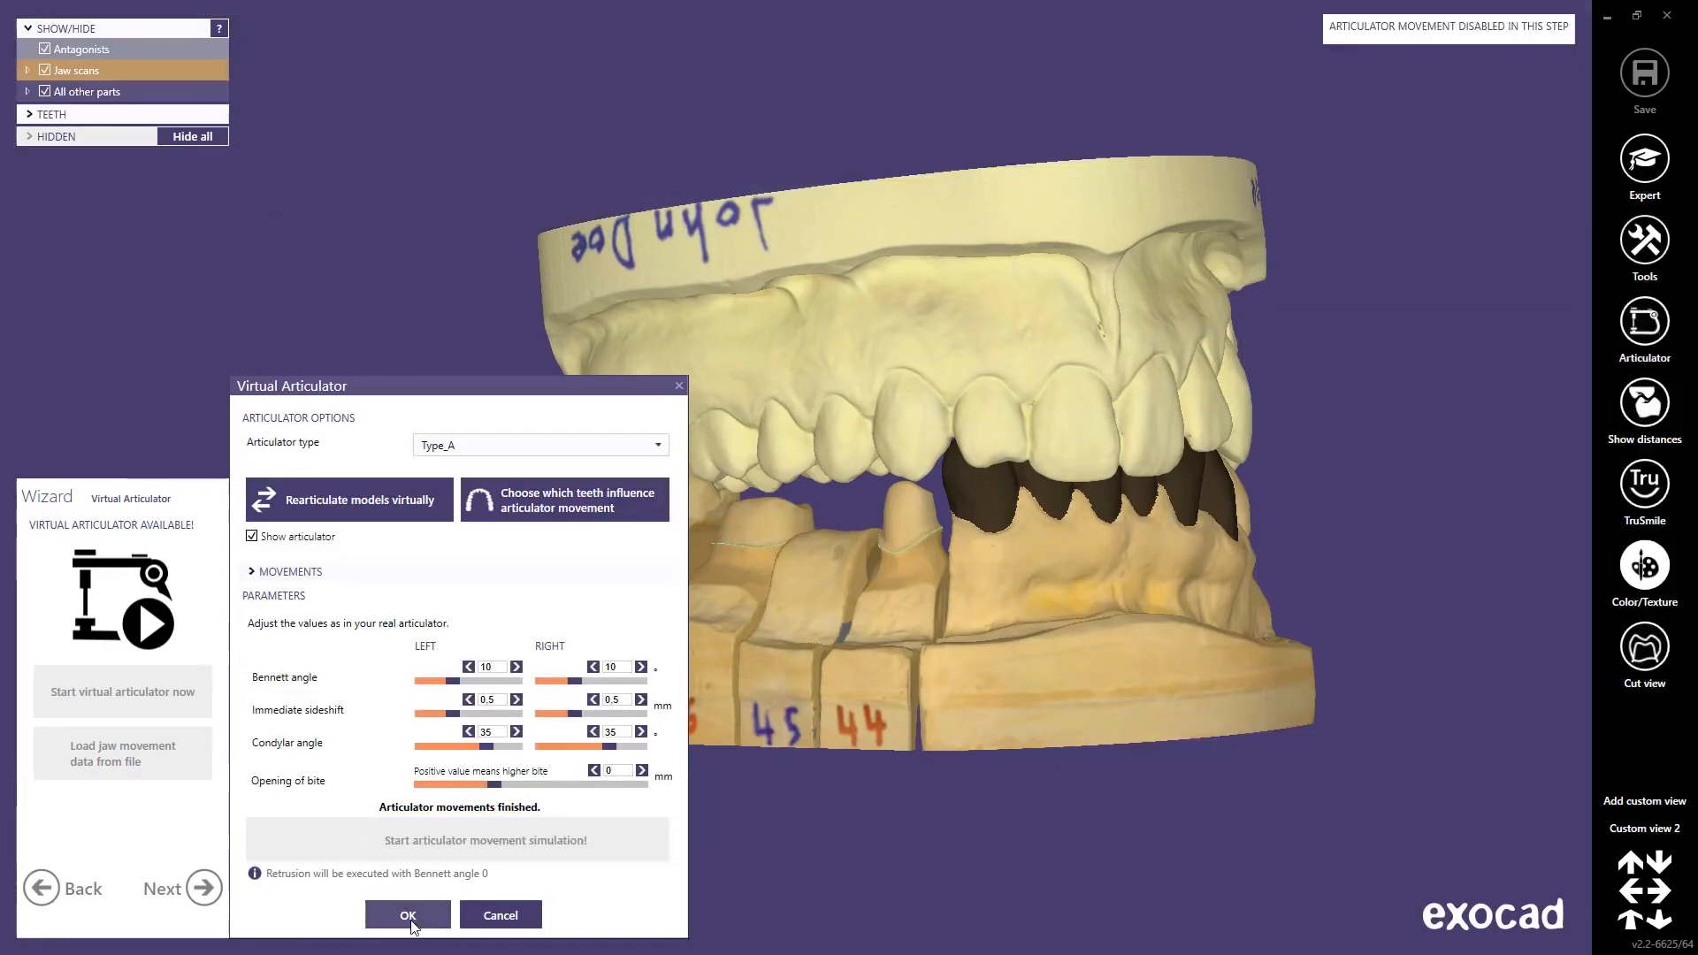
Step: Jump to Custom view 2 and advance the wizard to margin detection for tooth 44
click(1641, 827)
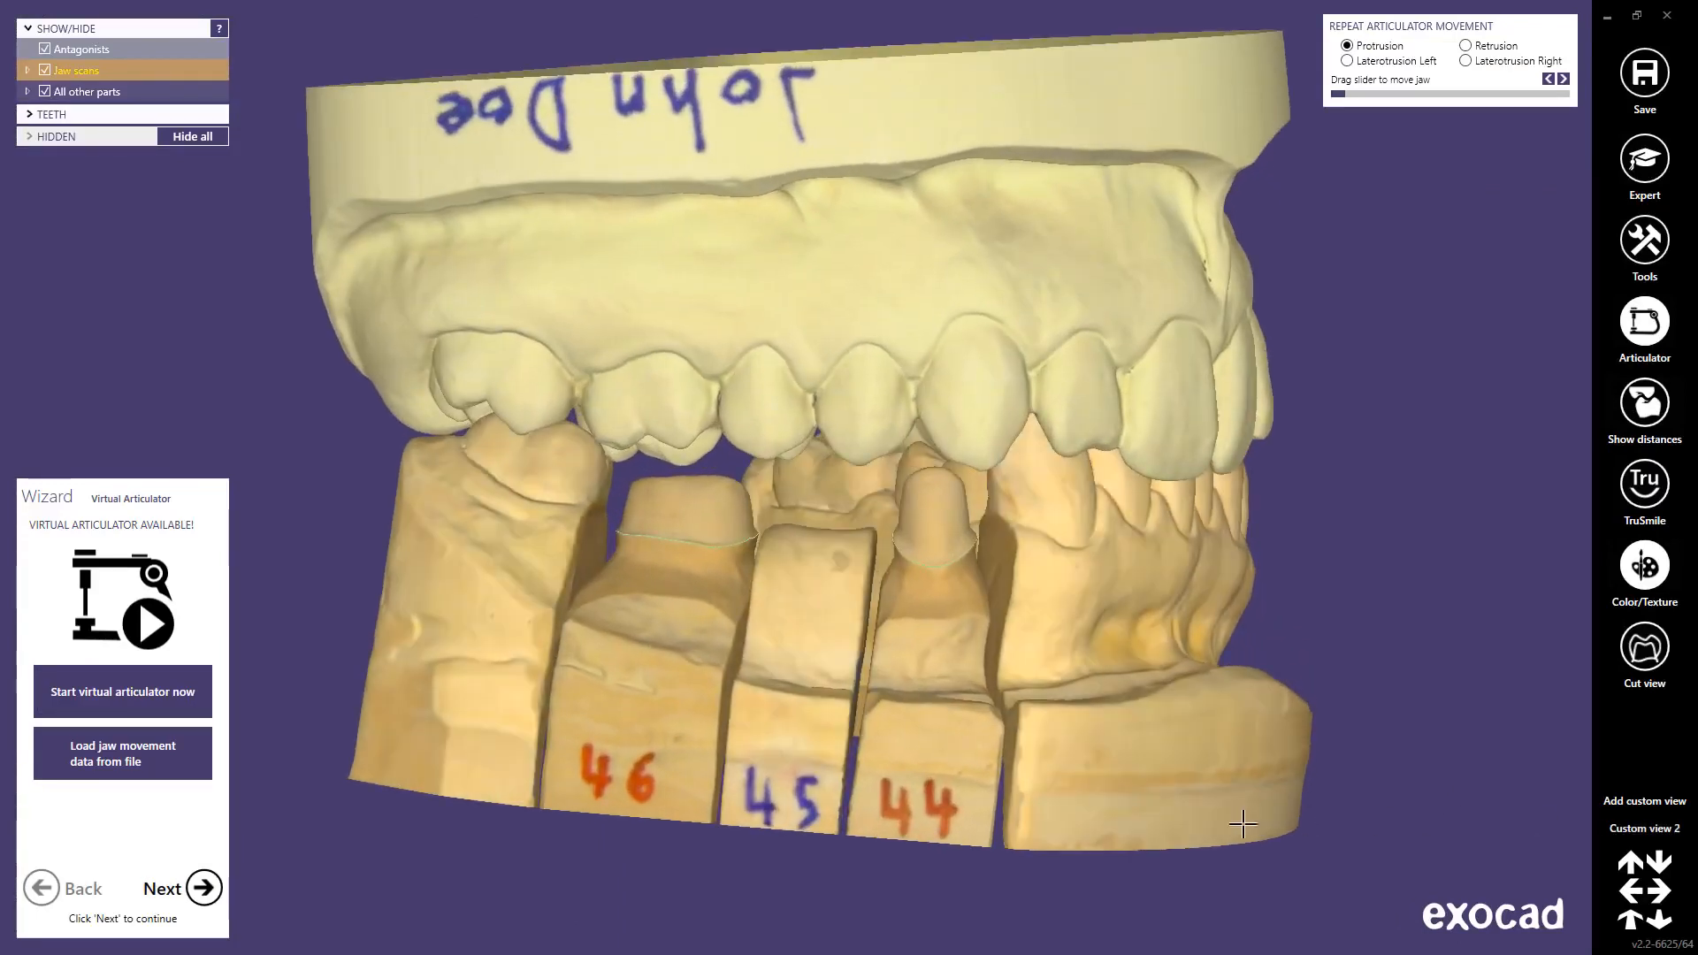
click(203, 888)
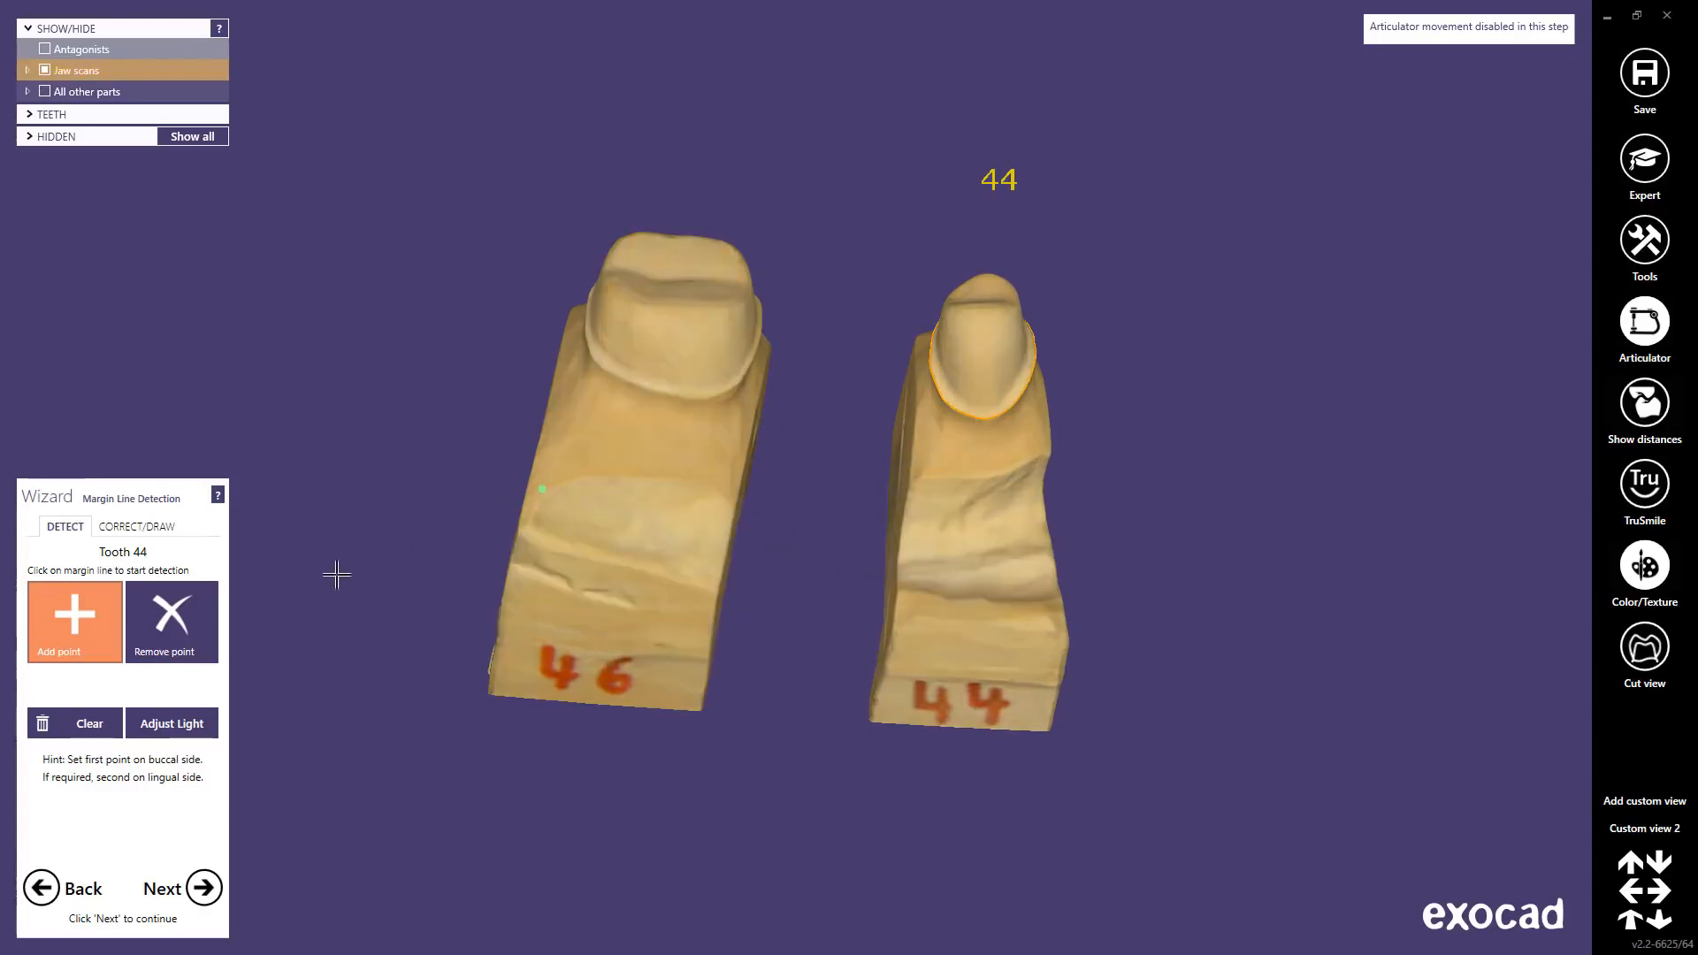
Step: Clear the detected margin on die 44 and zoom in to set a first point
click(89, 724)
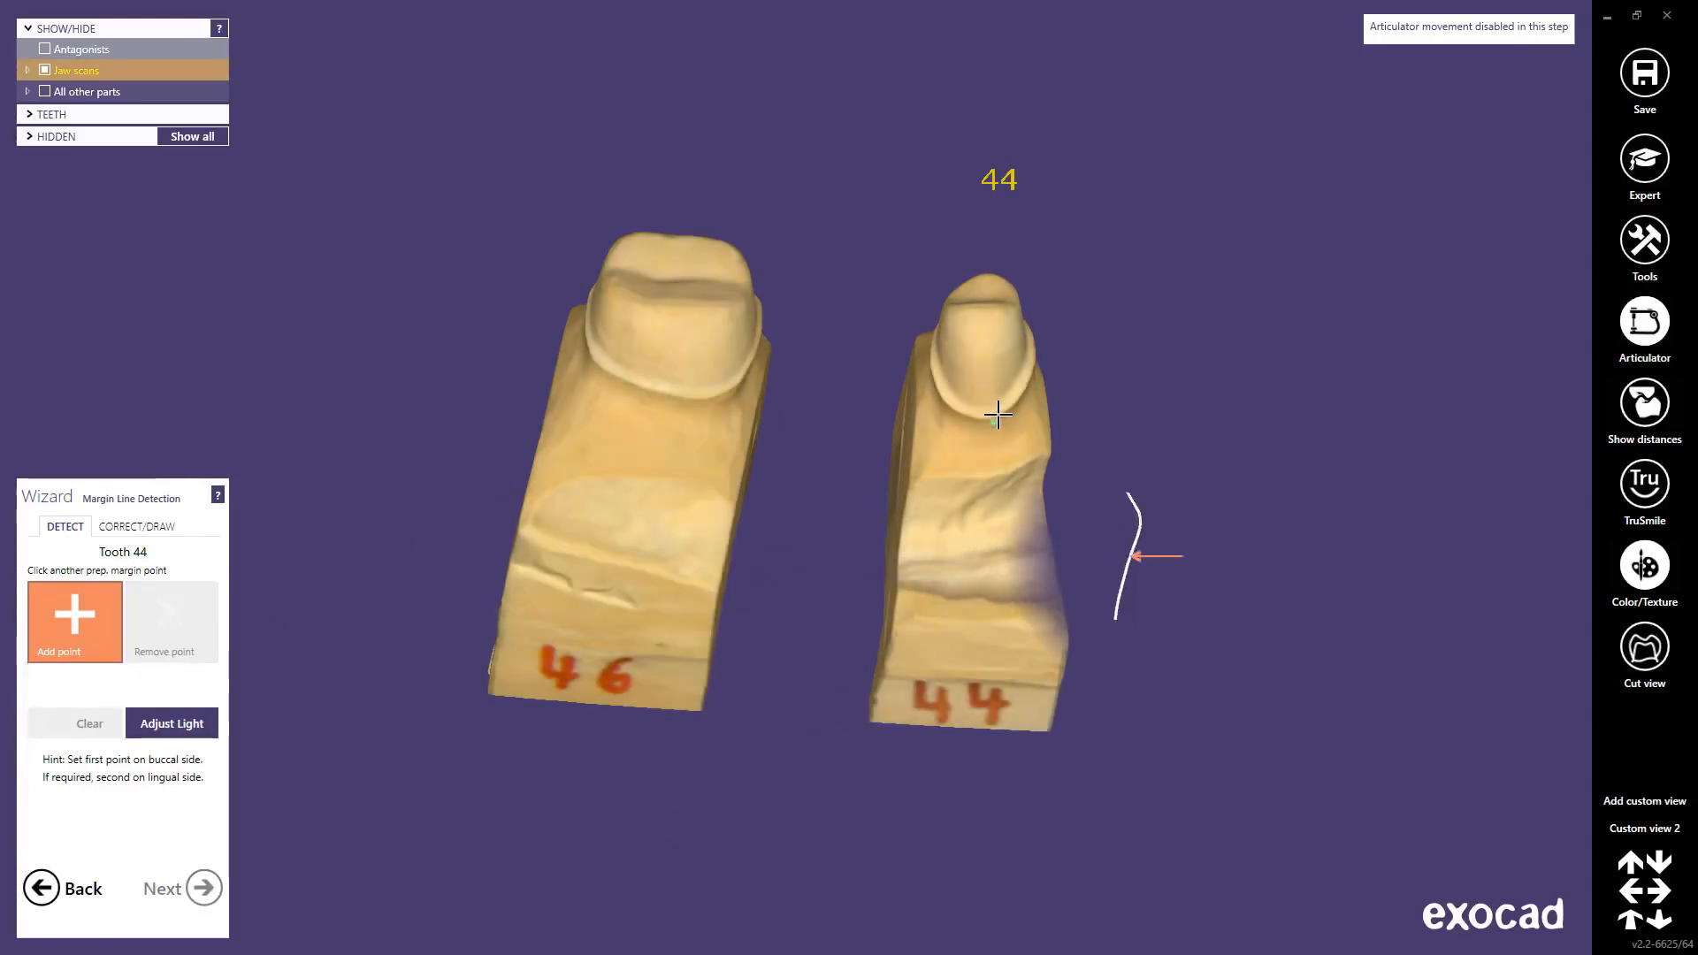
scroll(990, 409, up, 3)
scroll(991, 409, up, 3)
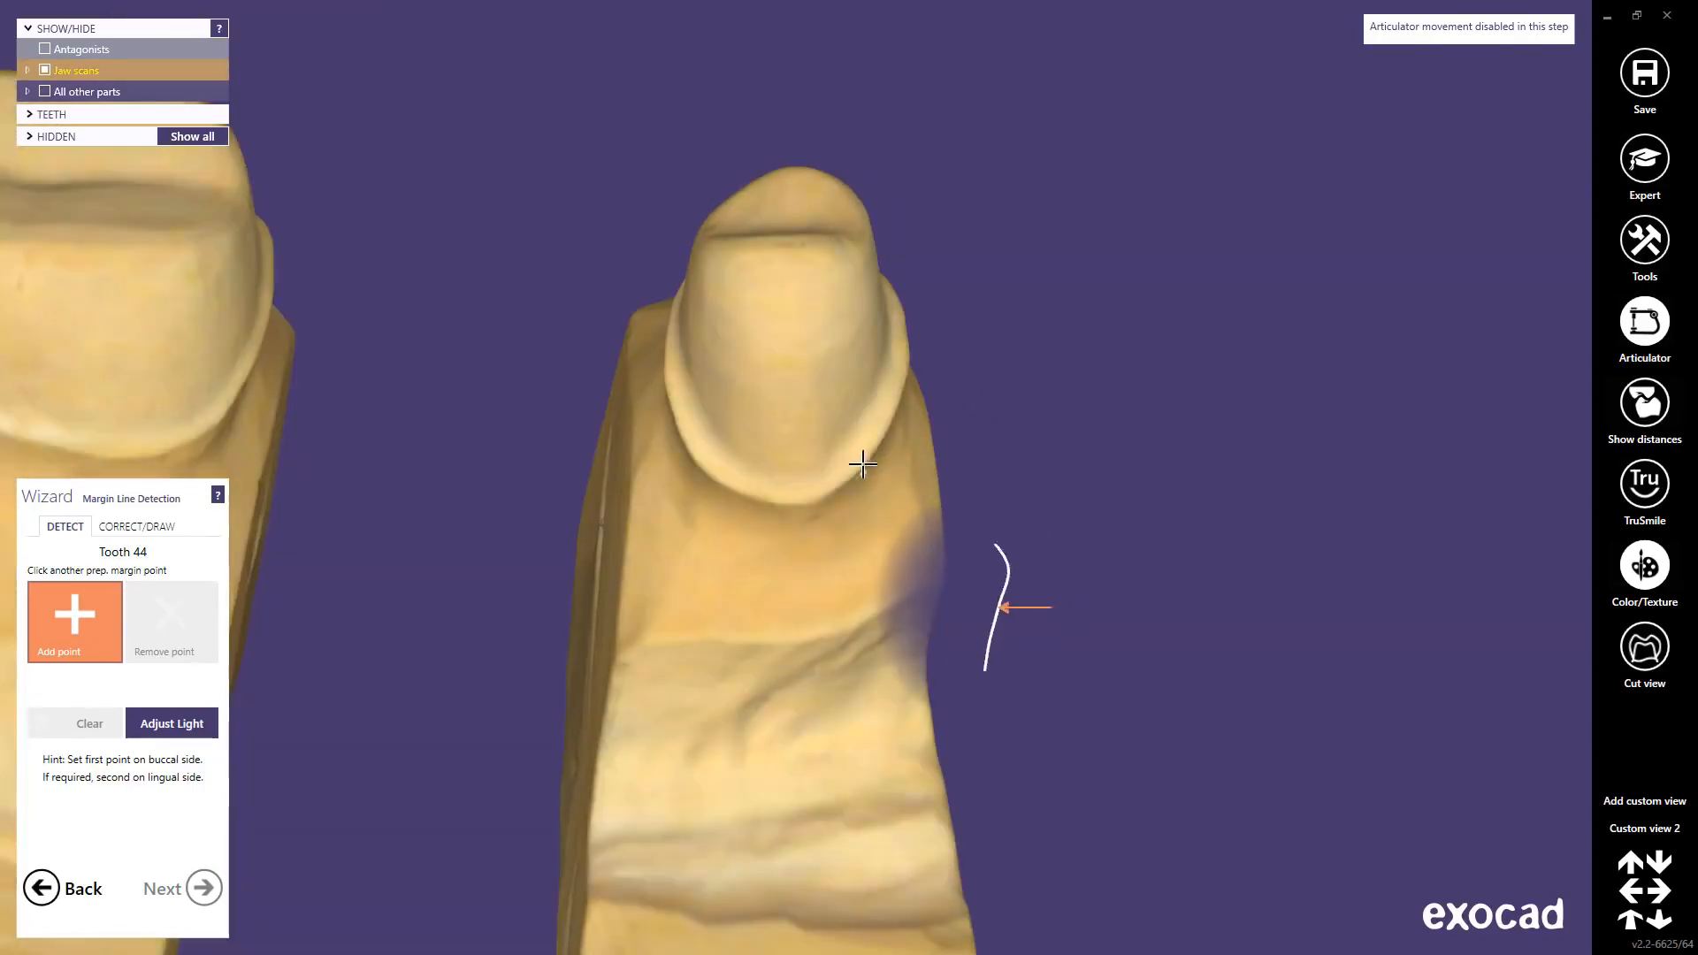
right_drag(860, 461, 846, 468)
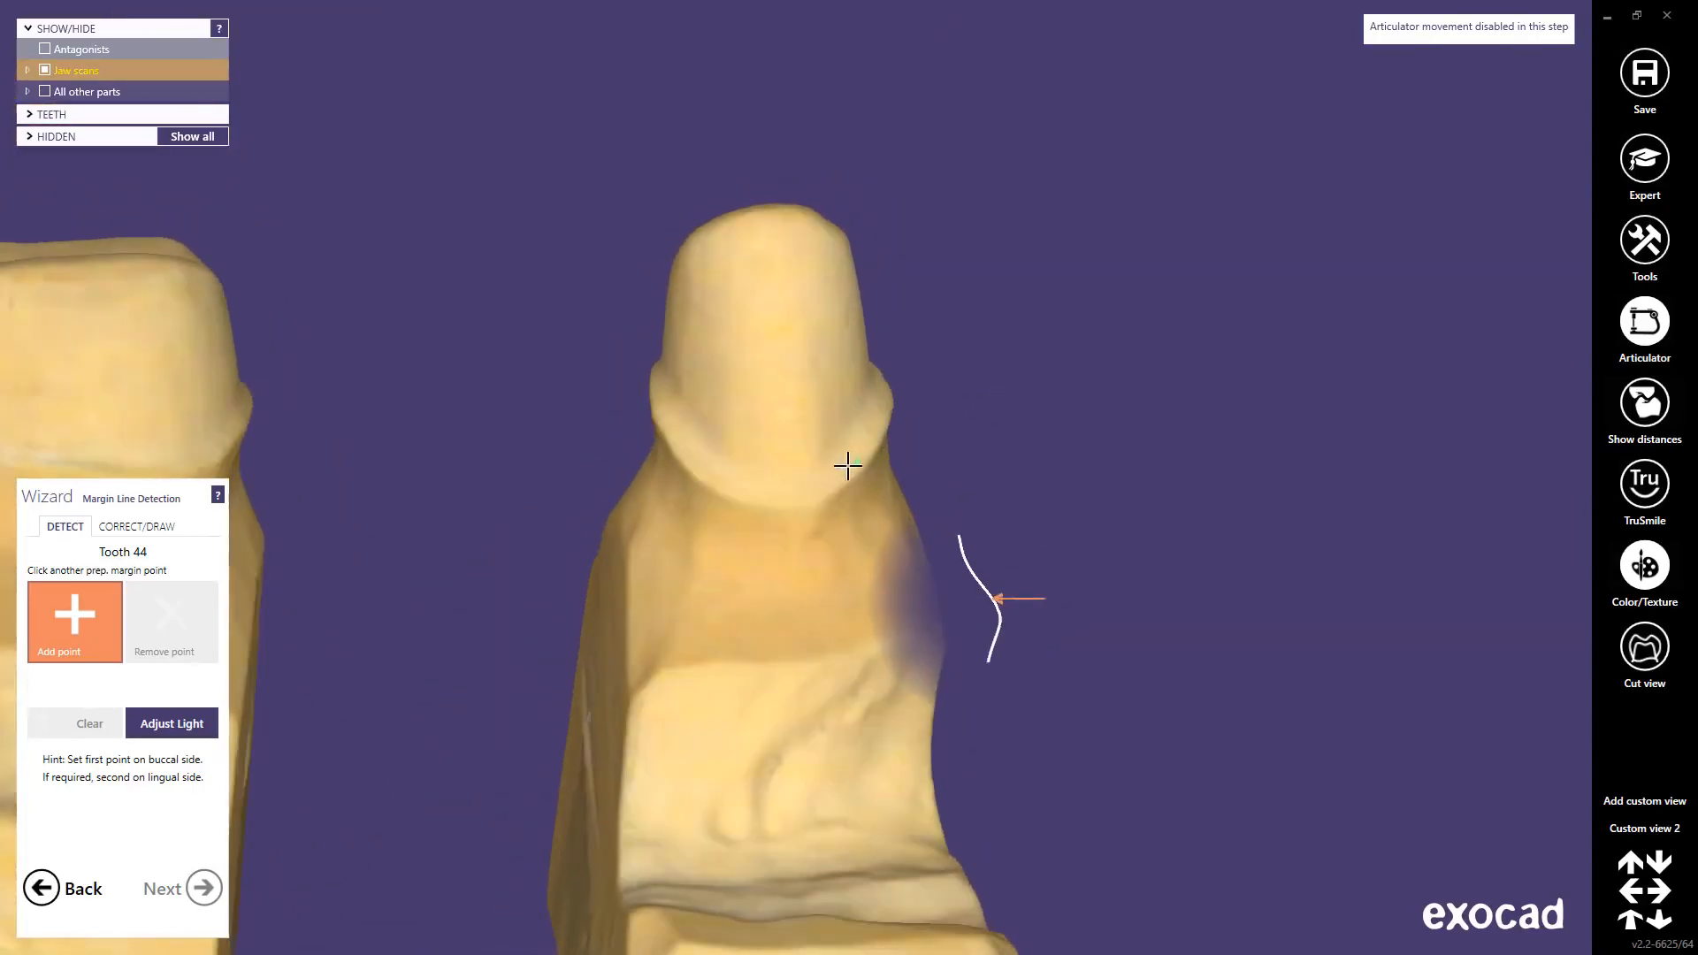
click(770, 506)
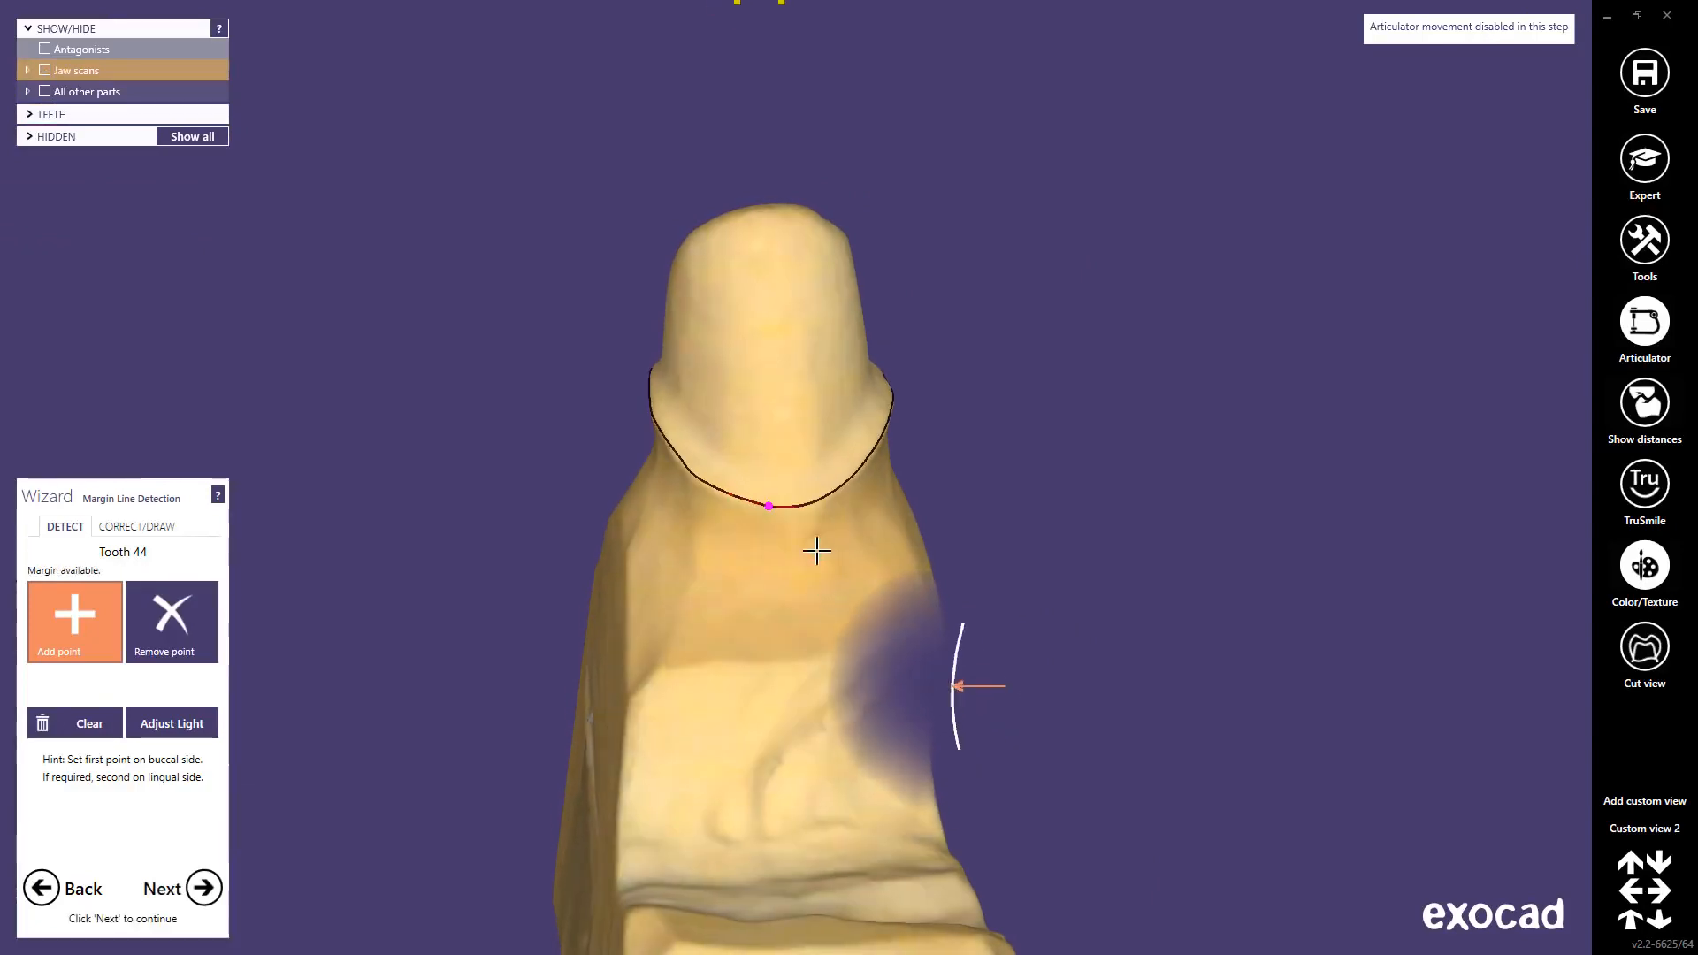
right_drag(815, 549, 815, 551)
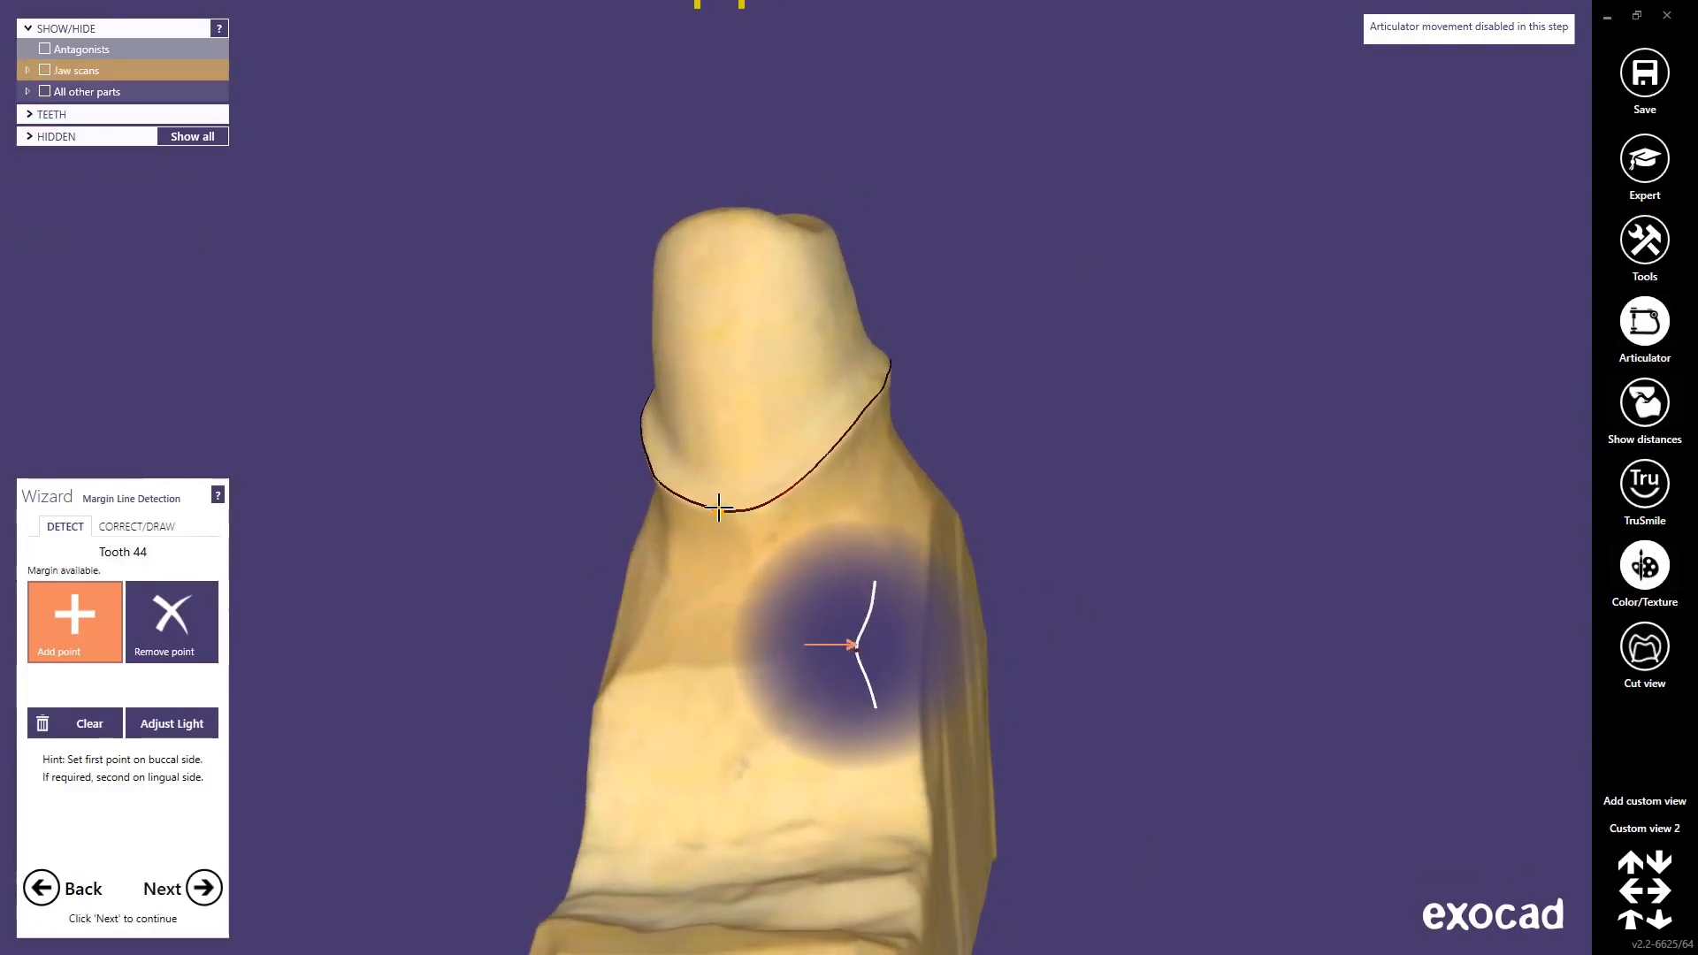
Step: Trace tooth 44's margin with new points, undoing one stray point, and rock the view to check it
click(729, 509)
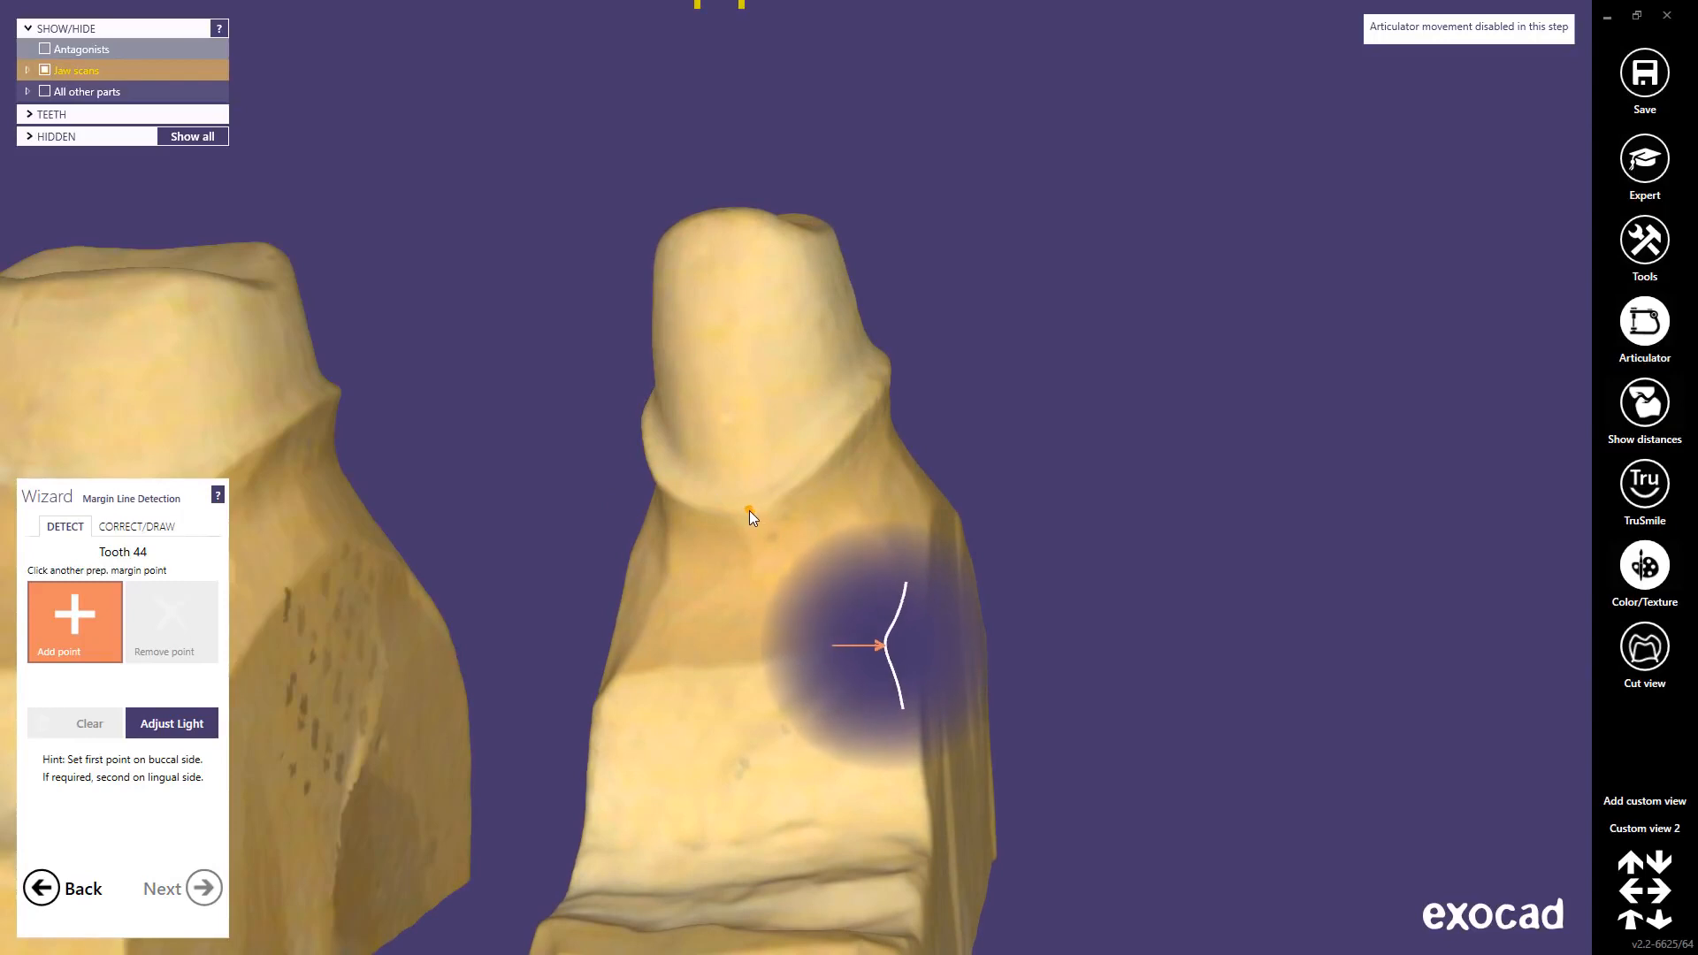
click(750, 511)
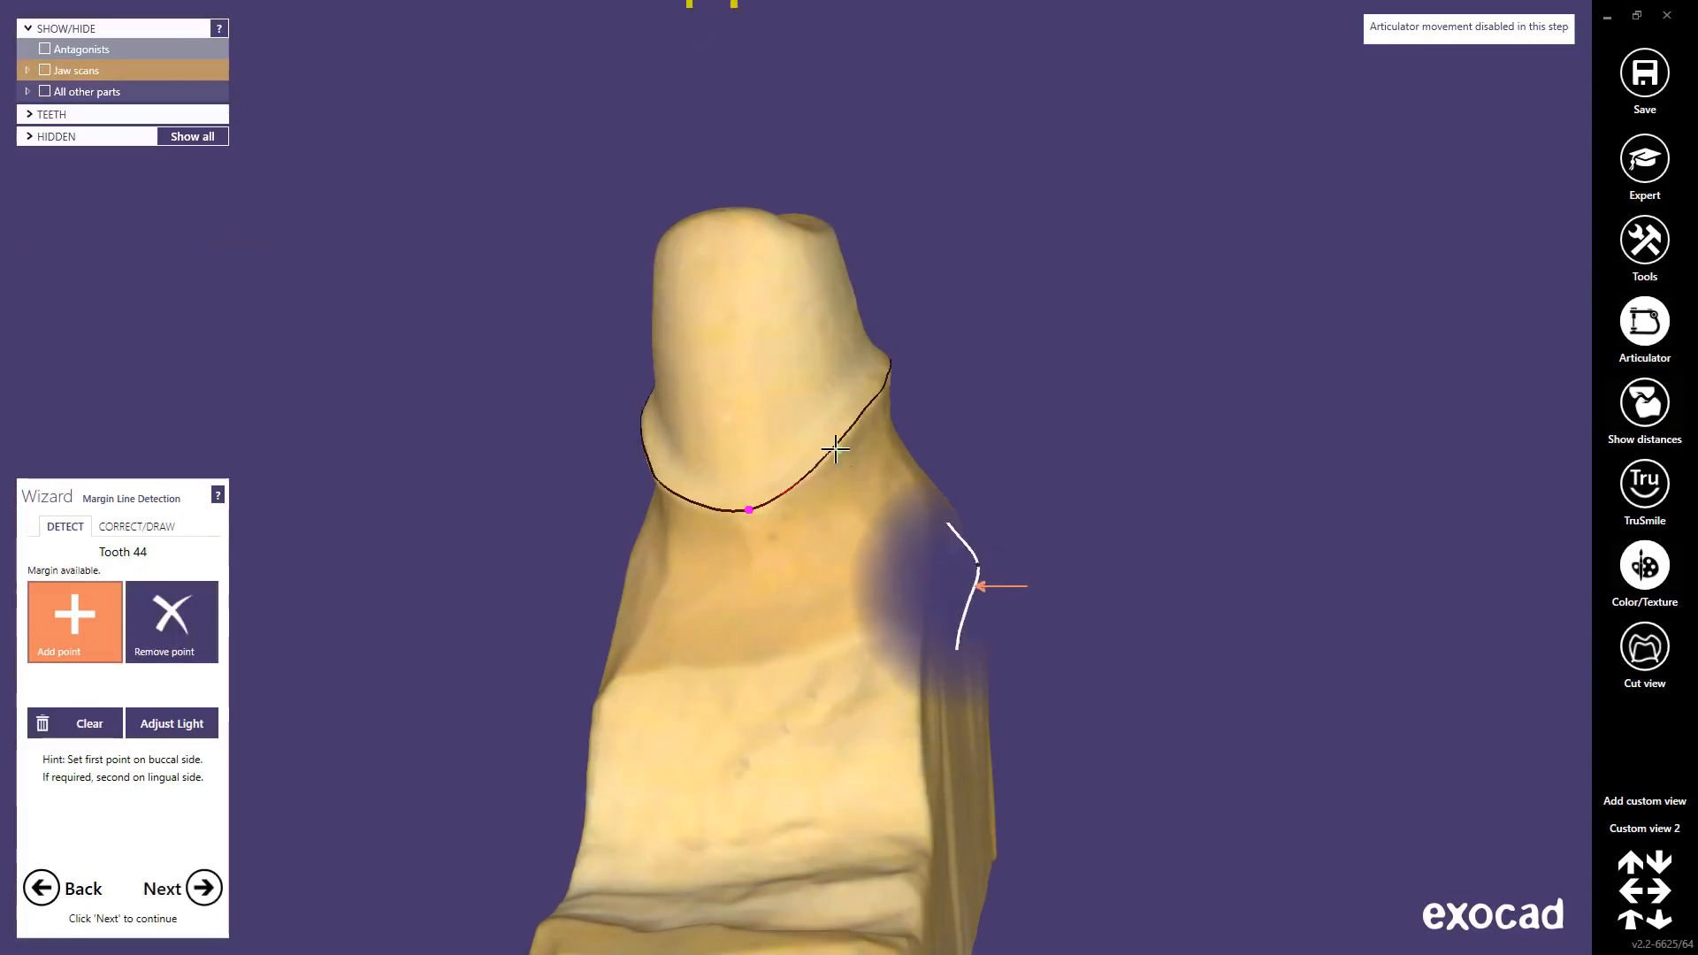
click(832, 450)
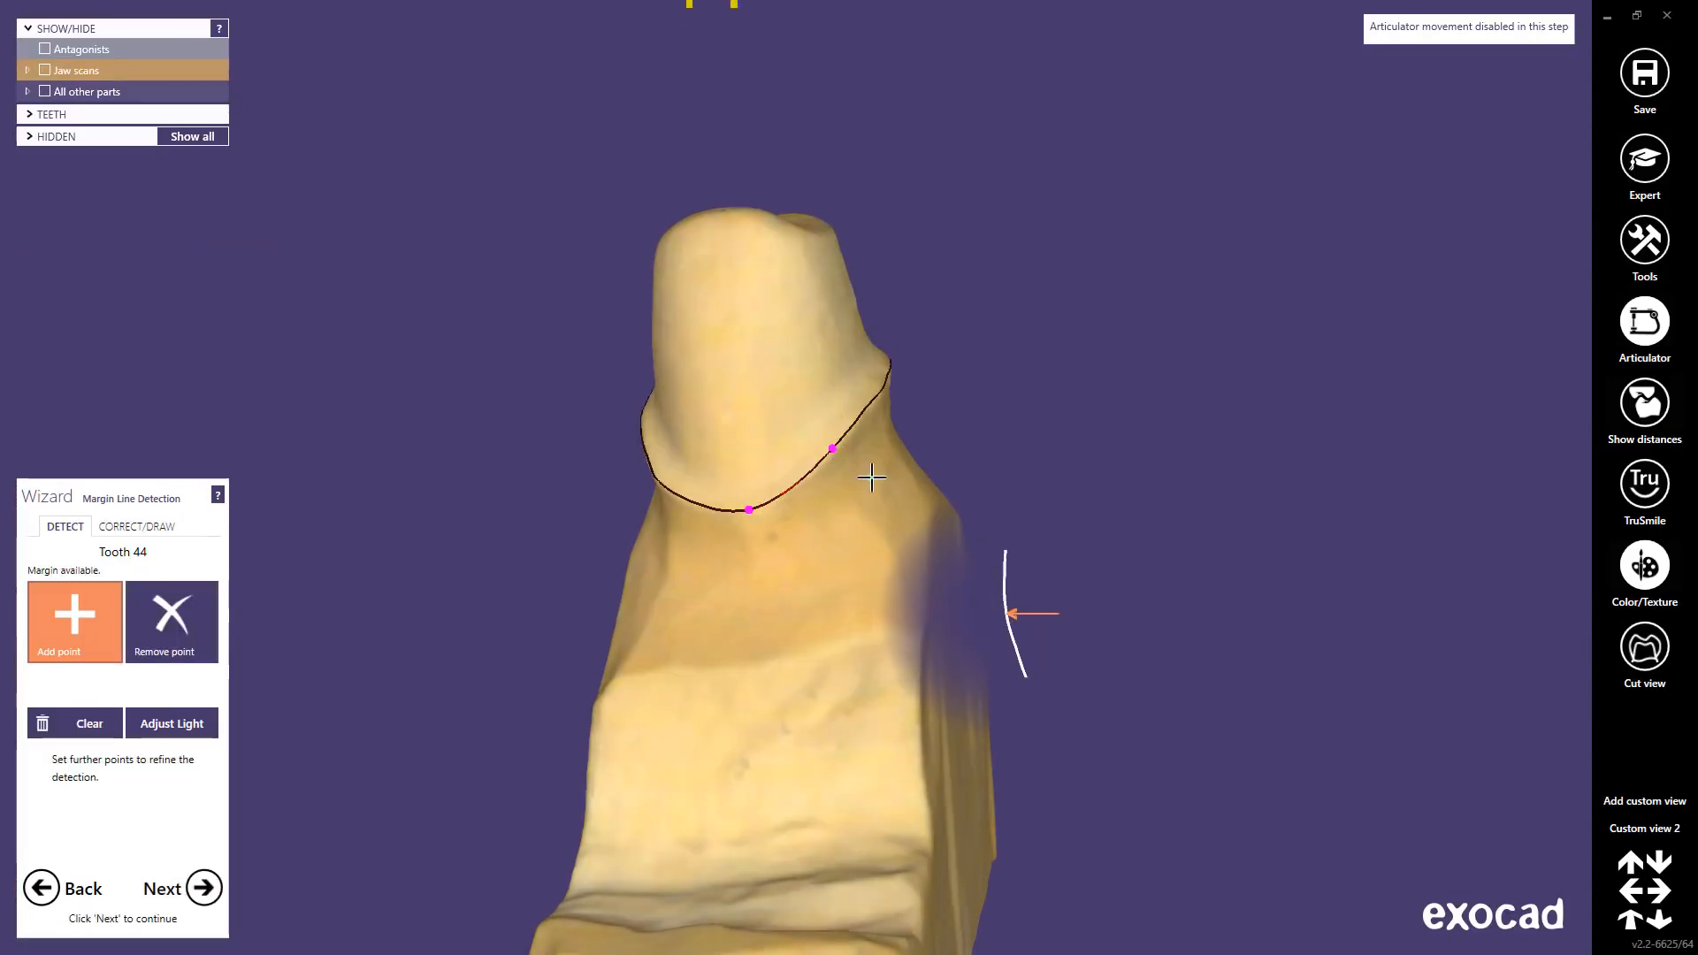
key(ctrl+z)
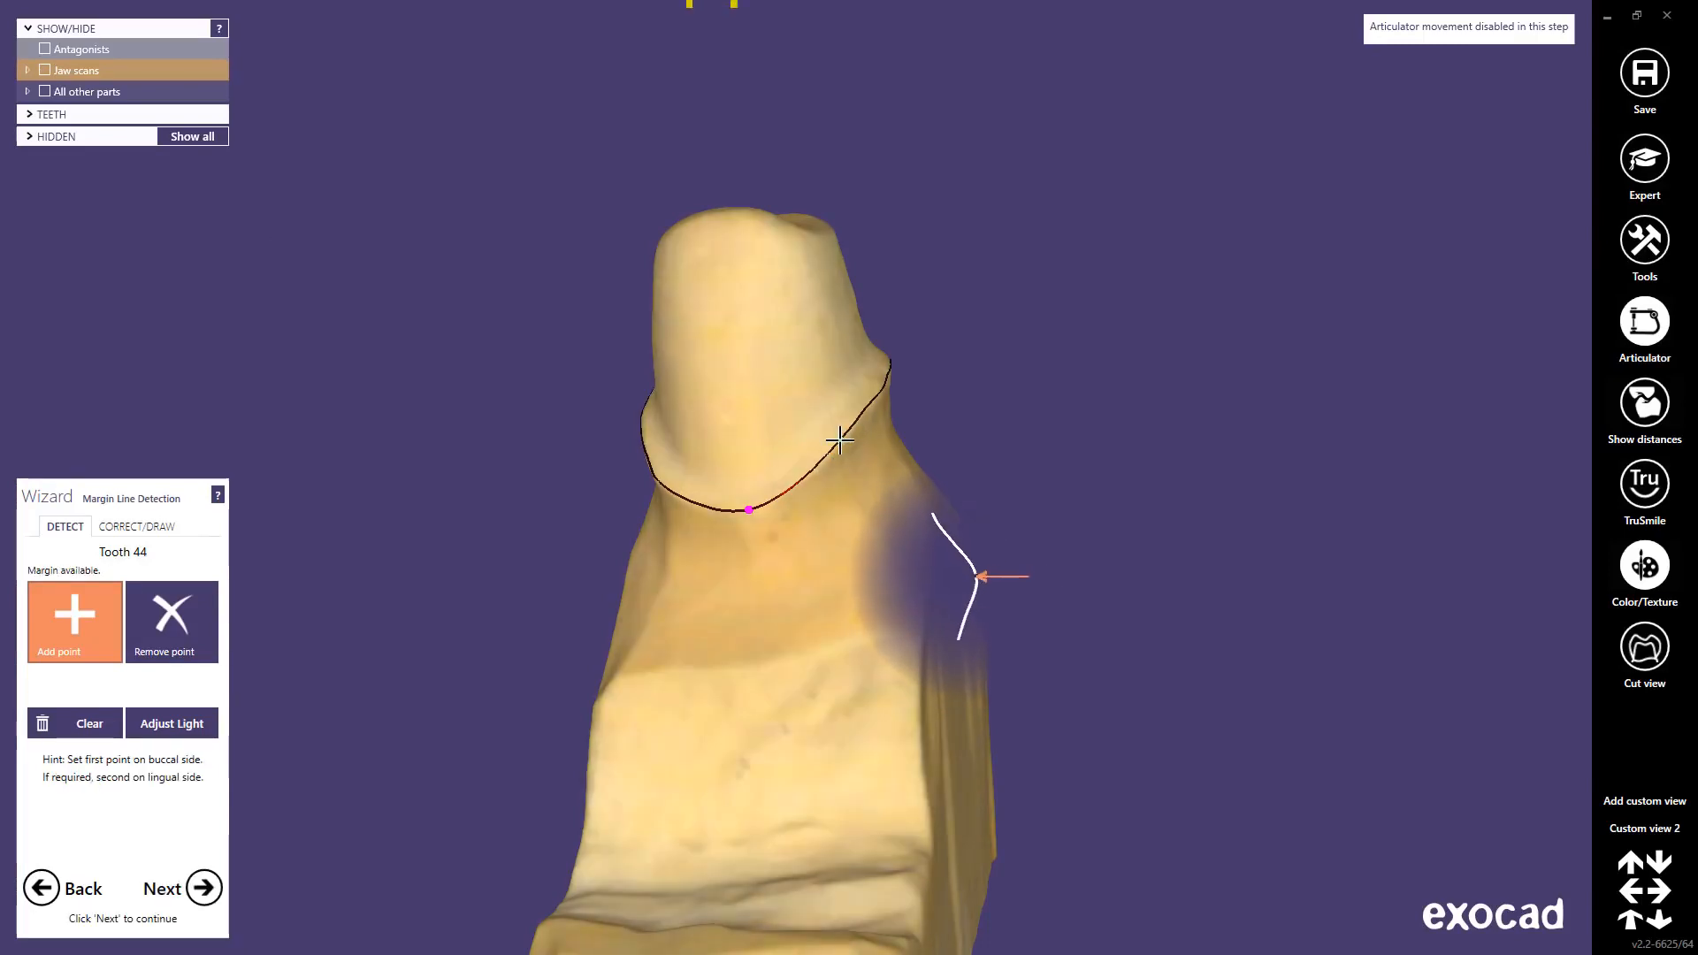
click(839, 439)
click(826, 459)
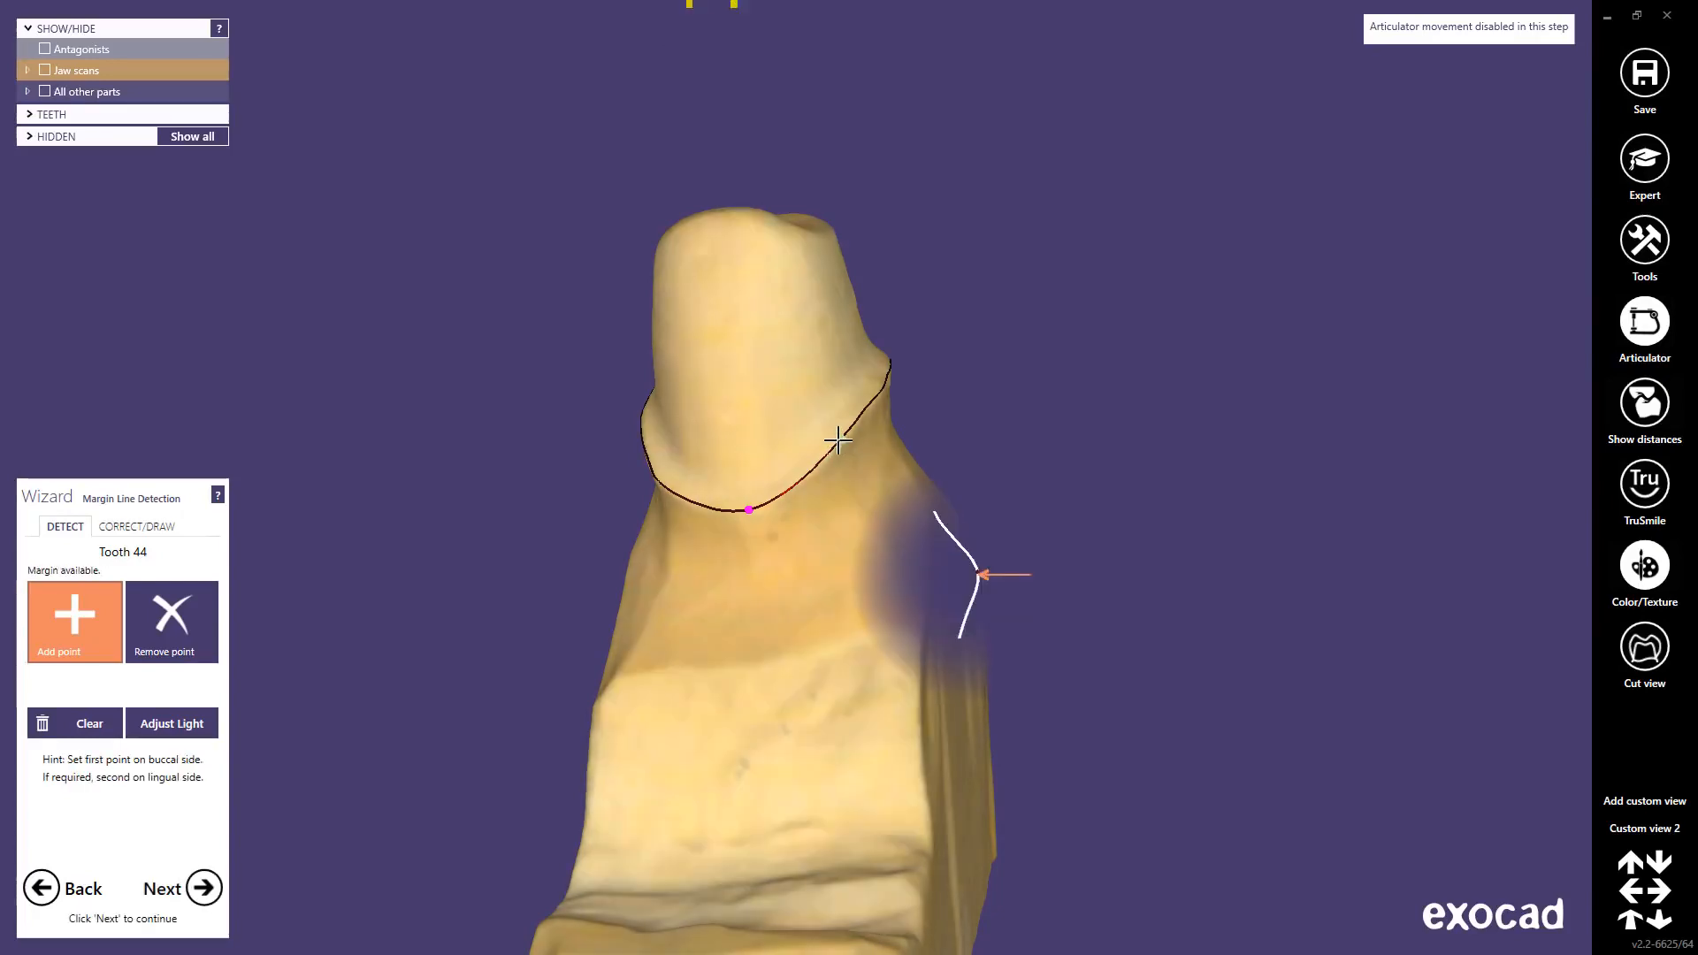
right_drag(775, 493, 777, 492)
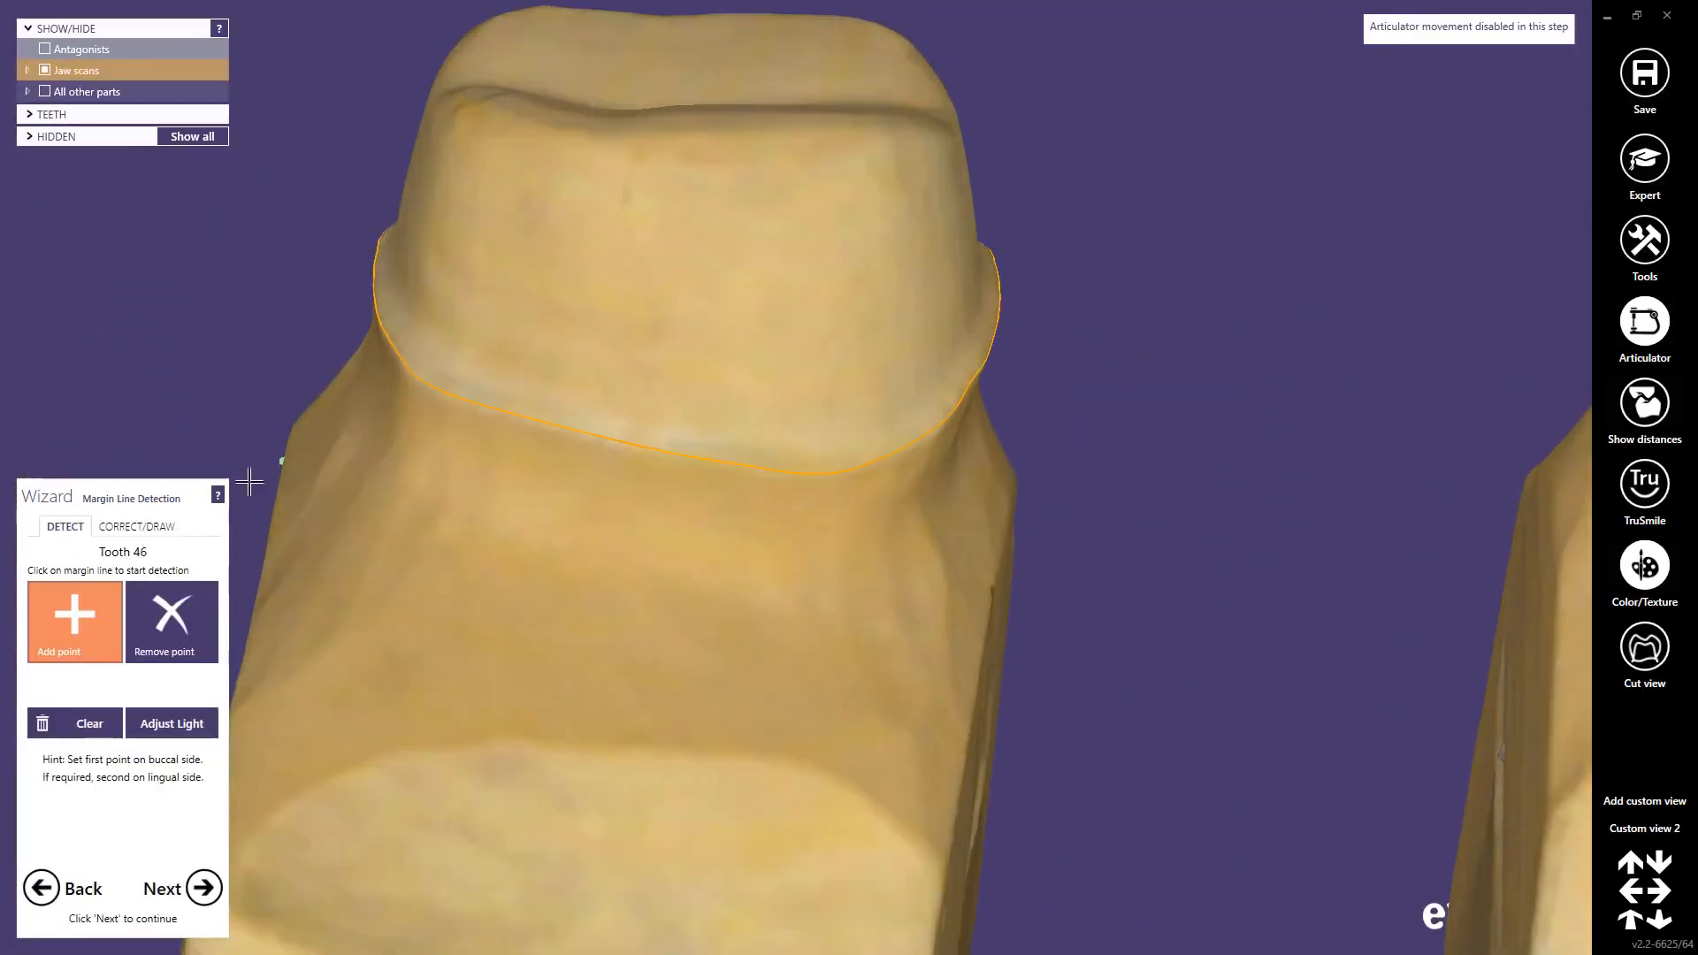
Step: Clear tooth 46's margin and place two new margin points on its preparation
click(98, 722)
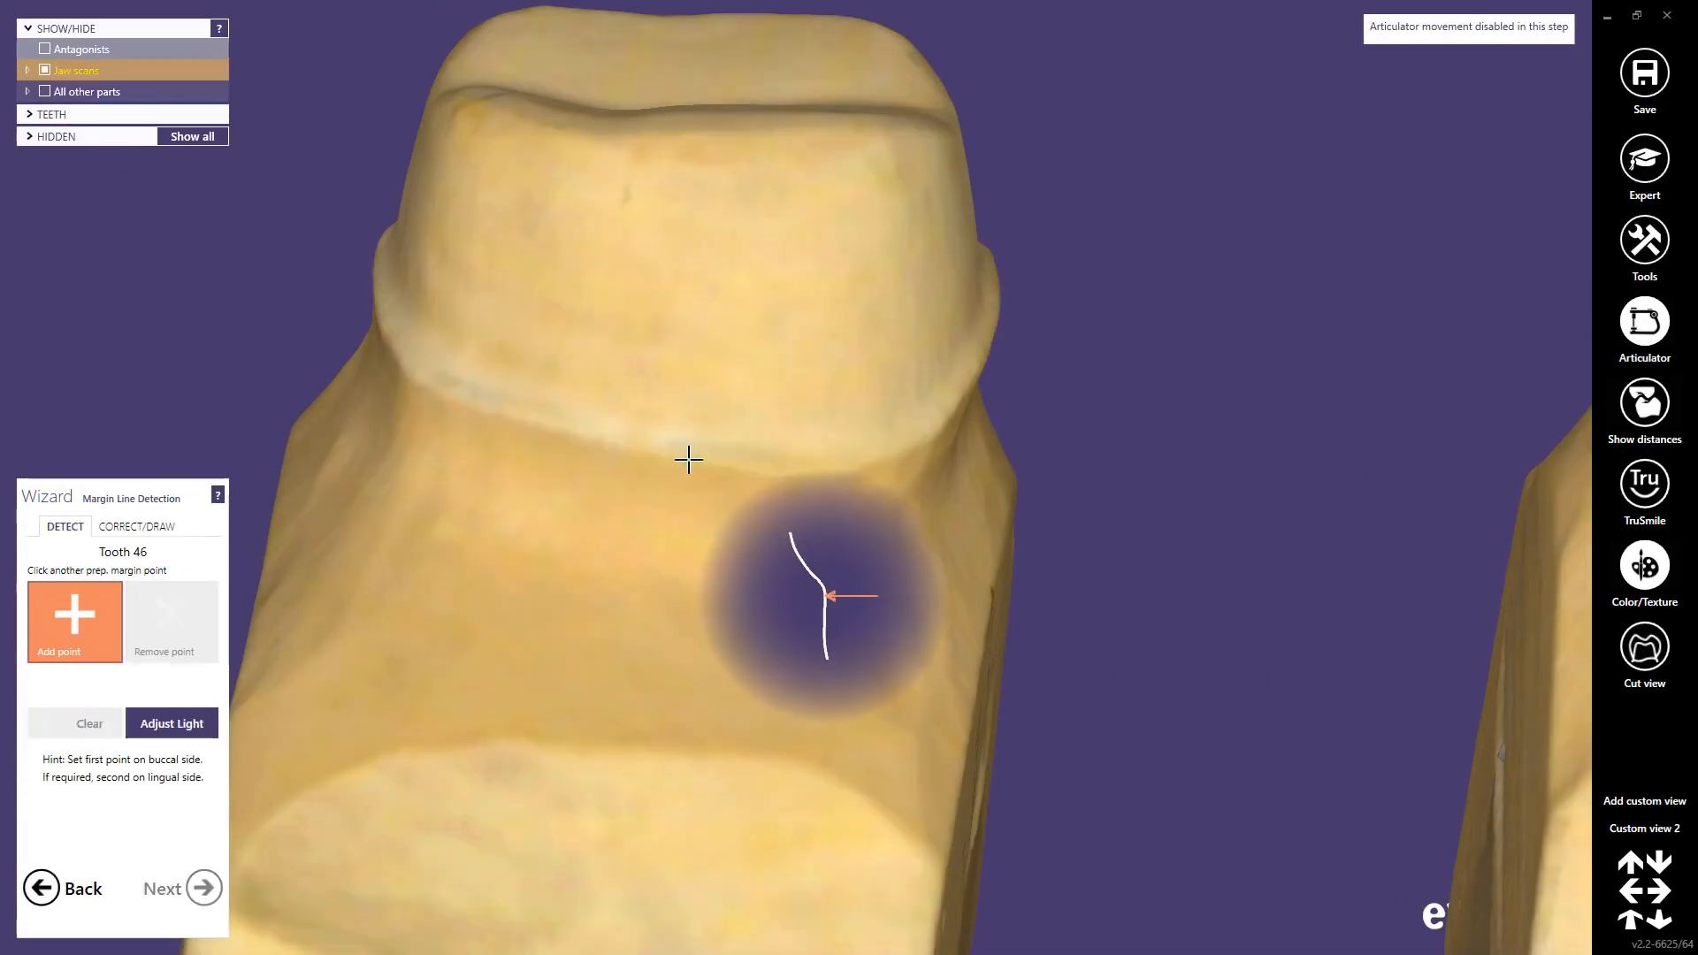
click(687, 462)
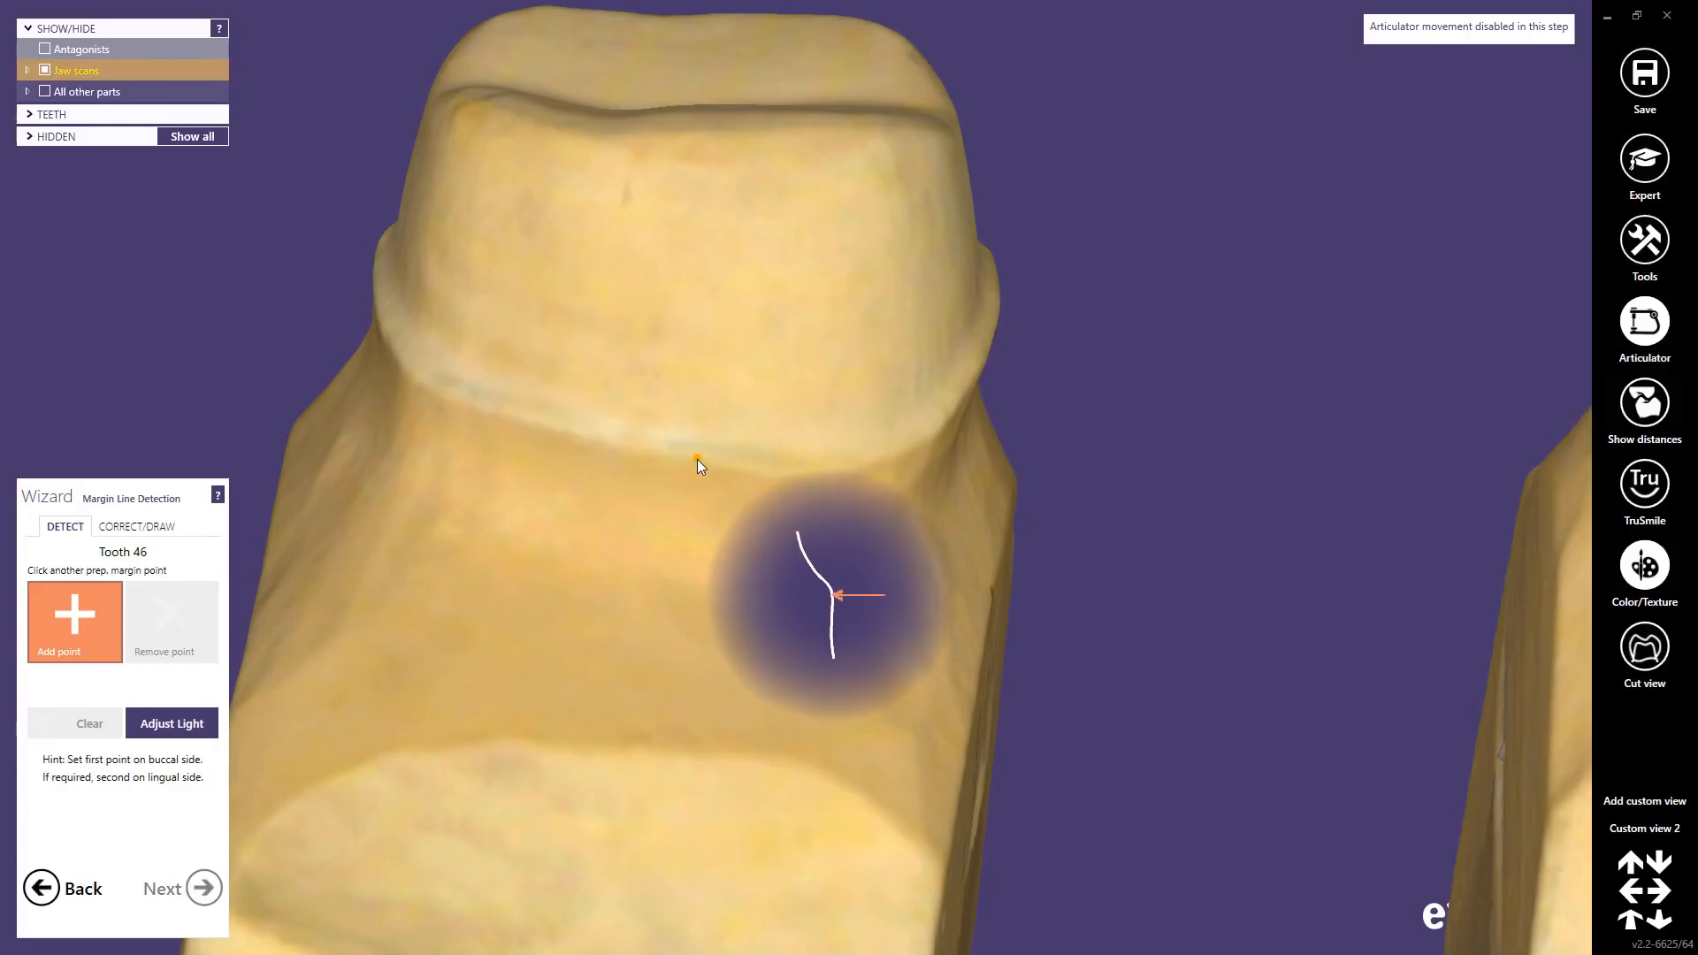
click(697, 459)
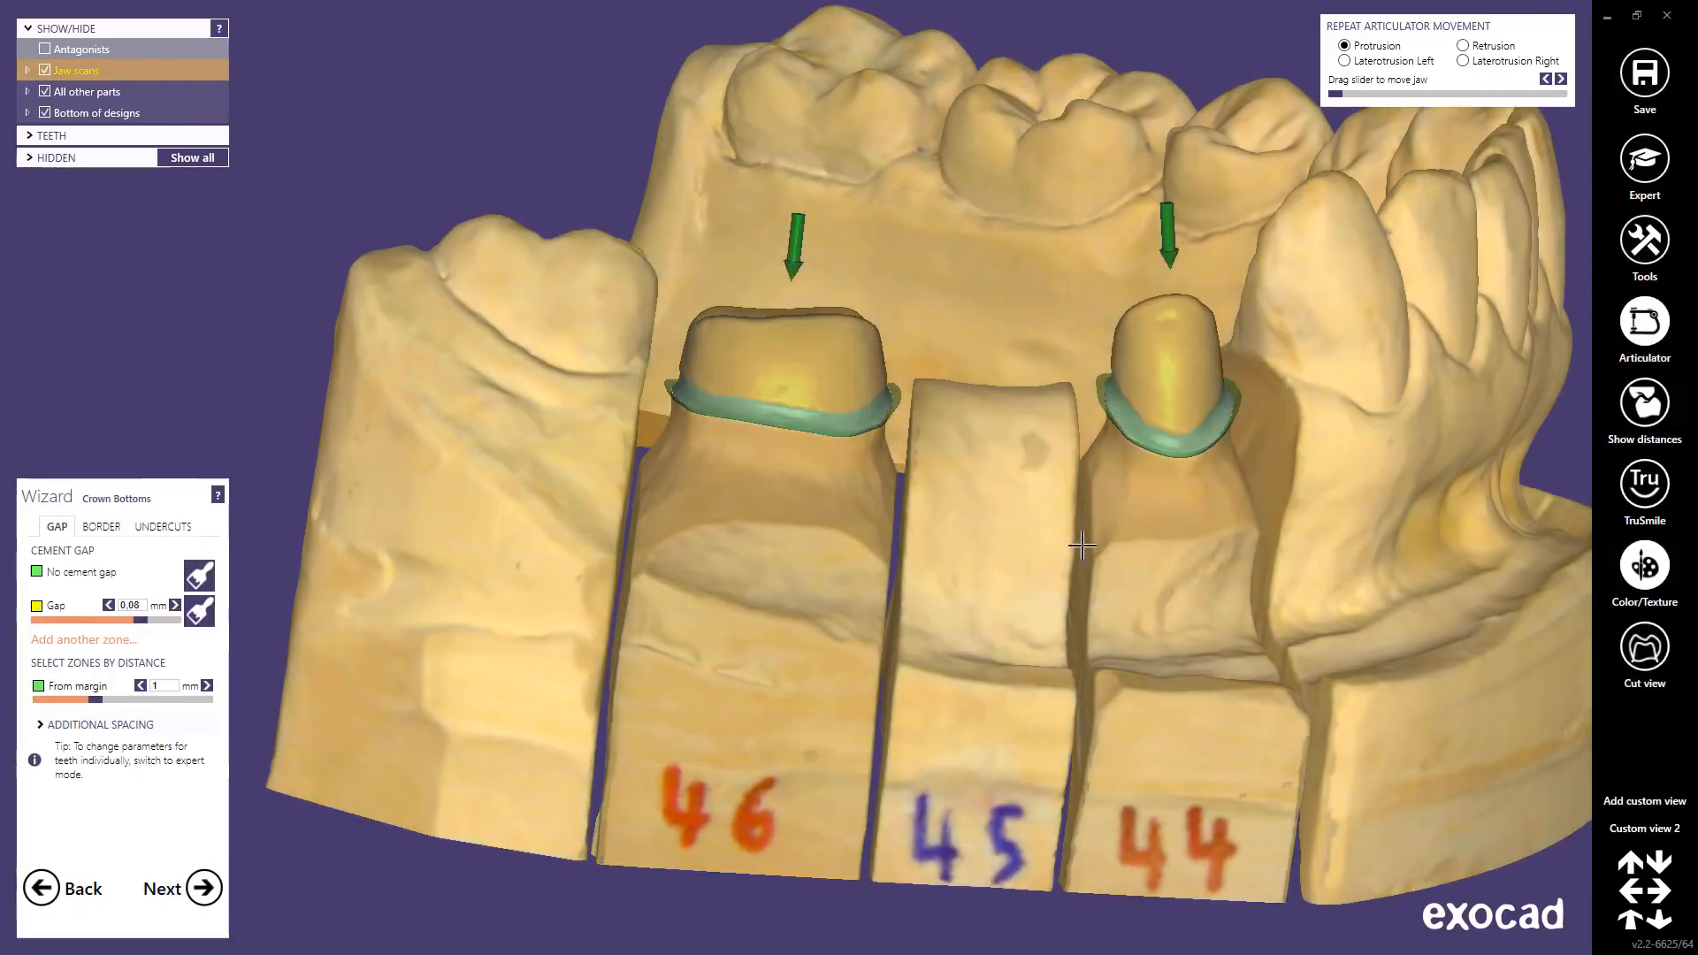
Step: Briefly show the upper jaw over the preparations, hide it again, and zoom out
click(1626, 836)
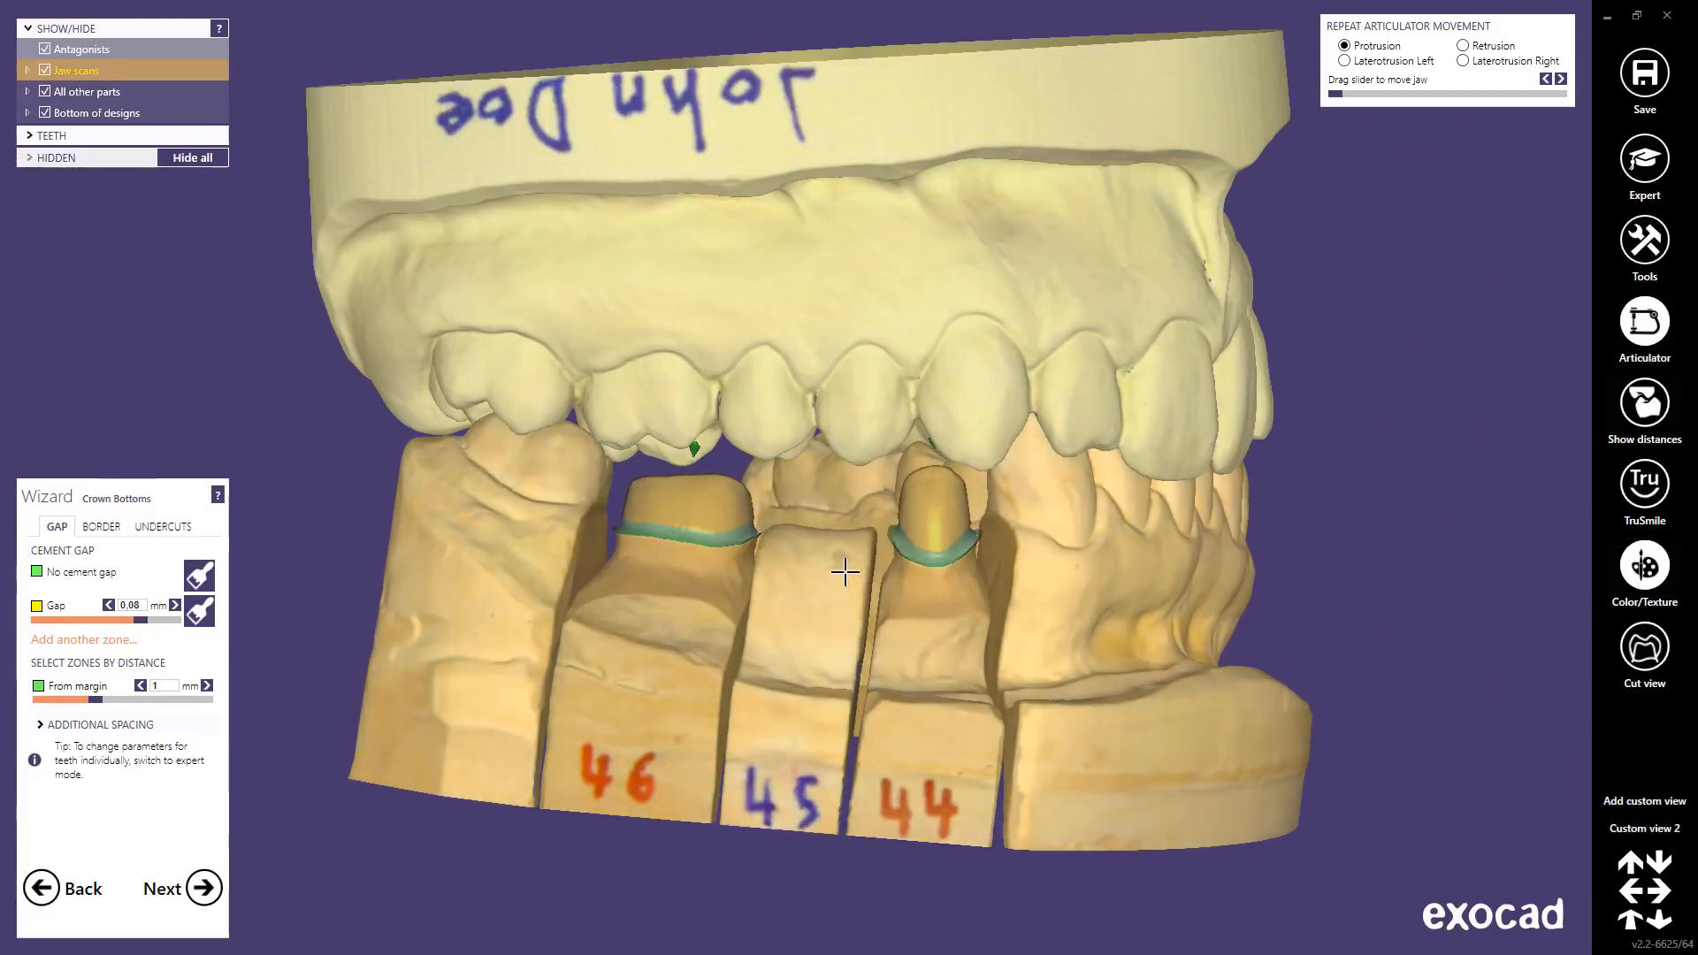
key(a)
scroll(839, 572, down, 12)
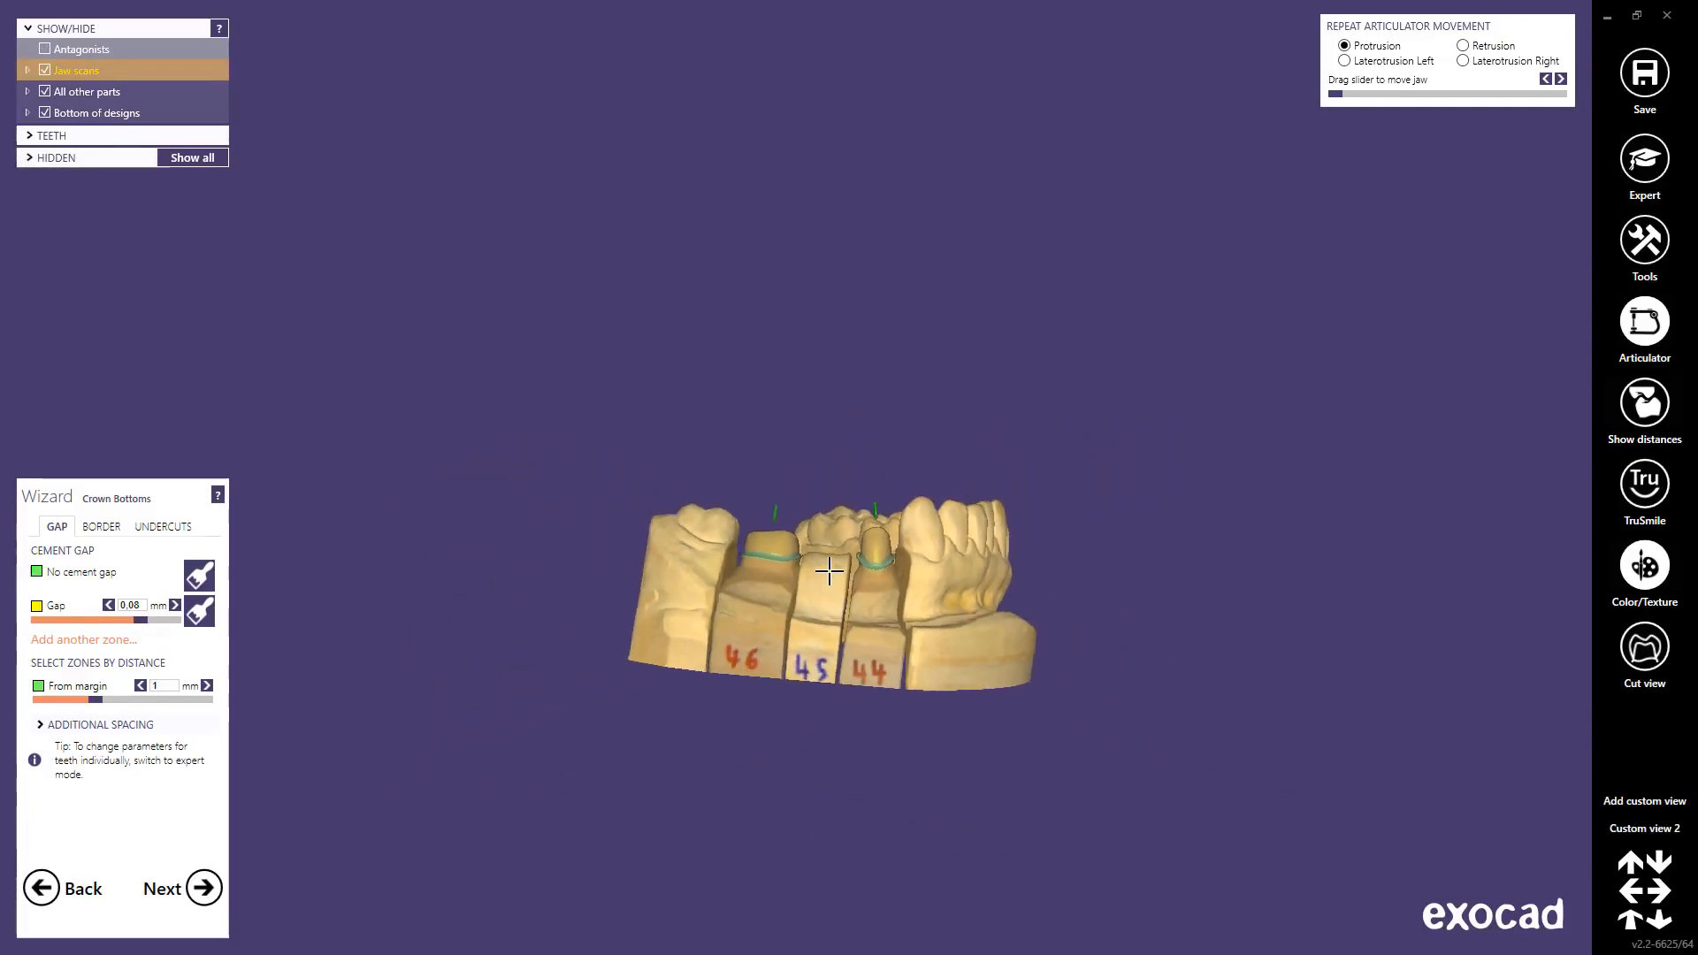
middle_drag(829, 572, 939, 433)
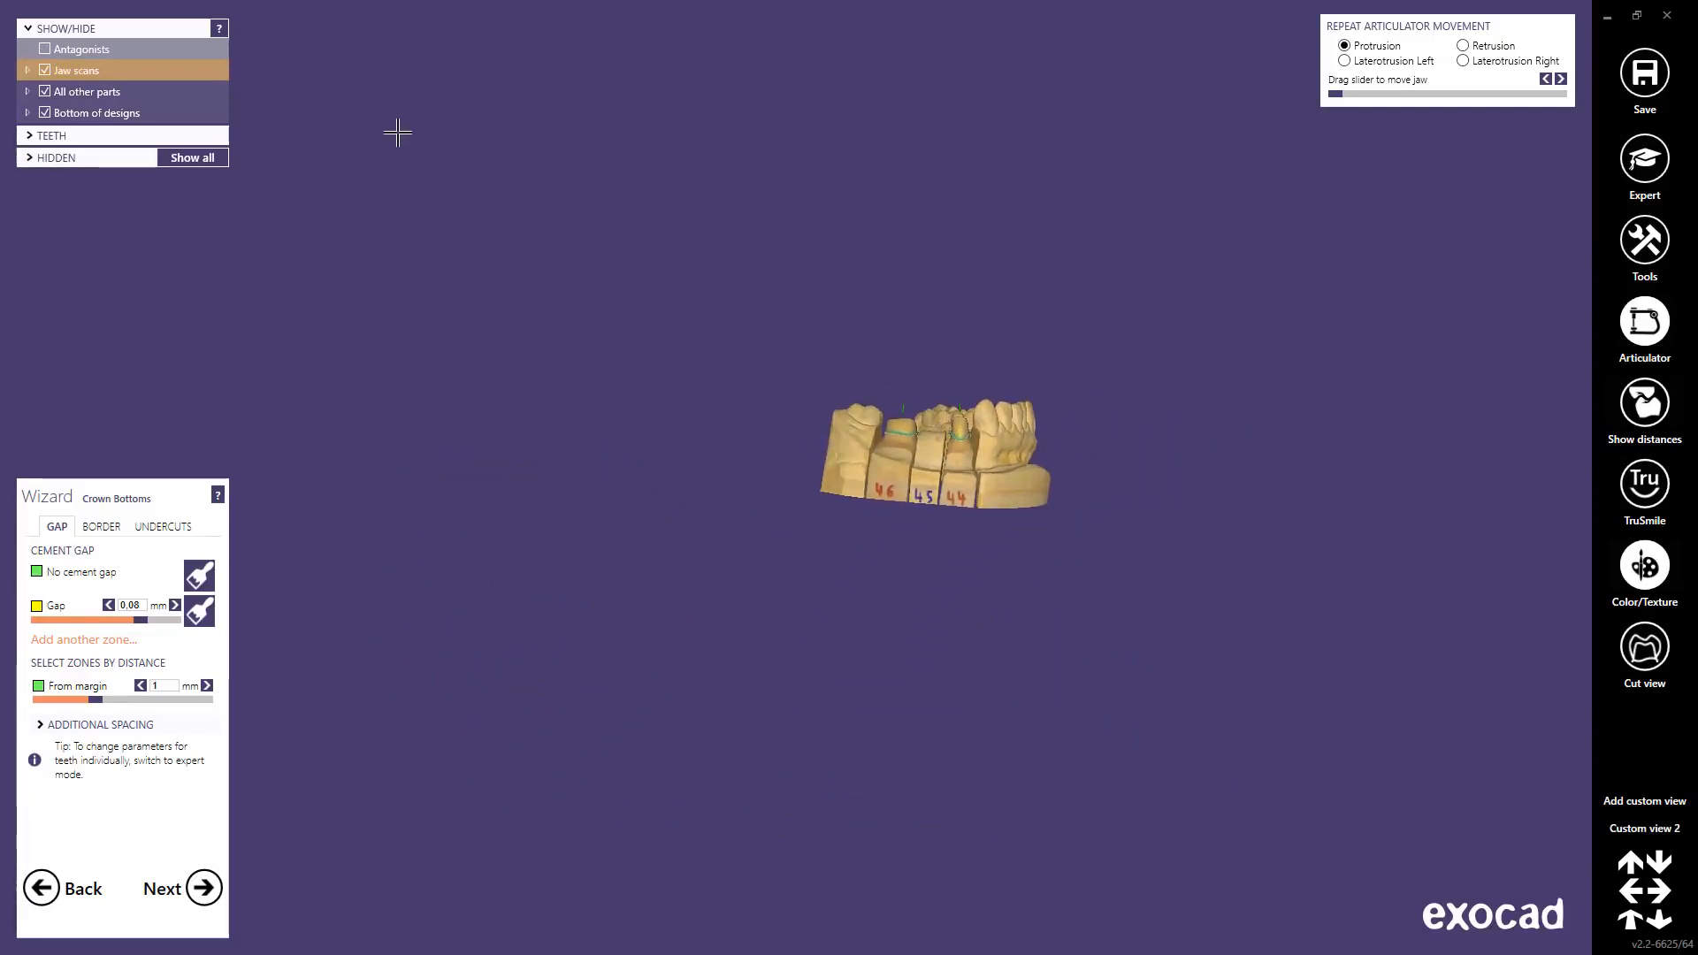
Step: Expand the Jaw scans list and bring up Rotate view choices for Jaw scan (44-46)
click(44, 70)
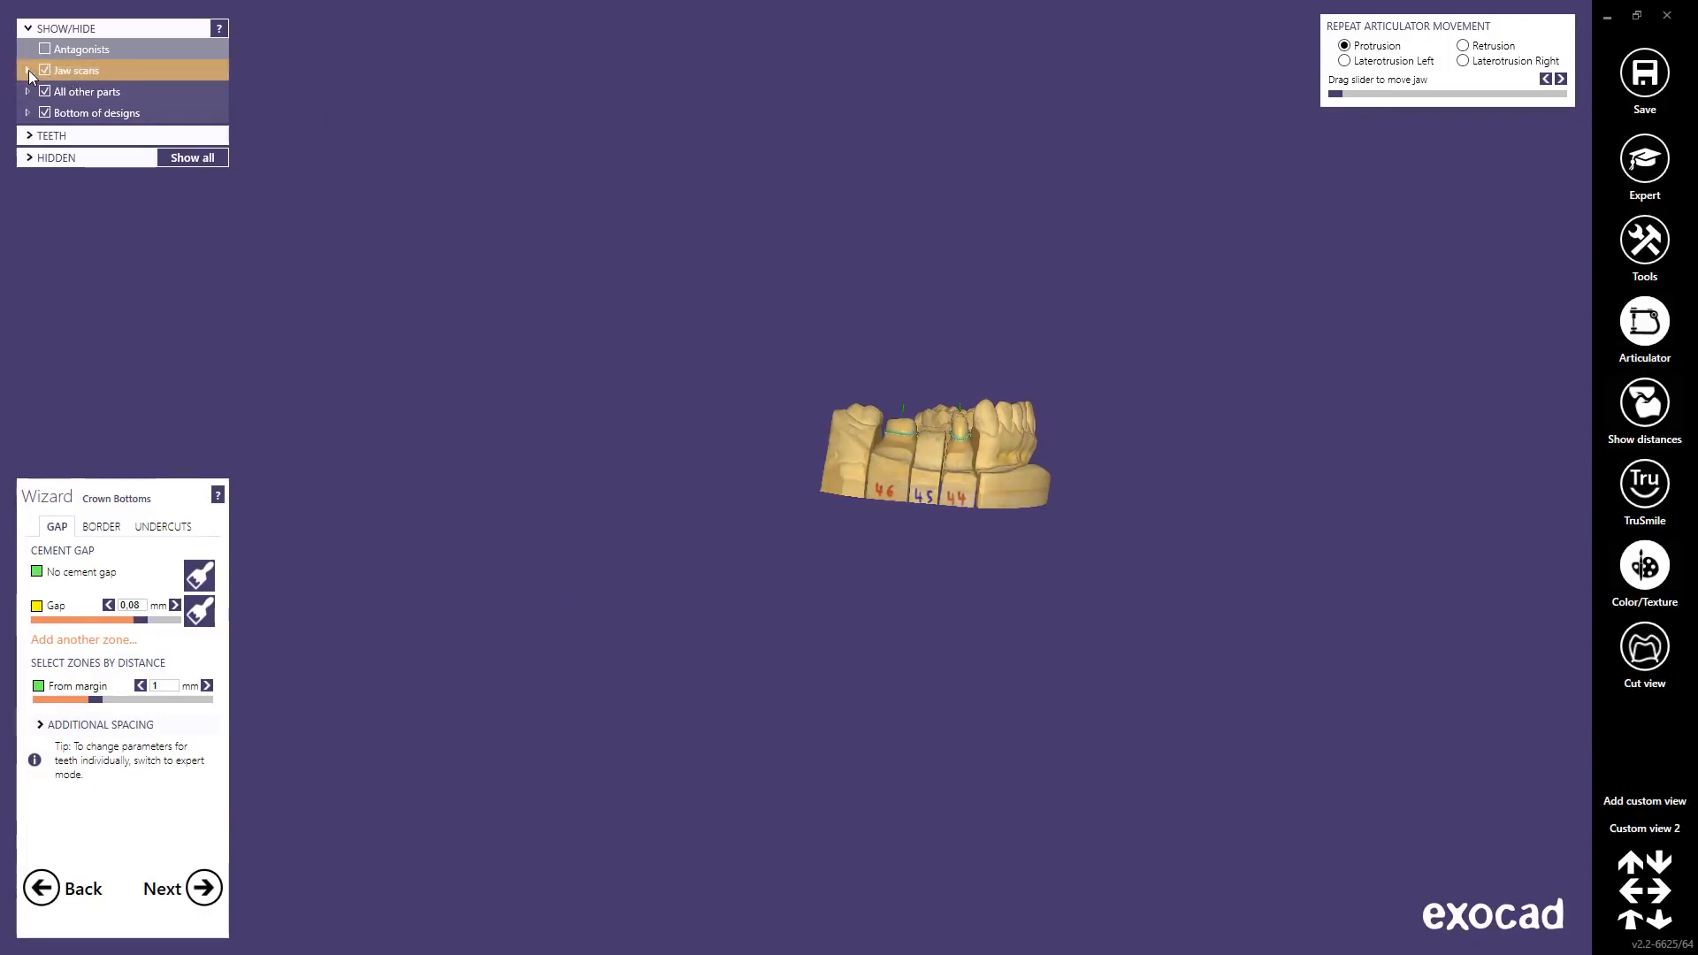
click(28, 70)
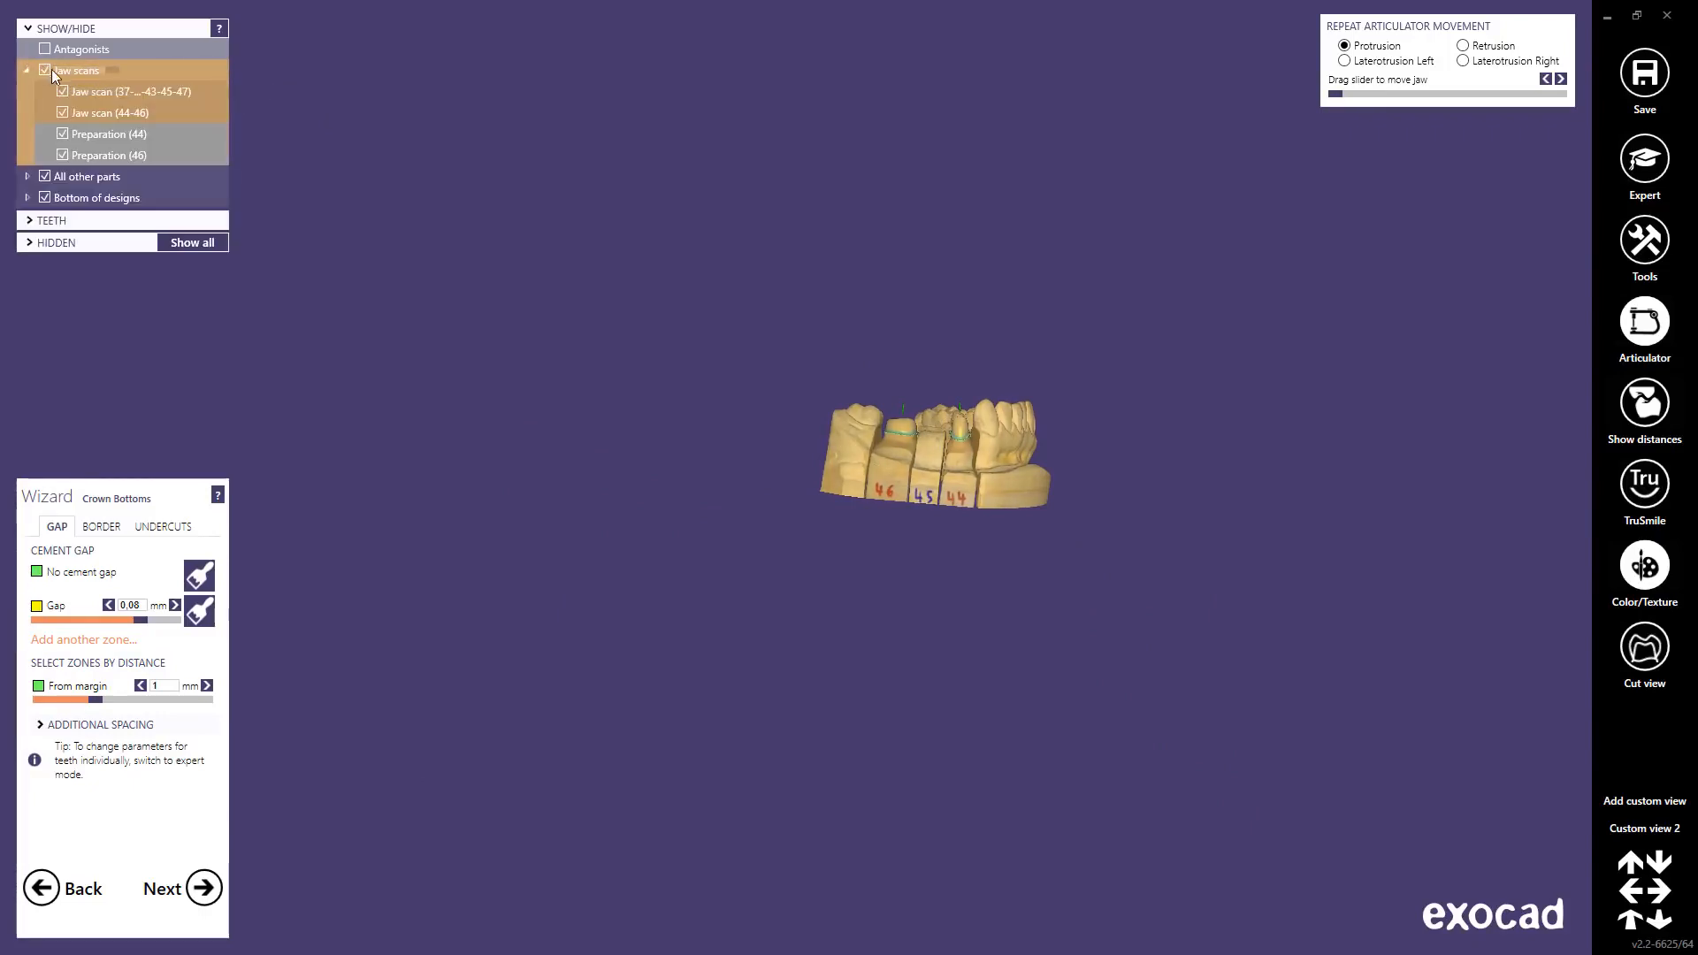
right_click(92, 111)
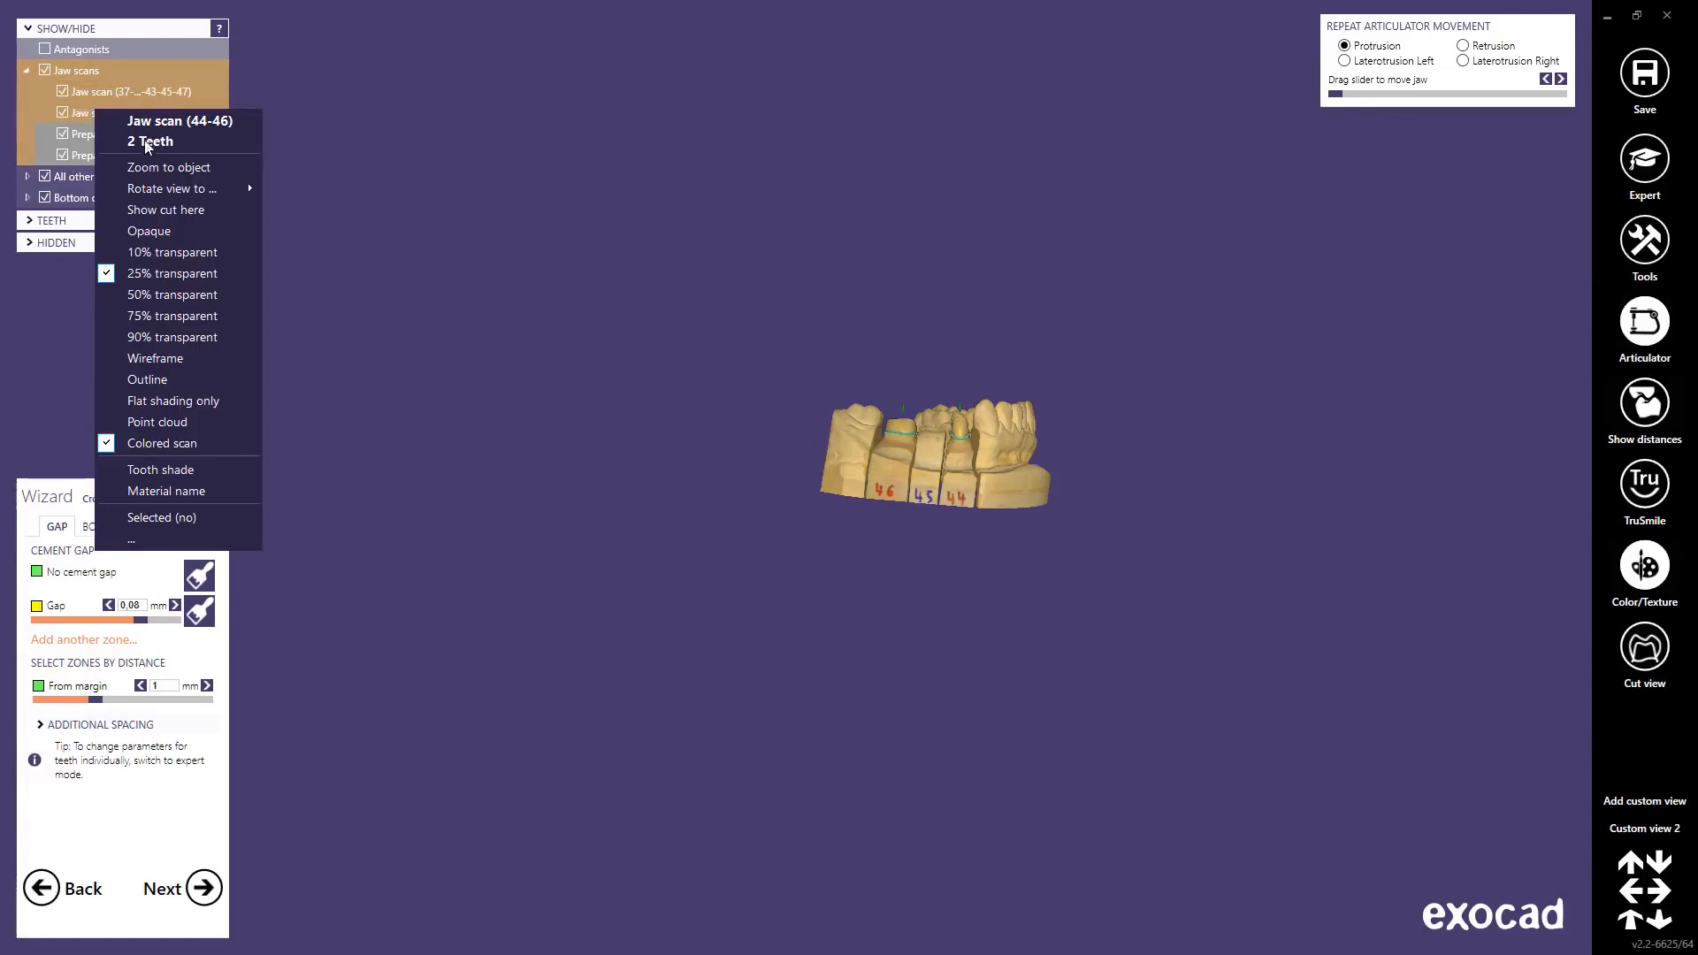
mouse_move(170, 187)
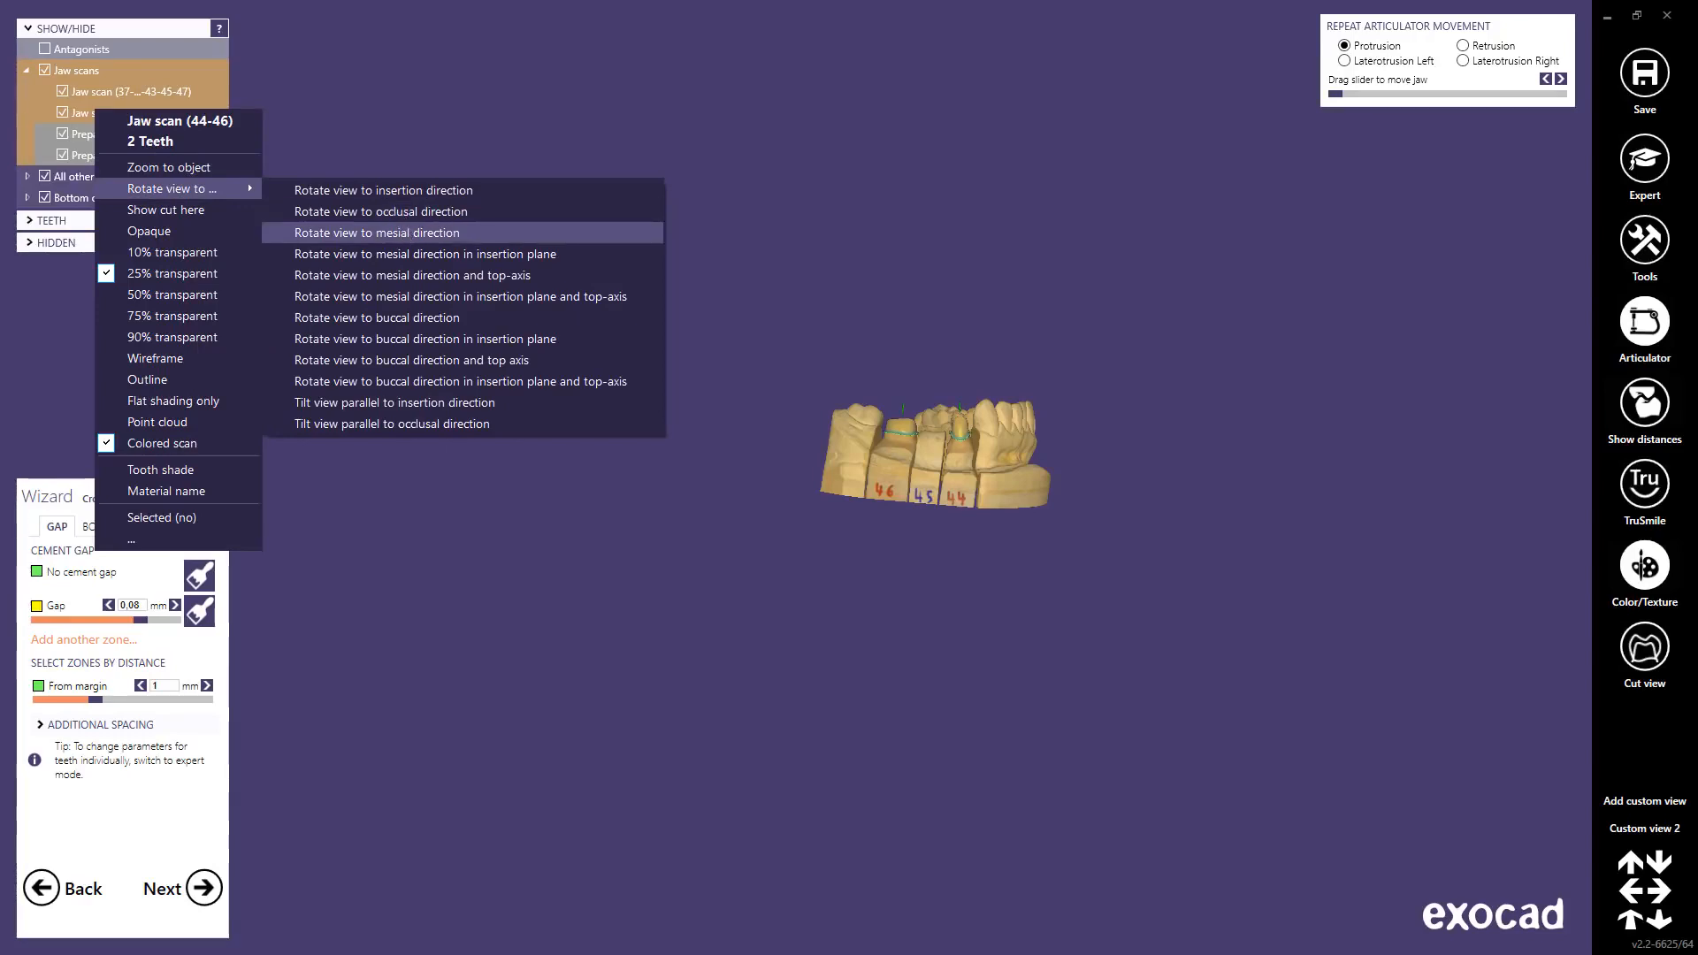
Step: View Jaw scan (44-46) from the occlusal side and recenter the model
click(417, 213)
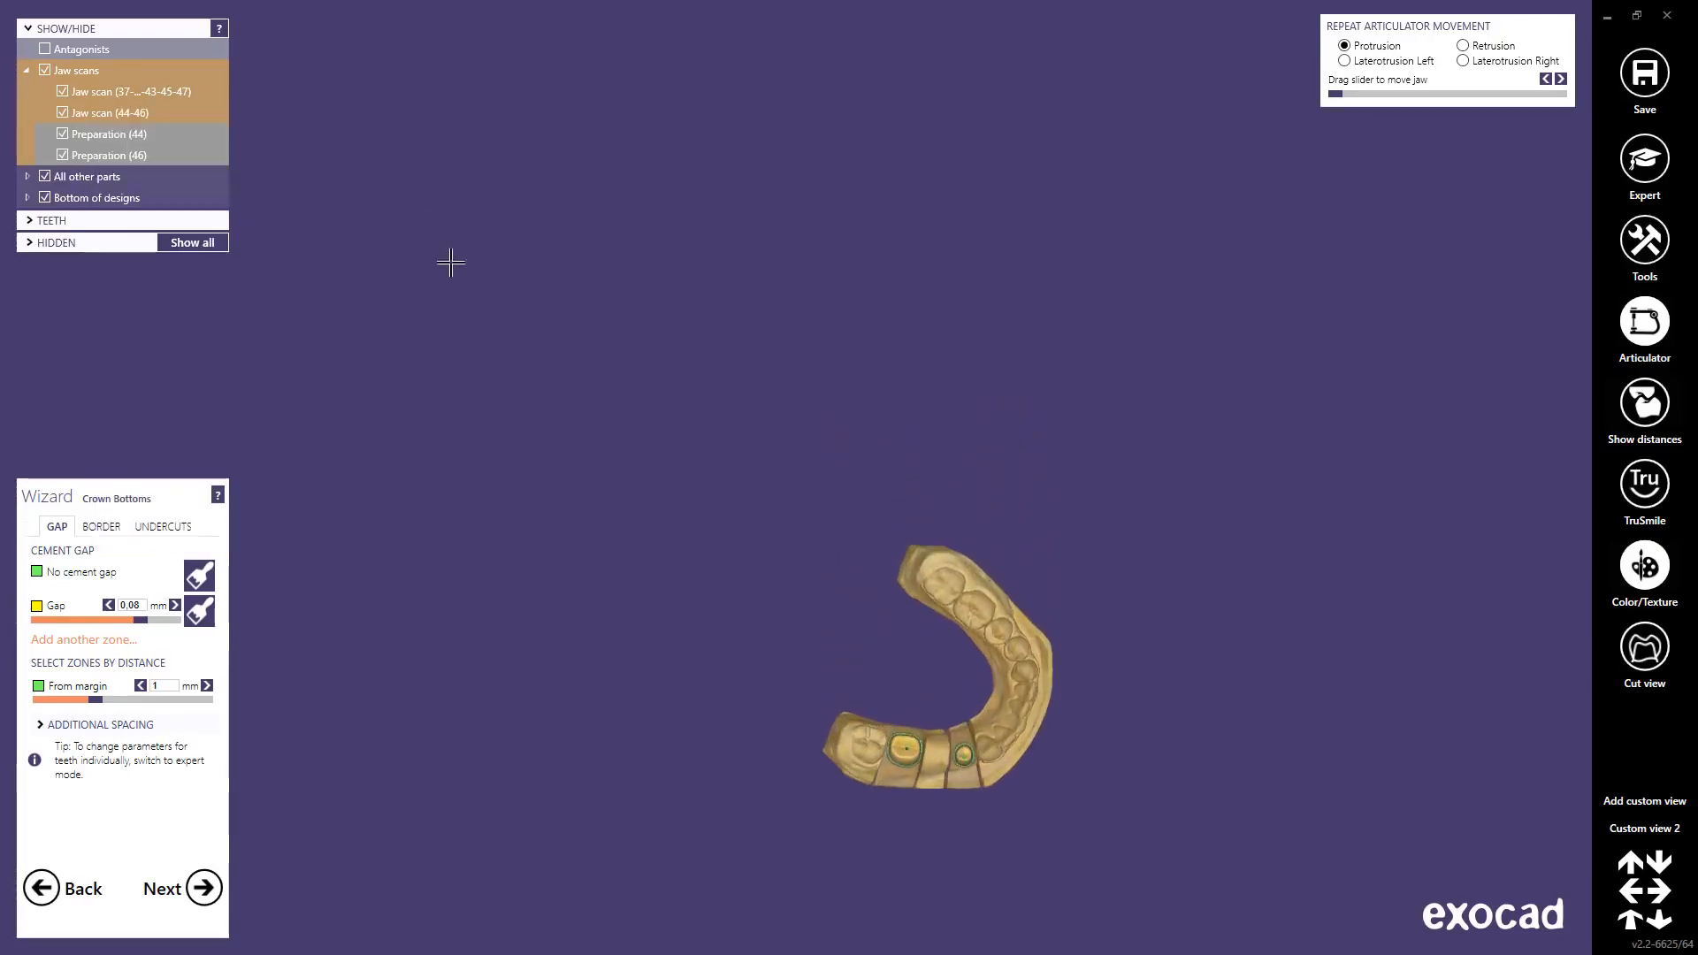
middle_drag(932, 697, 883, 493)
scroll(886, 493, up, 8)
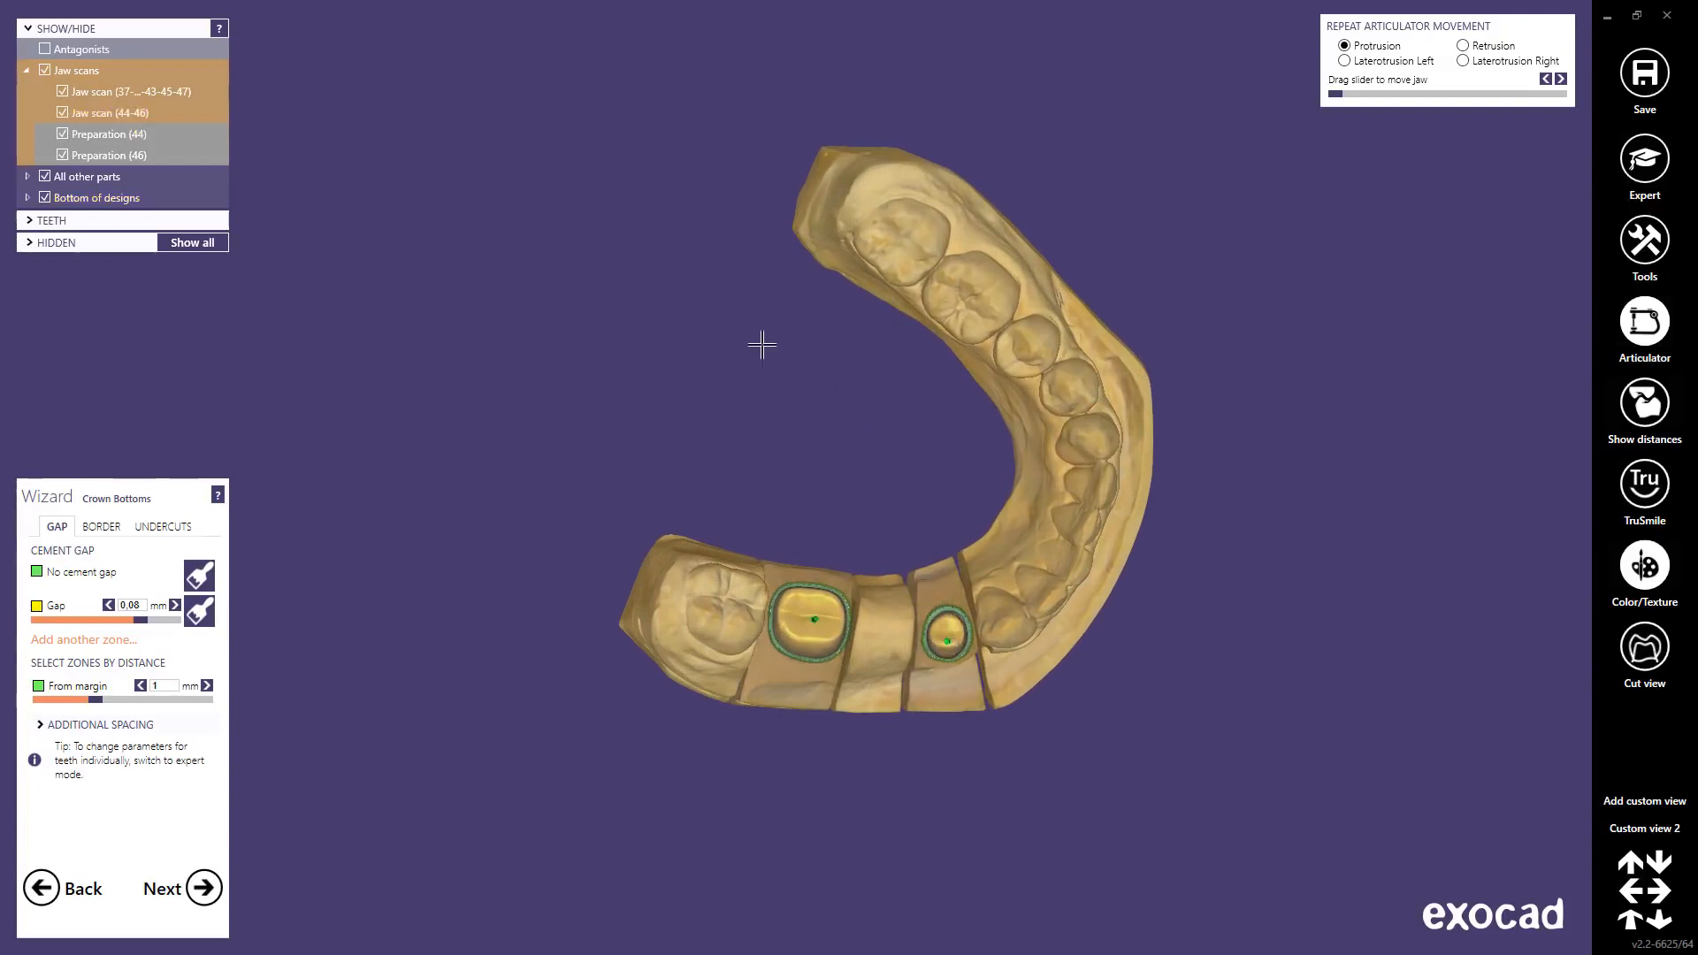
Step: Look along preparation 44's insertion direction
right_click(106, 133)
mouse_move(203, 218)
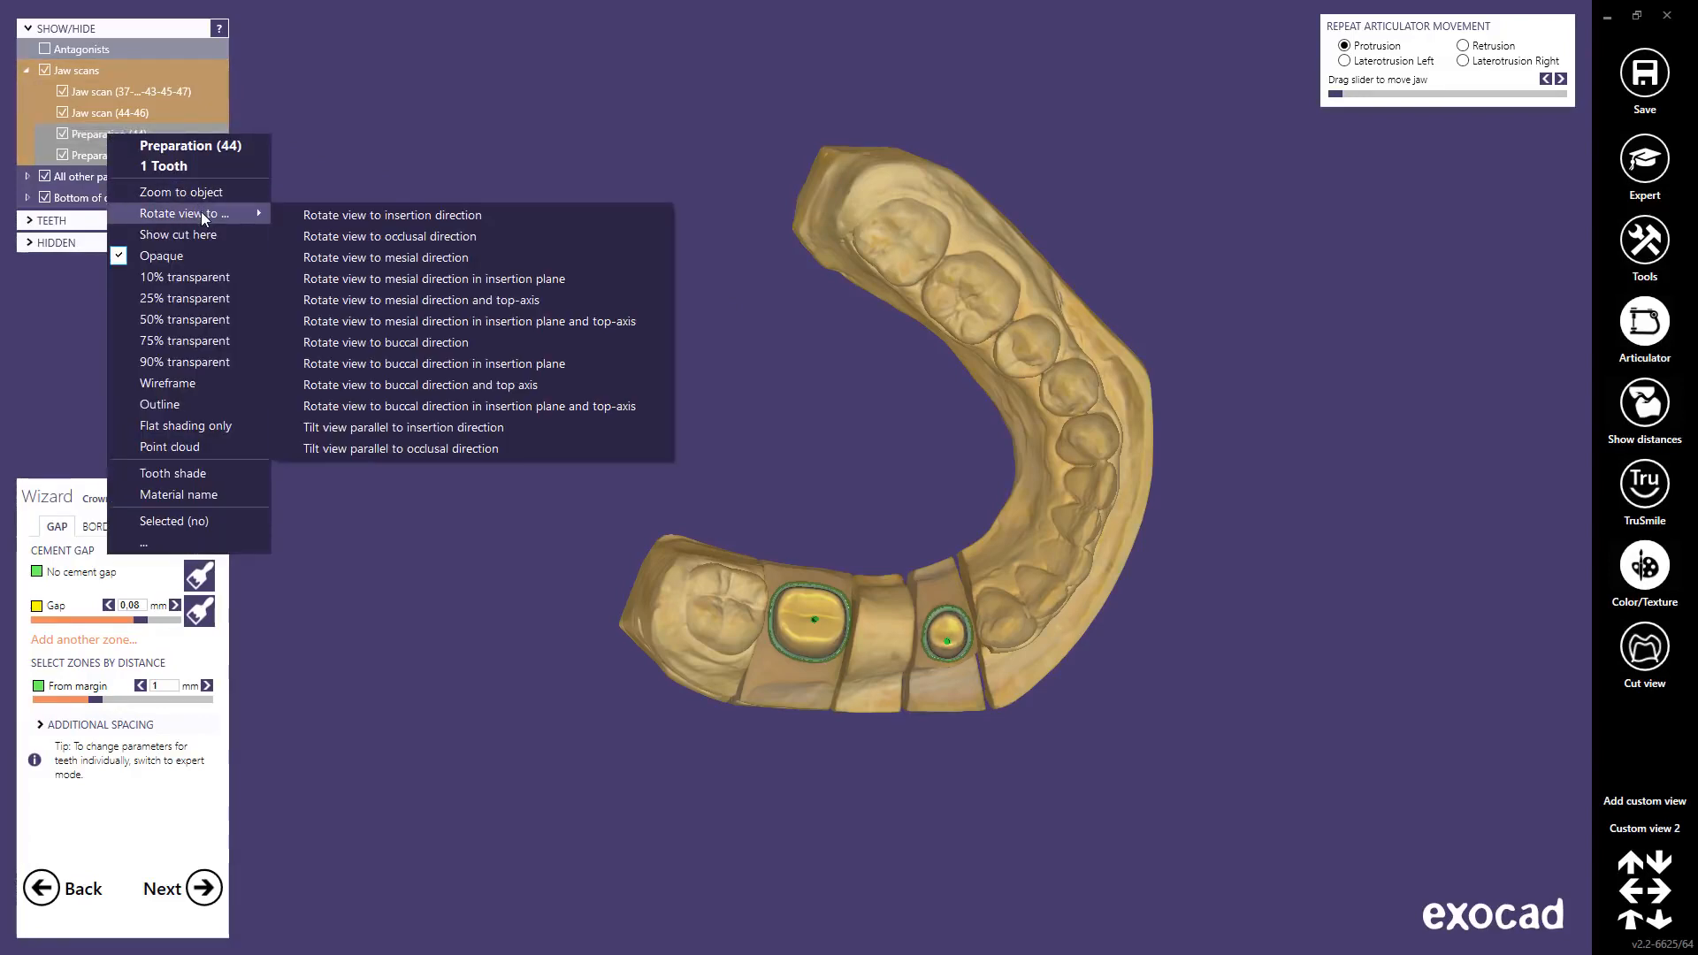
click(359, 218)
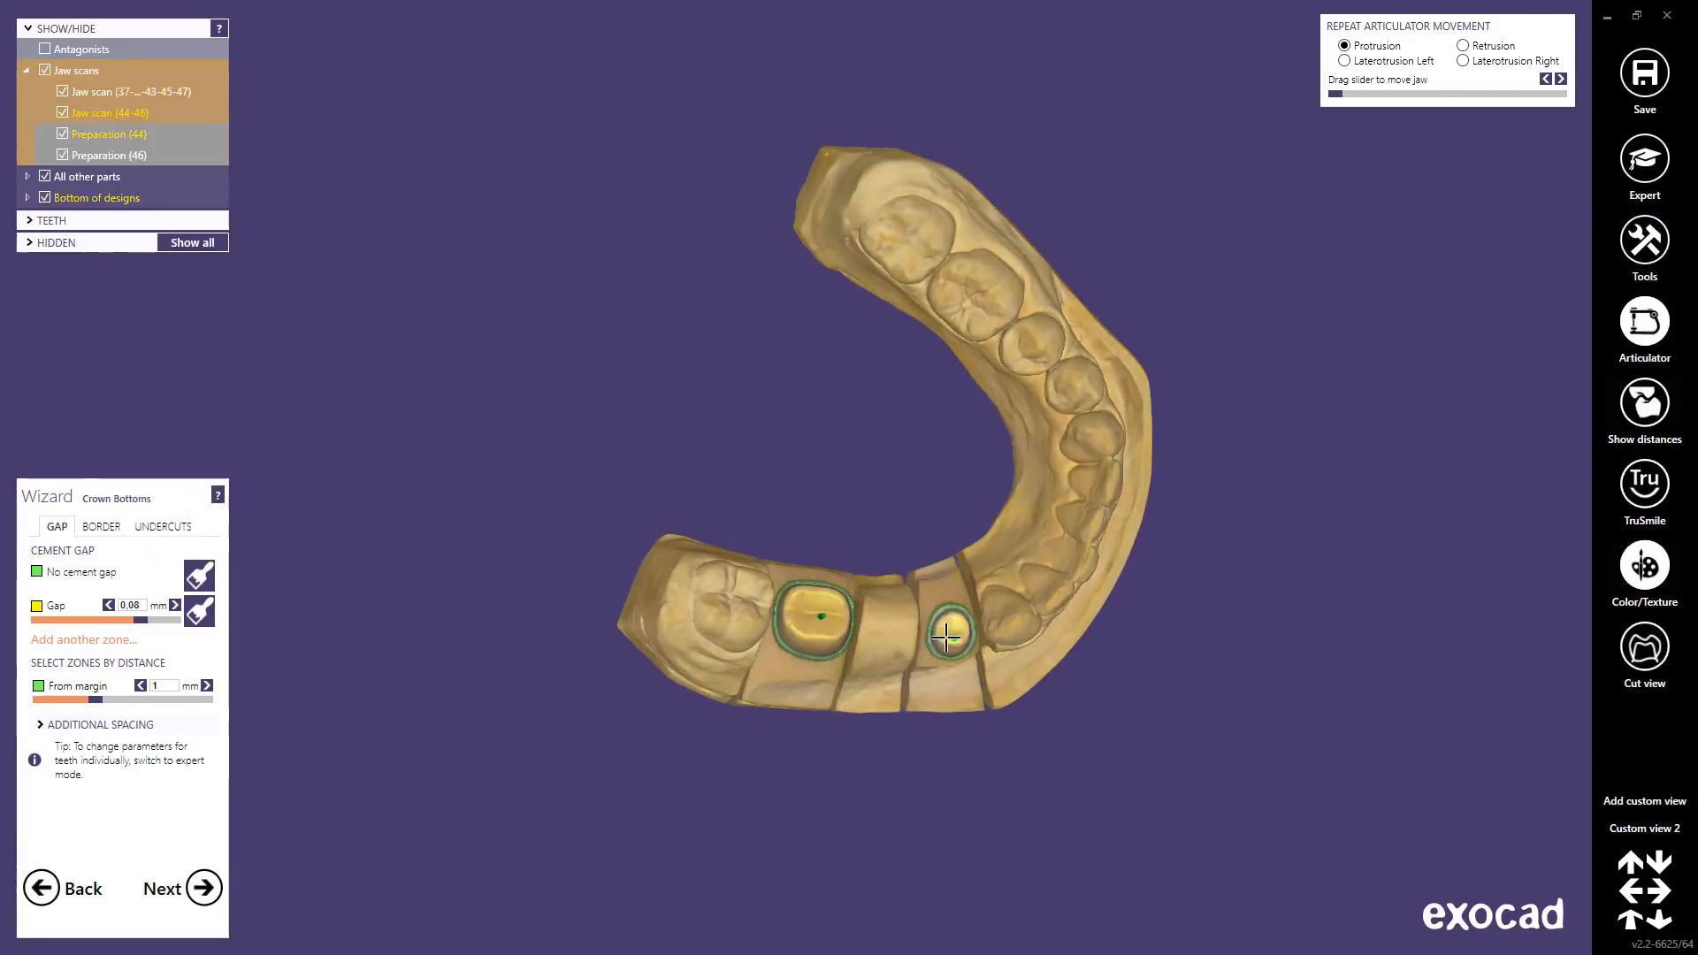
scroll(946, 635, up, 5)
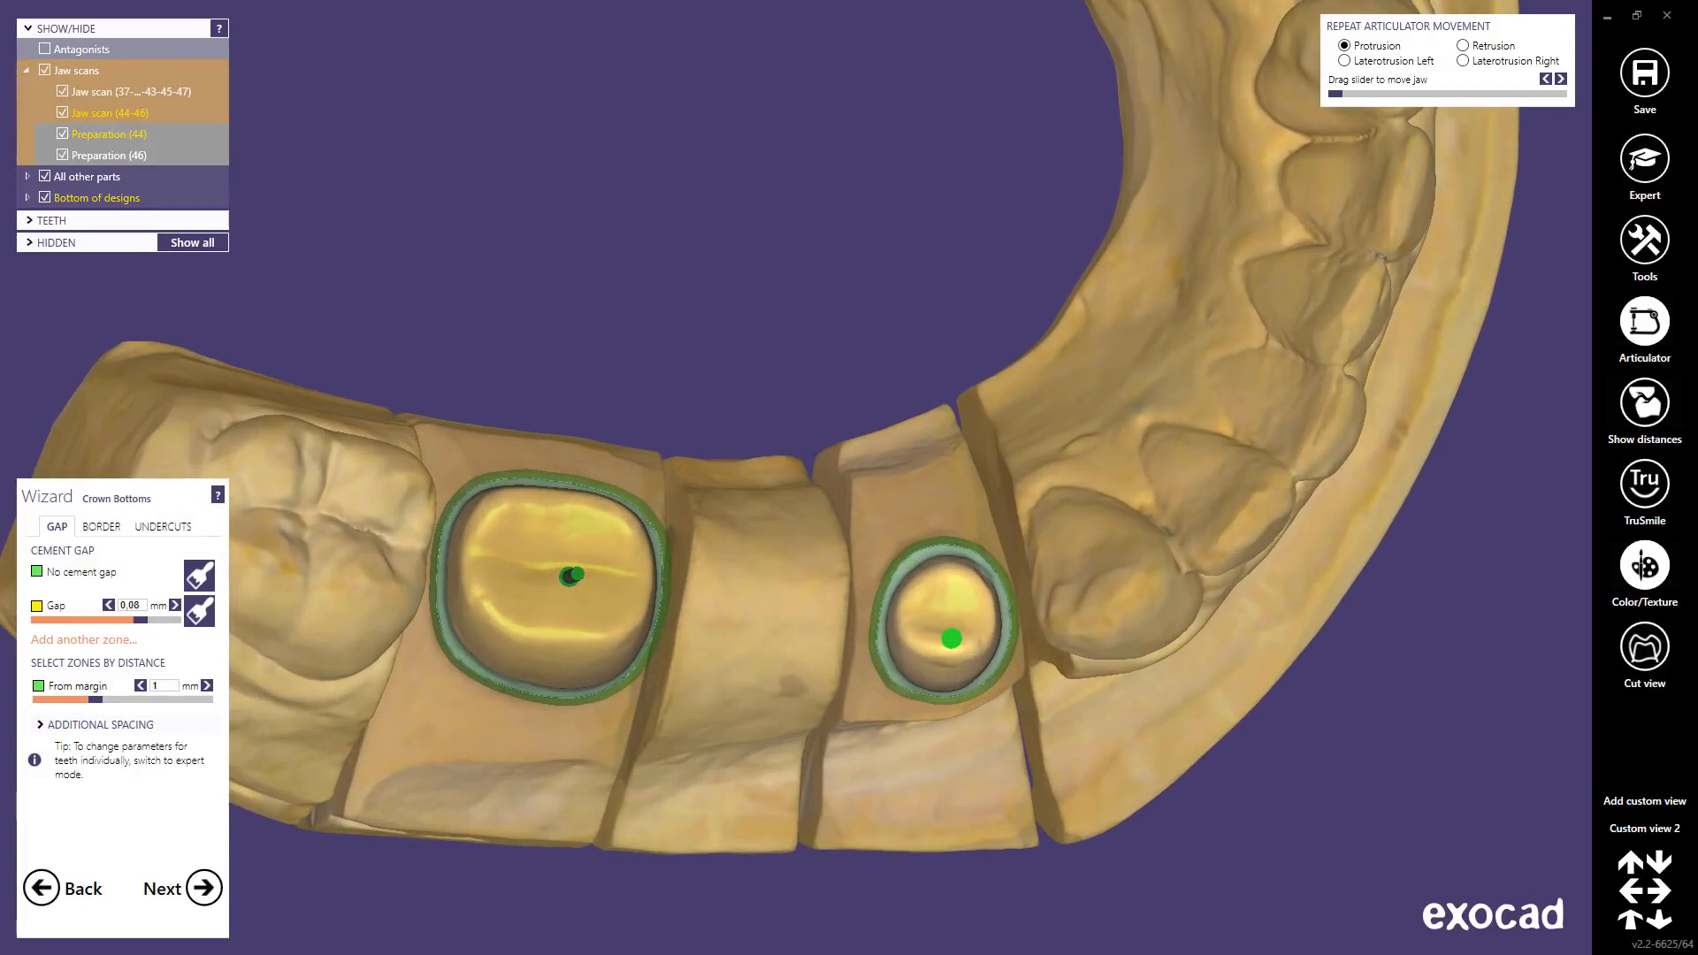
scroll(960, 637, down, 6)
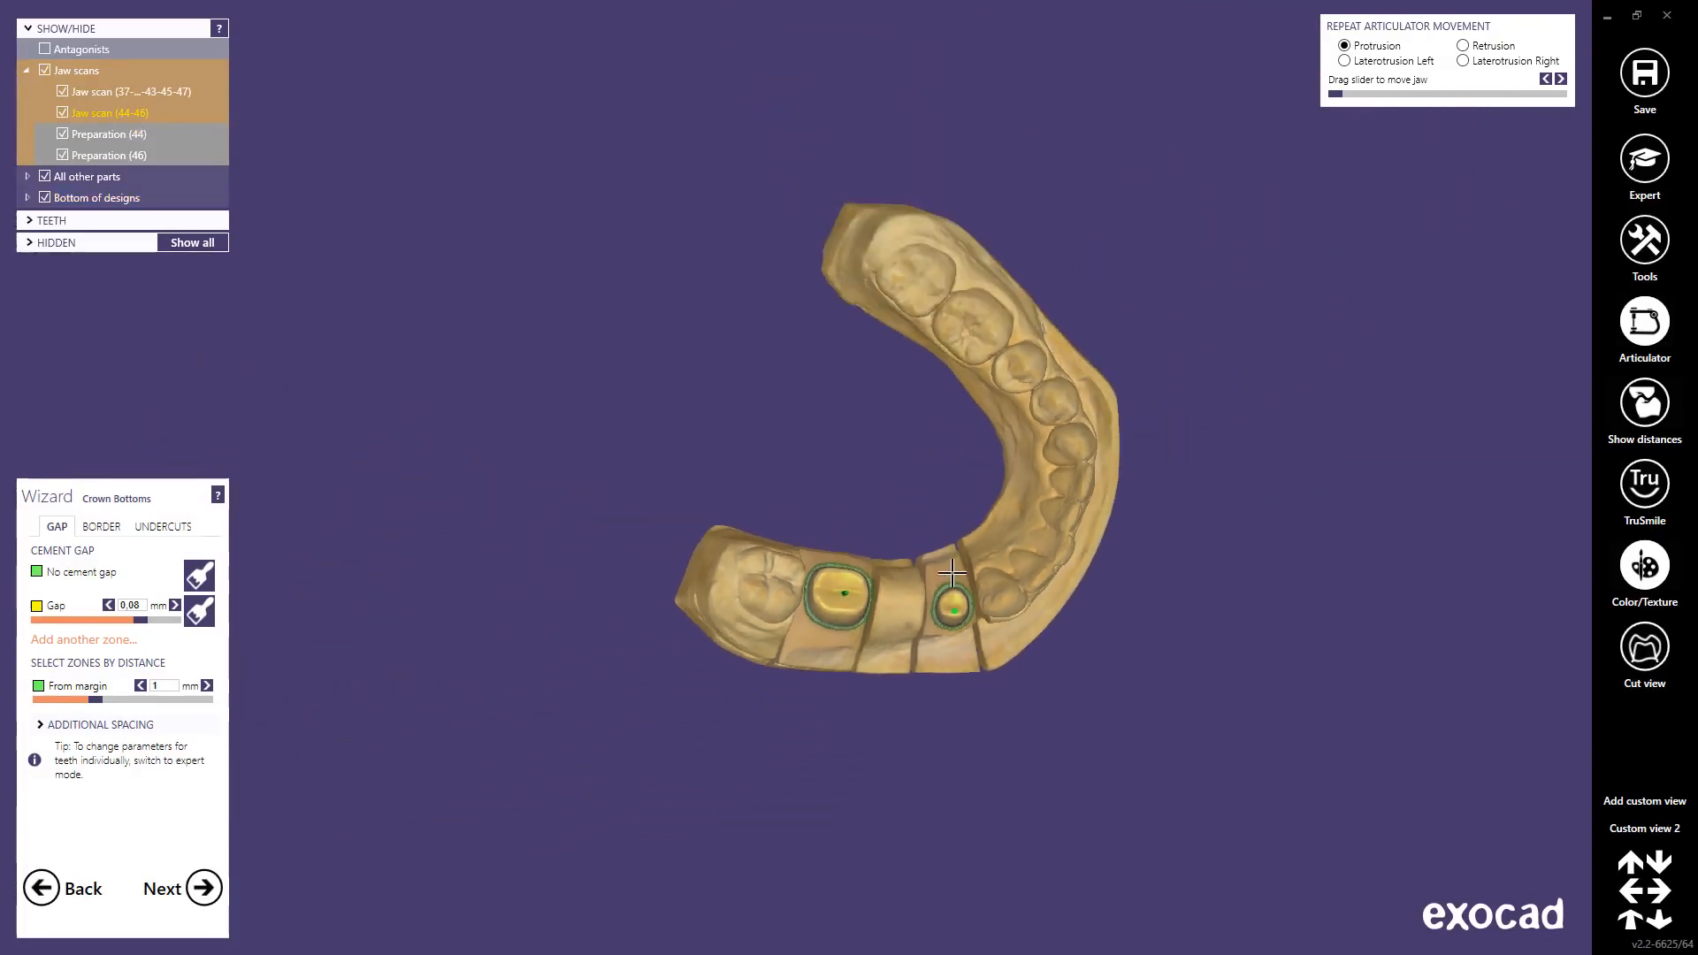
Step: Look along preparation 46's insertion direction
right_click(90, 154)
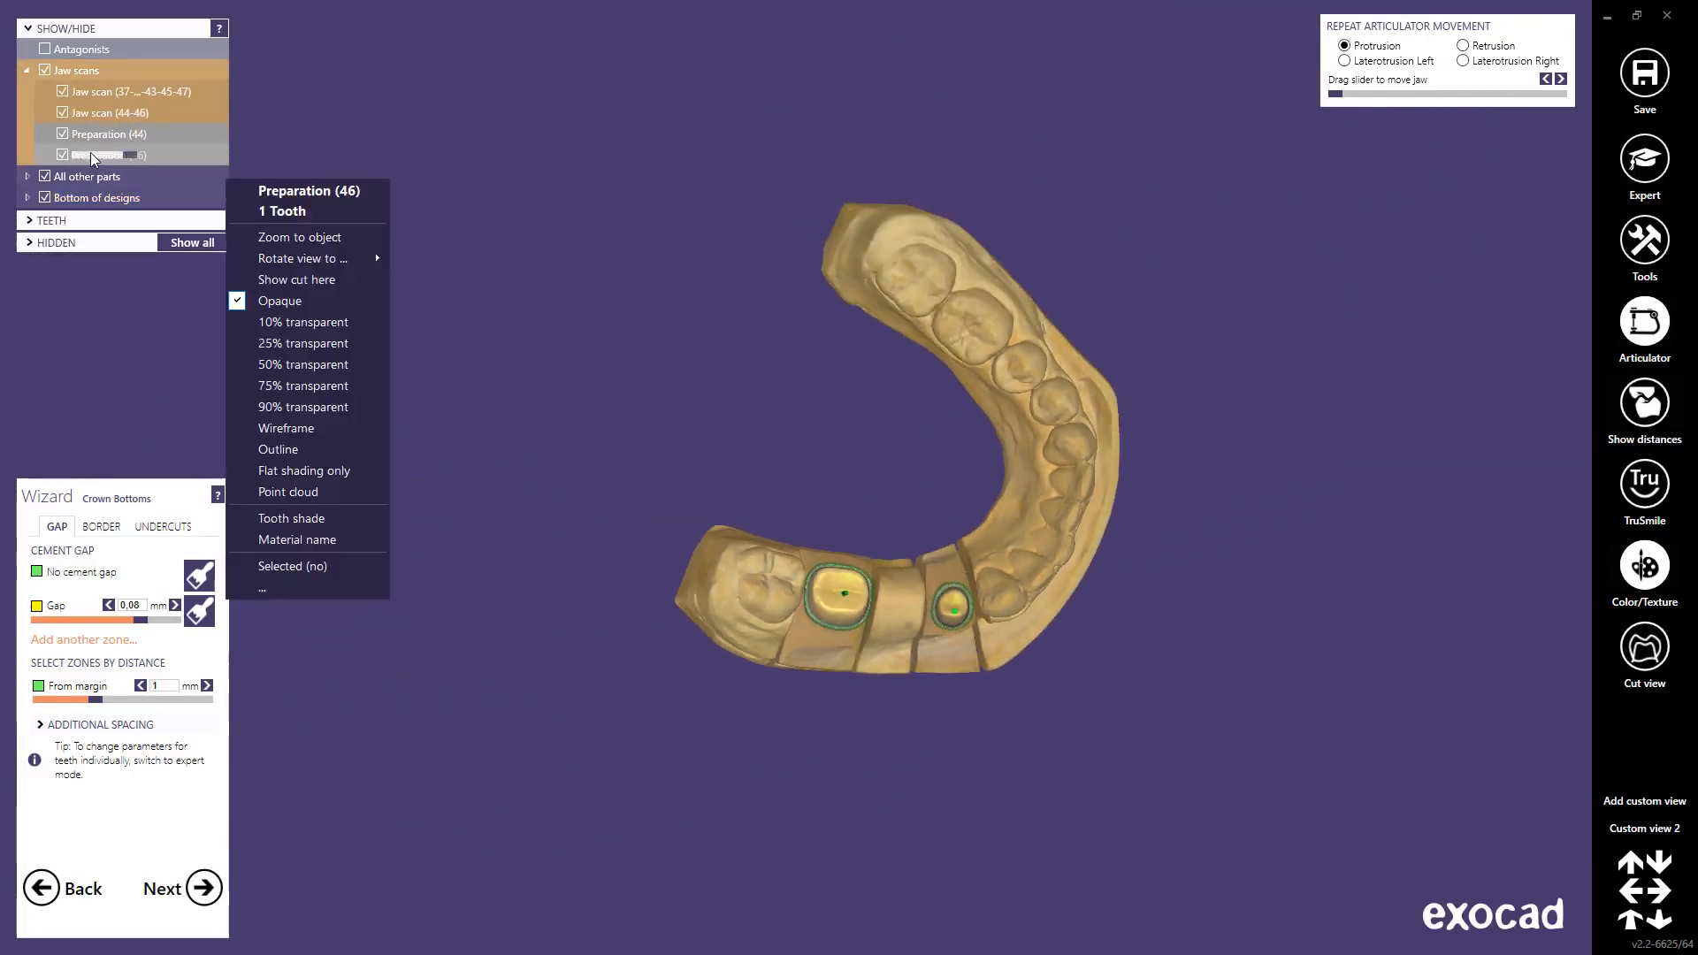
mouse_move(288, 259)
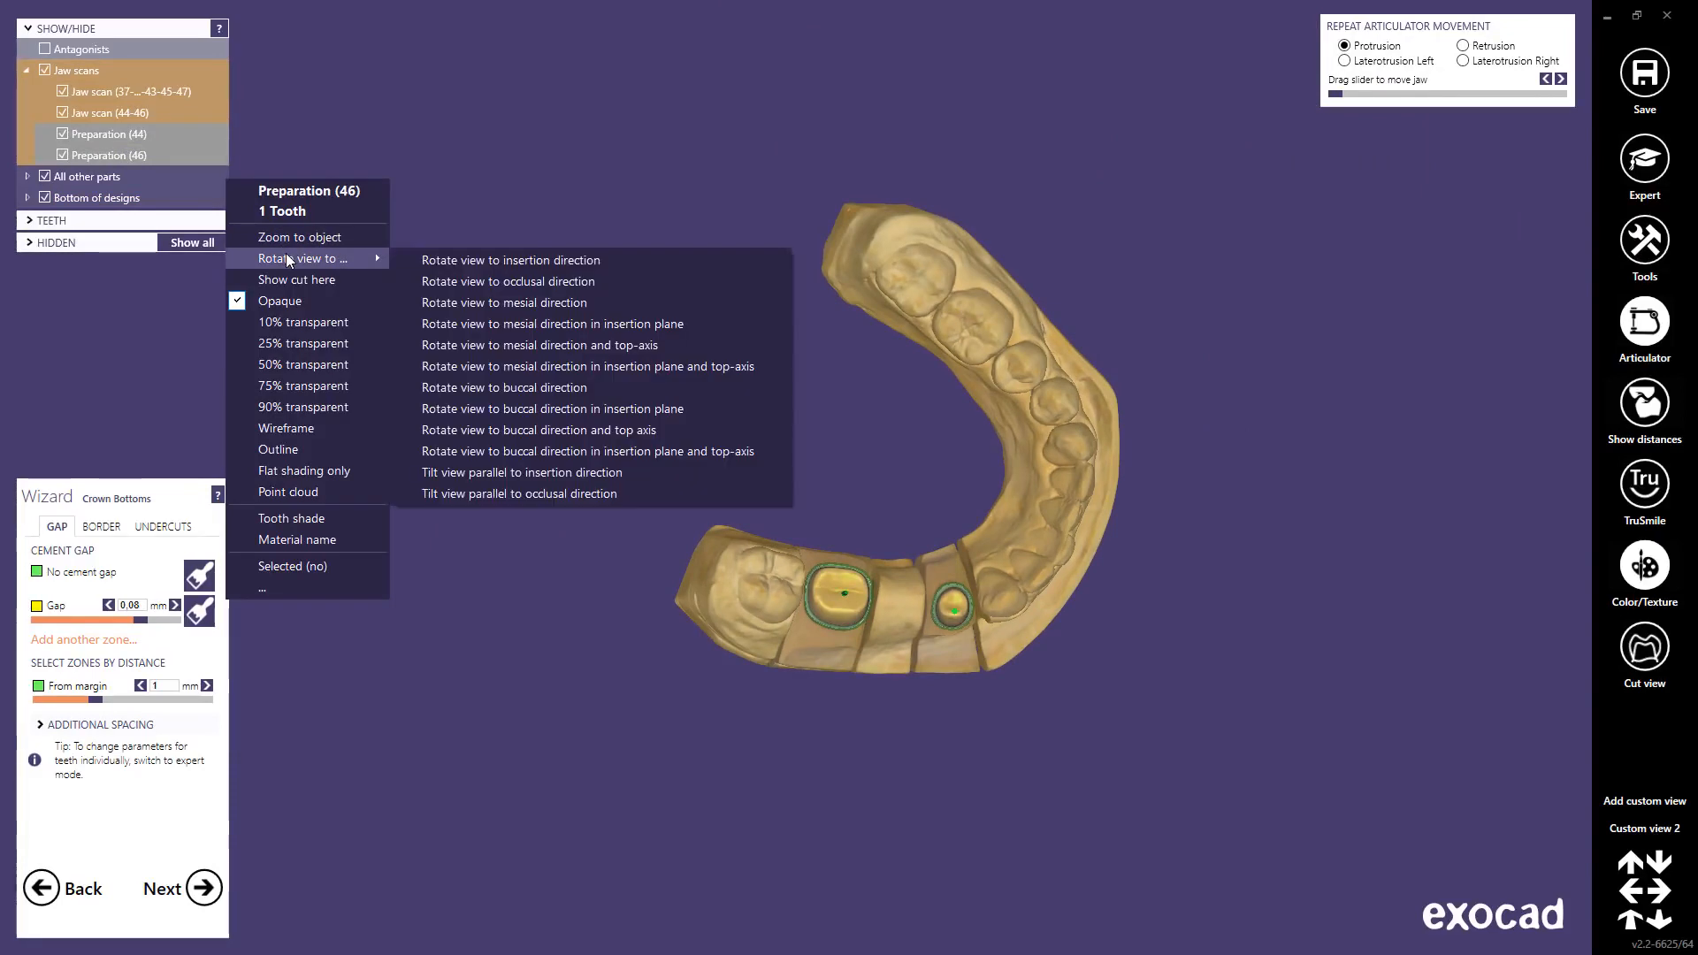
click(500, 258)
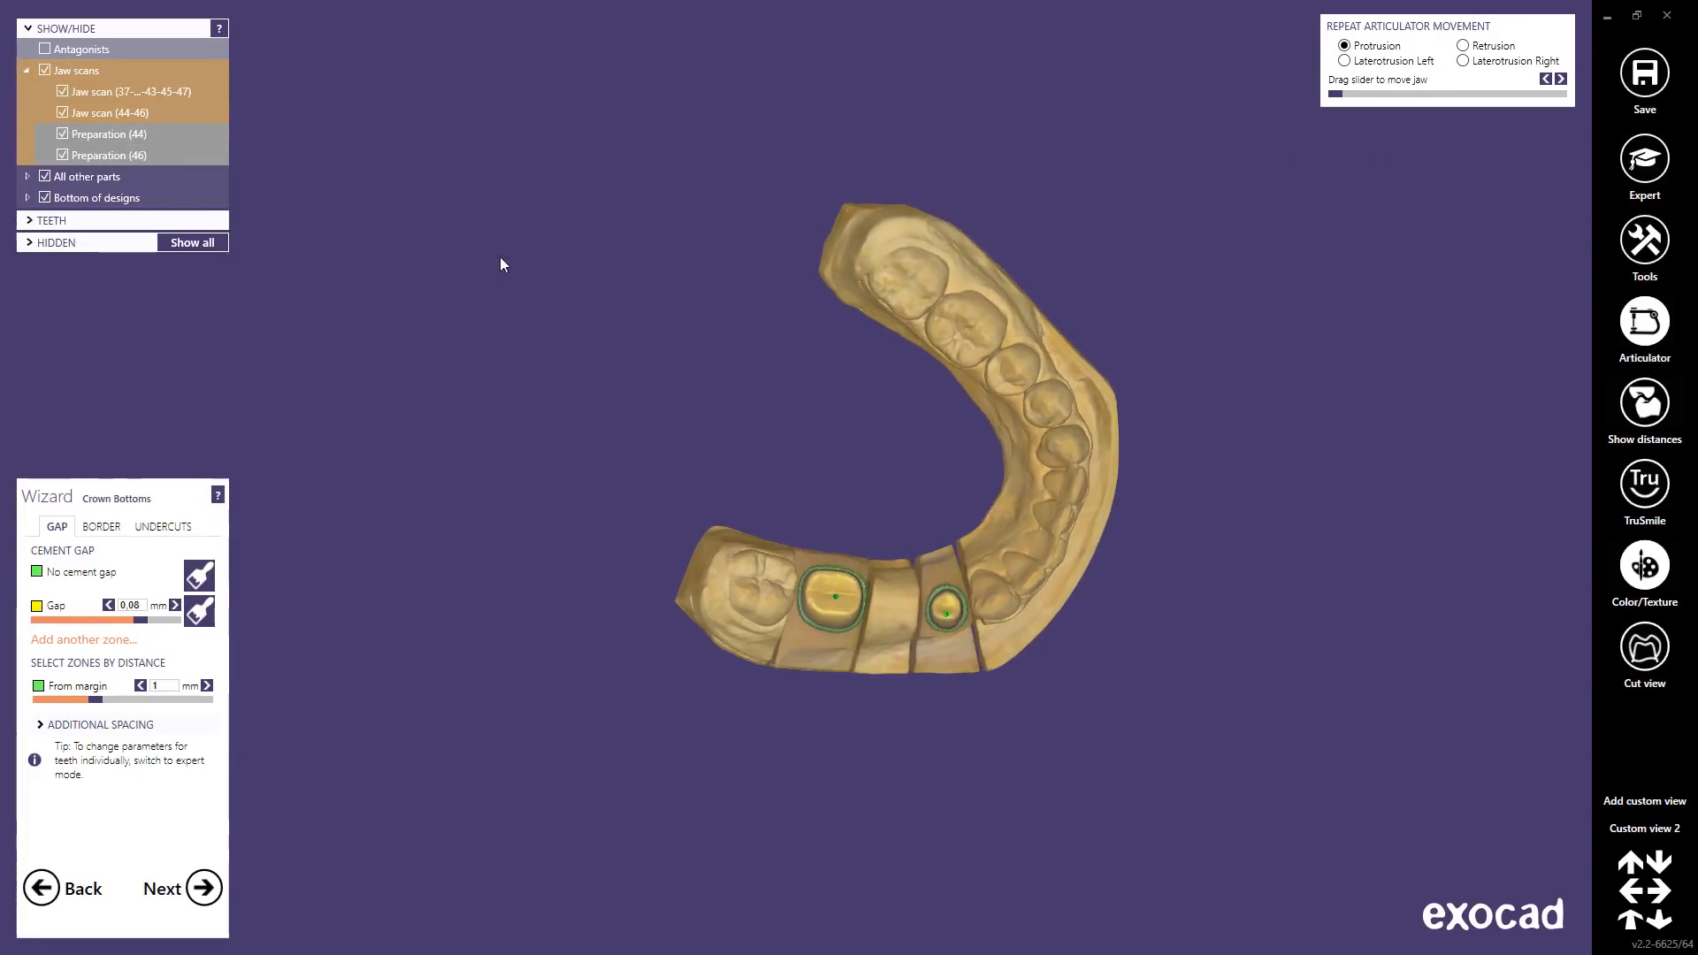
scroll(820, 584, up, 6)
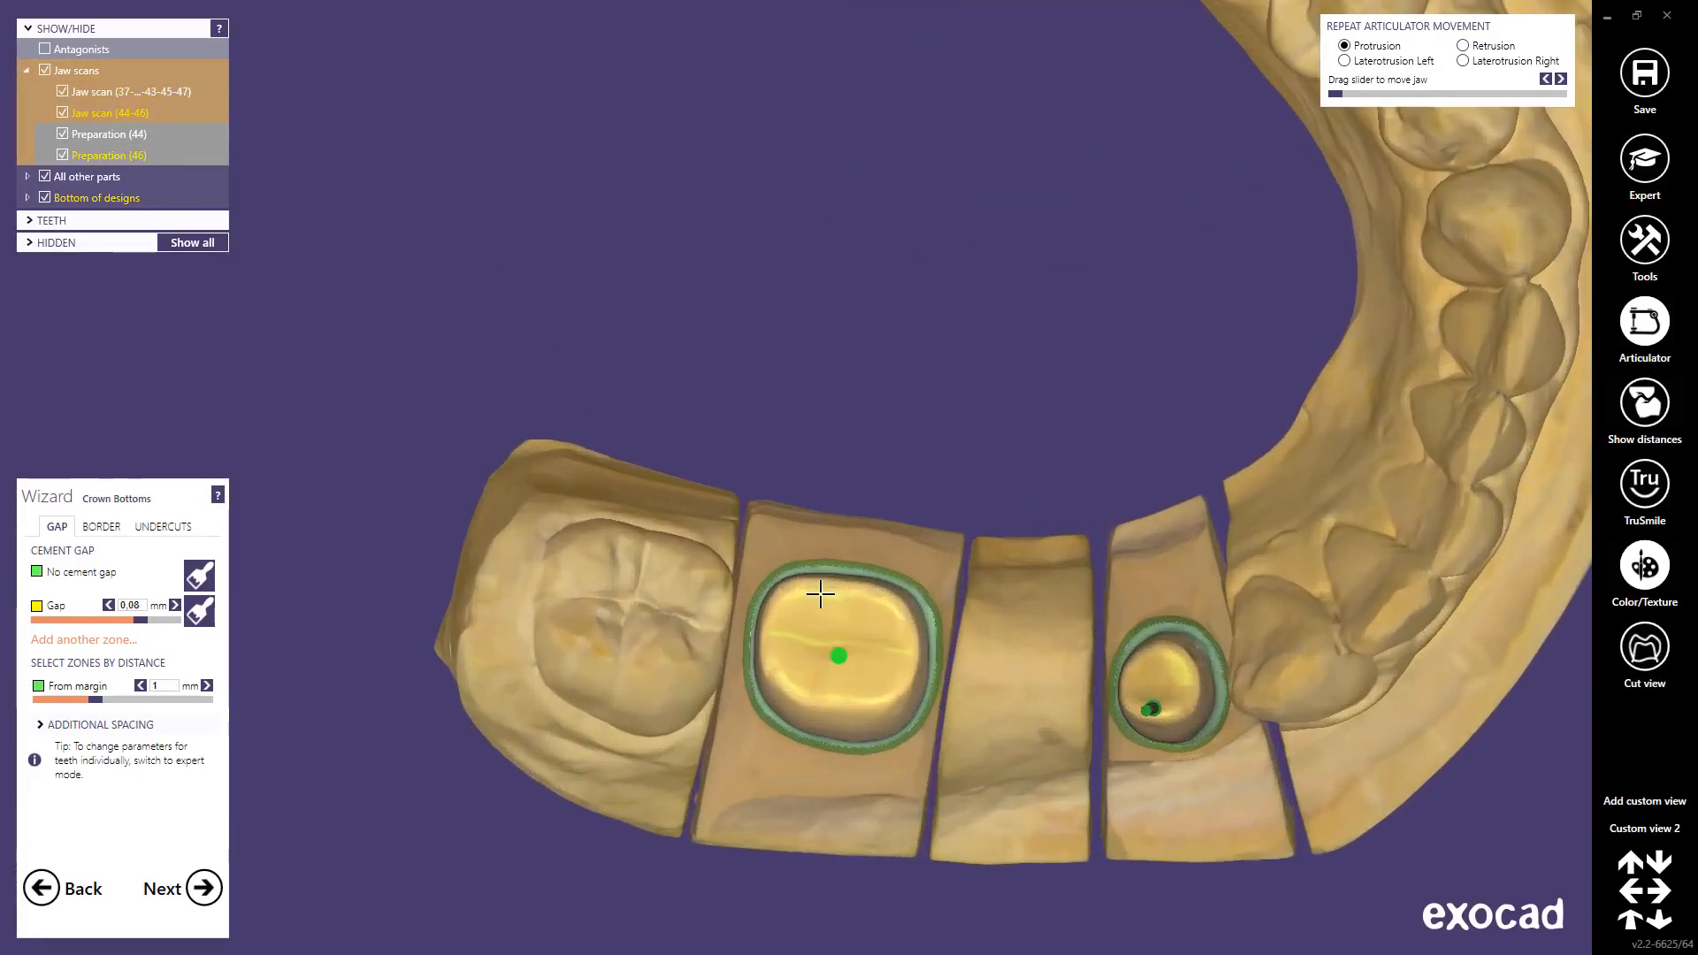
scroll(831, 588, down, 6)
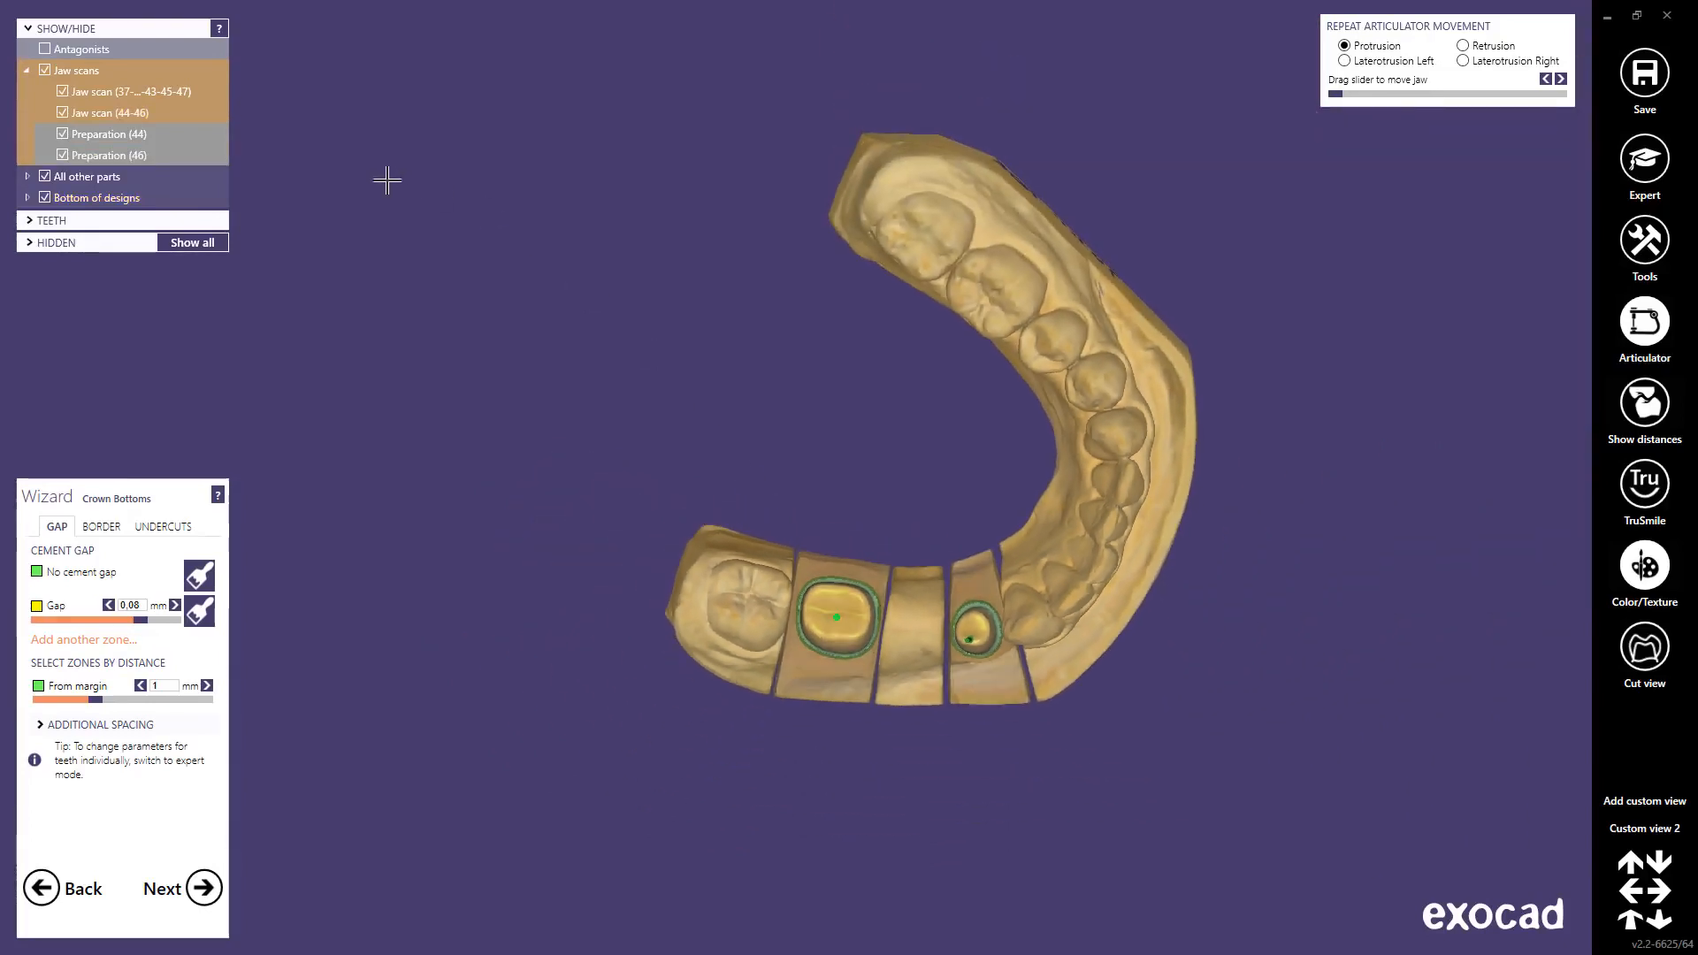
Step: Rotate Jaw scan (44-46) to the buccal view
right_click(96, 112)
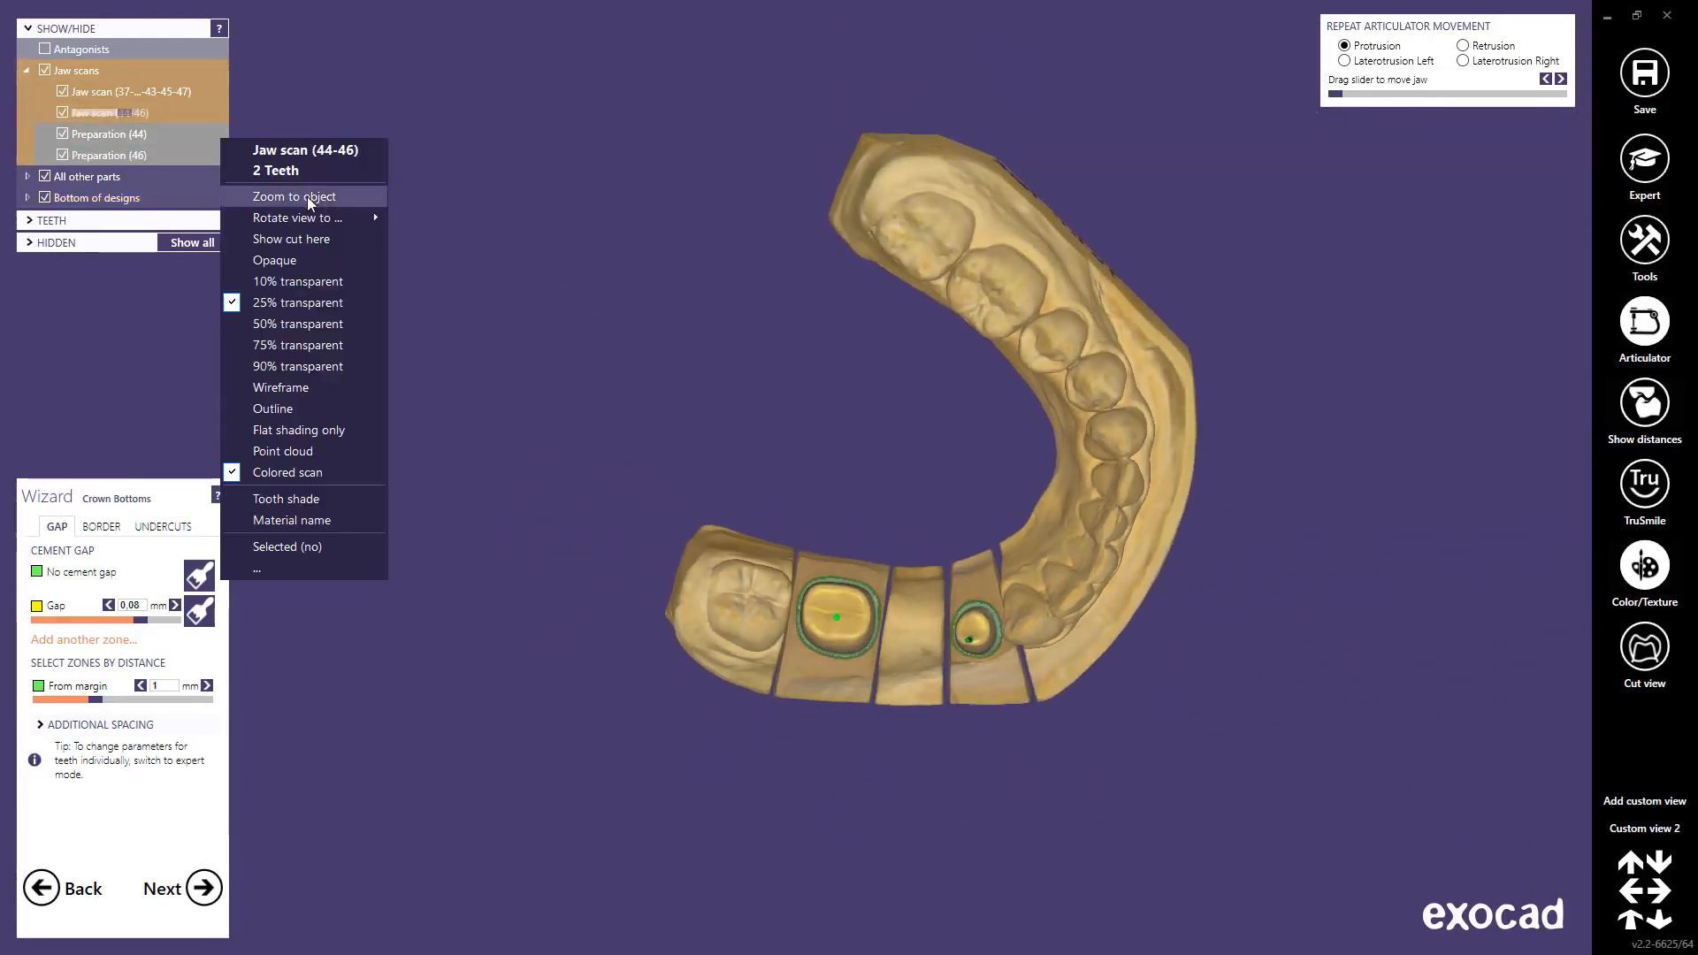
mouse_move(315, 217)
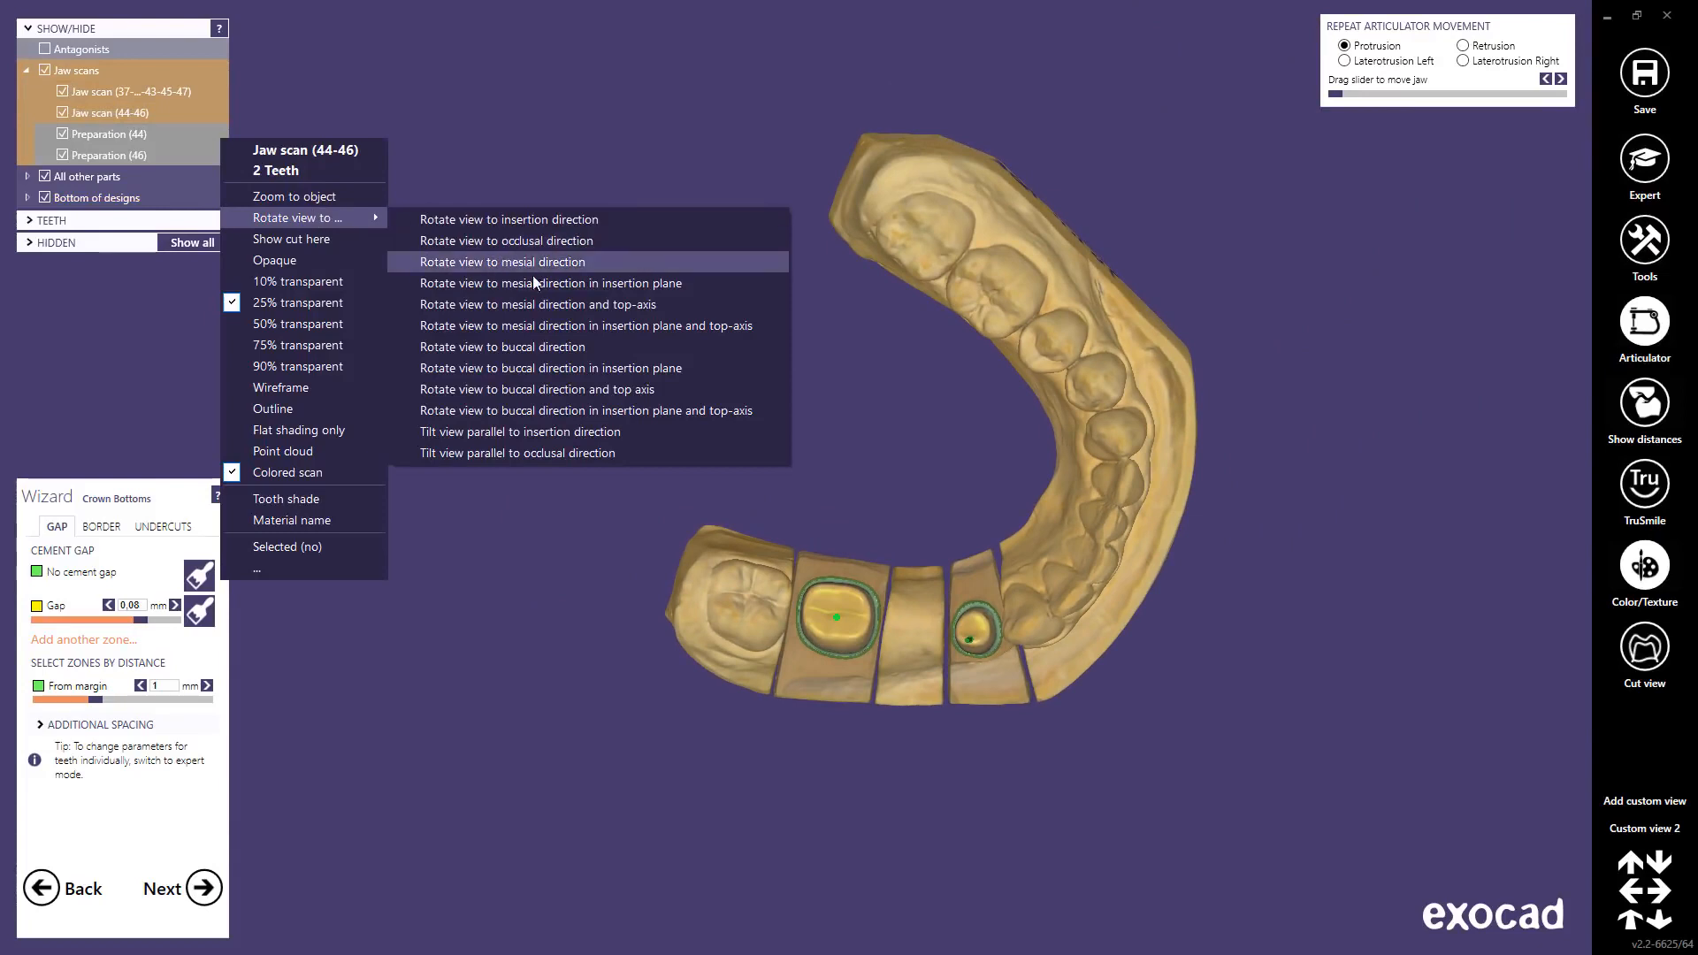
click(542, 389)
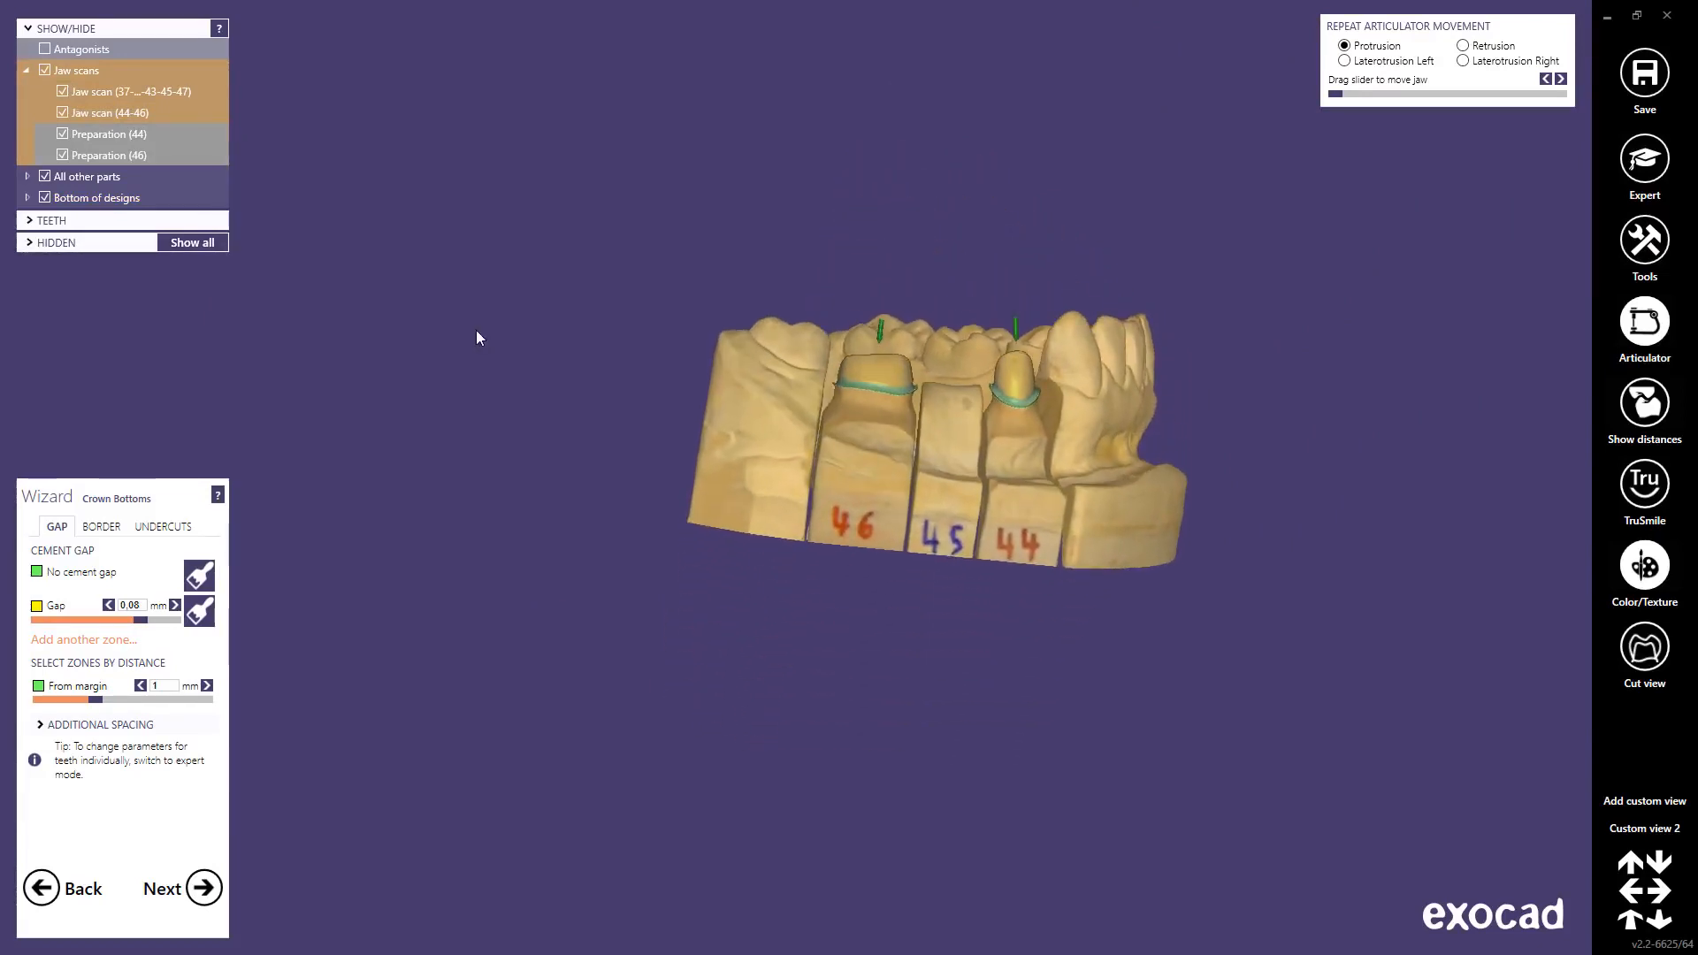
Step: Restore the saved close-up buccal view and briefly toggle a cross-section cut on and off
click(1624, 833)
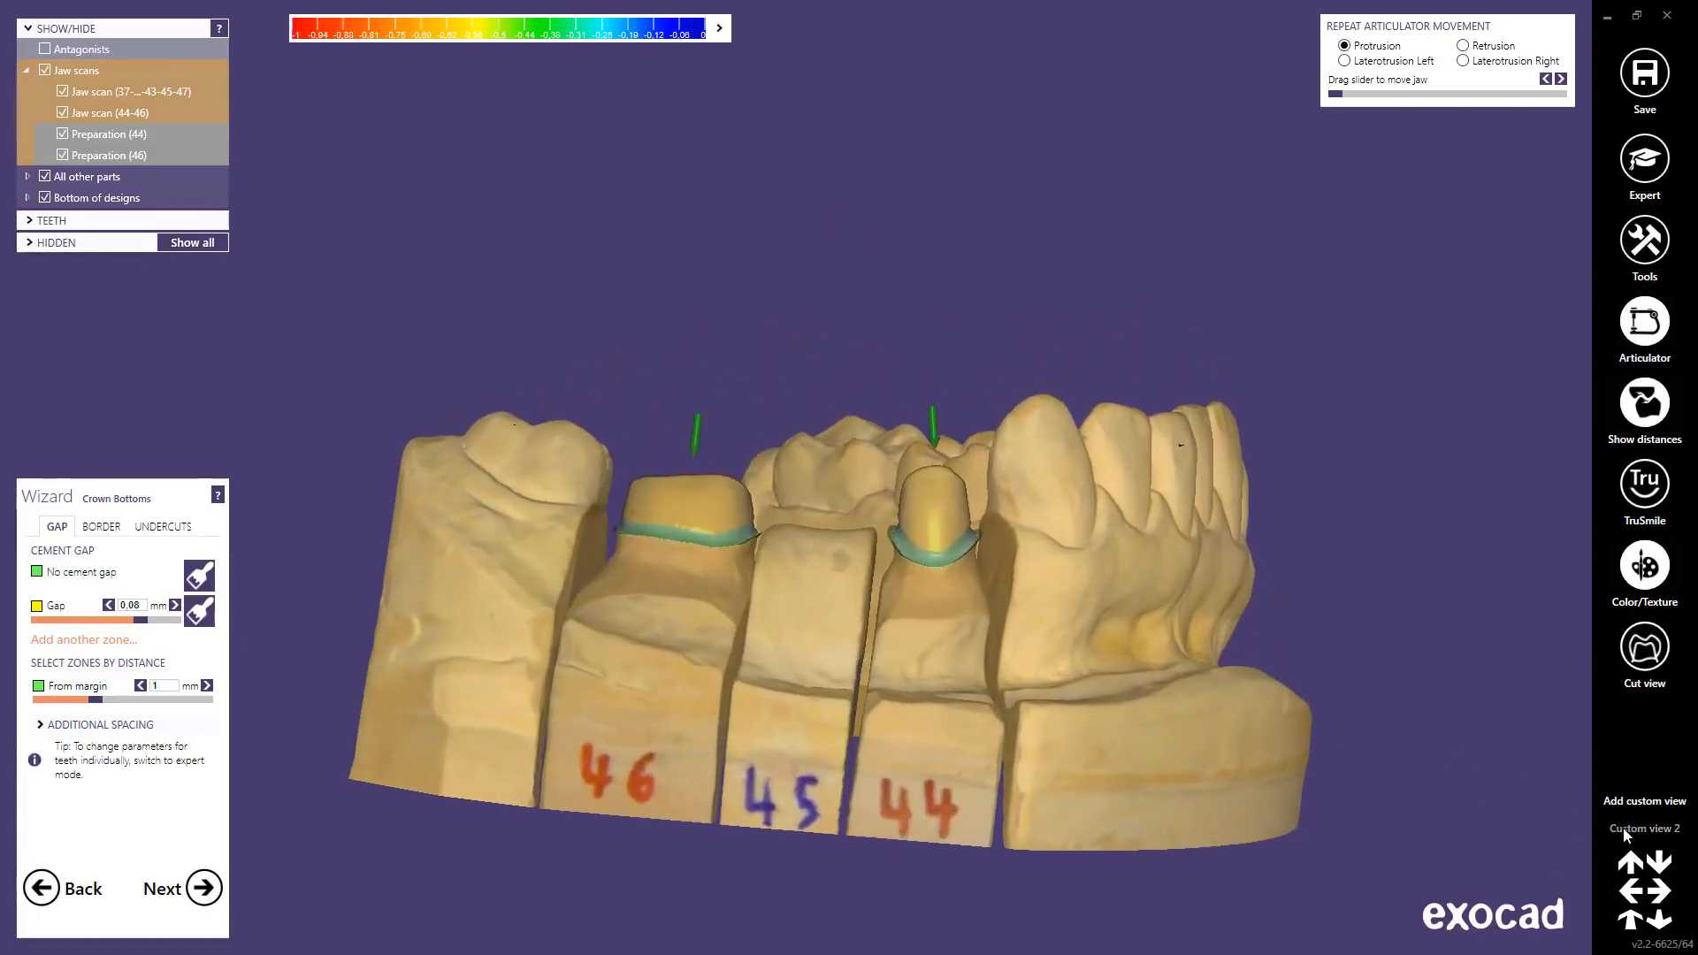
click(1643, 650)
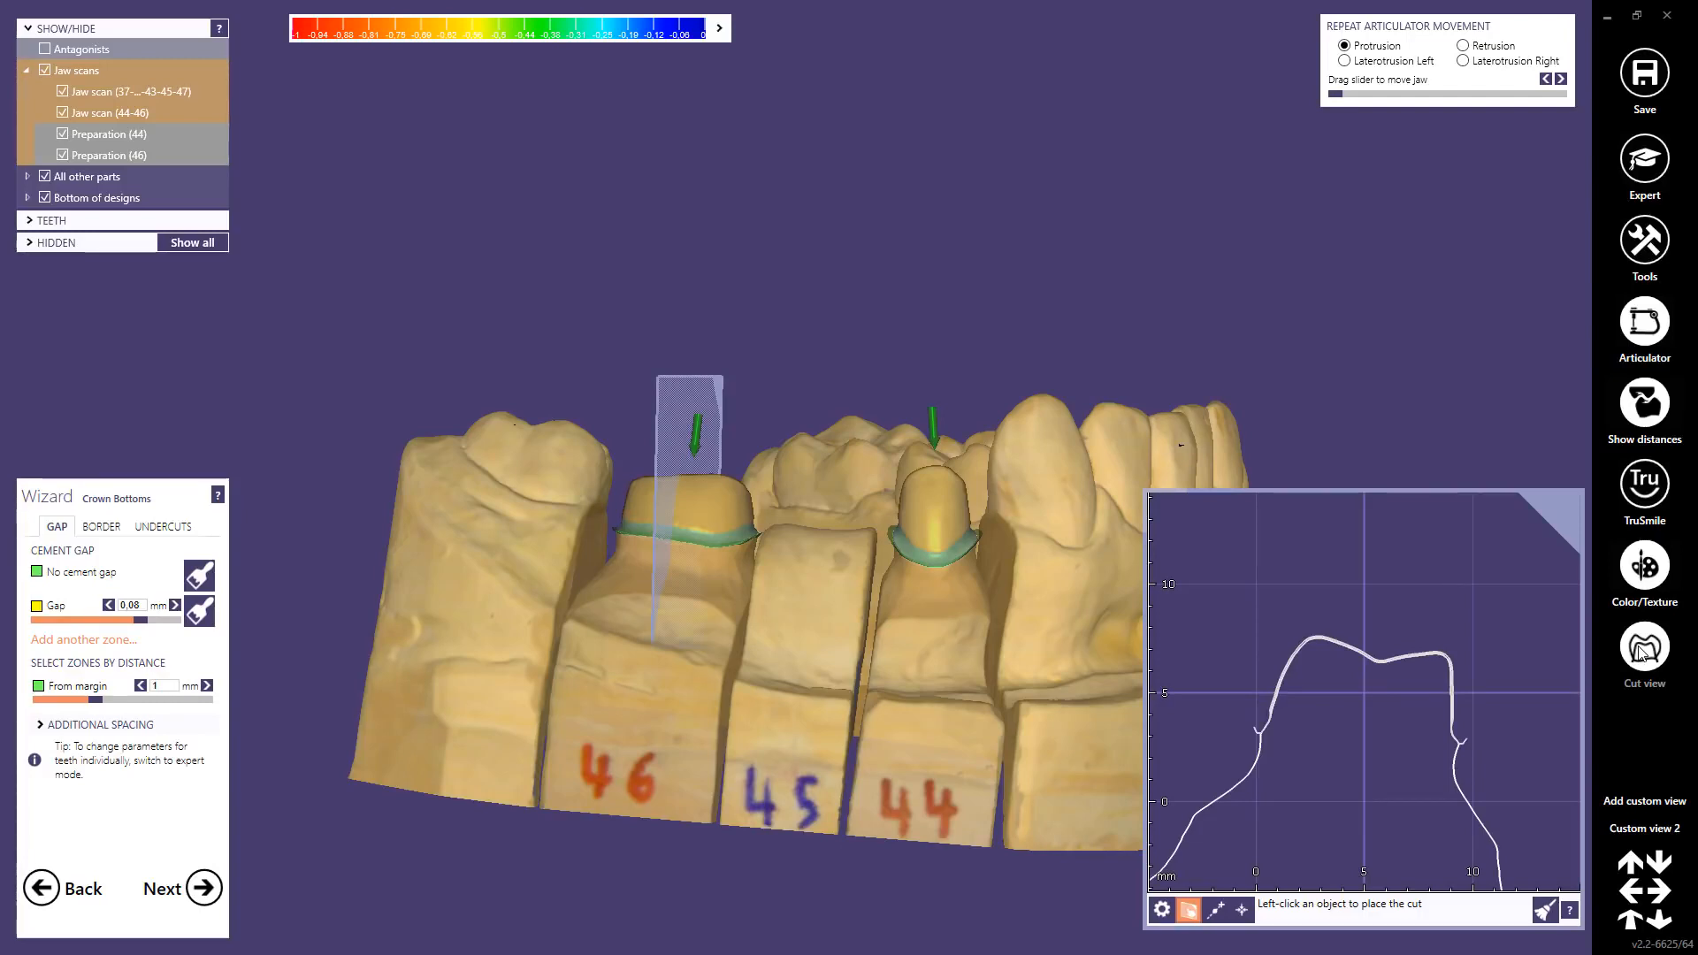
click(1642, 650)
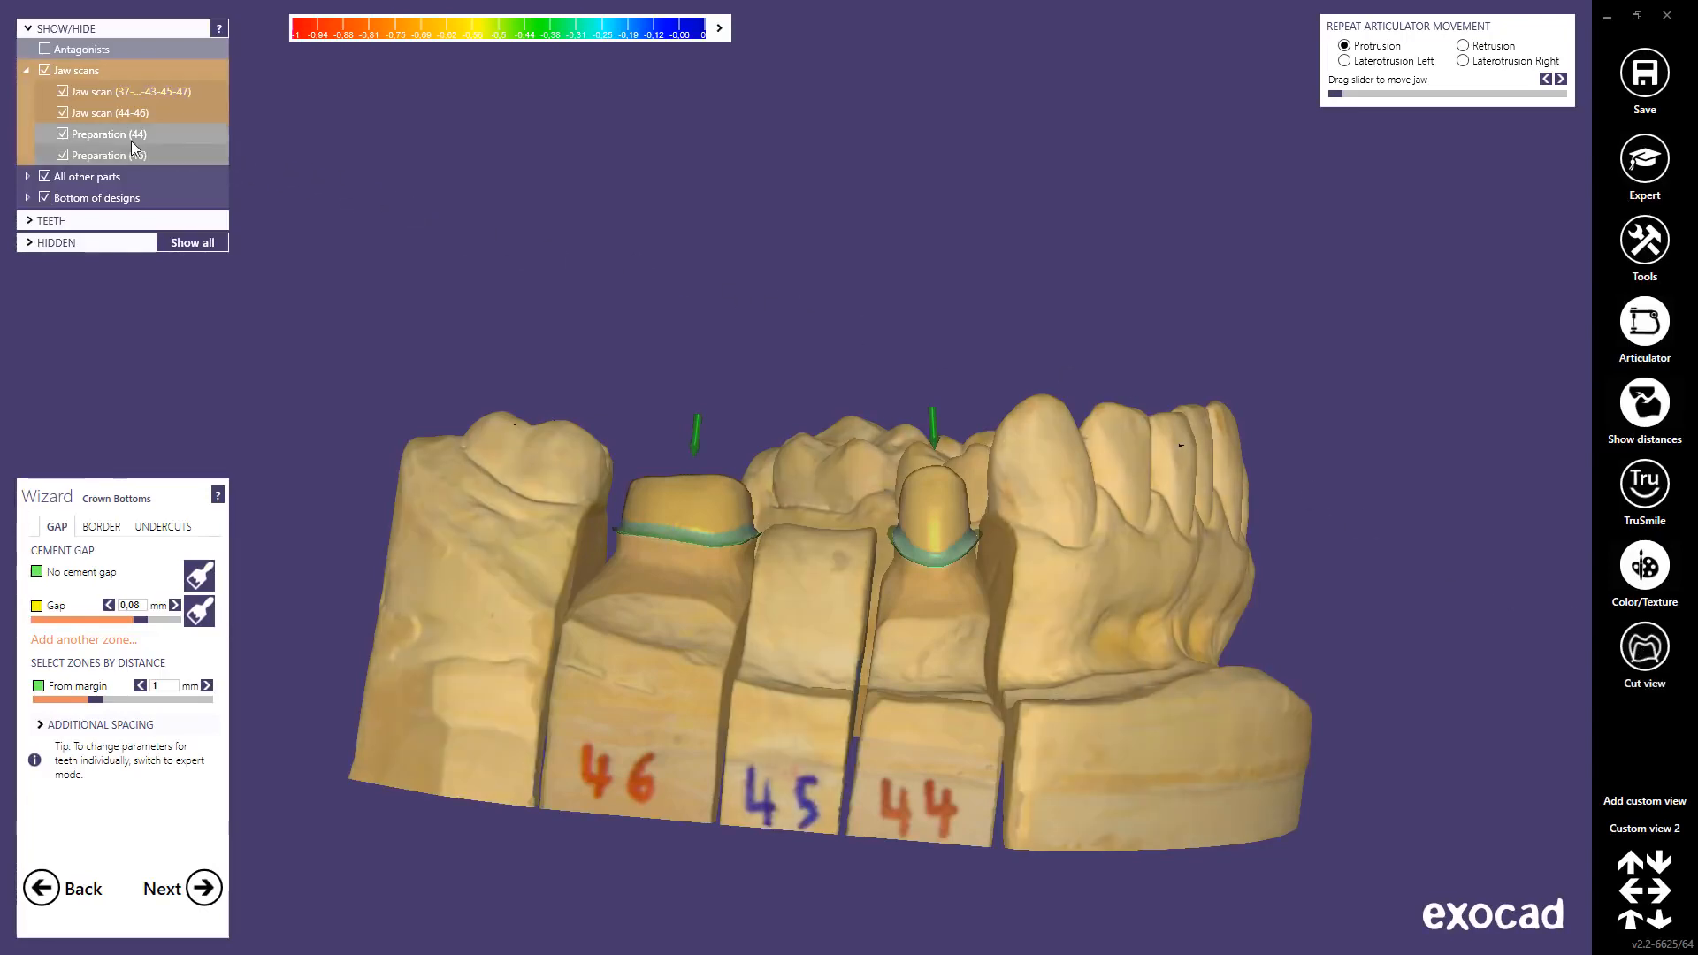
Step: Cut through preparation 44 tilted to its insertion direction, rotate the cut, then close it and advance
right_click(106, 141)
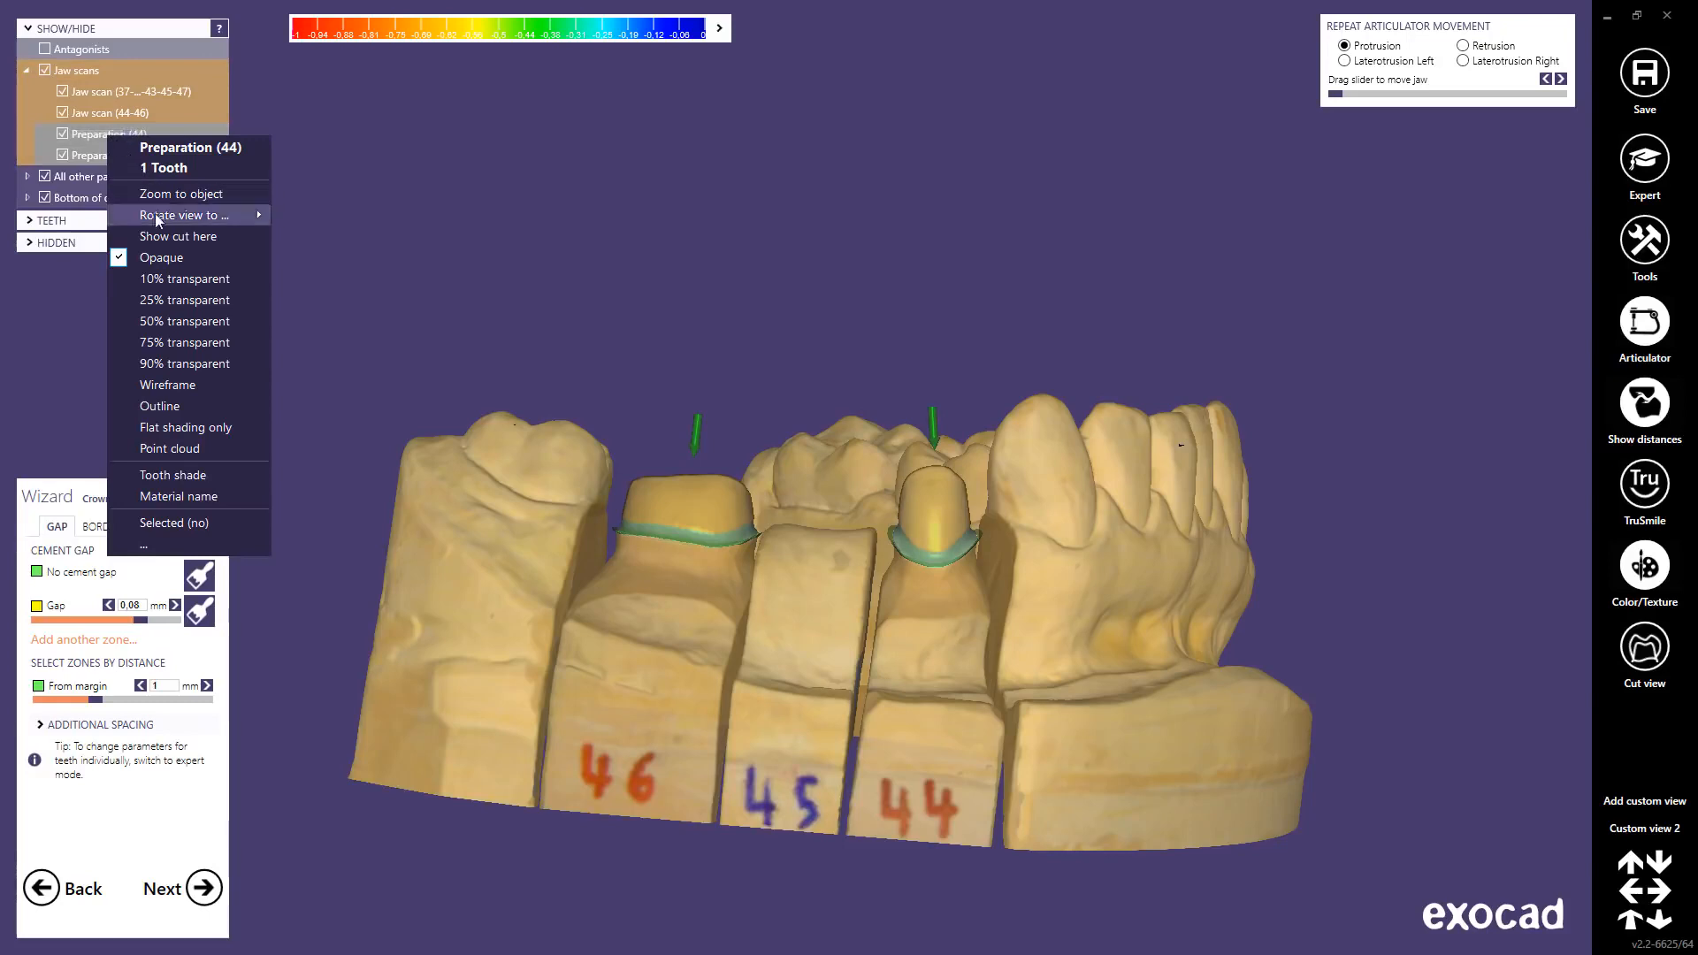
click(181, 237)
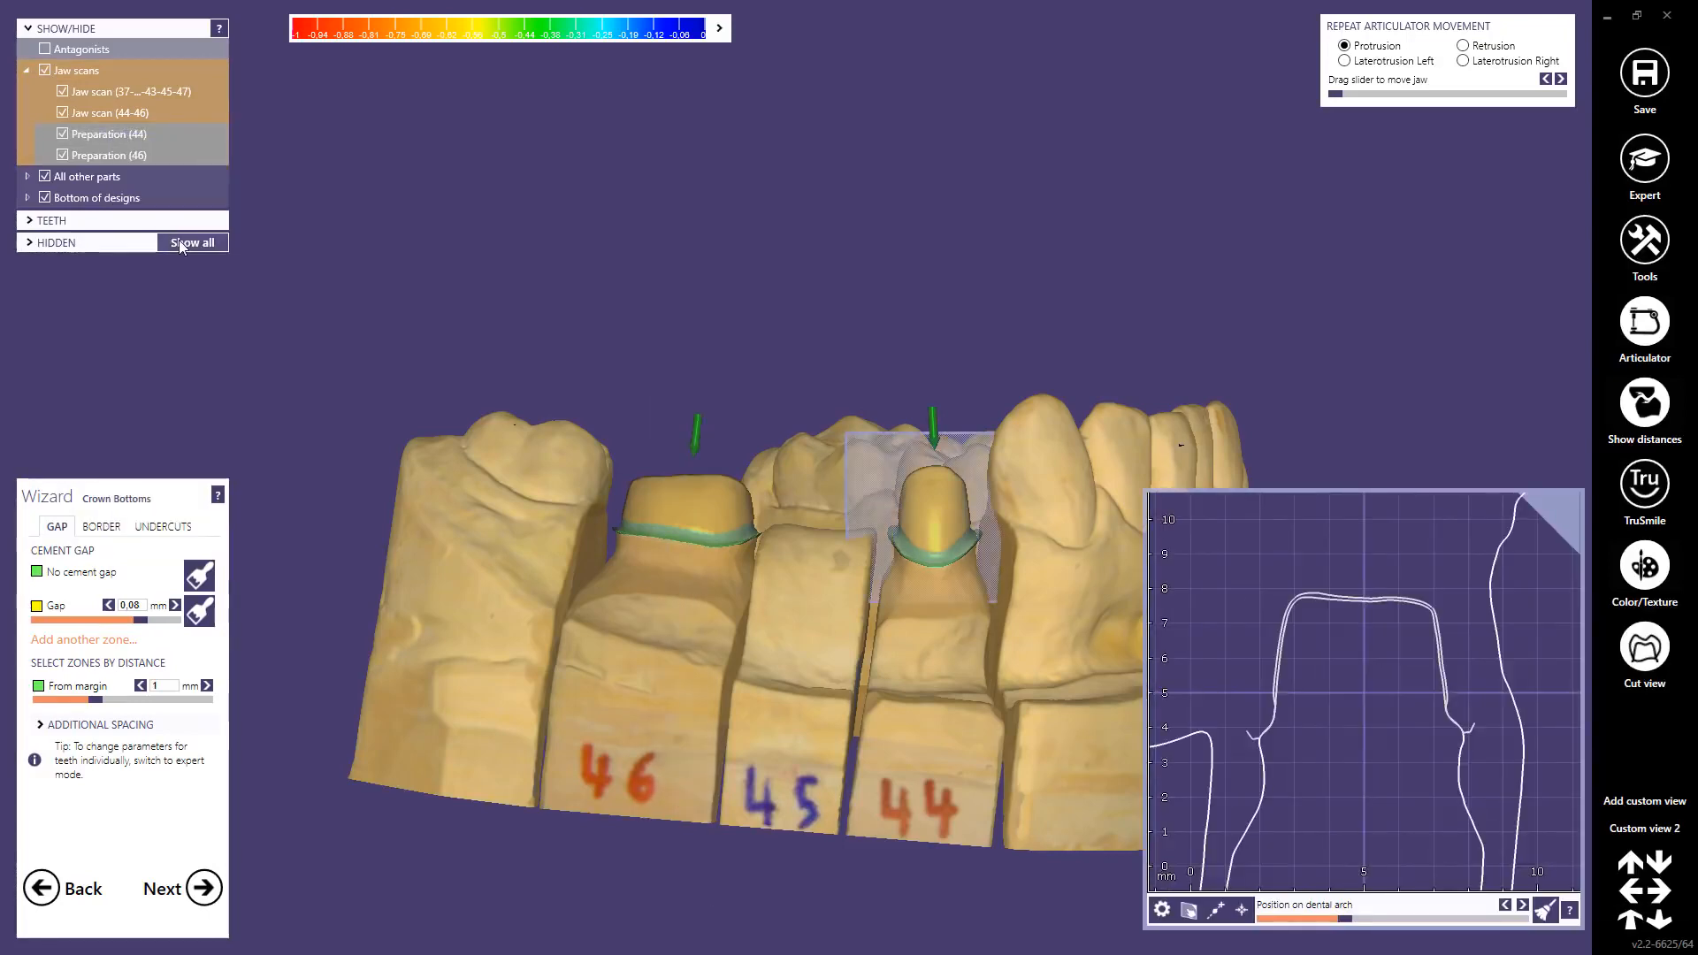
right_click(101, 135)
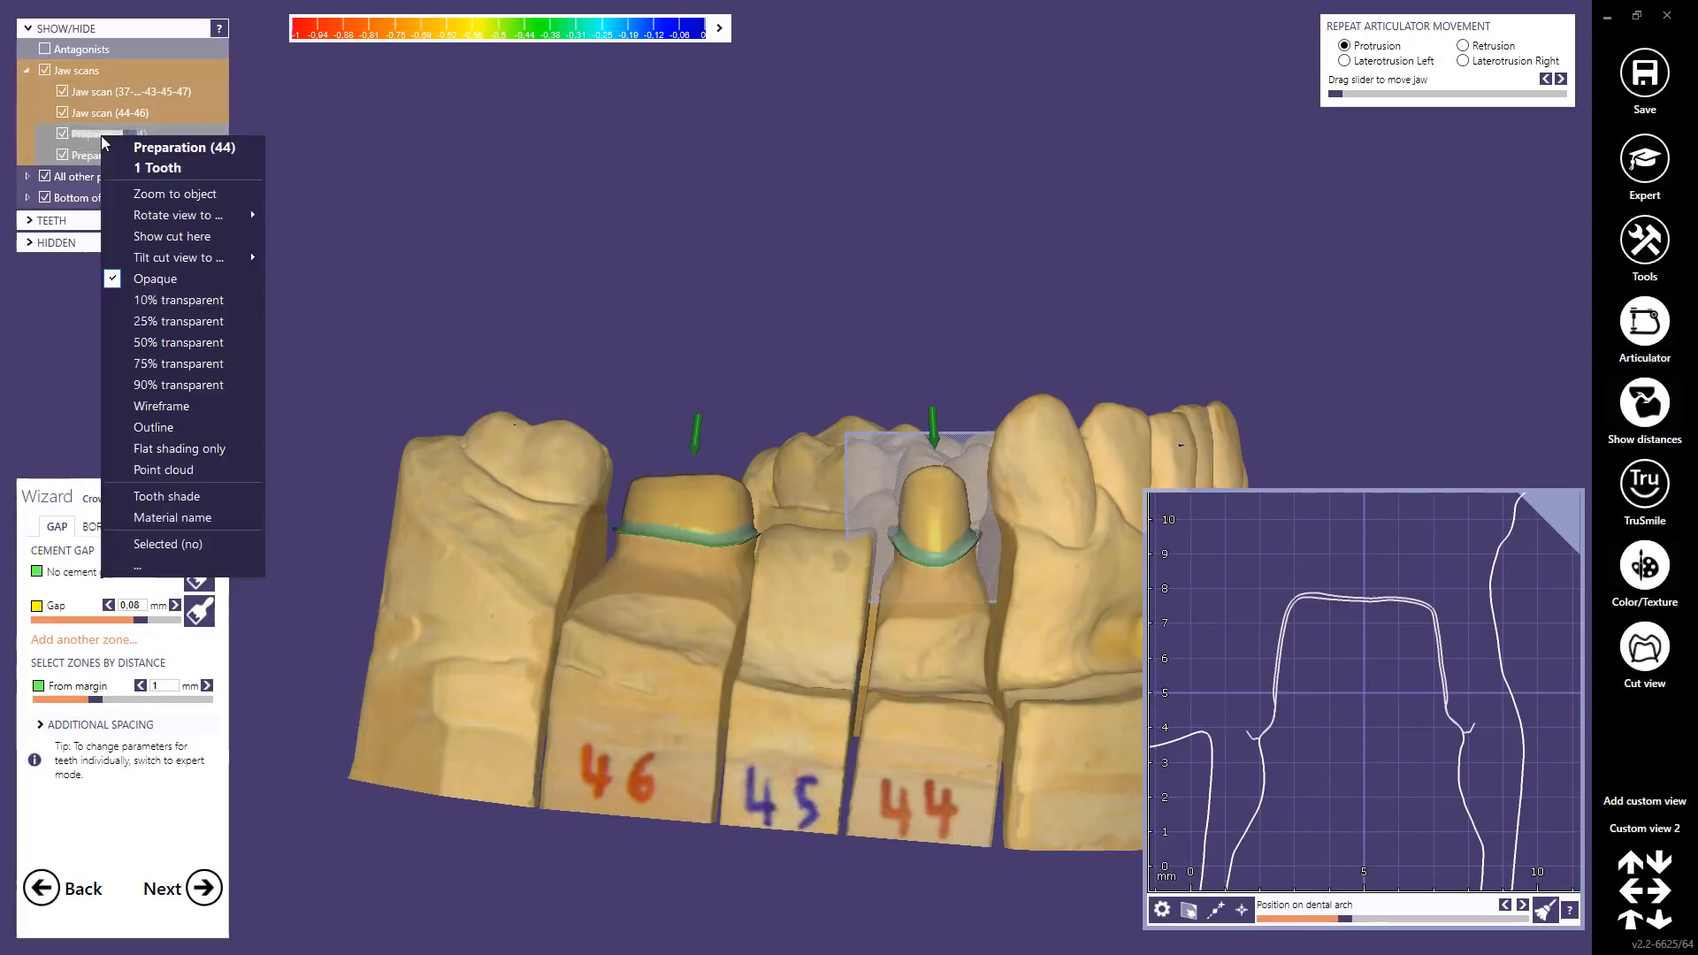
mouse_move(206, 258)
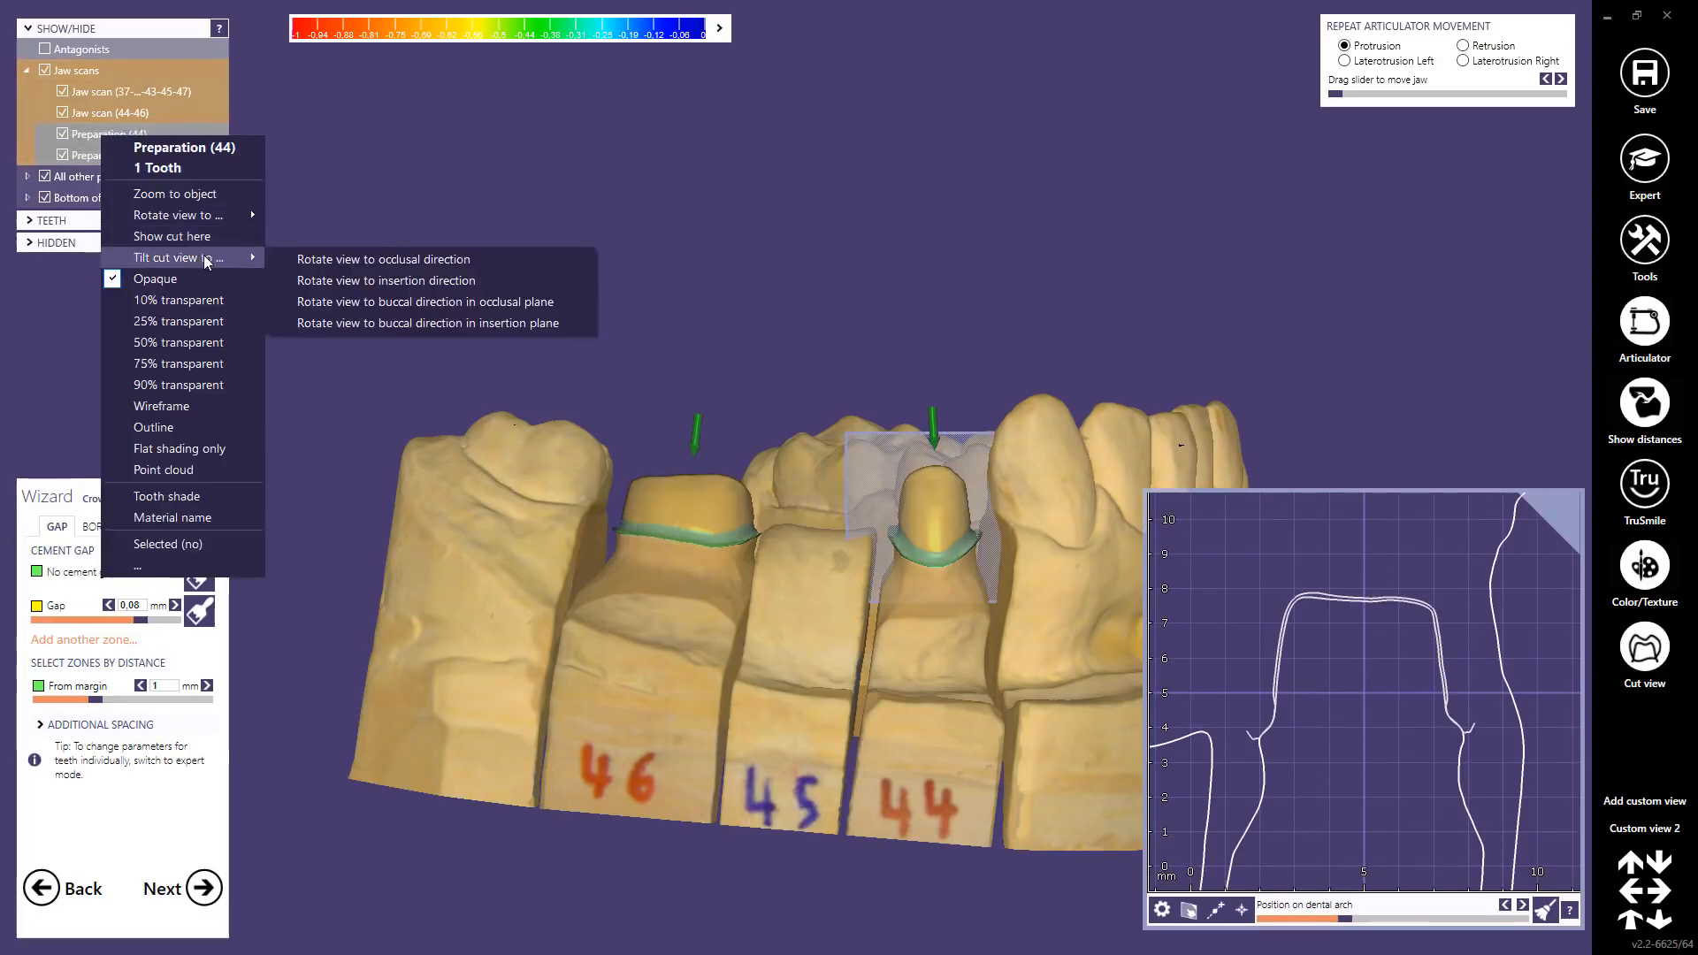
click(412, 280)
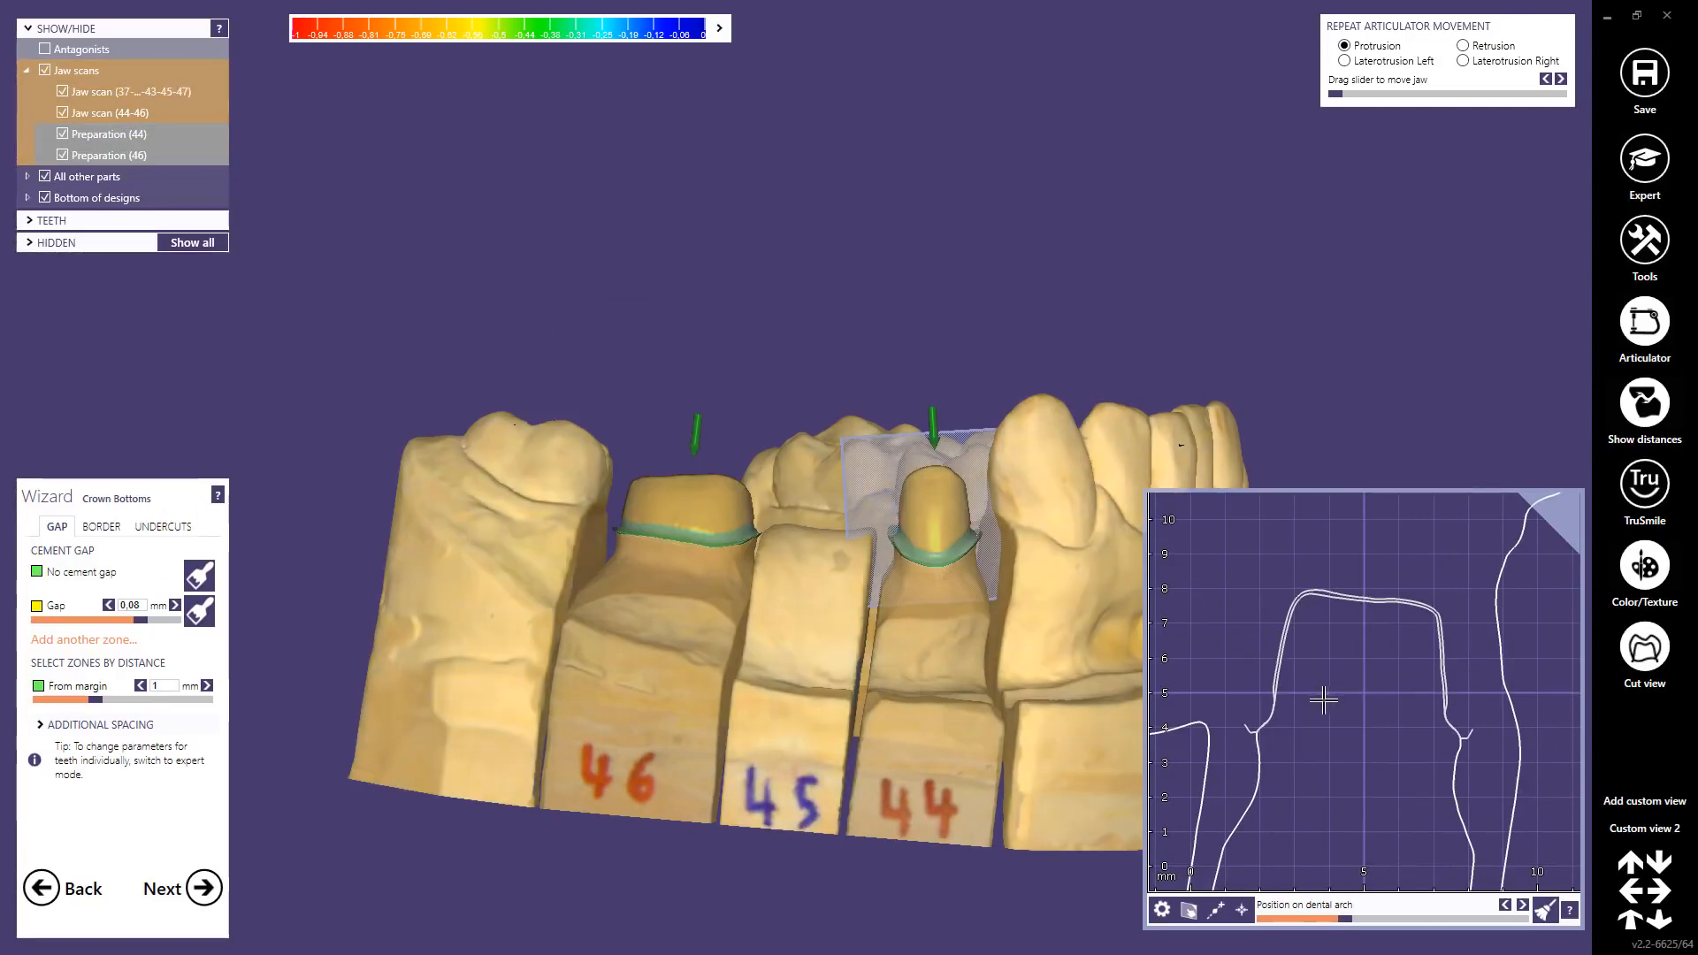
scroll(1354, 716, down, 4)
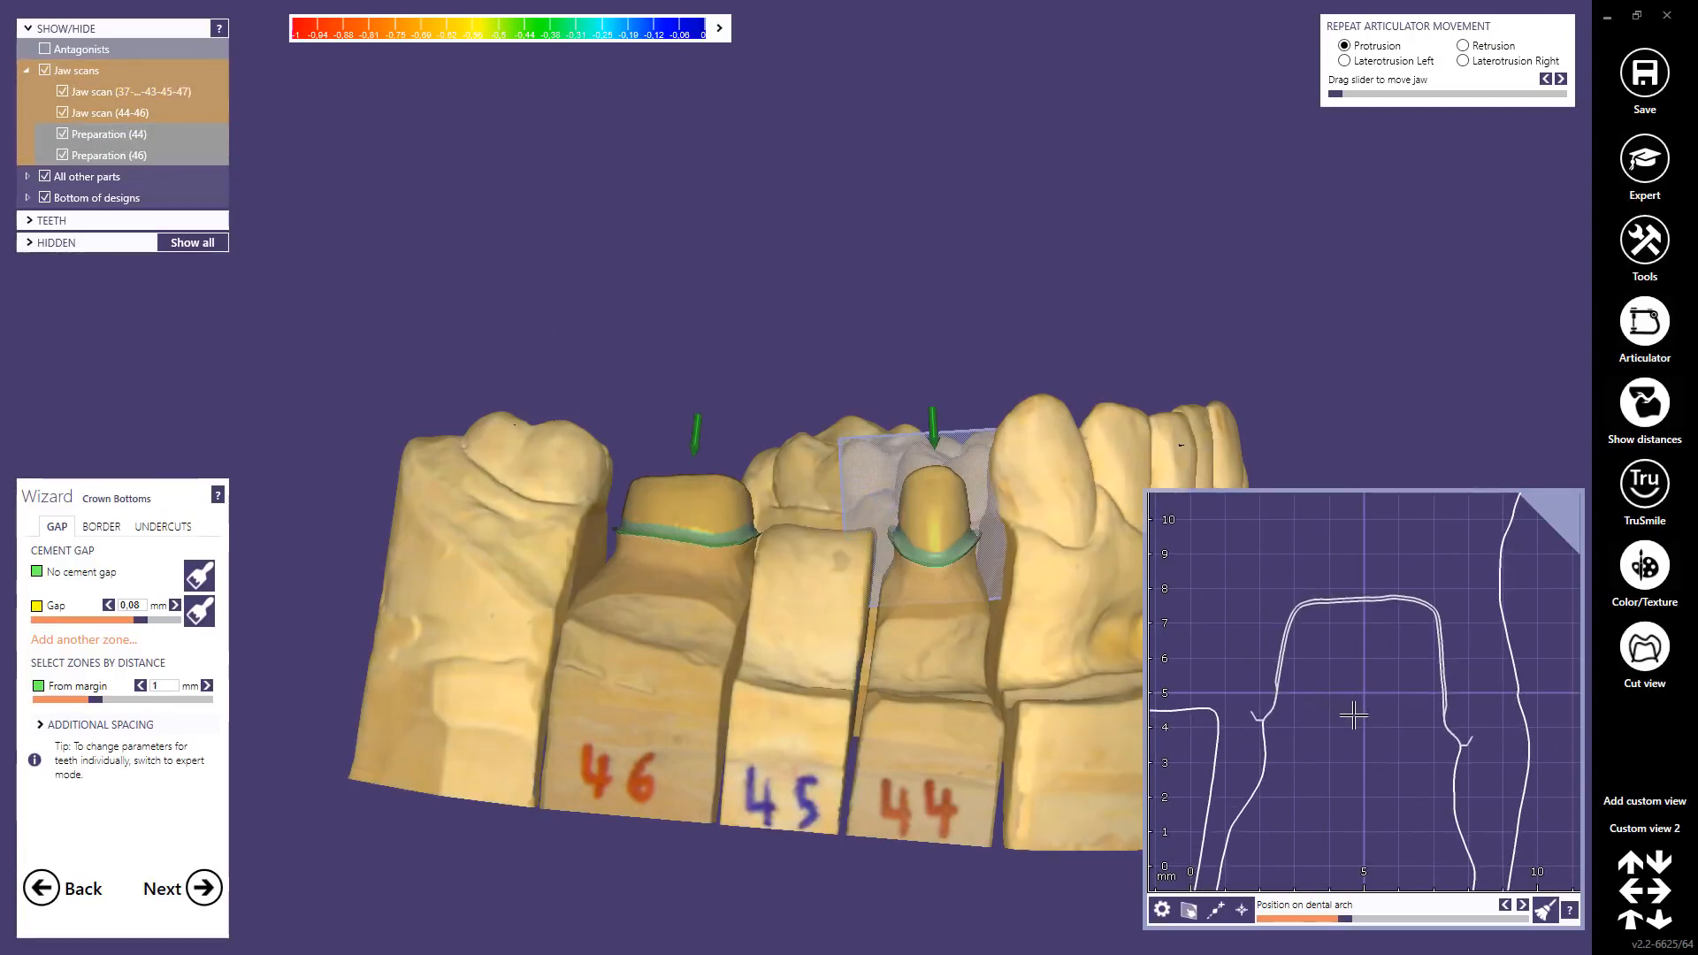
scroll(1353, 715, down, 5)
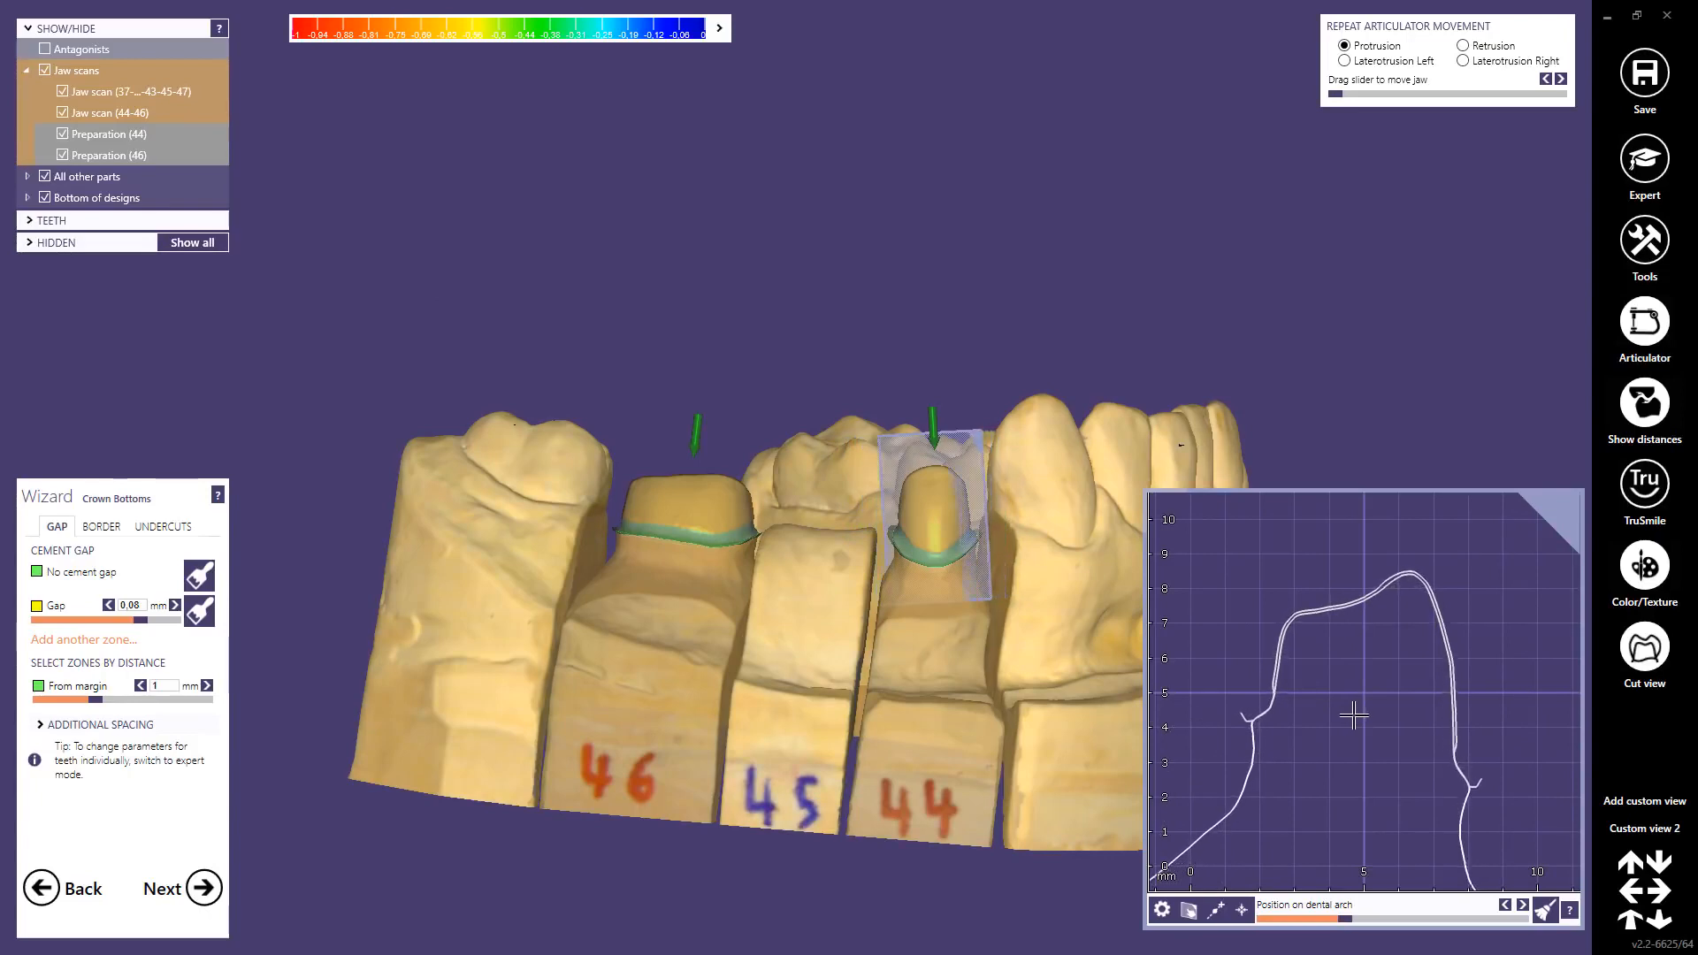
scroll(1354, 716, down, 4)
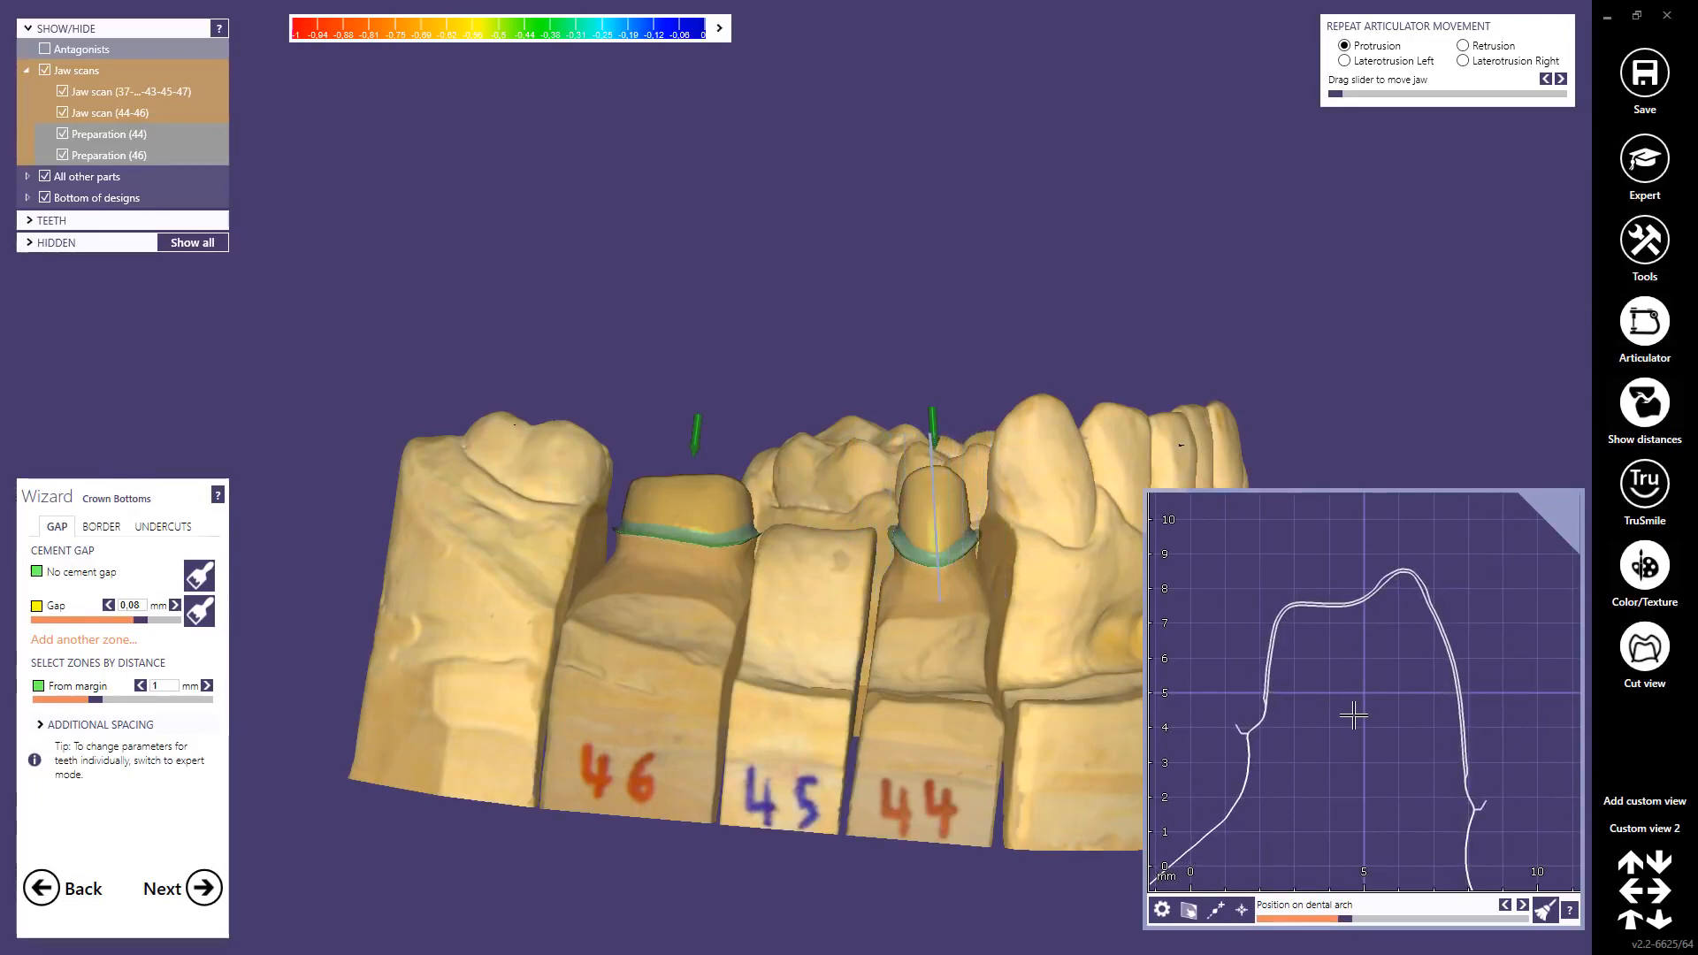
scroll(1354, 715, down, 5)
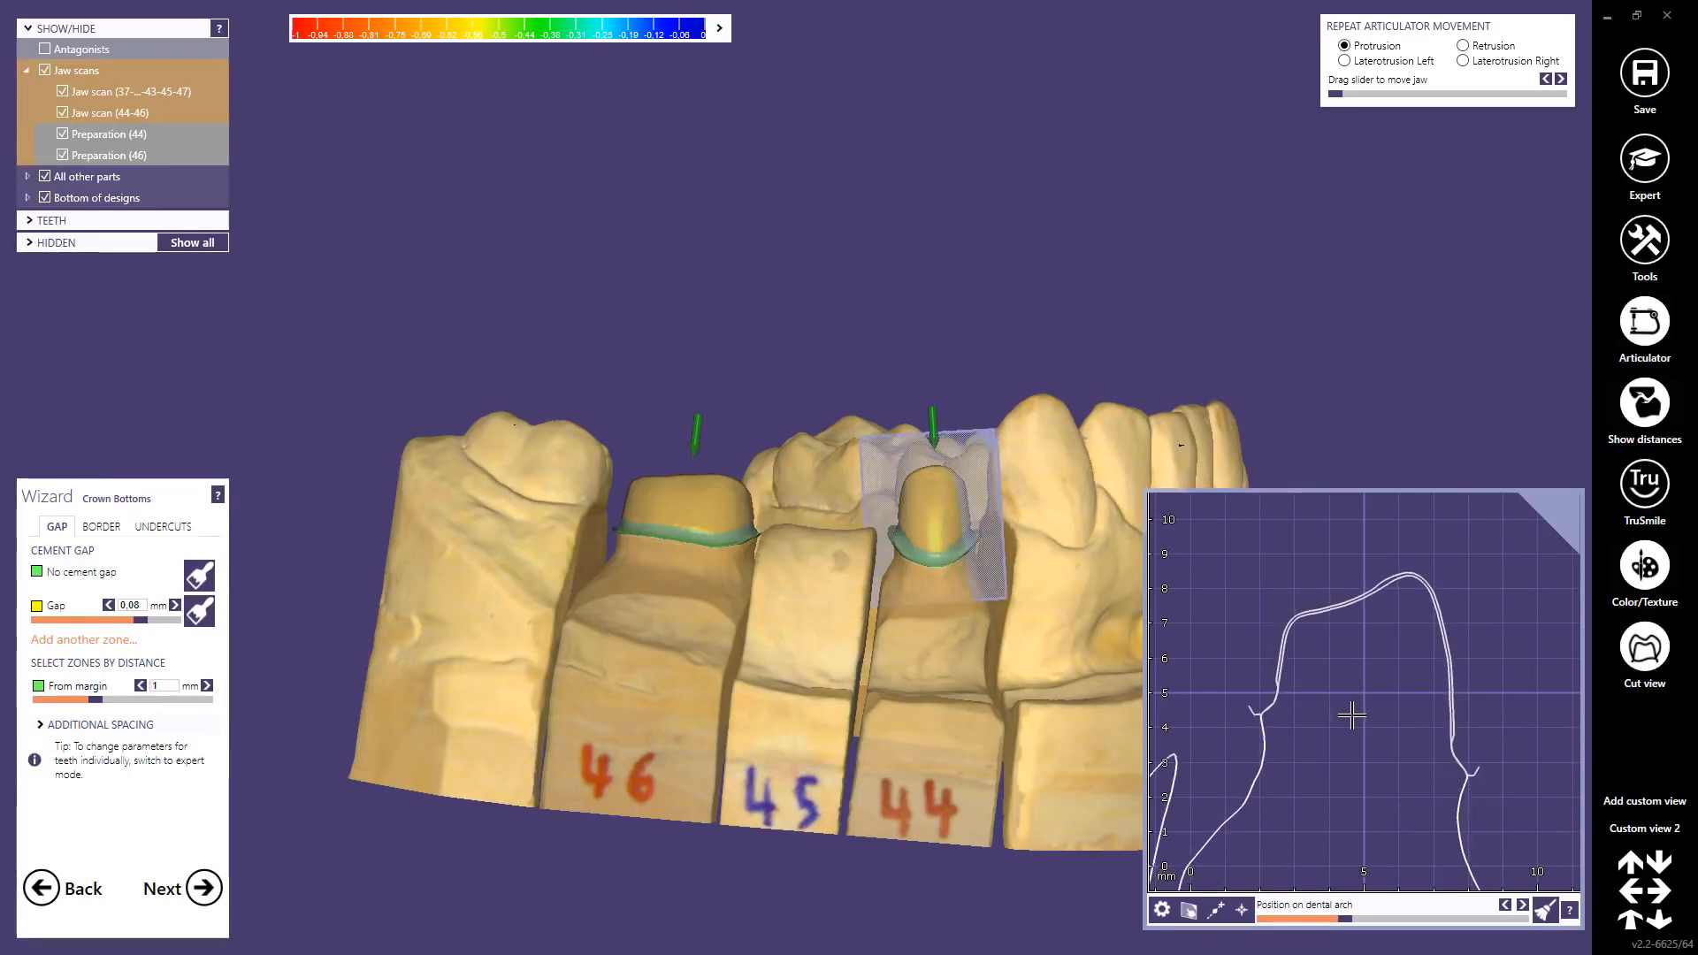
scroll(1349, 715, down, 3)
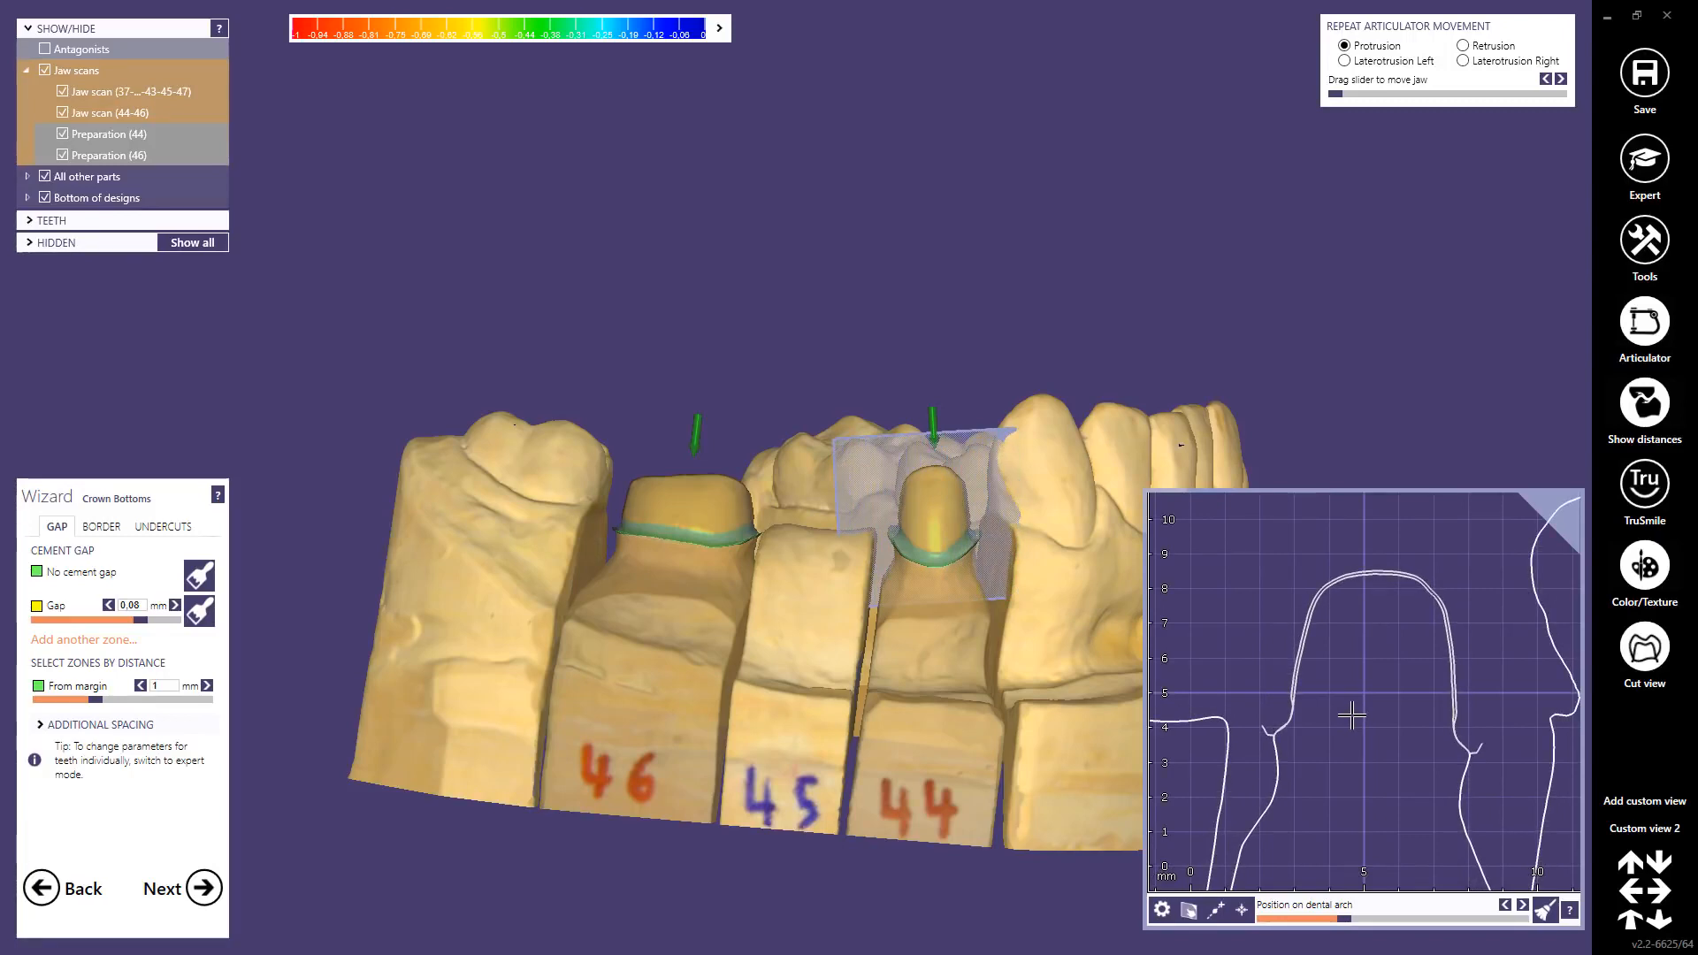
click(1649, 660)
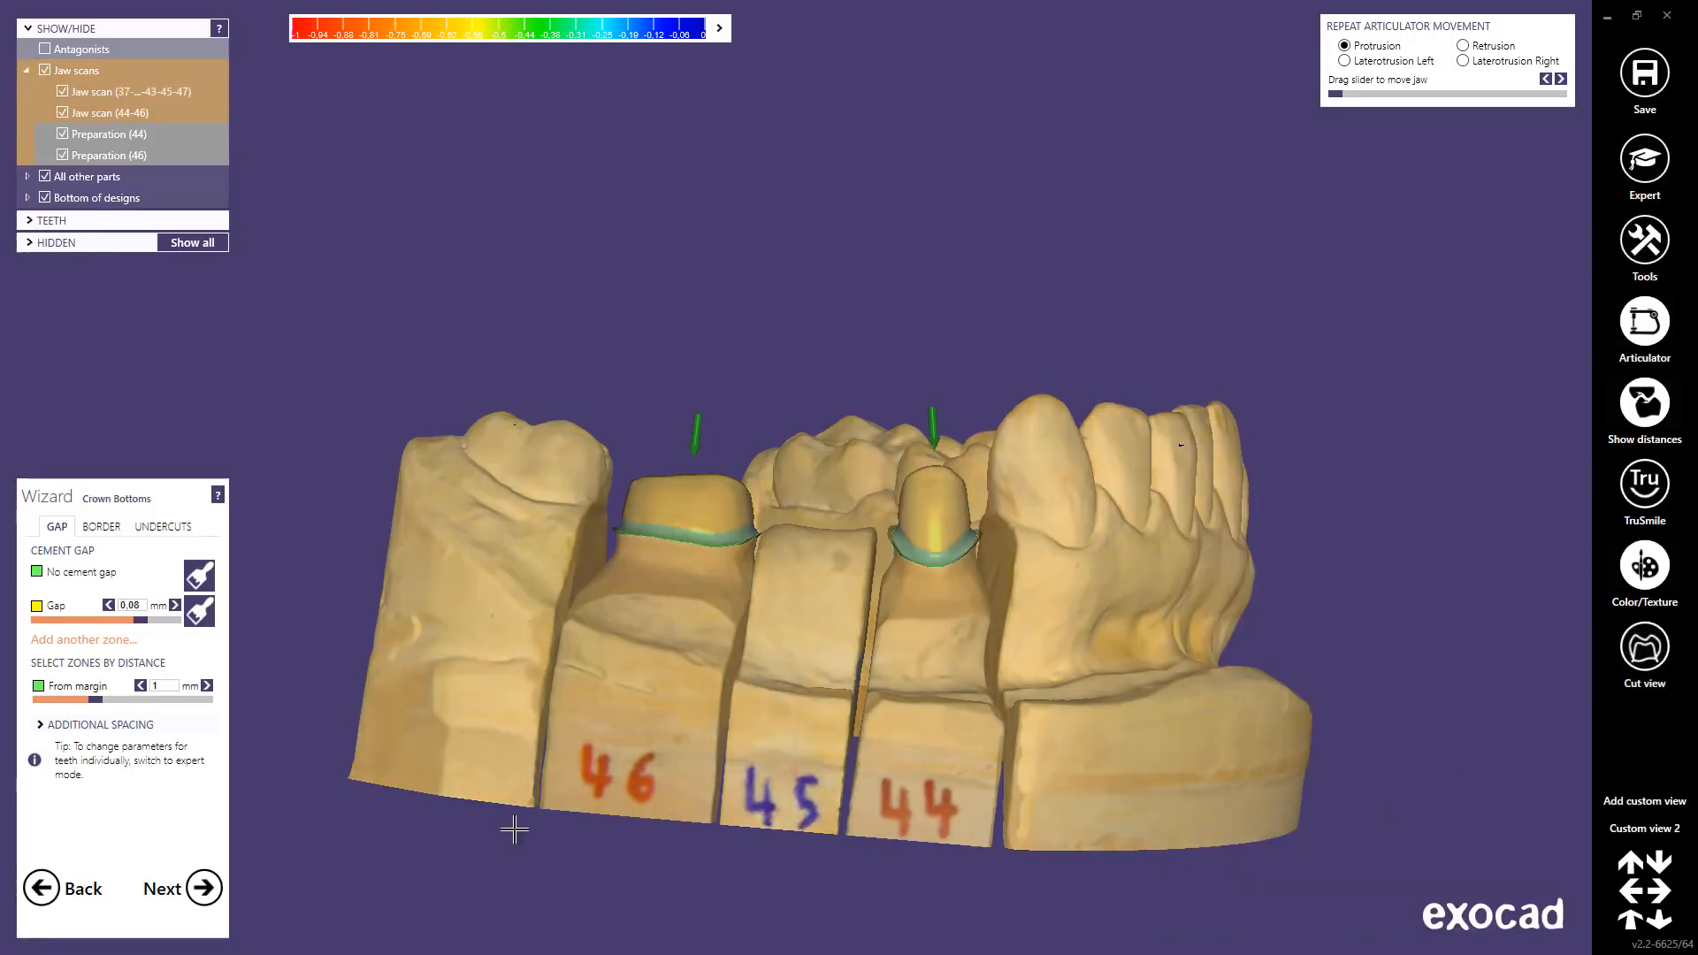
click(204, 887)
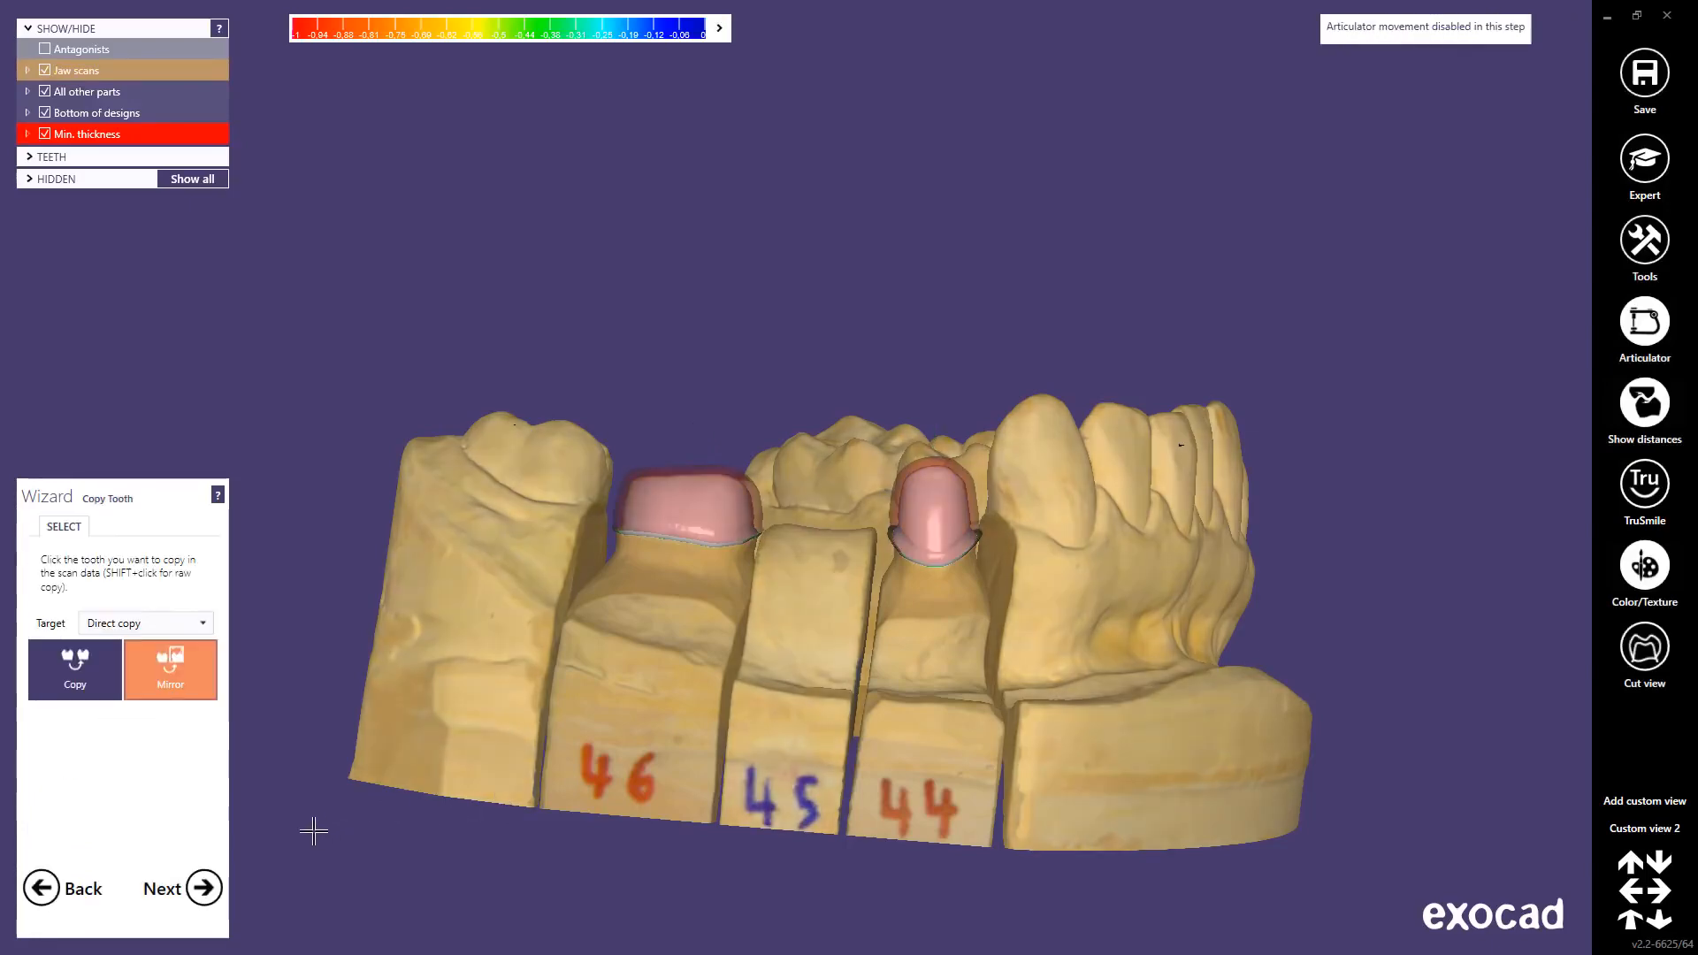
Step: Move to Tooth Placement and view the 44–46 crowns with TruSmile rendering over the textured scan
click(205, 887)
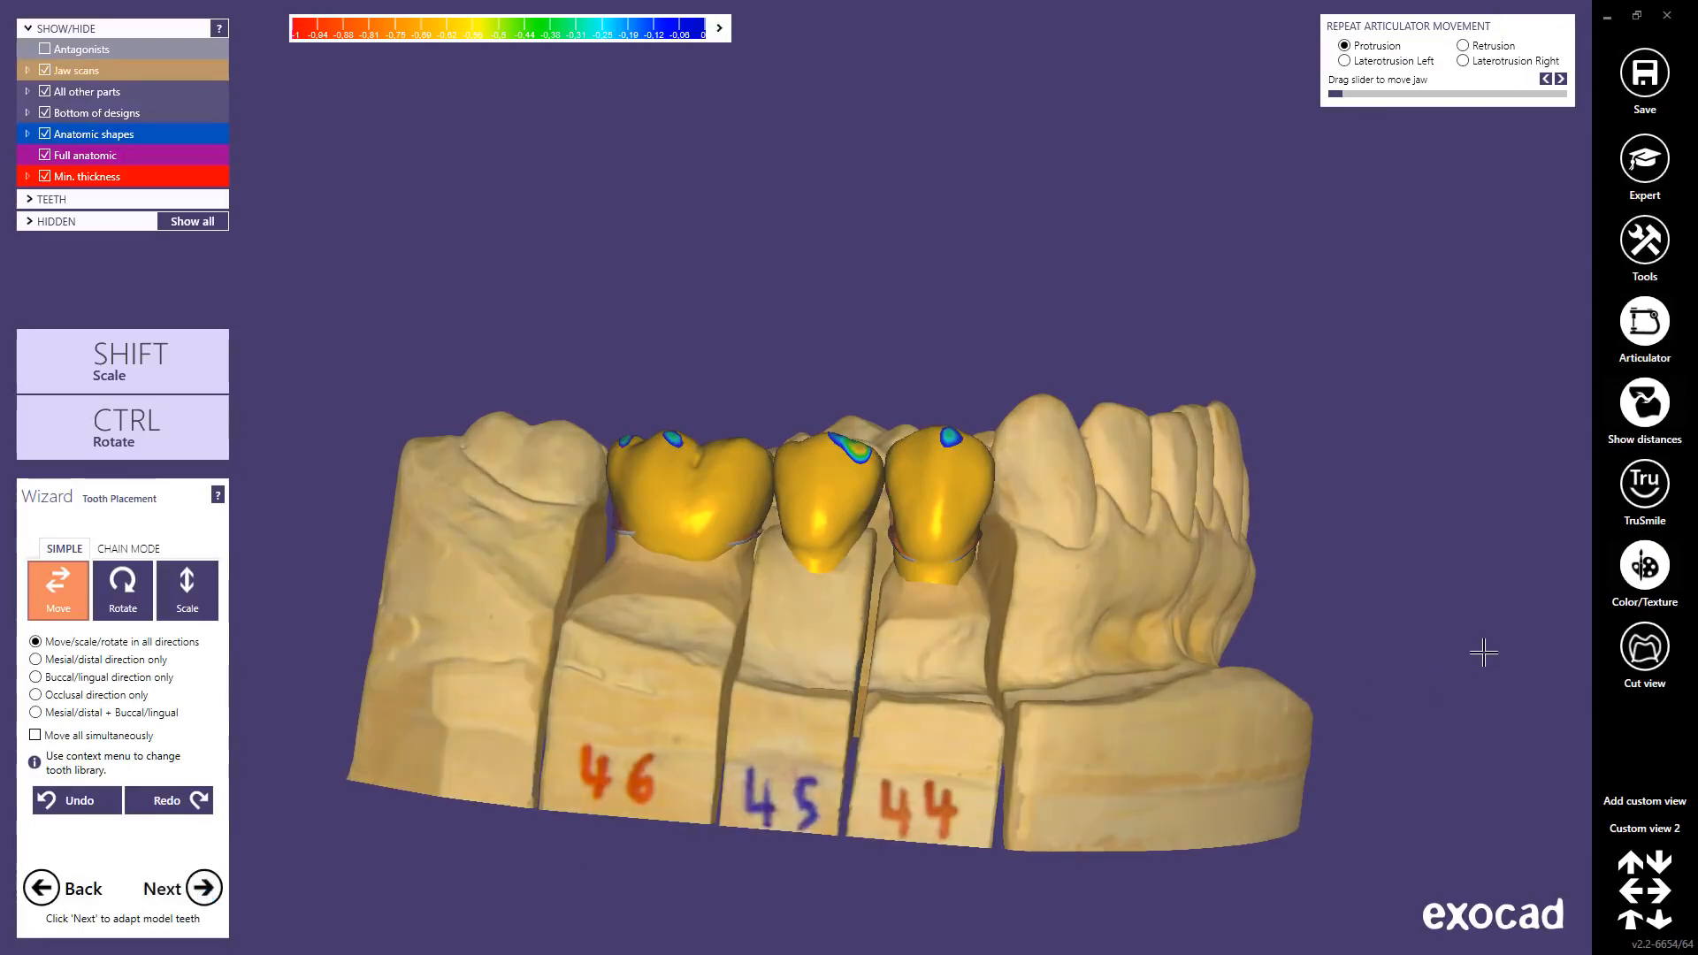
click(1648, 576)
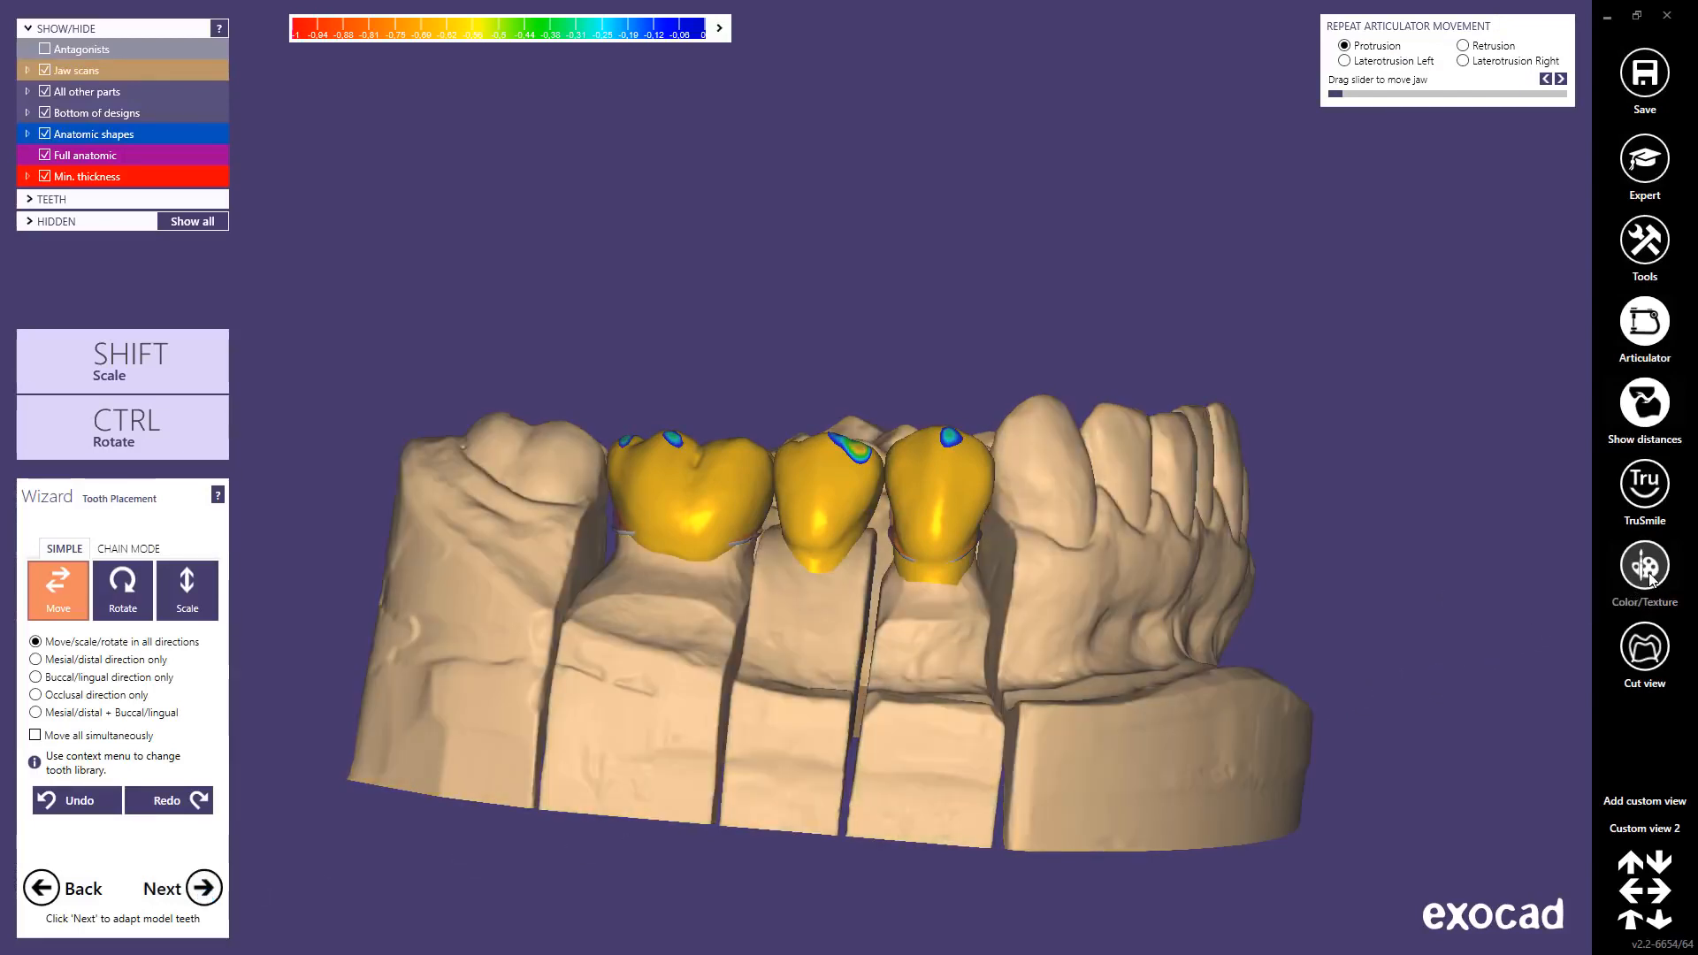
click(1645, 498)
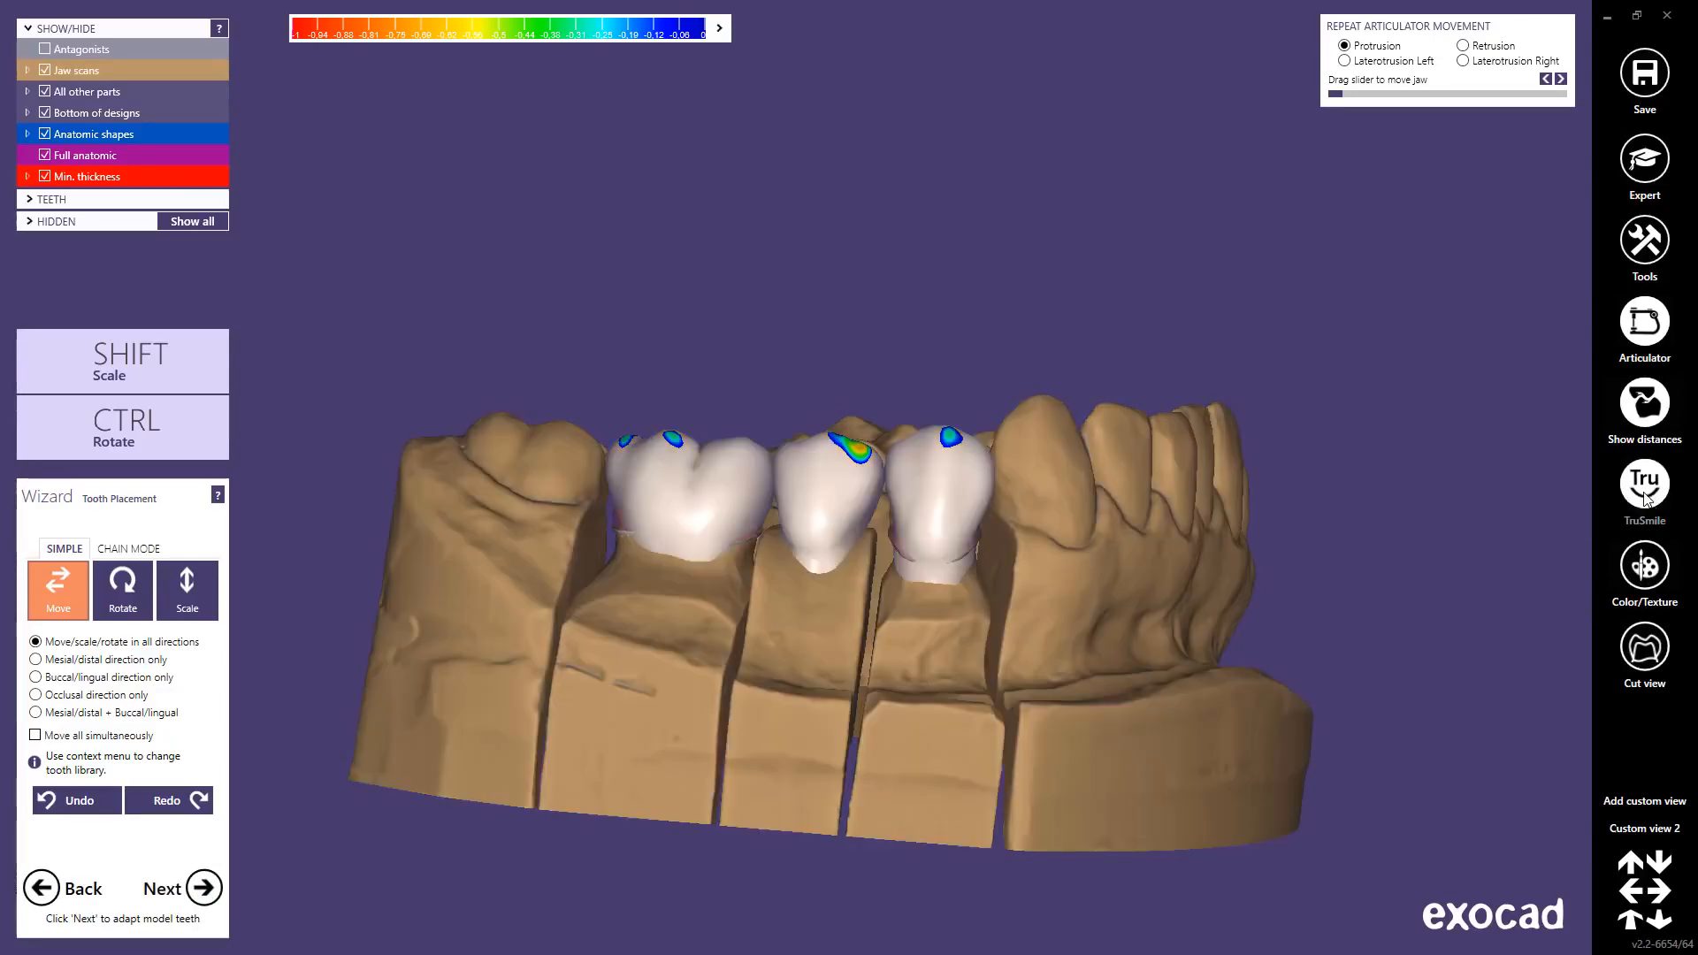
right_drag(1101, 601, 1096, 602)
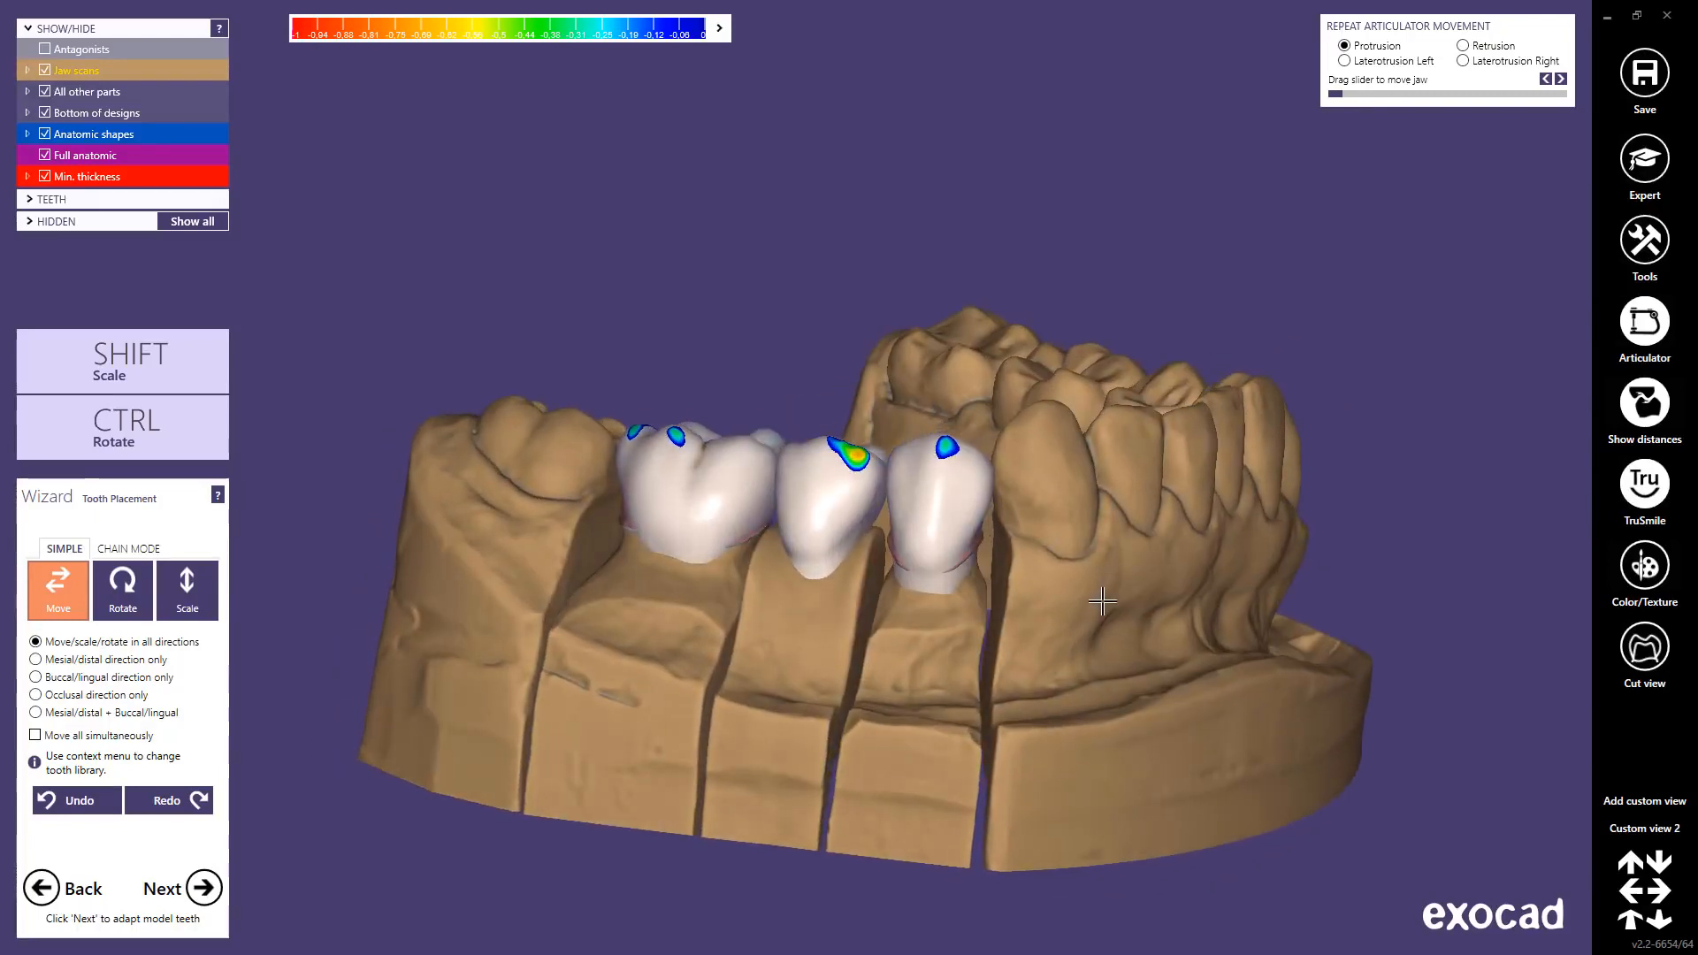
click(1643, 568)
scroll(800, 477, up, 6)
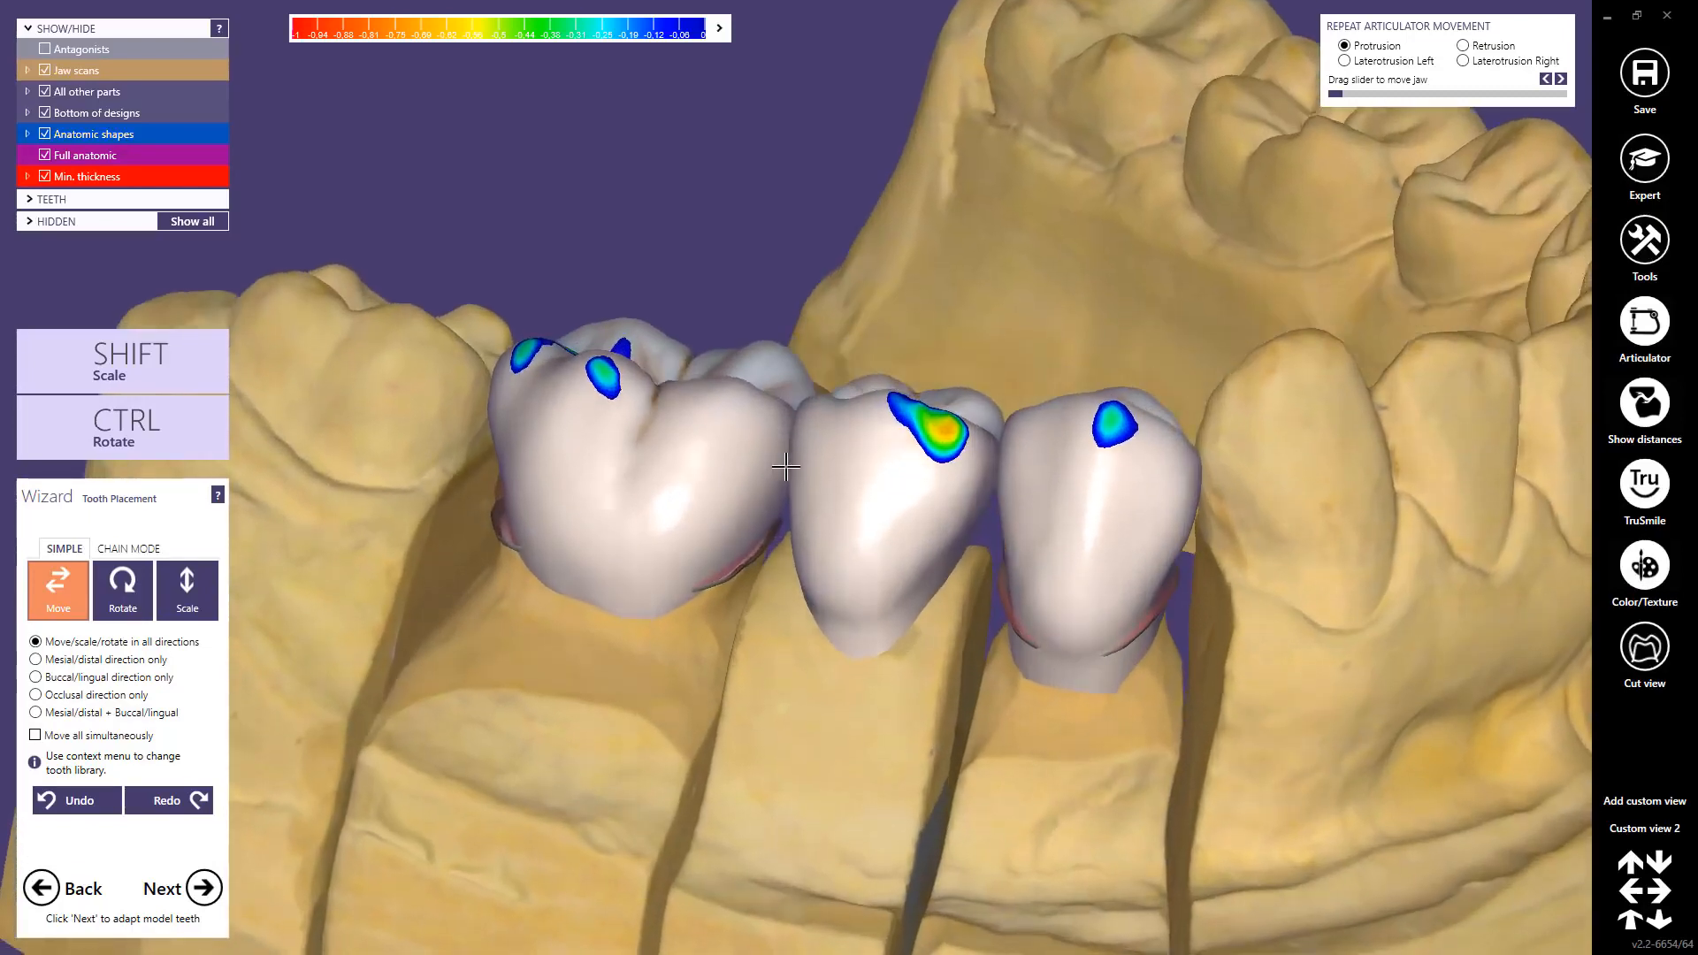
right_drag(785, 466, 785, 469)
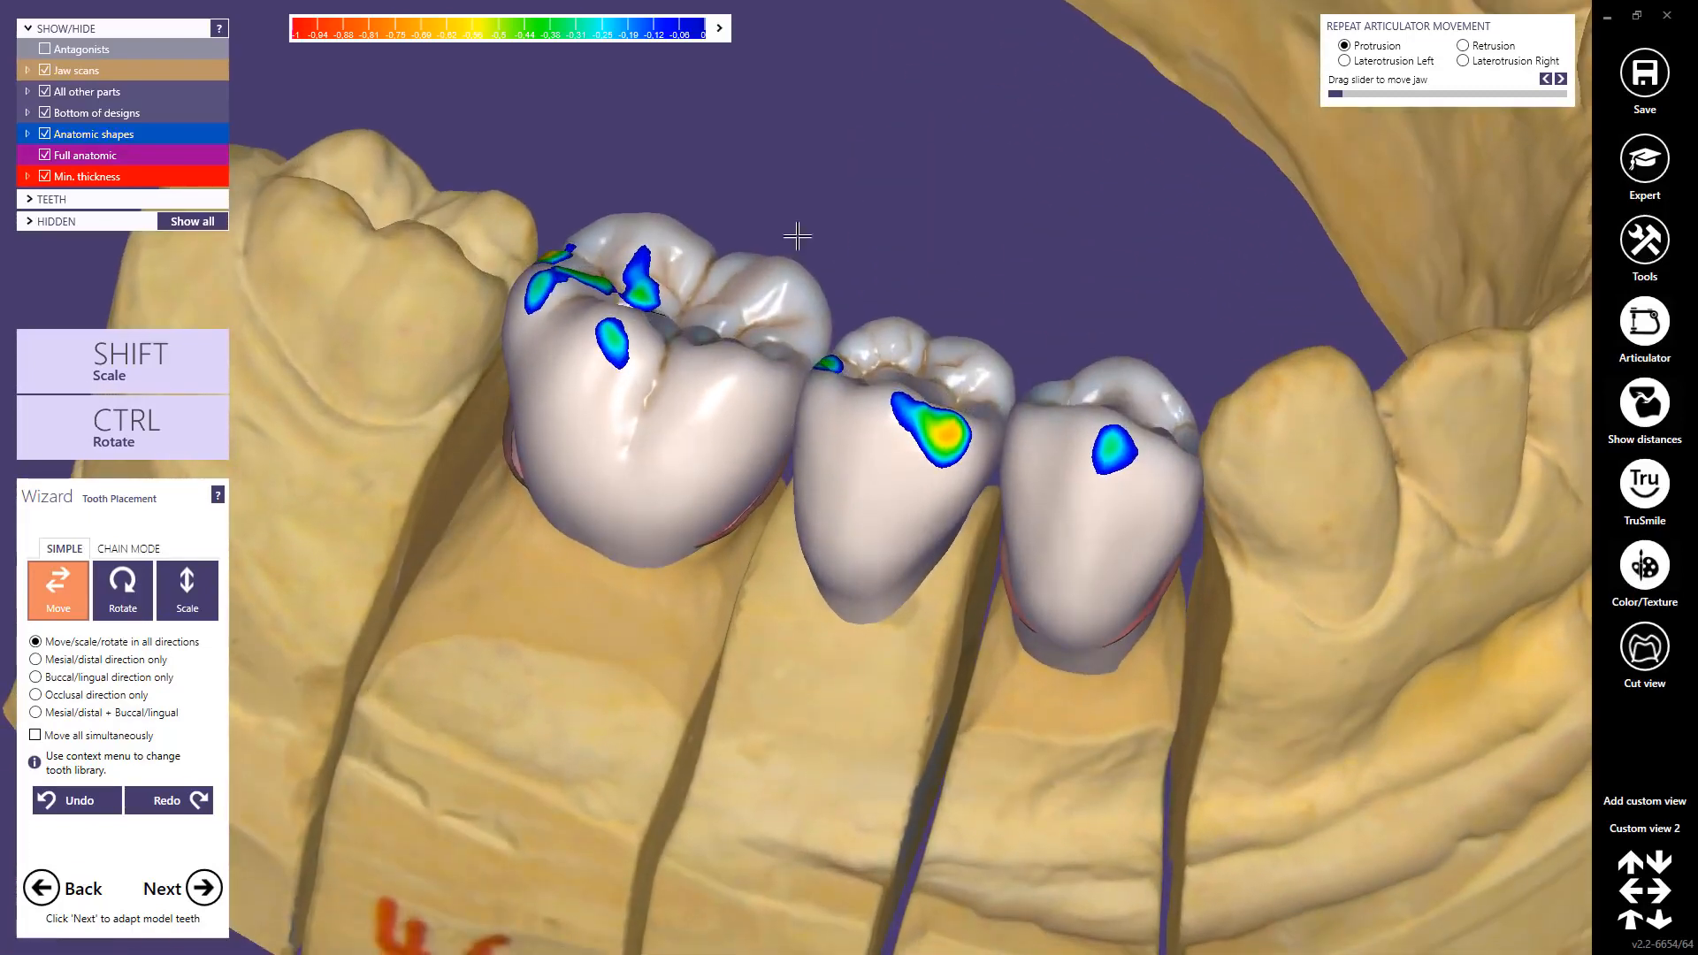
right_click(819, 168)
Step: Load the hd tooth library for crowns 44–46, accepting that previous designs are replaced
click(866, 219)
click(311, 49)
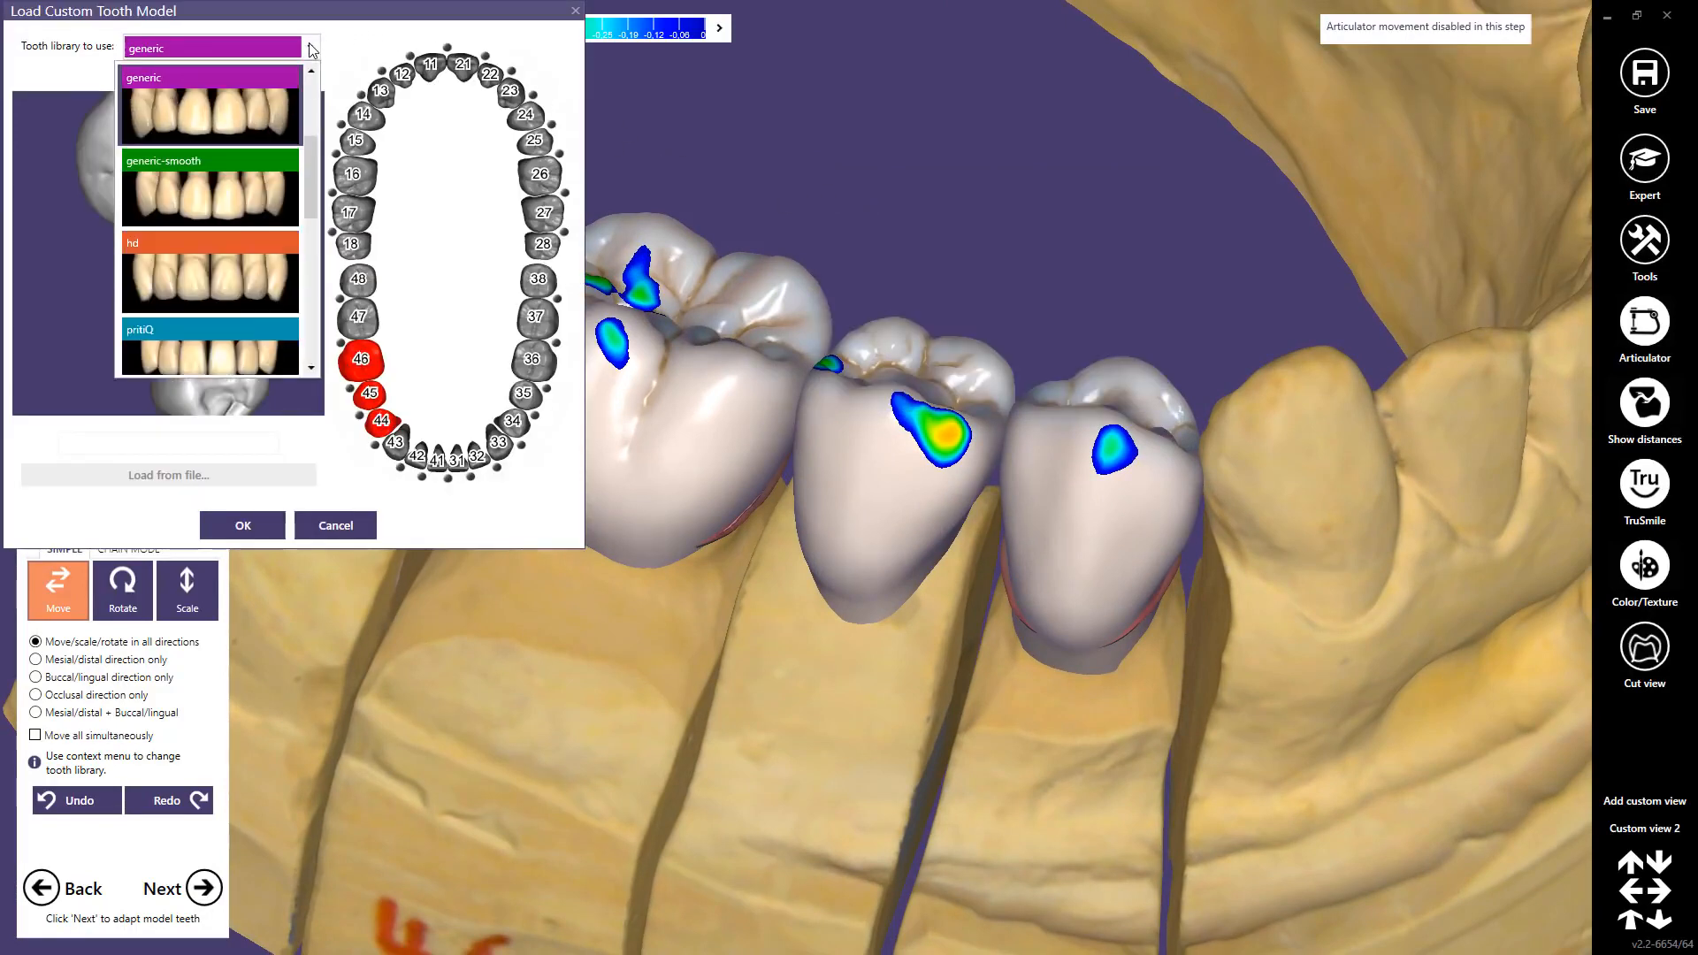
click(243, 263)
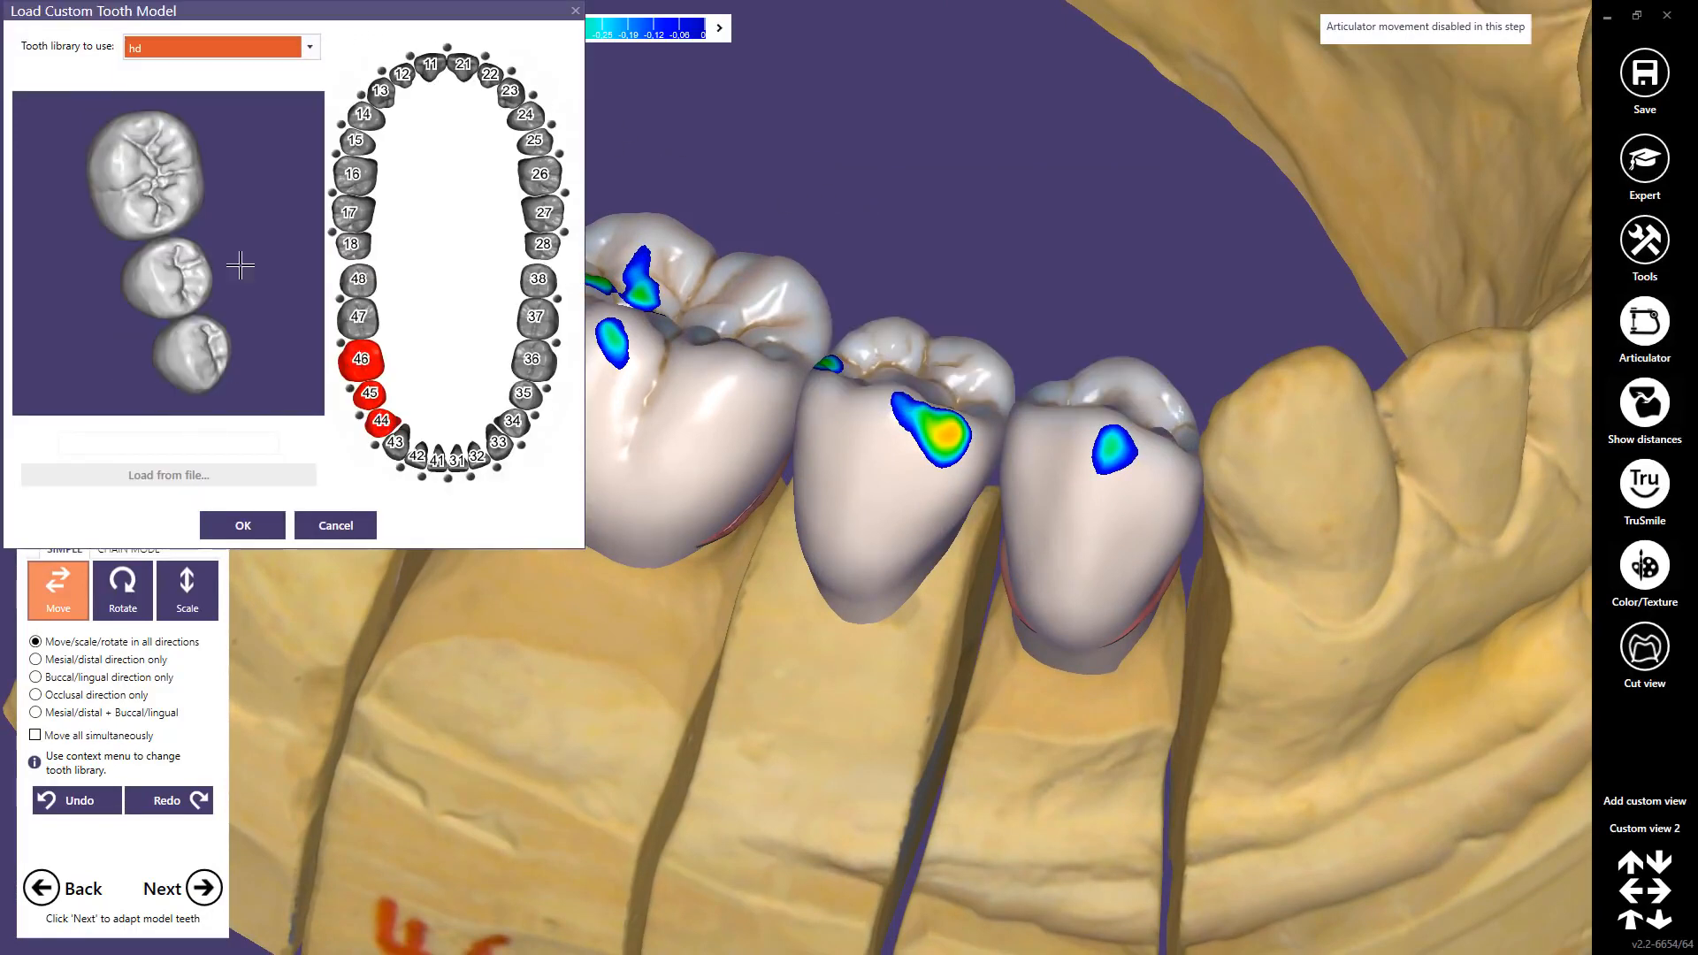
click(243, 526)
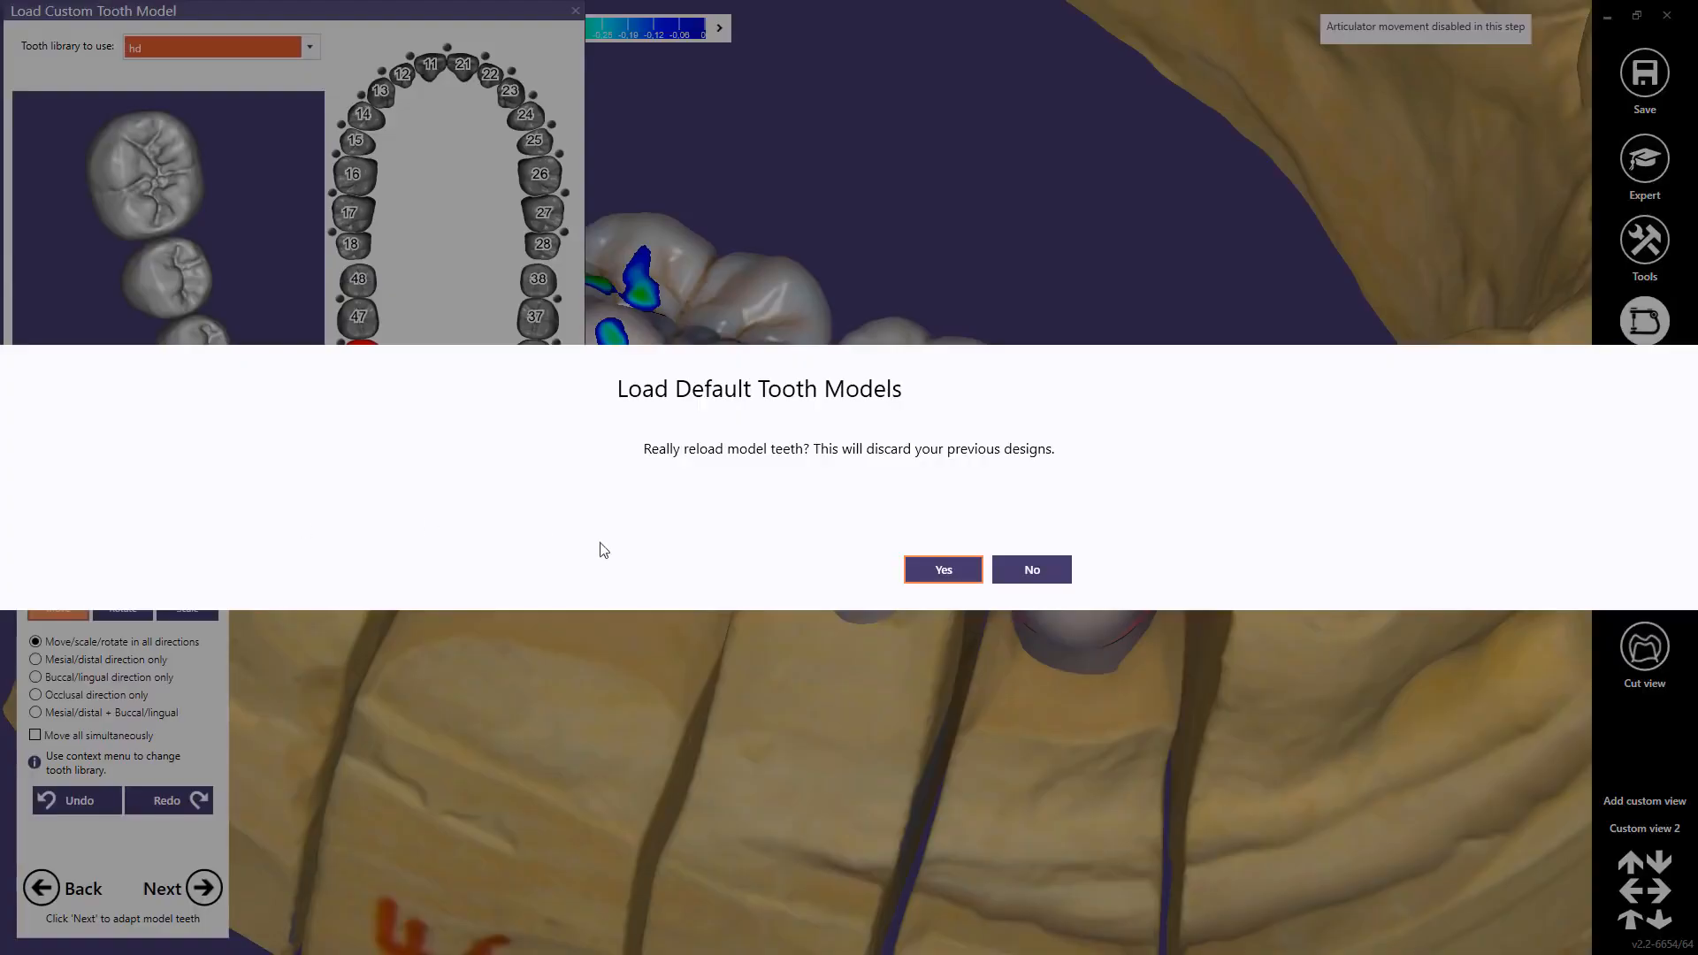
click(941, 570)
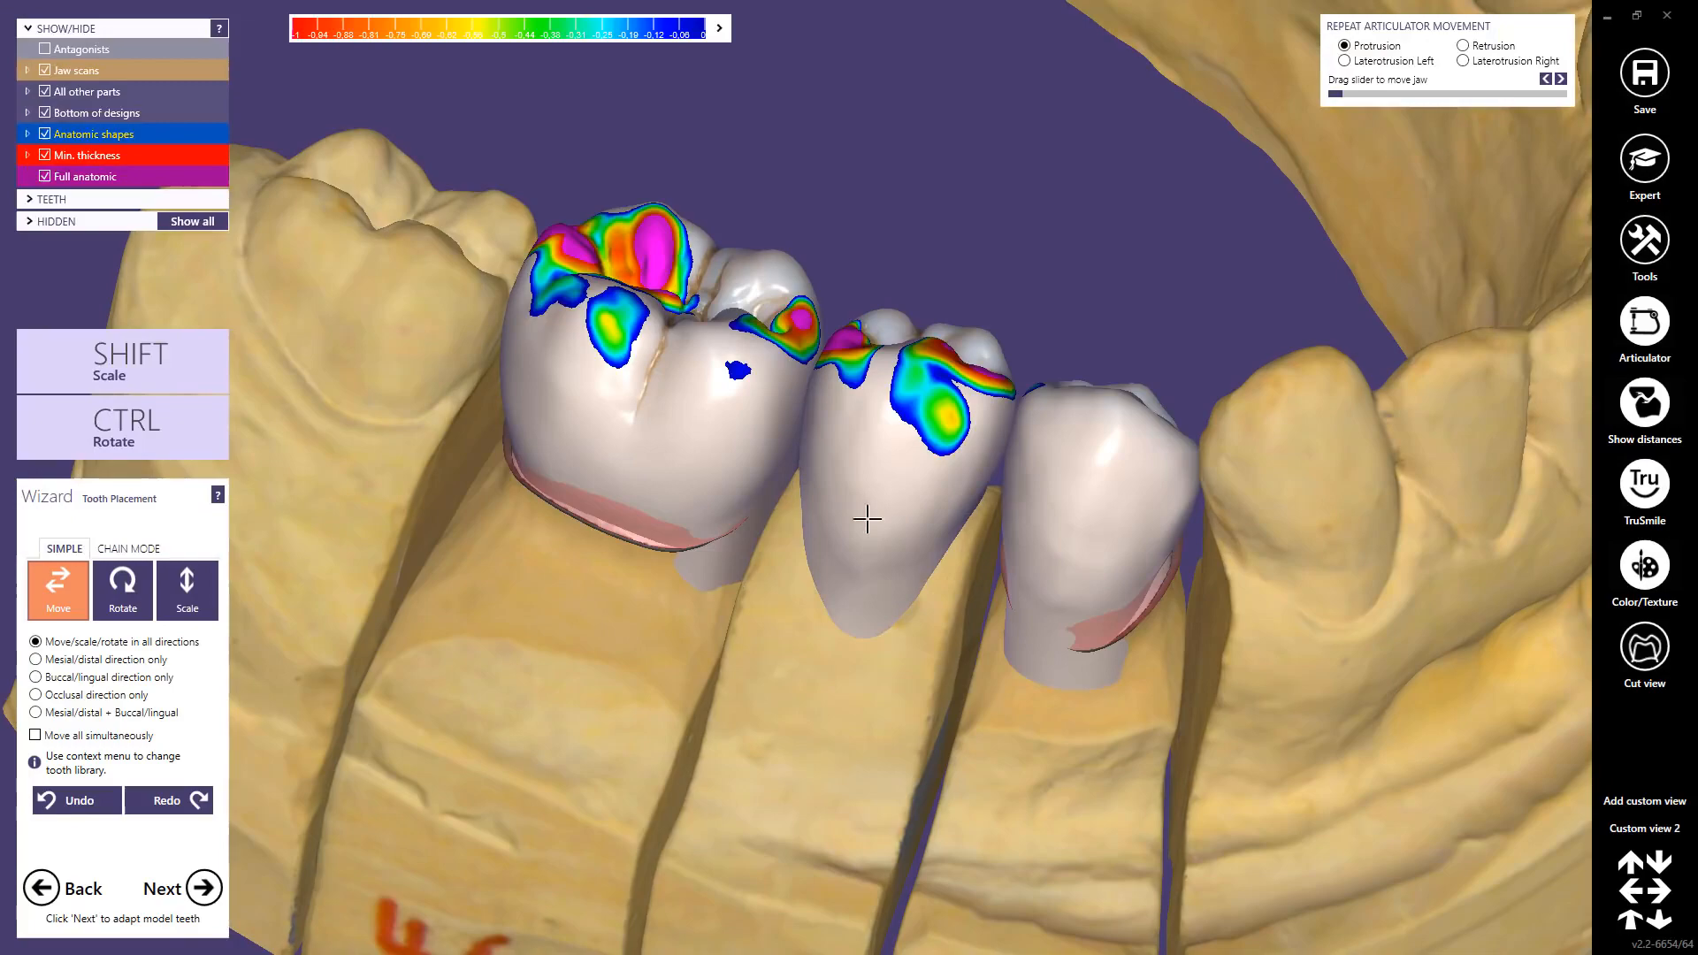
right_click(648, 377)
mouse_move(766, 576)
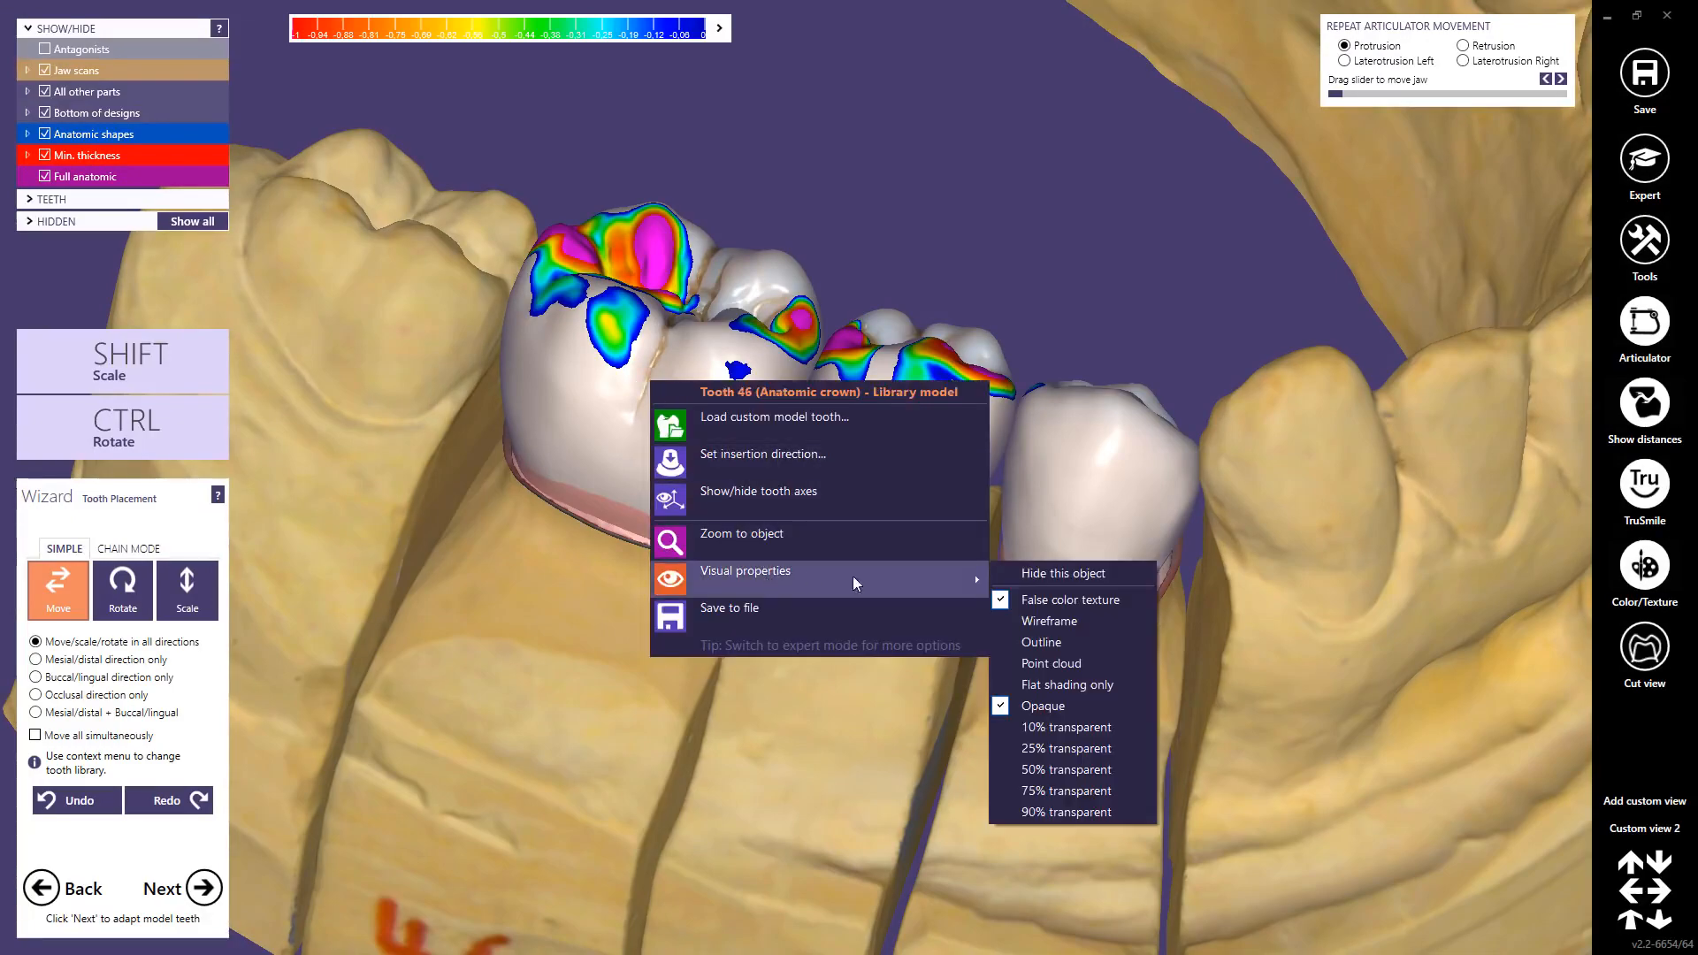
click(1028, 619)
scroll(619, 305, up, 5)
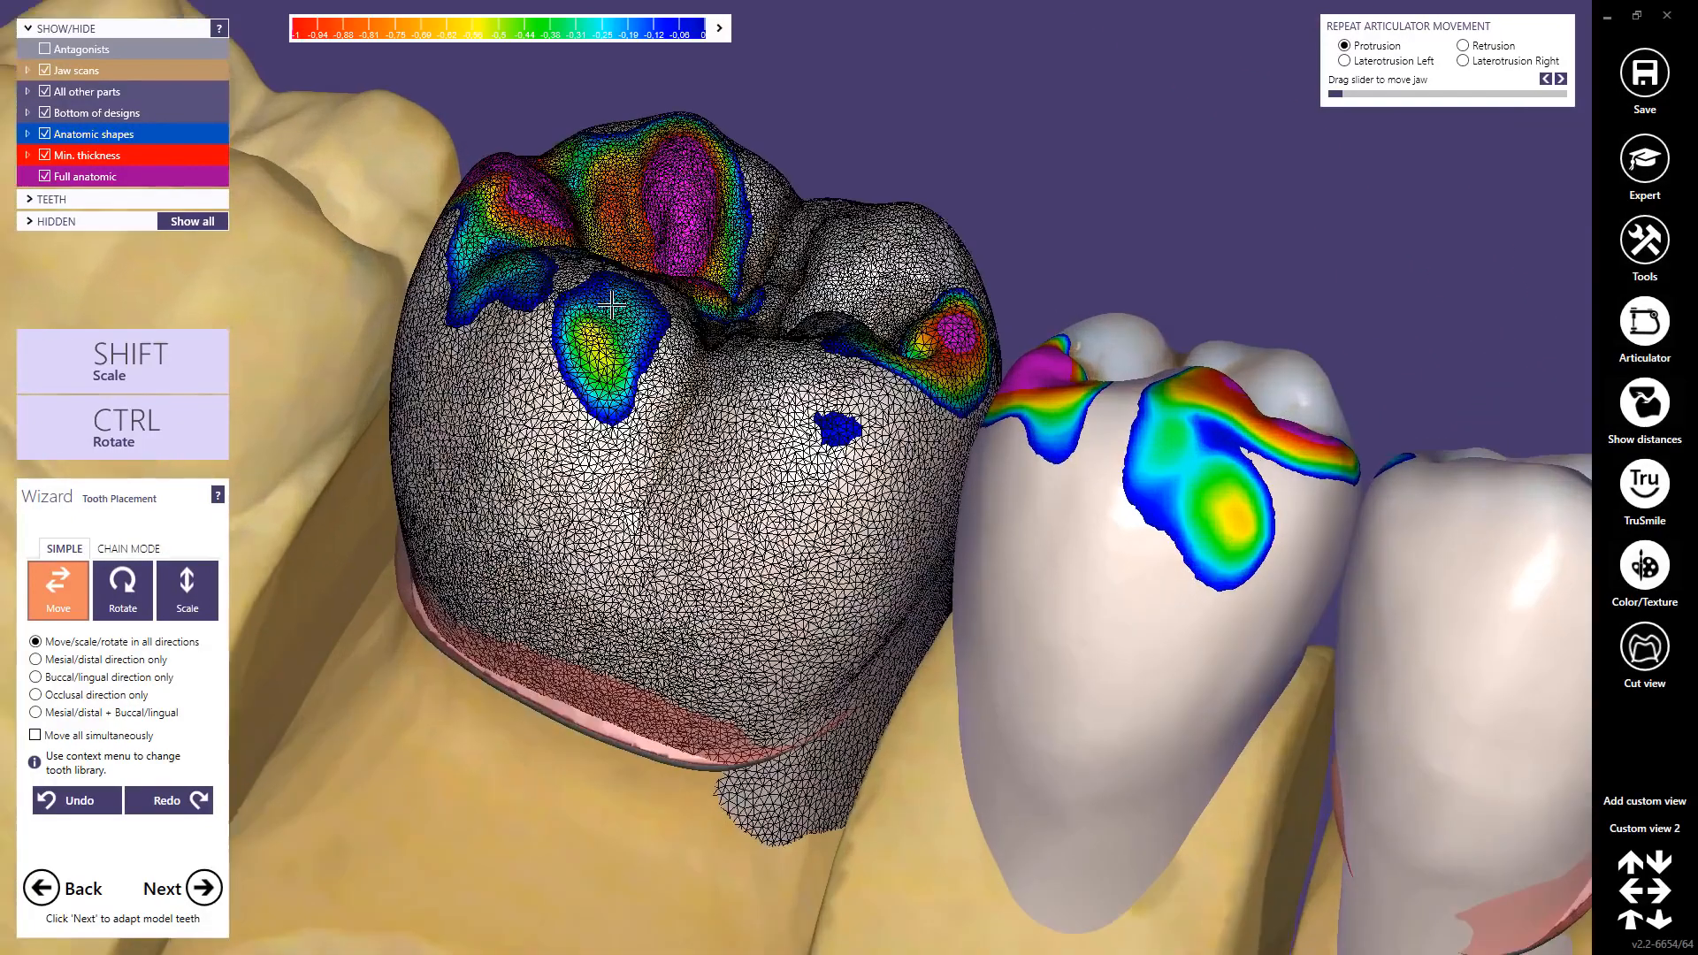
scroll(611, 305, up, 2)
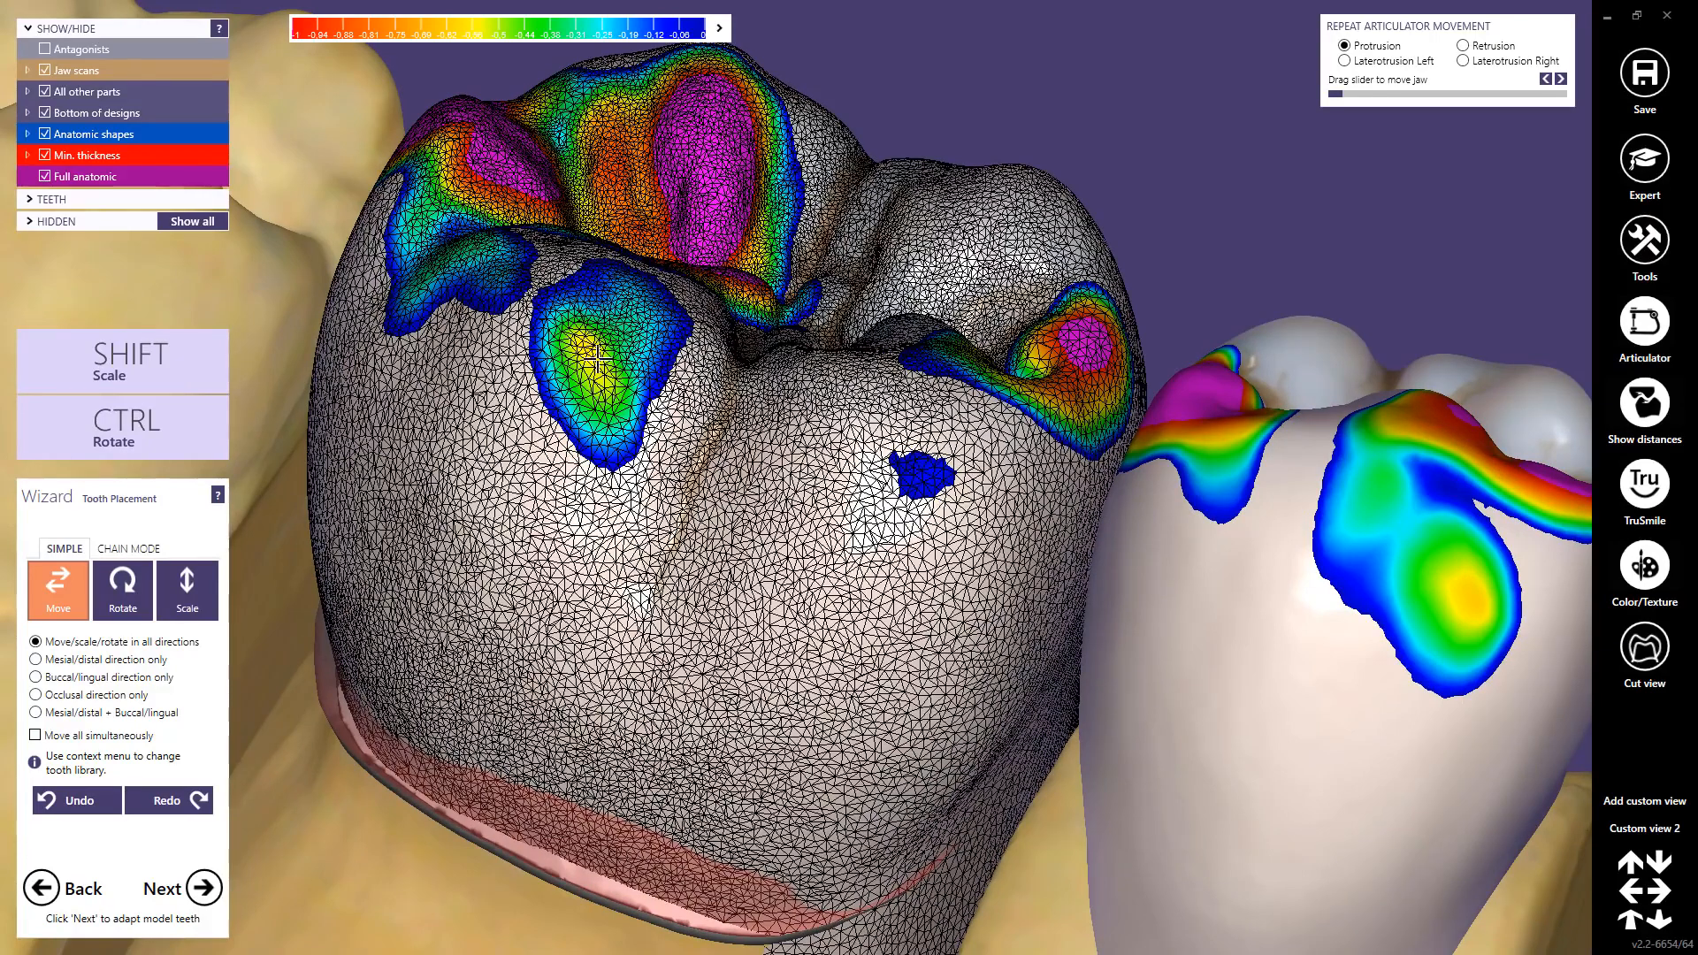
right_click(582, 466)
mouse_move(710, 657)
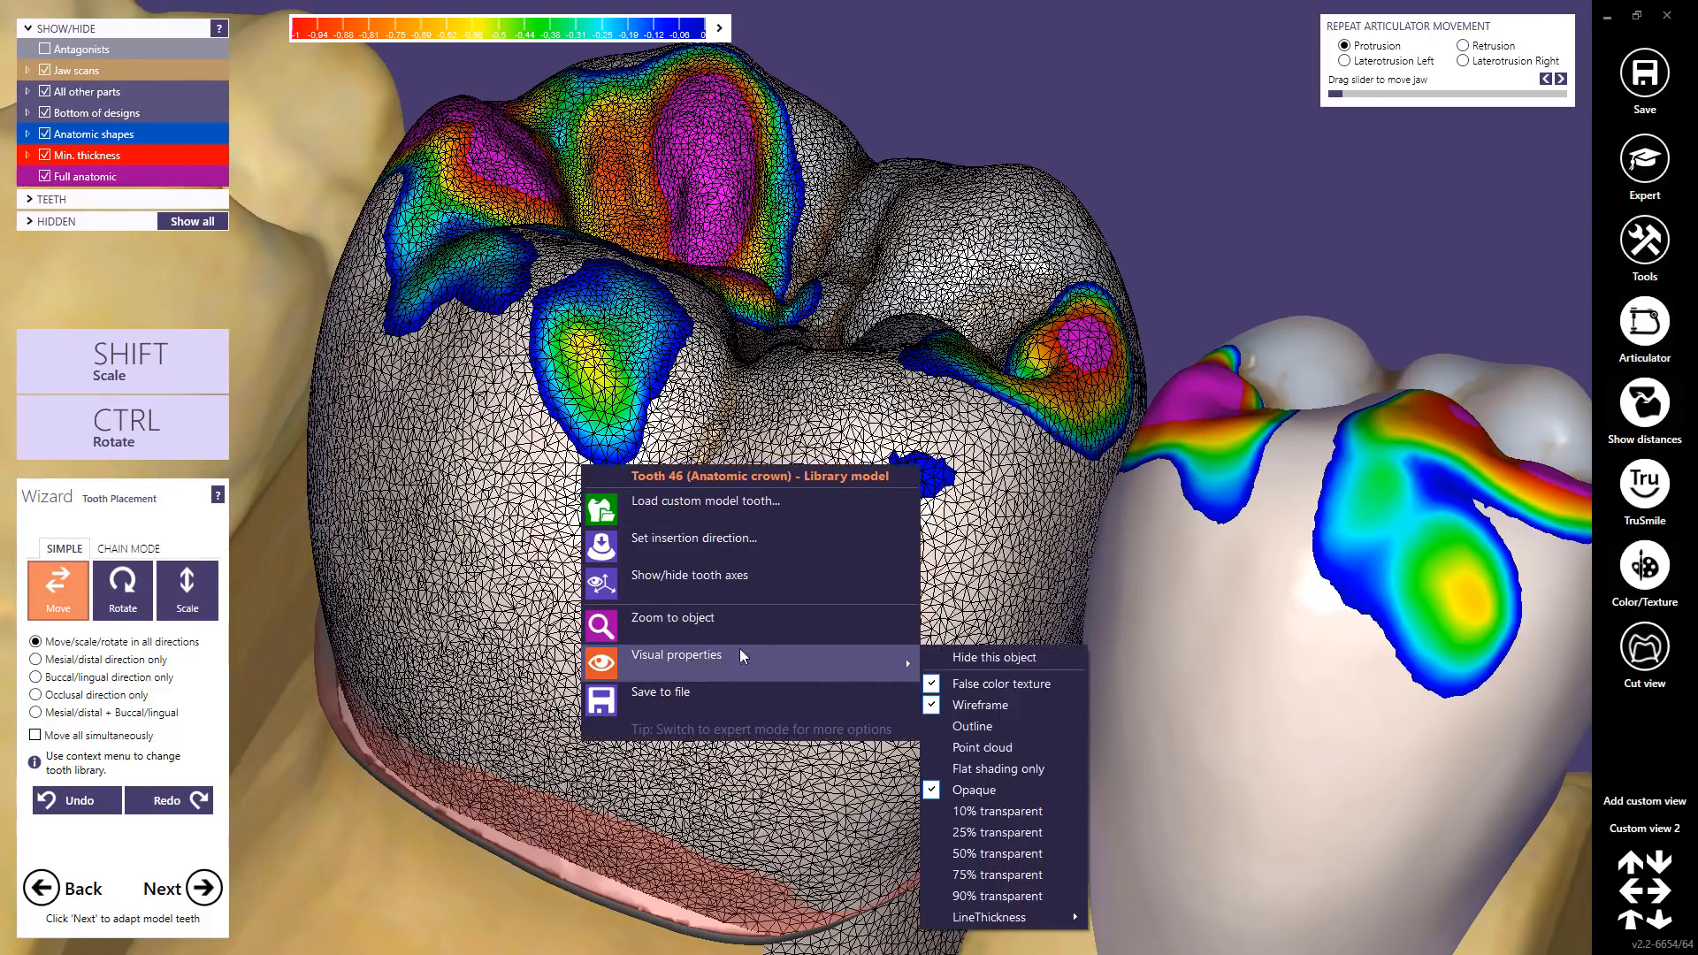
click(971, 705)
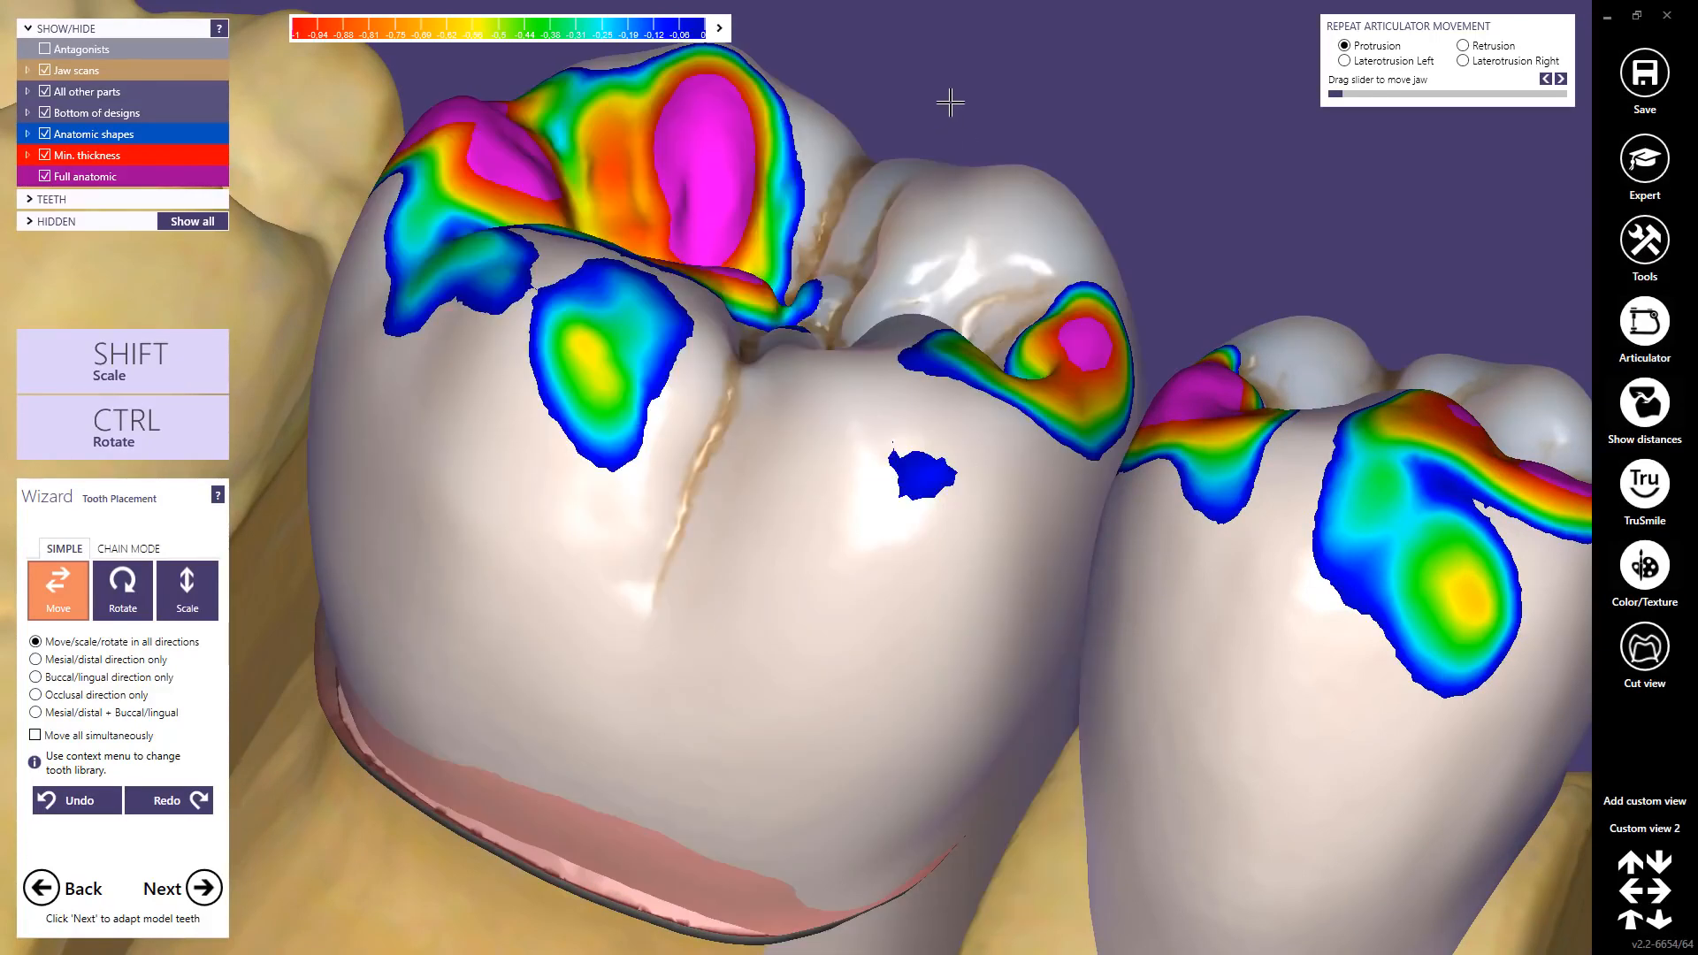
right_click(949, 101)
Step: Reload the generic default tooth models for 44–46, switch to Custom view 2, and advance to crown generation
click(990, 139)
click(311, 49)
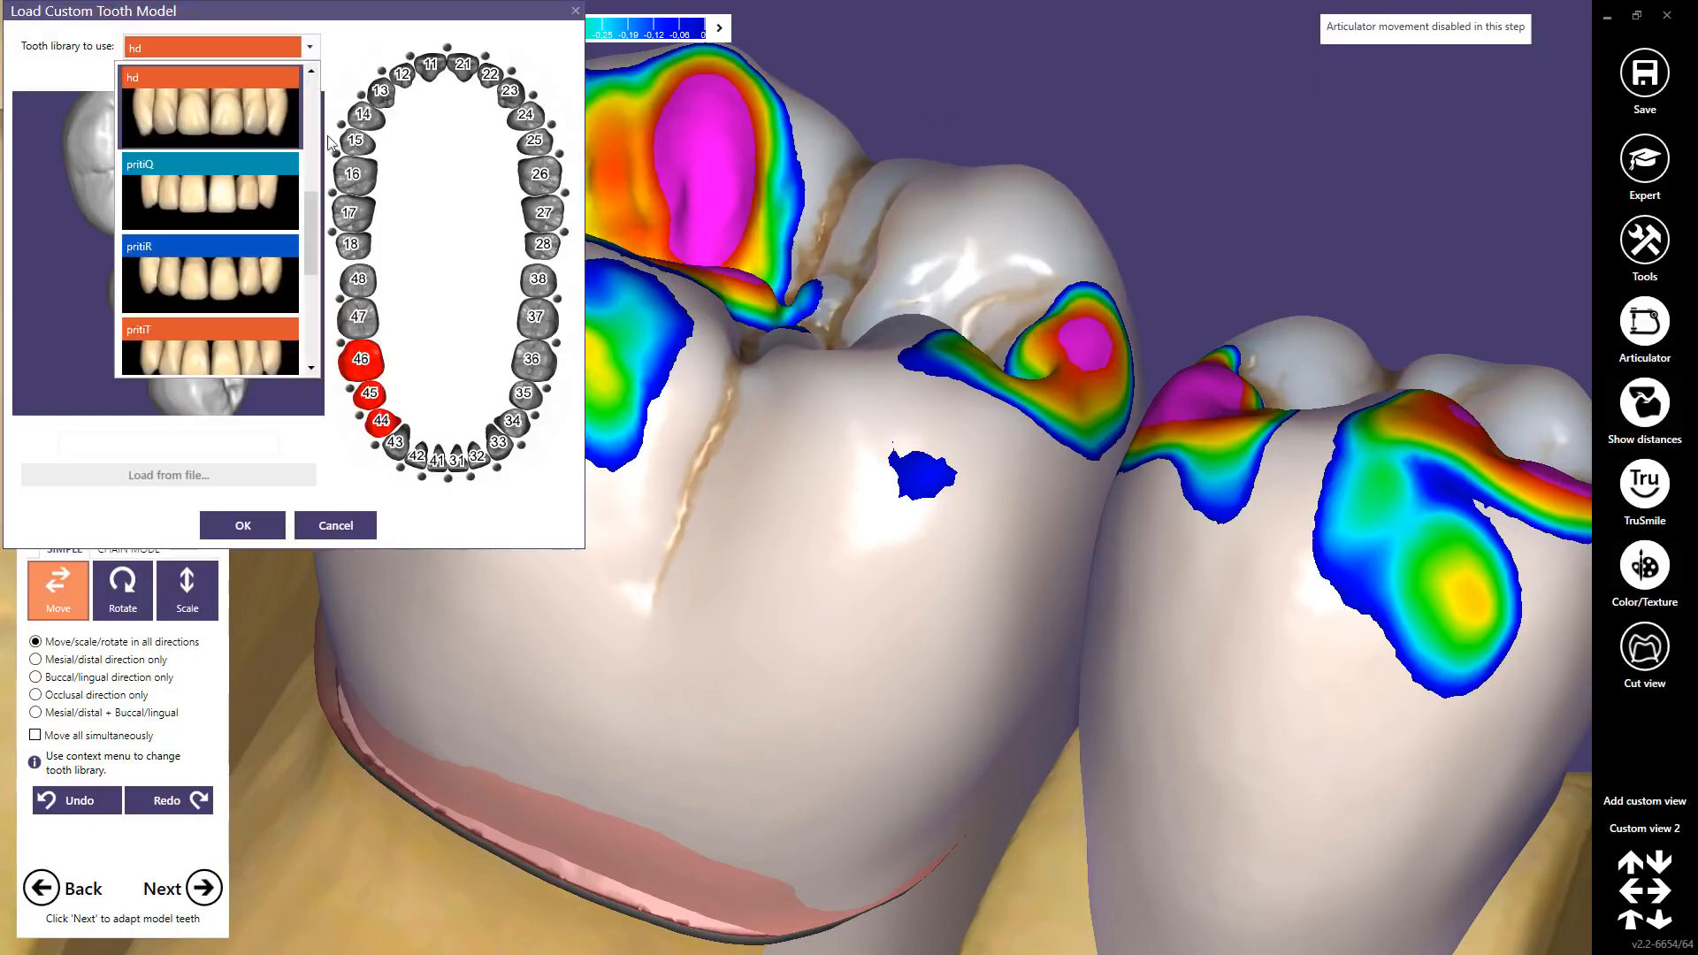
scroll(320, 249, down, 3)
click(226, 262)
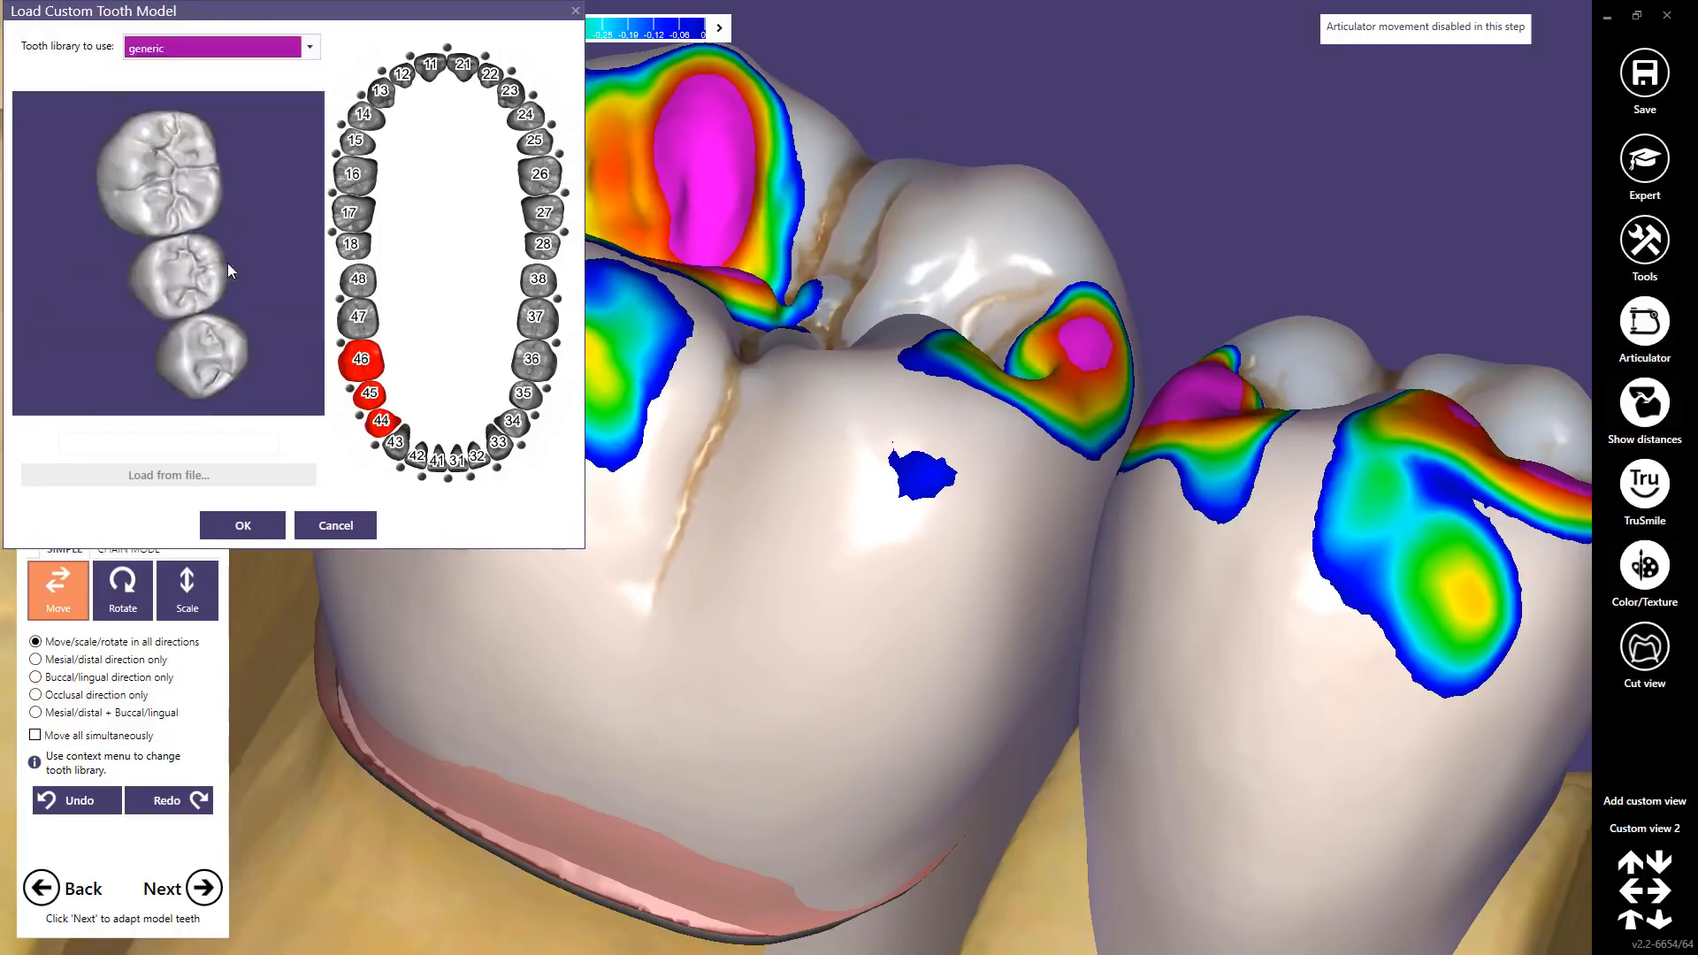
click(245, 524)
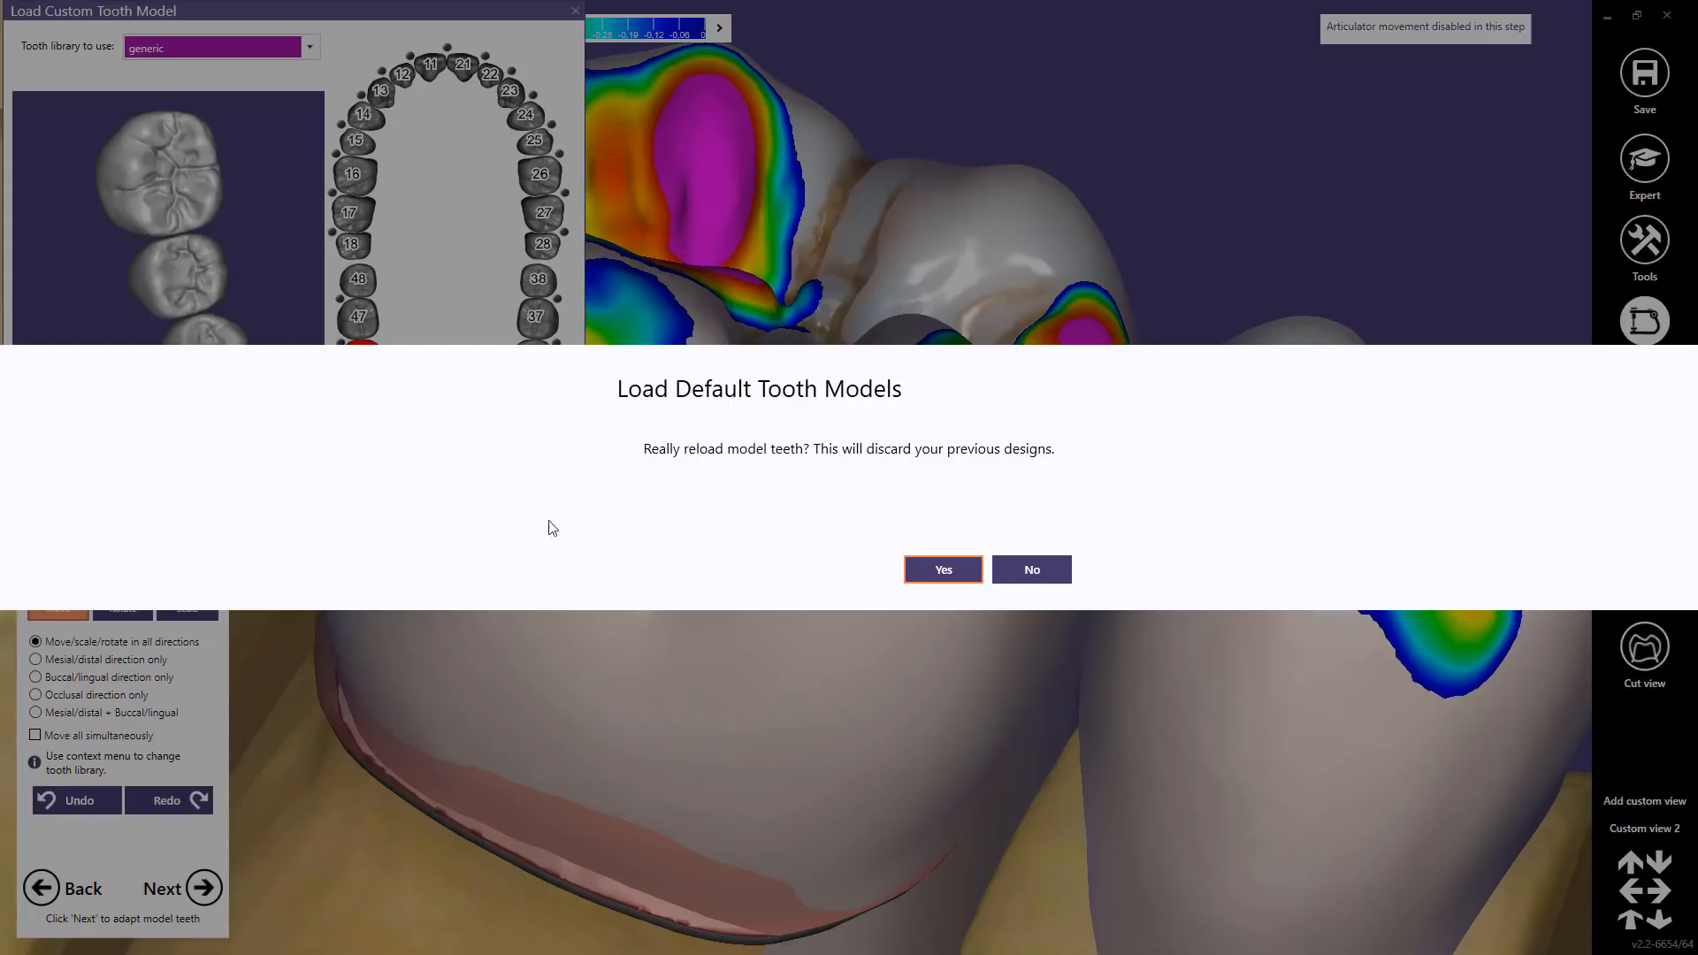
click(957, 574)
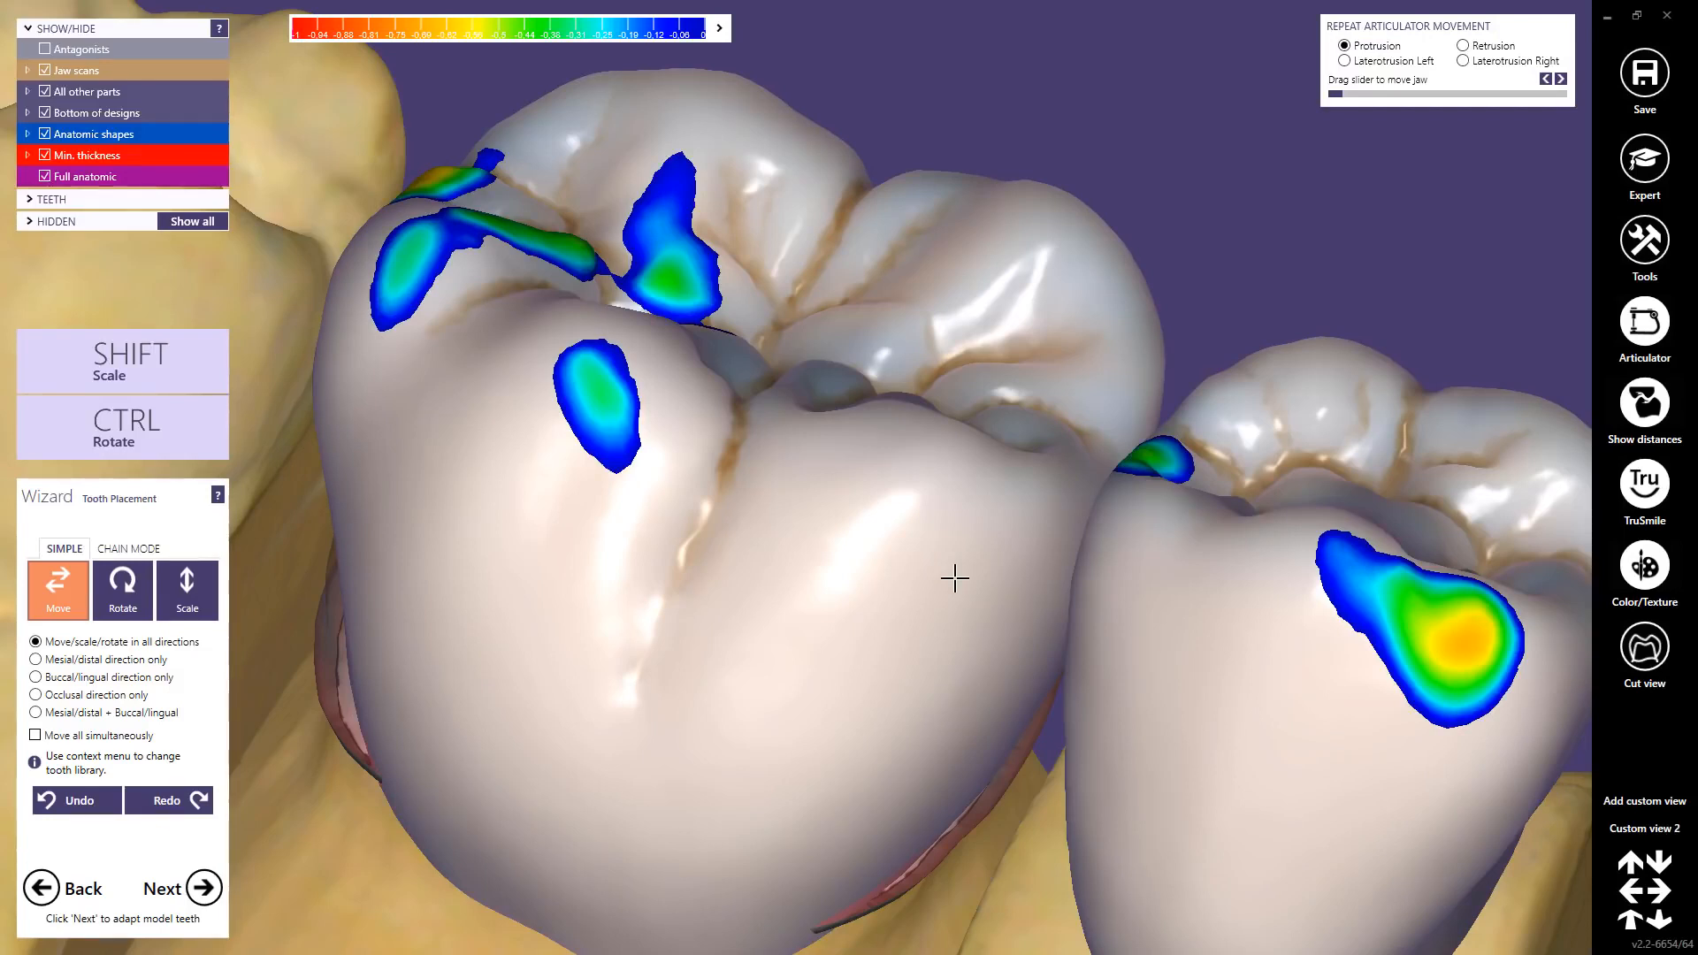
click(1640, 829)
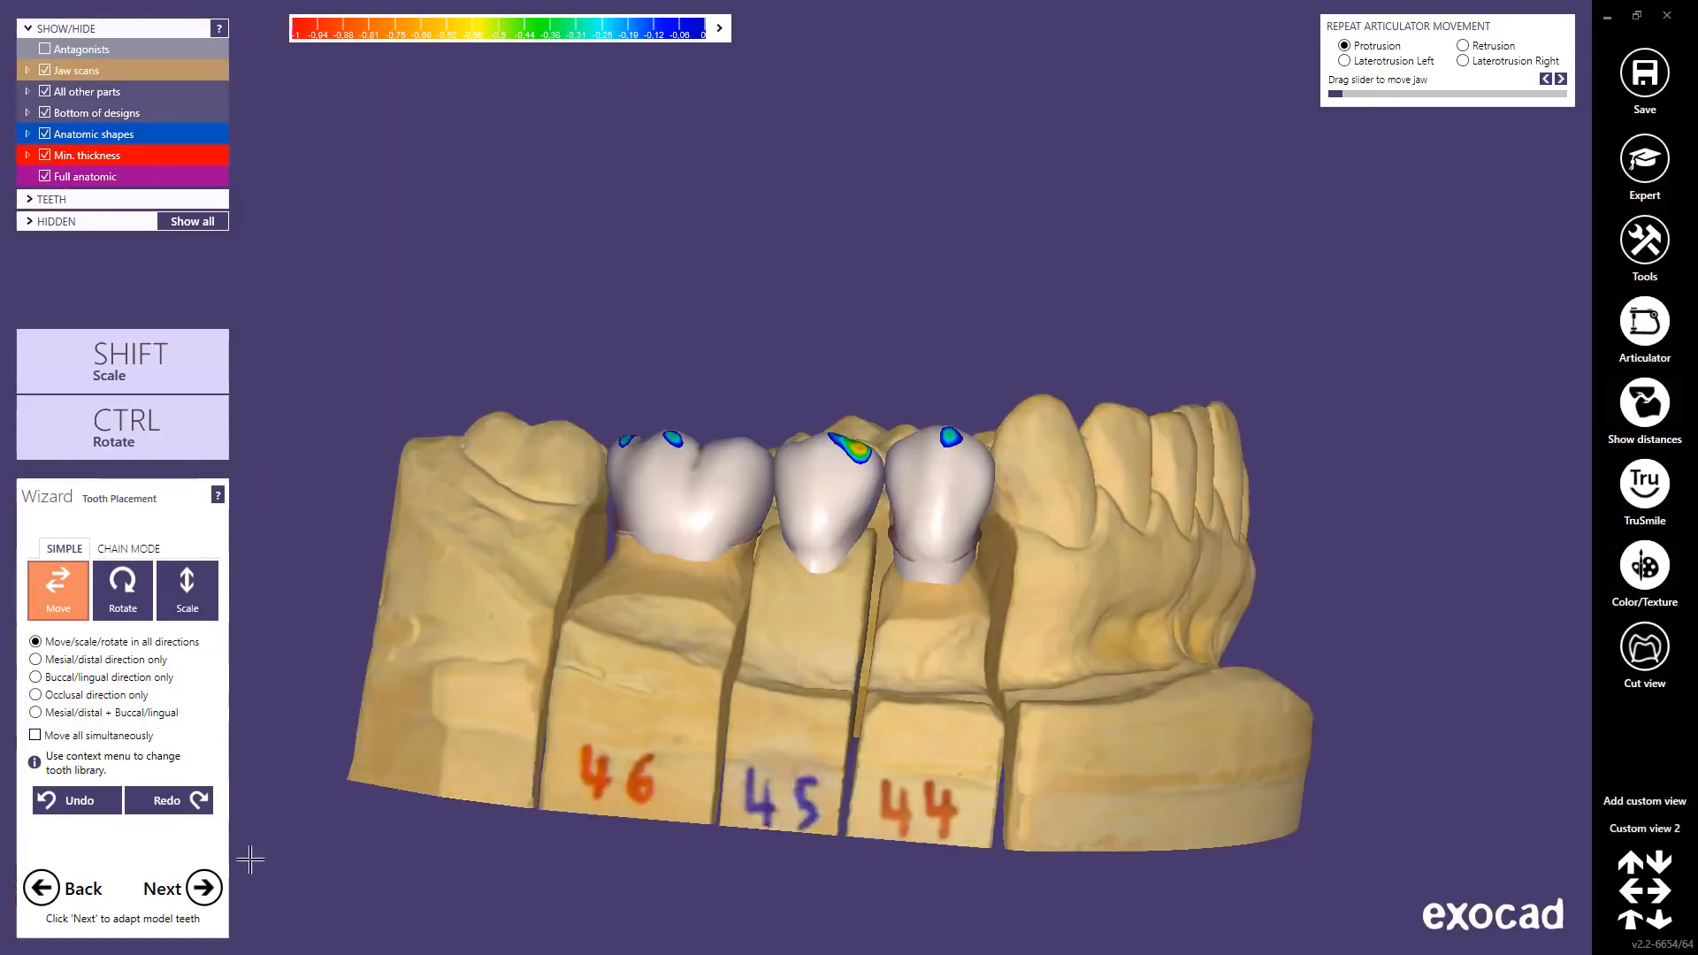
click(200, 889)
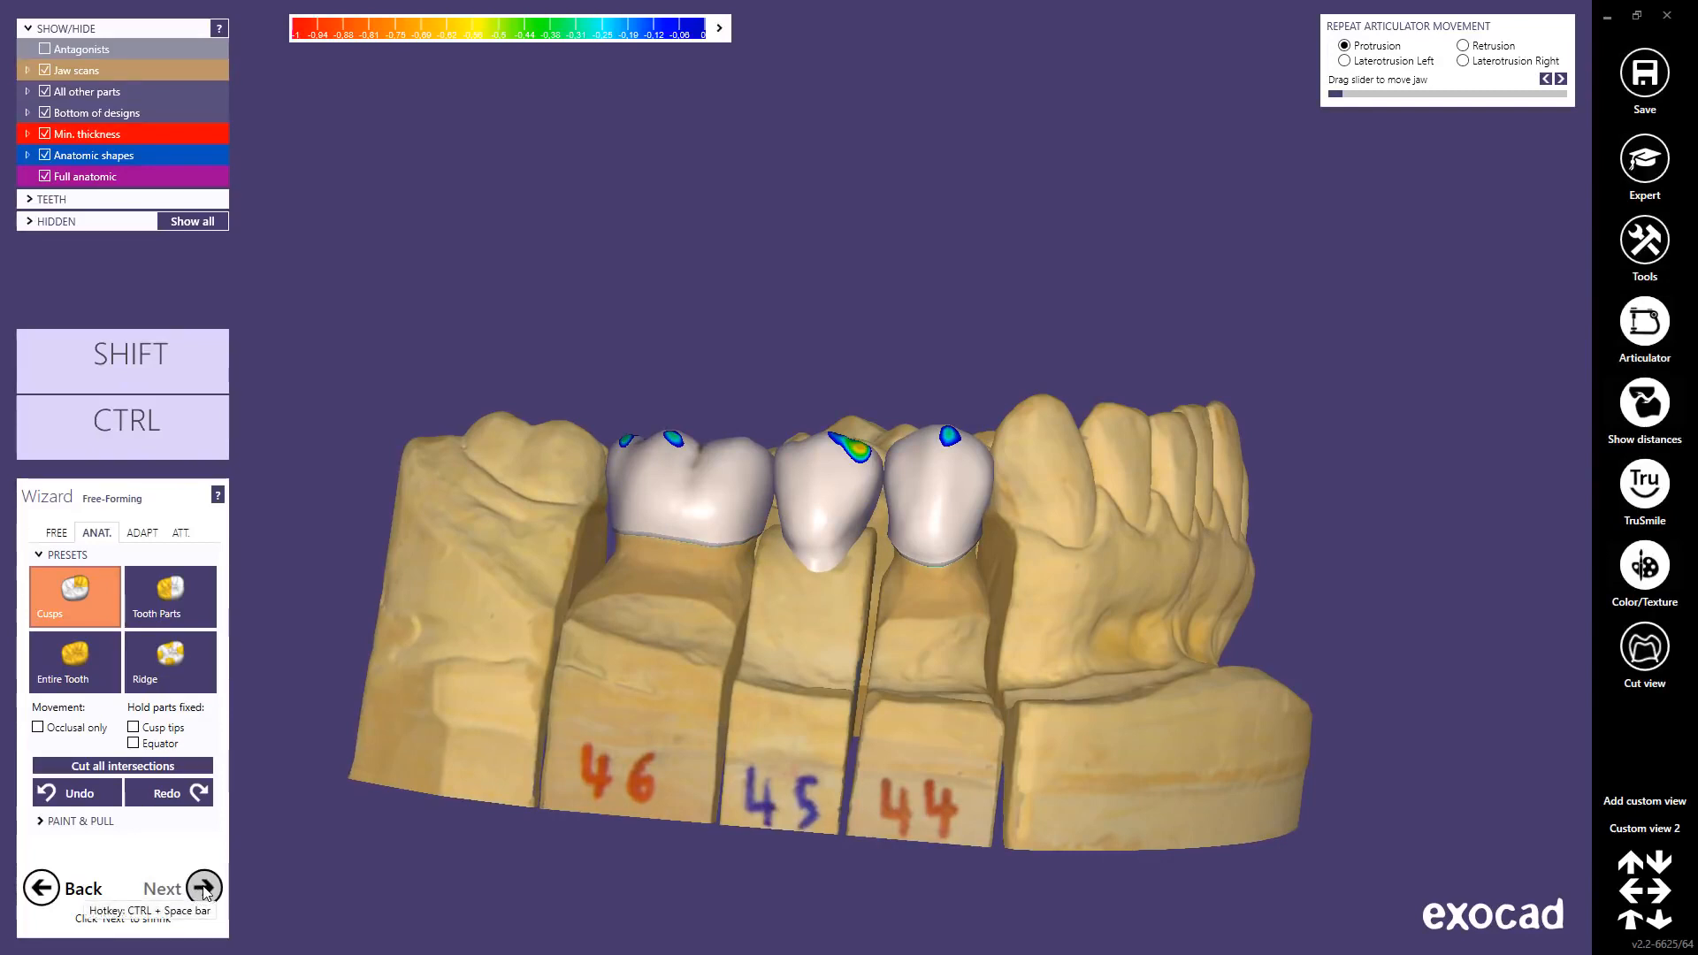
Step: Cut all intersections of the 44–46 crowns with antagonists and neighbours, then orbit to inspect them
click(142, 766)
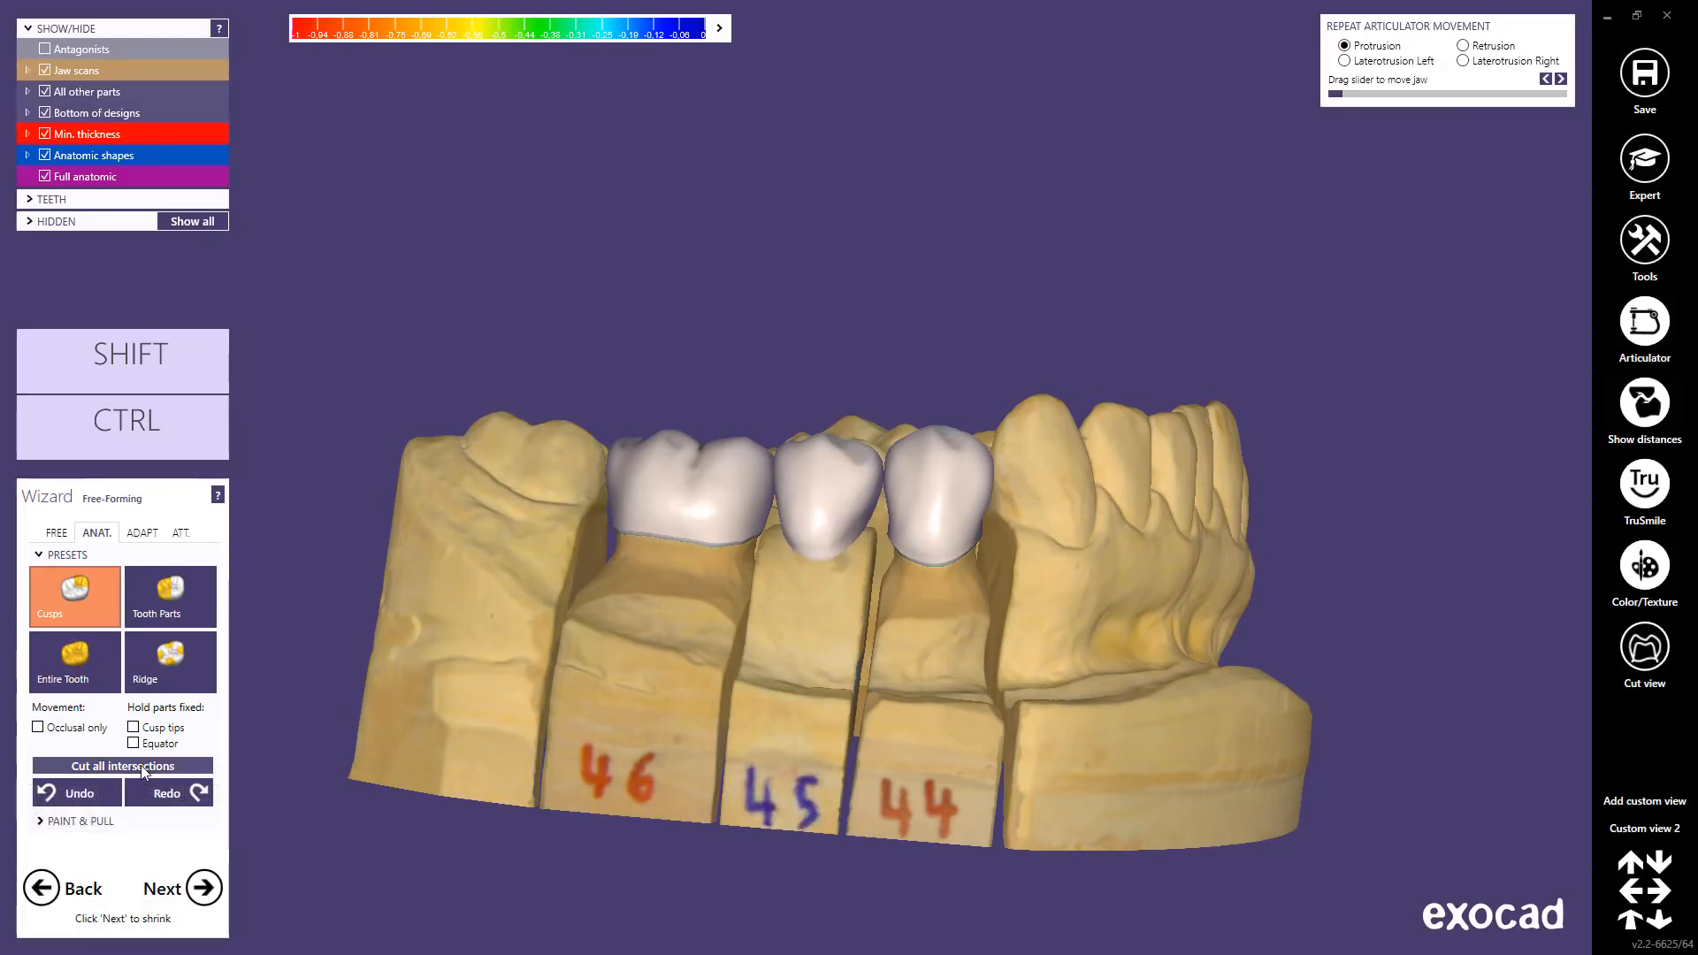
right_drag(712, 598, 712, 602)
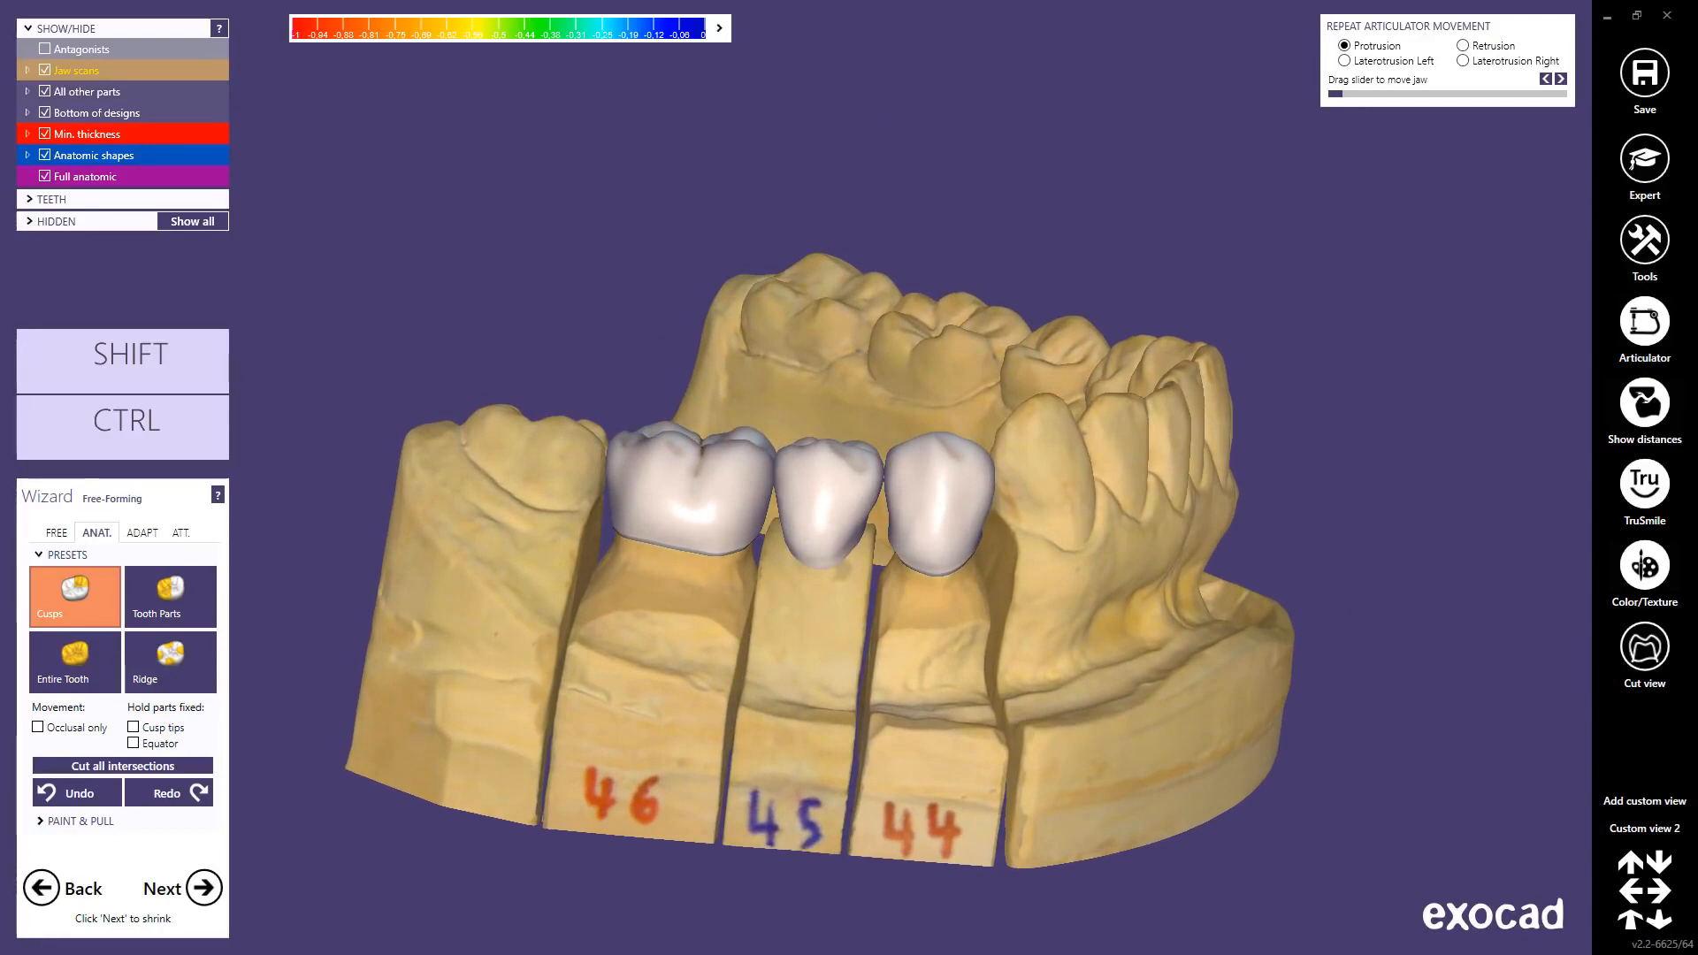
Step: Browse FREE smoothing and the Tooth Parts, Entire Tooth and Ridge presets, return to Cusps, then expand the distance colours
click(56, 533)
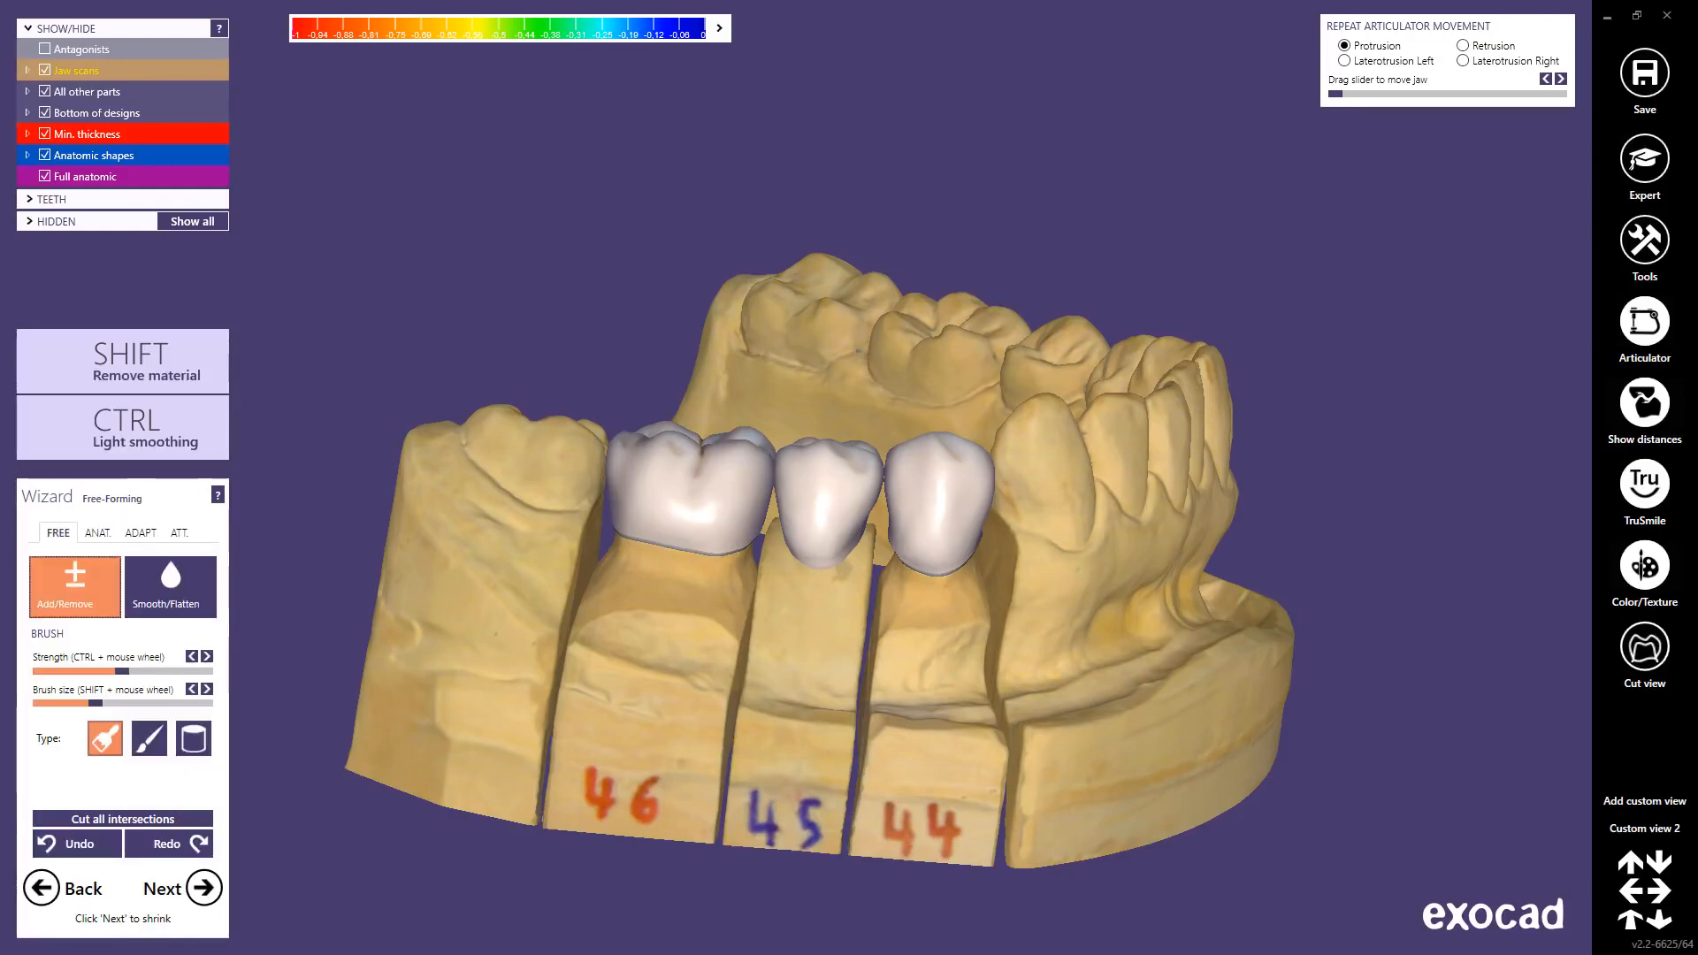
click(170, 587)
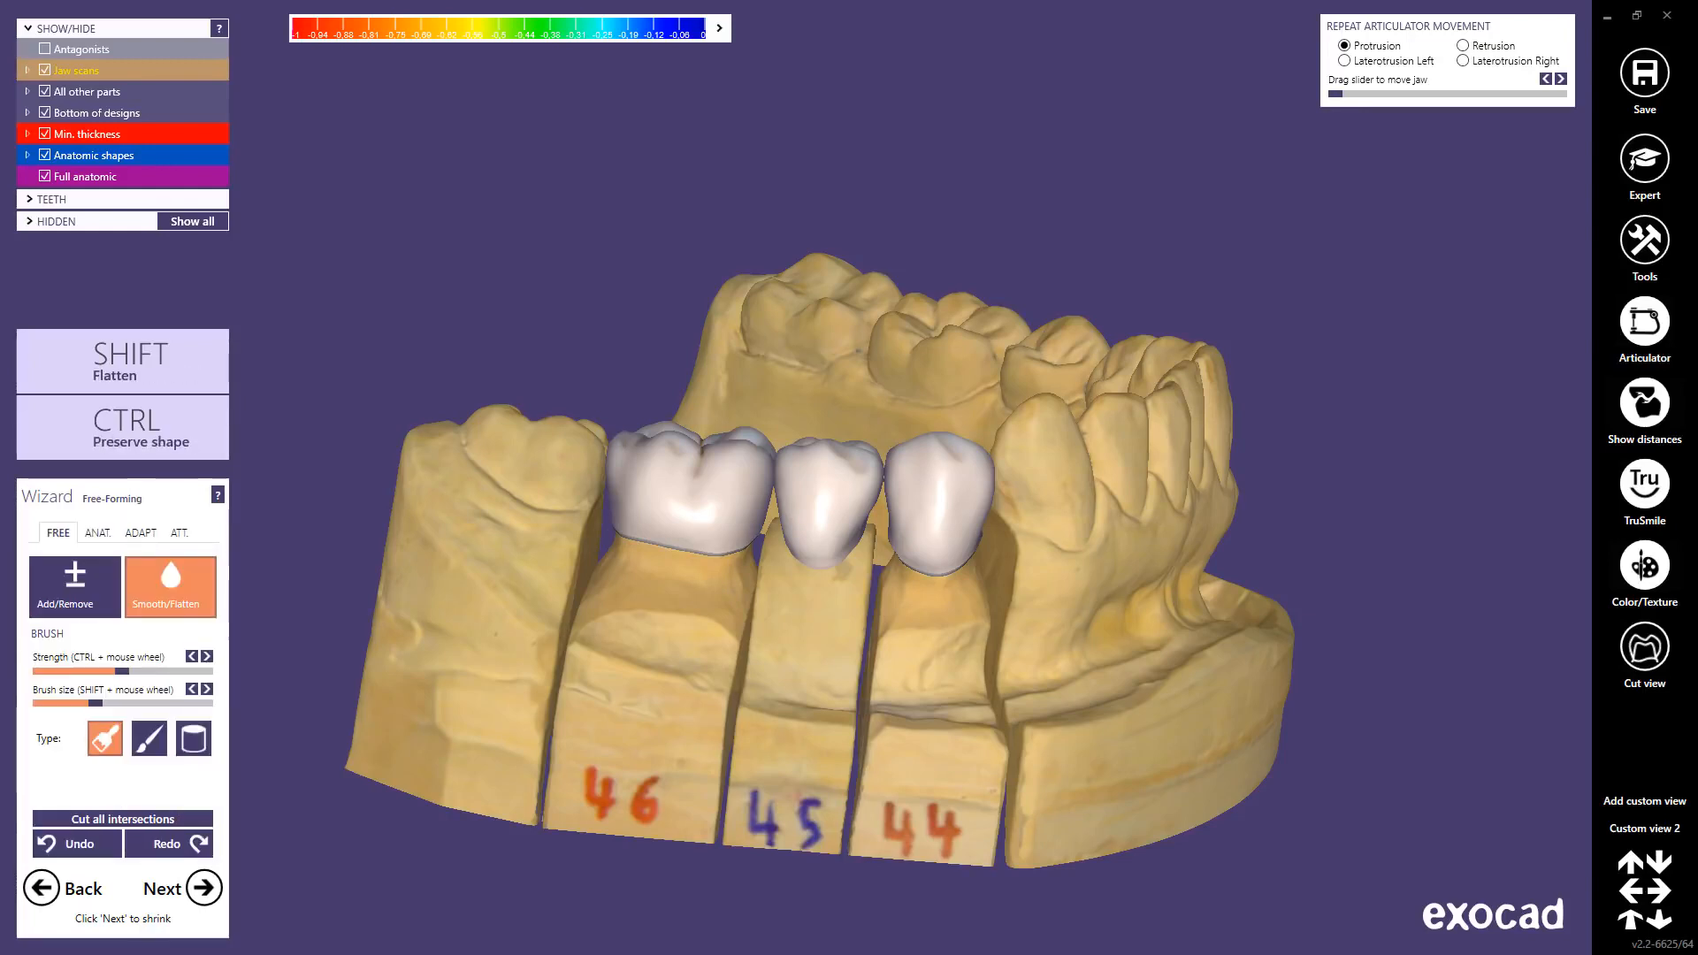
click(97, 532)
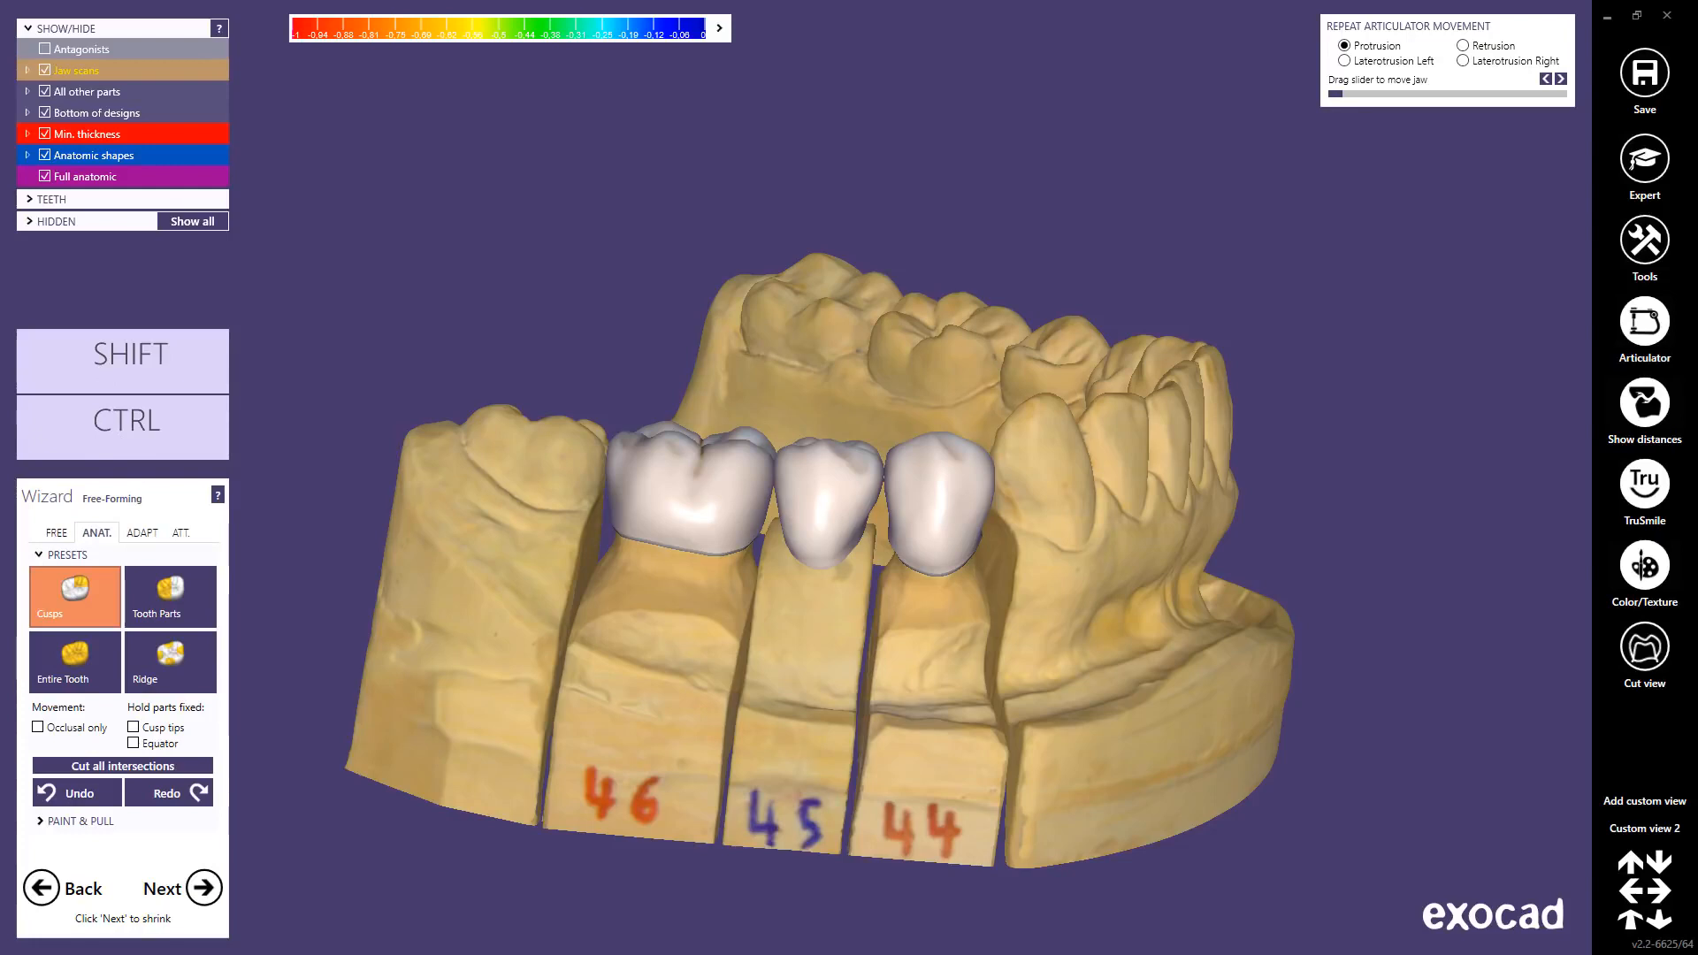
click(169, 596)
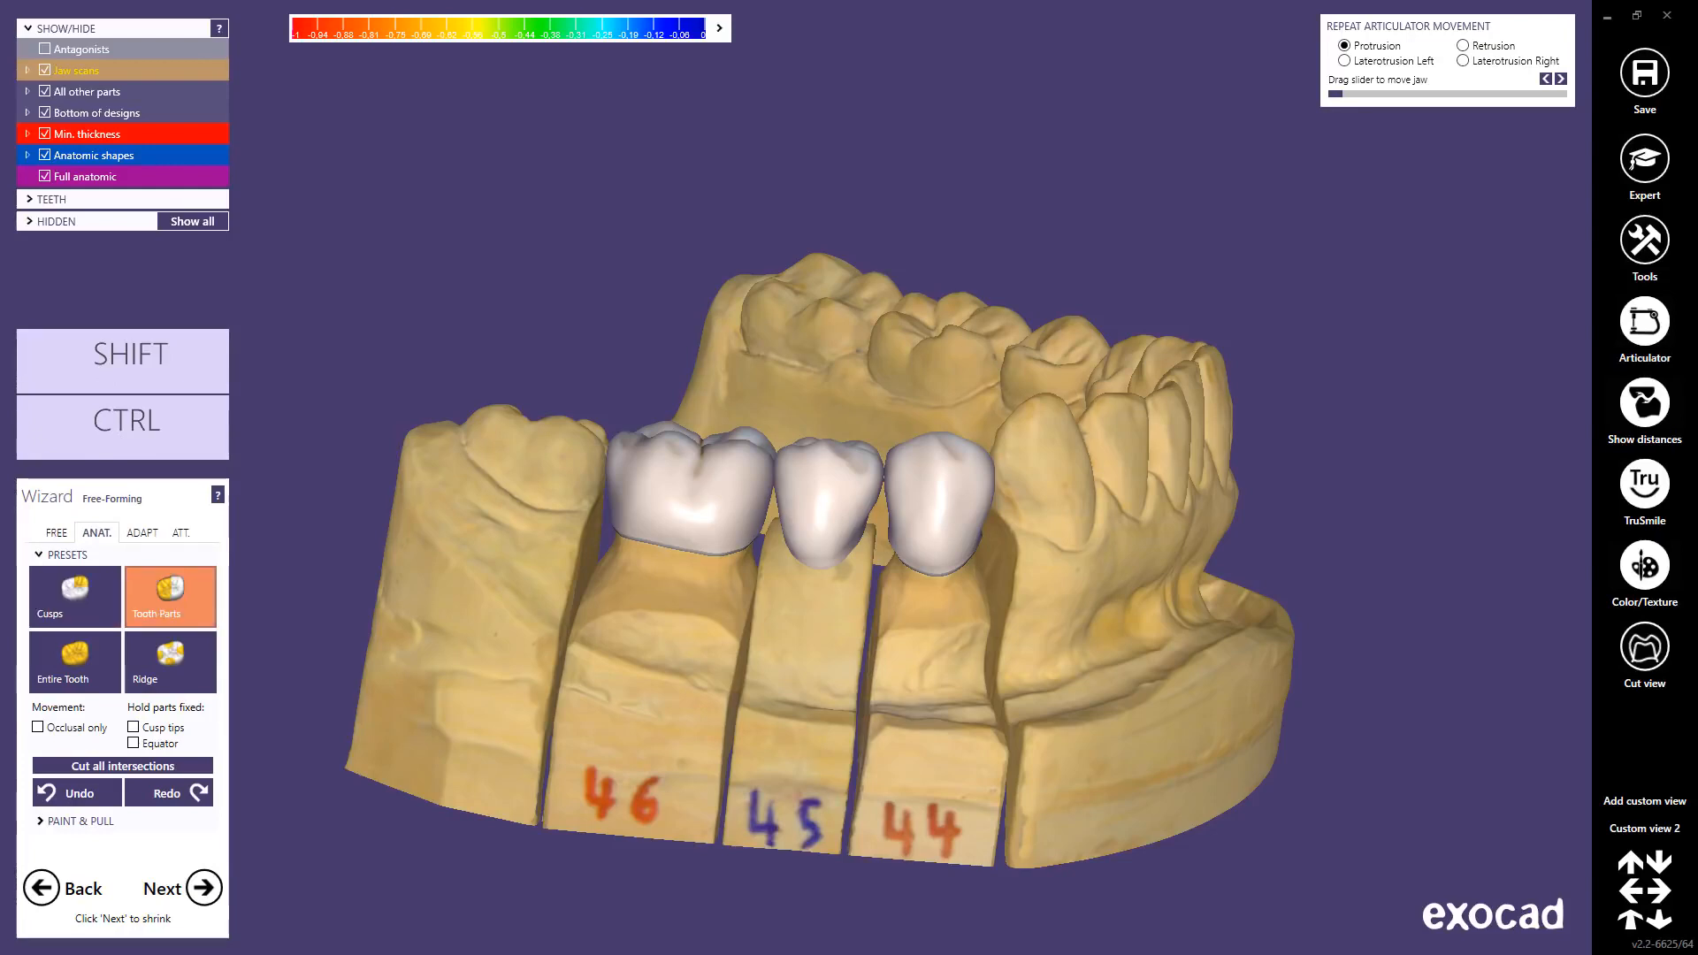
click(75, 662)
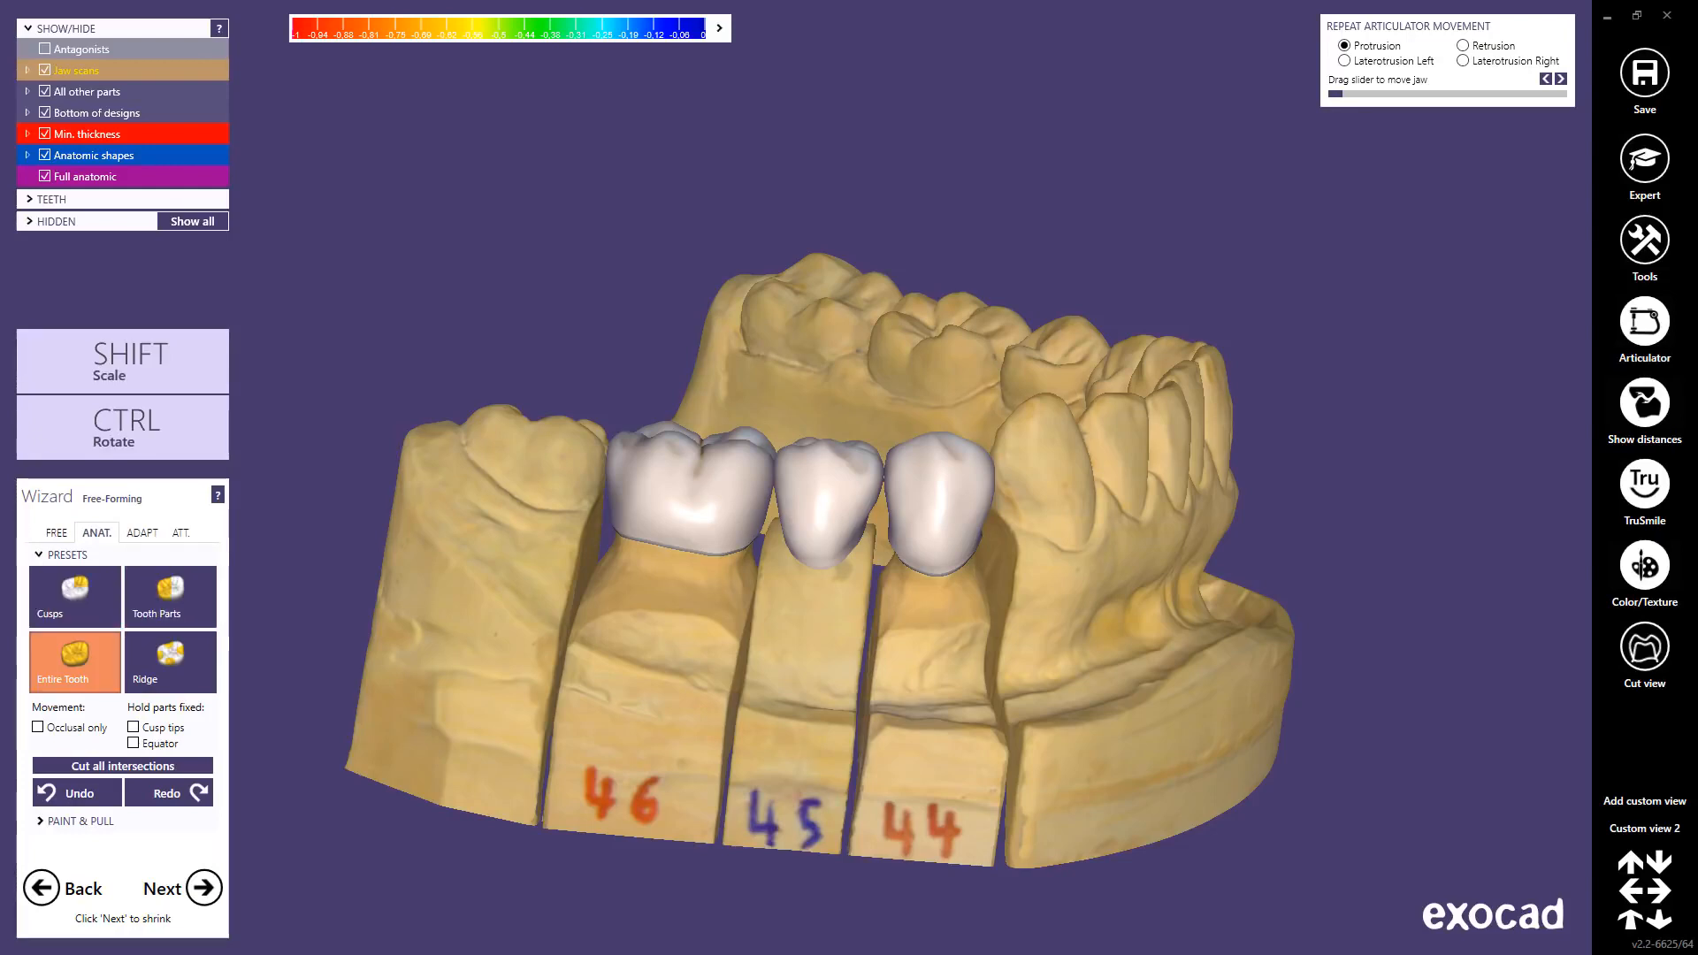
click(170, 662)
click(75, 597)
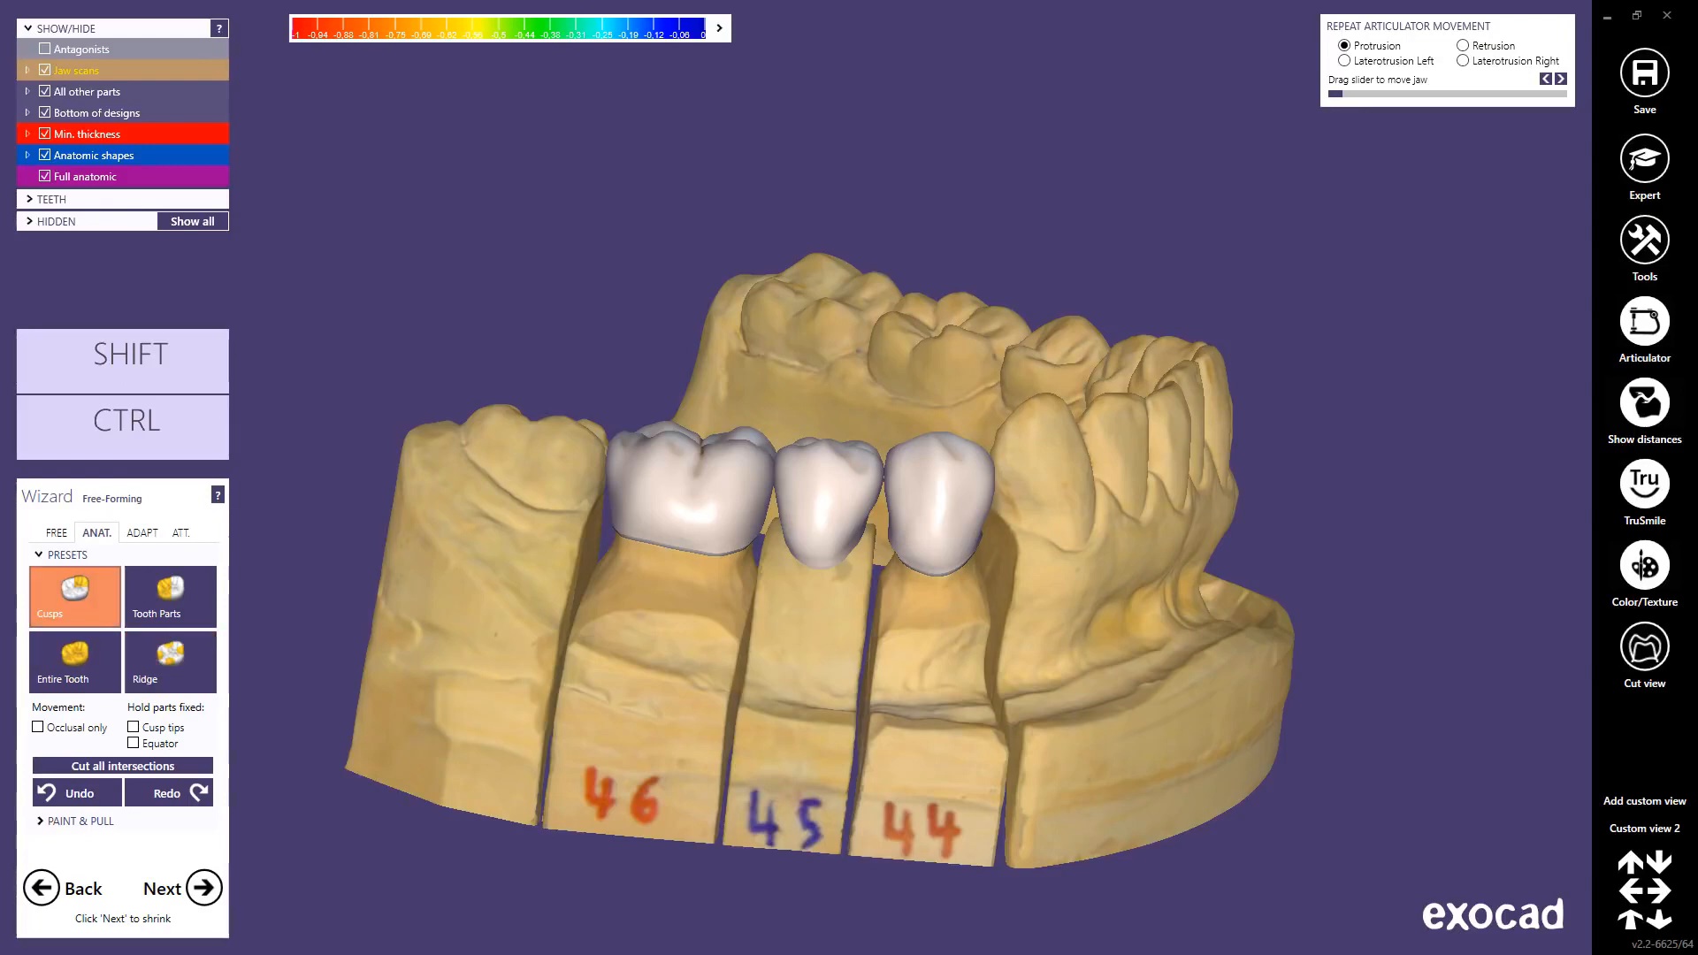
click(721, 26)
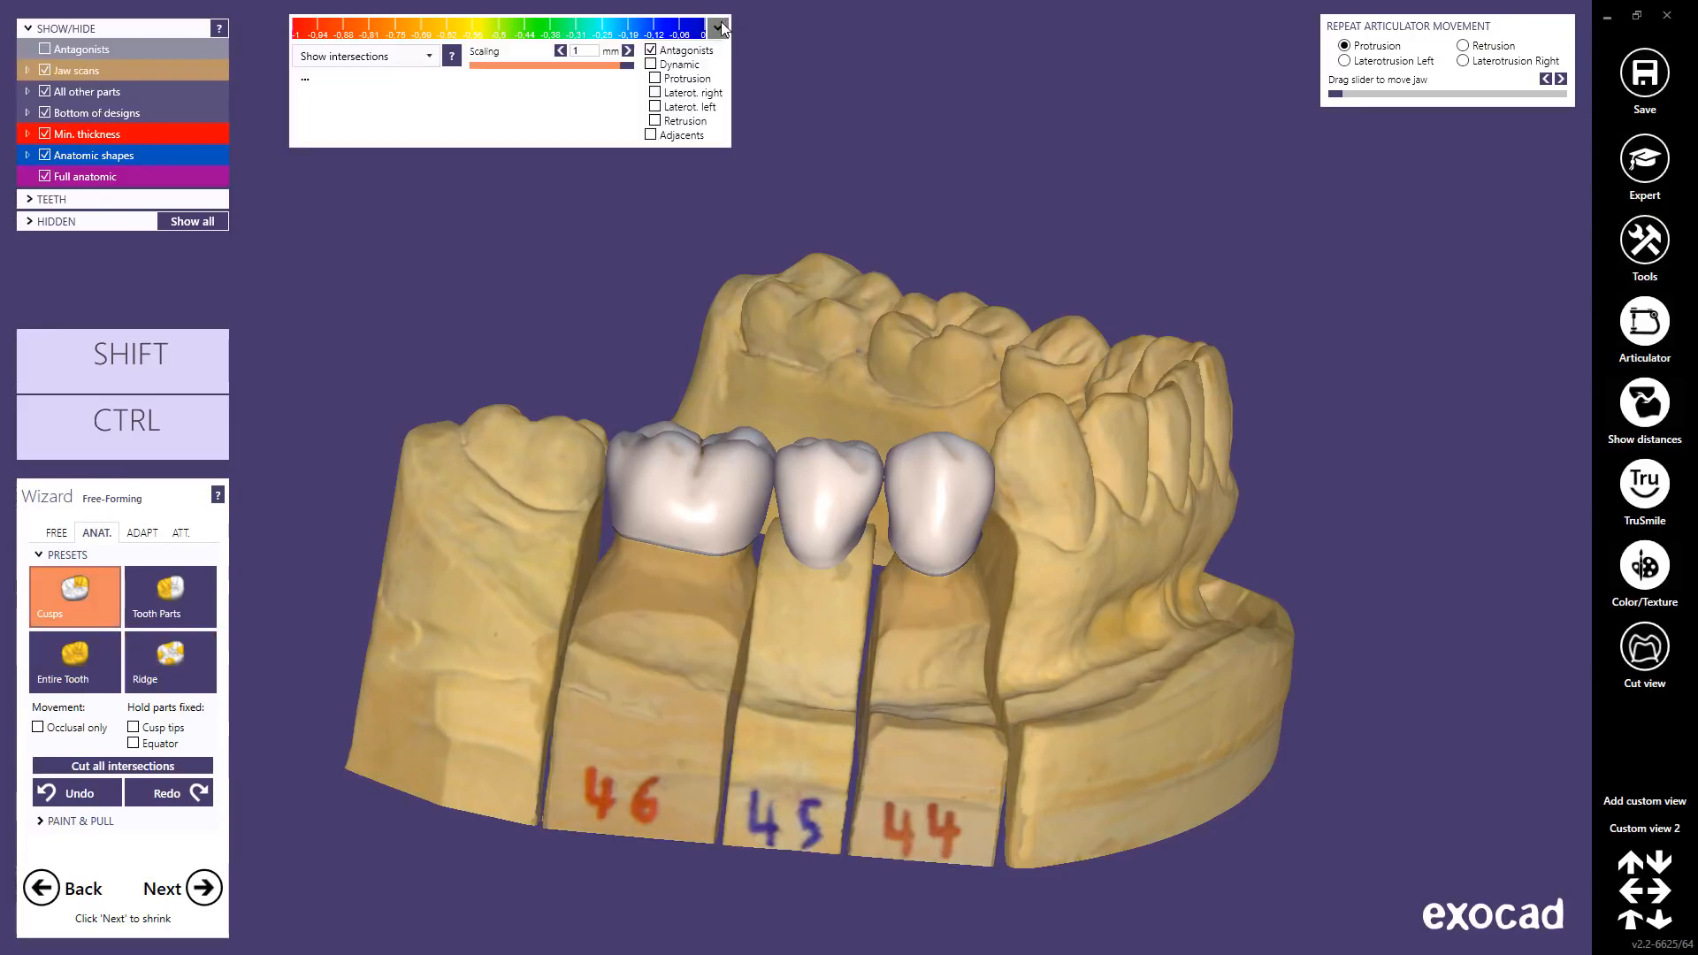
Step: Switch the distance display to Show contacts and collapse the colour settings
click(430, 56)
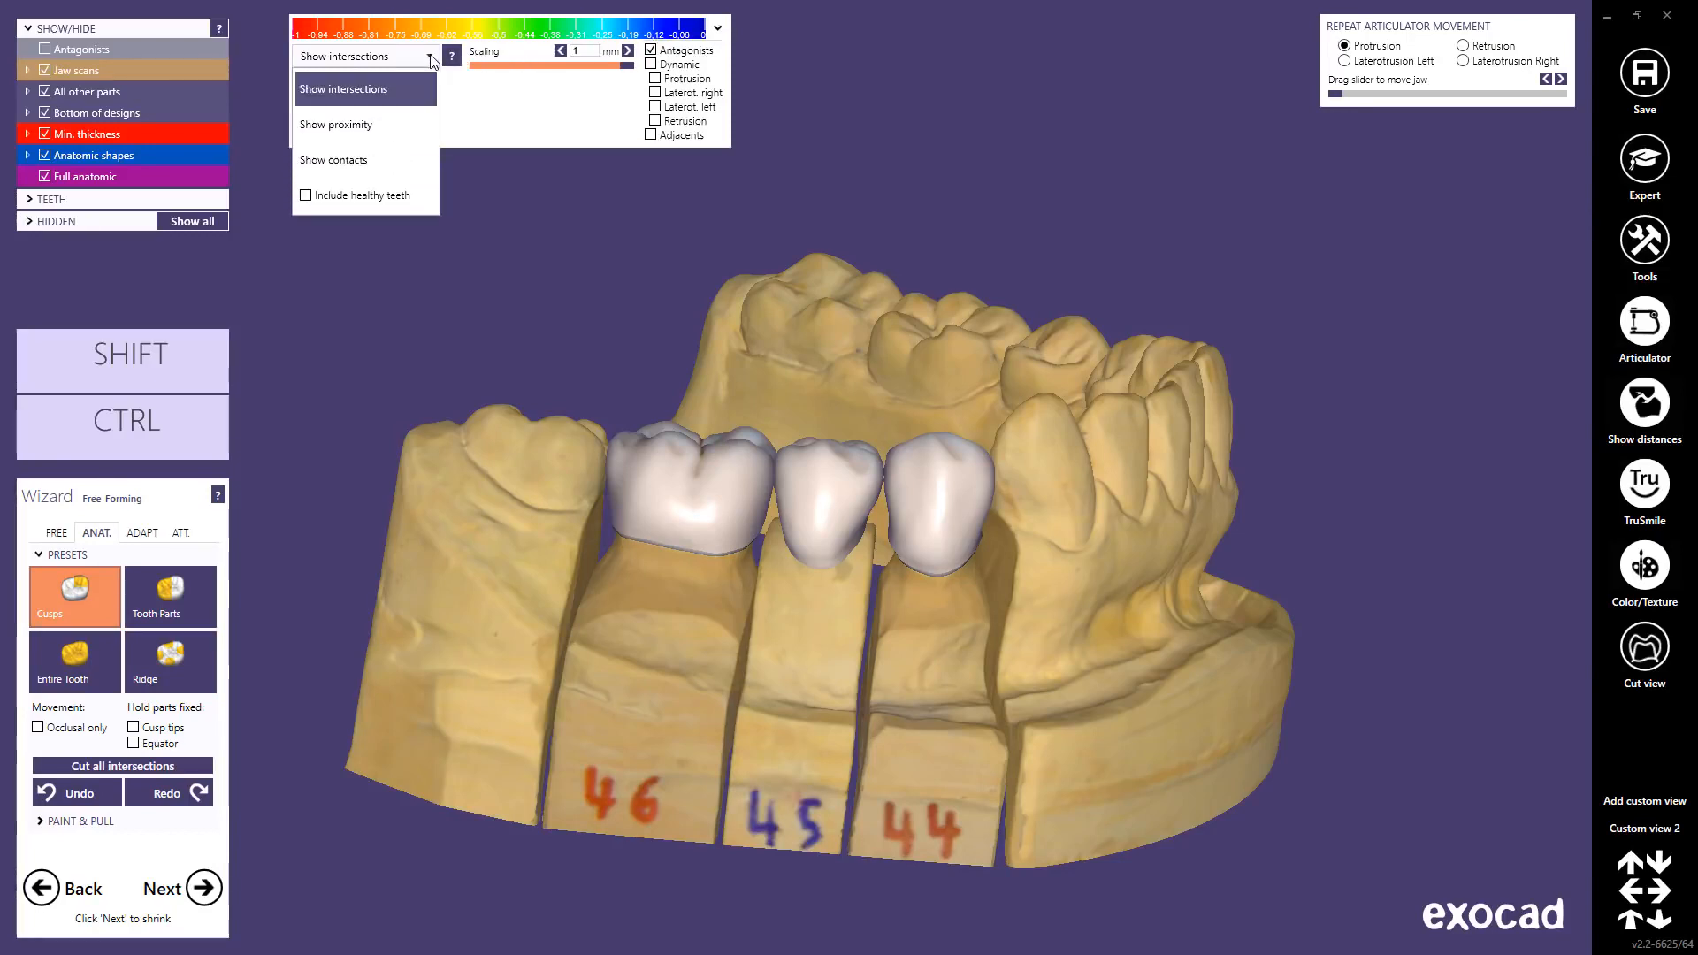
click(352, 162)
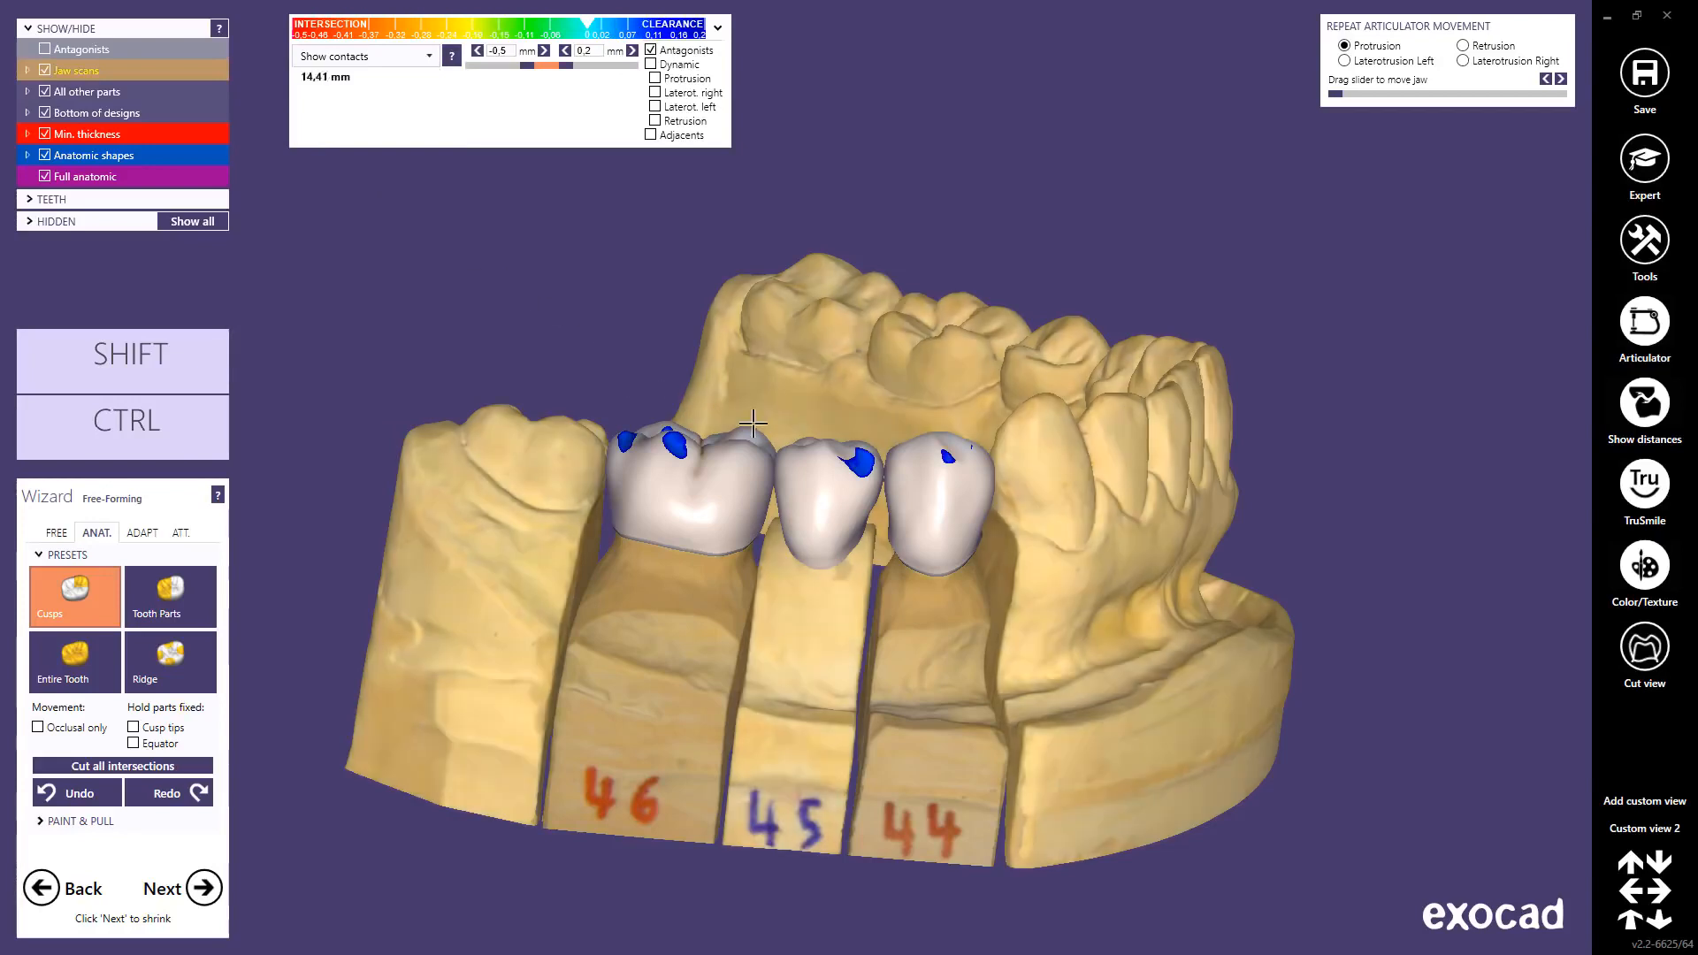
right_drag(750, 425, 754, 434)
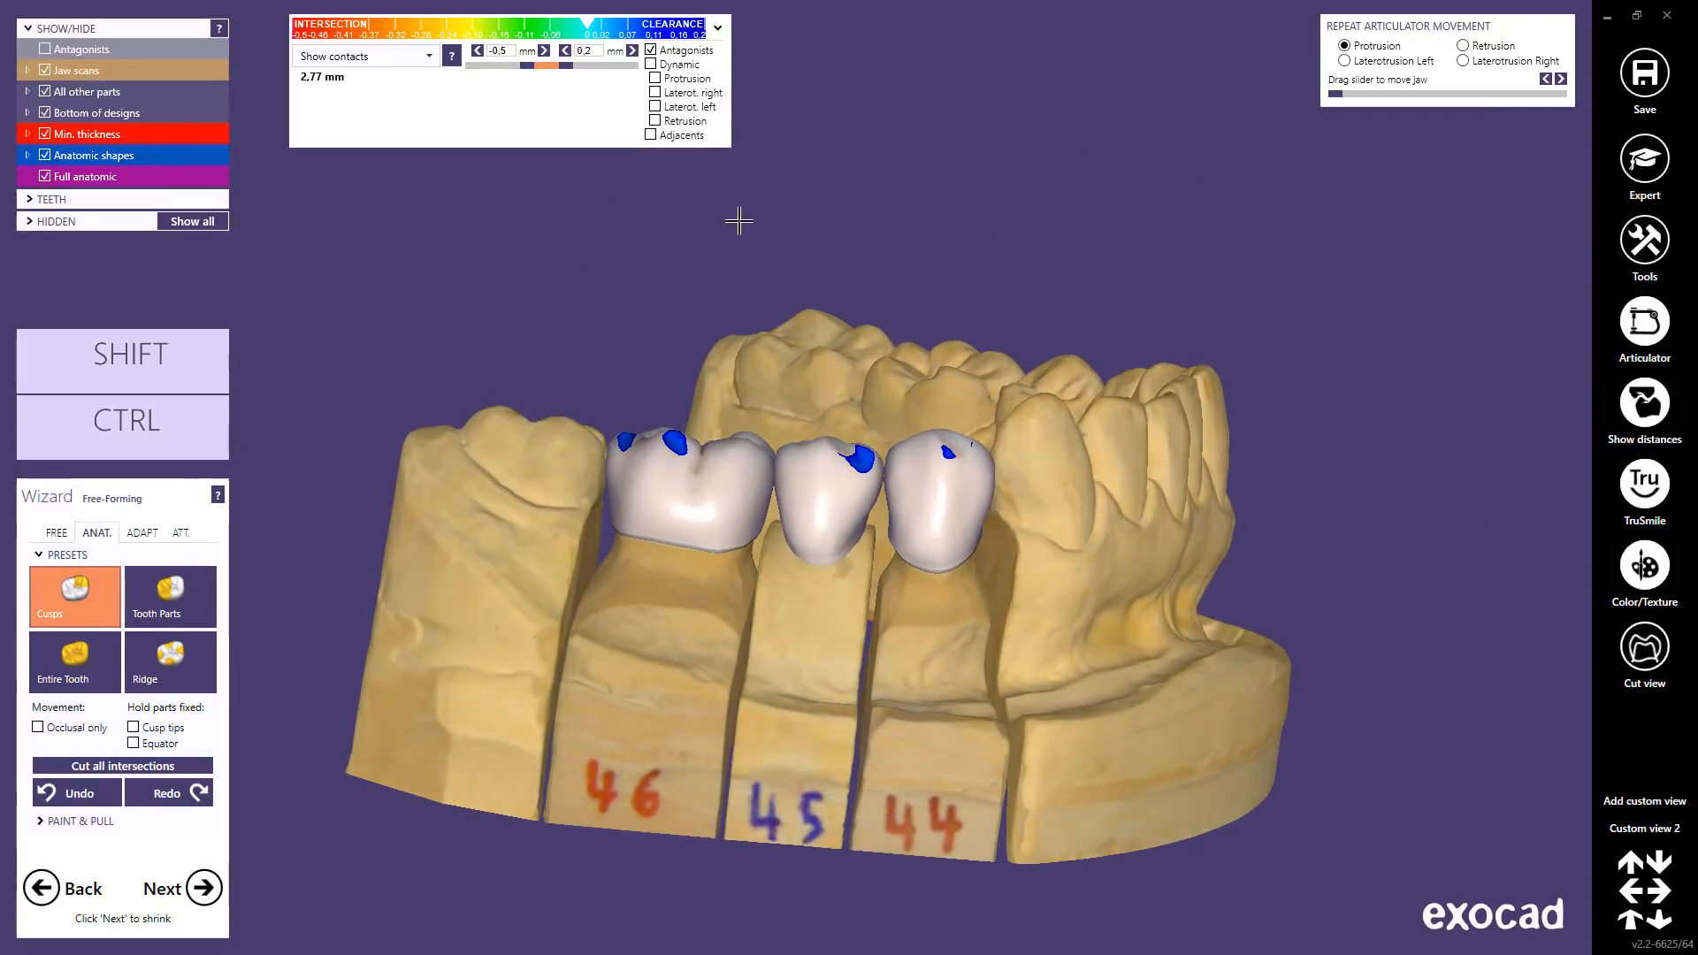
click(718, 31)
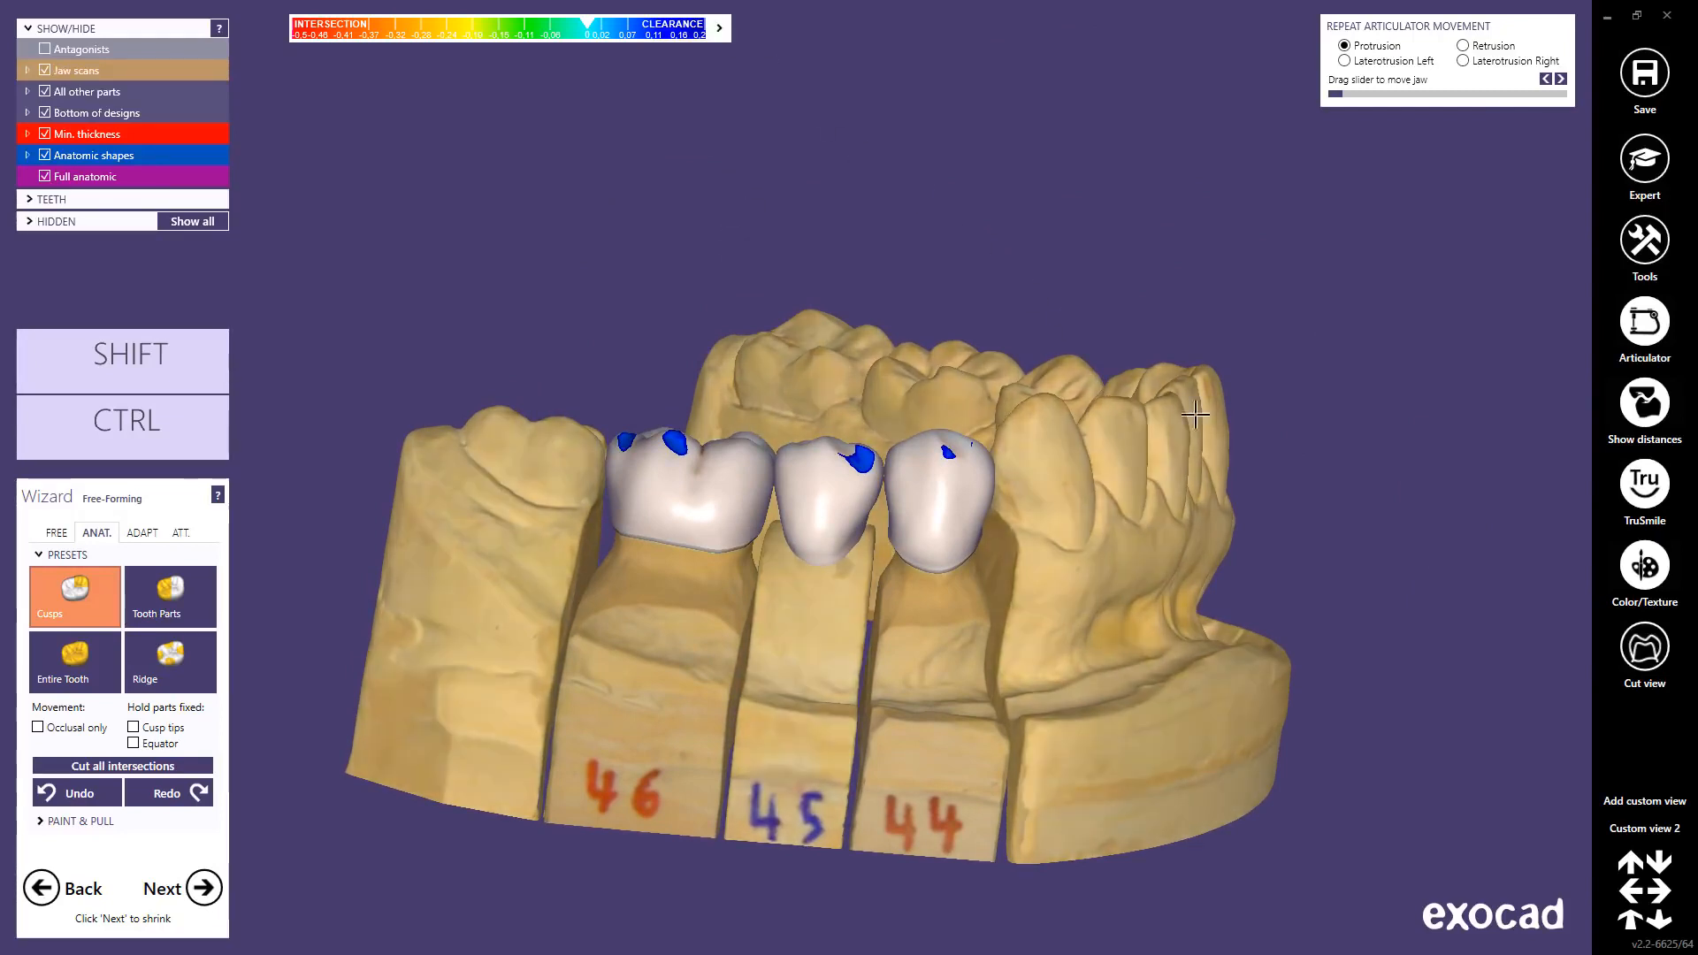
Step: Return to Custom view 2, undo the intersection cut, and bring up the ADAPT options
click(1631, 828)
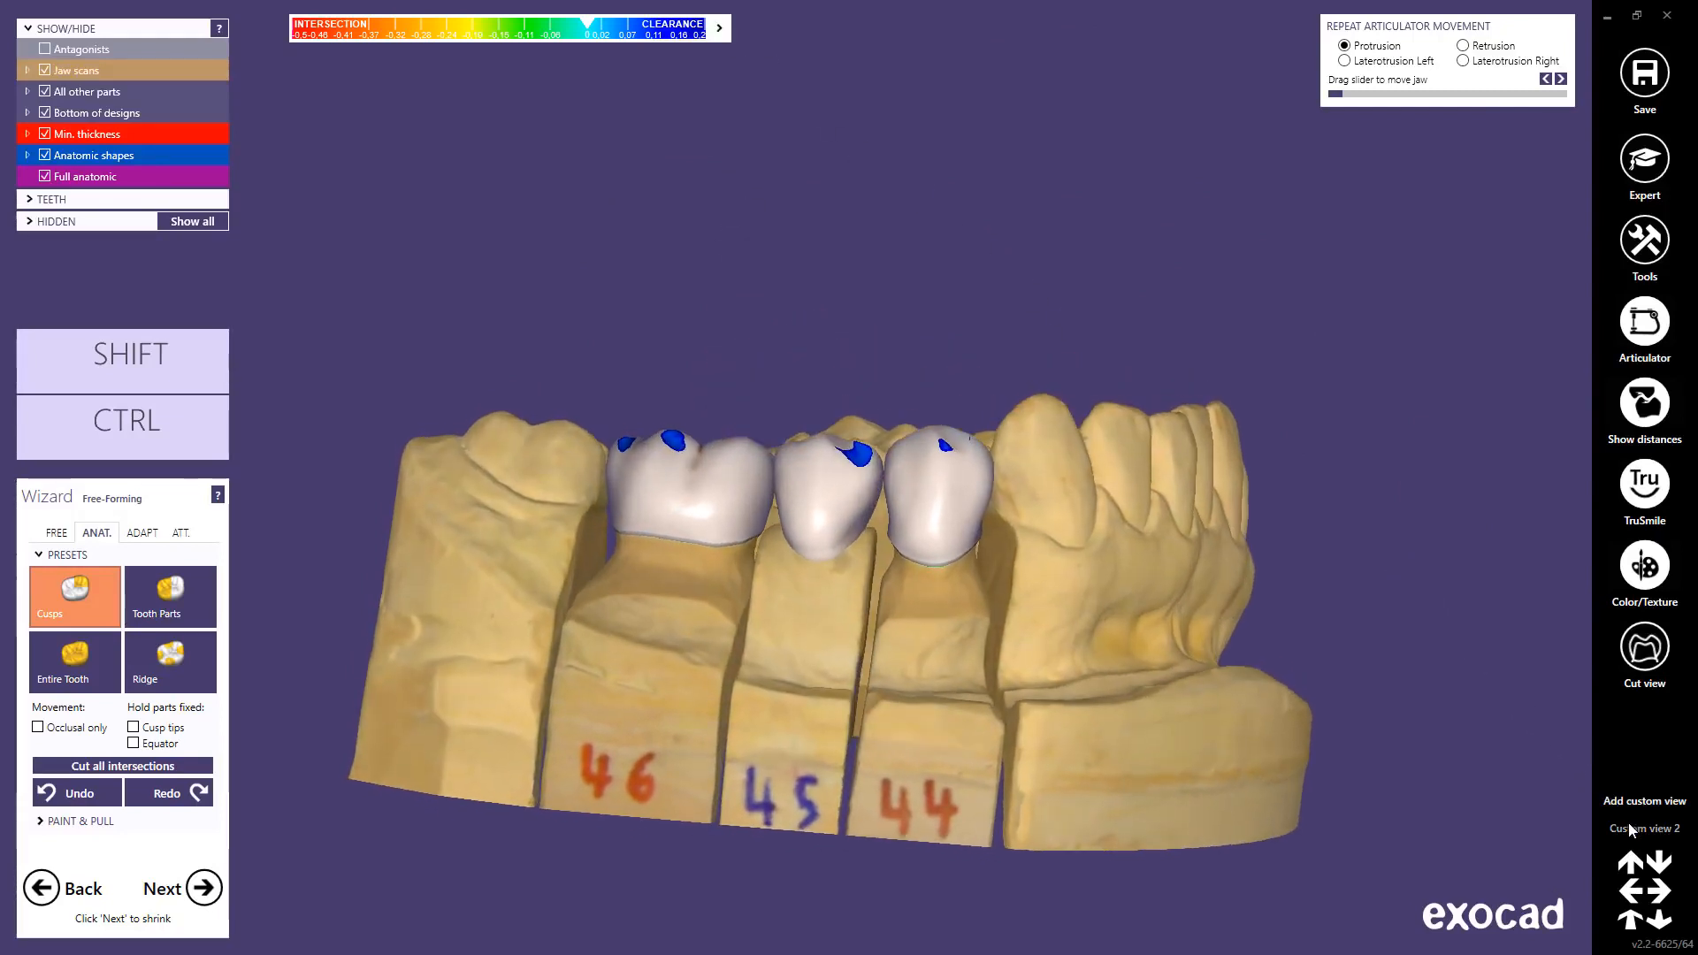
click(97, 794)
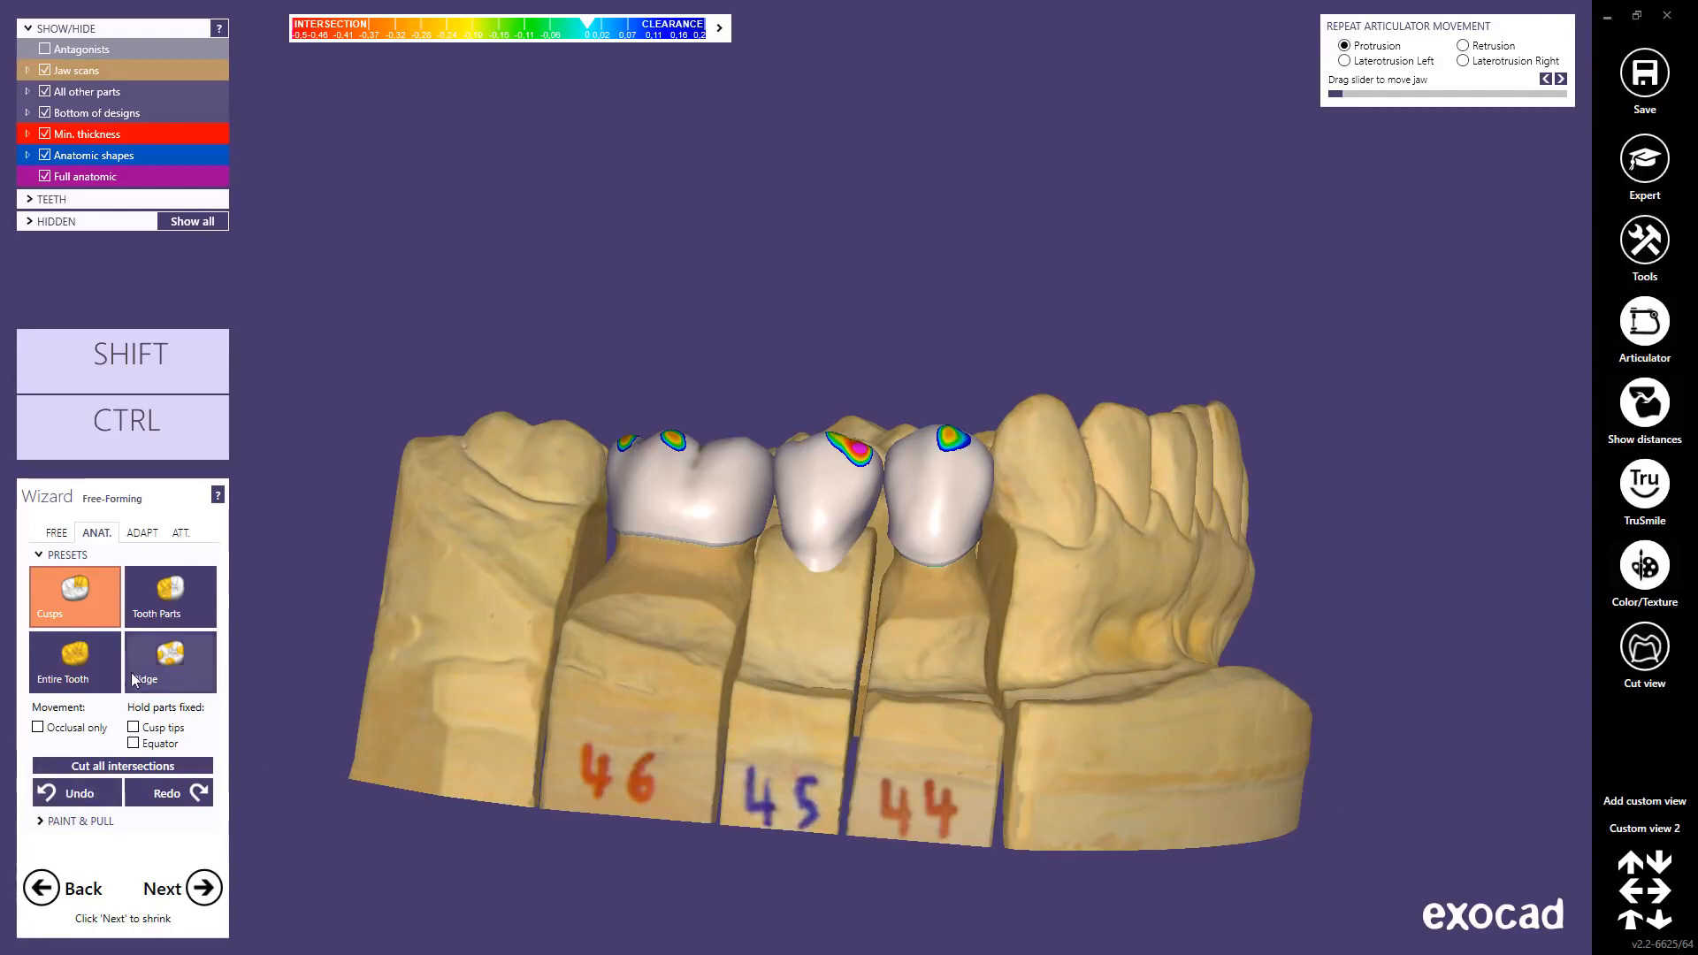
click(141, 533)
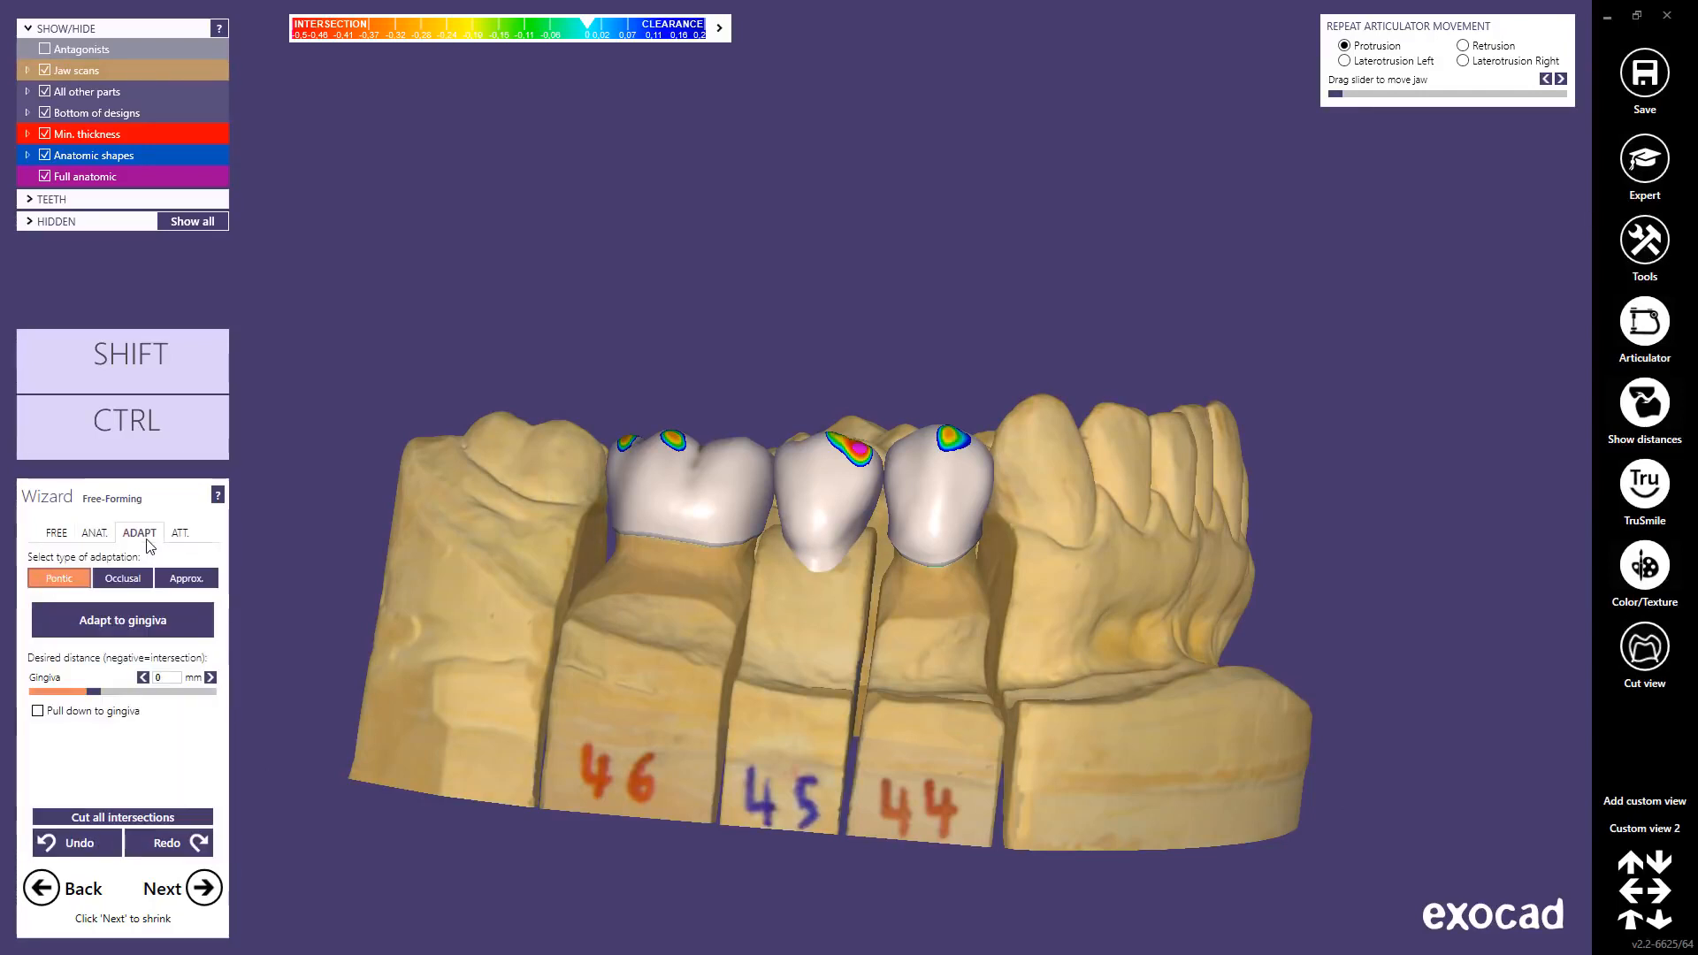
Step: Choose Approx. adaptation and enable the Disk cutter
click(187, 580)
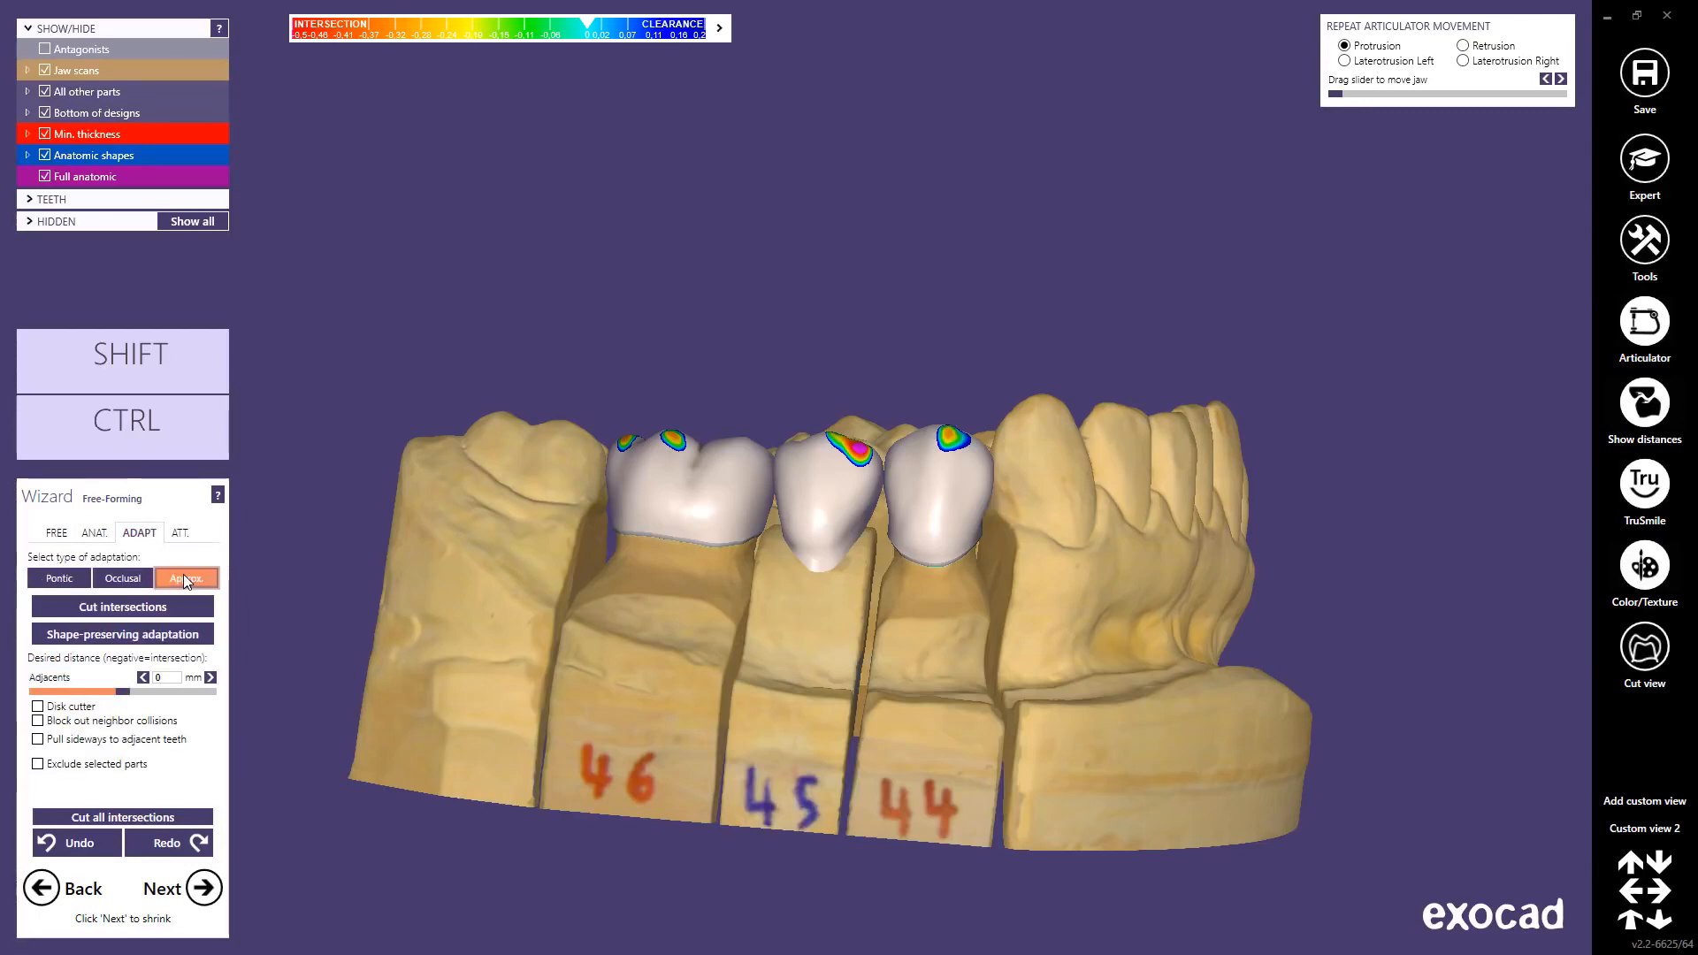
click(38, 709)
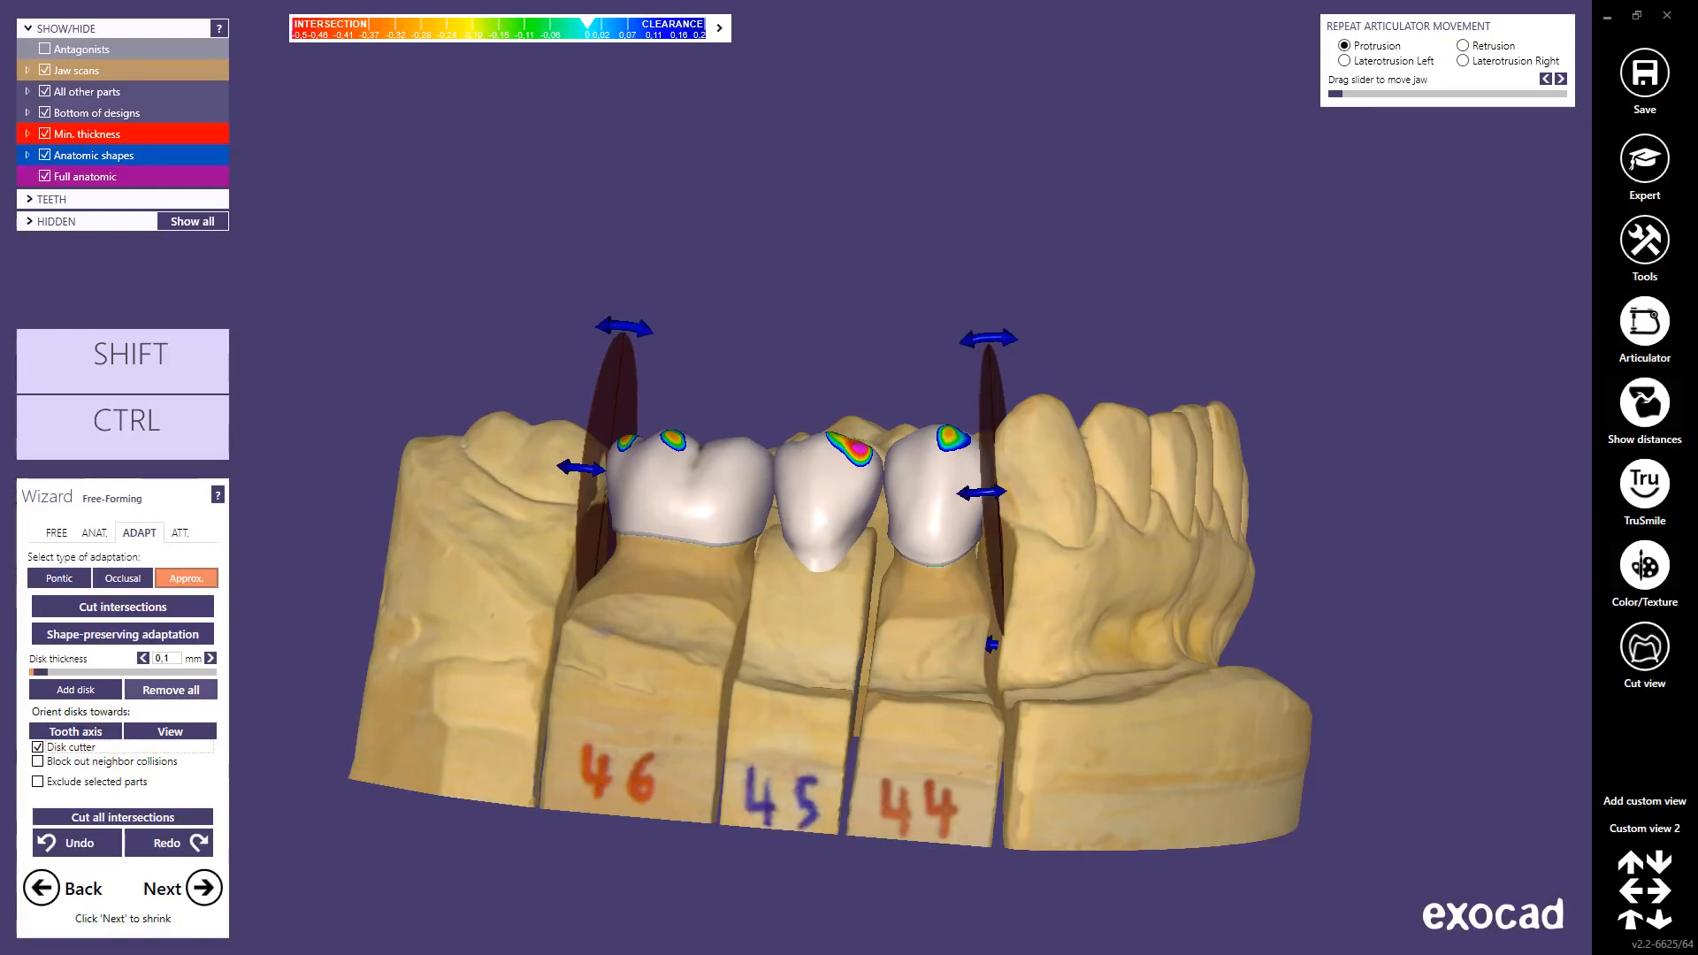
Step: Select crowns 44 and 46 and zoom in on the centred bridge
ctrl+click(924, 482)
ctrl+click(718, 482)
middle_drag(780, 608, 877, 599)
scroll(968, 513, up, 1)
scroll(967, 513, up, 4)
Step: Move, rotate and tilt the left cutting disk beside crown 46
mouse_move(1177, 449)
mouse_down()
mouse_move(1073, 436)
mouse_move(1235, 430)
mouse_move(1162, 425)
mouse_up()
mouse_move(556, 355)
mouse_down()
mouse_move(580, 352)
mouse_move(459, 348)
mouse_move(550, 355)
mouse_up()
drag(484, 433, 535, 431)
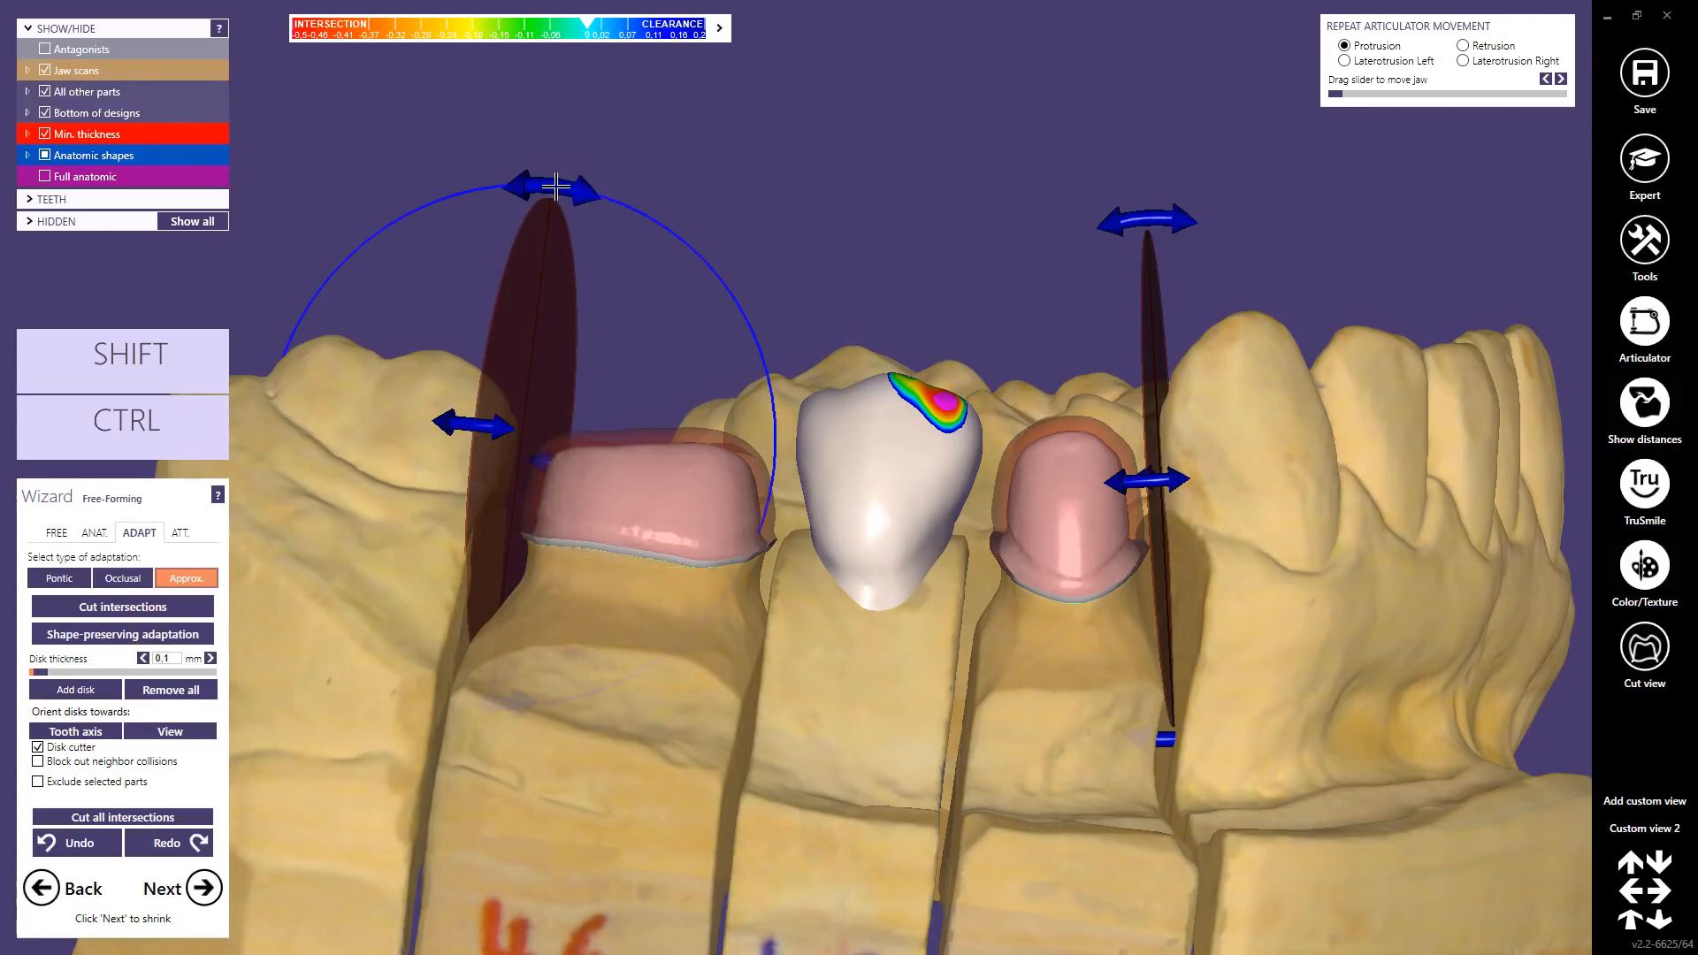
mouse_move(560, 187)
mouse_down()
mouse_move(492, 195)
mouse_move(597, 232)
mouse_move(547, 216)
mouse_up()
Step: Add cutting disks between crowns 46/45 and 45/44, then remove both again
click(91, 691)
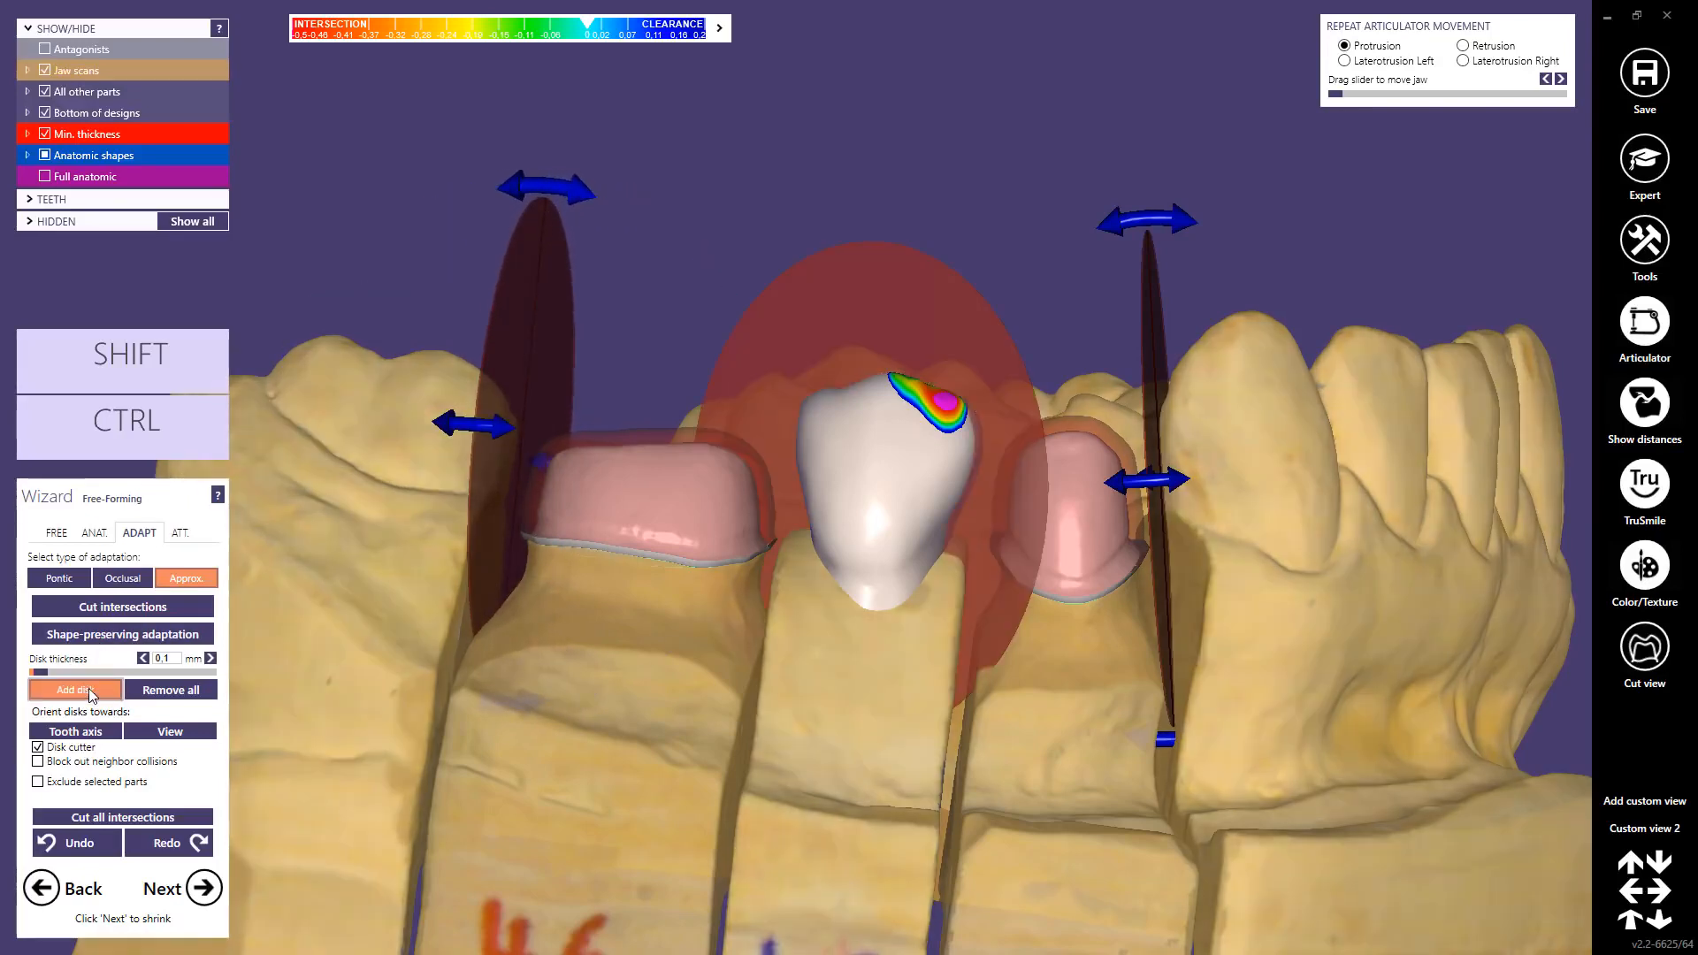
click(807, 447)
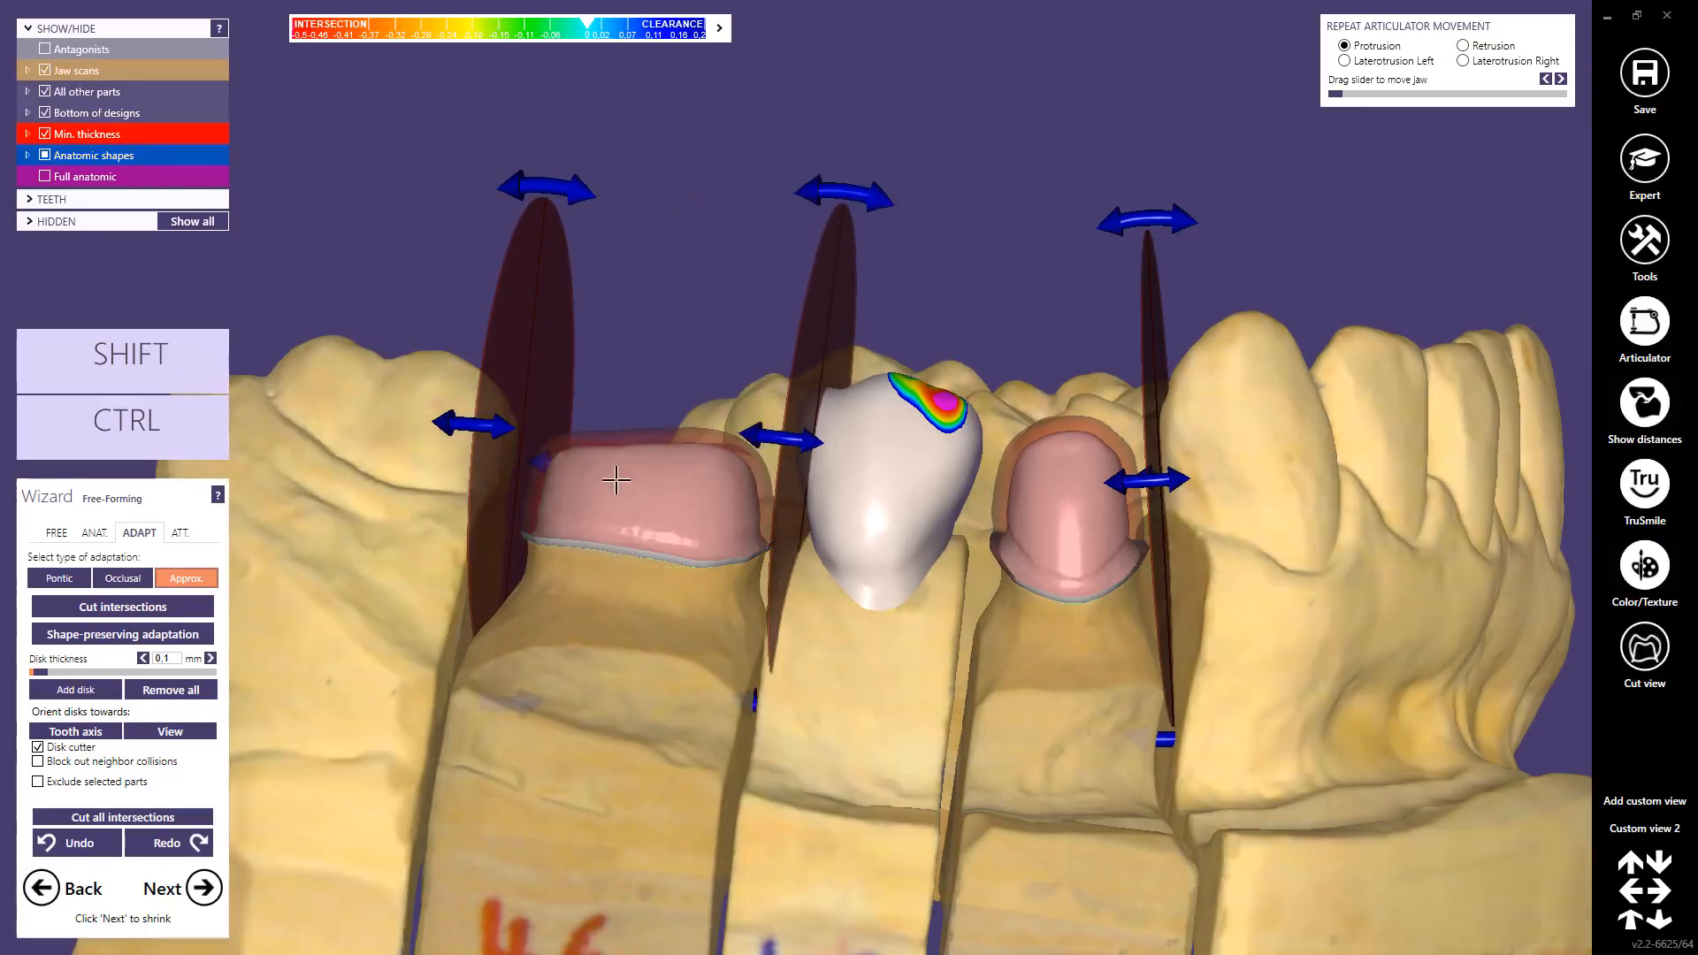
click(93, 690)
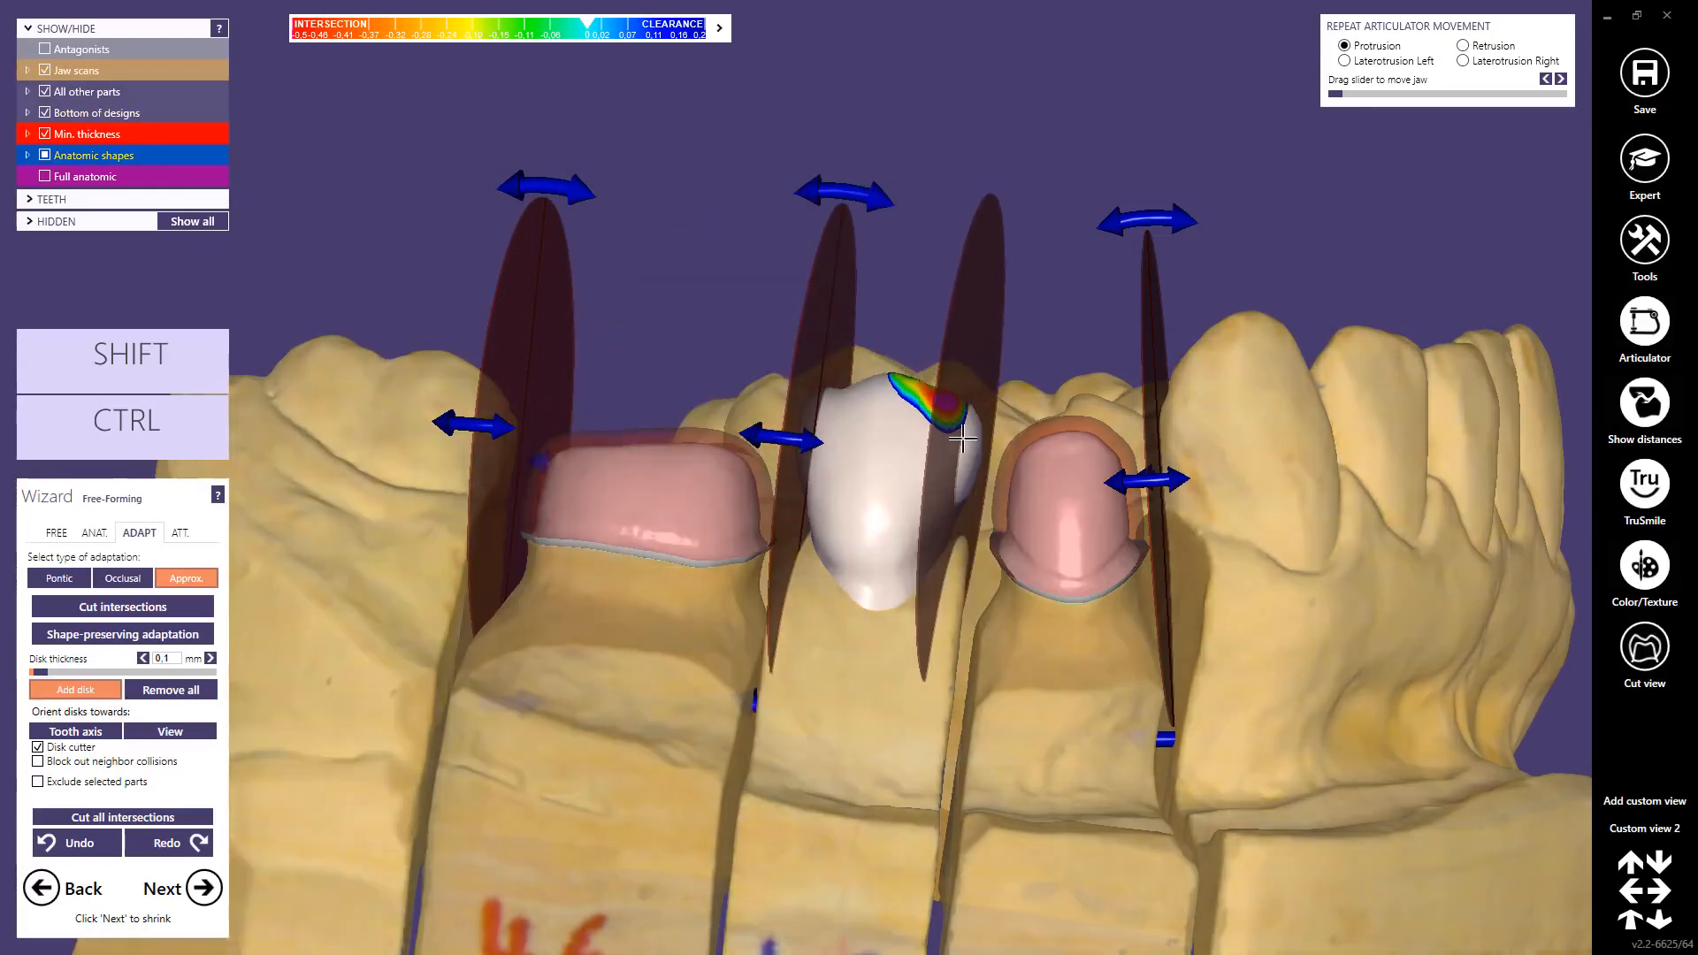
click(973, 358)
drag(973, 358, 976, 375)
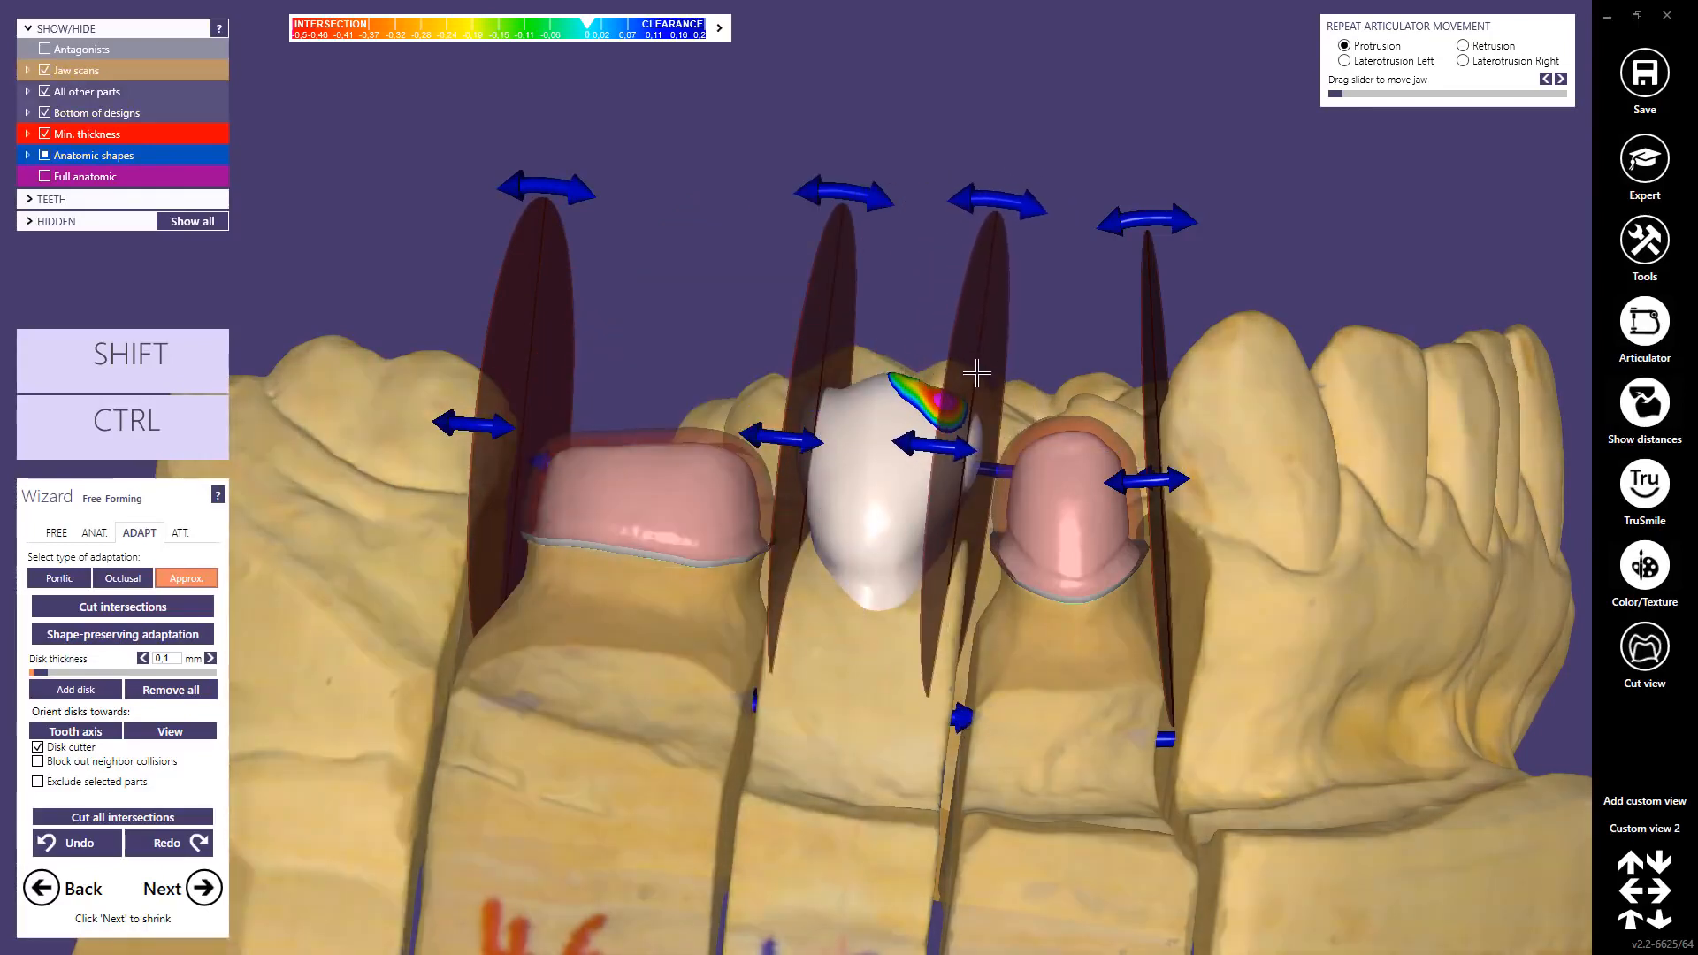
right_click(976, 373)
right_click(814, 356)
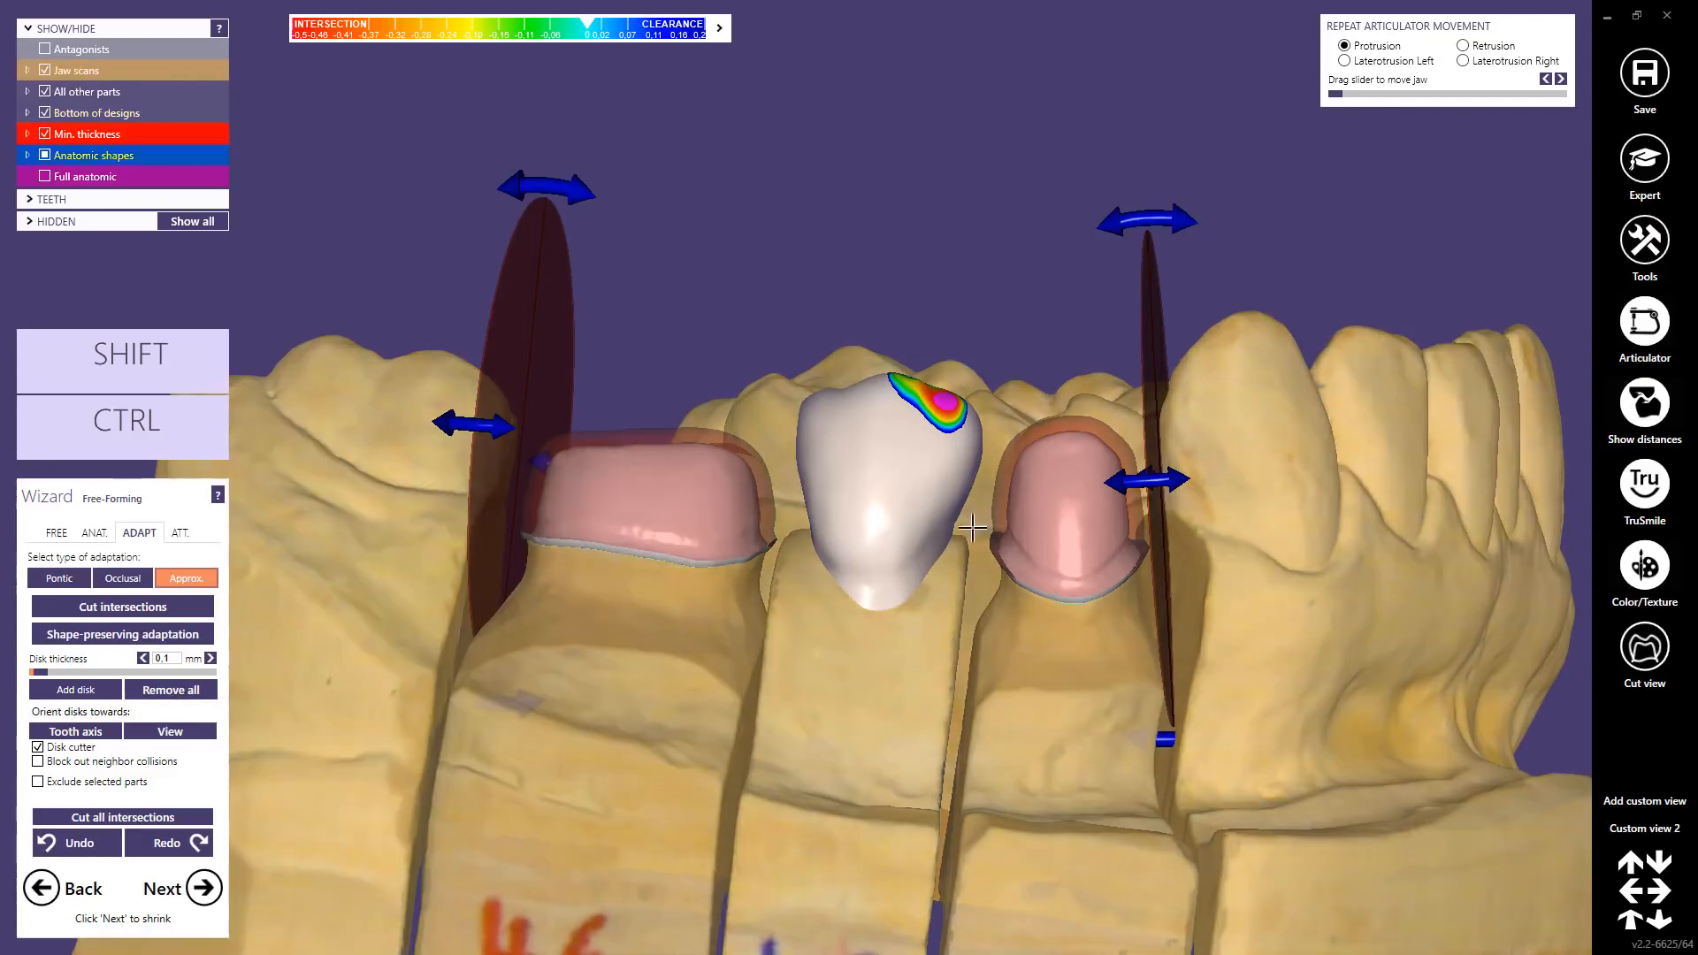
Step: Try repositioning the right cutting disk closer to crown 44
right_drag(1027, 531, 1099, 532)
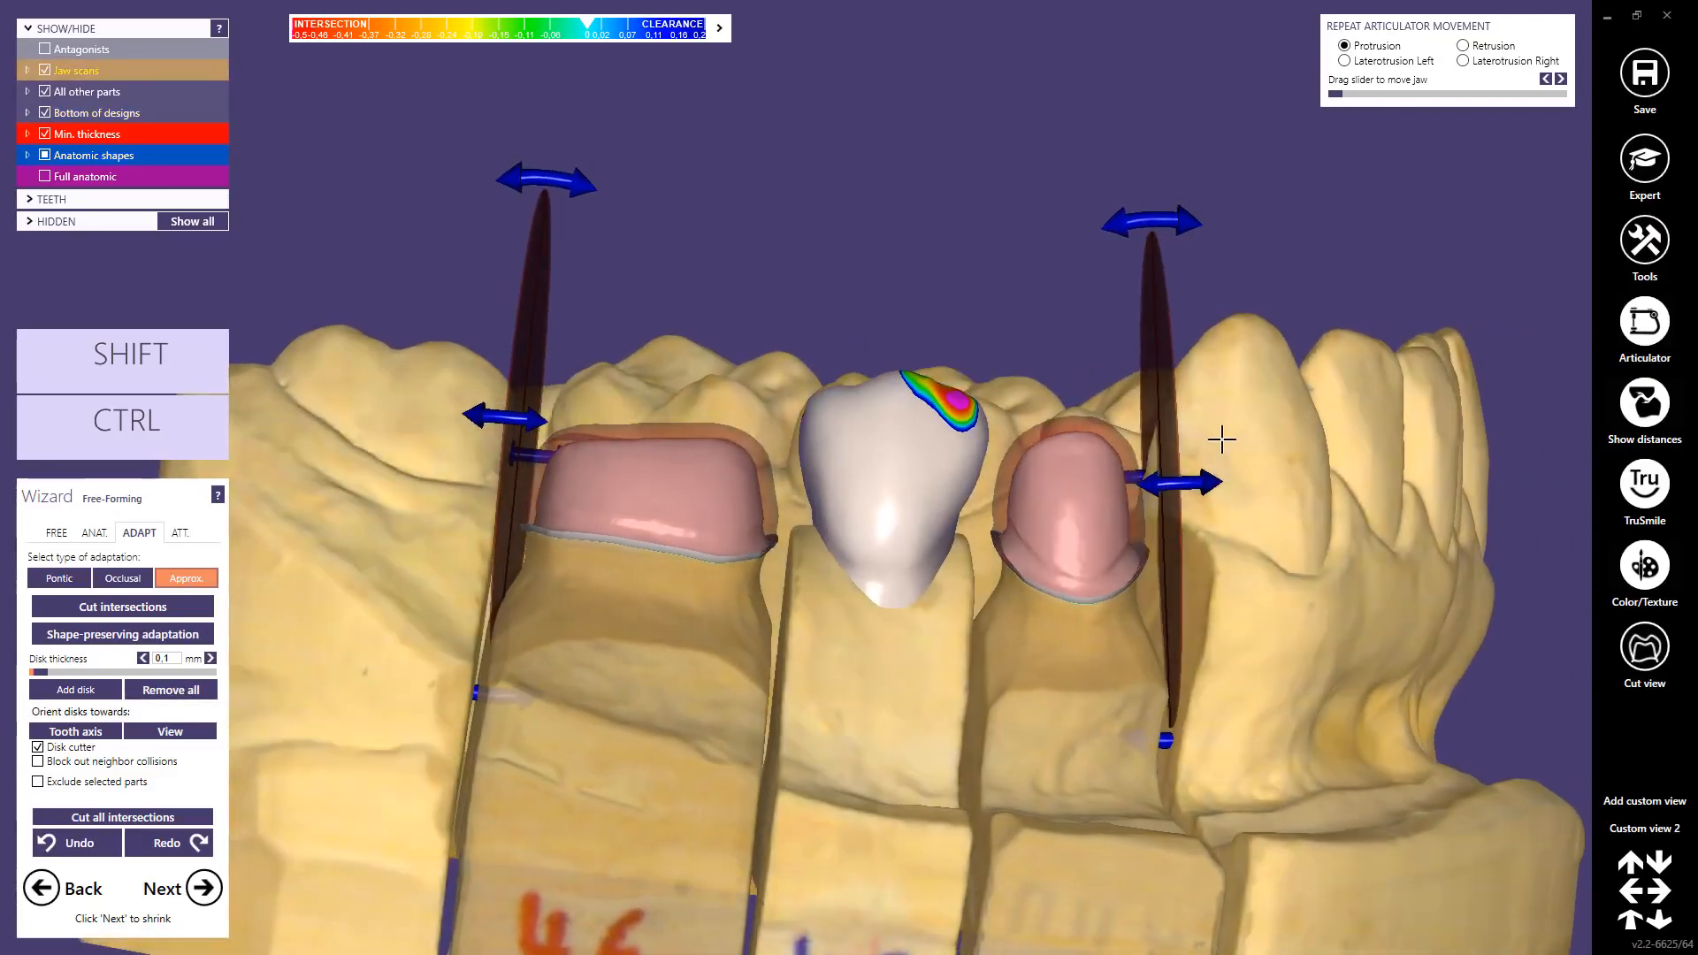
shift+click(1209, 422)
shift+click(1277, 411)
shift+click(1370, 416)
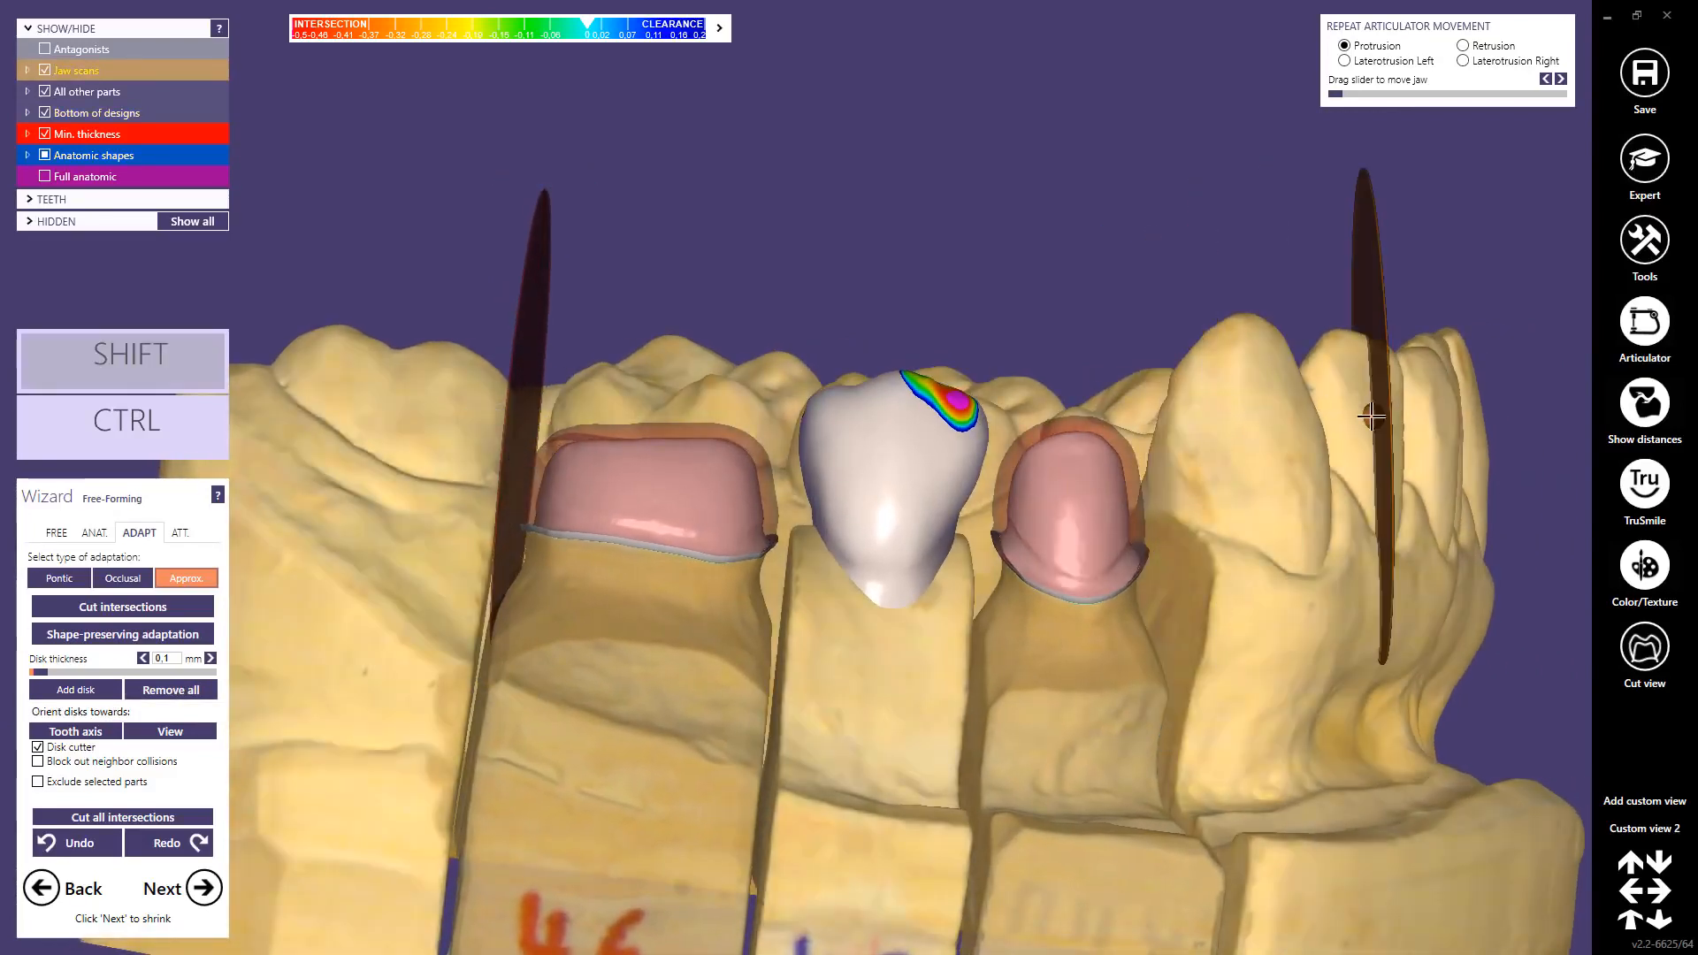
shift+click(1265, 480)
shift+click(1159, 440)
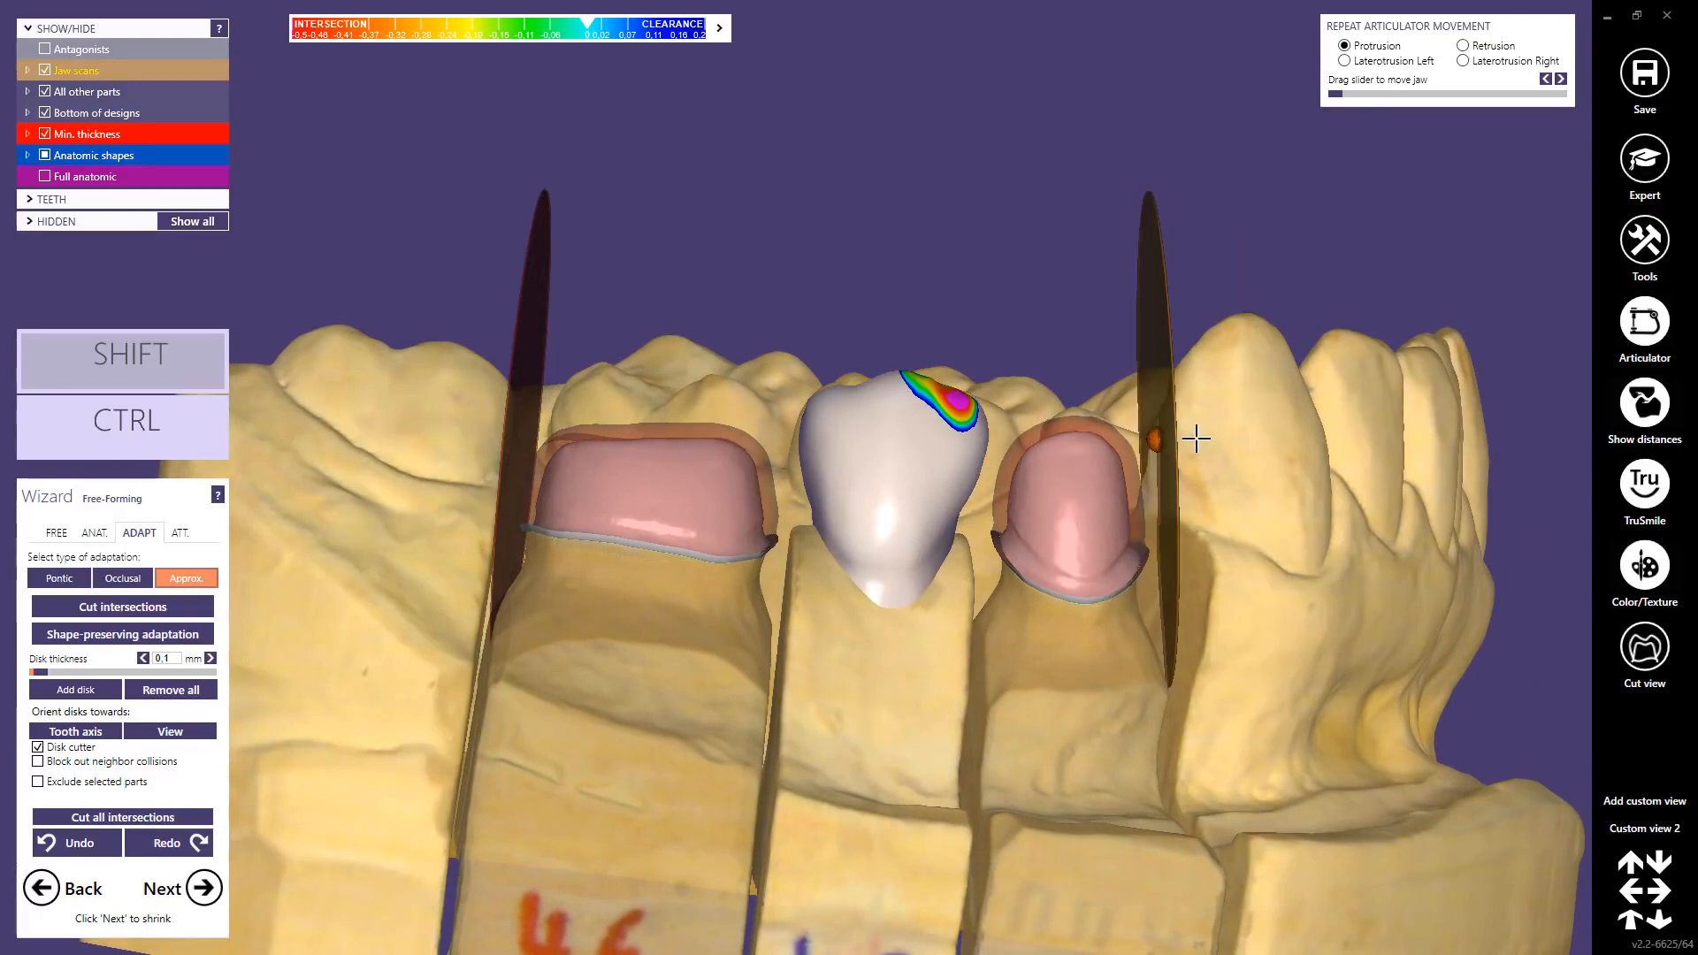
shift+click(1237, 435)
shift+click(1357, 432)
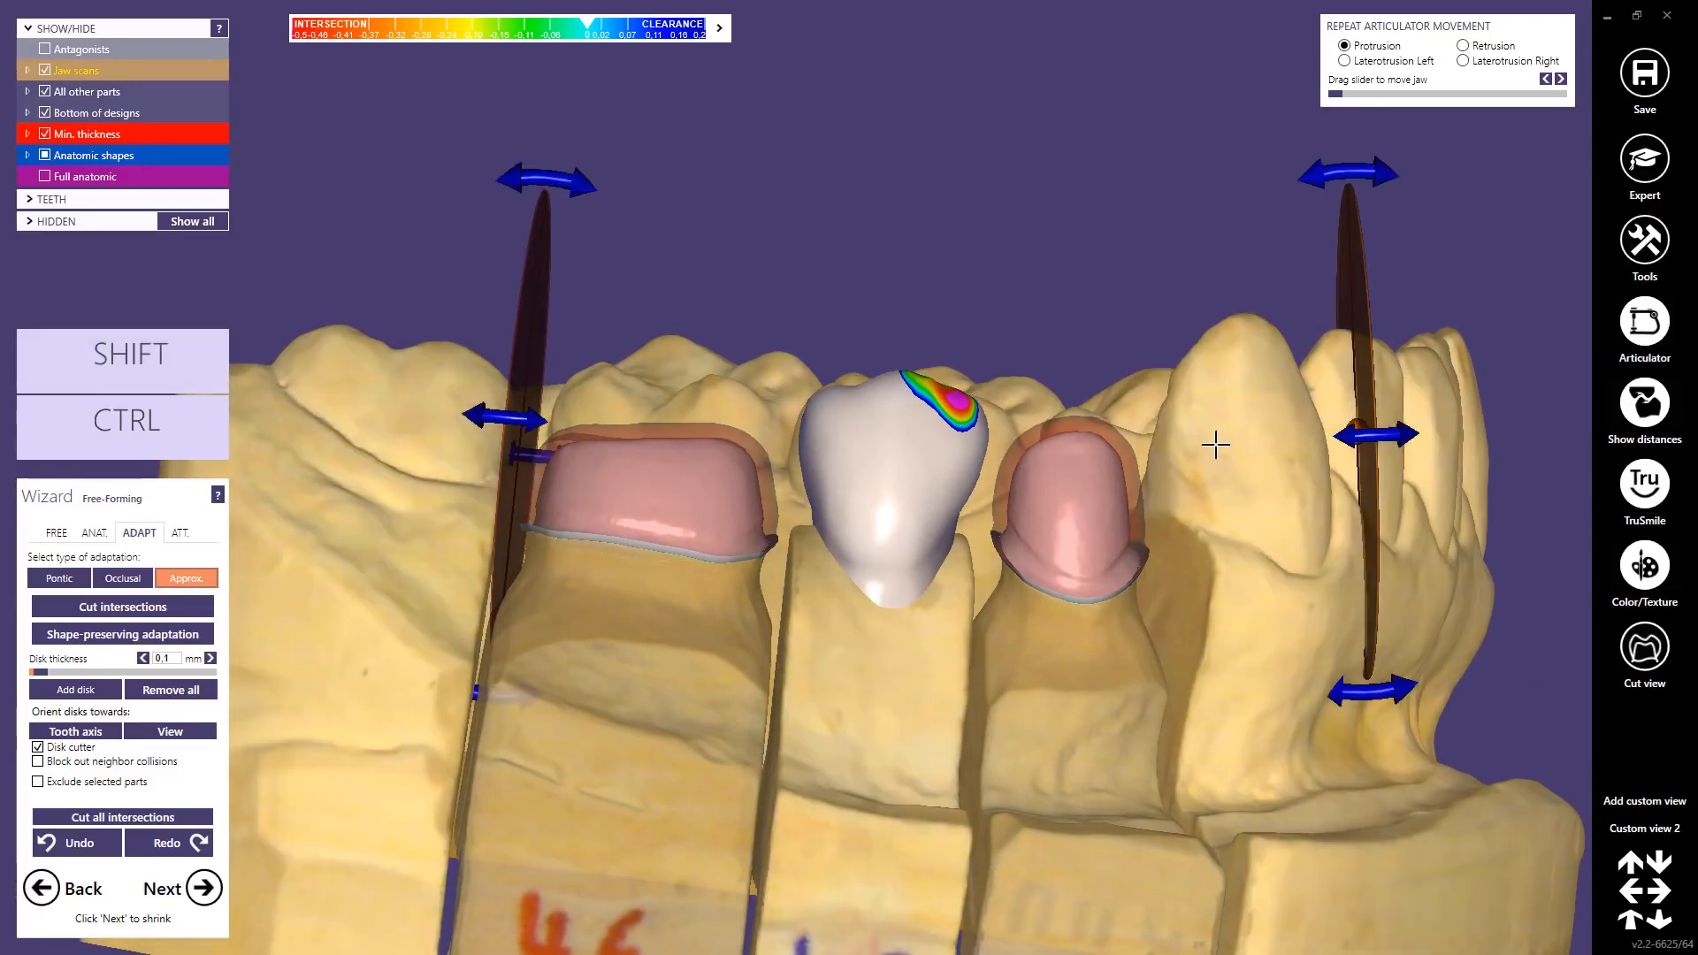
Step: Using Ctrl+Shift, seat the right cutting disk in the gap beside tooth 44
key(ctrl+shift)
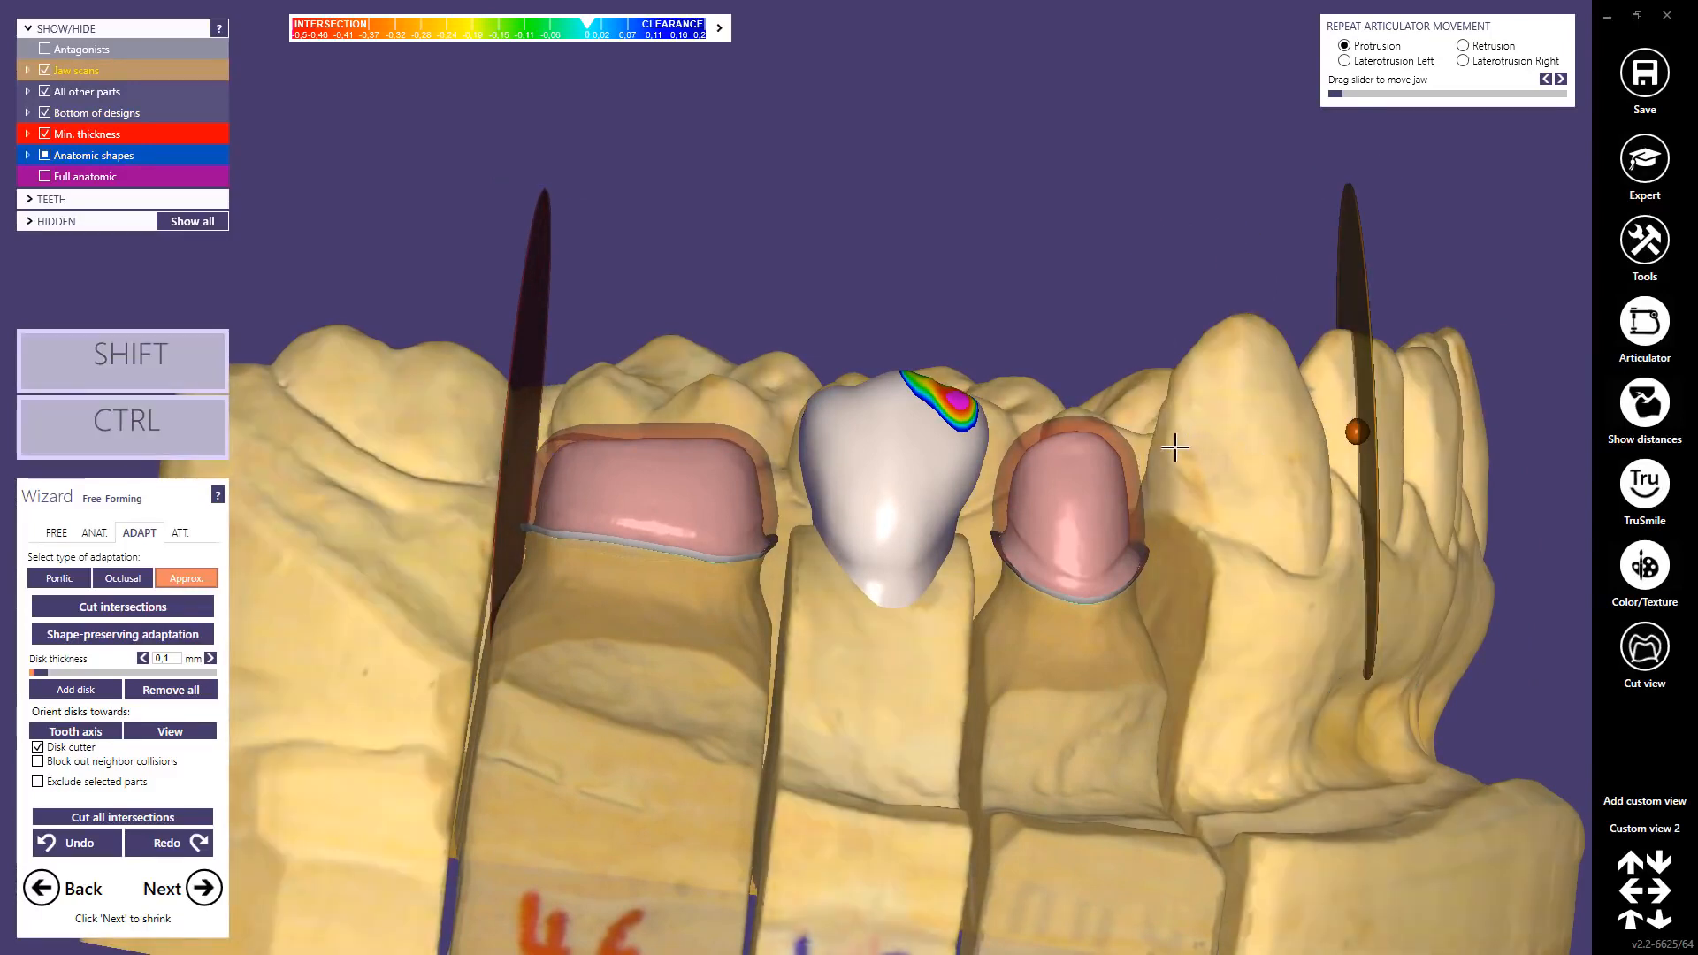
ctrl+shift+click(1175, 448)
ctrl+shift+click(1213, 399)
ctrl+shift+click(1277, 416)
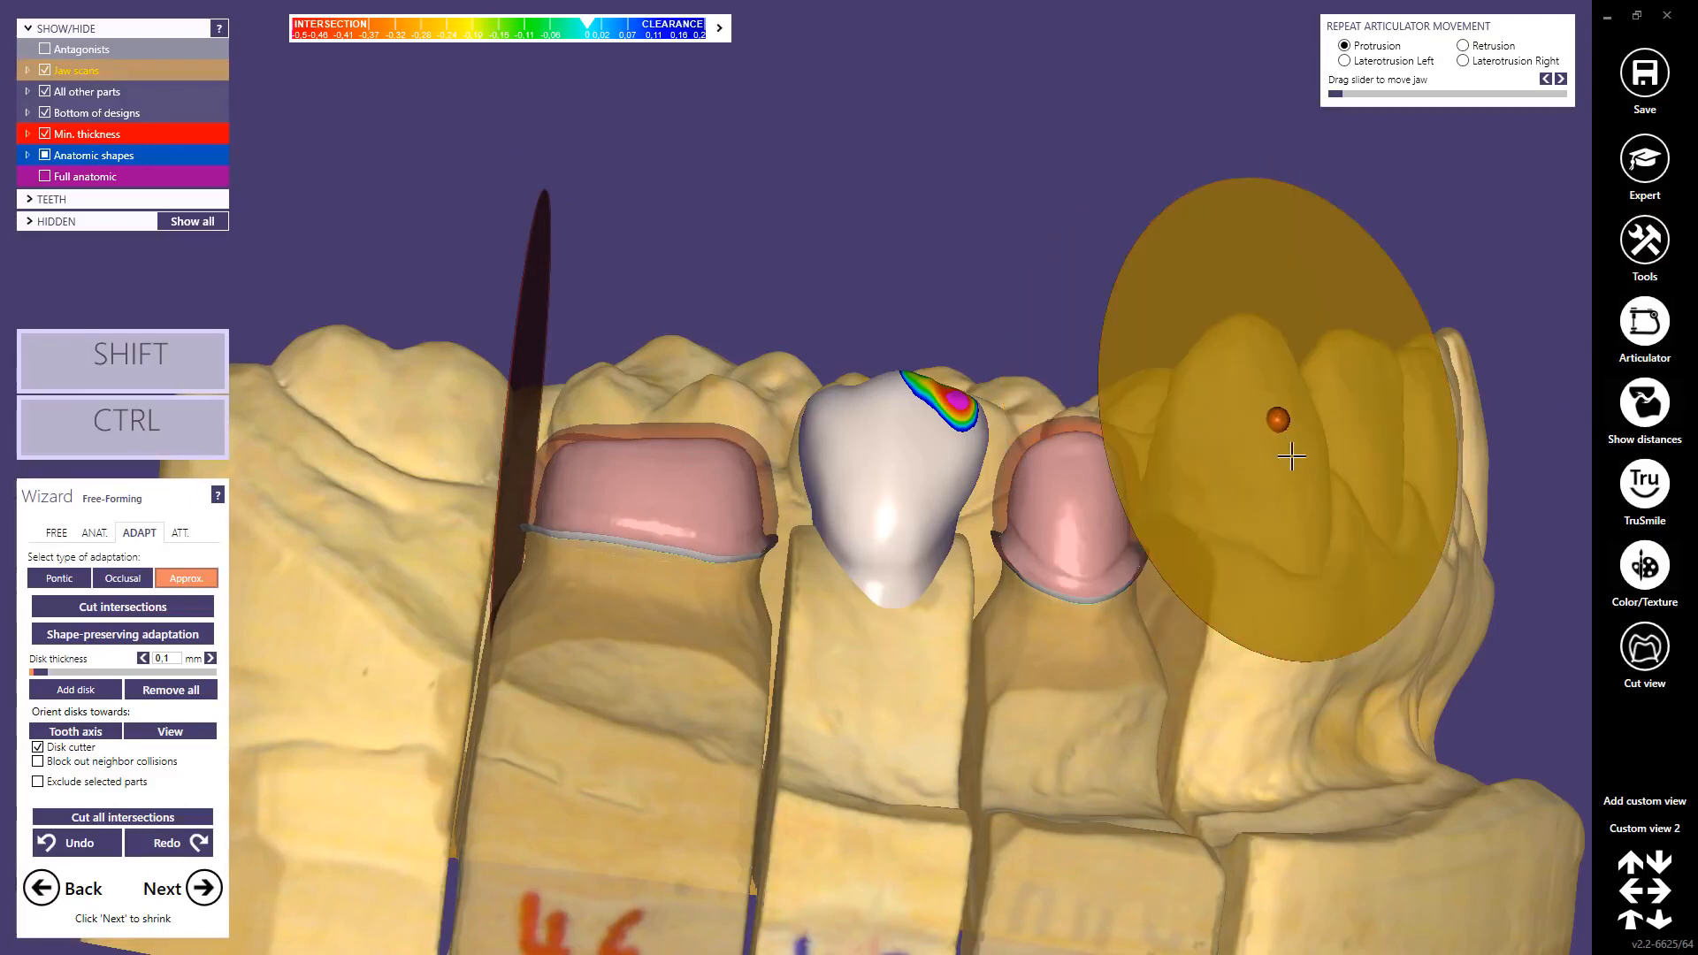
ctrl+shift+click(1291, 478)
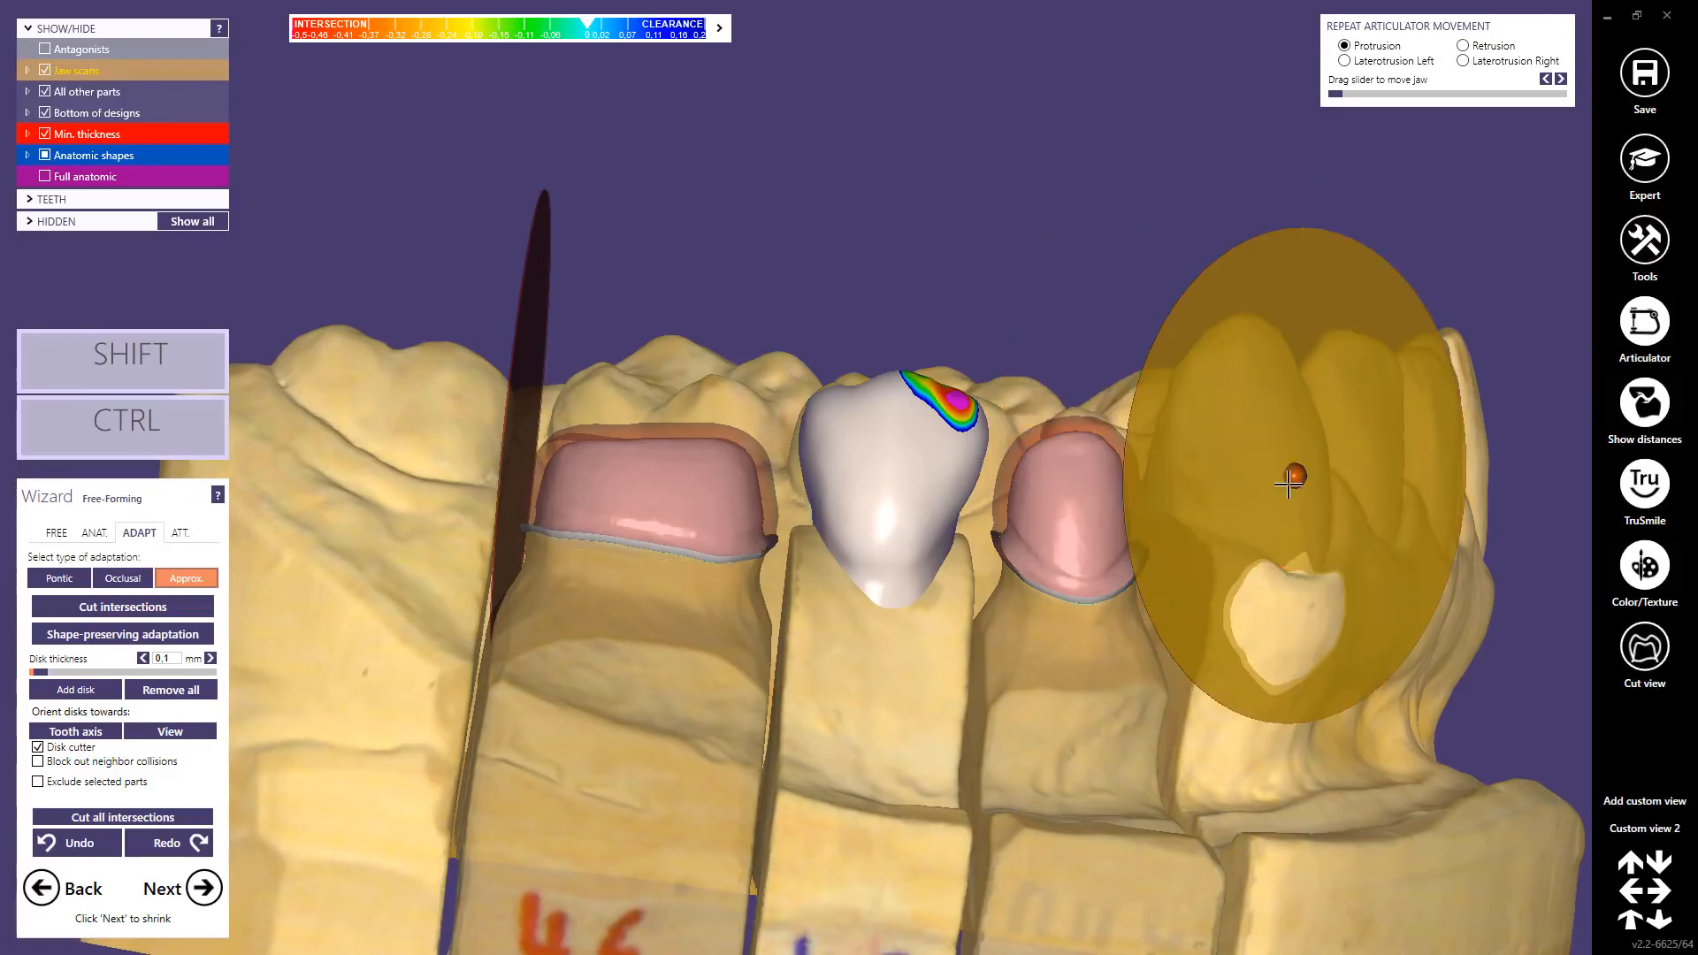
ctrl+shift+click(1160, 435)
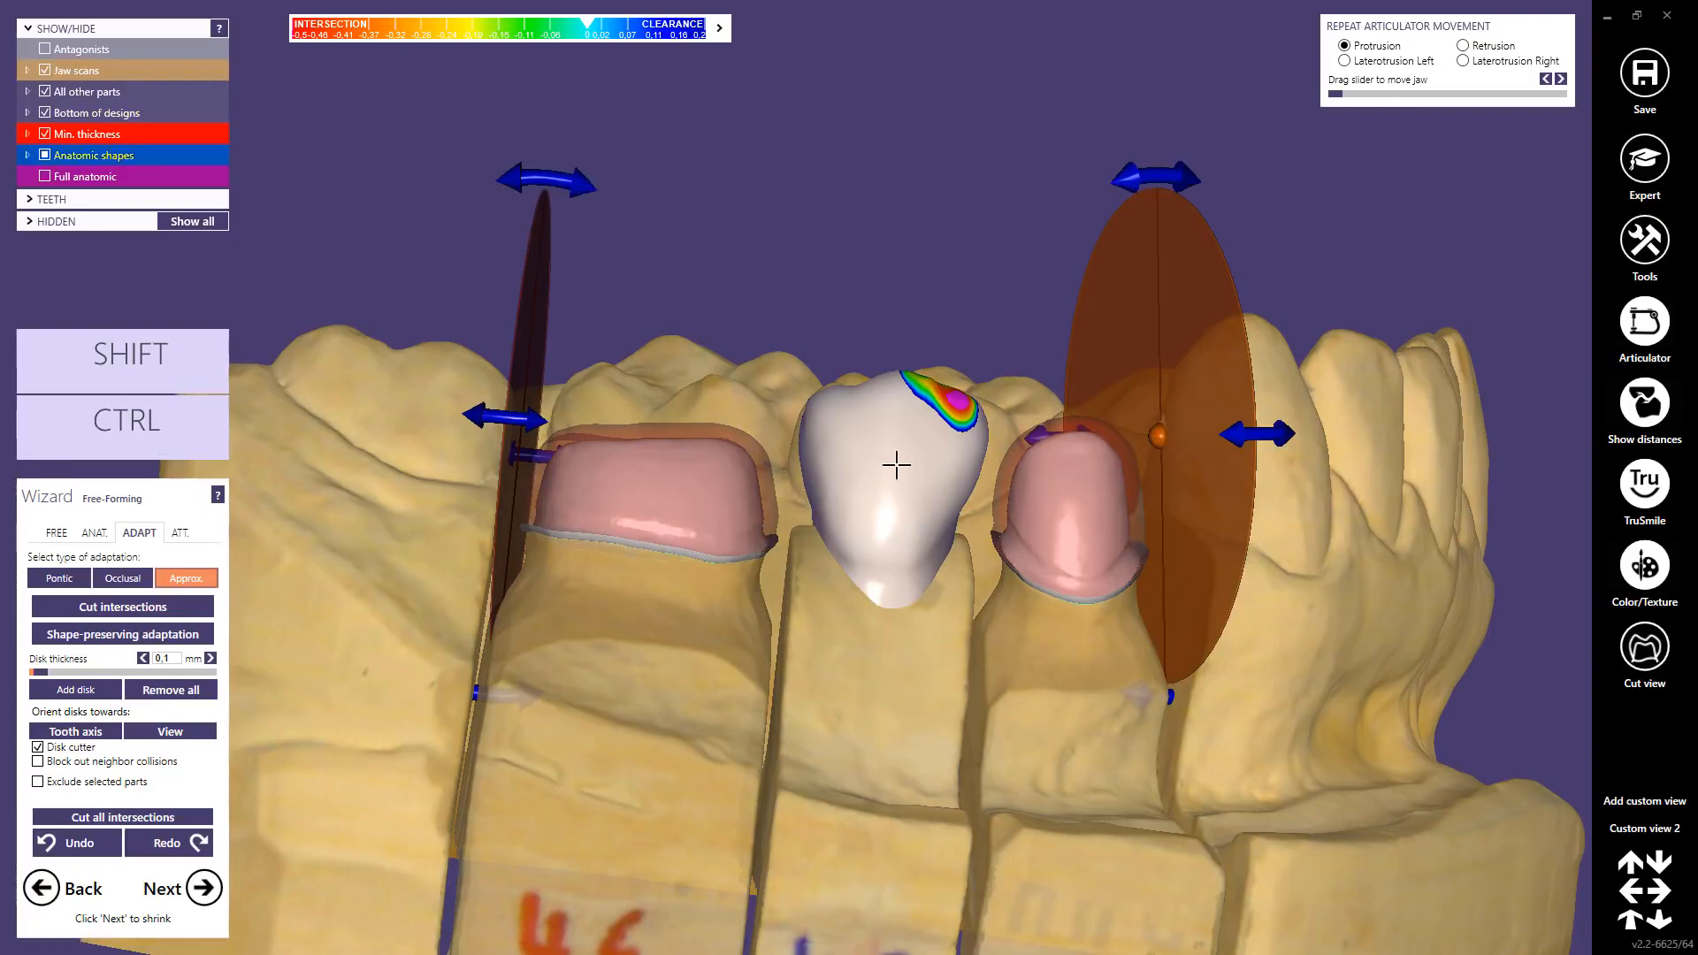
Step: Align both disks with their gaps, adjust disk thickness, and show the crowns' full anatomic shapes
right_drag(897, 465, 729, 465)
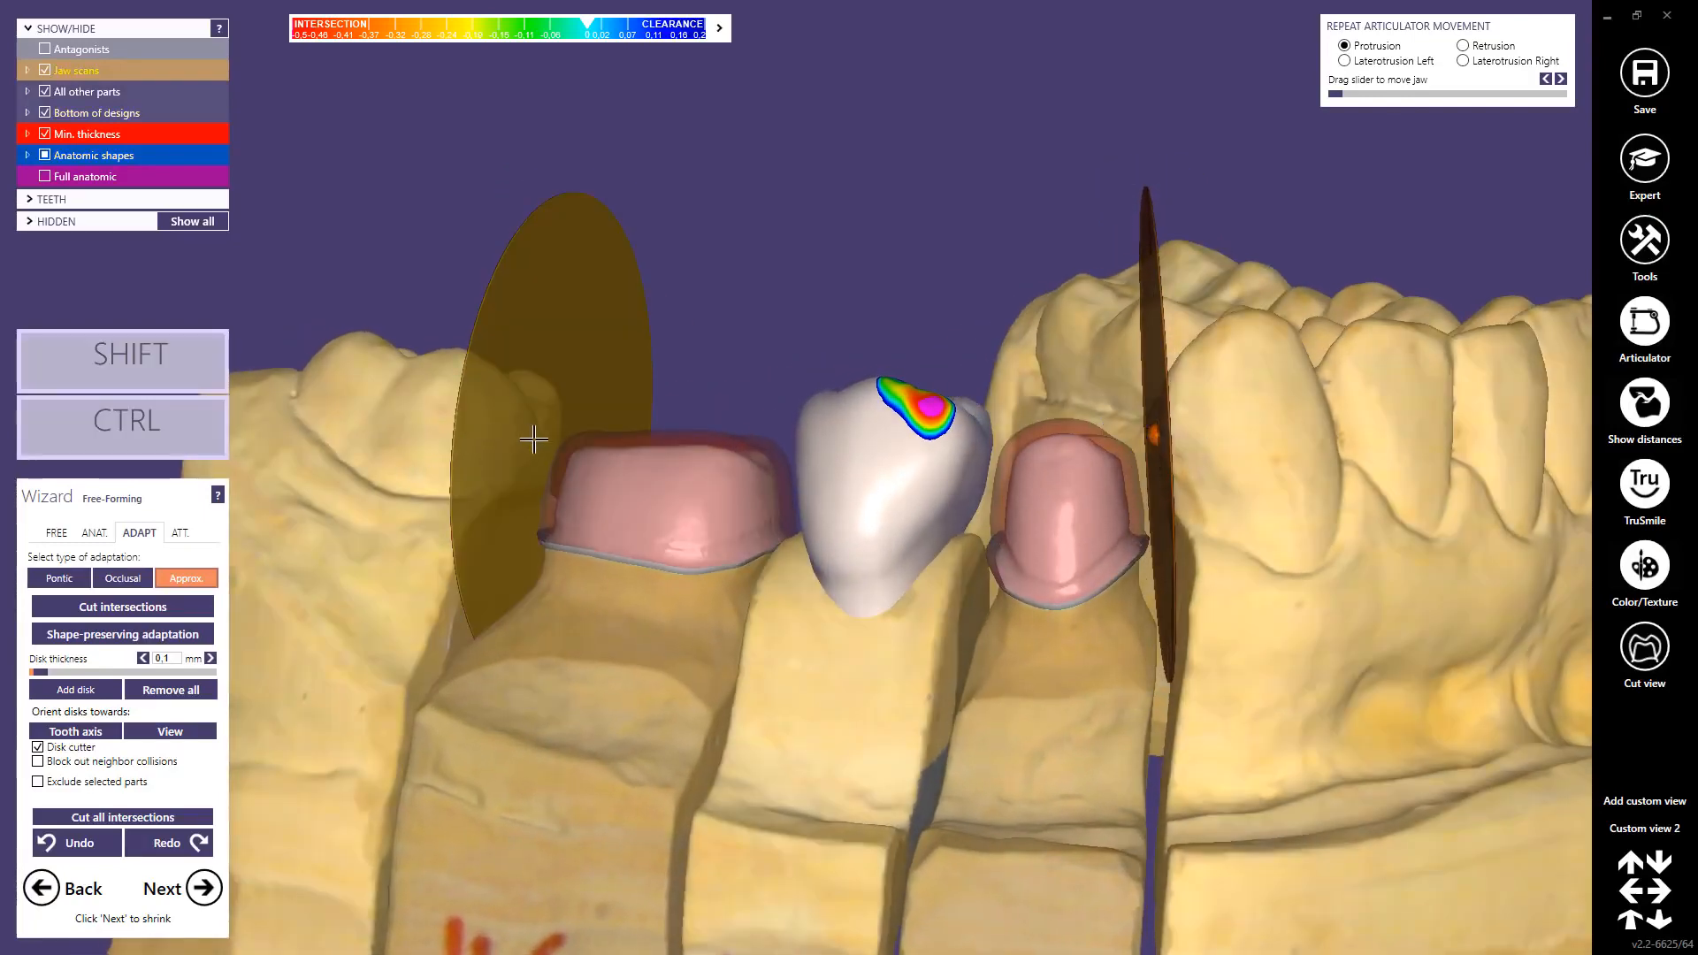
ctrl+shift+drag(533, 440, 530, 452)
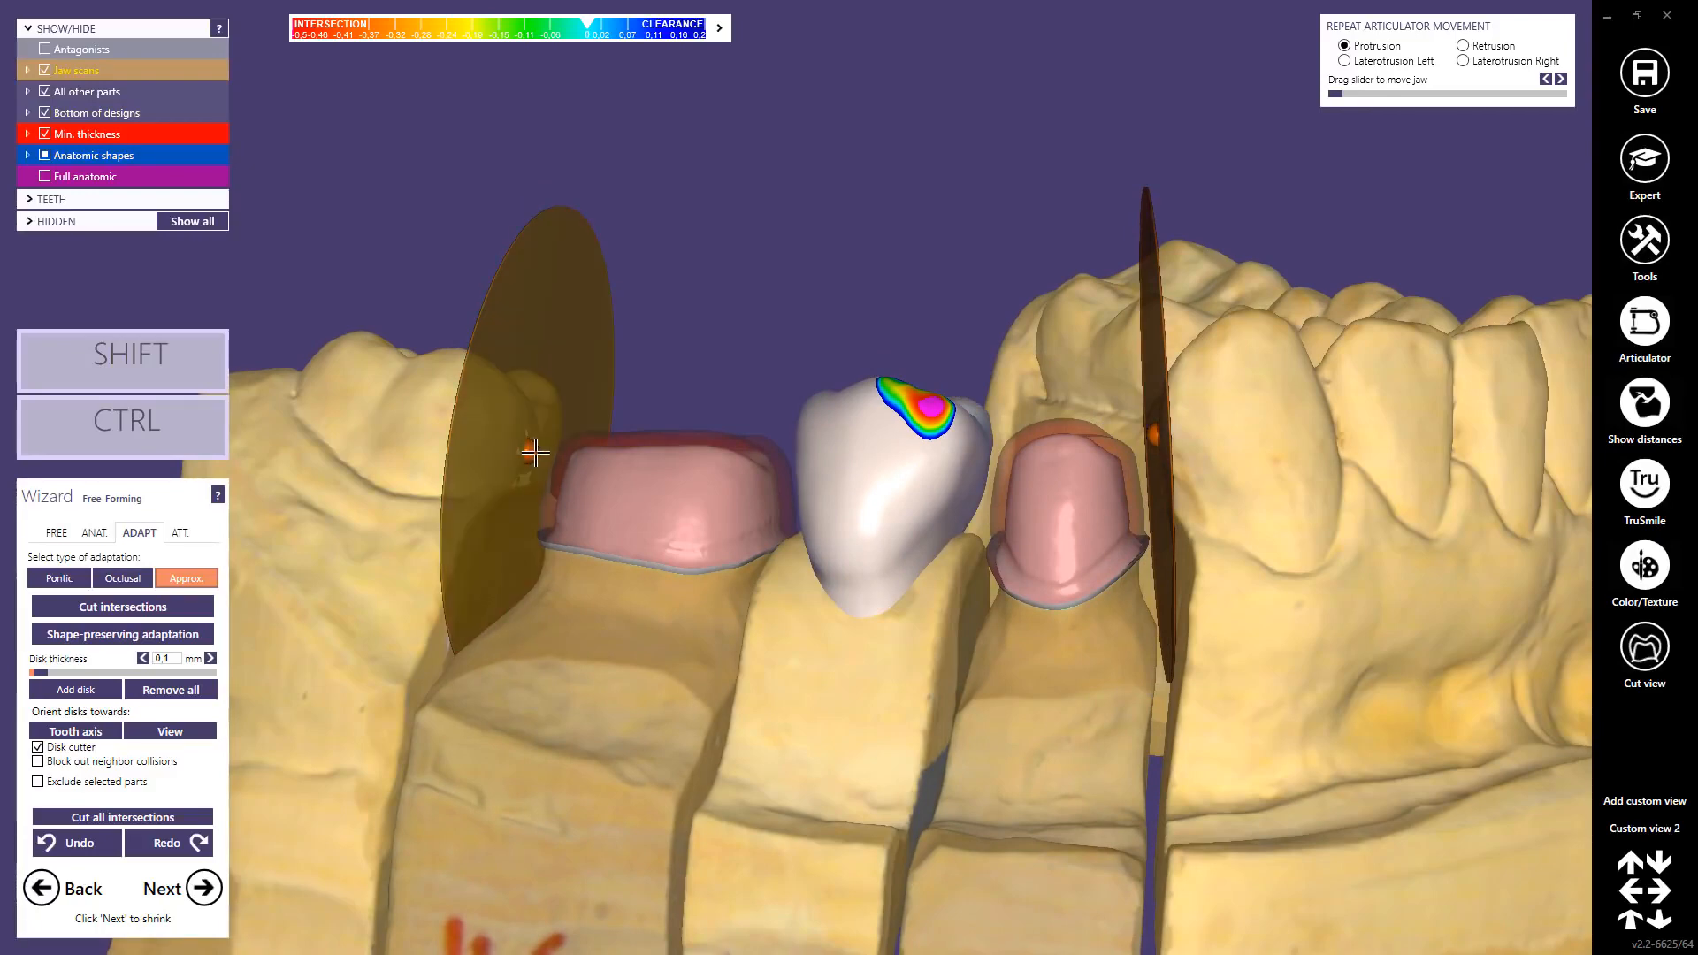
right_drag(535, 474, 547, 477)
drag(565, 183, 550, 178)
right_drag(939, 407, 885, 408)
drag(1168, 435, 1155, 451)
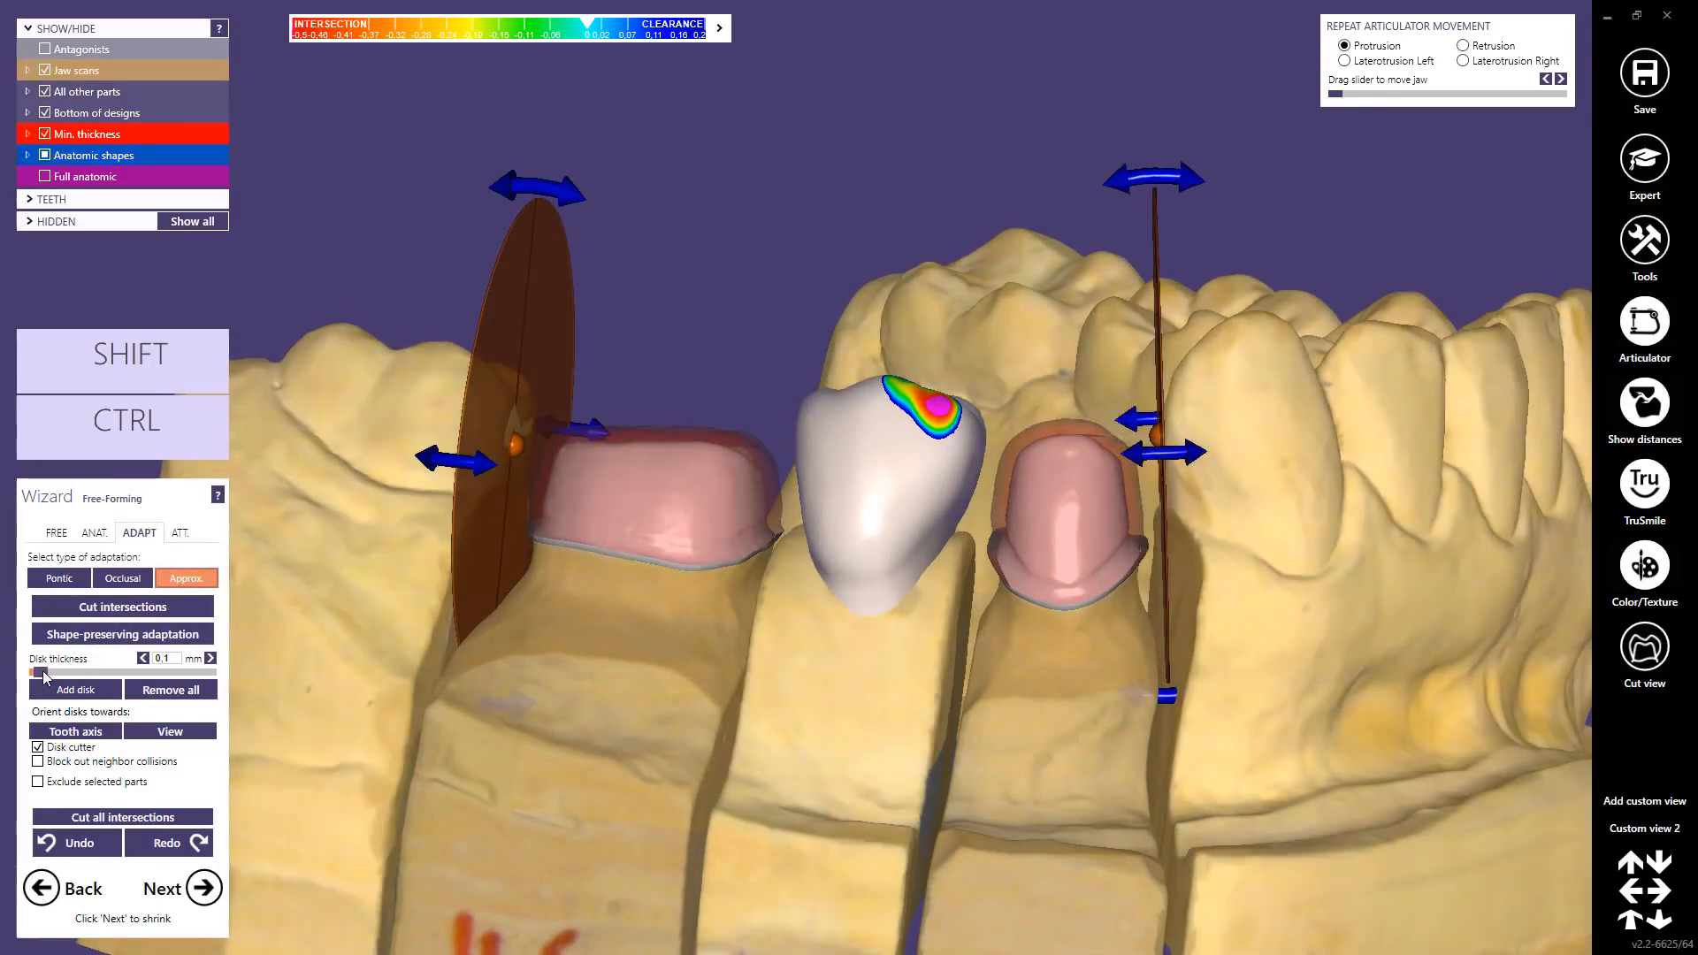
mouse_move(44, 676)
mouse_down()
mouse_move(94, 674)
mouse_move(46, 676)
mouse_up()
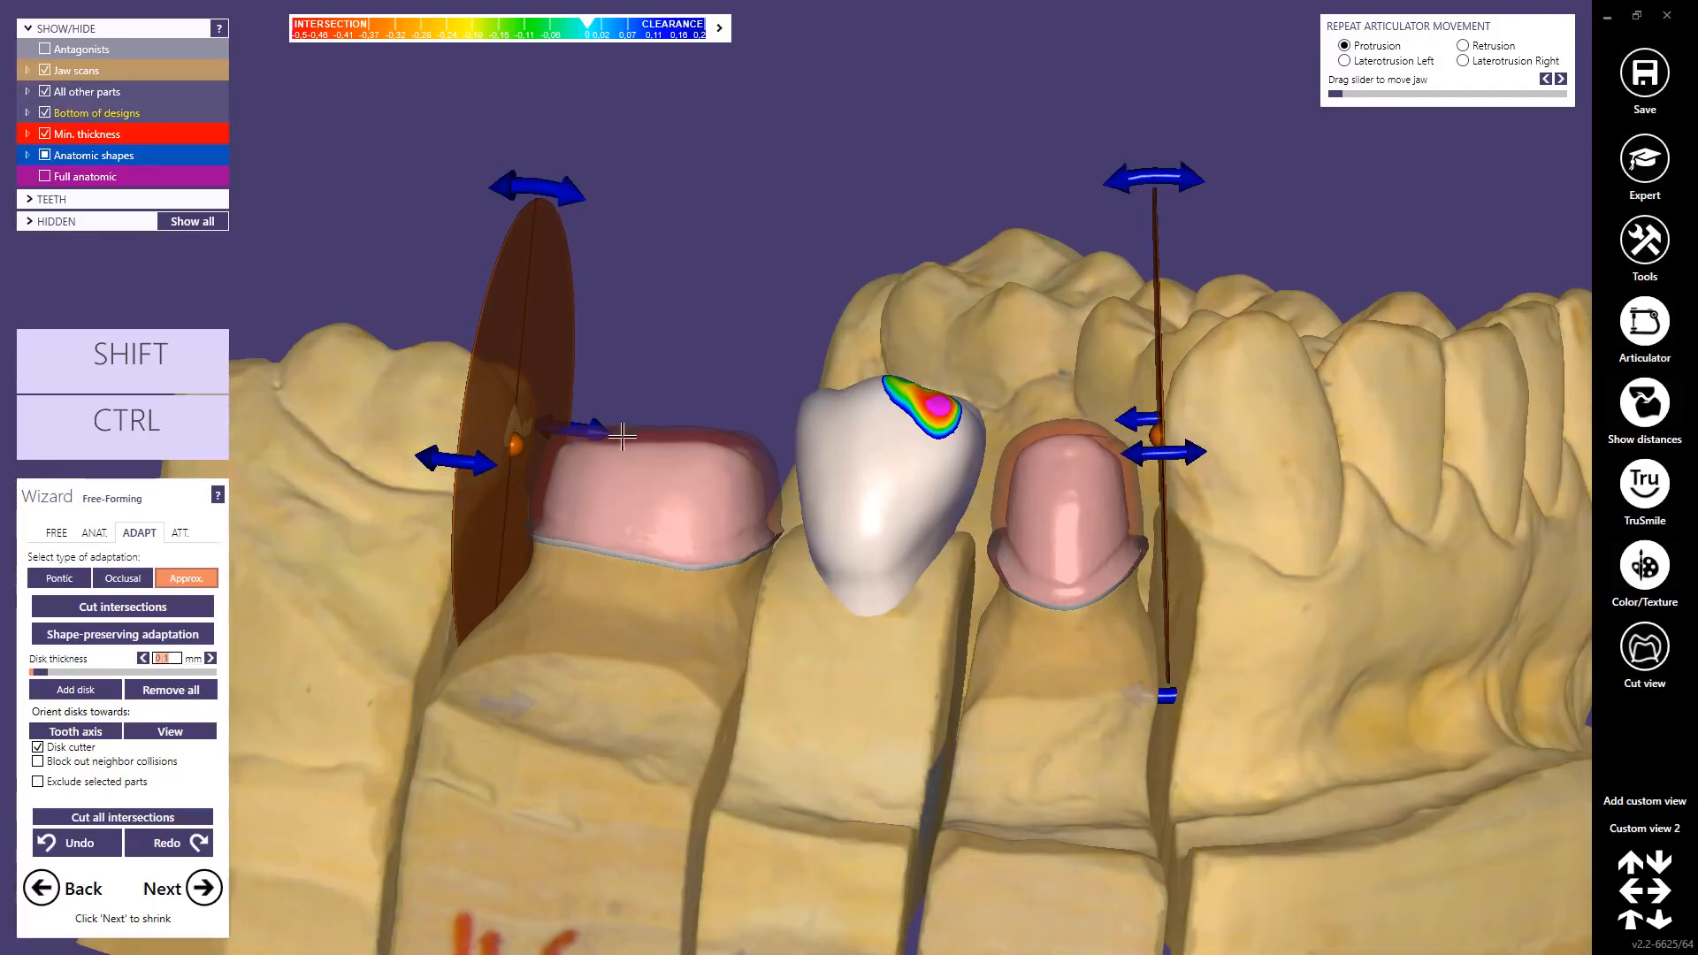
key(ctrl+shift+f)
Step: Show all three crowns as full anatomic shapes, cut intersections with disks, and check them without the jaw scan
ctrl+shift+click(684, 326)
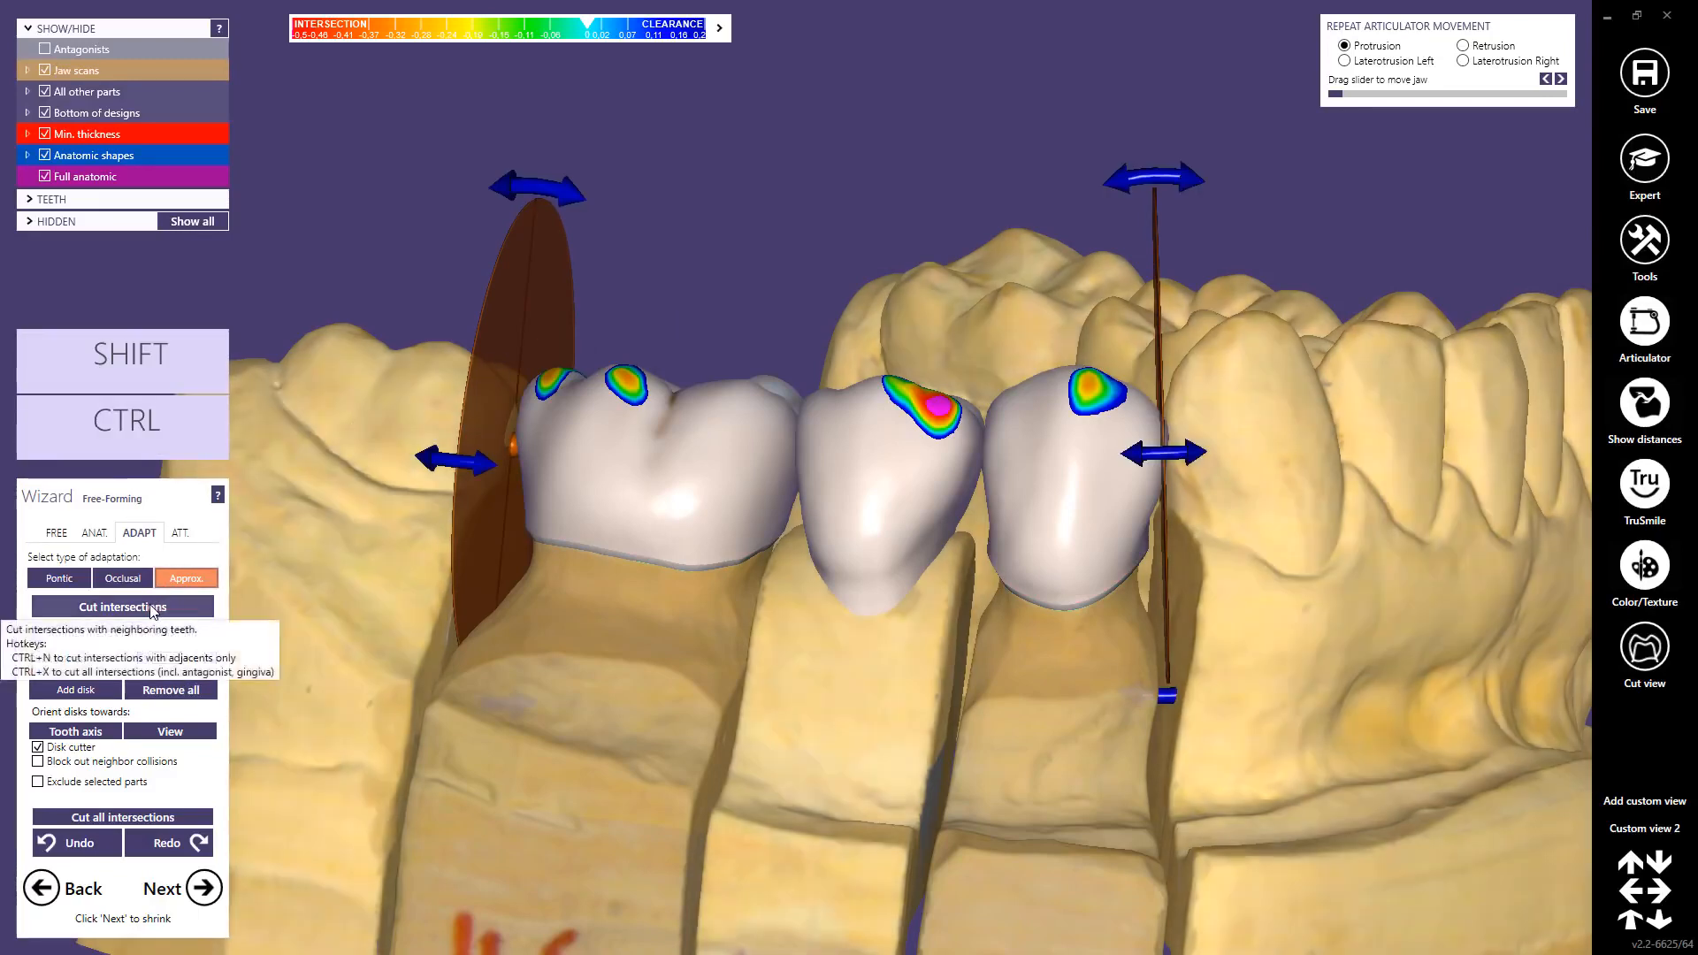
click(154, 609)
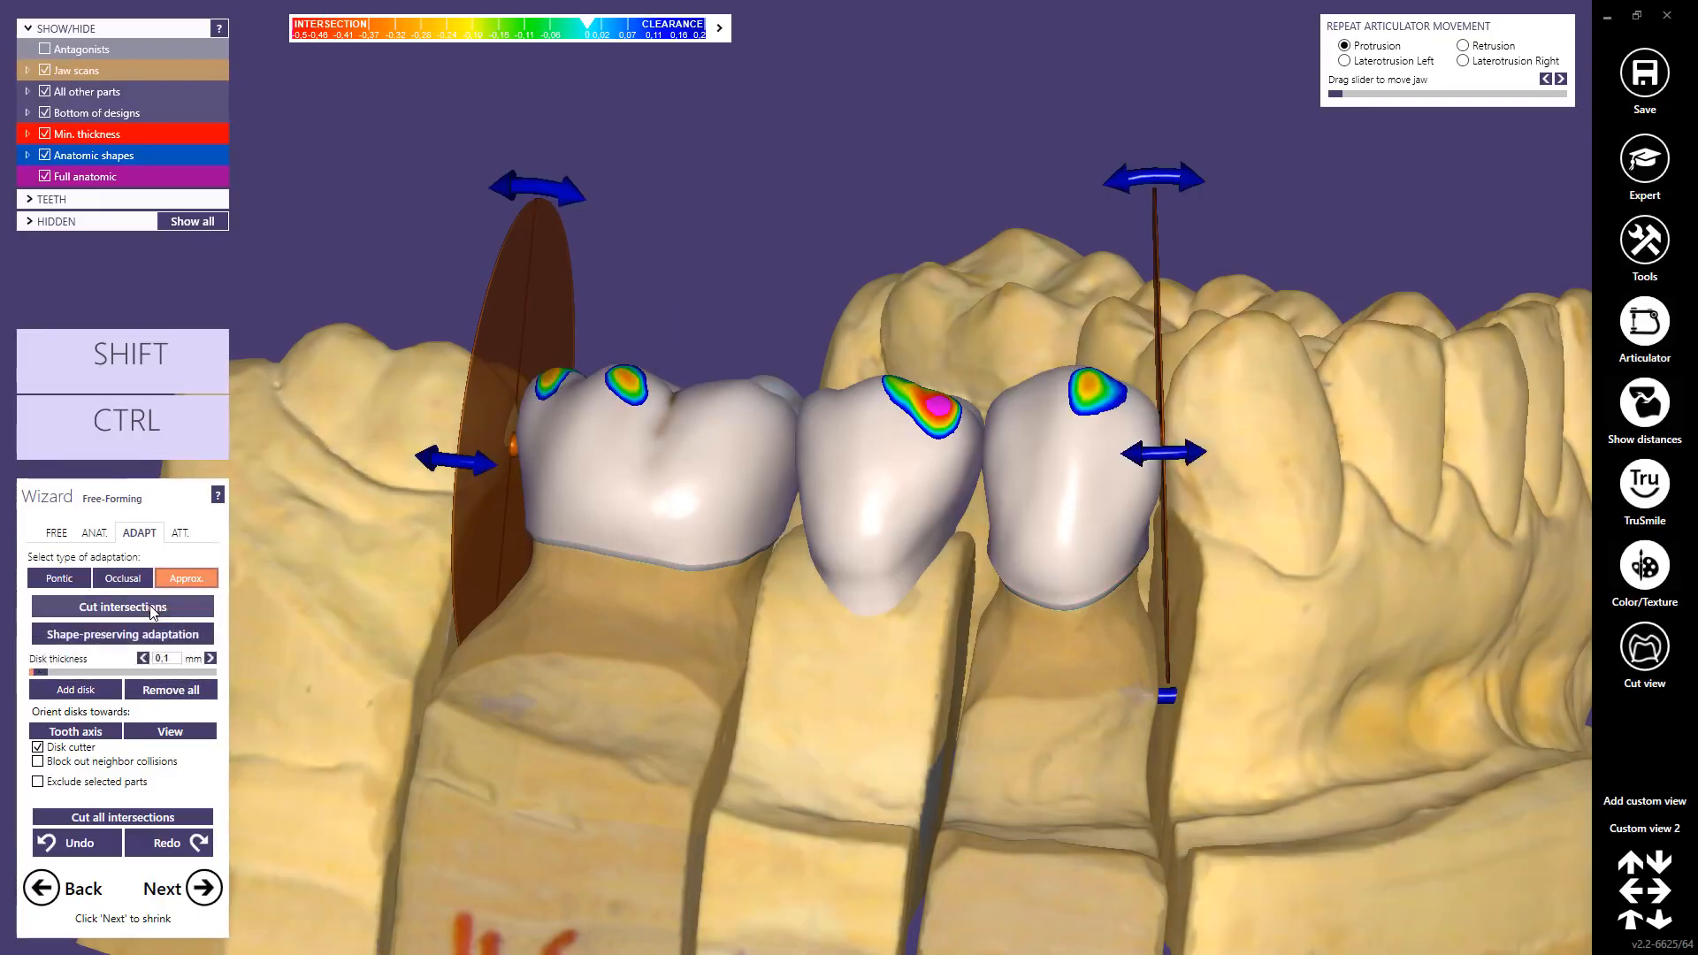
ctrl+click(1288, 561)
right_drag(1180, 580, 1180, 580)
ctrl+shift+click(1275, 507)
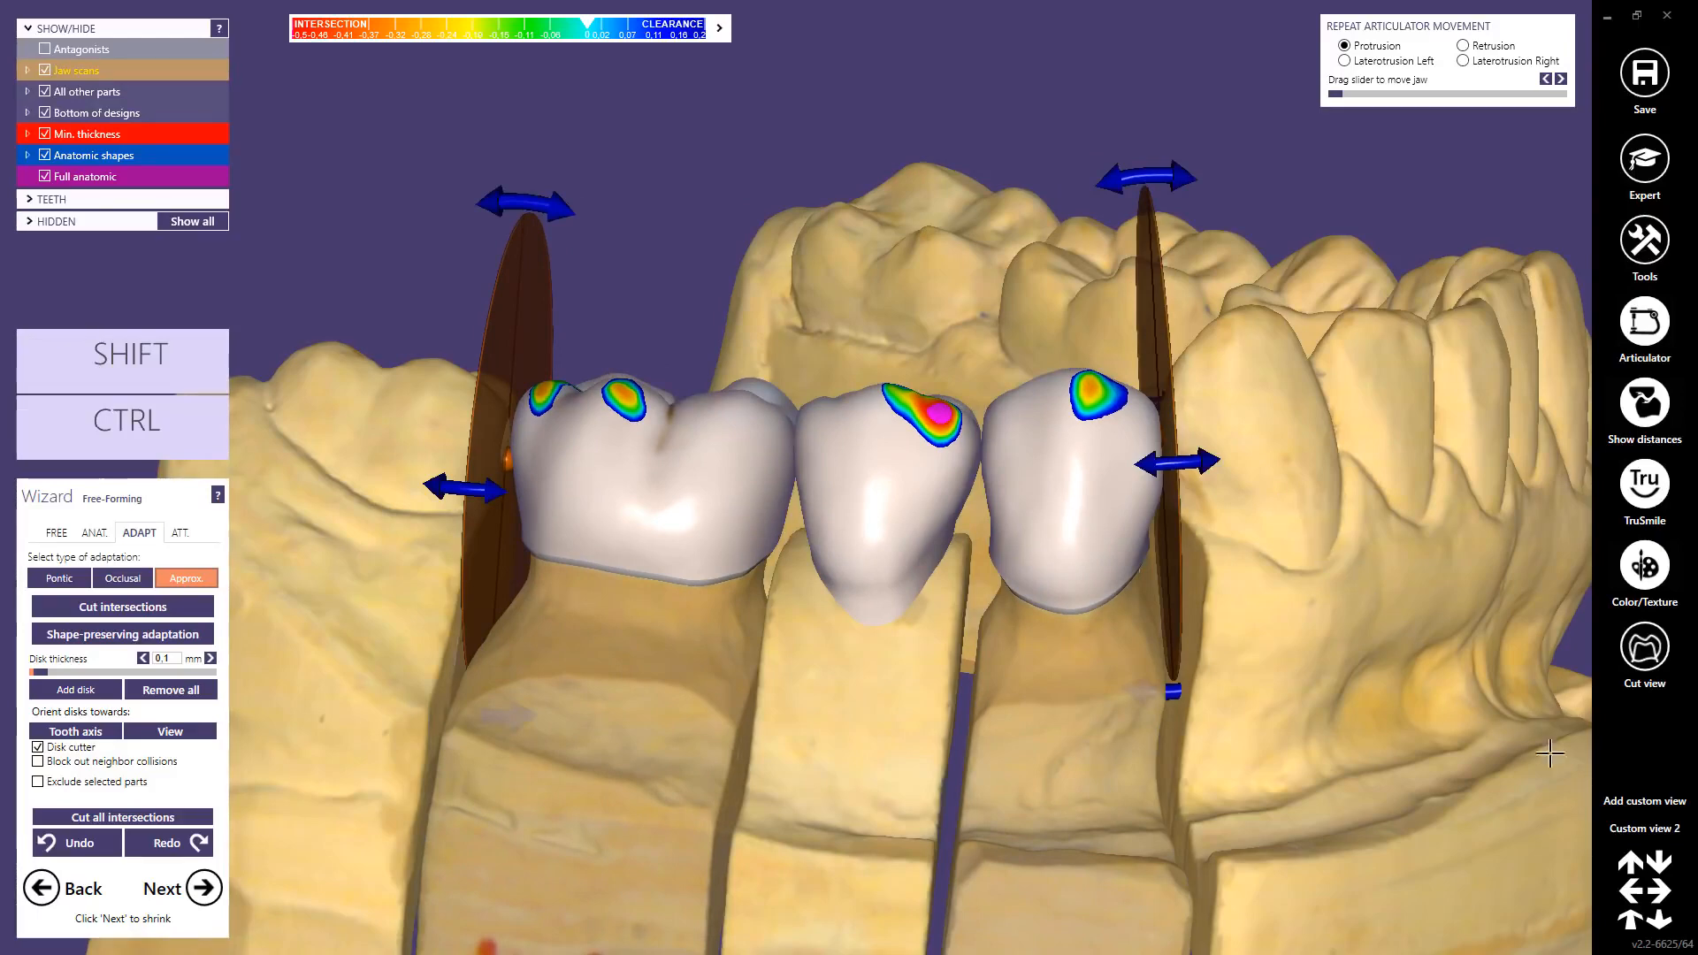
scroll(814, 725, down, 5)
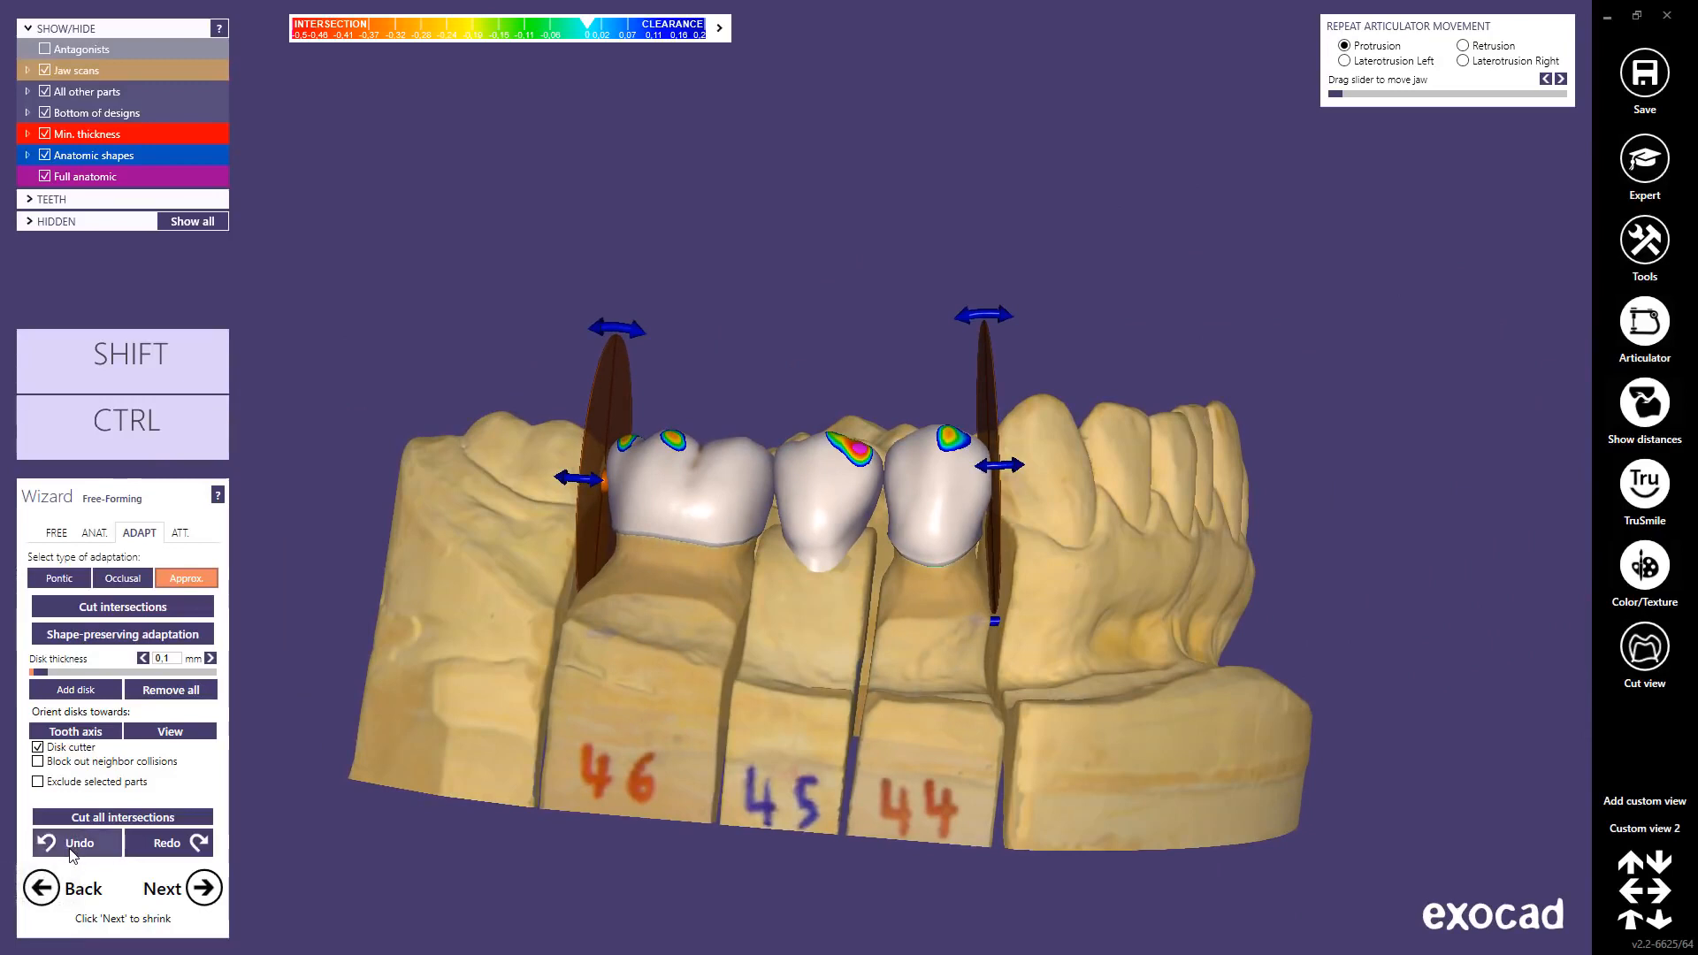
Step: Turn off the disk cutter, enable blocking out neighbour collisions, and make the jaw scan semi-transparent
click(37, 747)
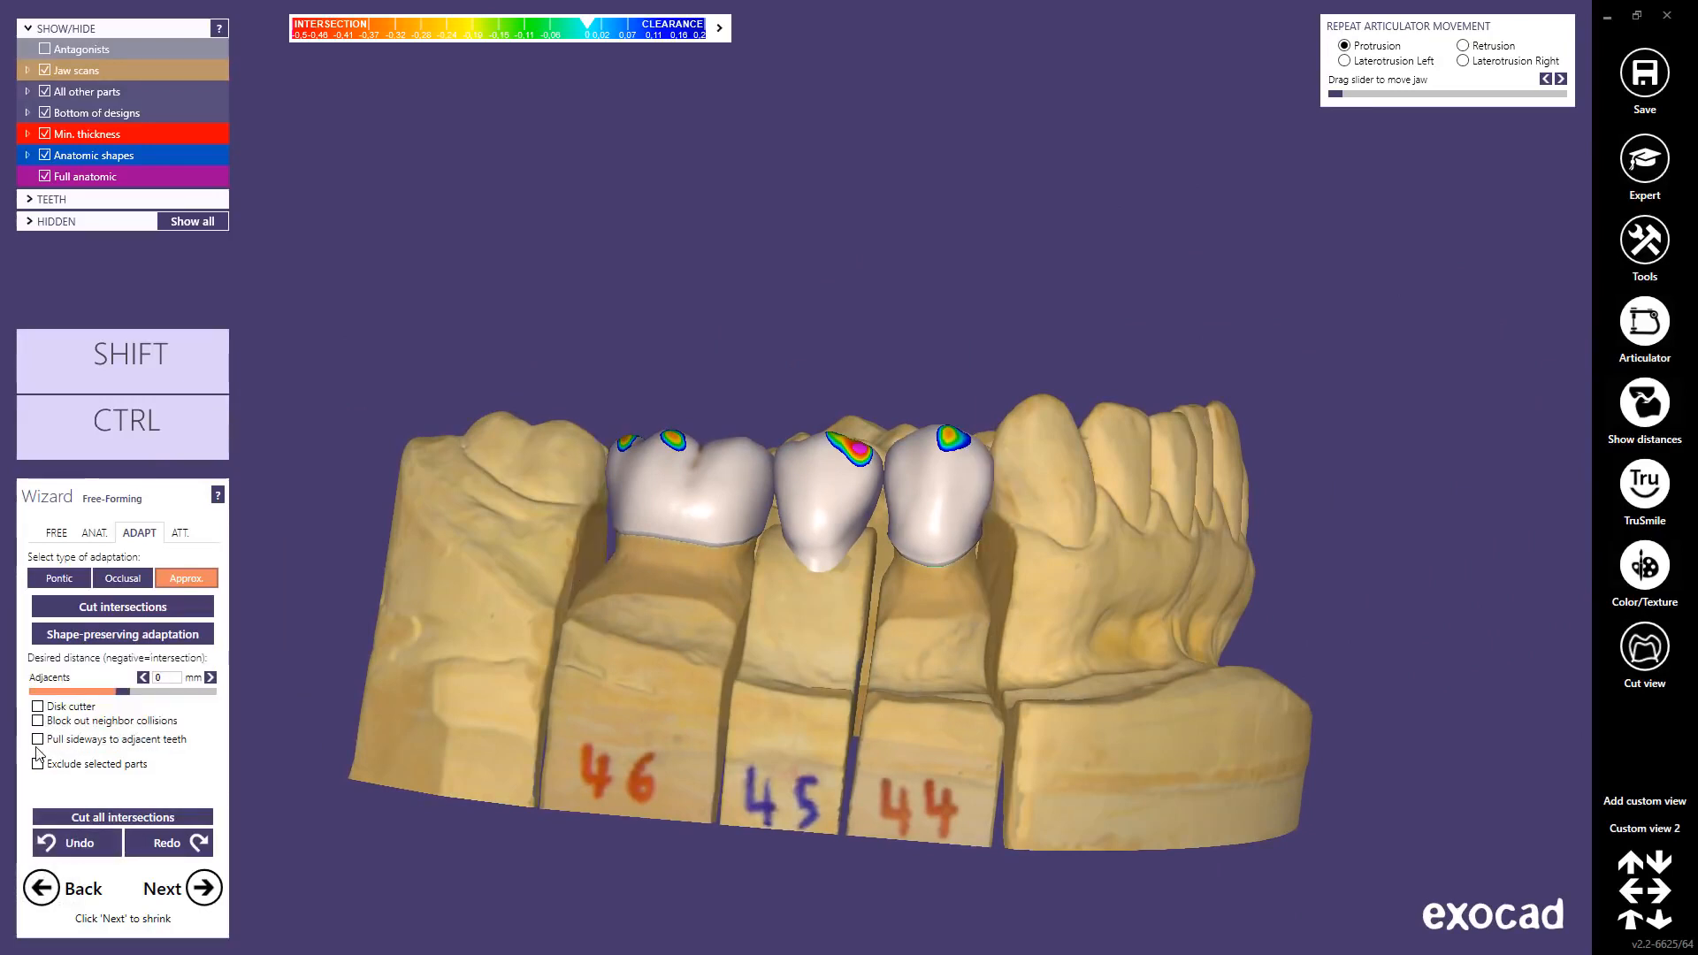
click(38, 721)
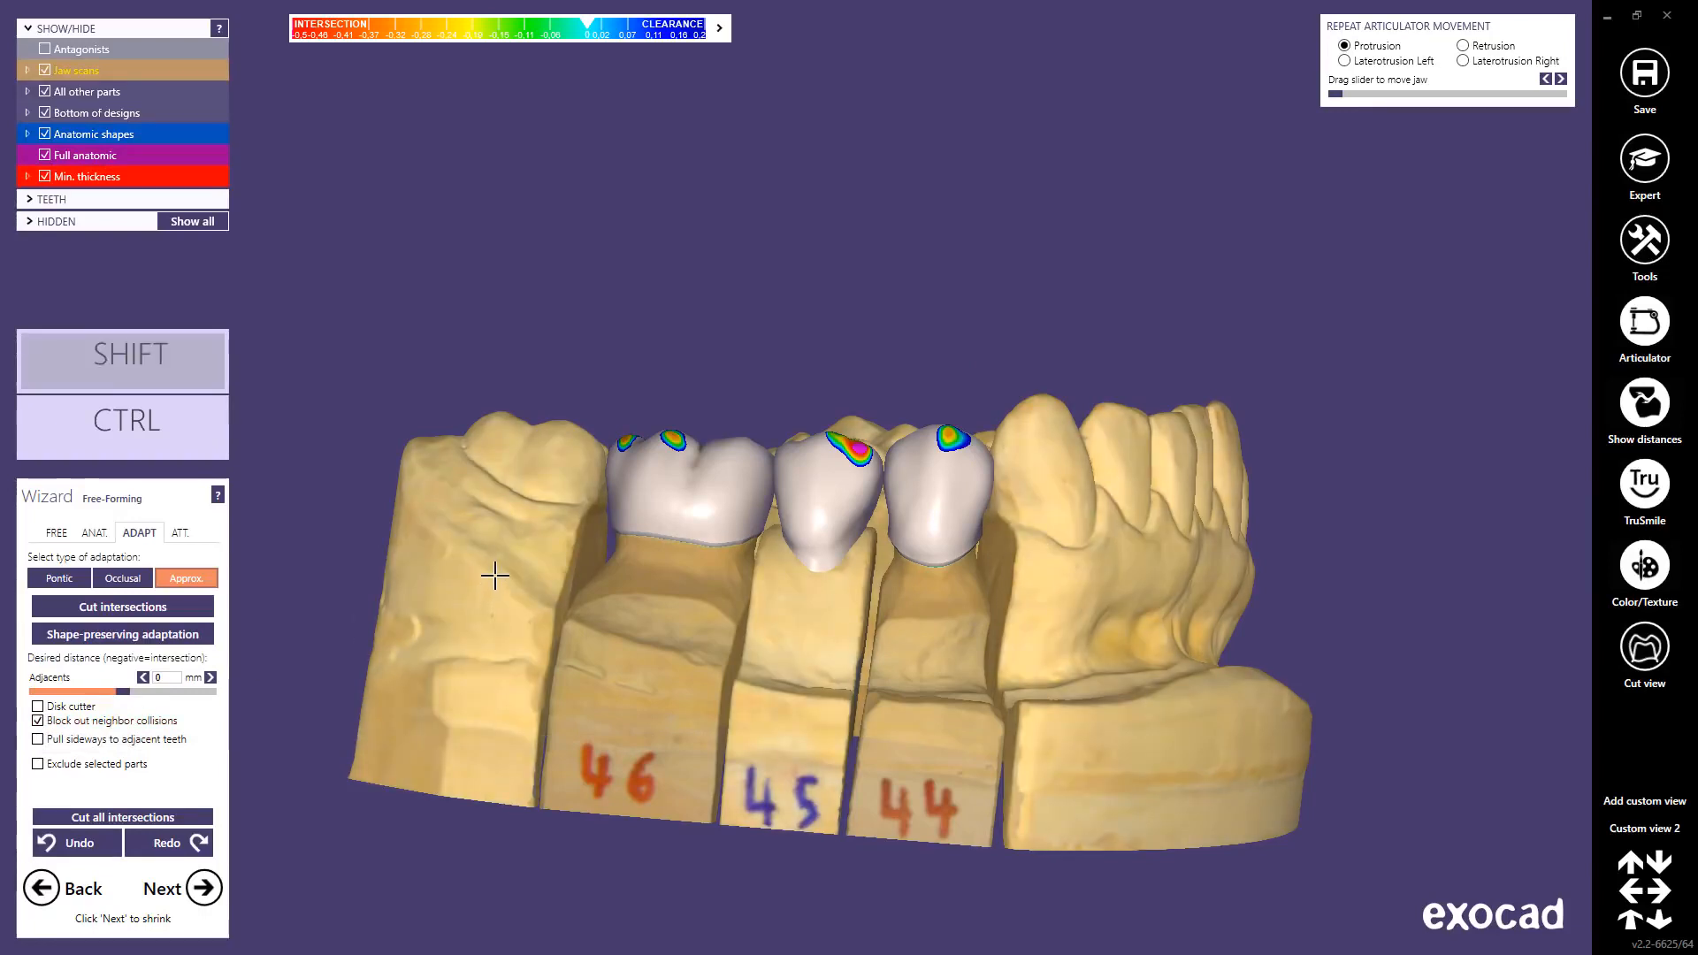
shift+click(493, 576)
Step: Review the crowns from several angles, then cut intersections with the adjacent teeth
click(59, 535)
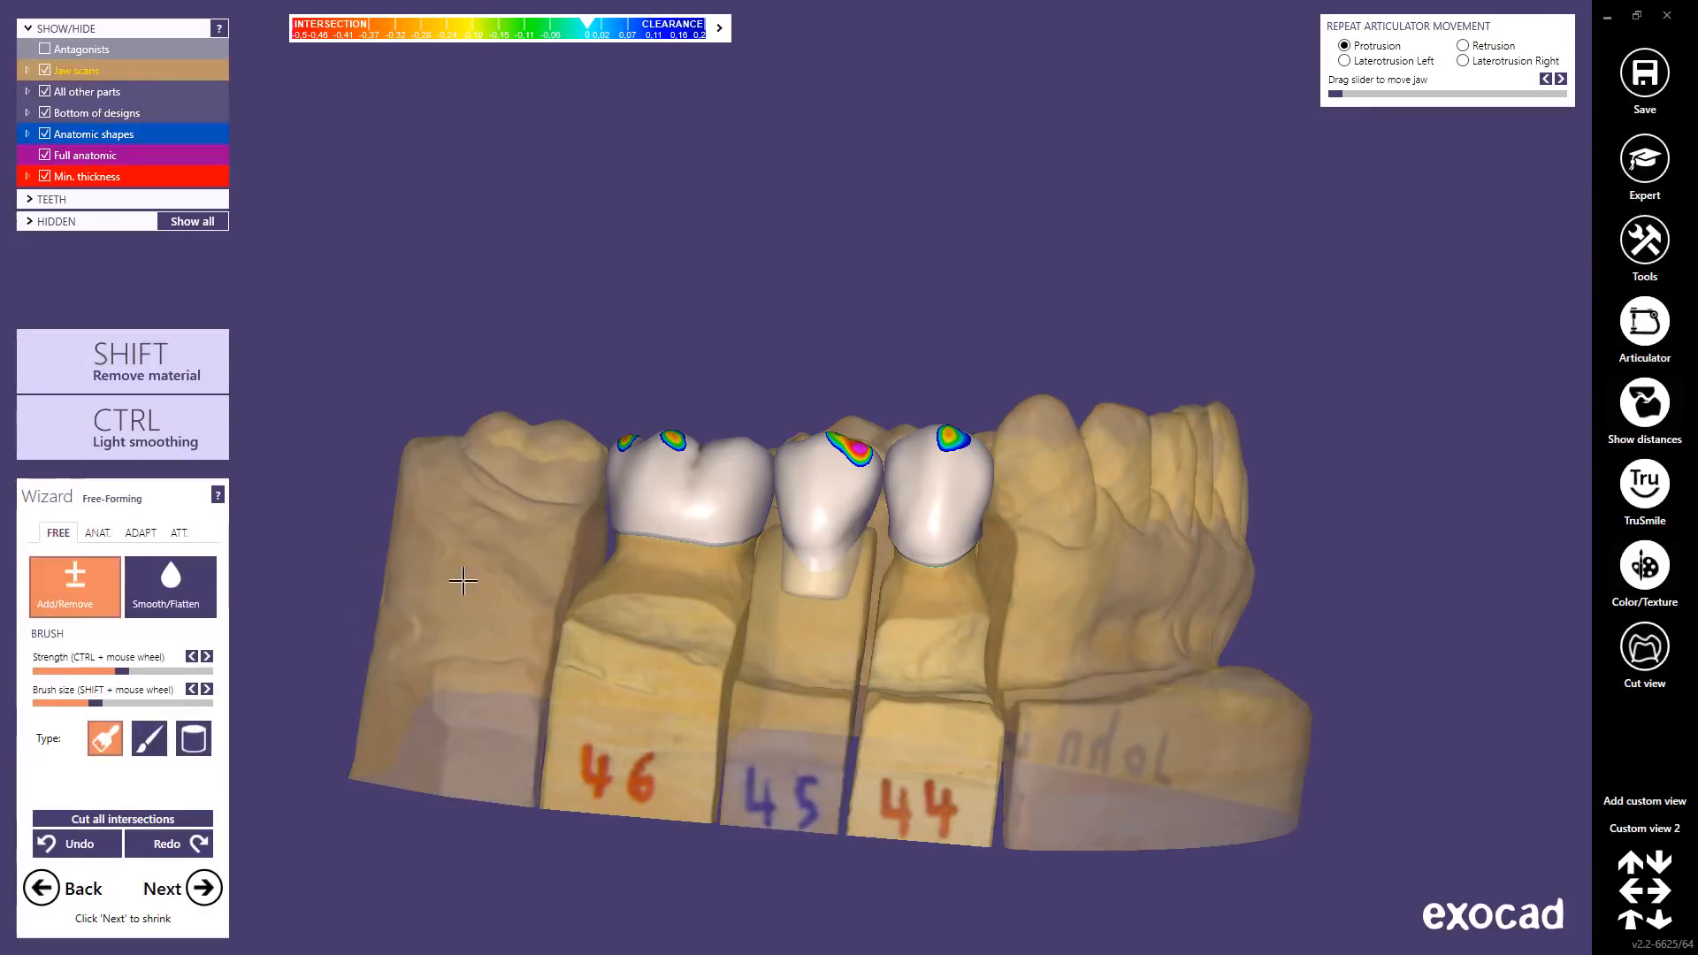
right_drag(553, 592, 555, 591)
scroll(645, 492, up, 5)
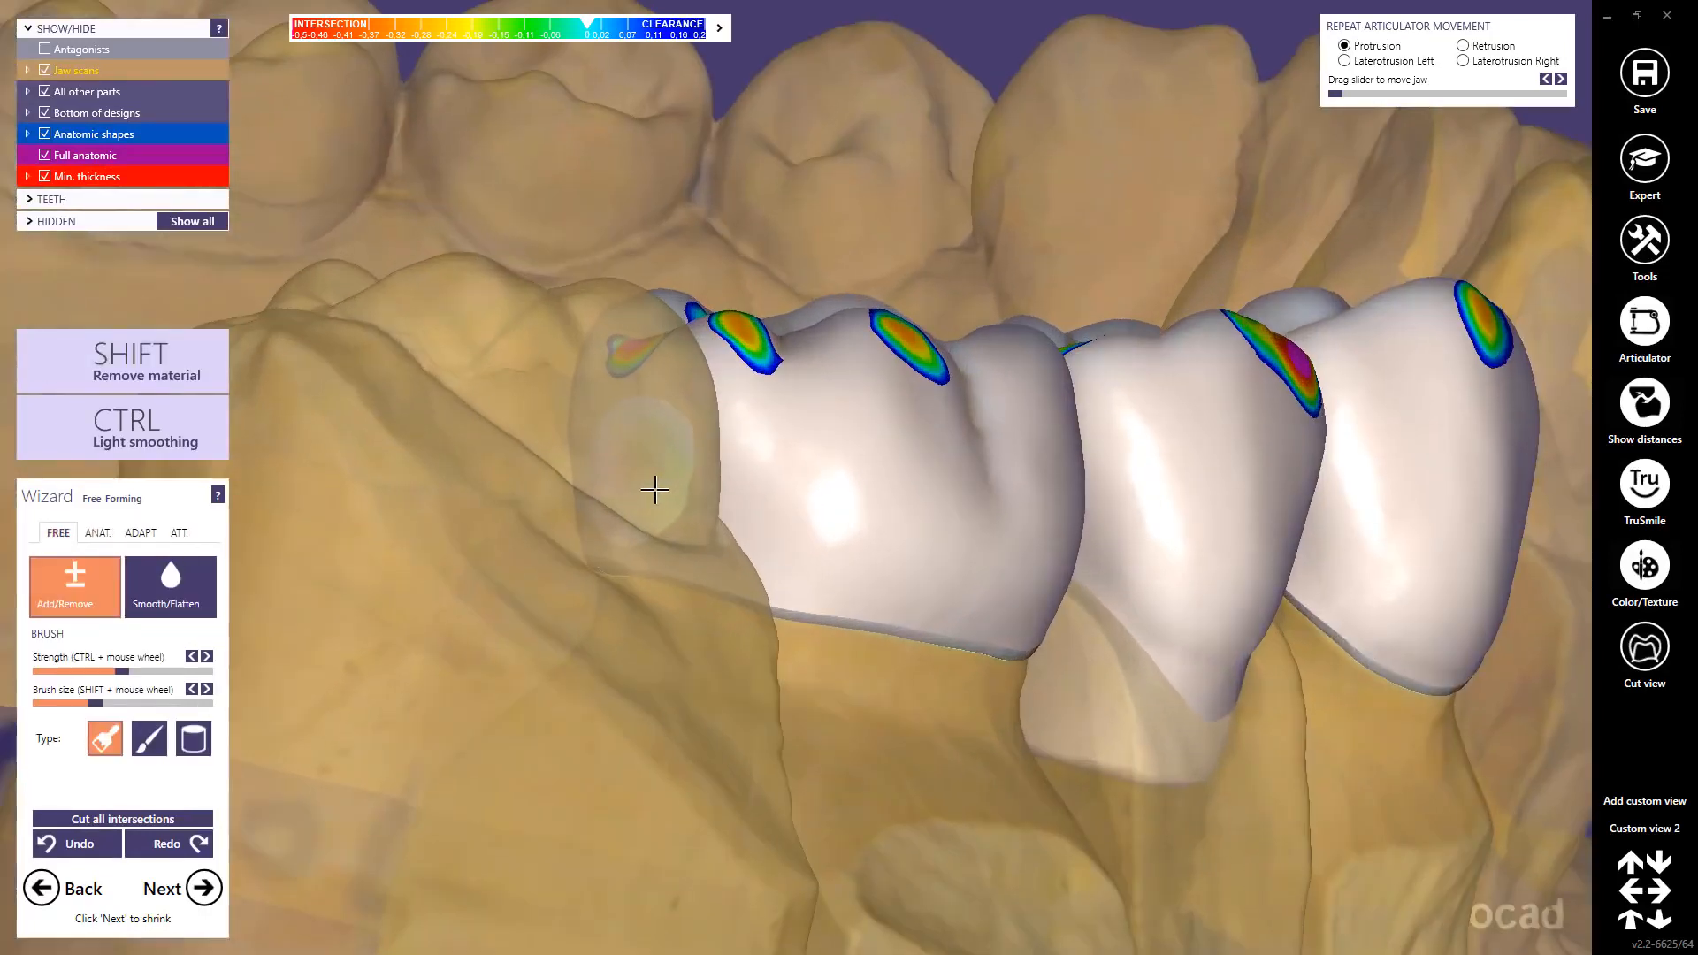
shift+scroll(655, 493, up, 3)
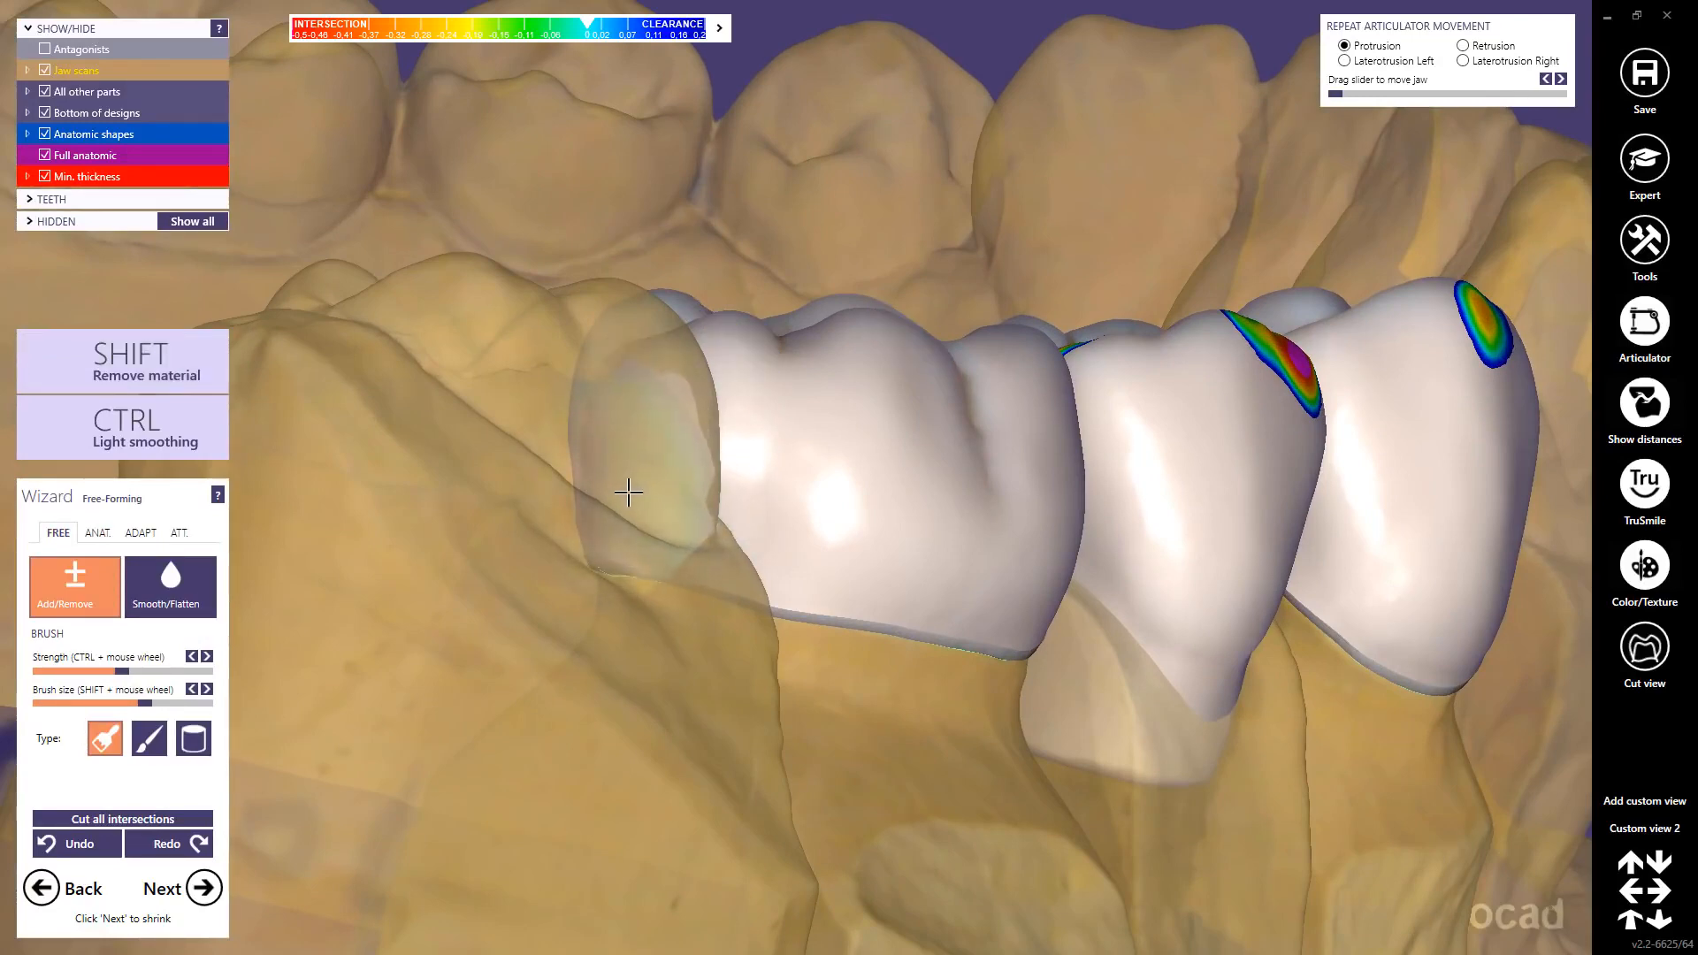
right_drag(629, 485, 1404, 541)
scroll(1489, 496, down, 5)
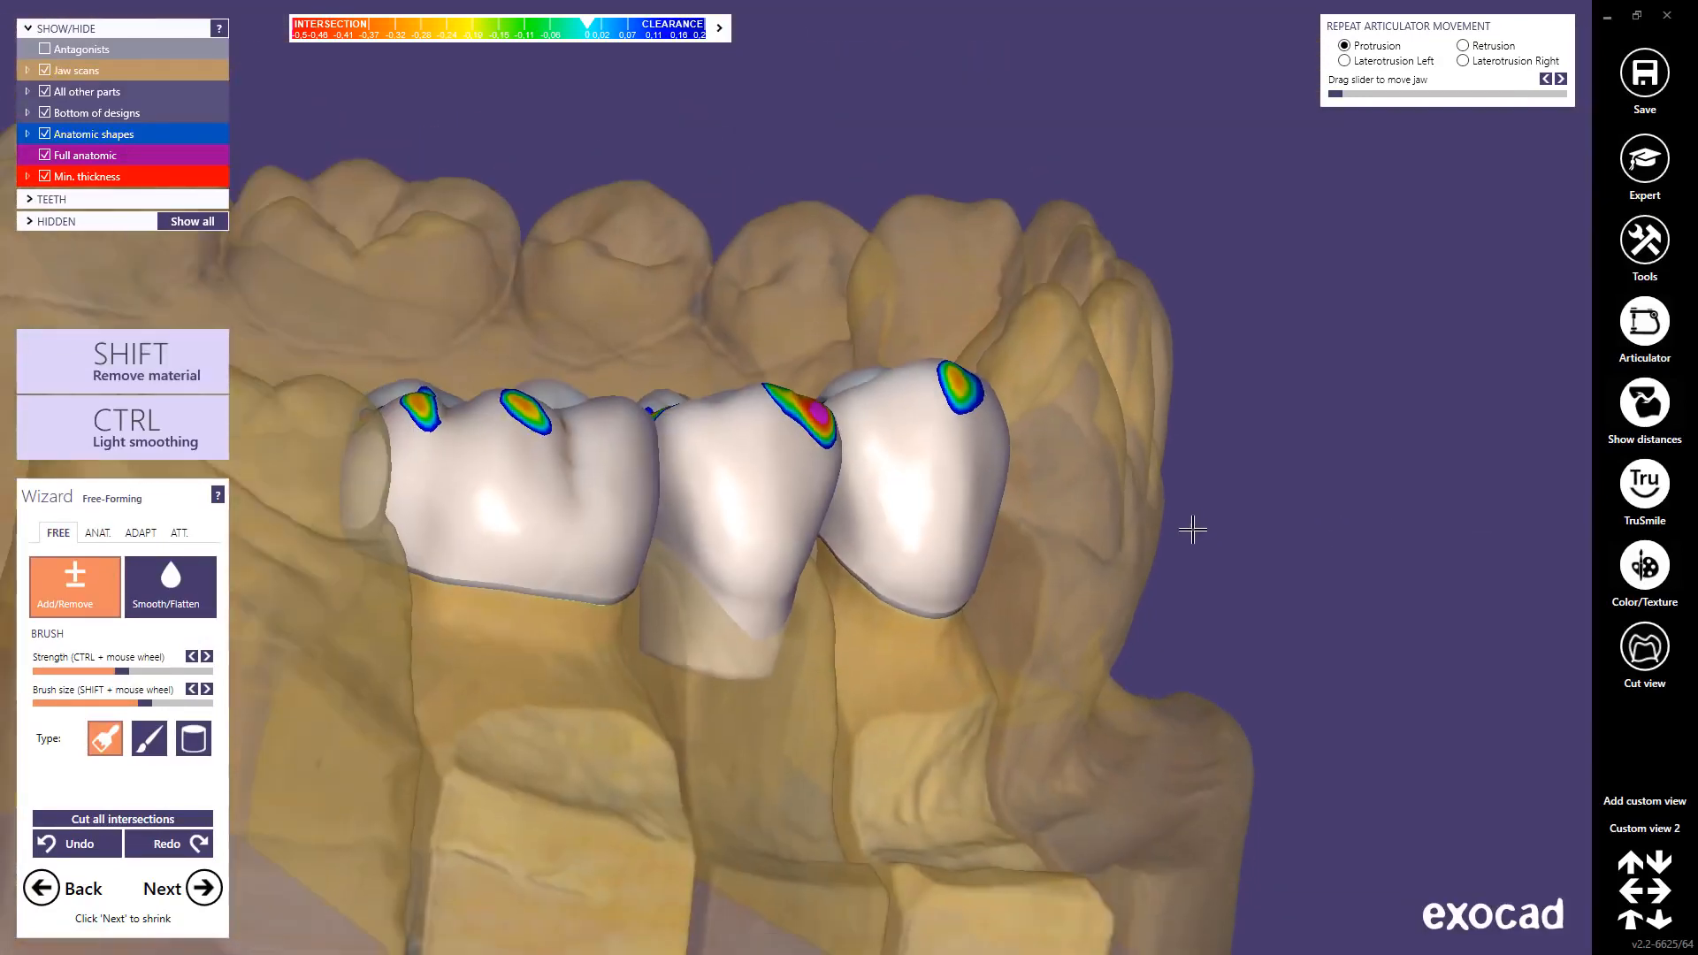
mouse_move(1193, 530)
right_down()
mouse_move(1273, 527)
mouse_move(1088, 496)
mouse_move(936, 557)
right_up()
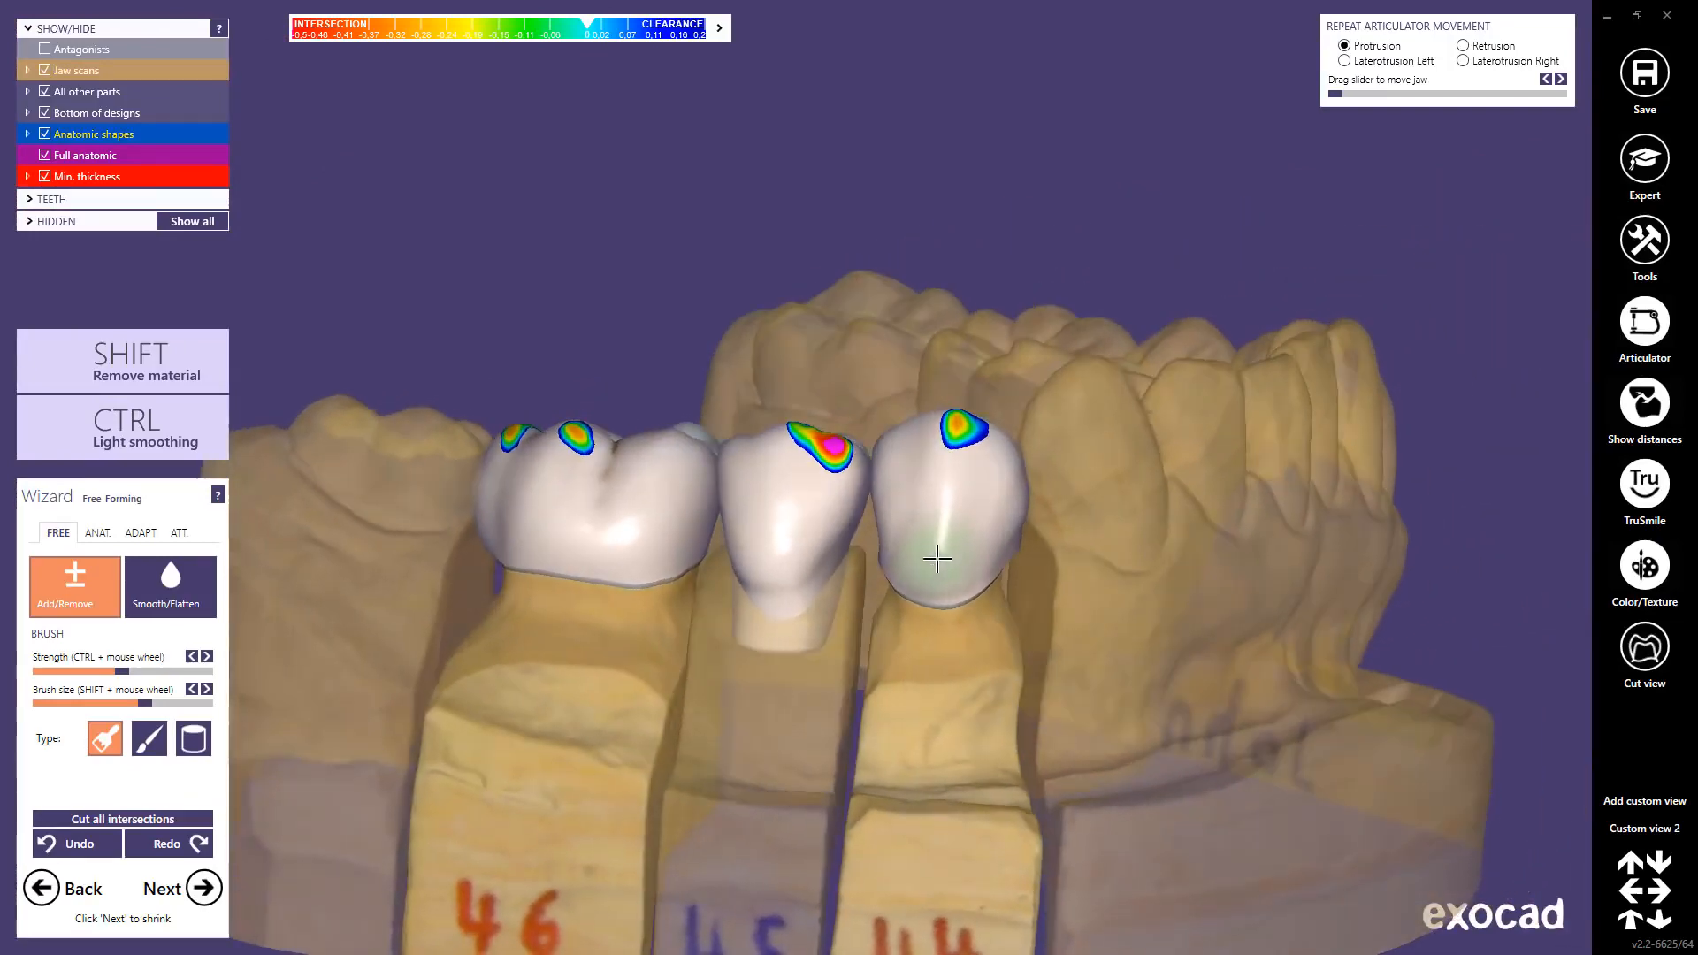
click(1613, 831)
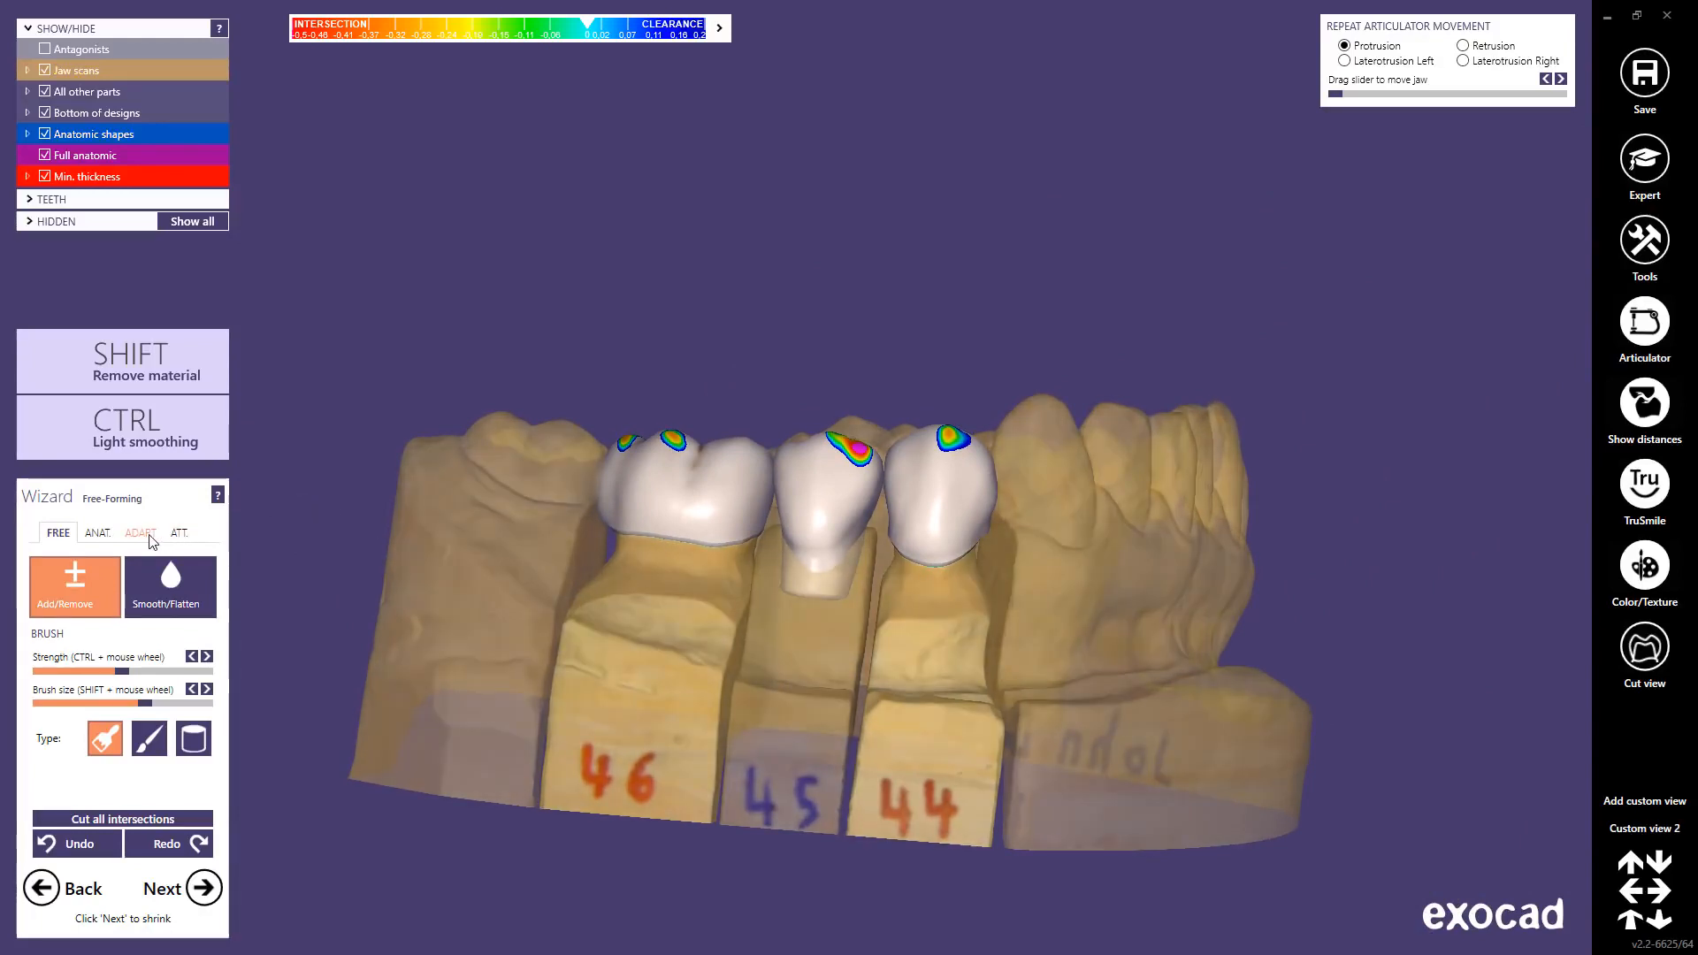
click(140, 532)
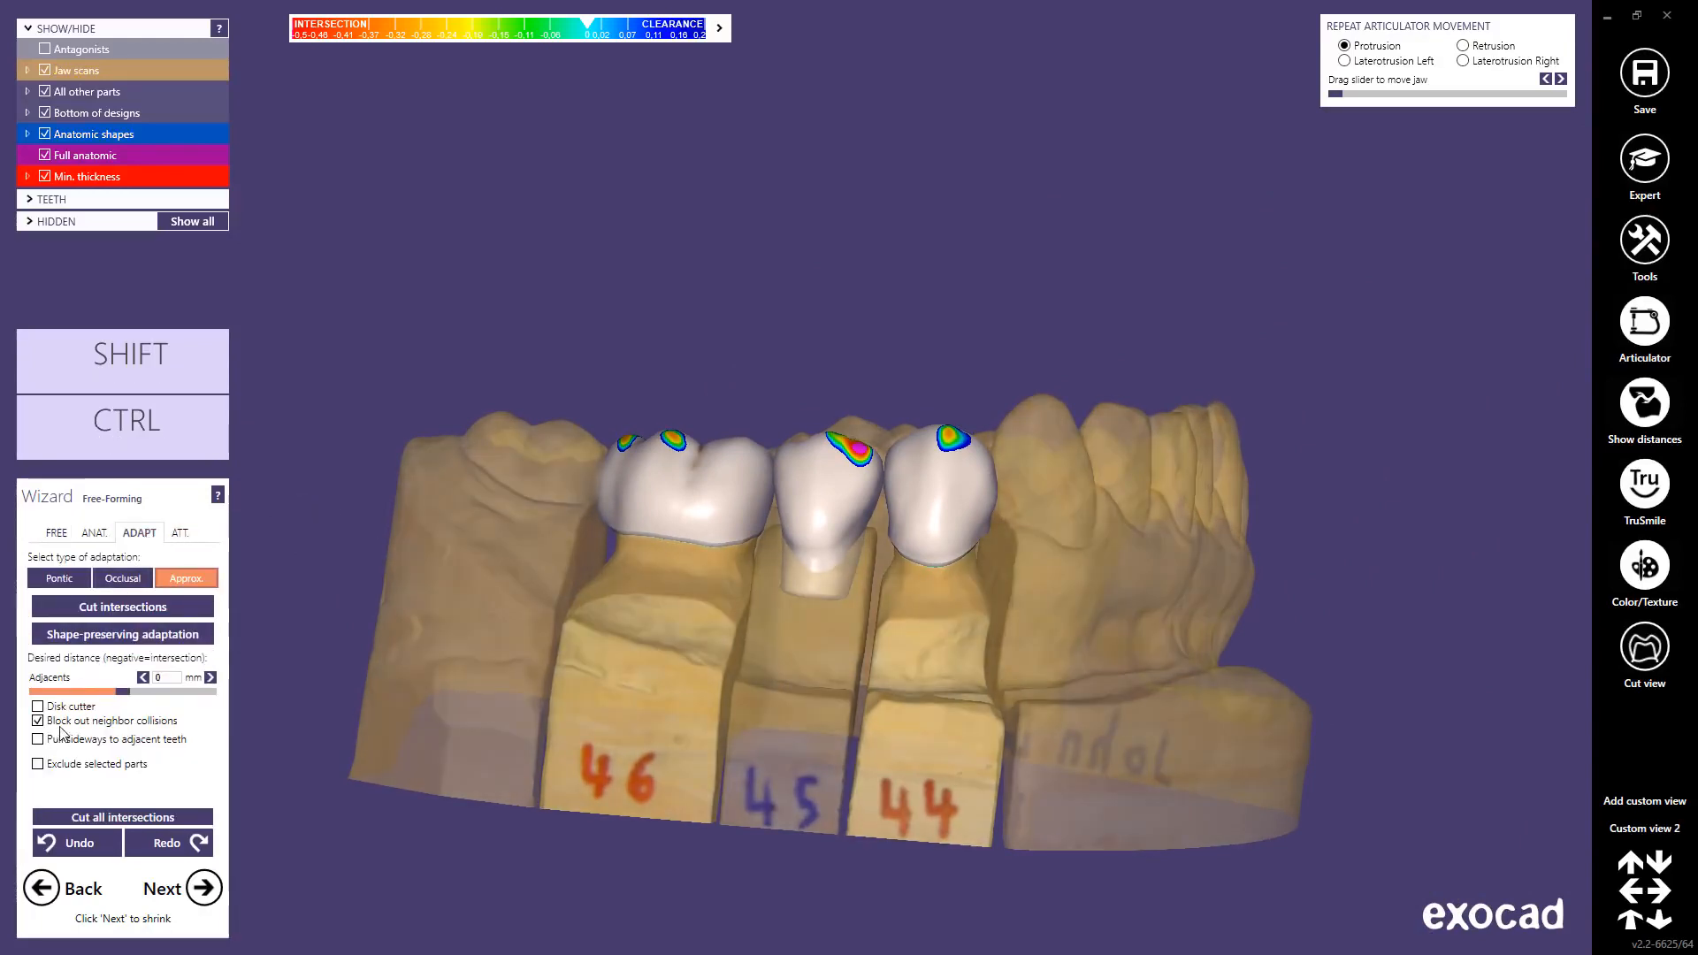
click(119, 614)
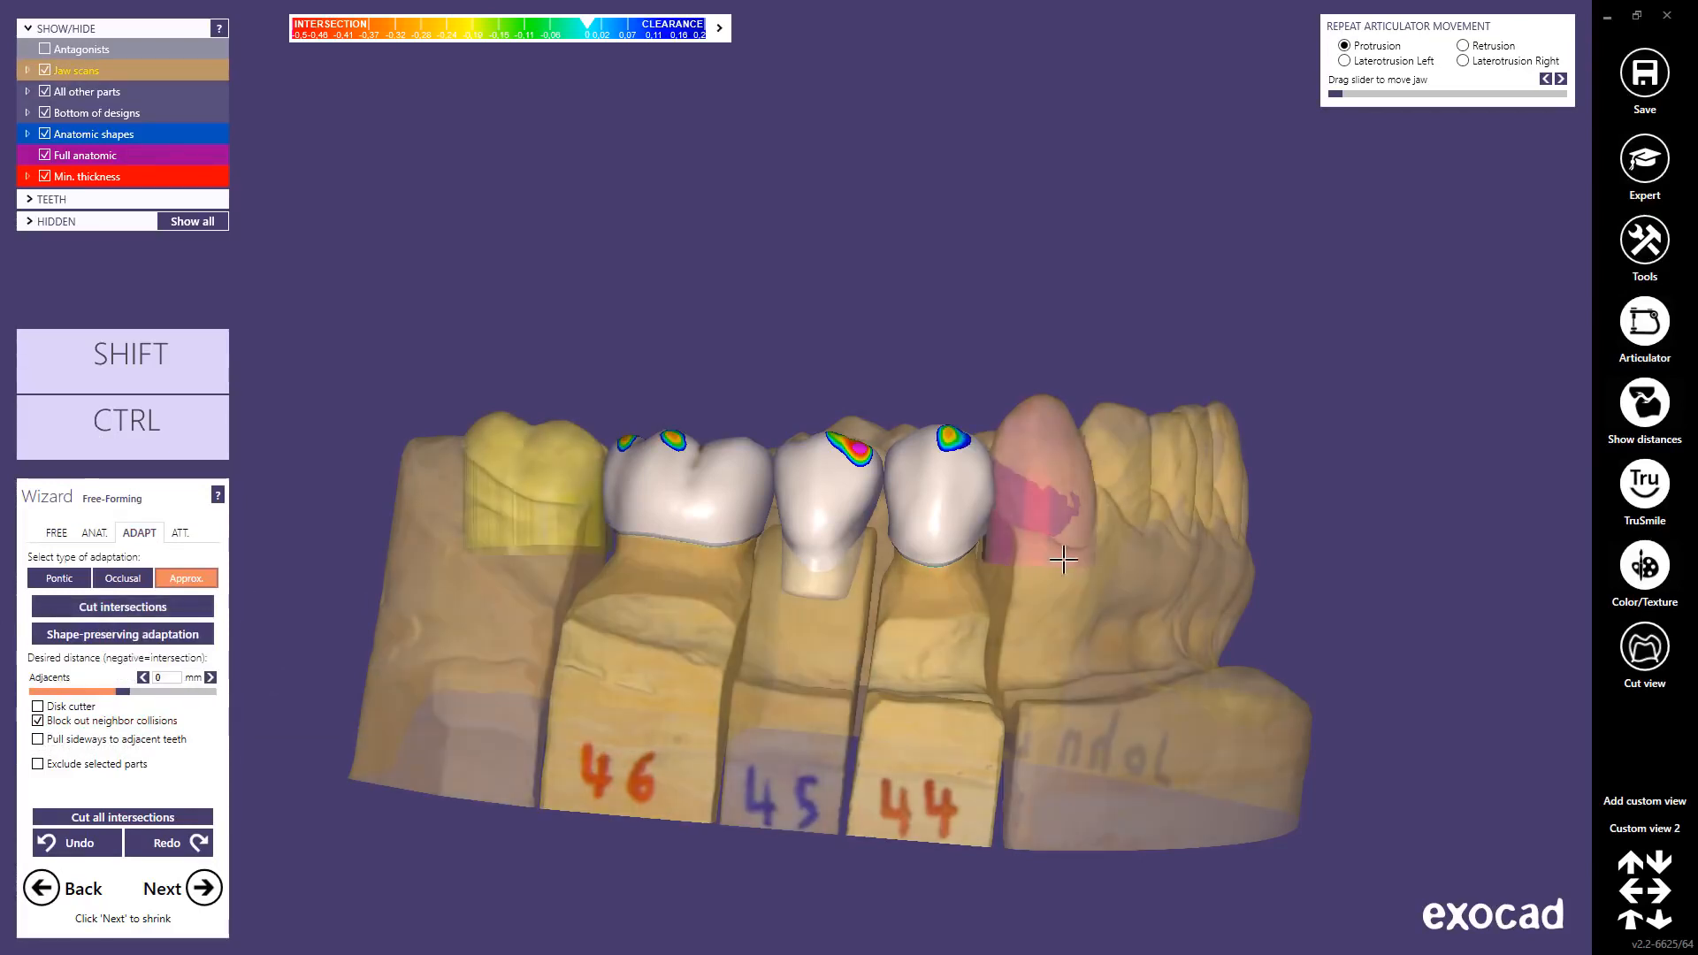
shift+middle_click(1100, 570)
Step: Show the tooth axes so green insertion-direction arrows appear above the bridge
right_click(829, 265)
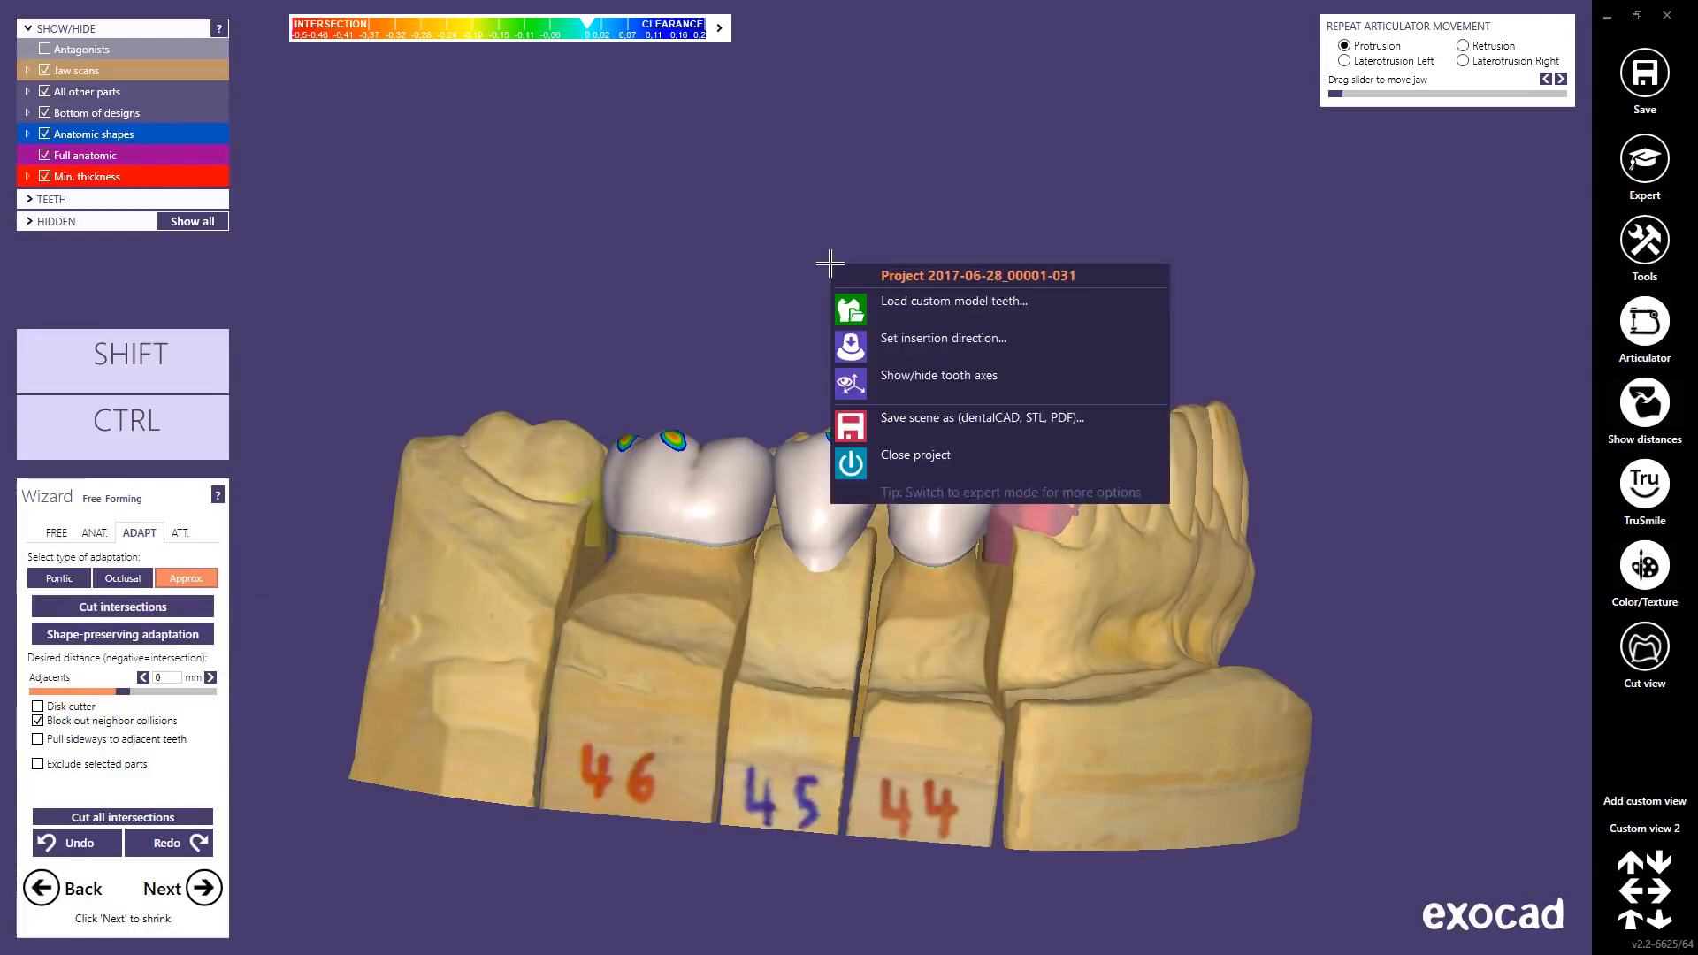
click(887, 376)
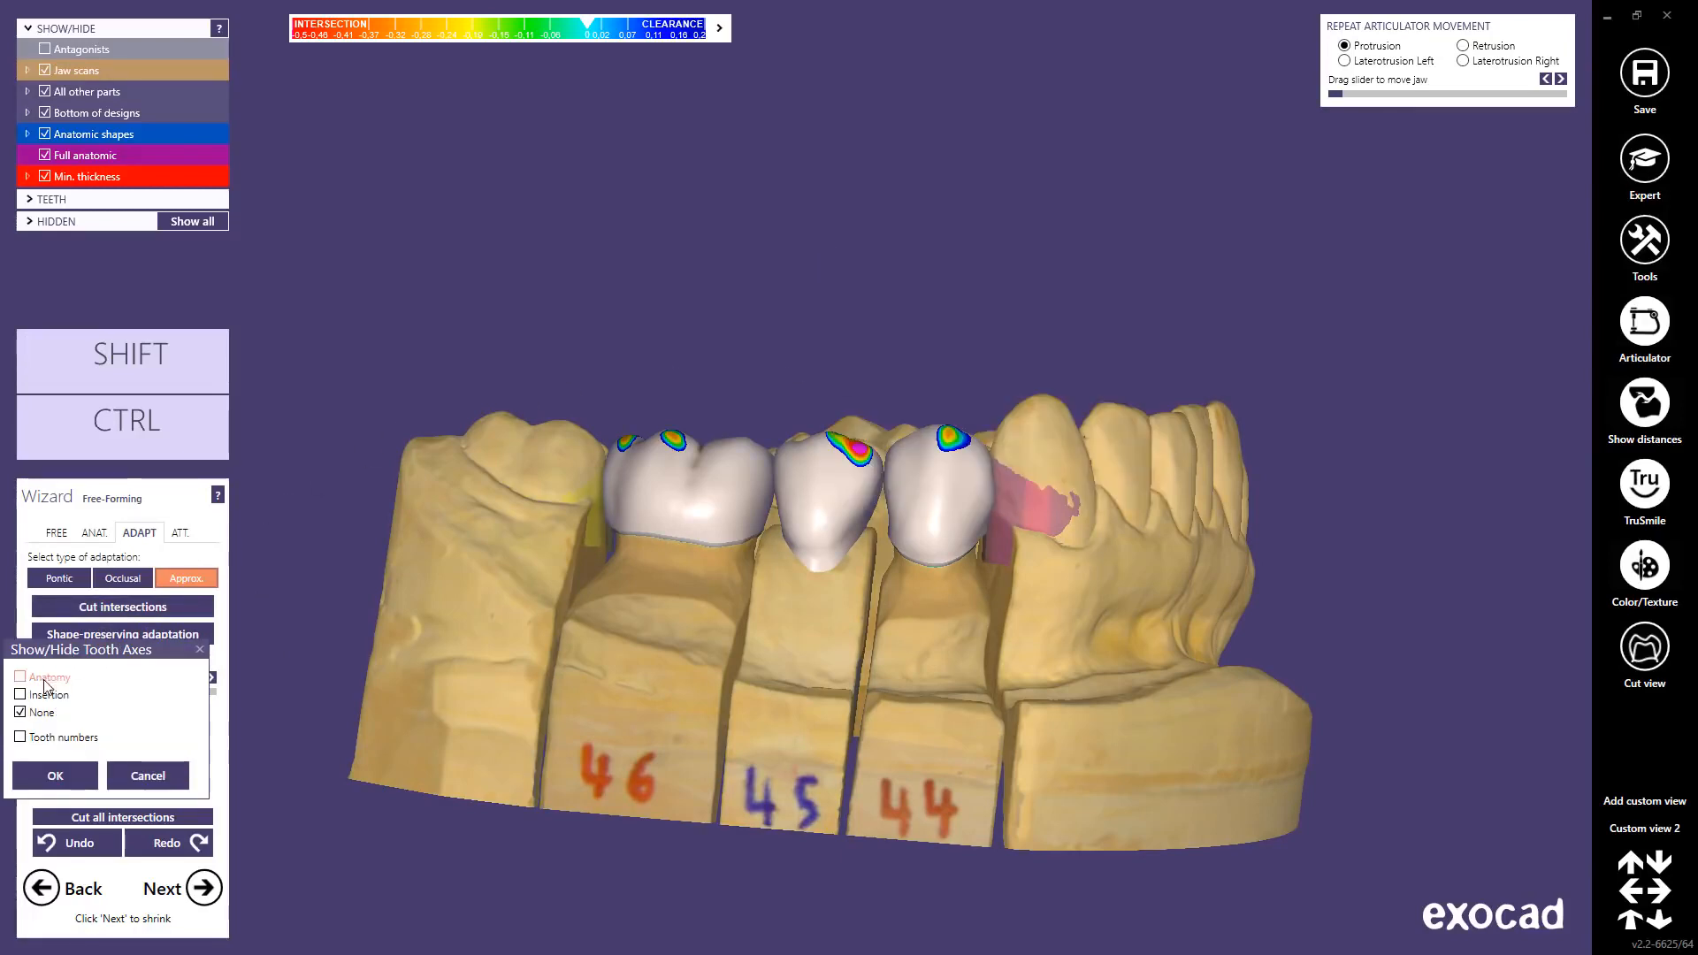
click(59, 777)
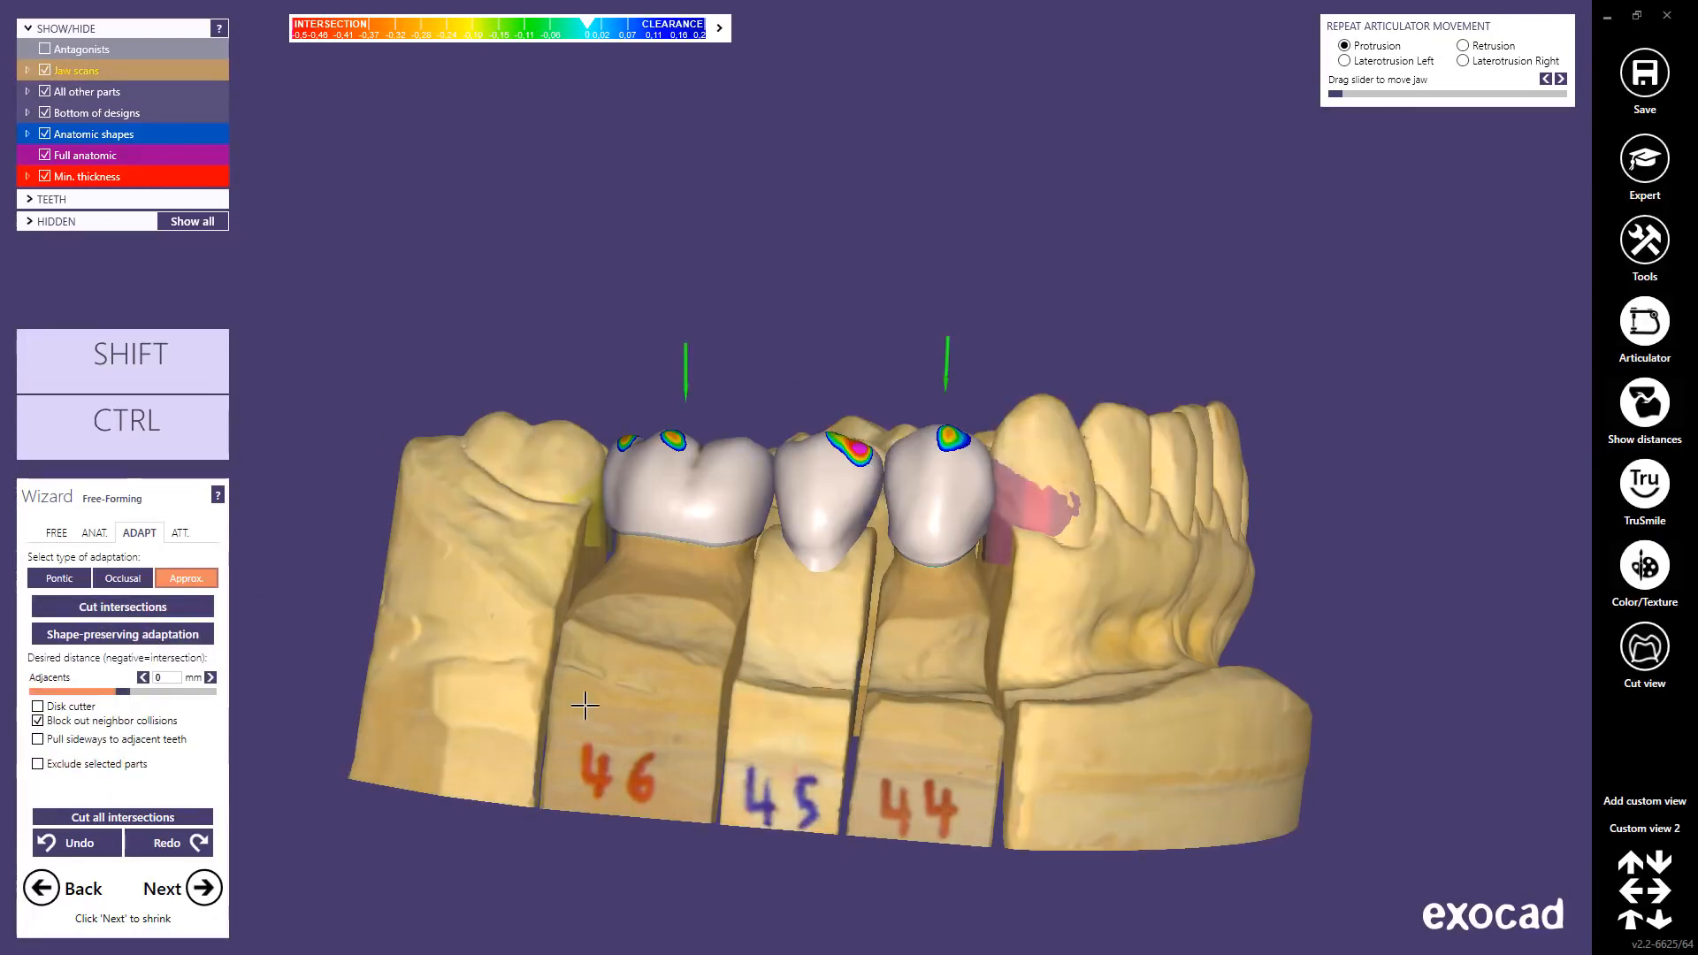
Step: Inspect the crowns with the jaw scan hidden, restore Custom view 2, and turn off TruSmile rendering
right_drag(920, 600, 923, 600)
scroll(922, 600, up, 5)
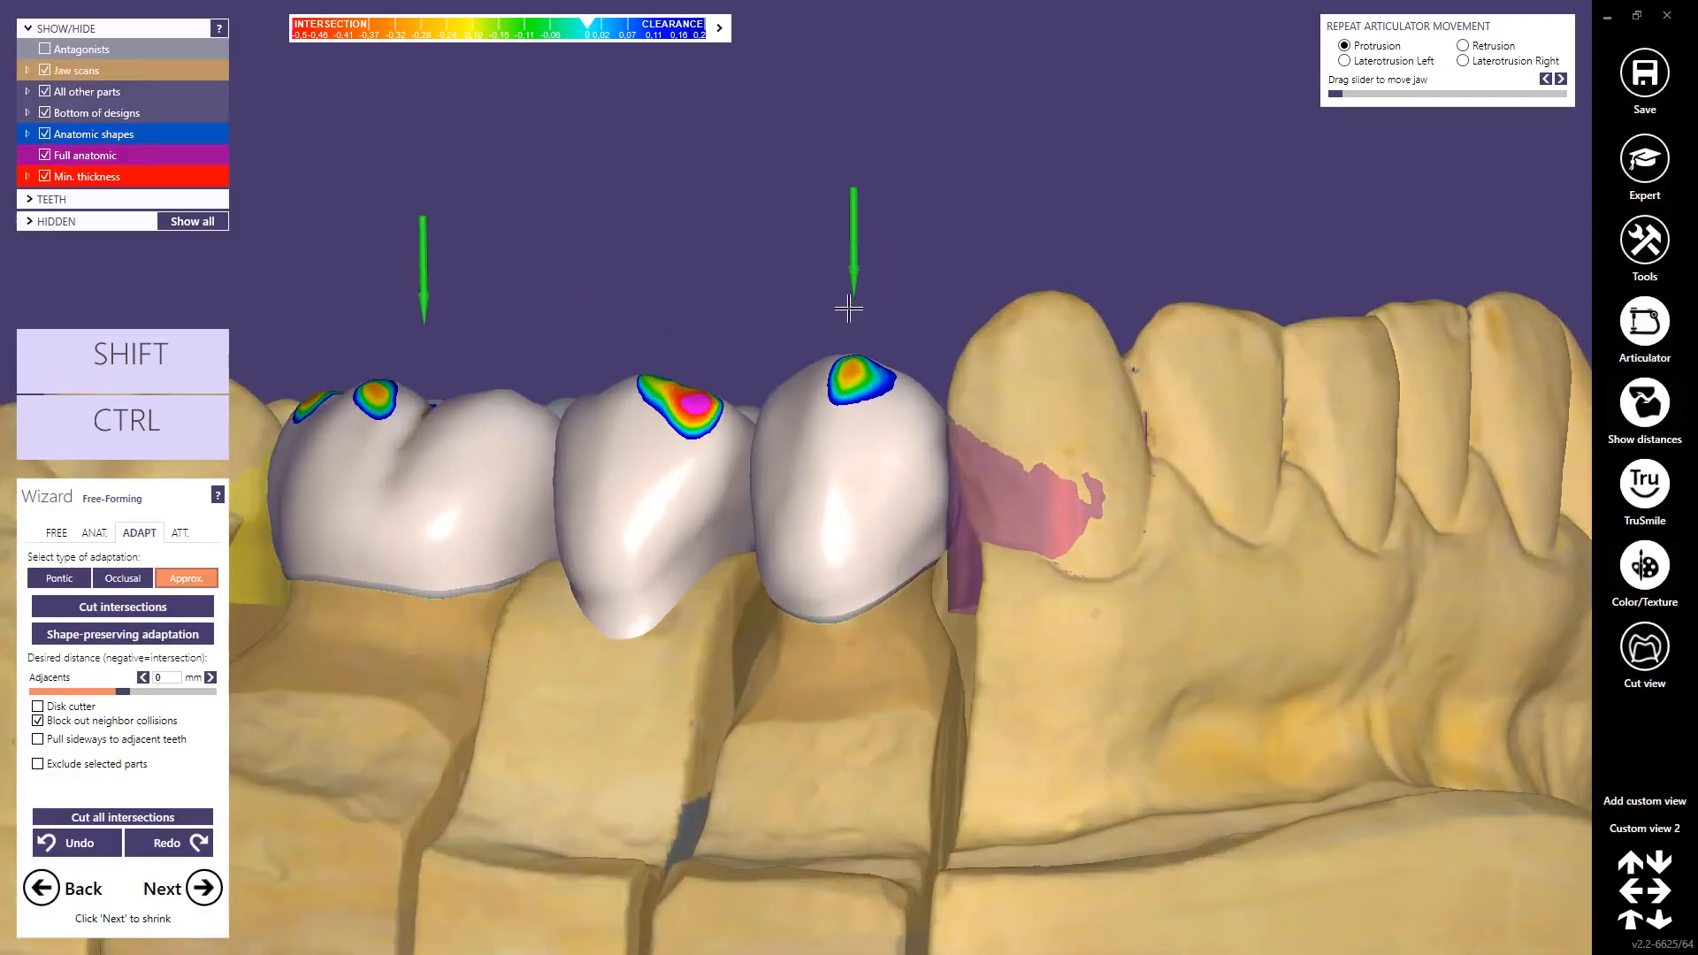
middle_click(348, 469)
right_drag(508, 454, 506, 454)
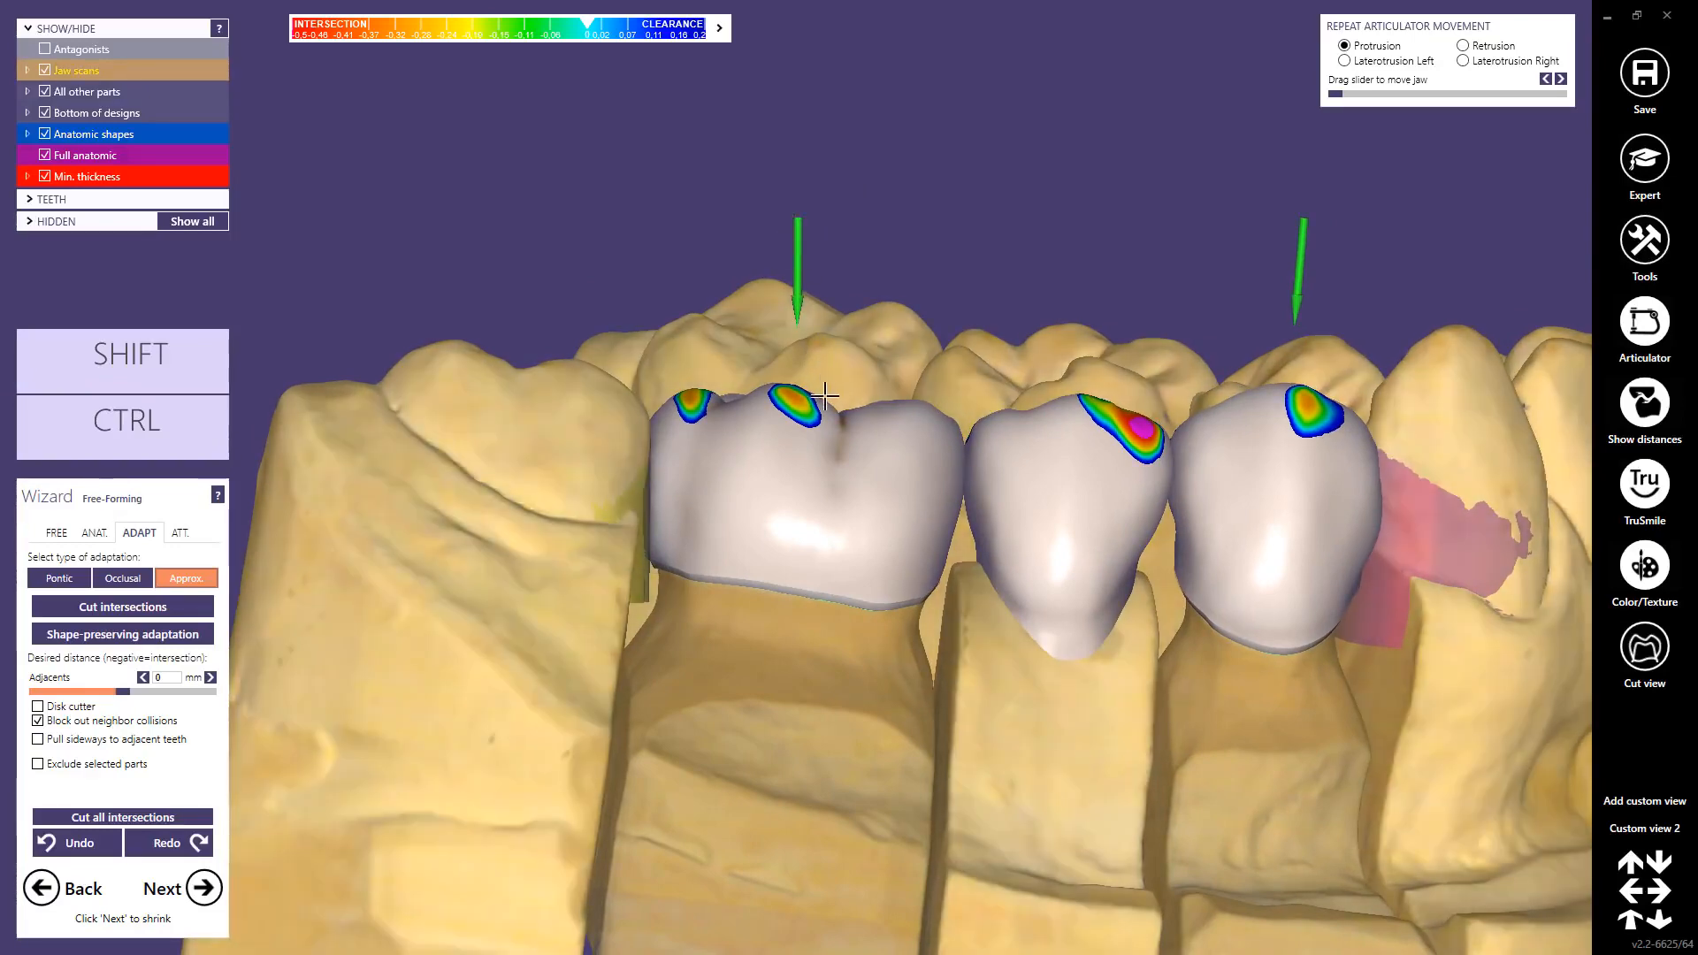
scroll(1307, 530, down, 3)
ctrl+middle_click(1301, 596)
right_drag(1267, 573, 1268, 571)
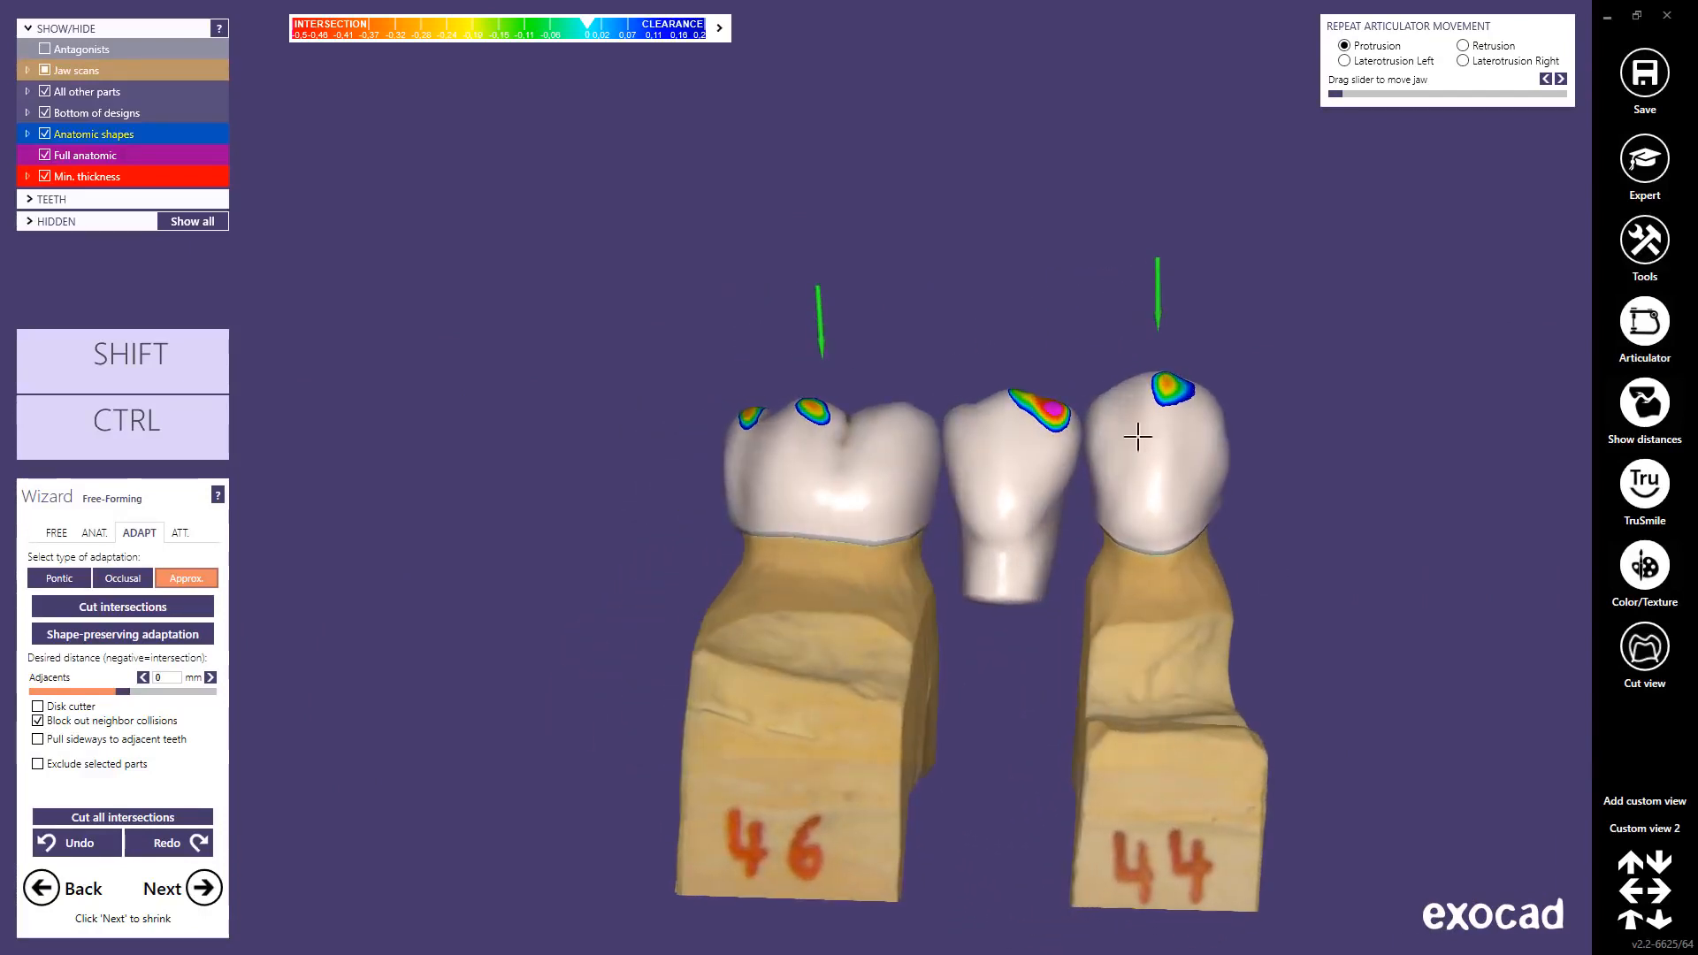
ctrl+shift+middle_click(1008, 273)
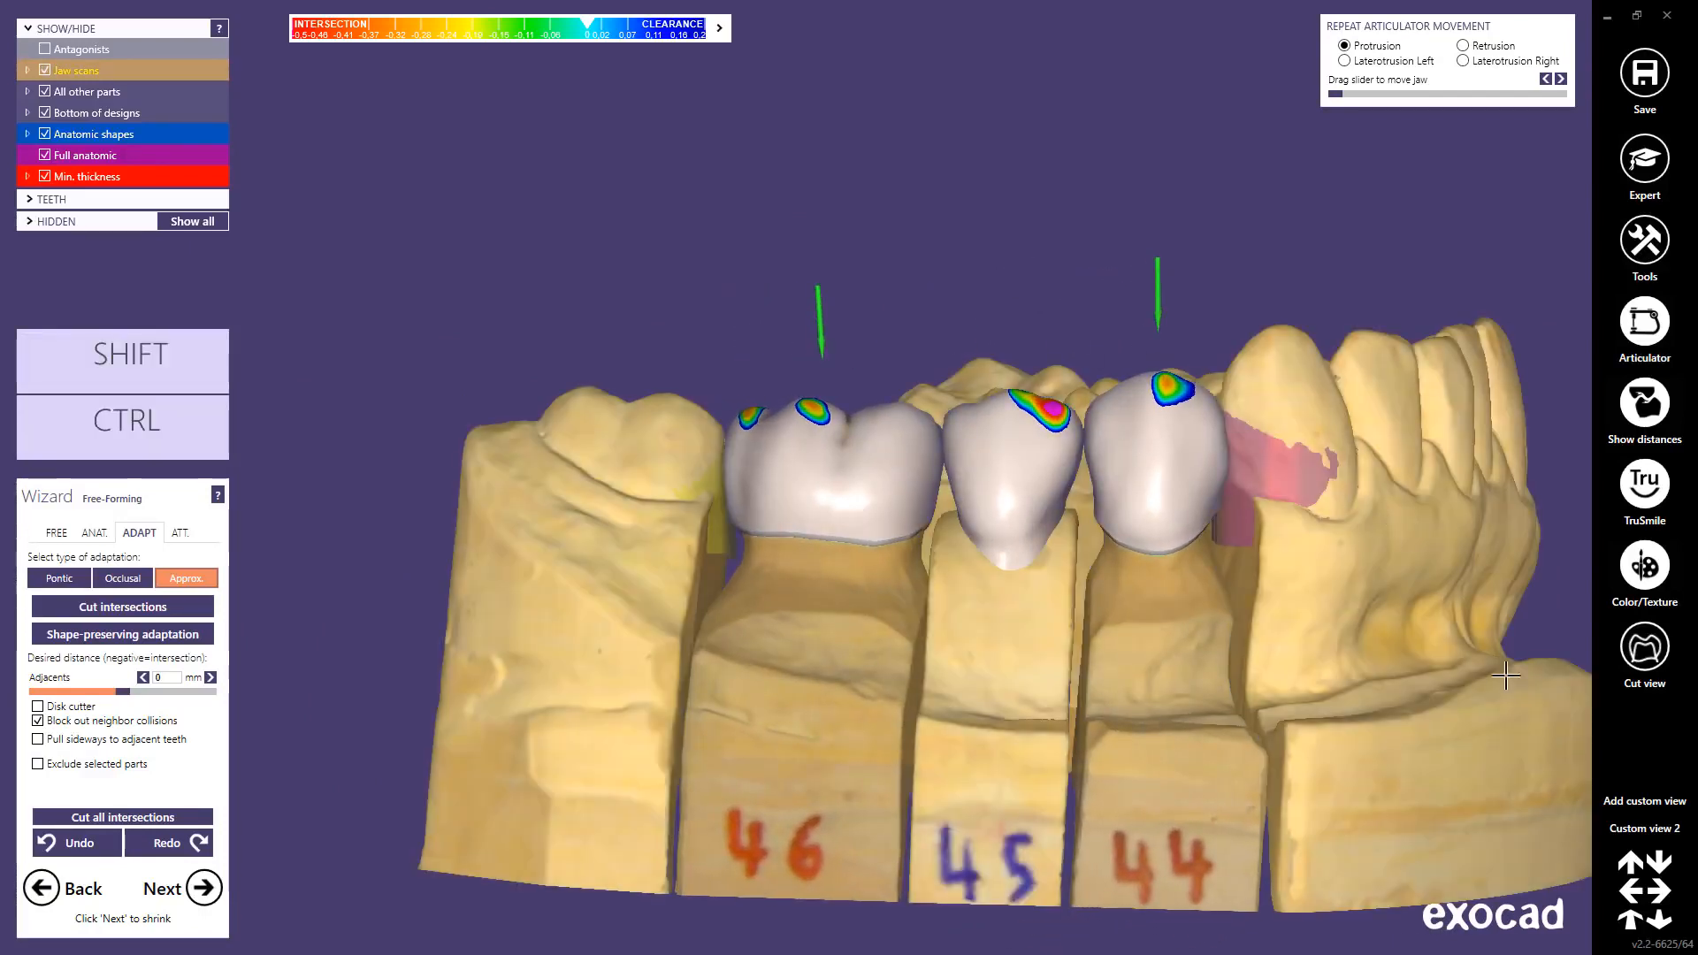
click(1631, 829)
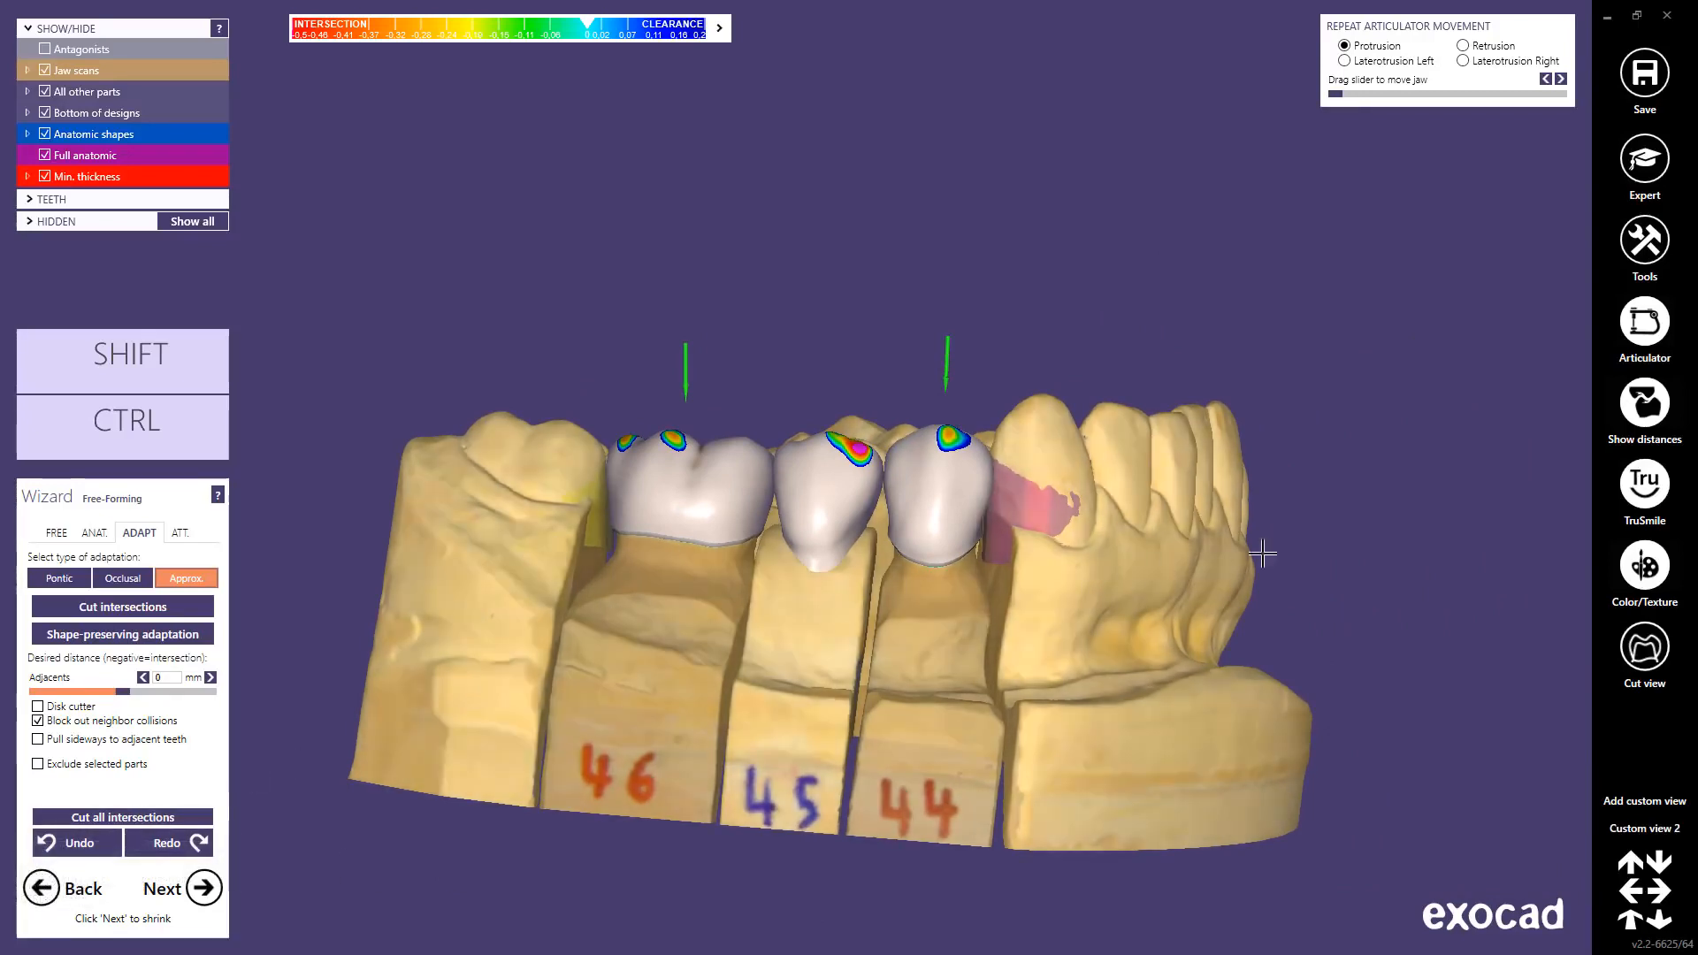
click(1636, 498)
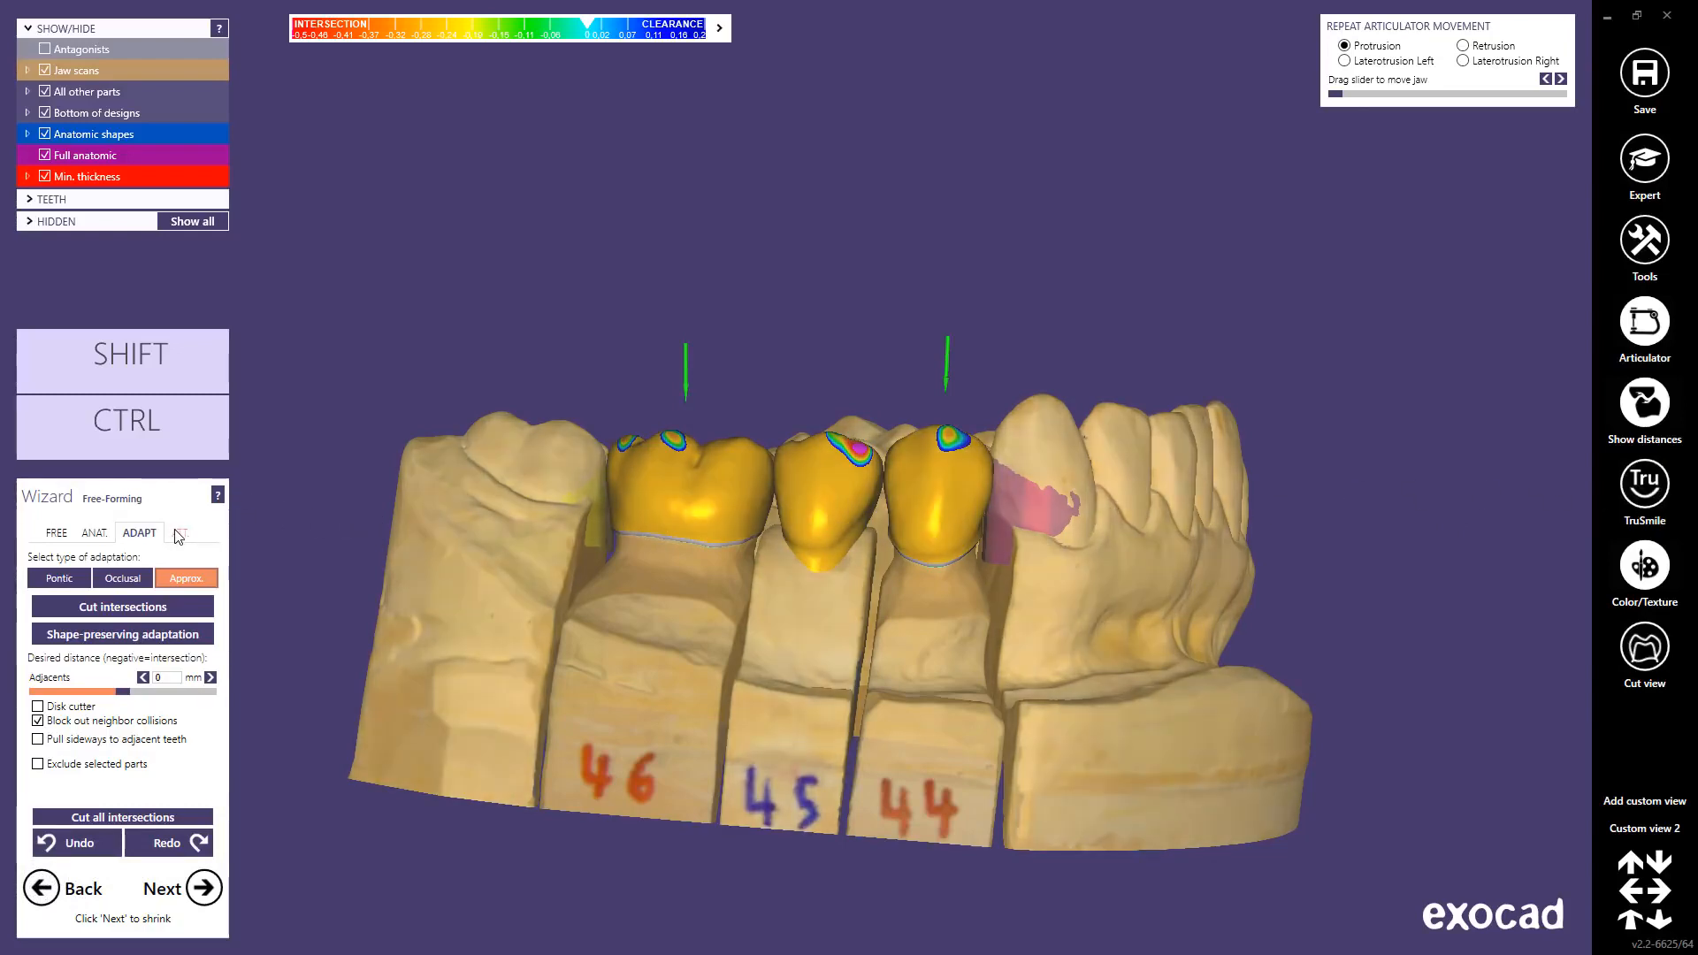
Step: Choose the Text attachment library and enter the word Valletta
click(179, 534)
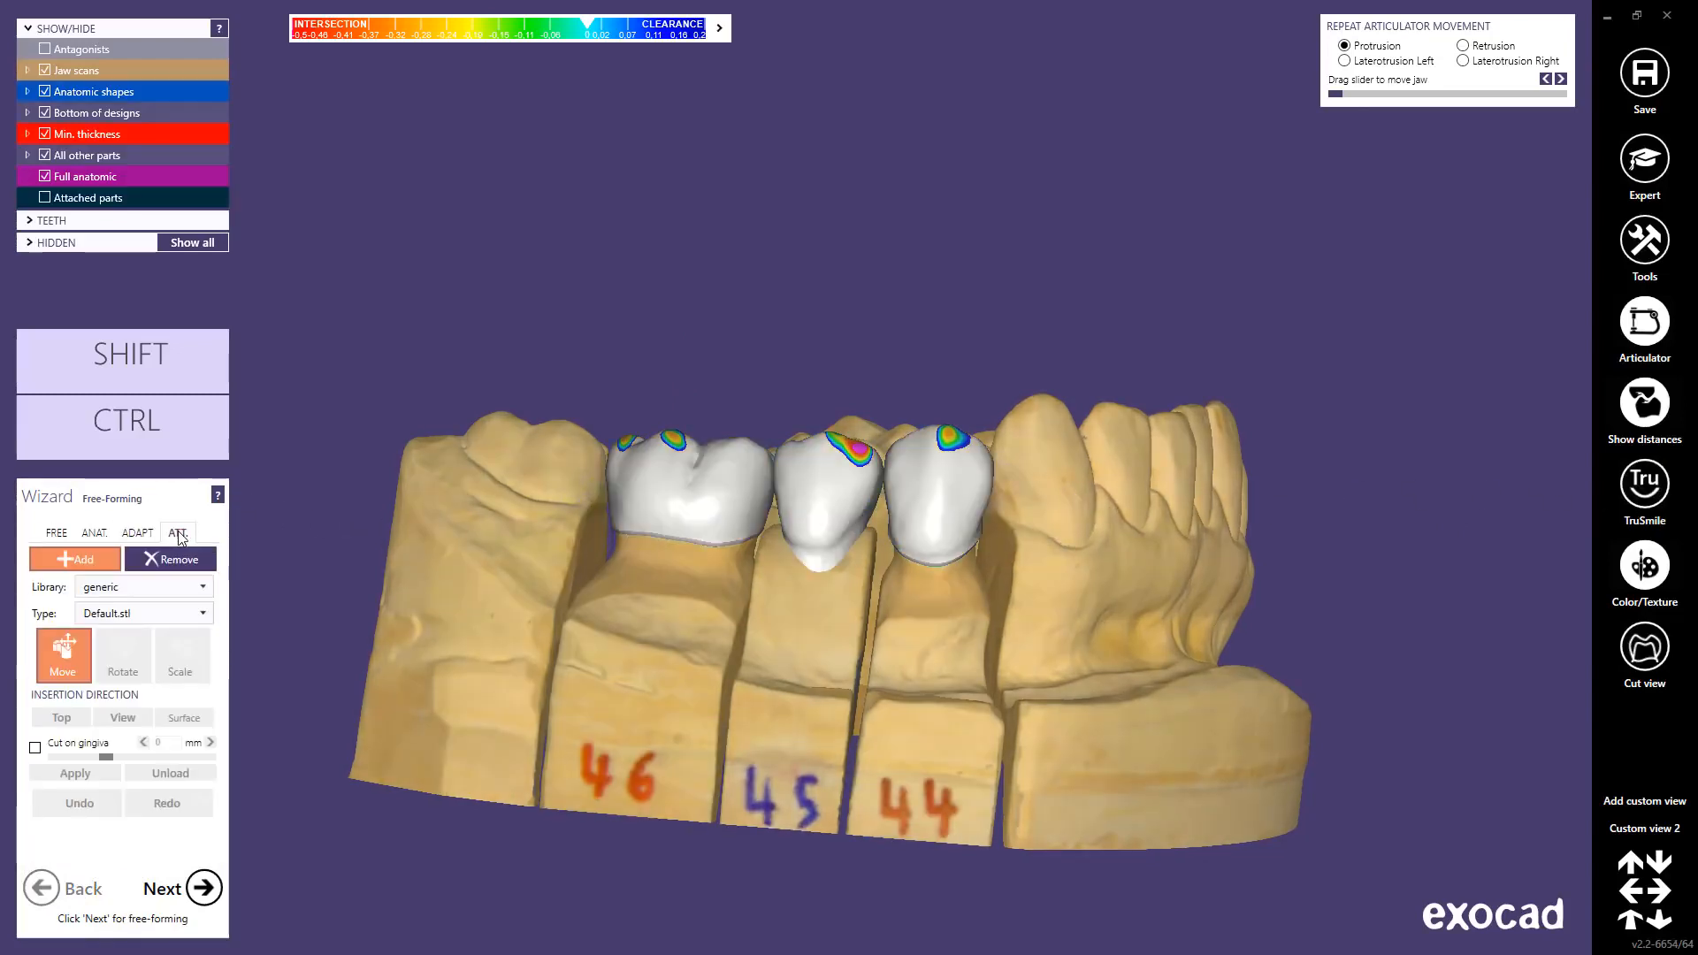
click(202, 587)
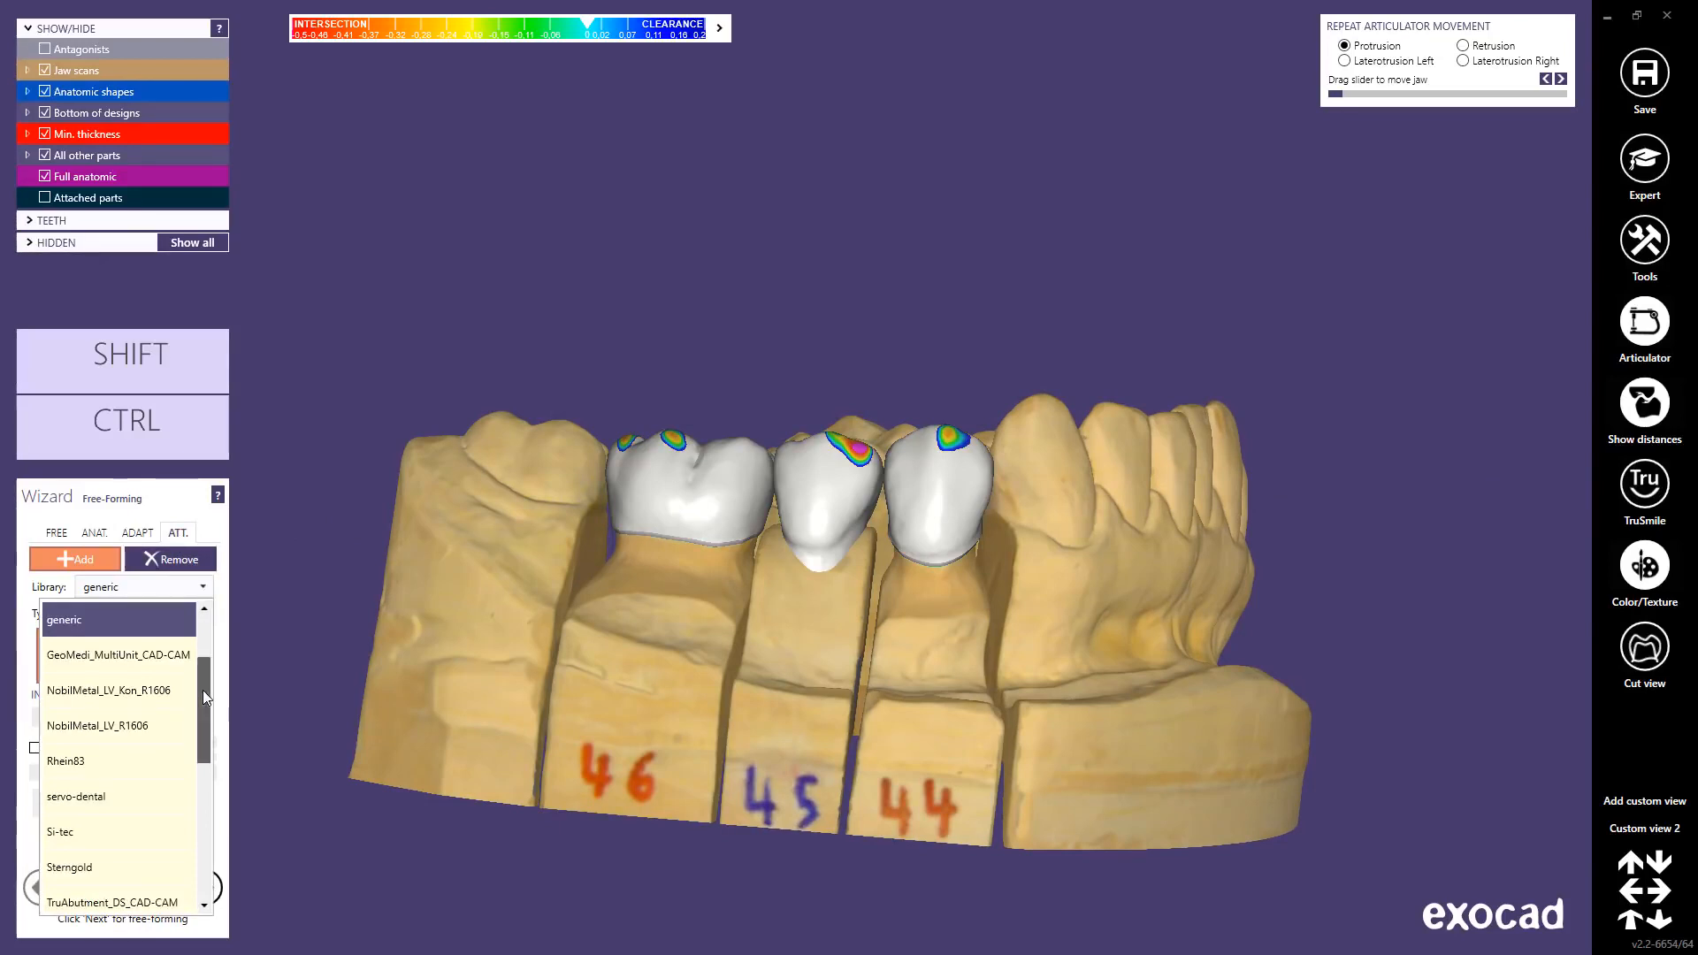
drag(204, 689, 194, 855)
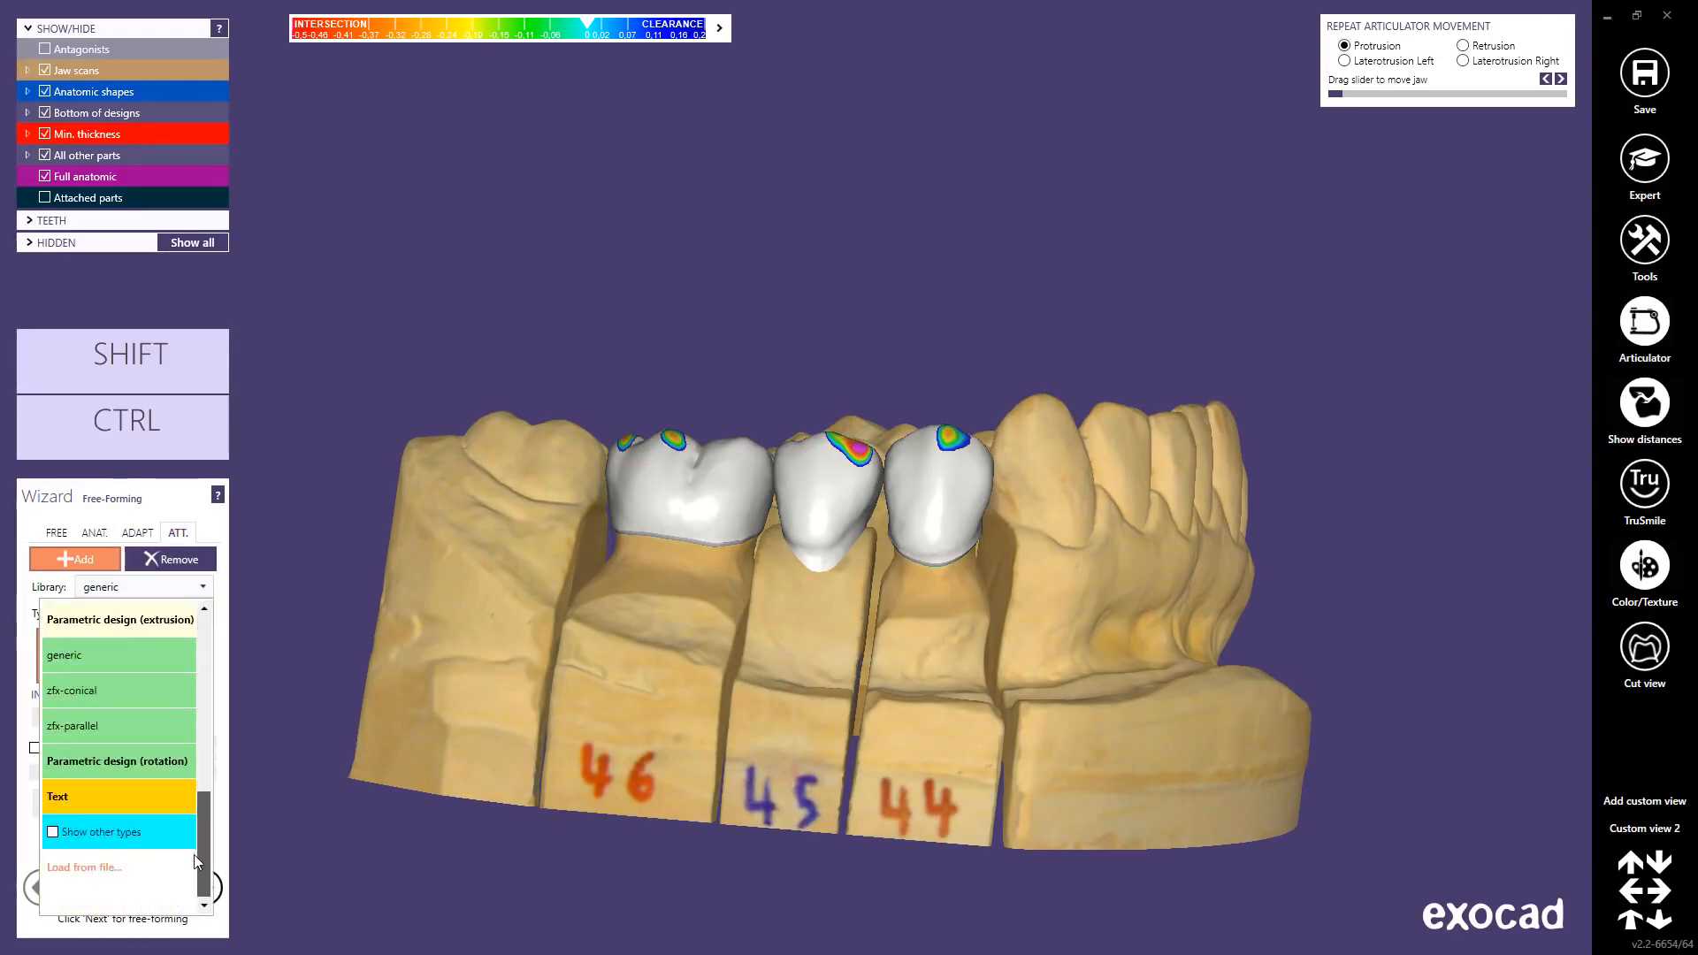
click(92, 795)
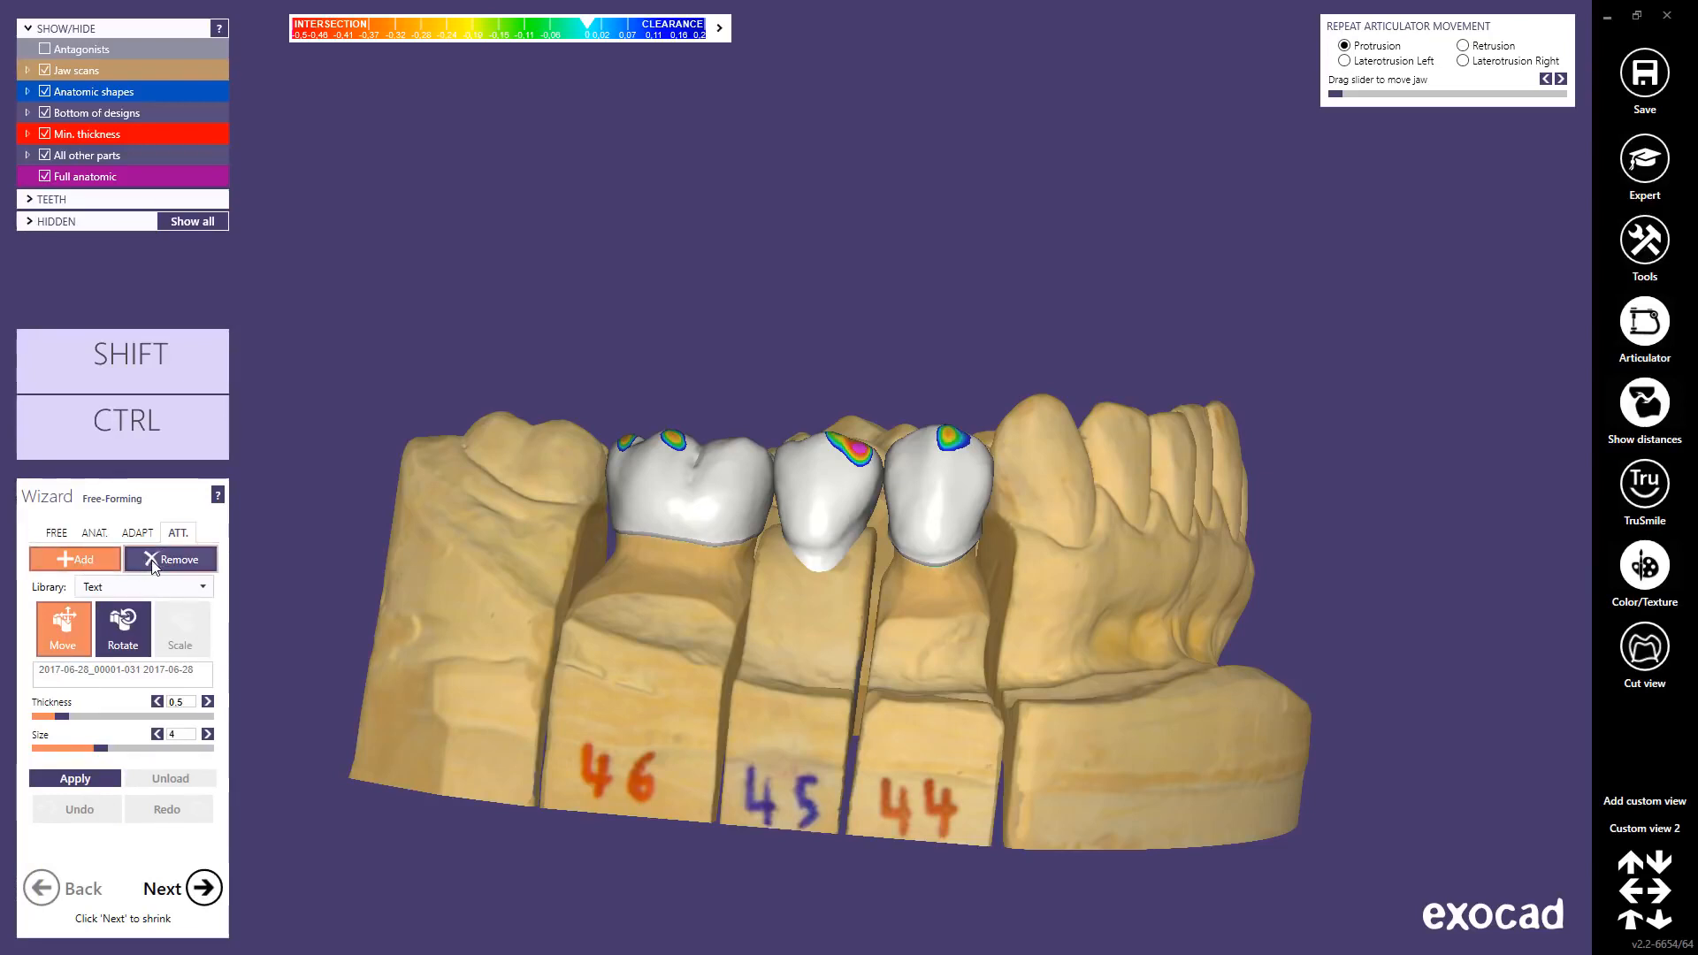
click(69, 672)
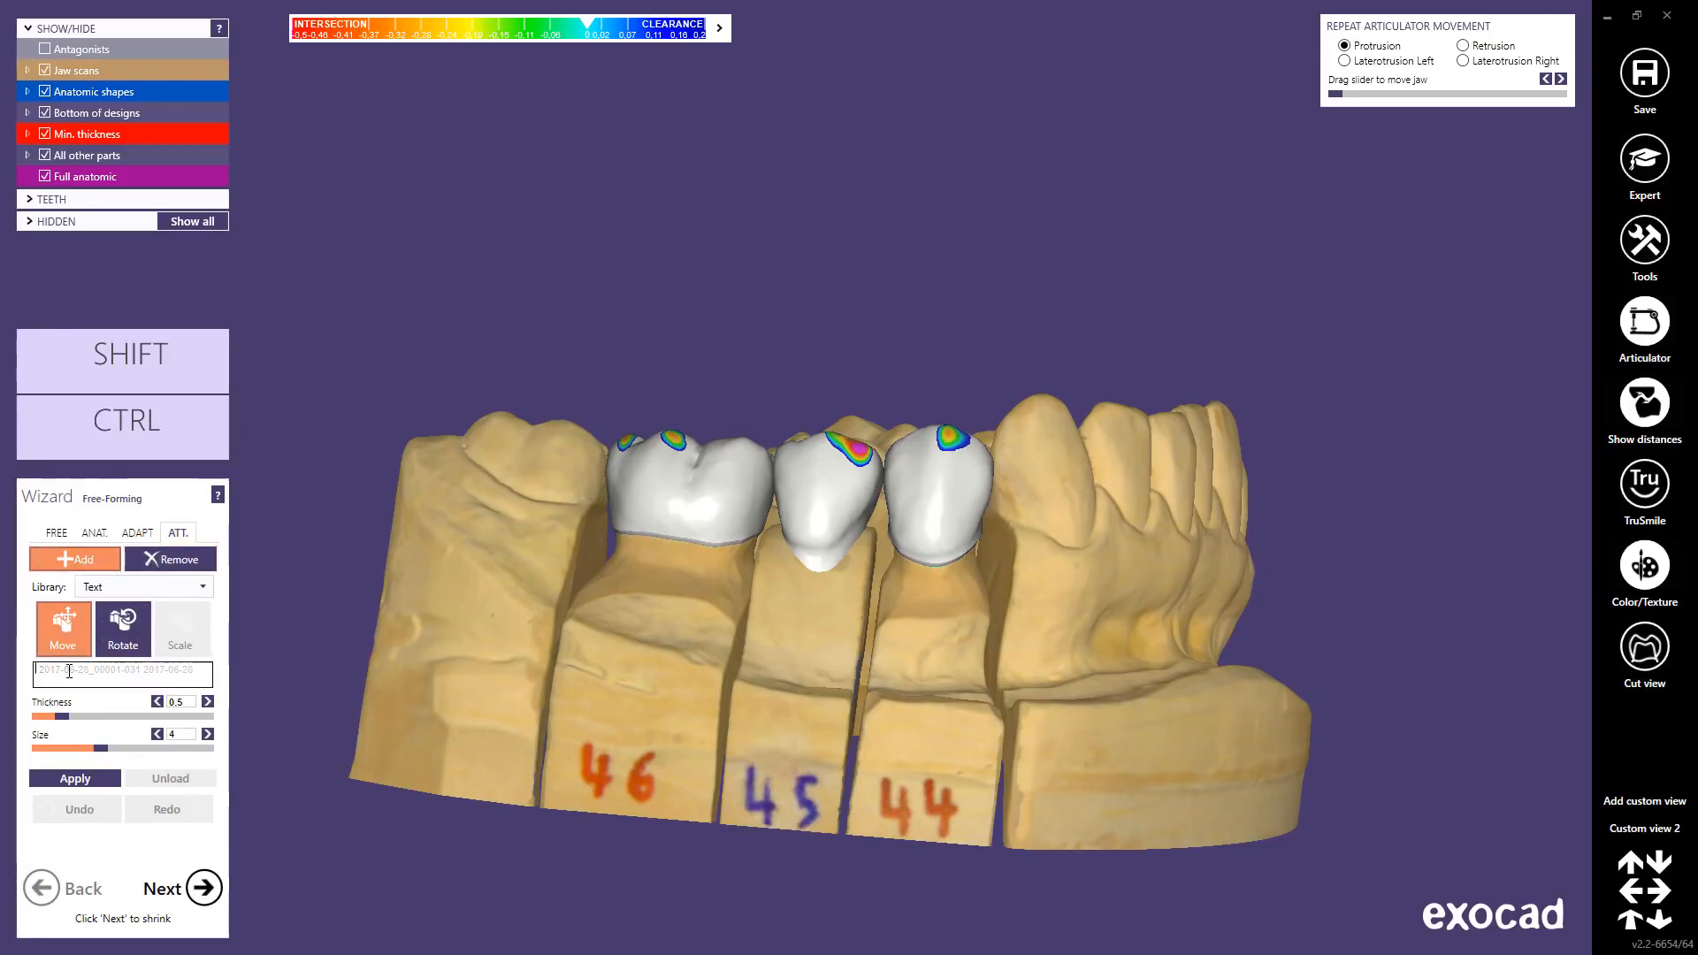
text(M)
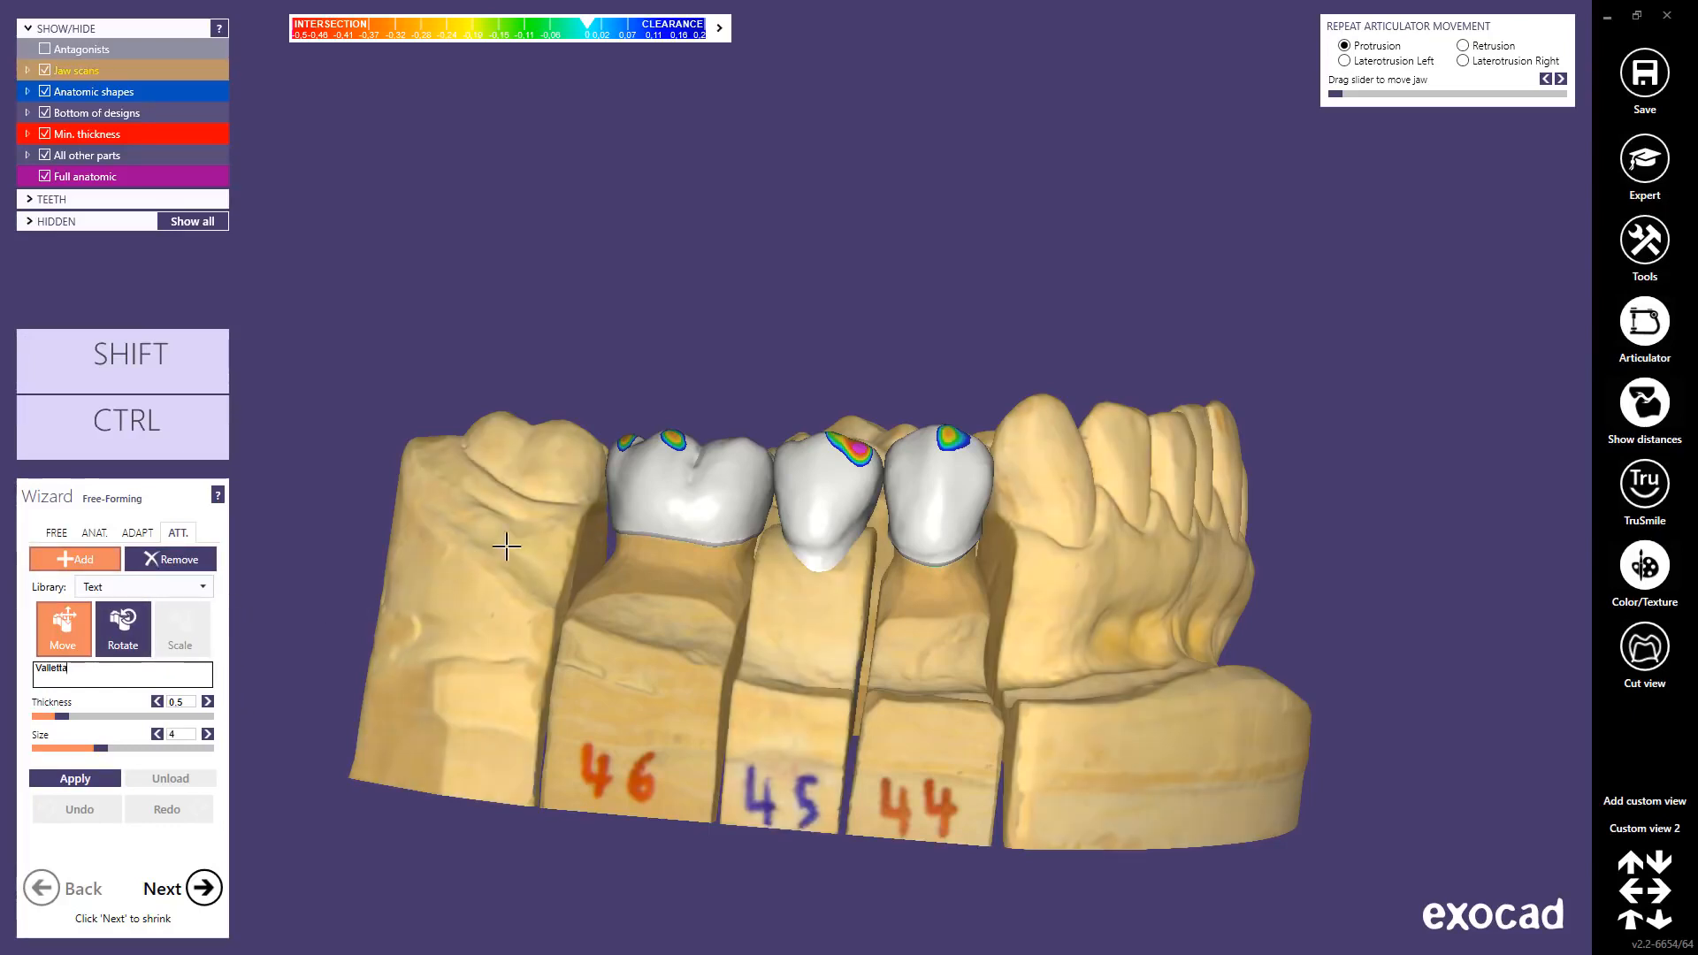
Step: Place Valletta on crown 46 at thickness 0.59 and emboss it
click(628, 482)
drag(678, 487, 766, 497)
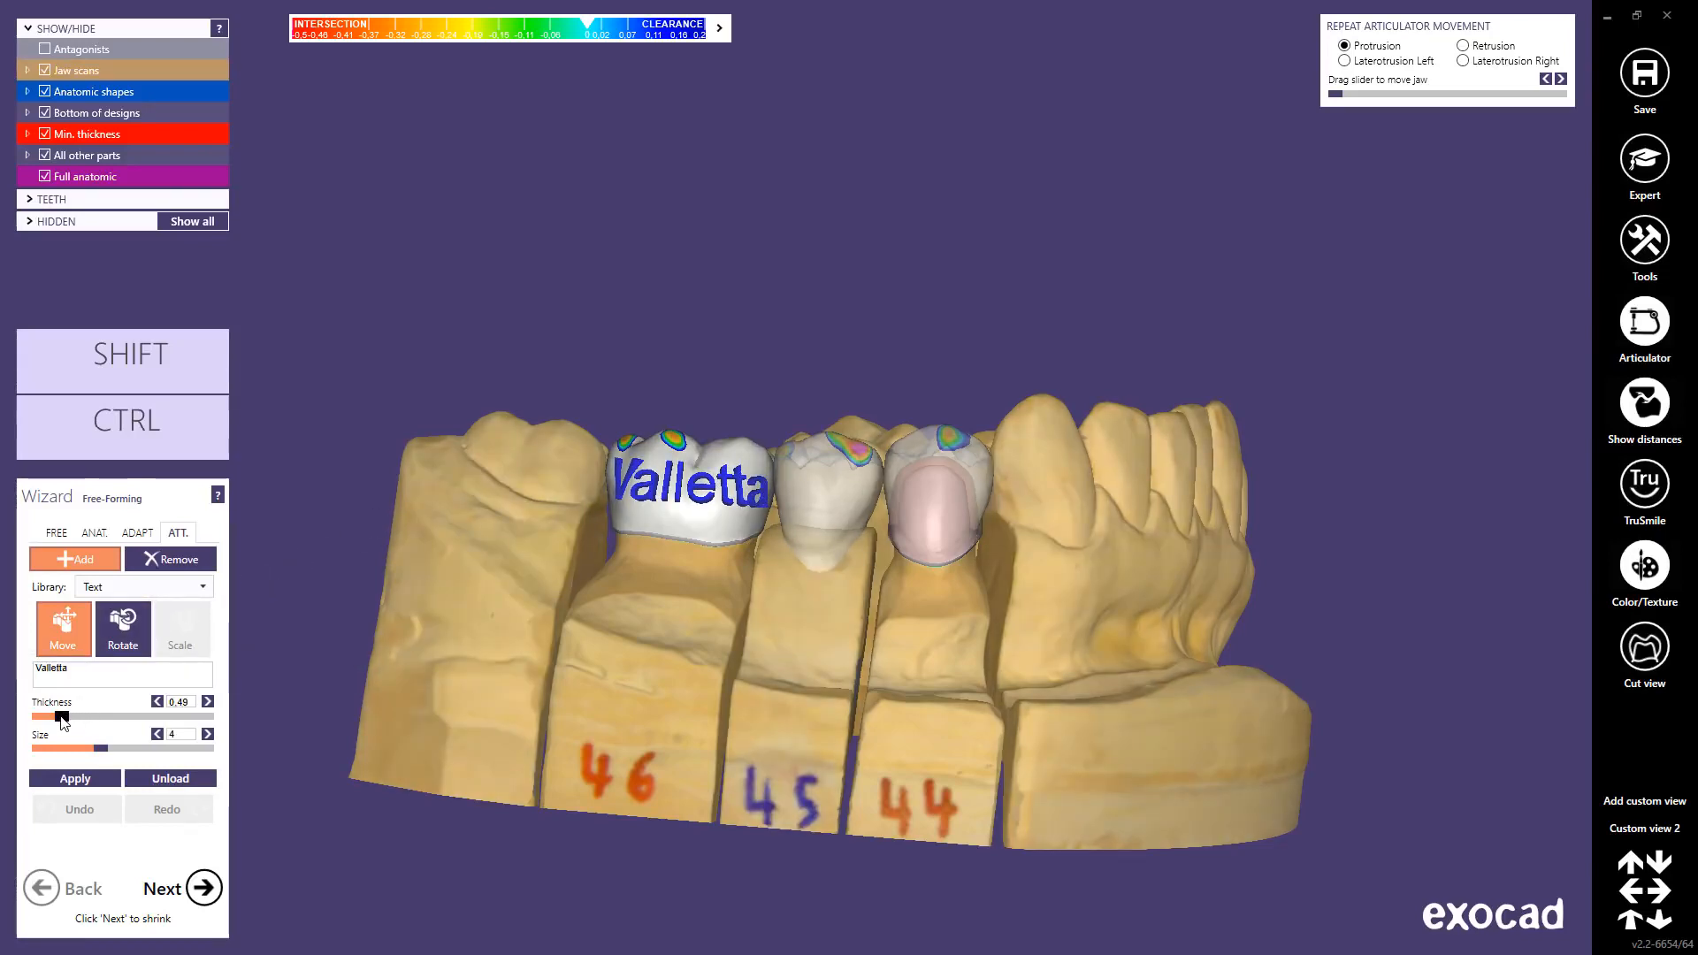
drag(81, 717, 89, 751)
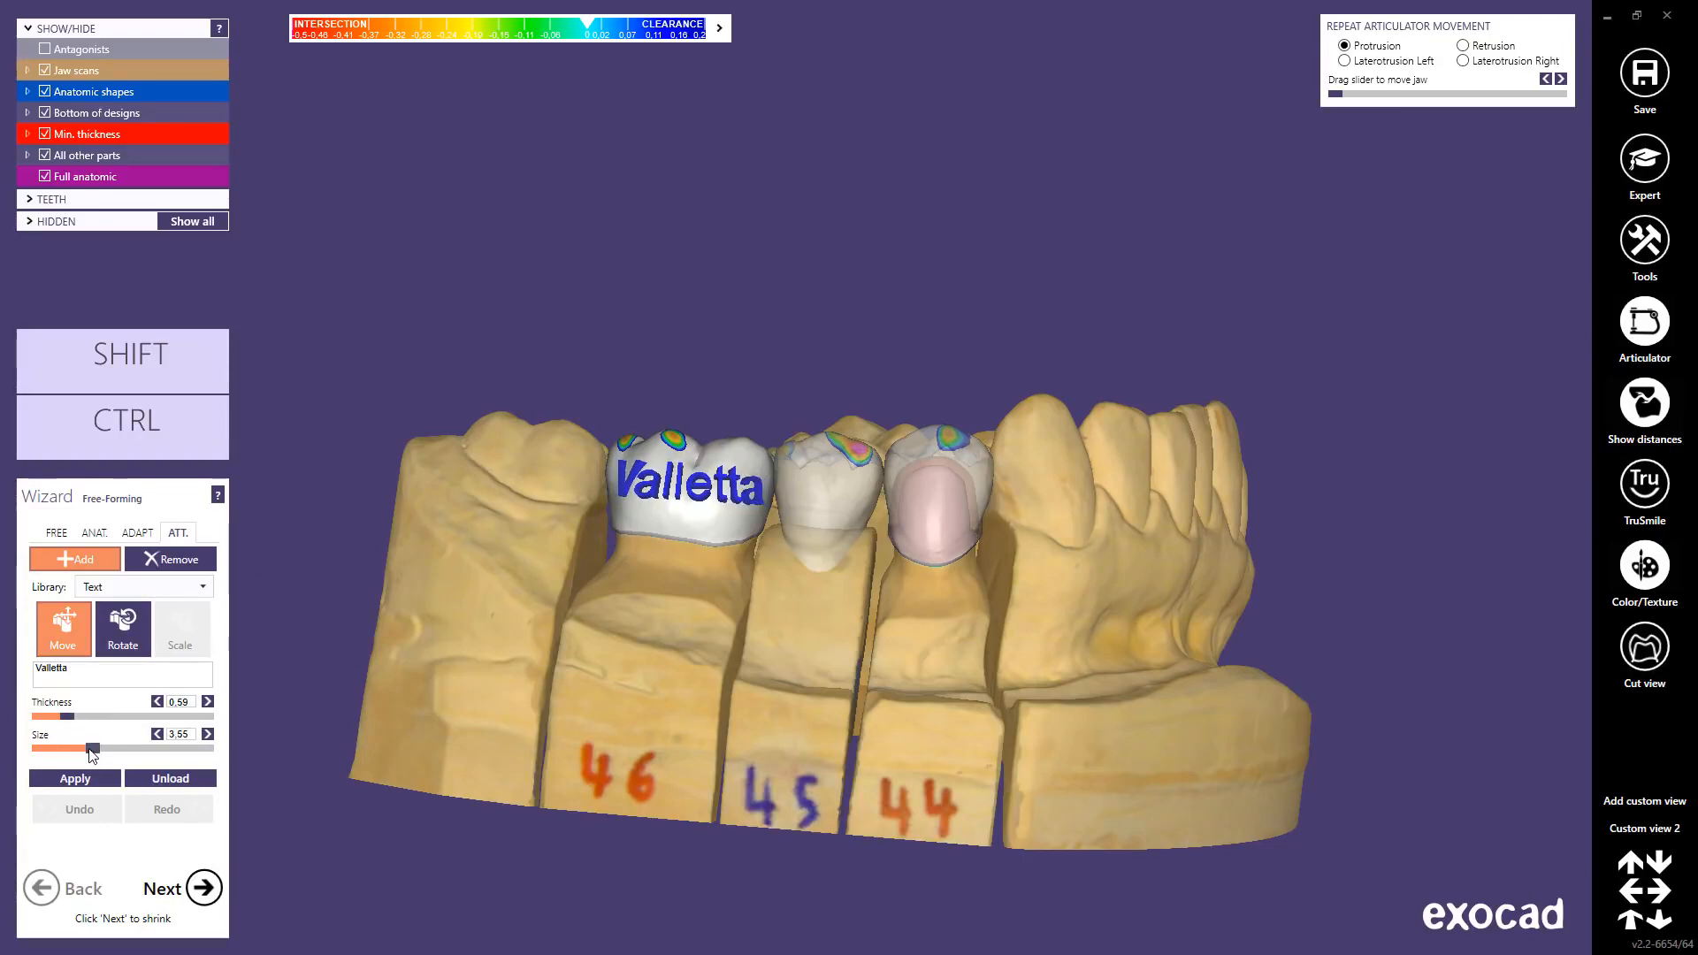
click(78, 778)
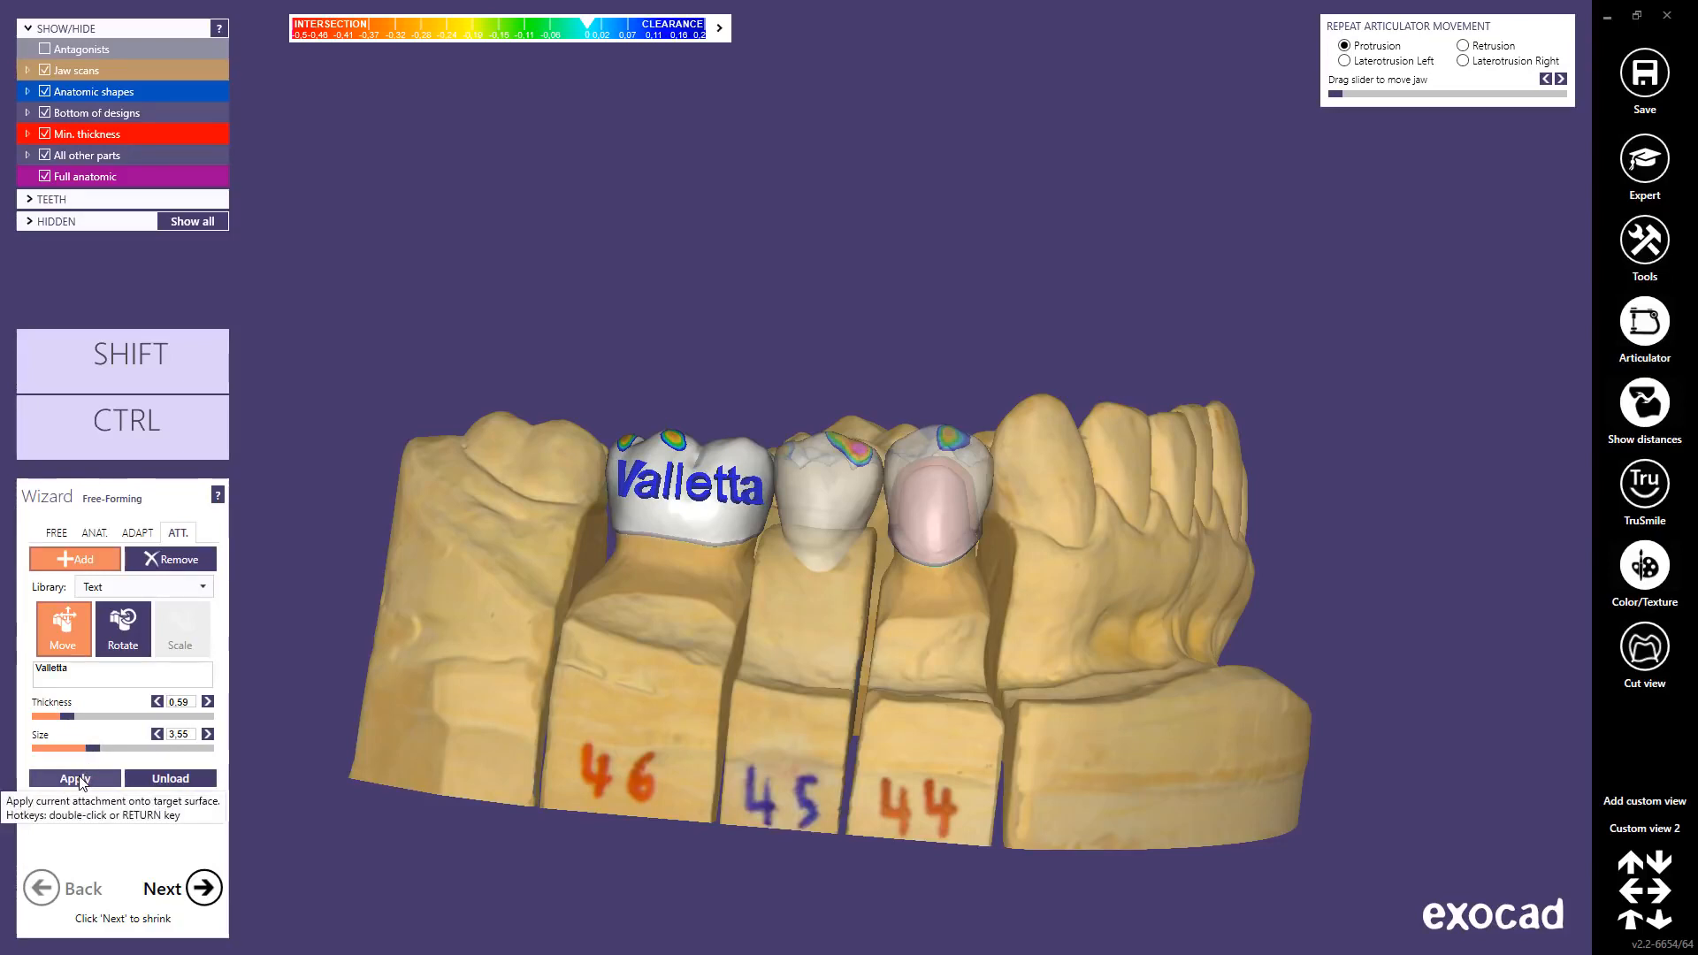
click(76, 778)
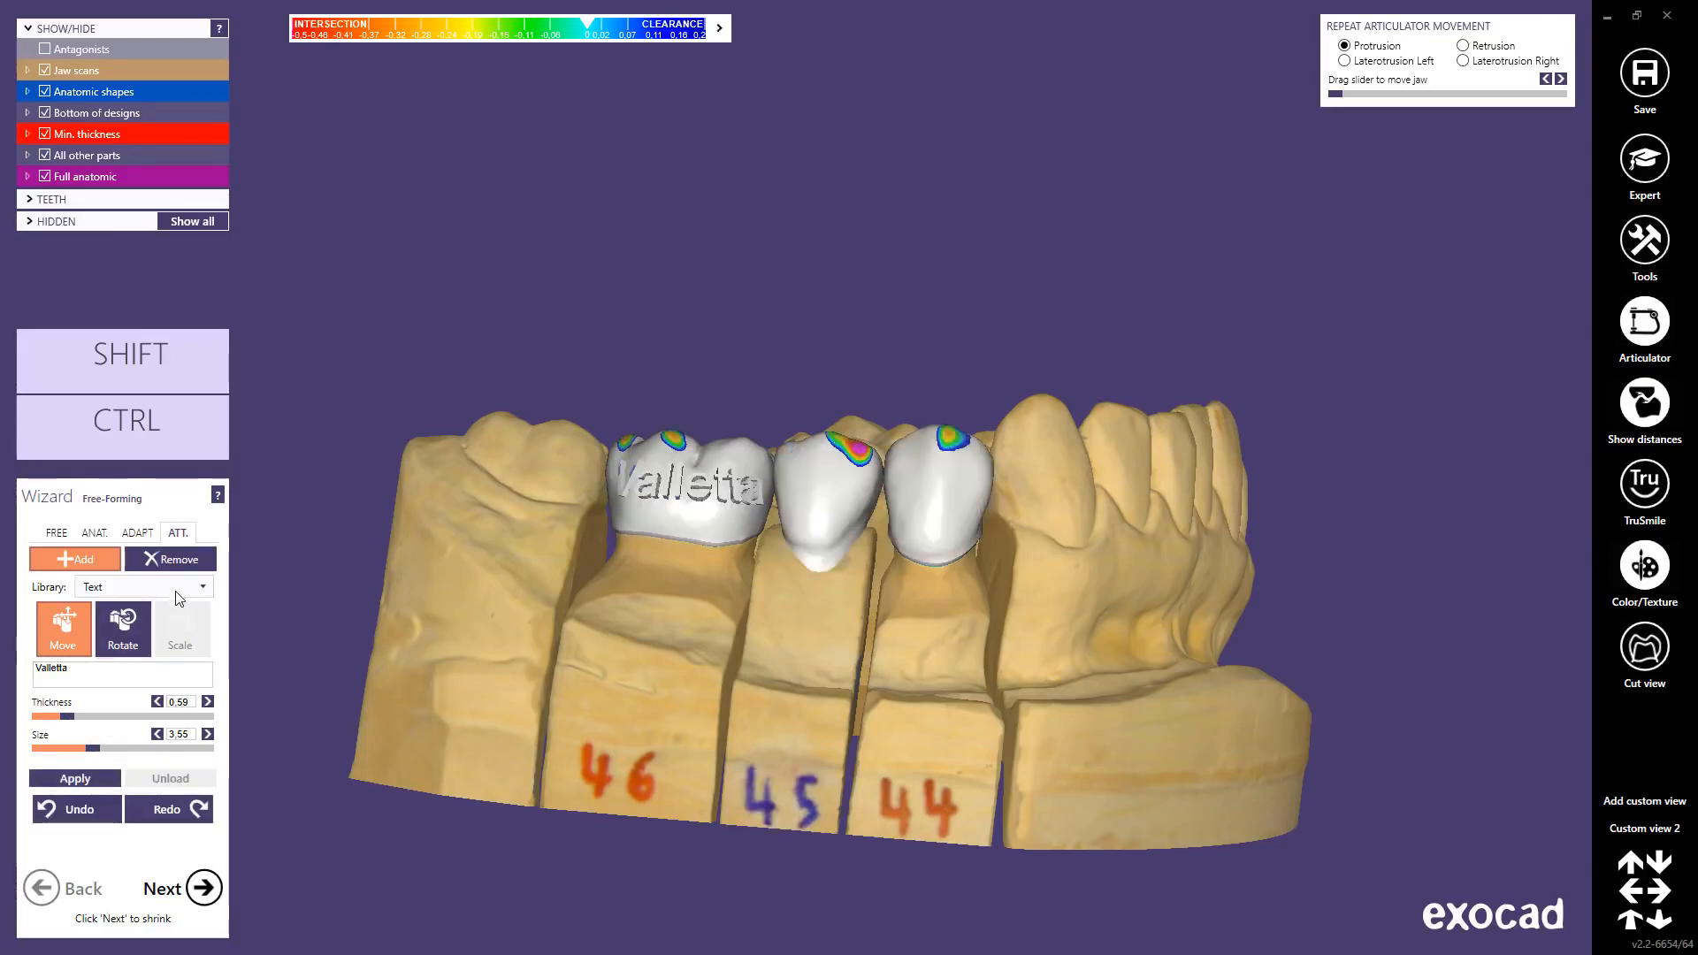
click(183, 559)
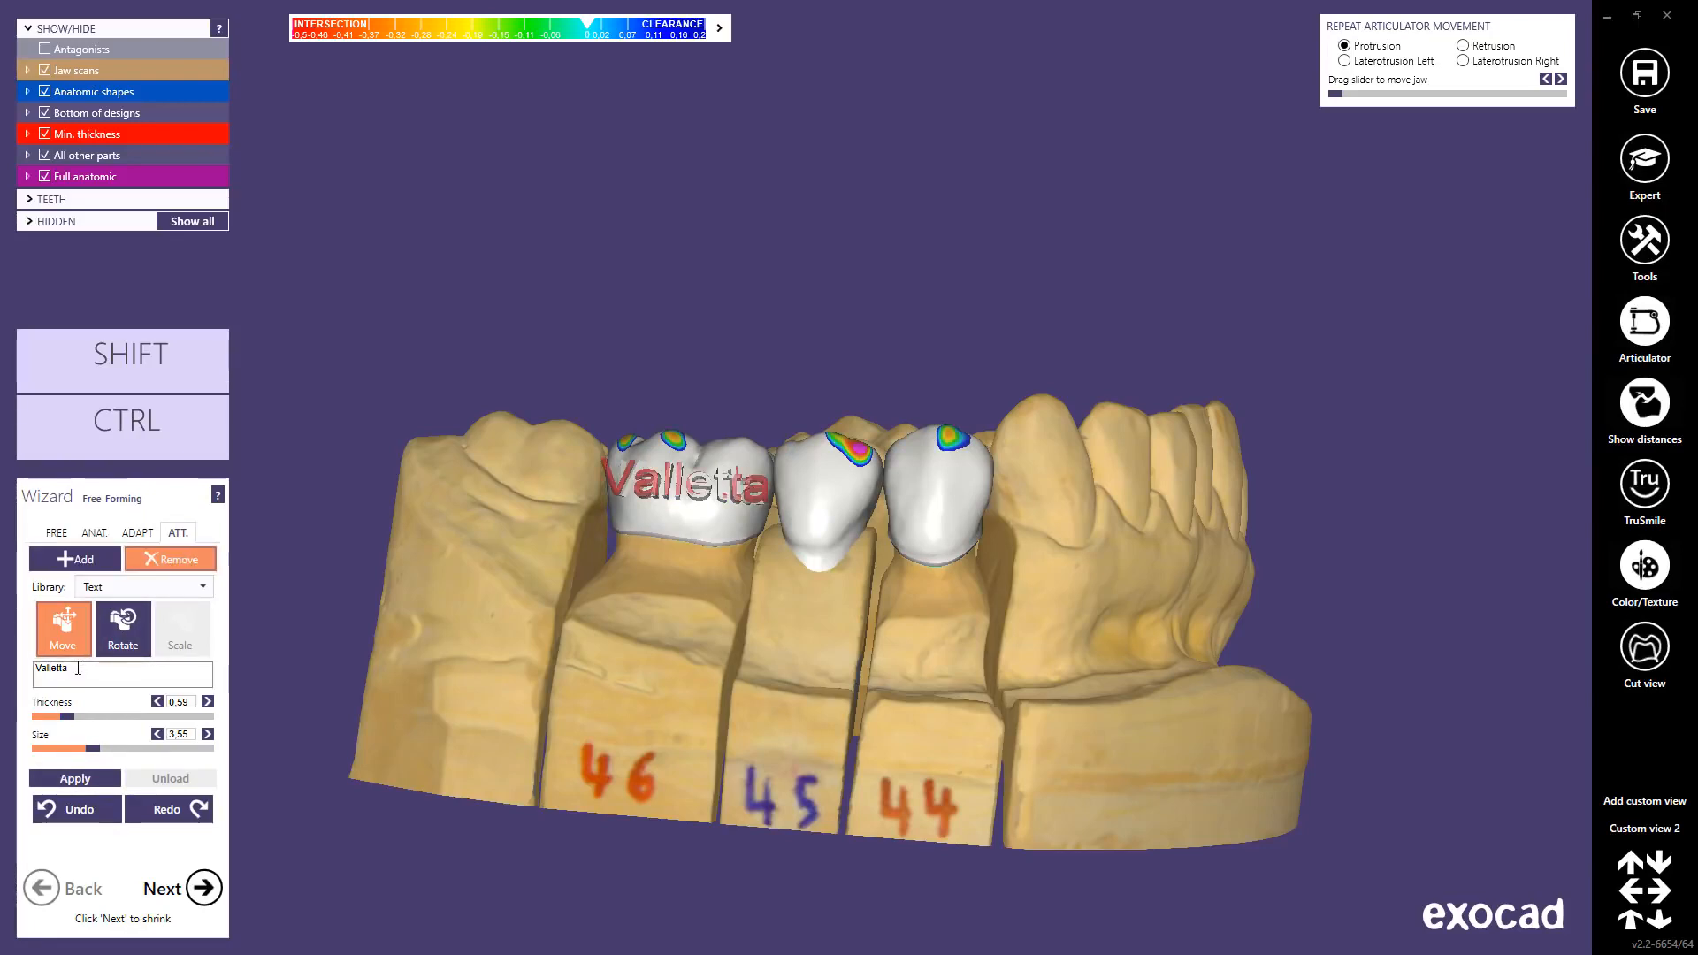
Step: Replace the lettering with V2.2 and position it on crown 45
drag(78, 668, 49, 673)
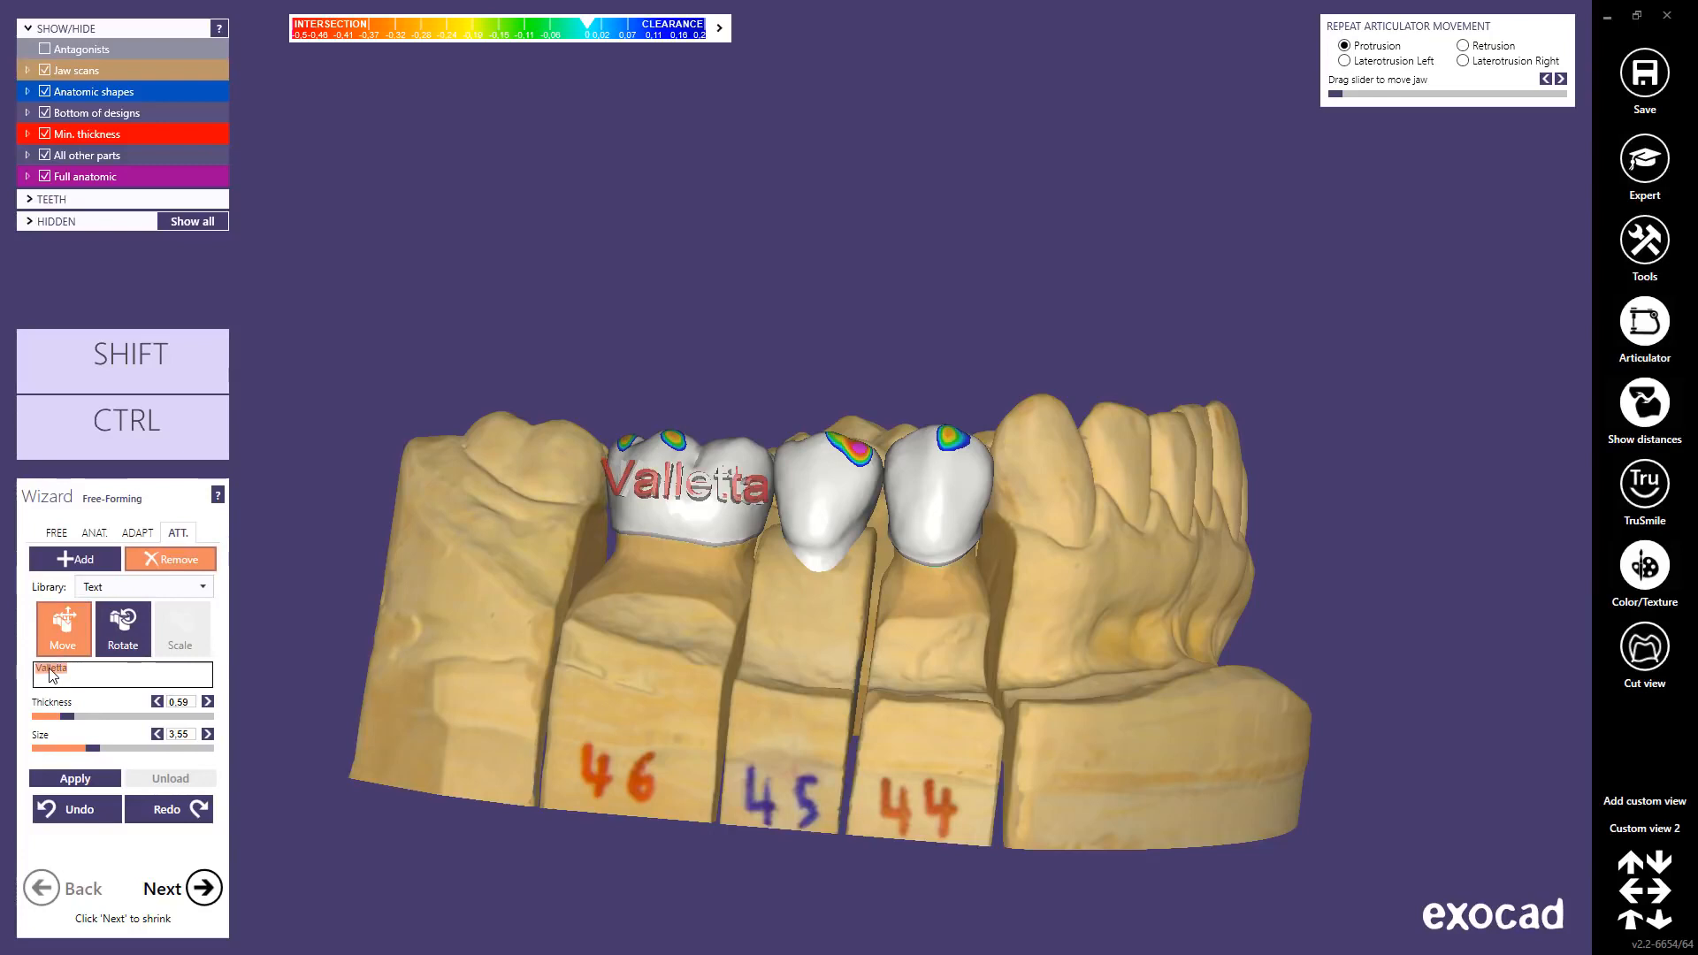
text(V2.2)
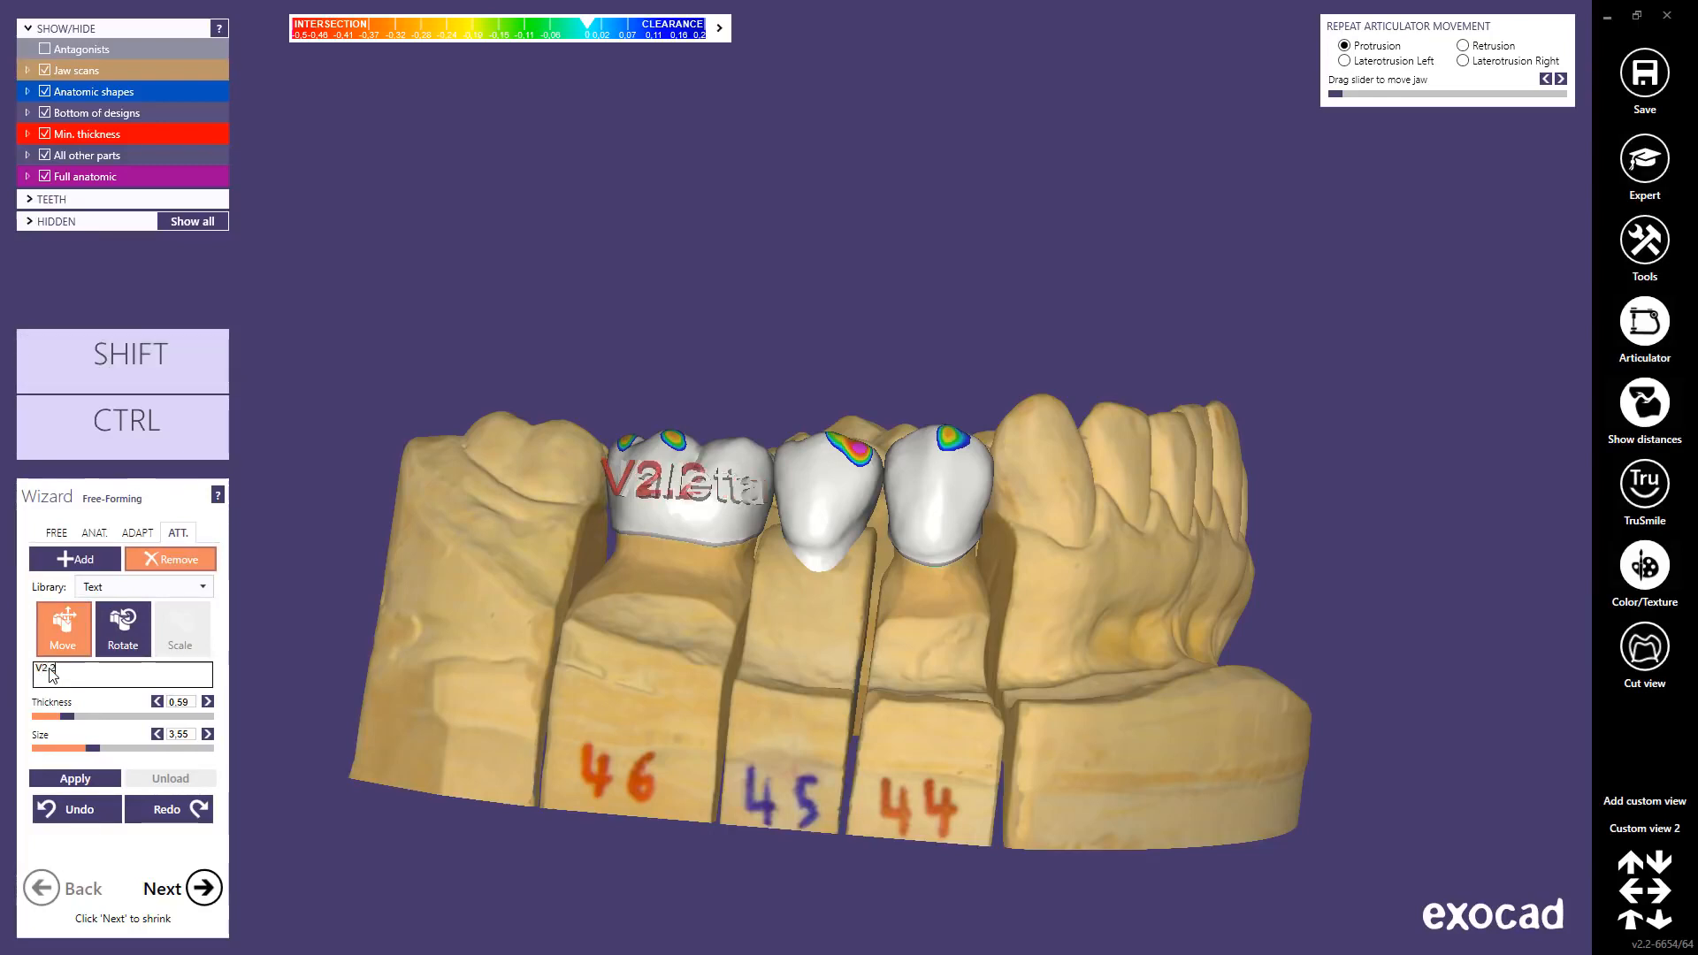
click(689, 511)
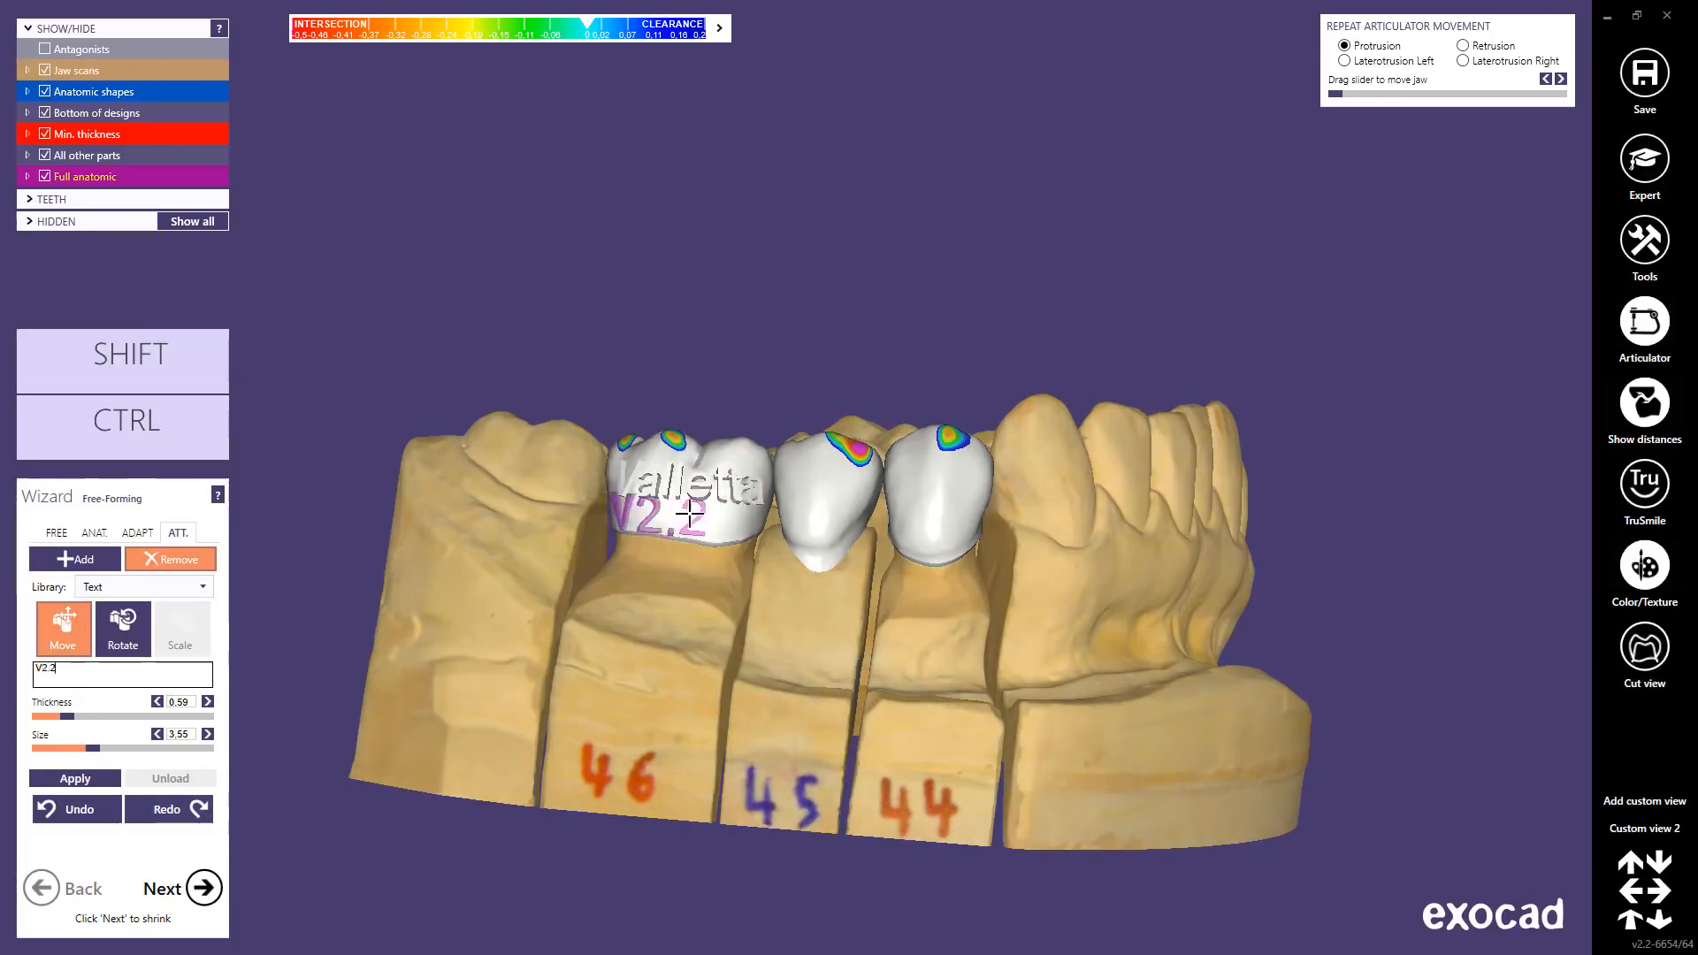
click(853, 477)
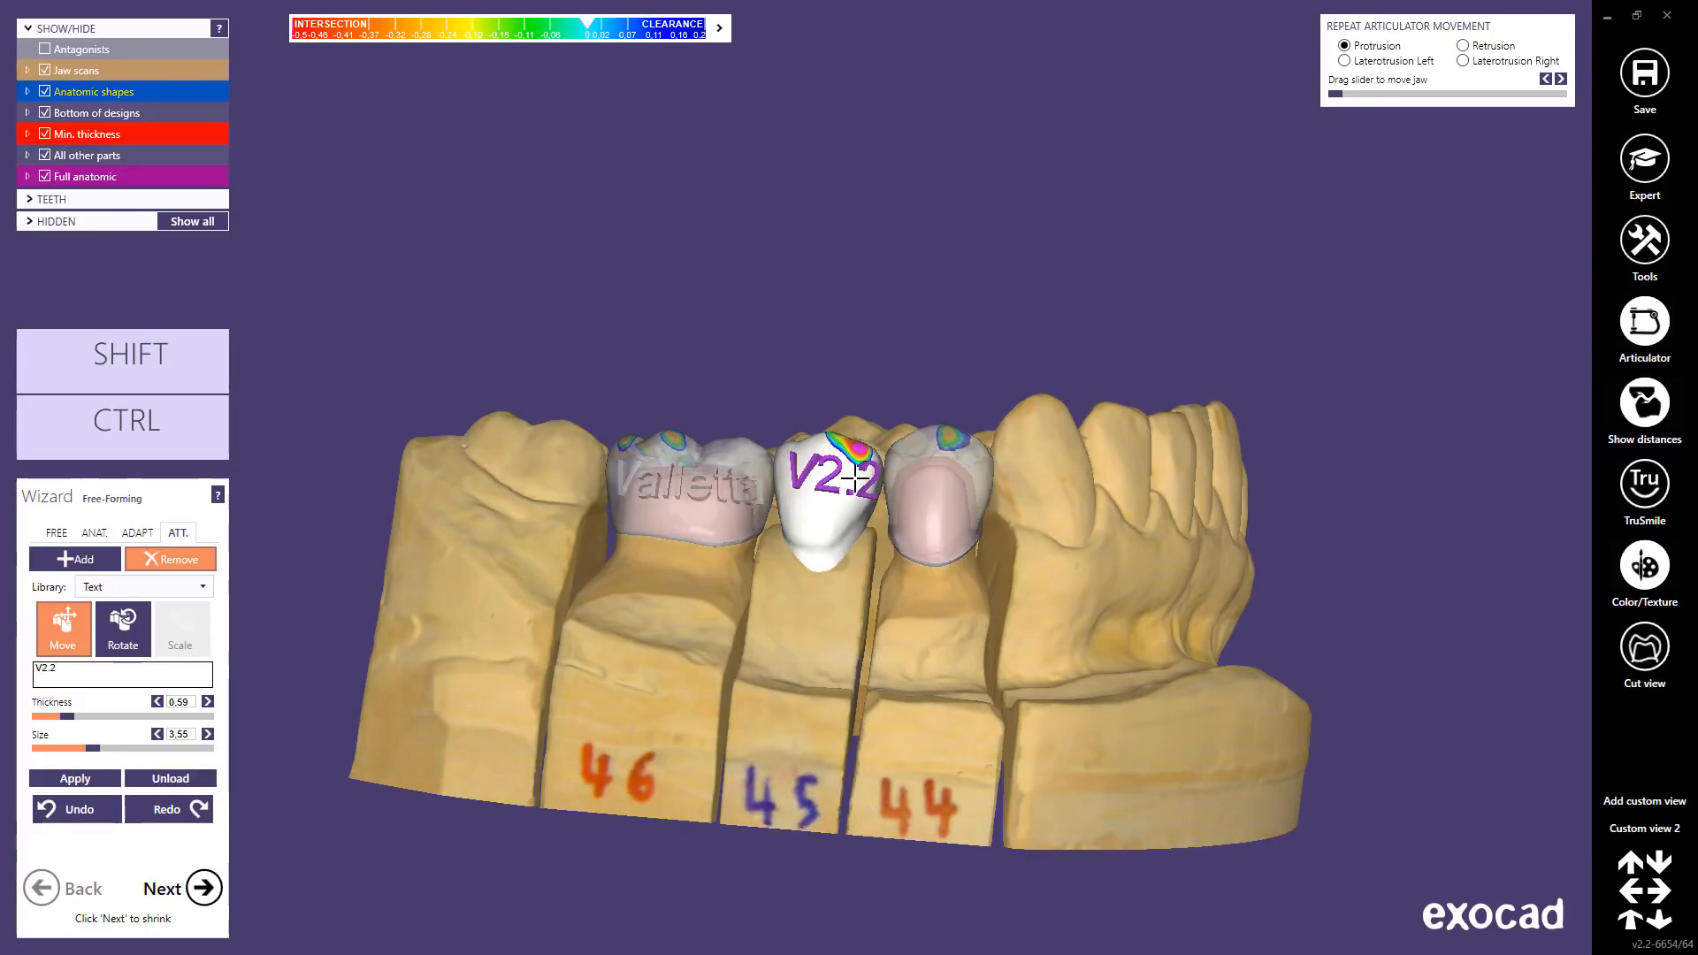
drag(836, 472, 824, 486)
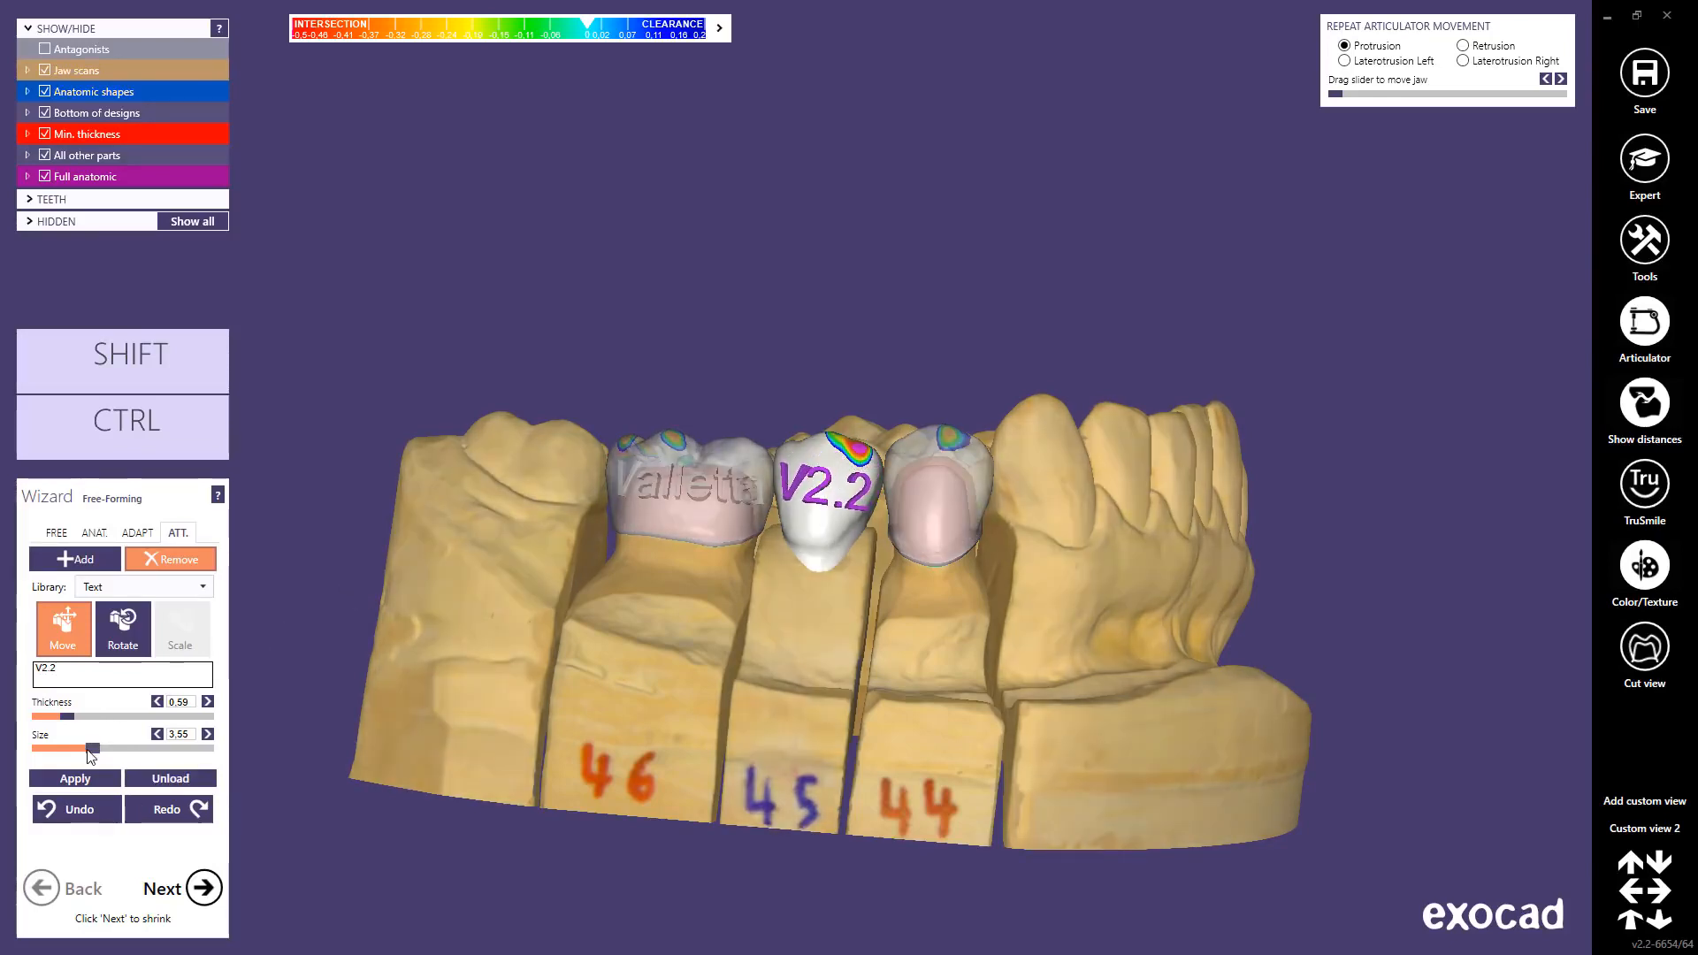
Step: Shrink V2.2 to size 3.05, rotate it slightly, emboss it, and return to free-forming
drag(87, 748, 79, 748)
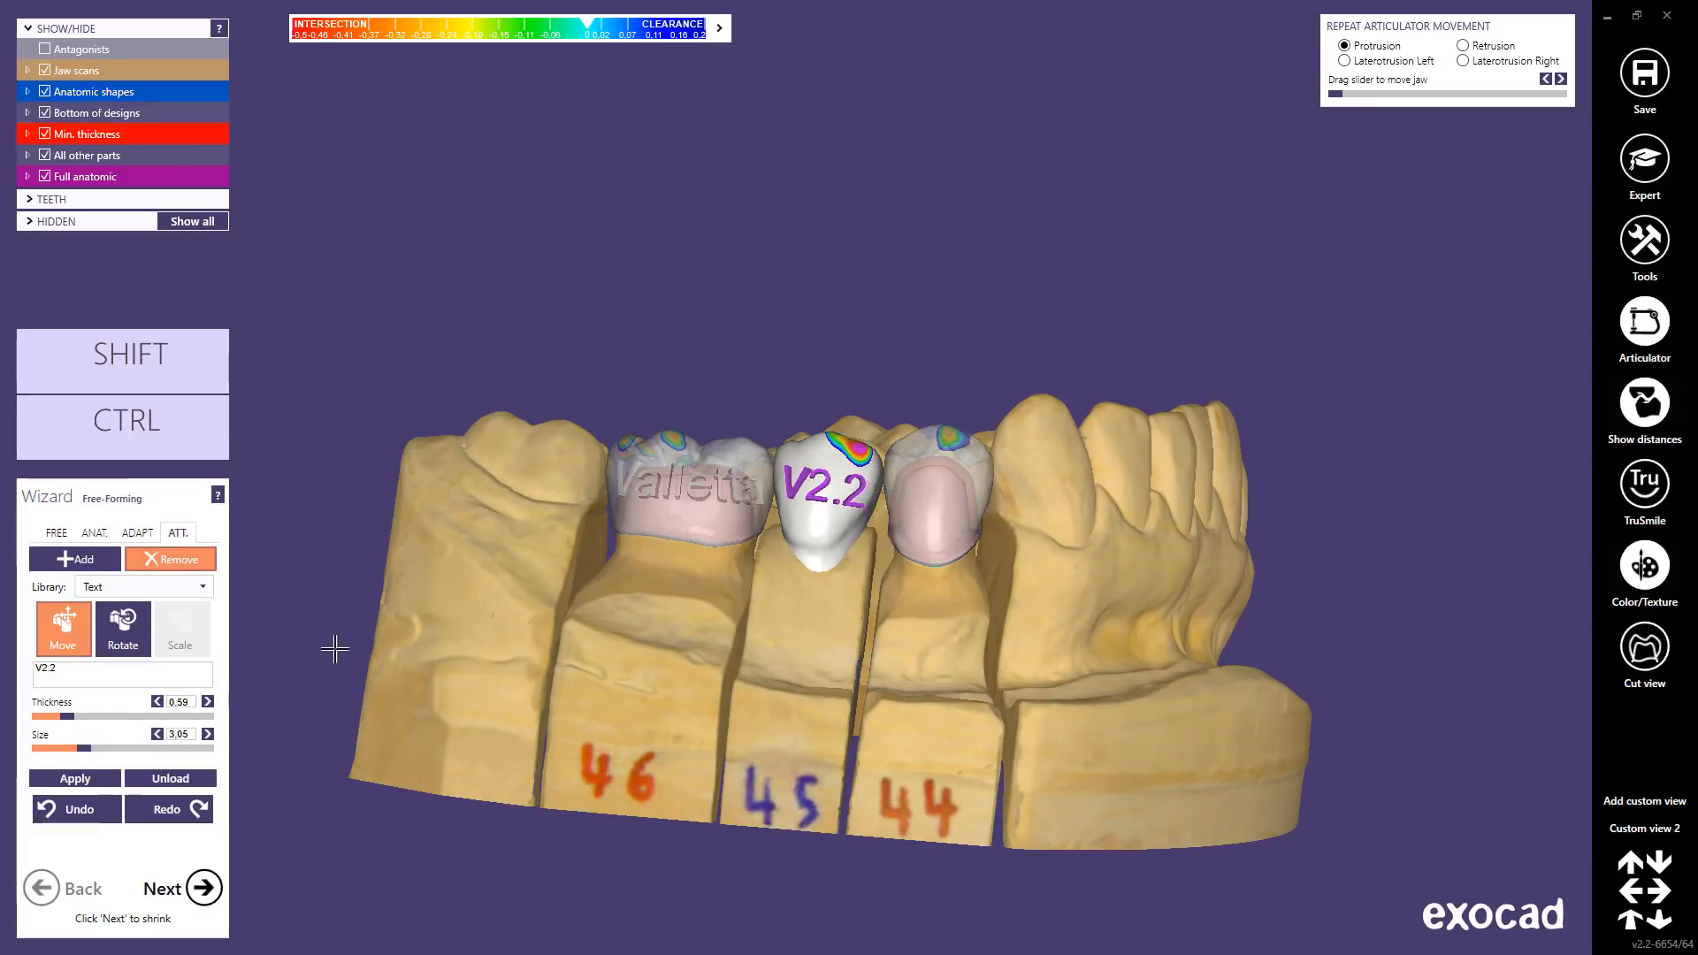
key(ctrl)
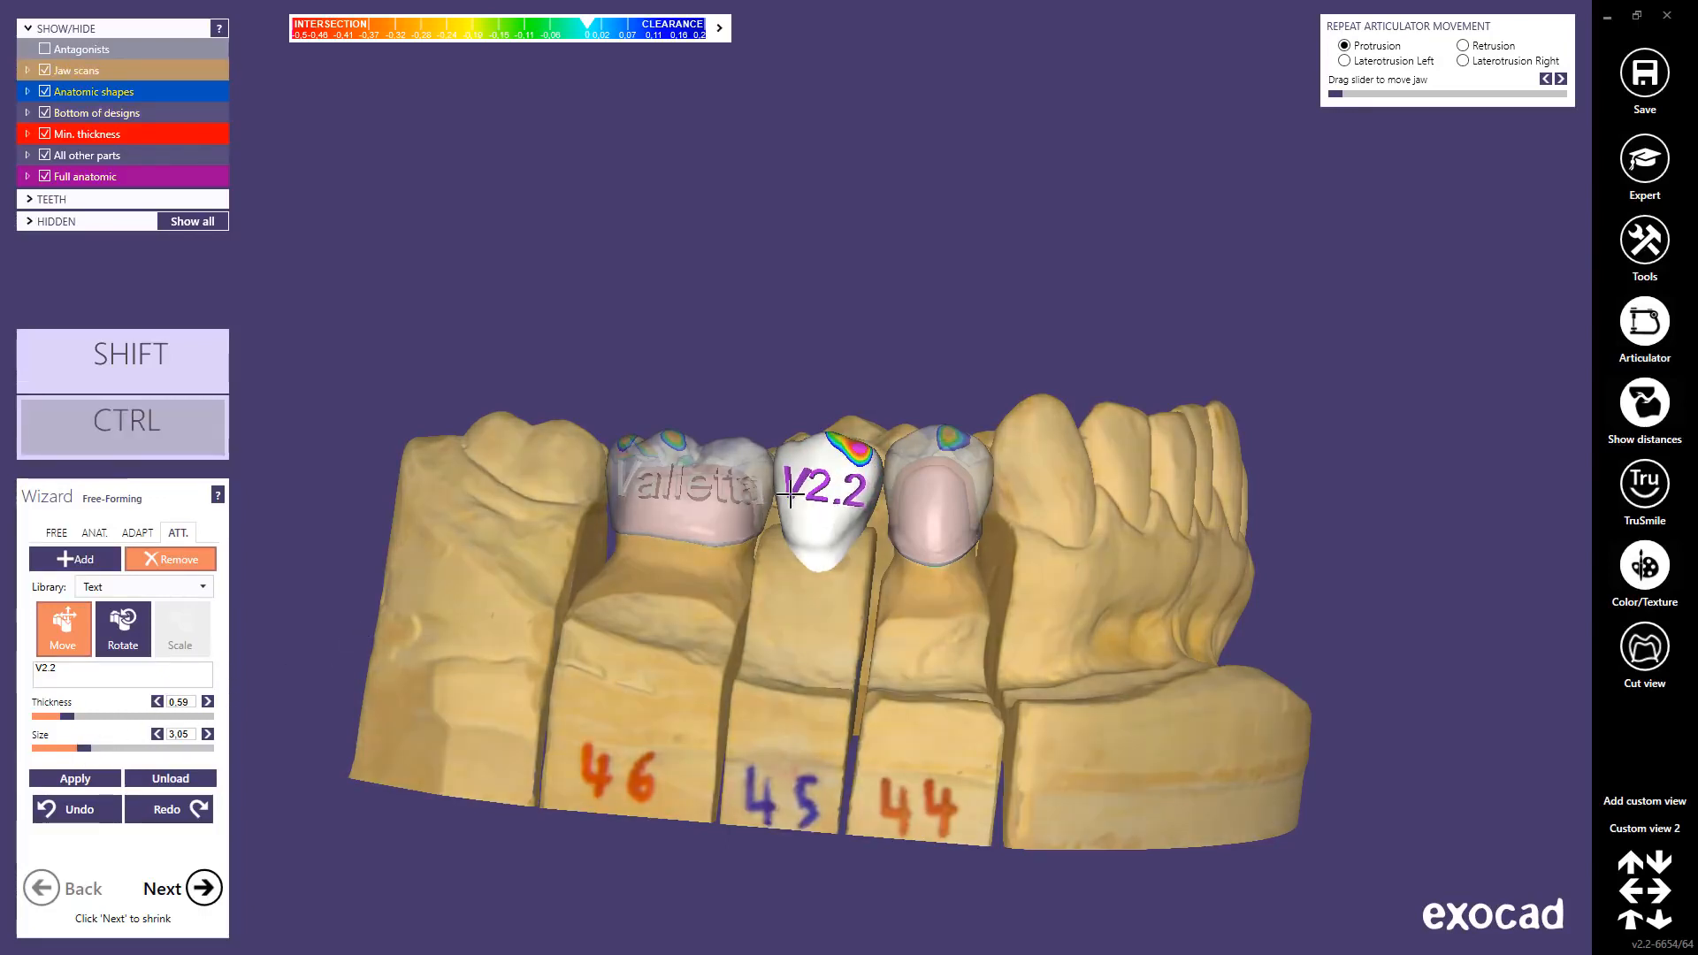
ctrl+drag(789, 495, 788, 495)
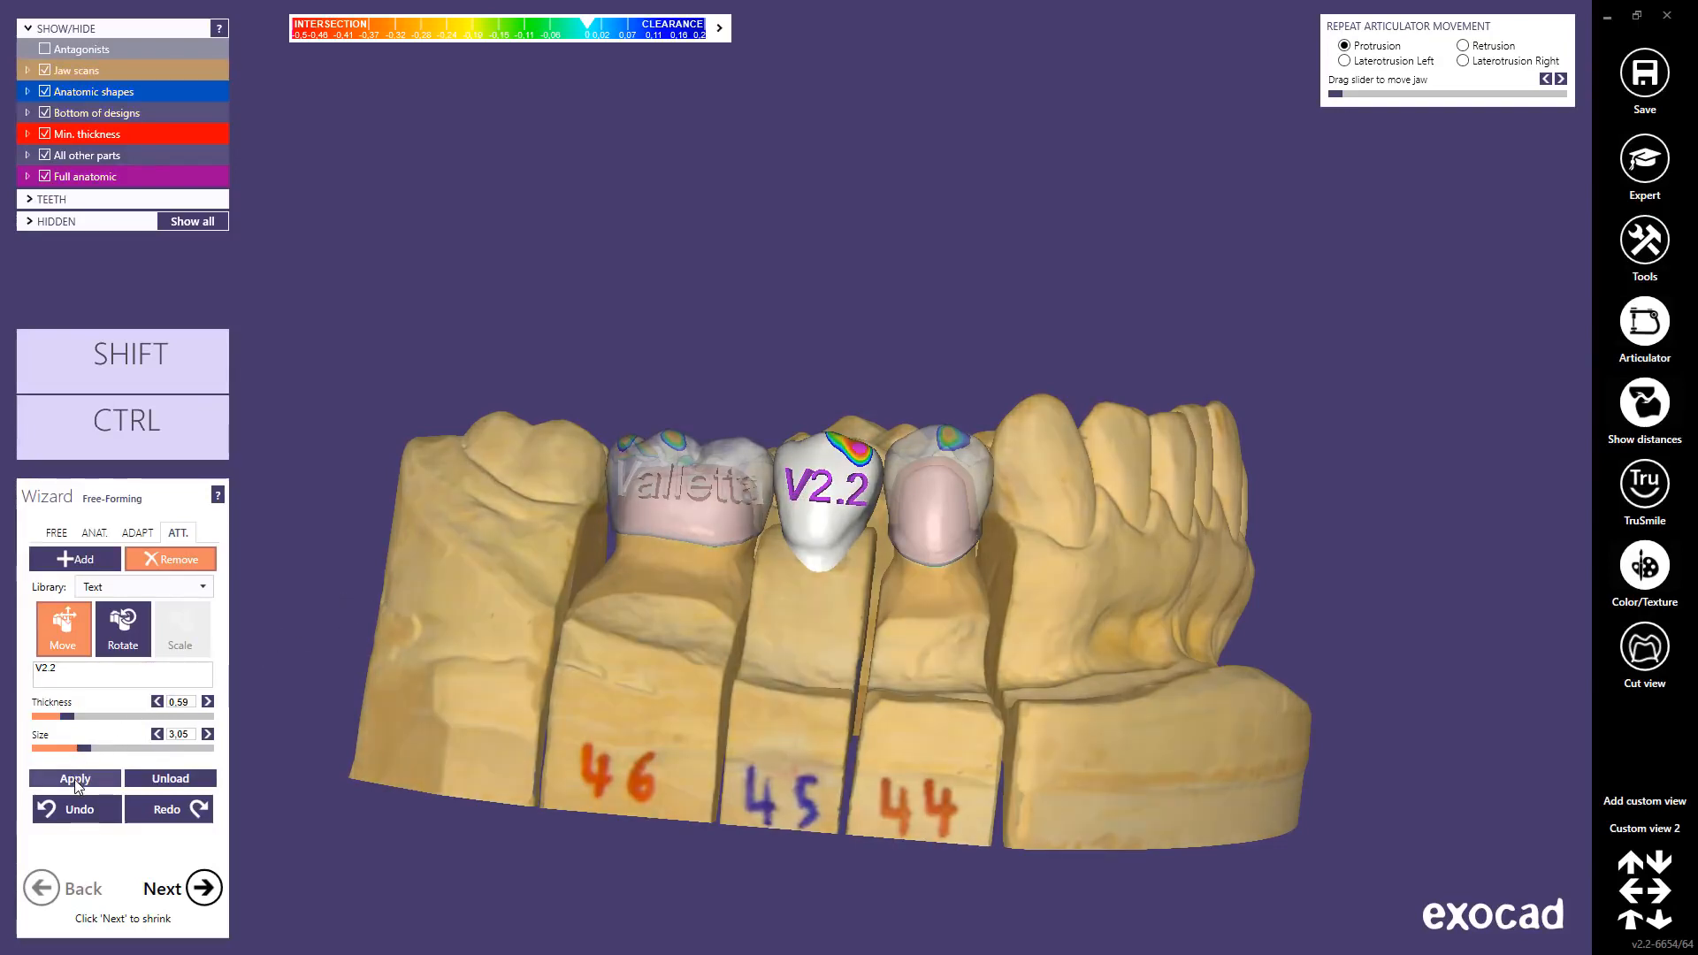
click(74, 778)
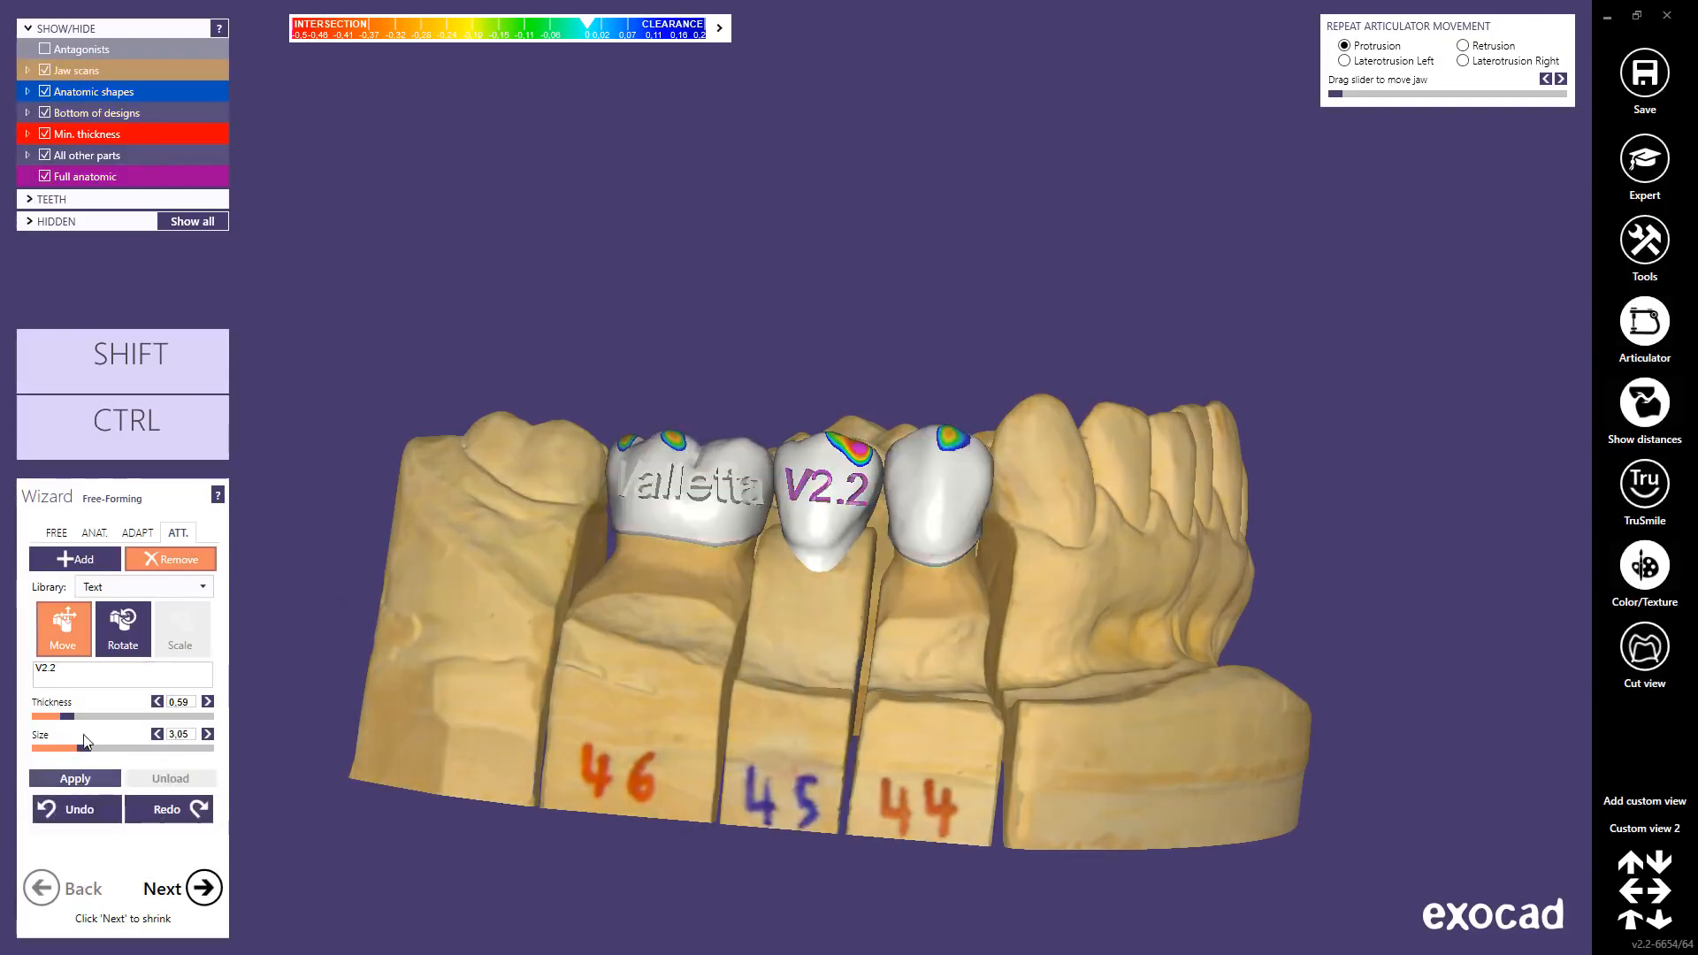
click(55, 533)
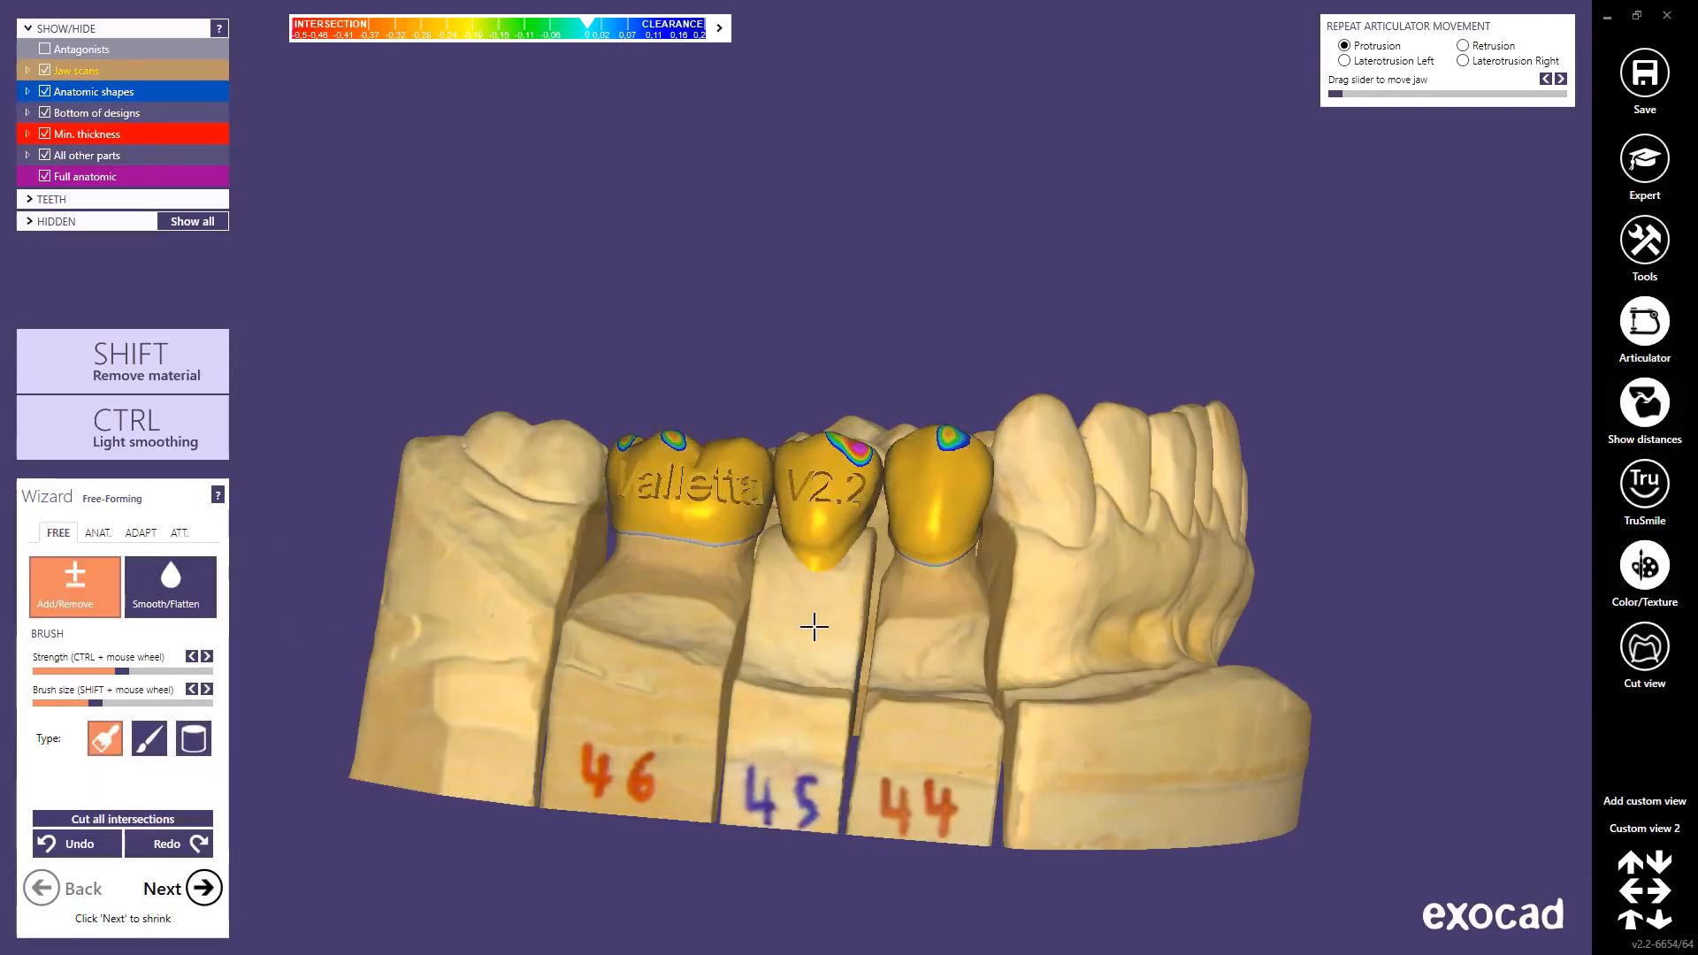
Step: Restore Custom view 2 and start sharing the scene via a dentalshare webview link
right_drag(812, 626, 814, 625)
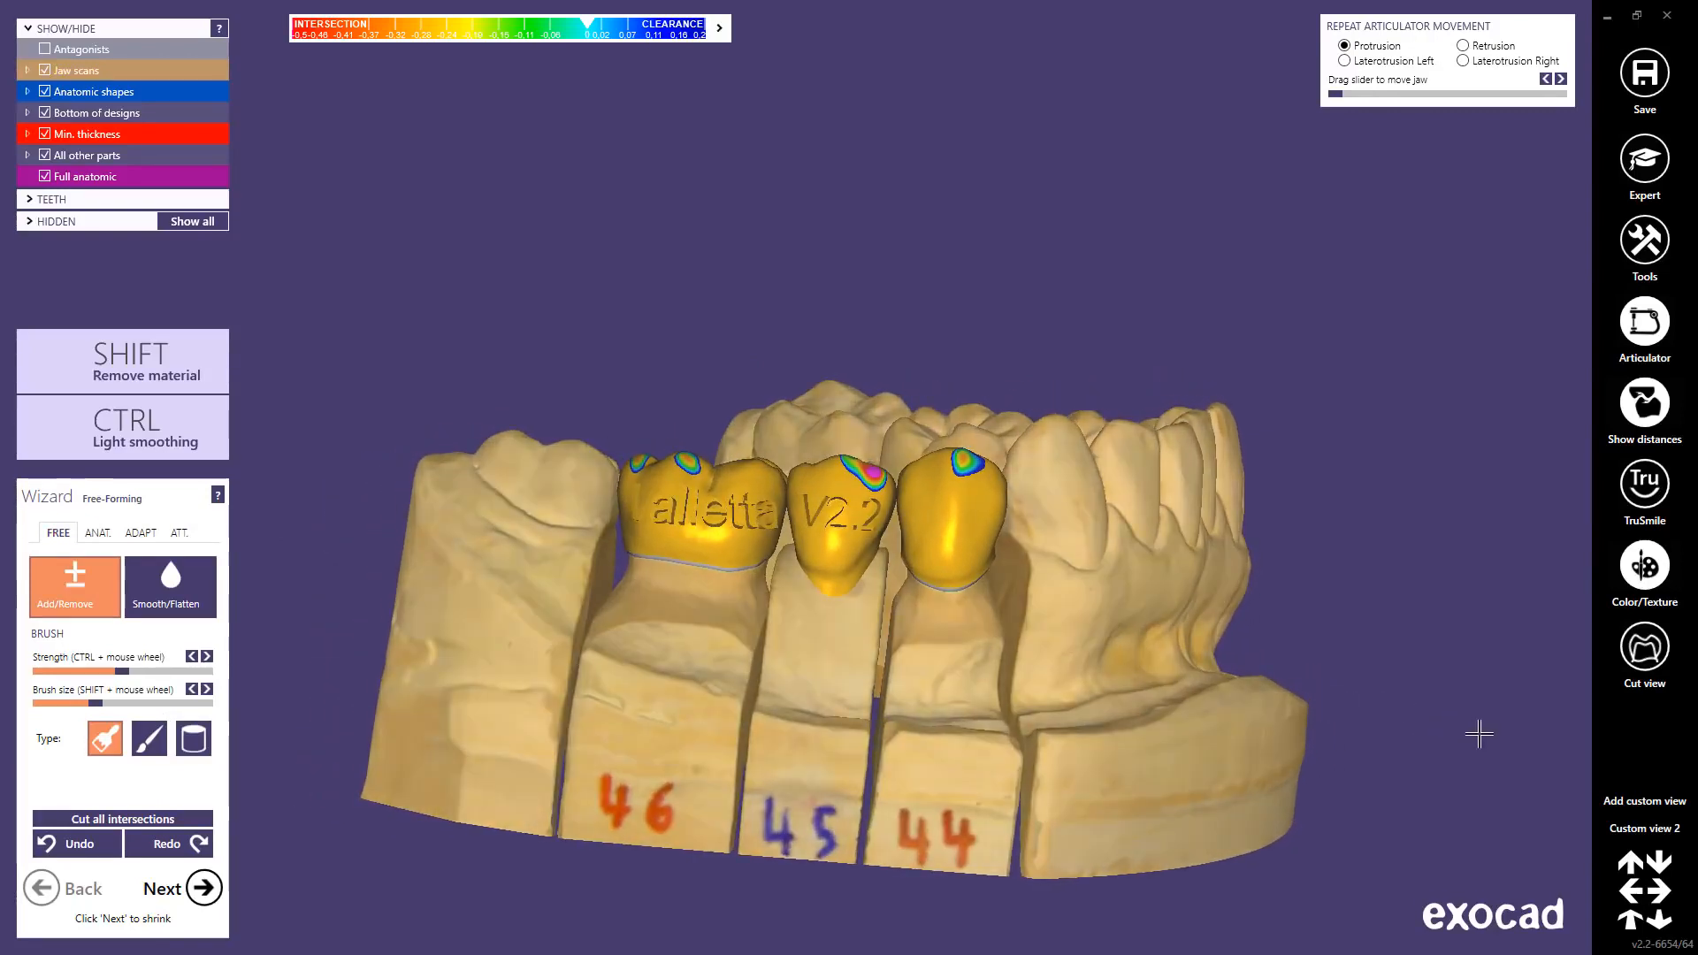
click(1627, 831)
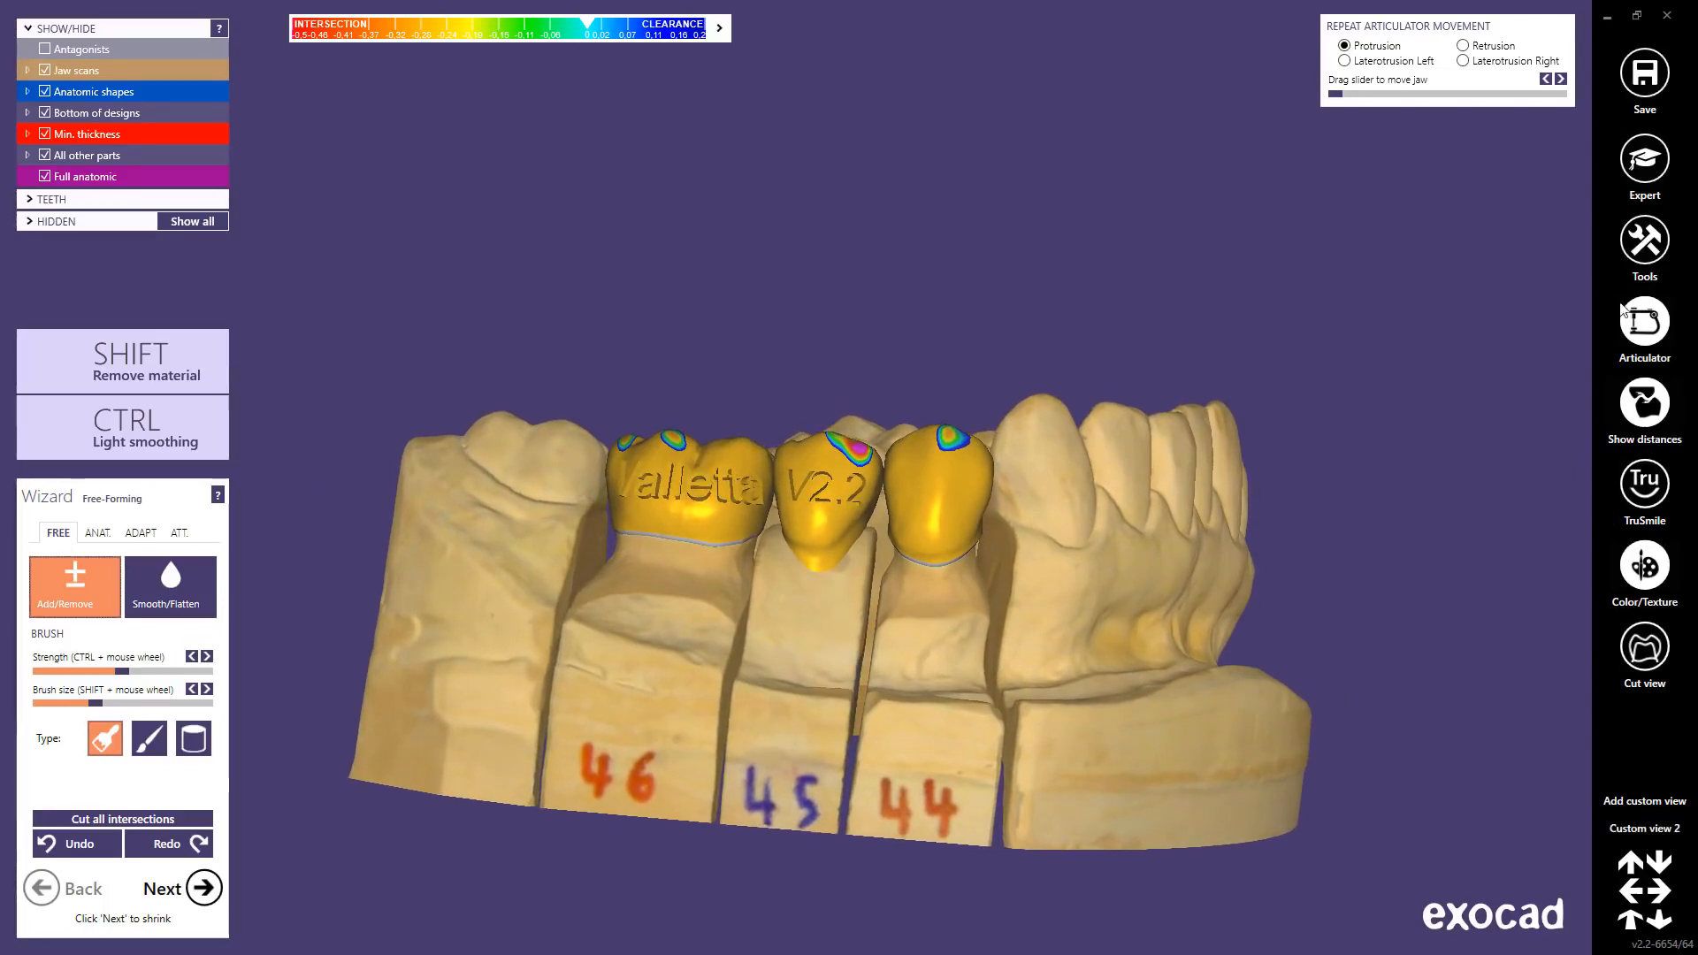
click(1642, 257)
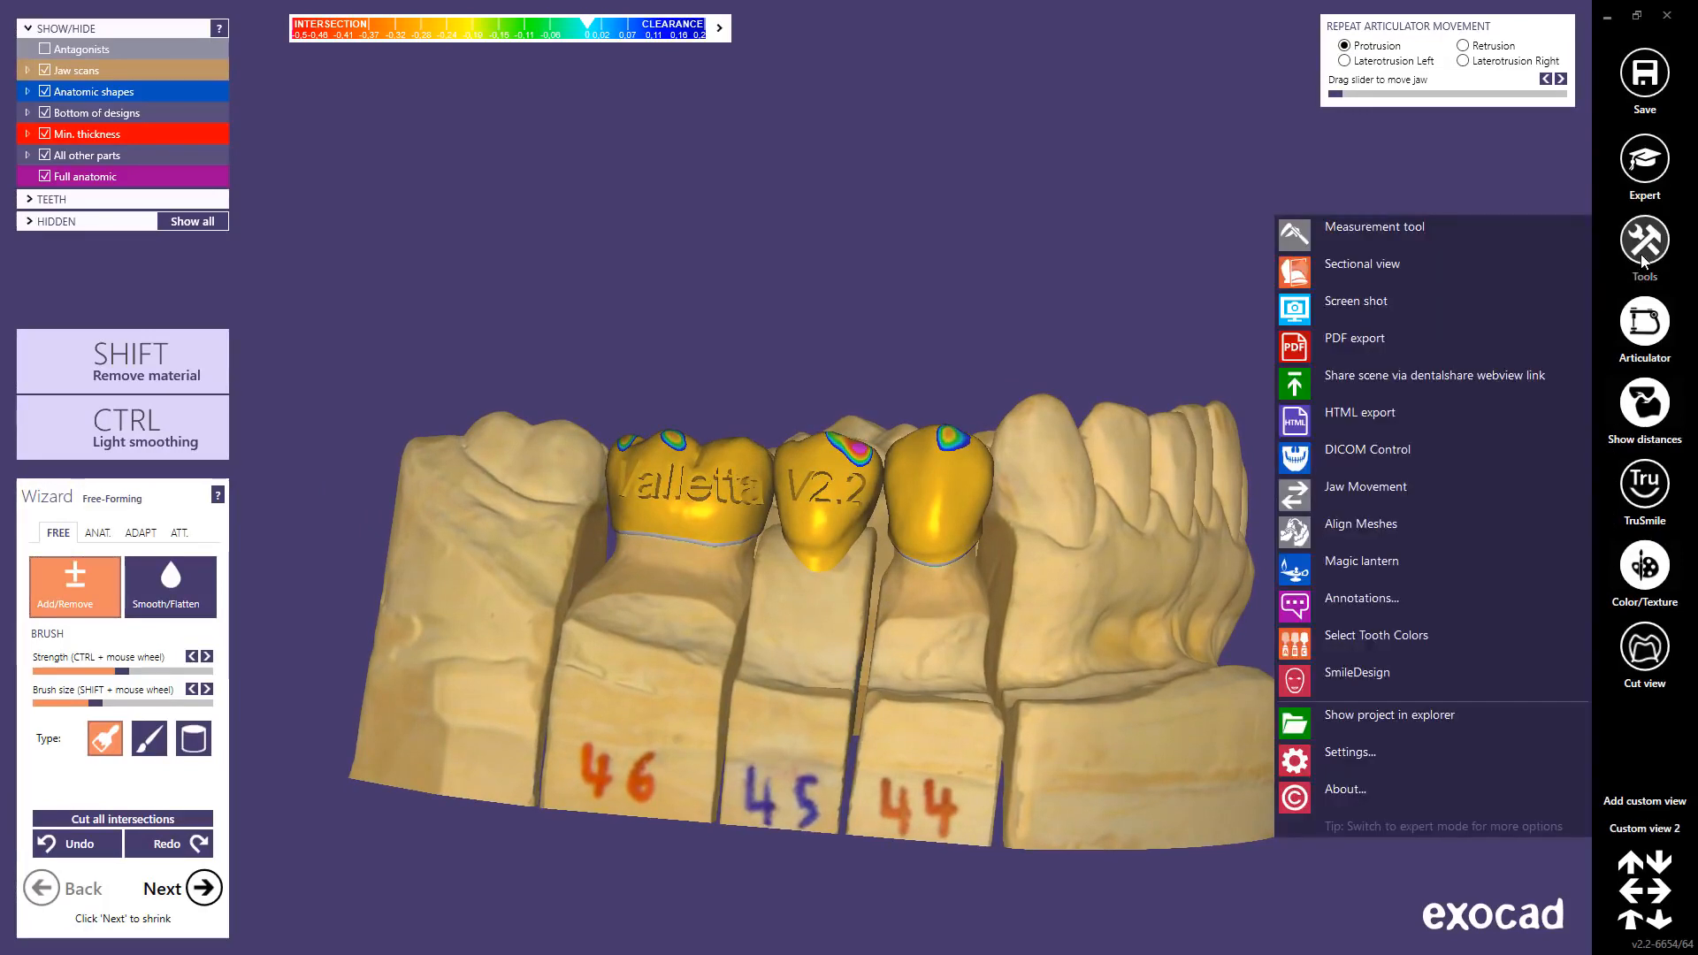
click(1415, 380)
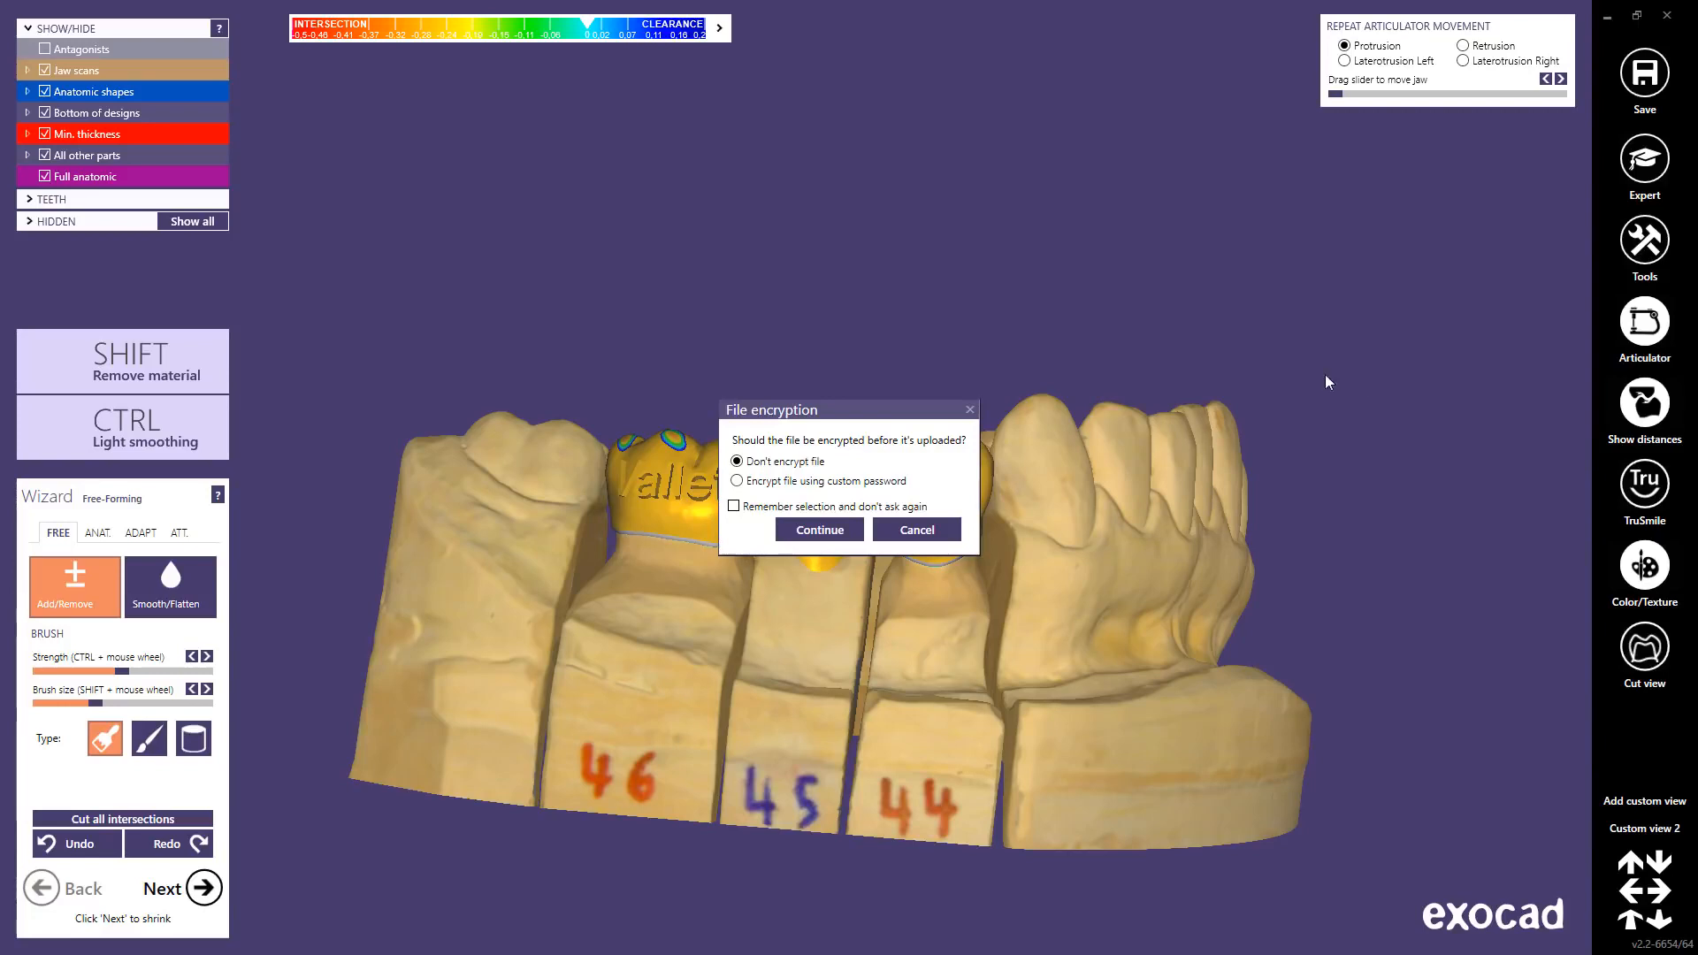
Step: Encrypt the webview upload with a custom password, include all objects, and copy the link
click(738, 483)
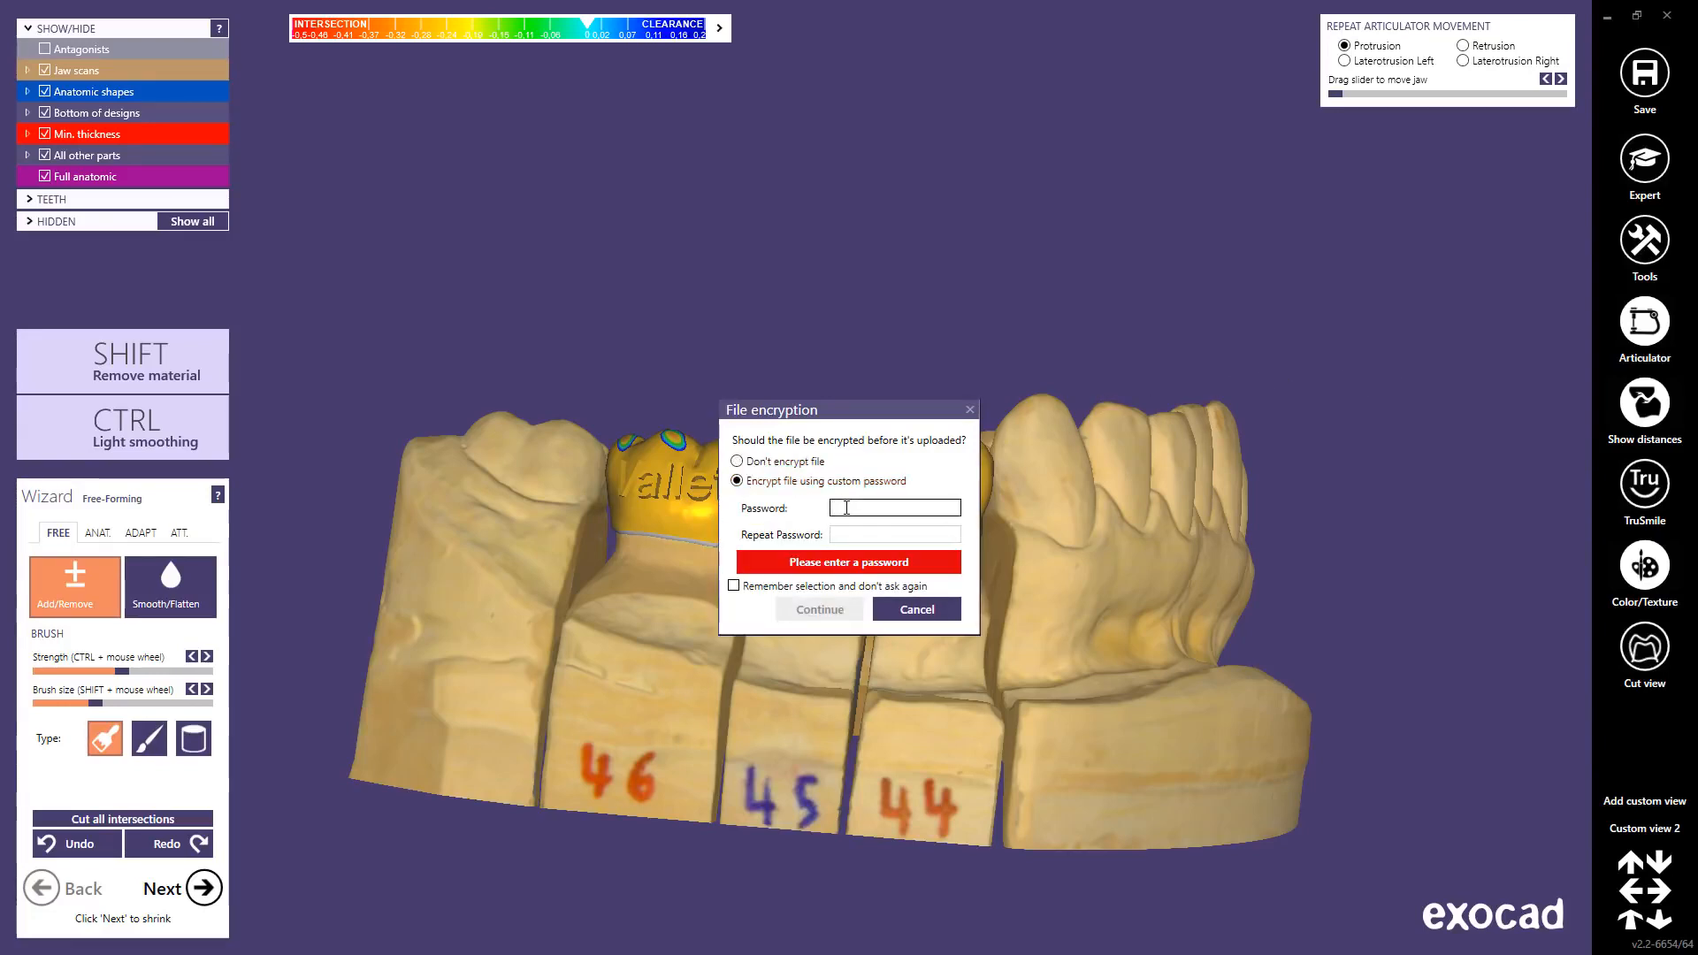
text(******)
click(846, 535)
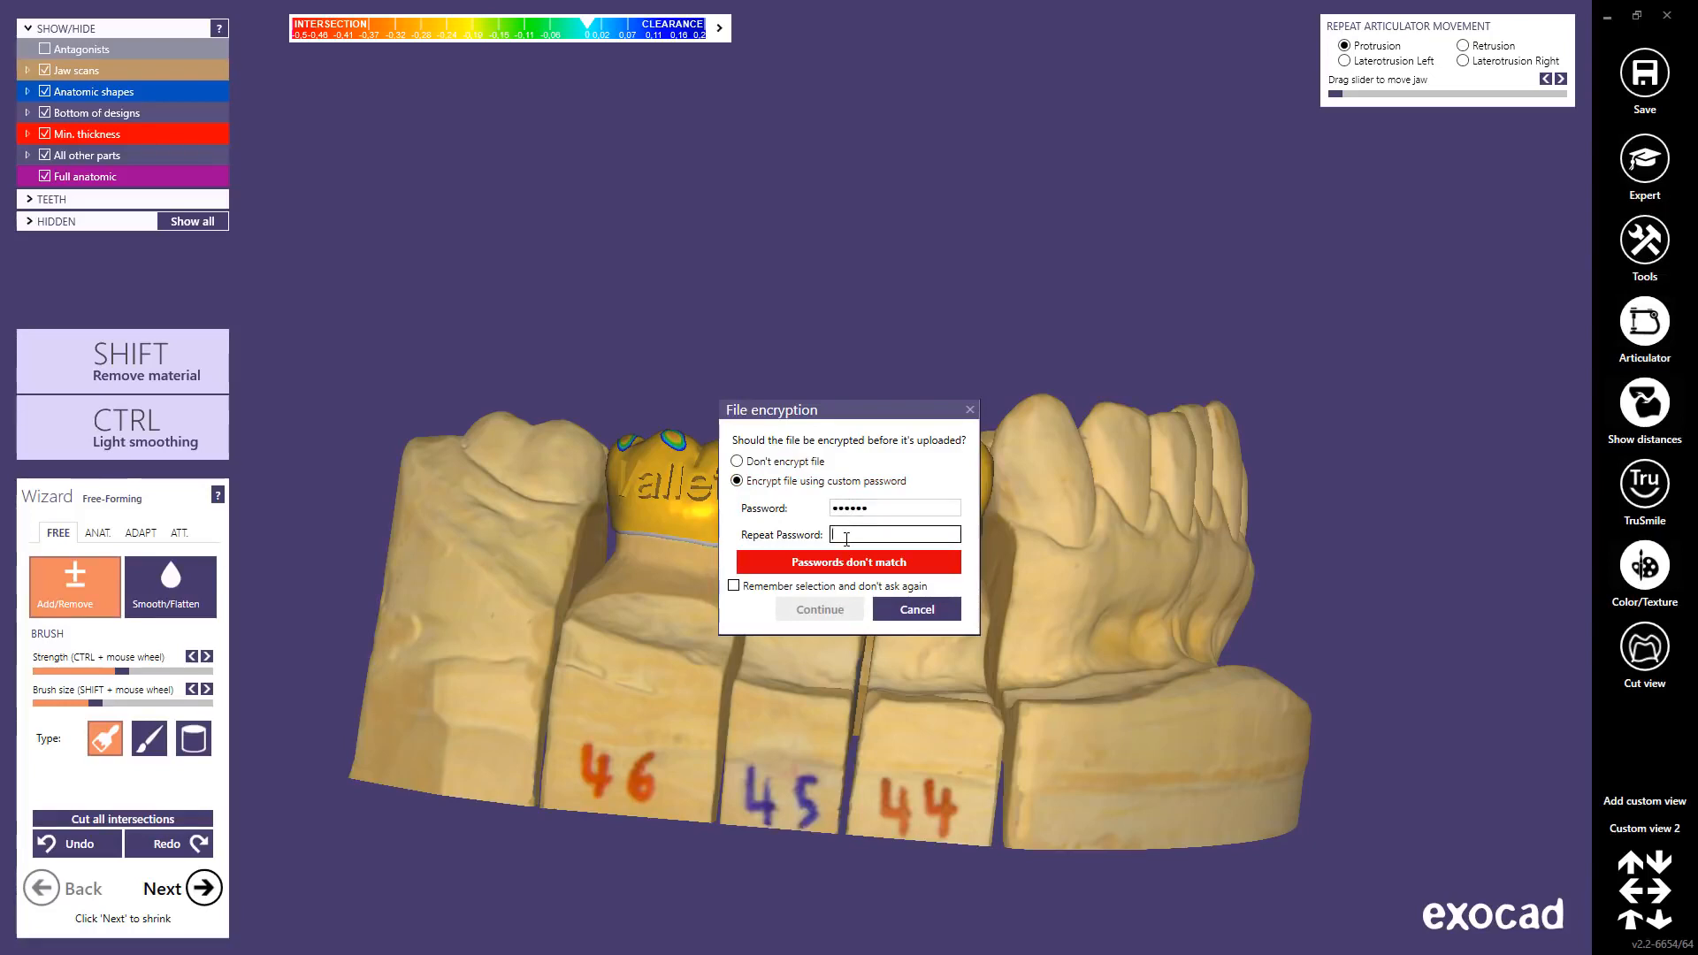
text(******)
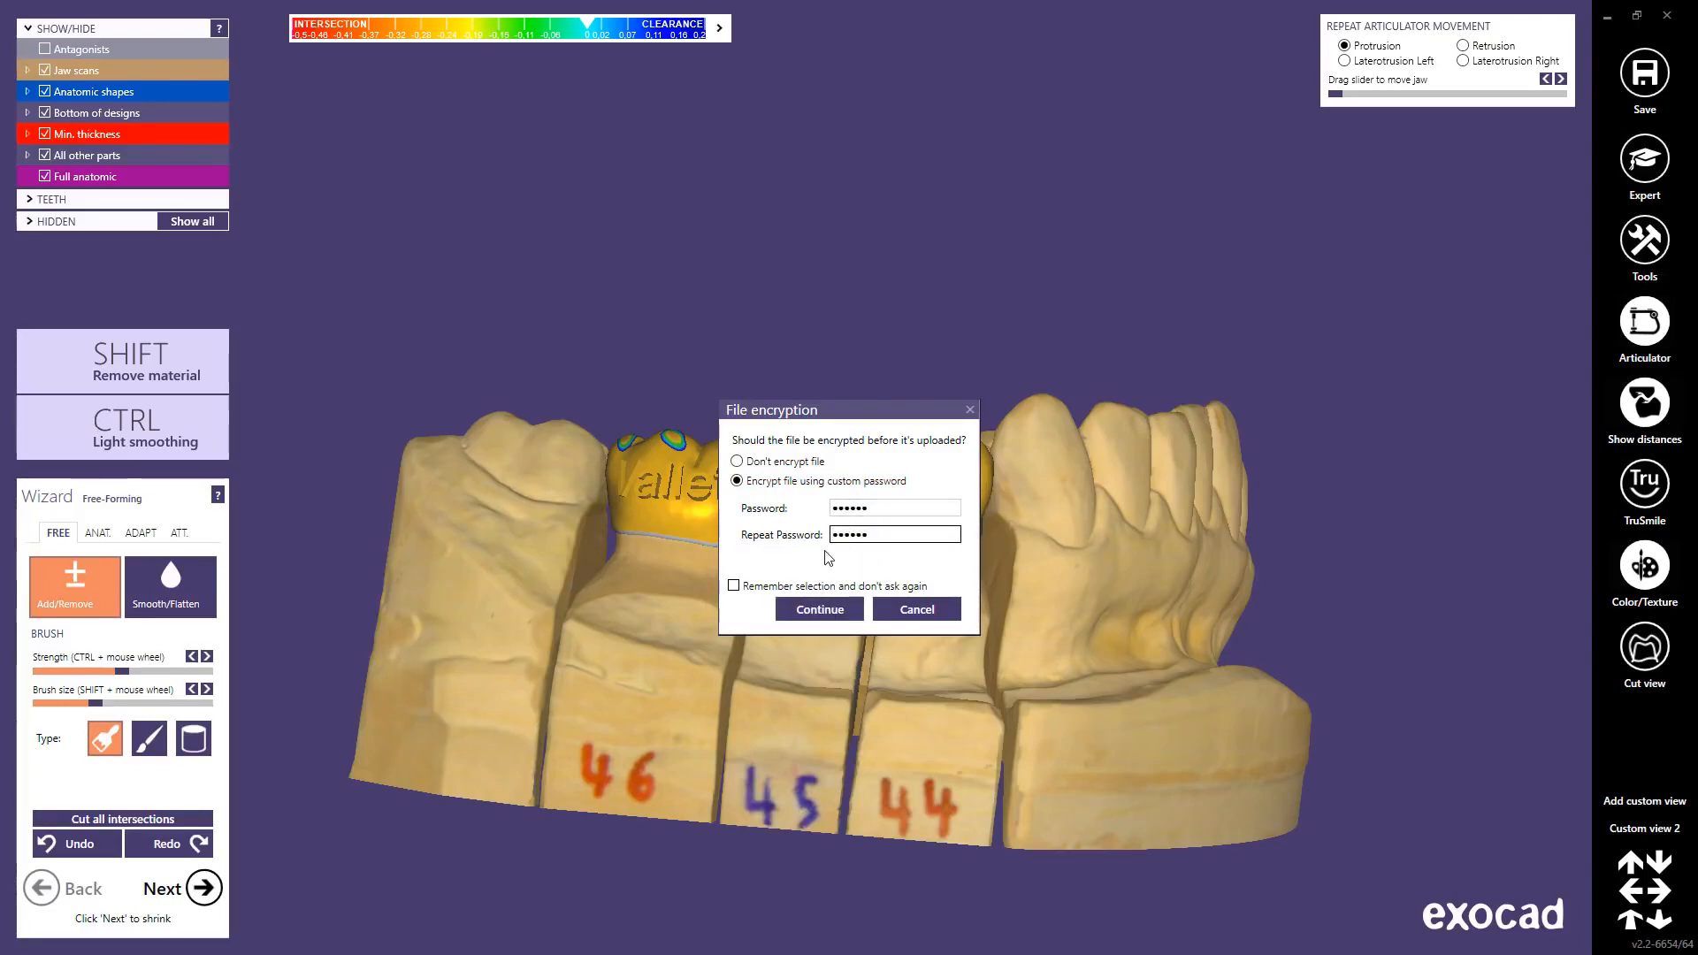
click(817, 610)
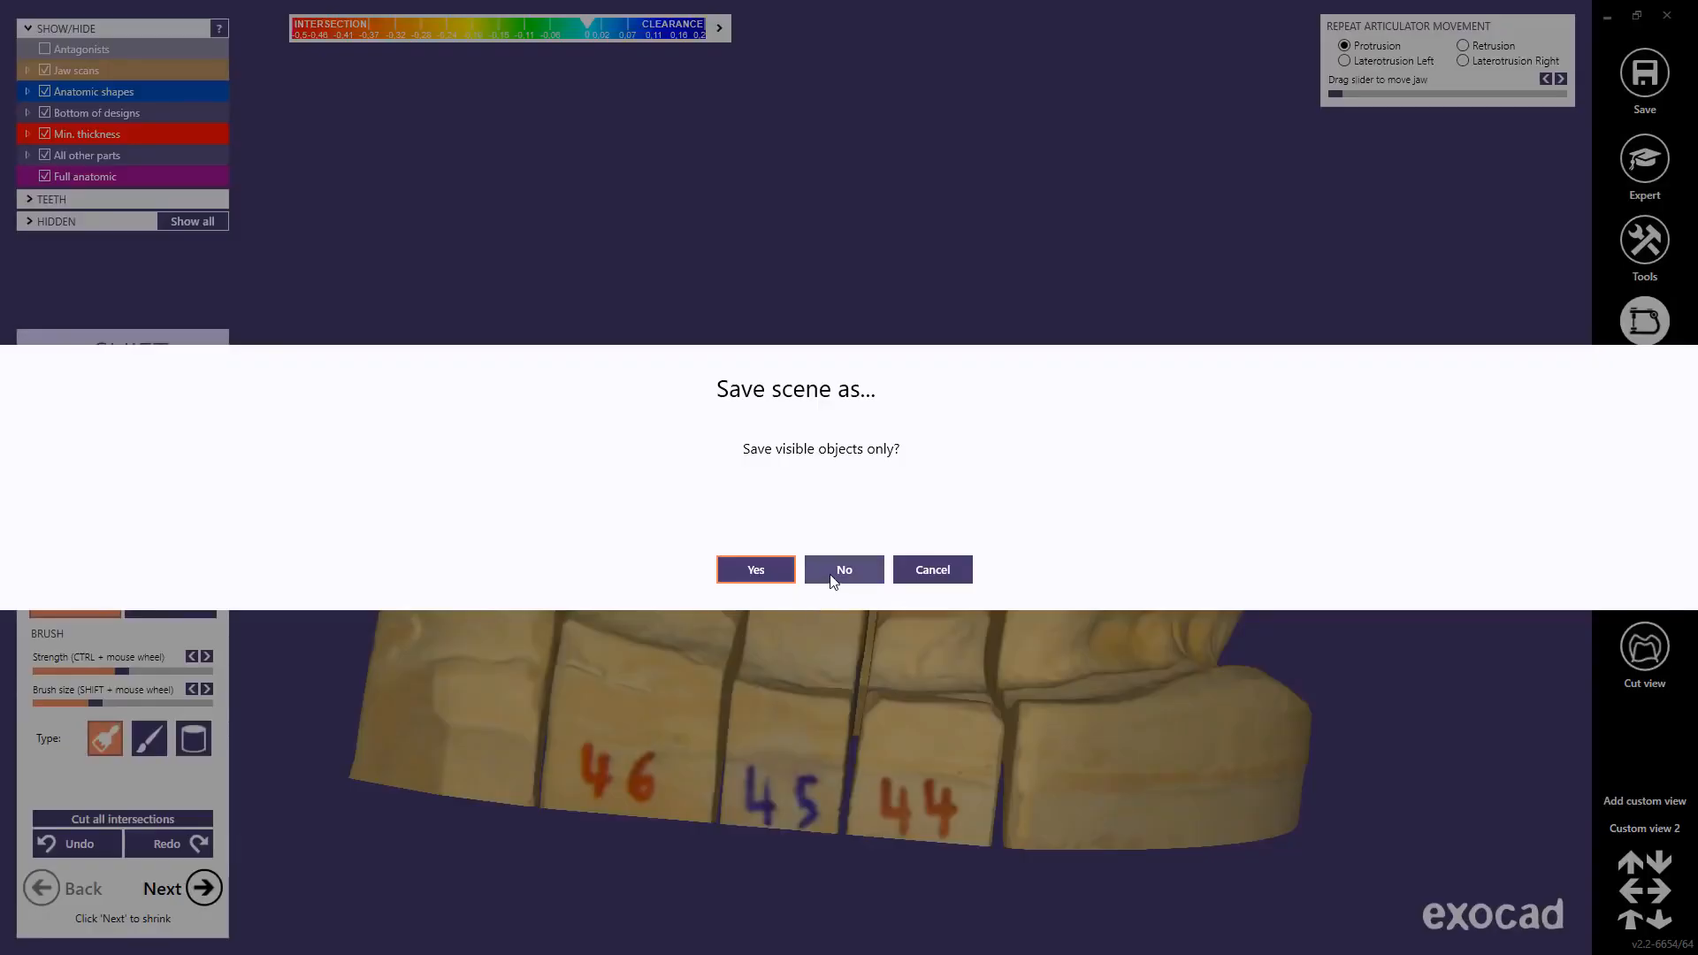
click(833, 577)
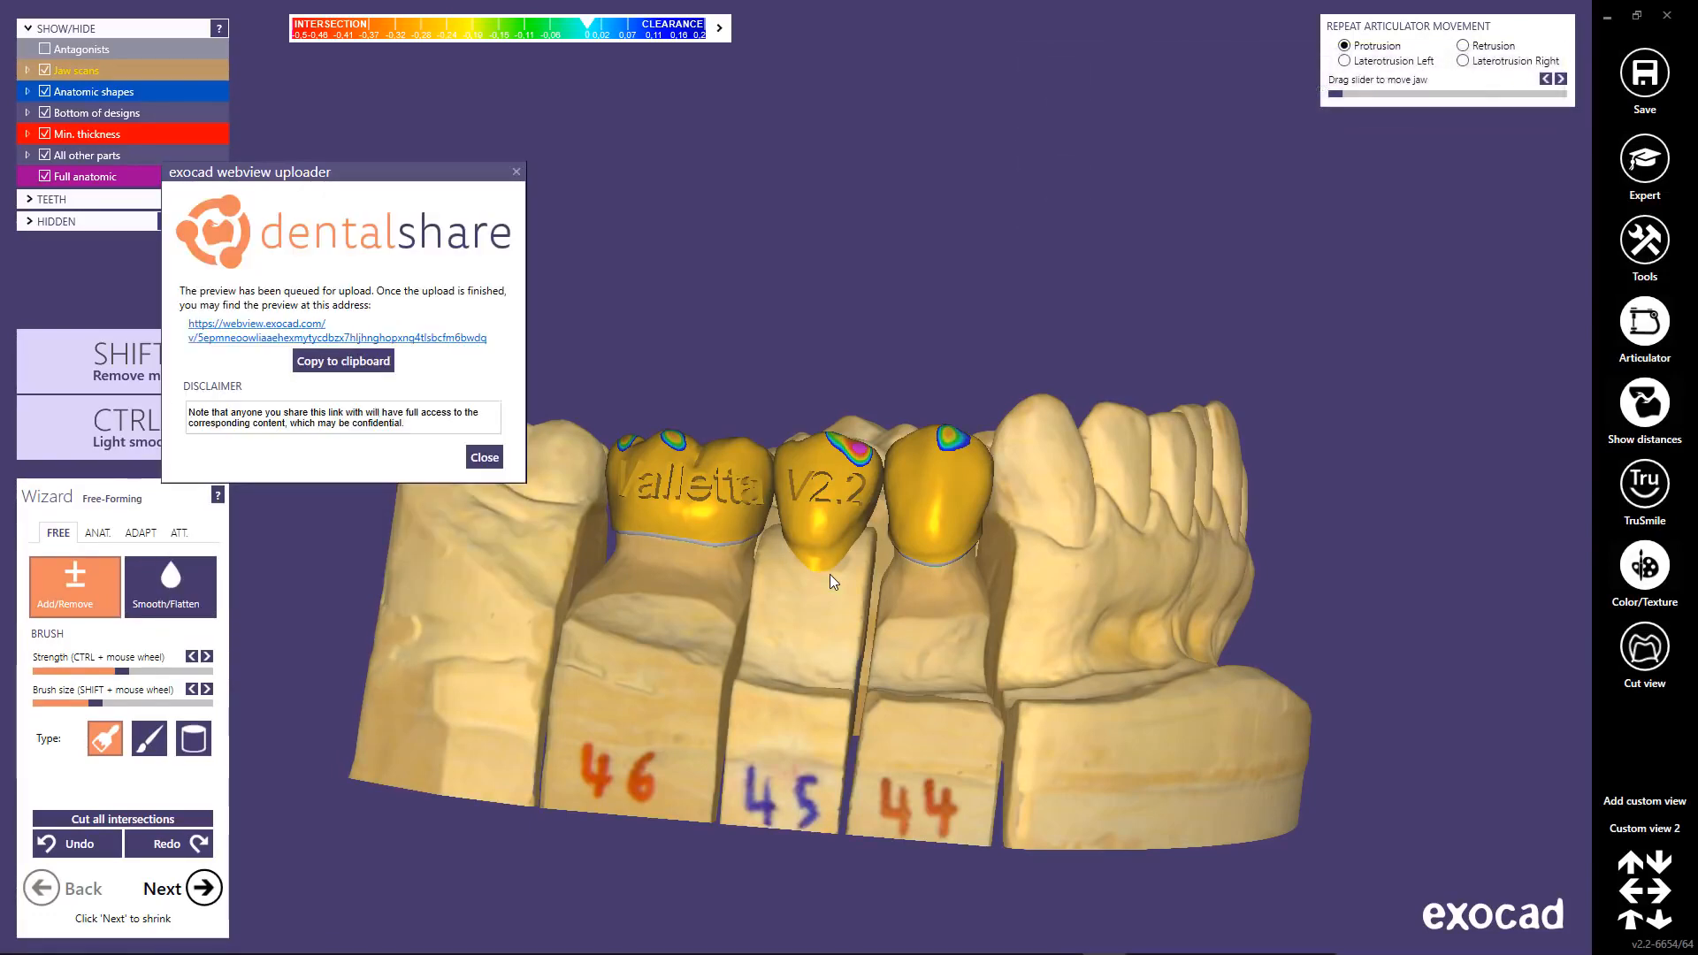
click(340, 364)
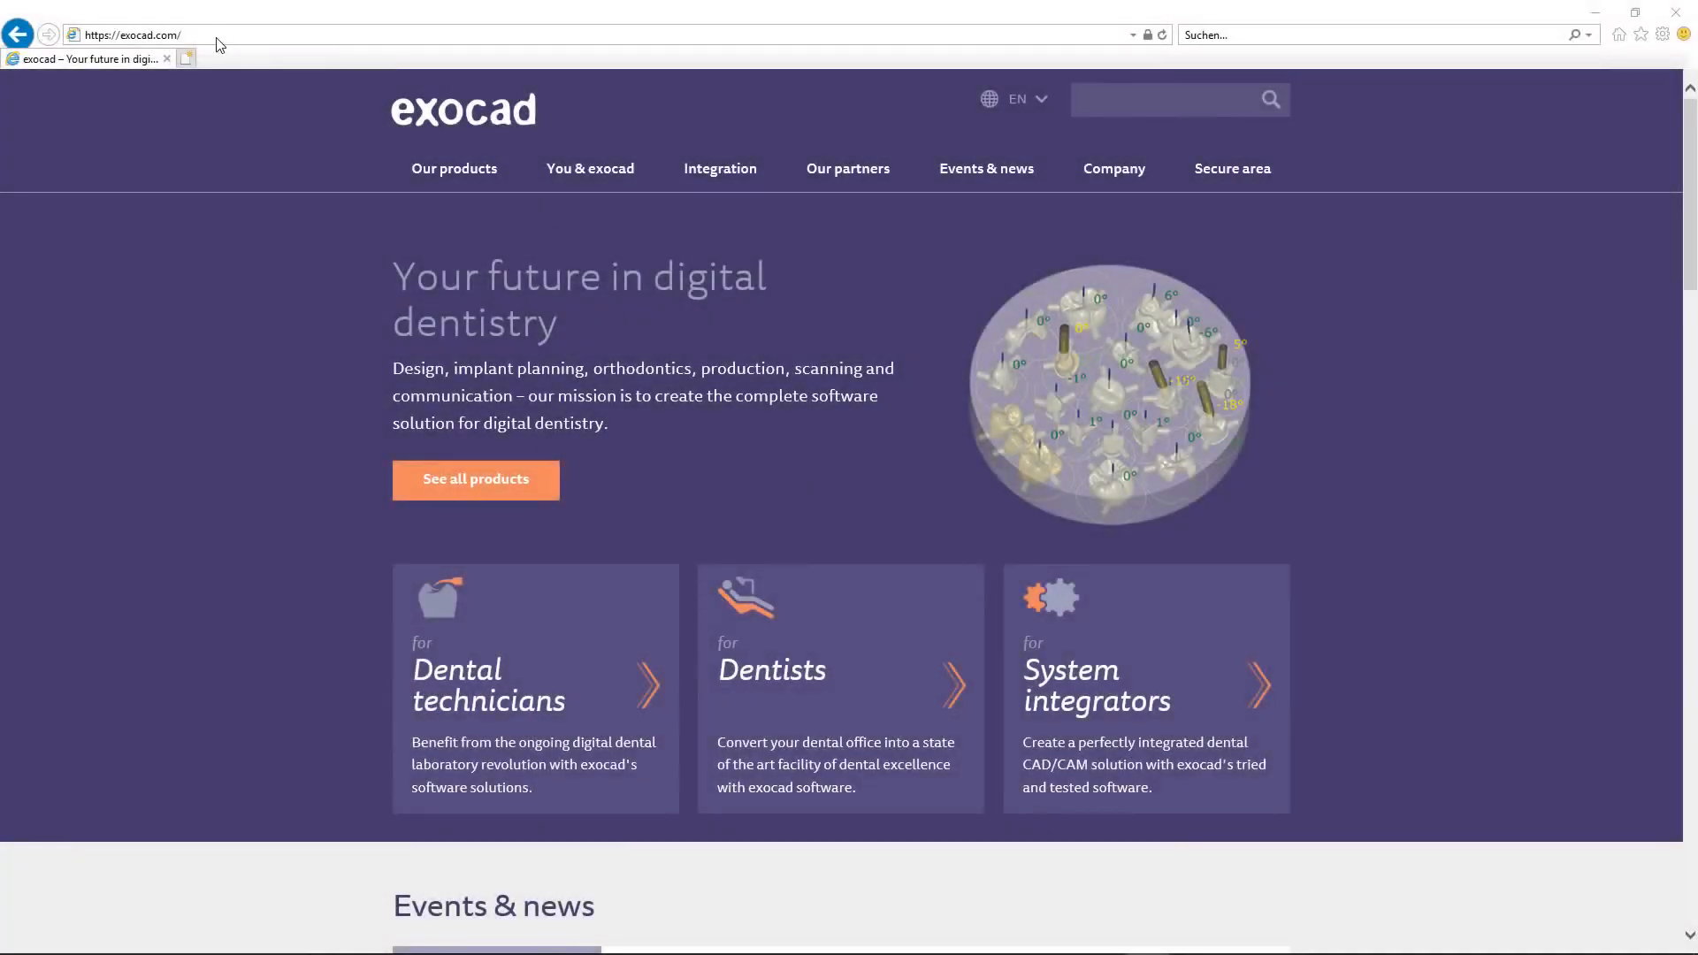
Step: Open the copied webview link in Internet Explorer and decrypt the scene with its password
click(211, 35)
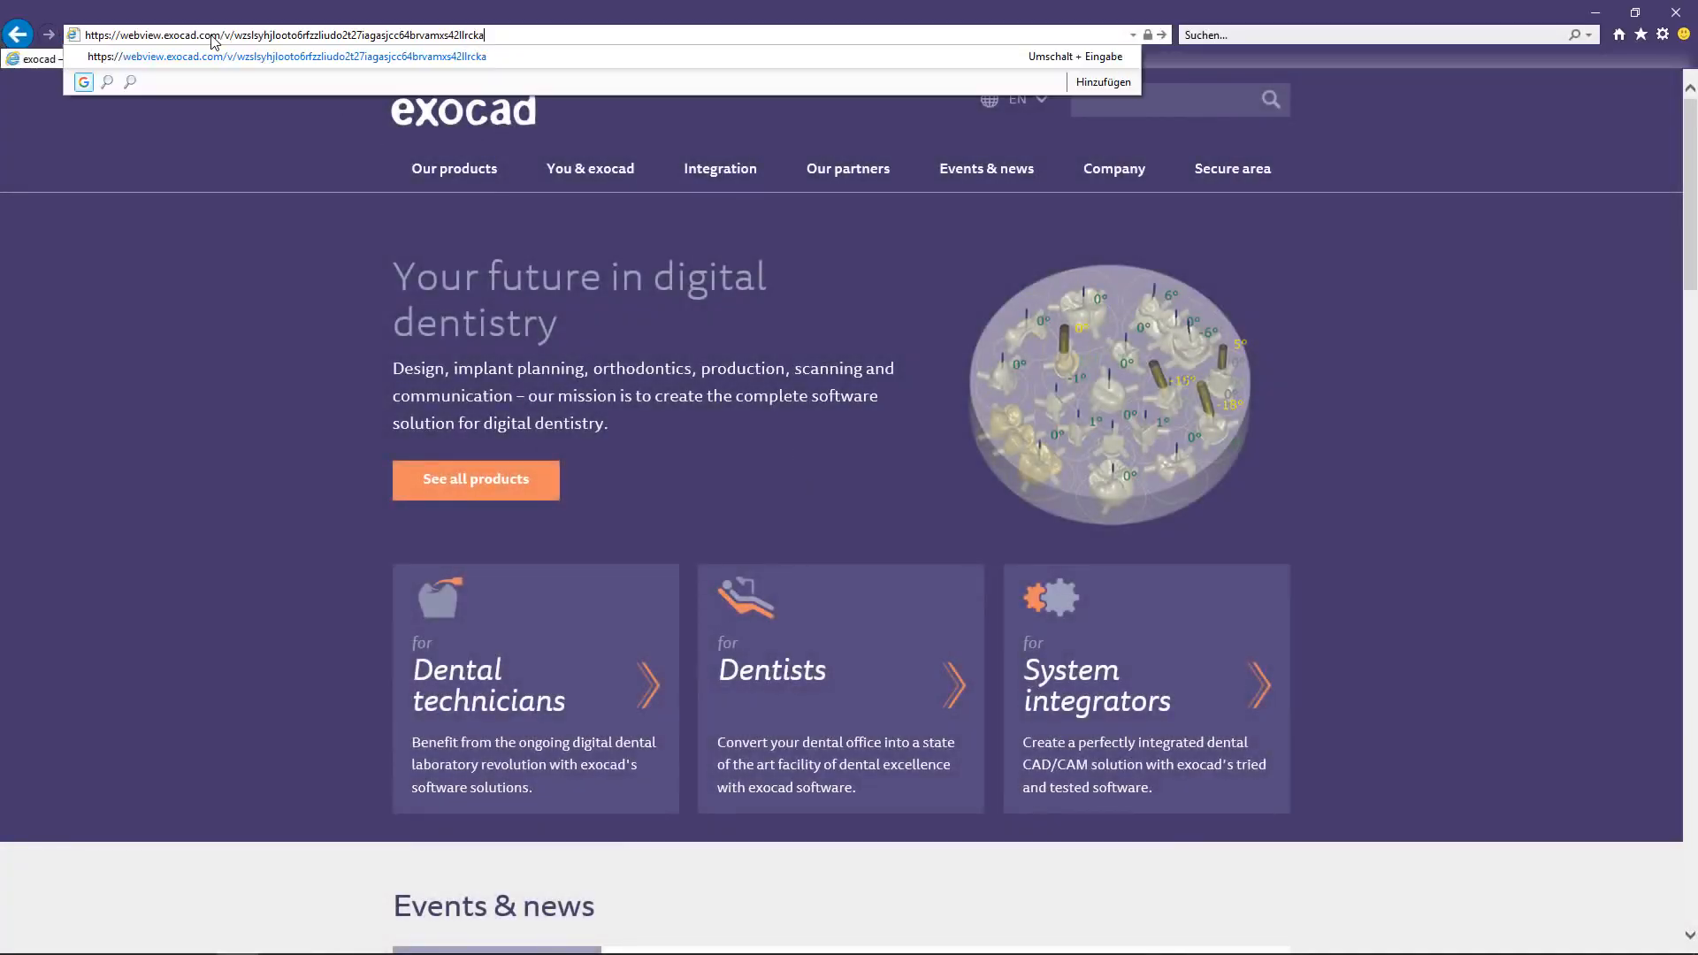
key(Return)
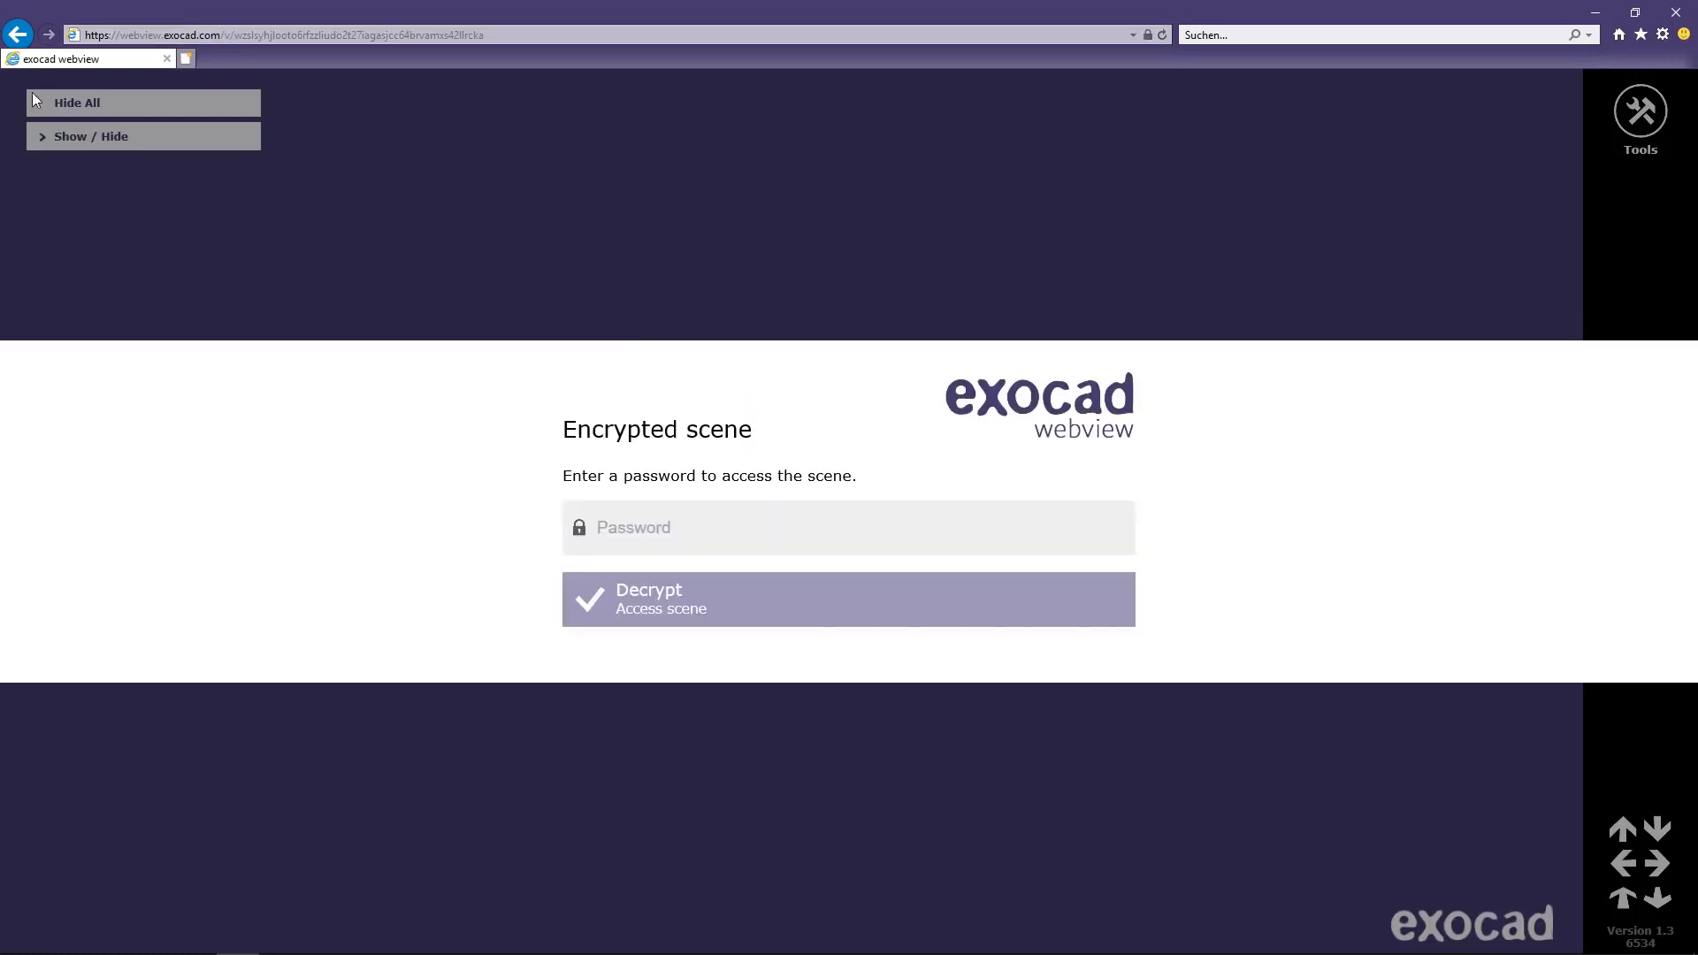
click(635, 523)
text(••)
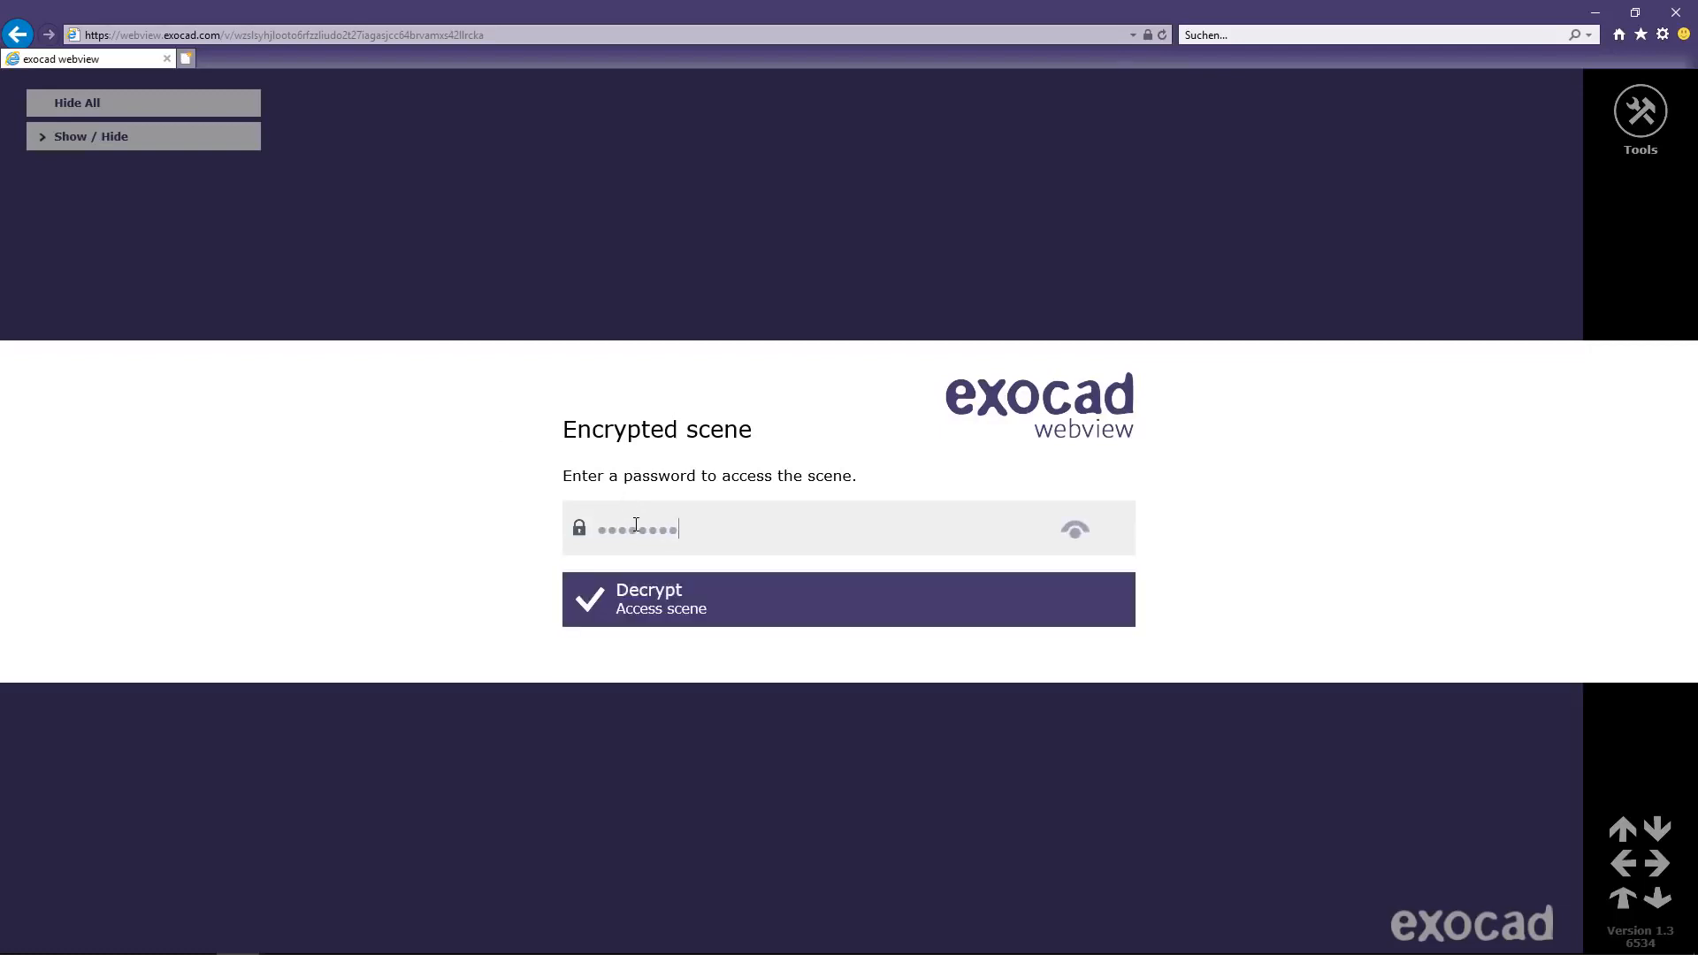
click(644, 608)
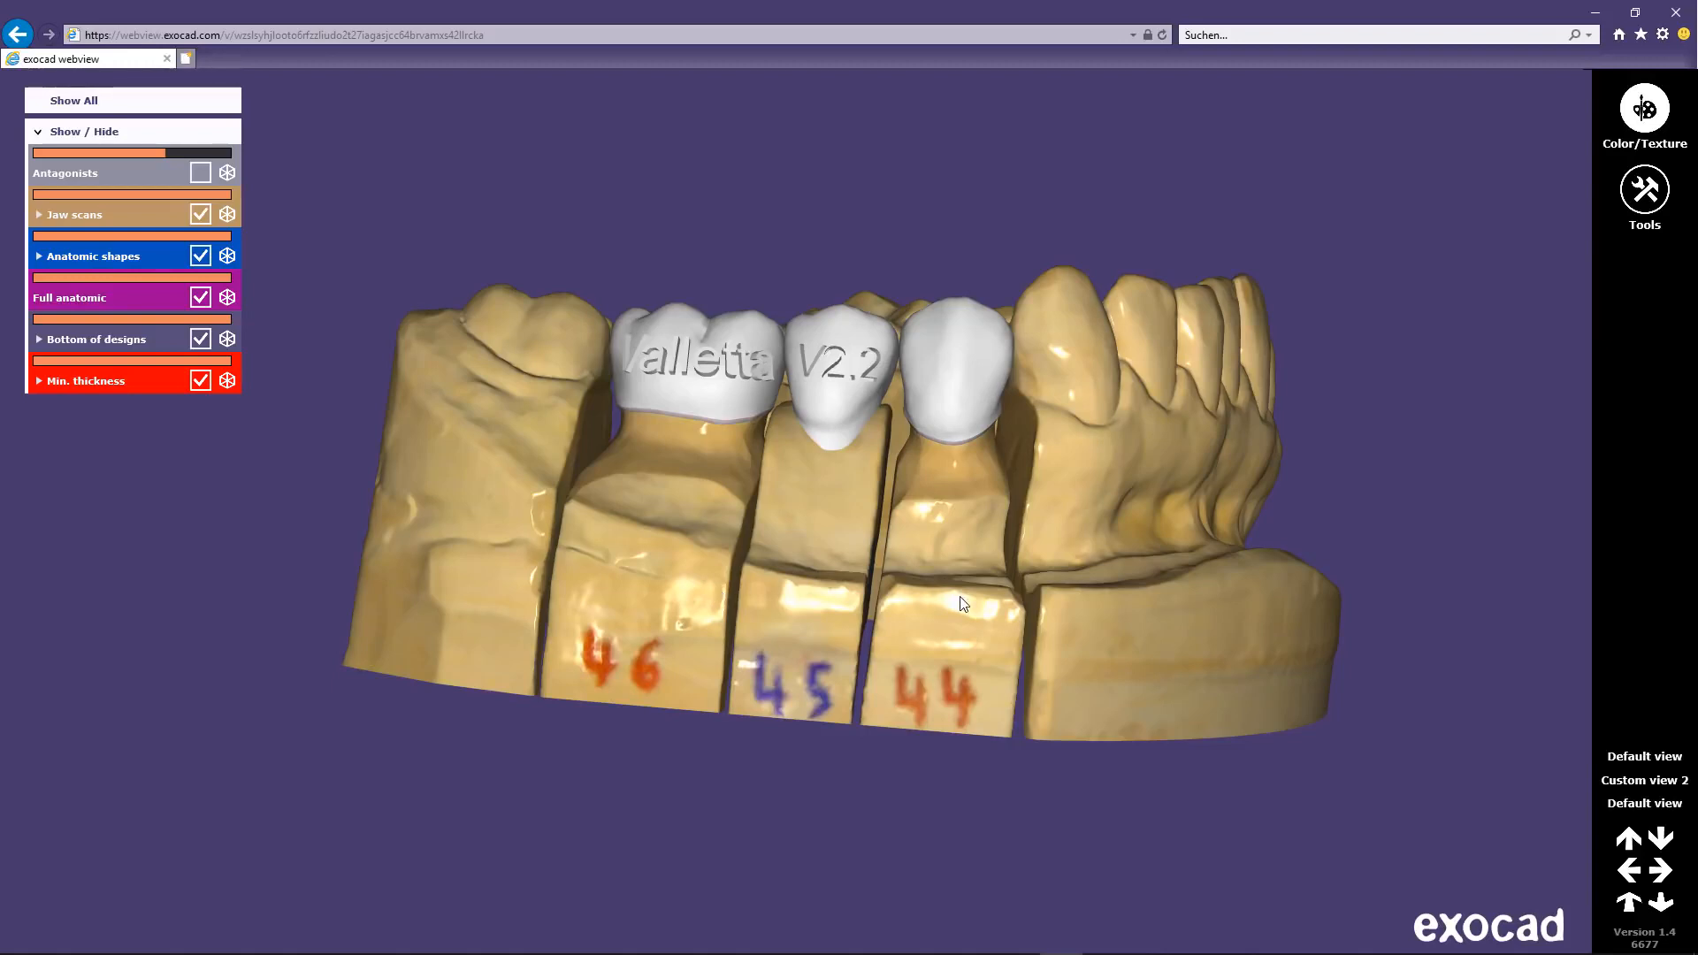
drag(964, 604, 962, 541)
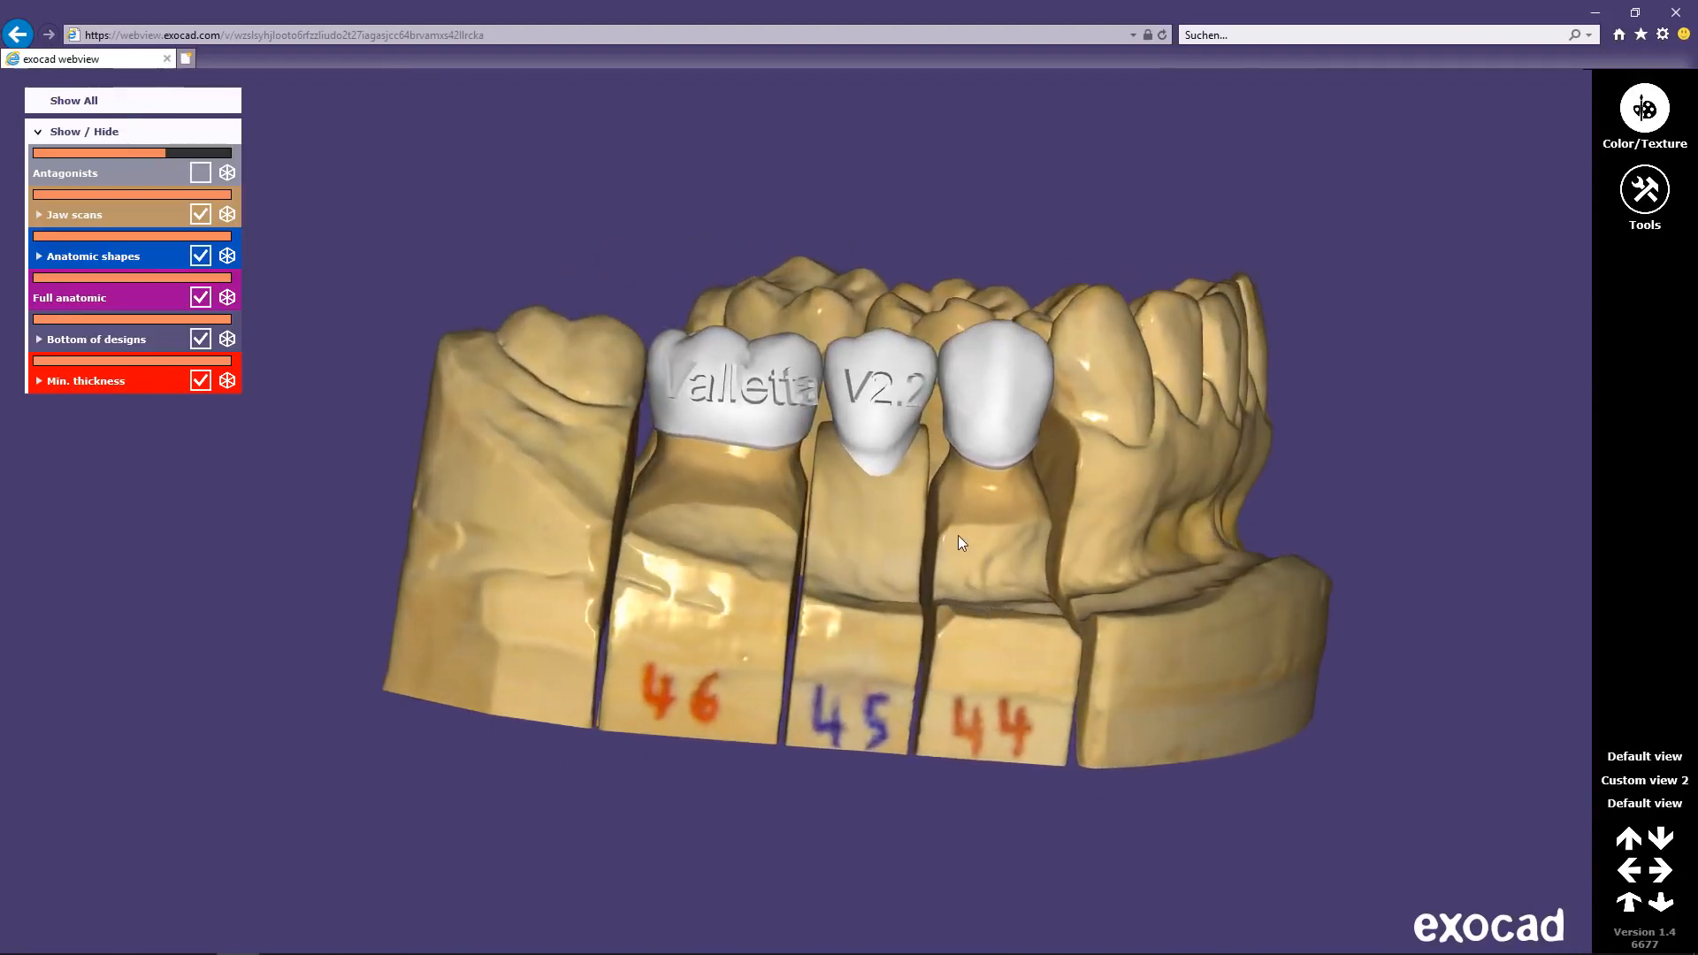
scroll(959, 542, up, 3)
scroll(958, 541, down, 6)
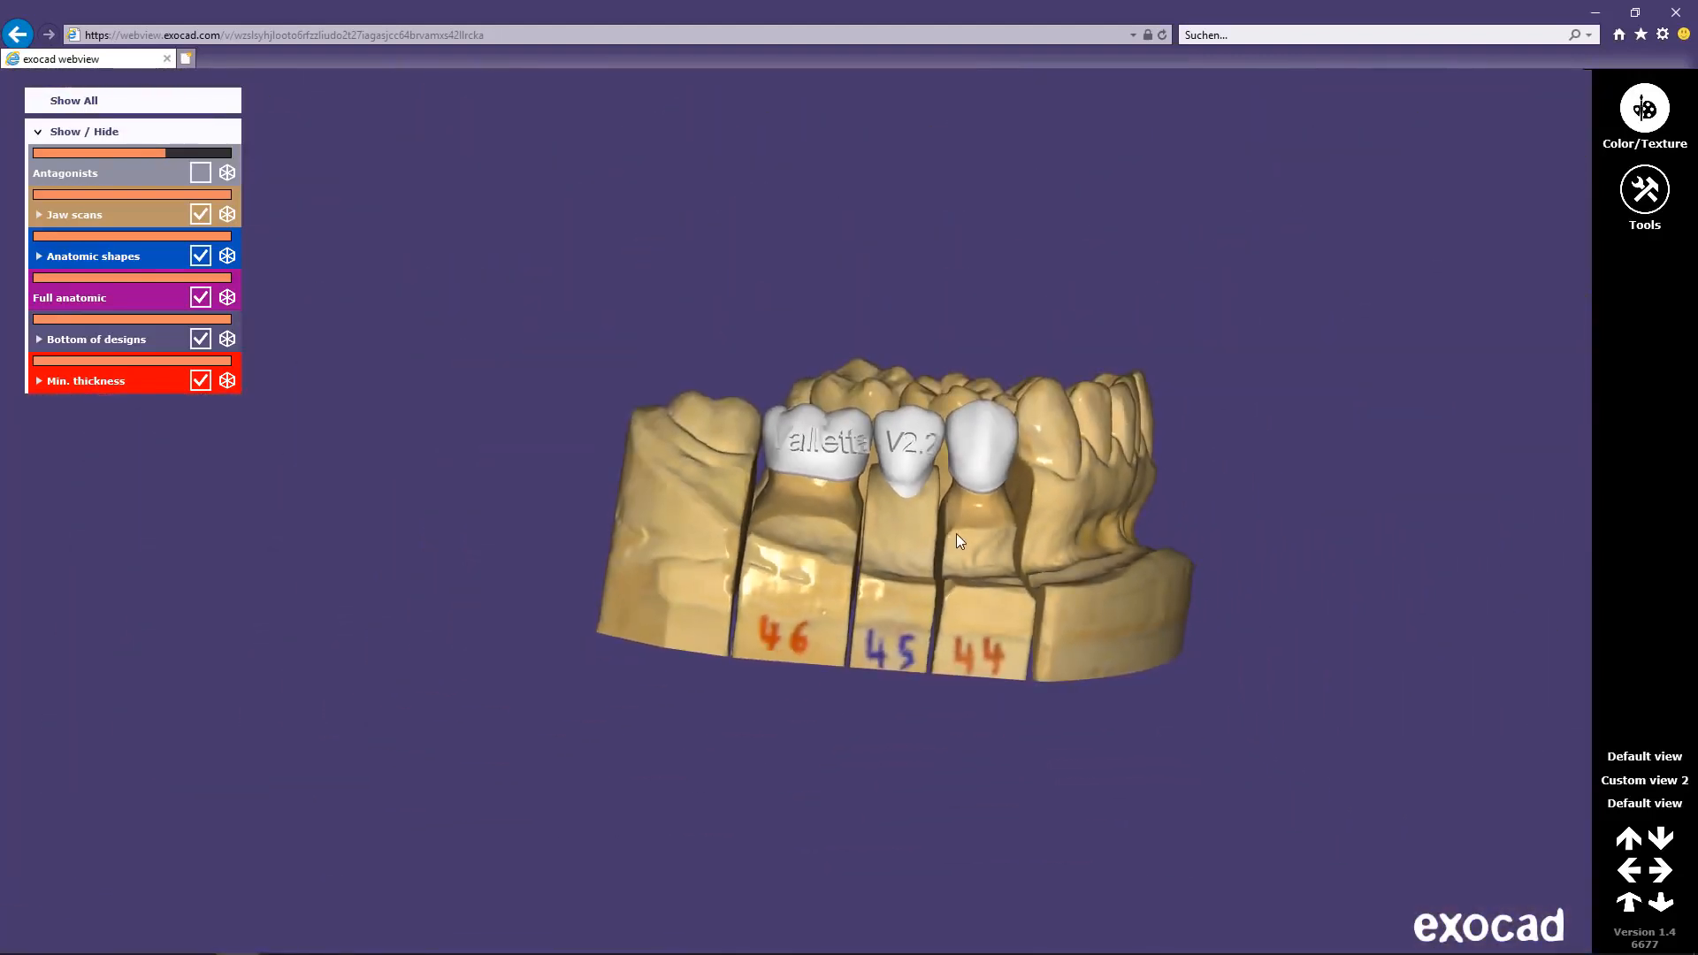
click(200, 172)
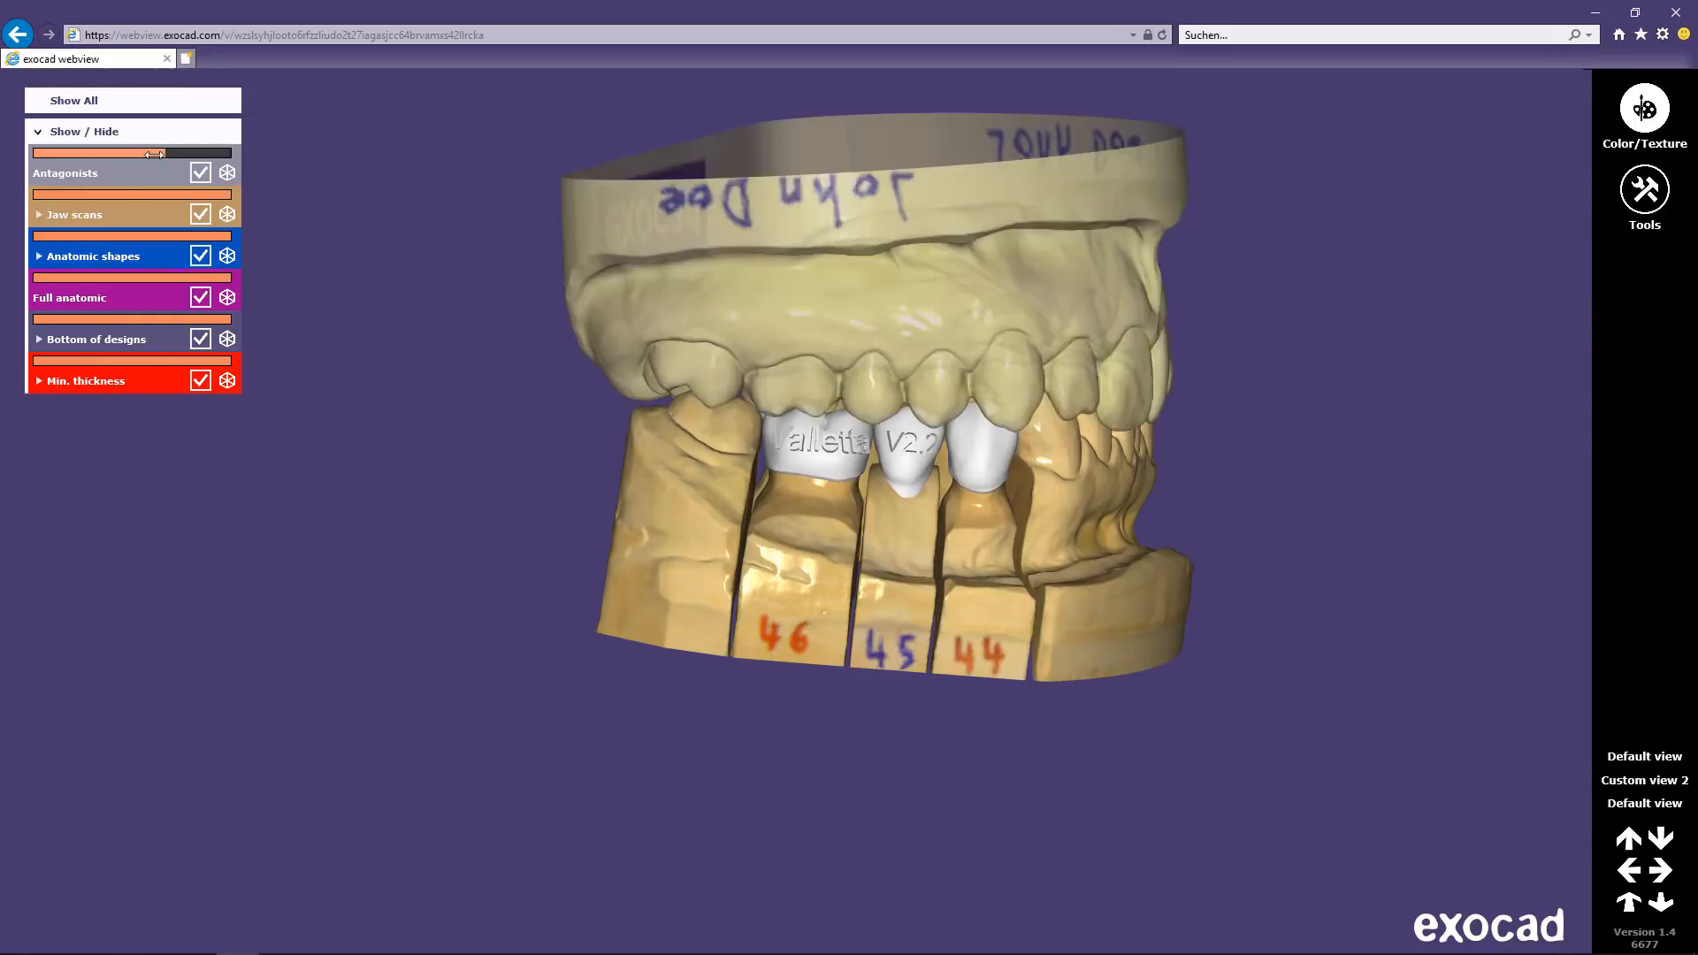
drag(155, 155, 227, 193)
click(202, 173)
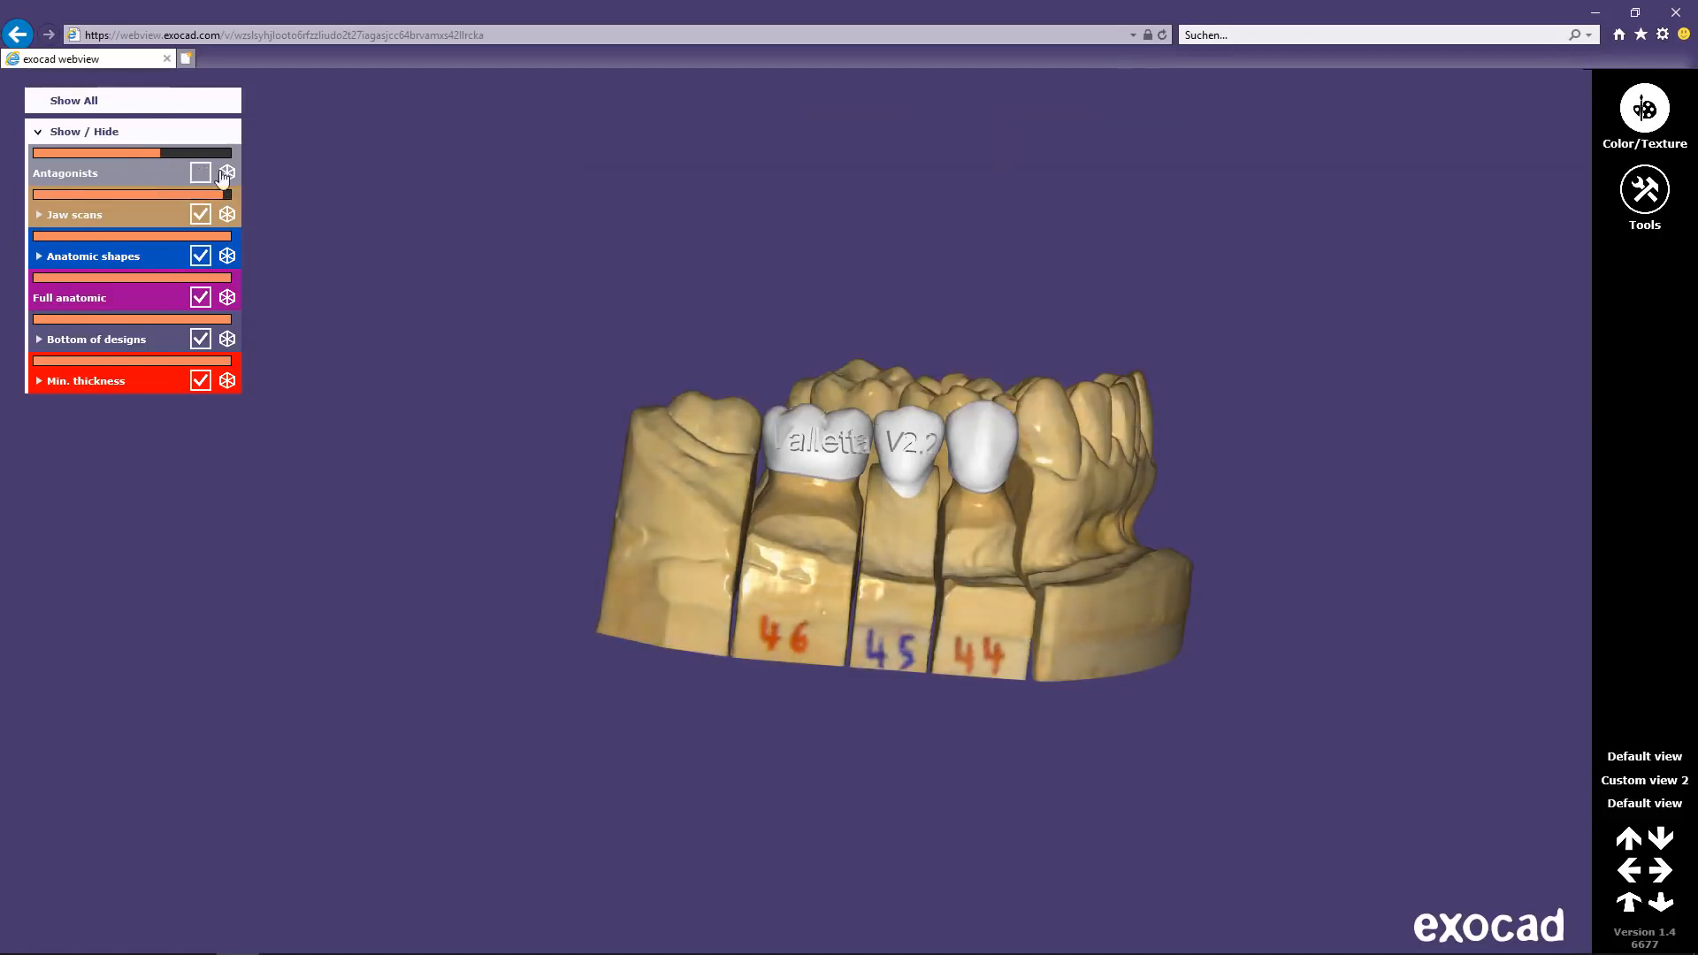
scroll(928, 410, up, 10)
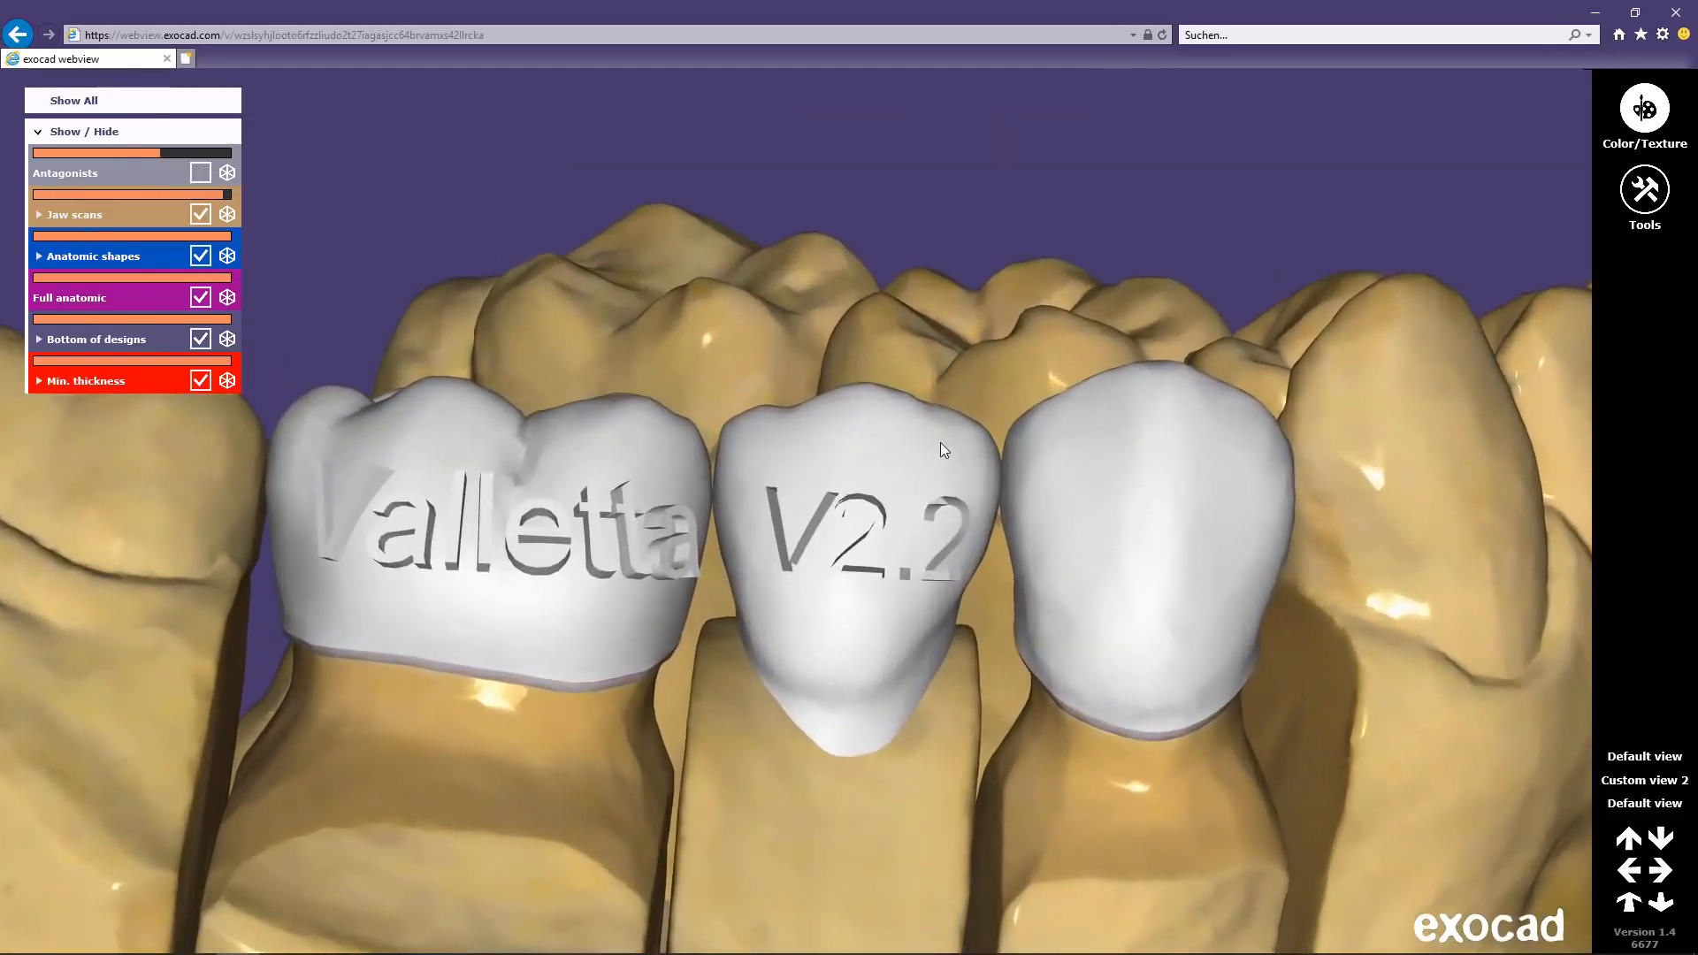
click(228, 176)
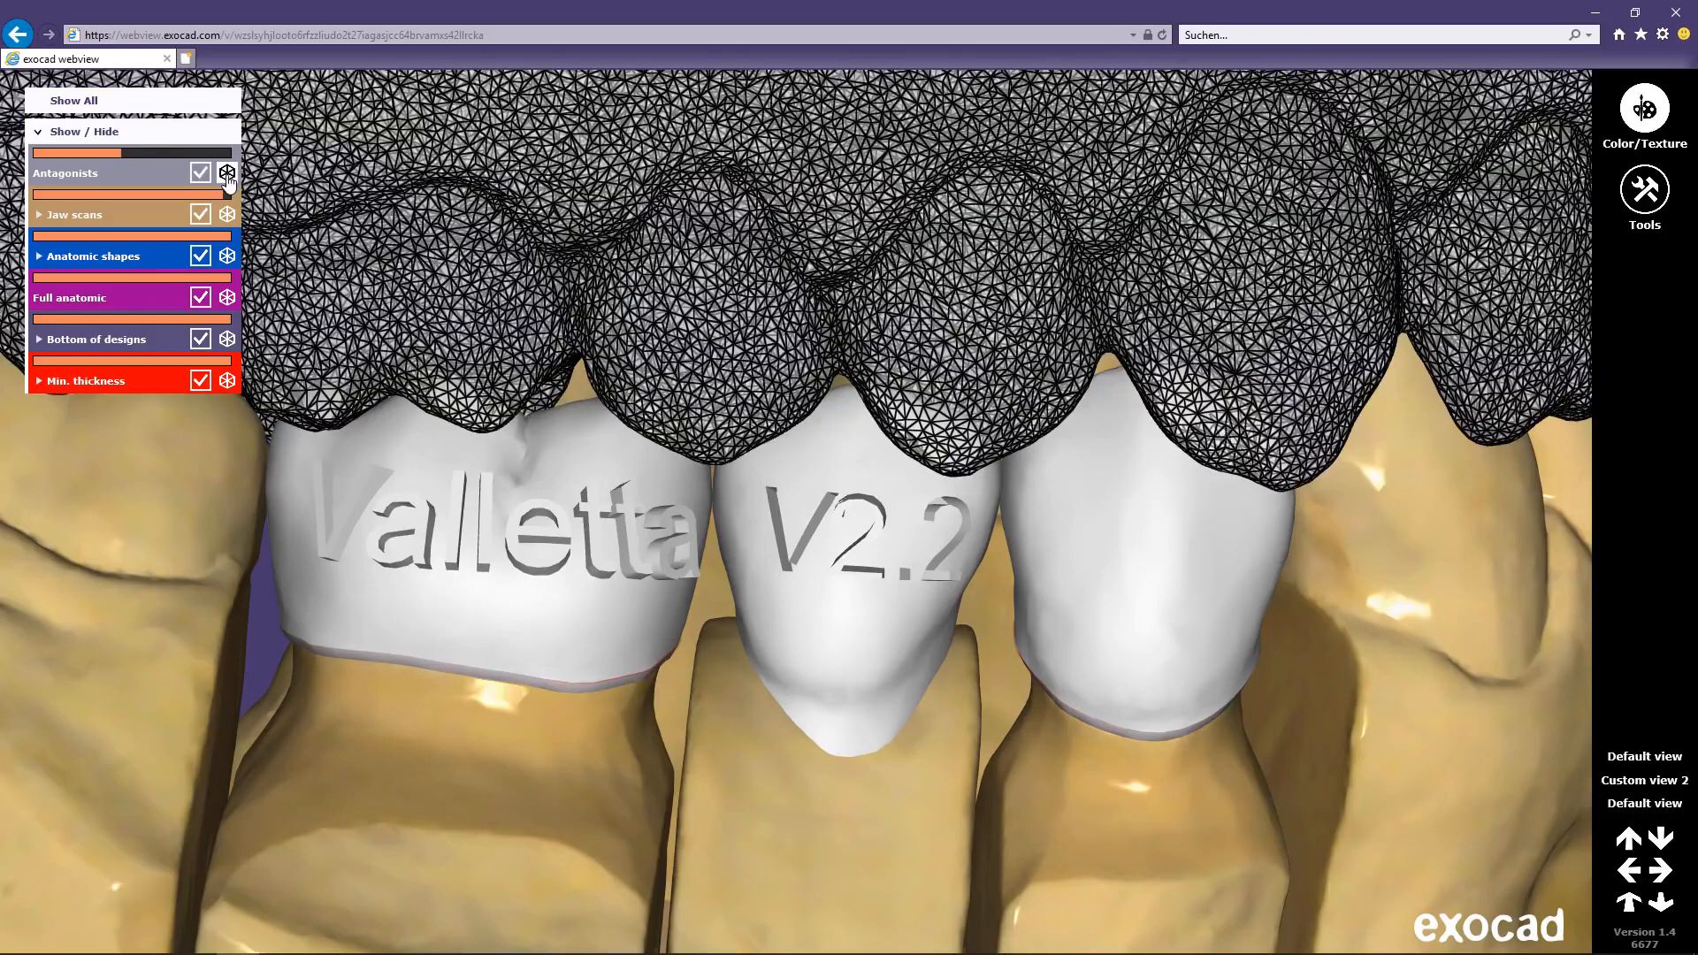
click(229, 219)
click(229, 219)
click(228, 173)
scroll(842, 545, down, 10)
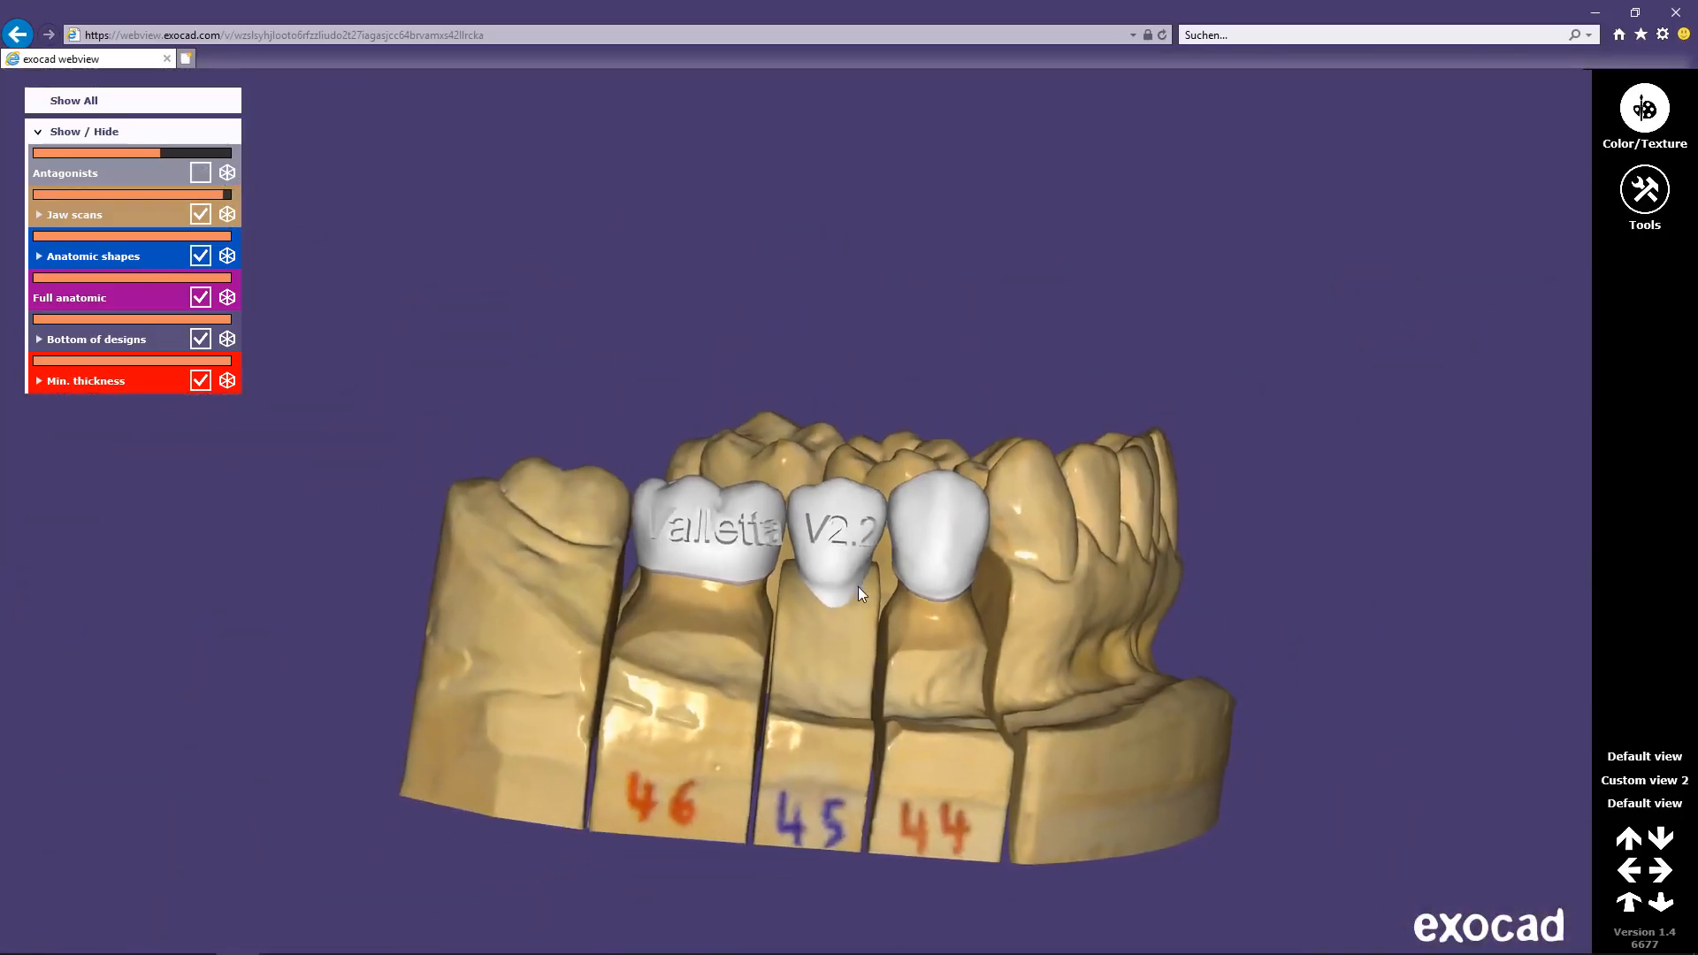
middle_drag(880, 558, 891, 515)
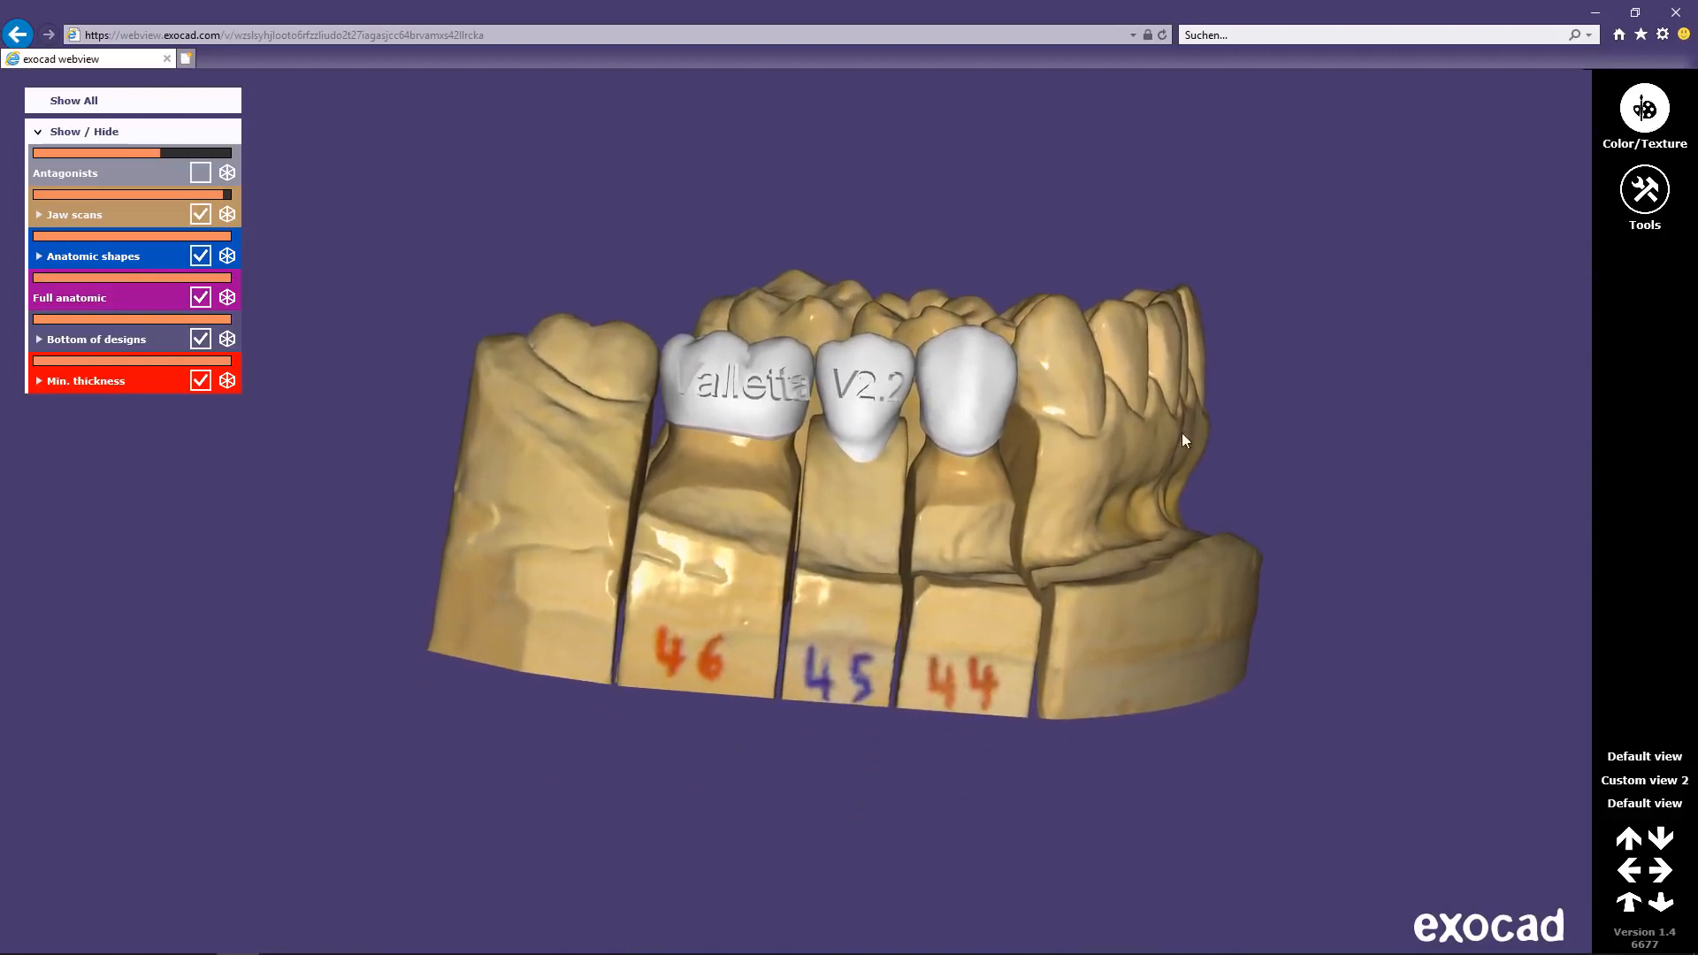
click(1644, 189)
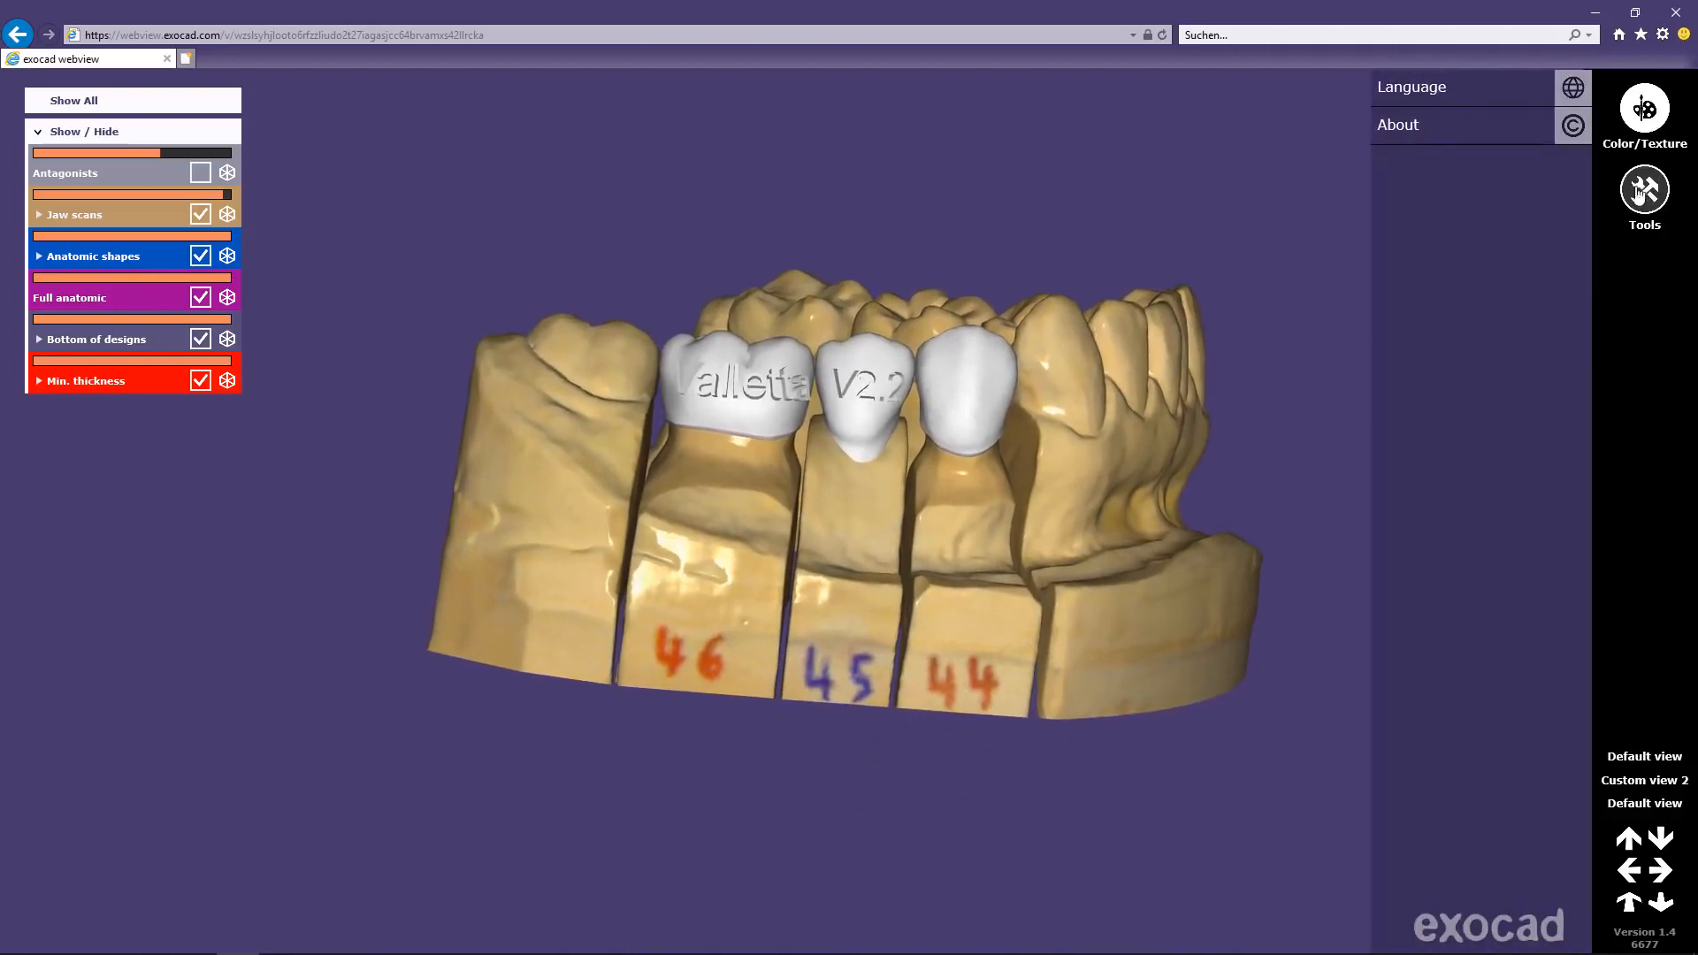
click(1425, 97)
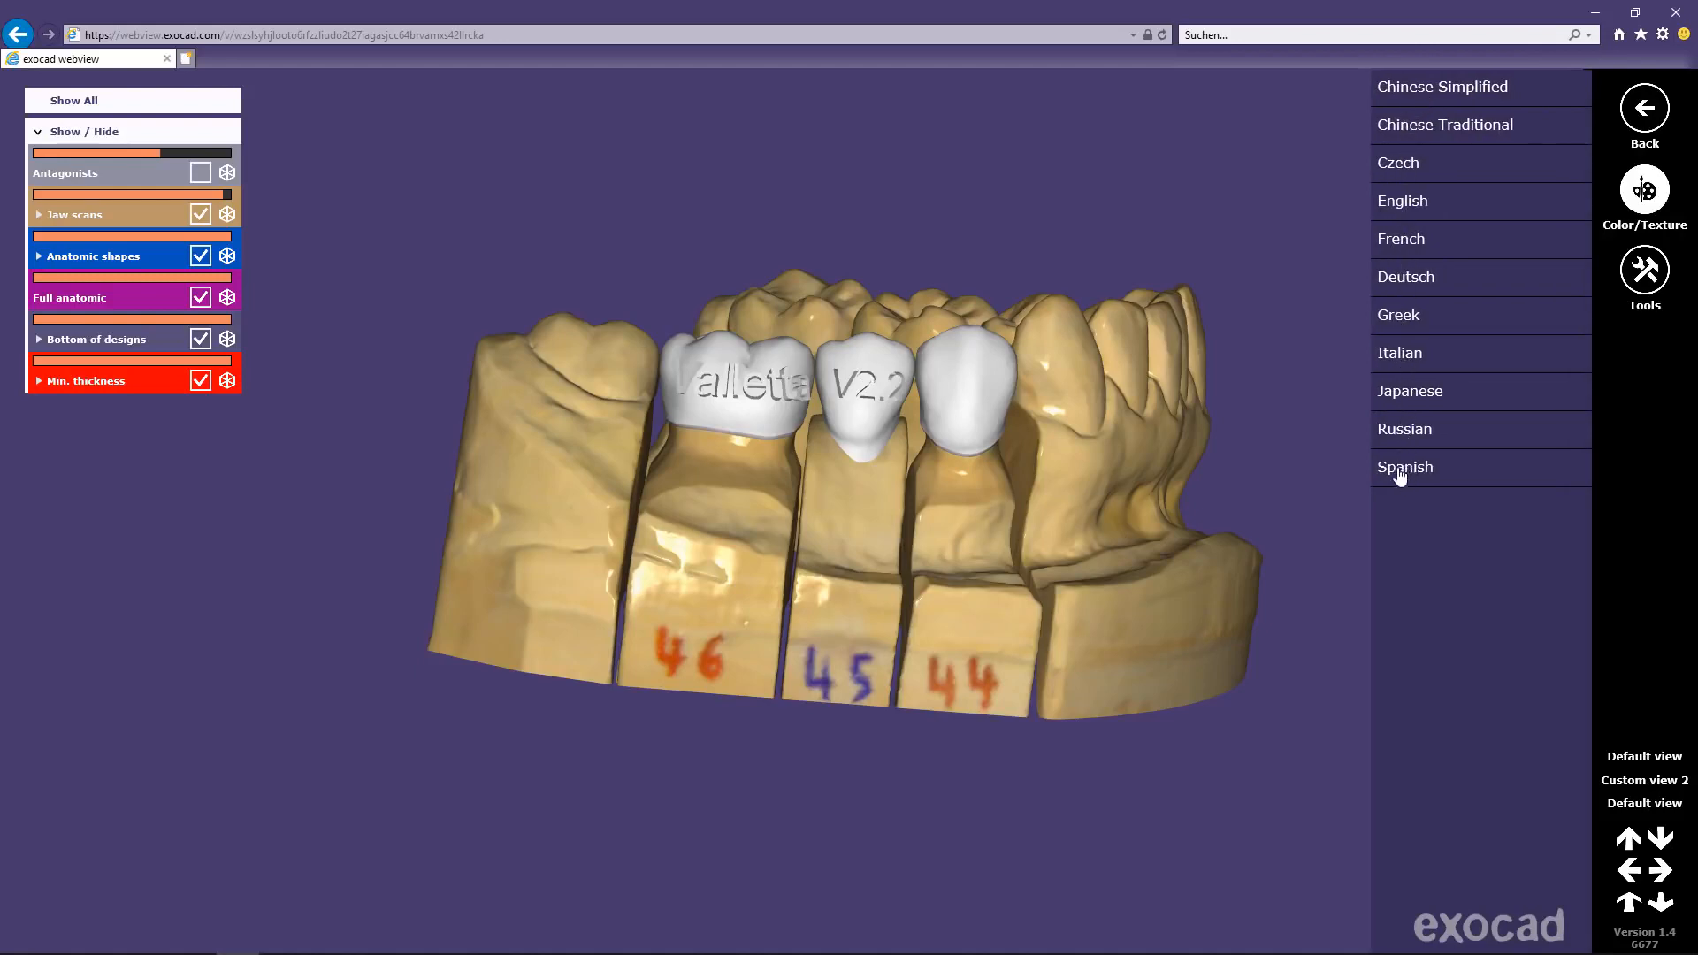
click(1340, 425)
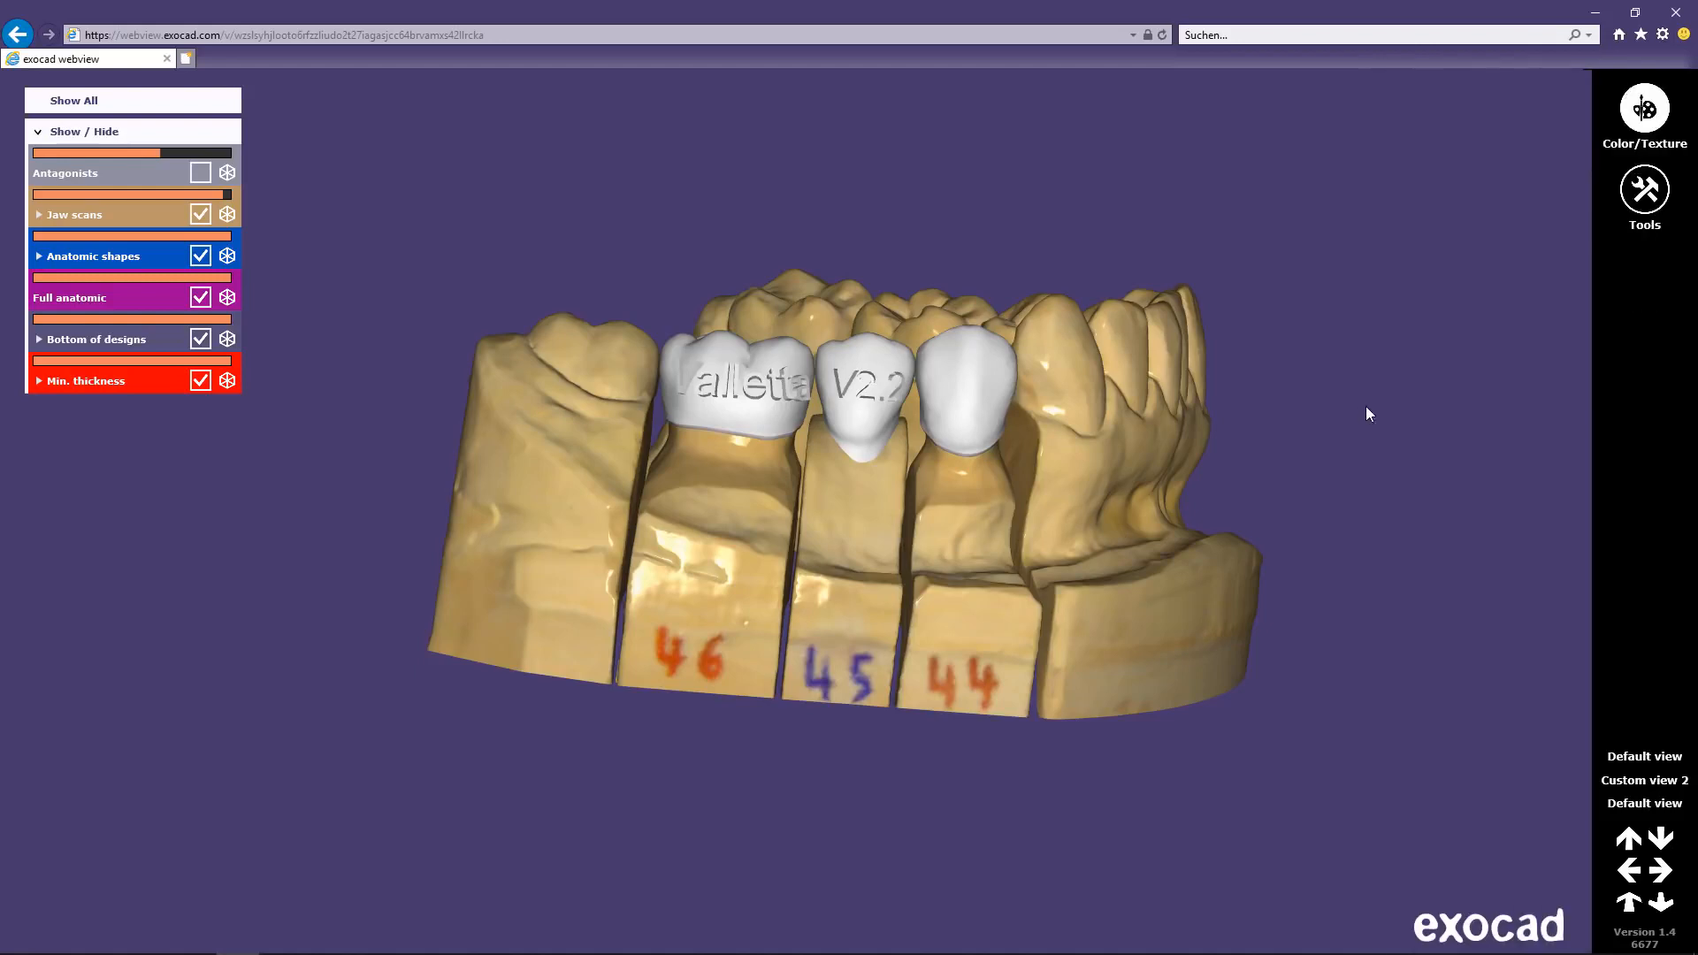
click(1646, 111)
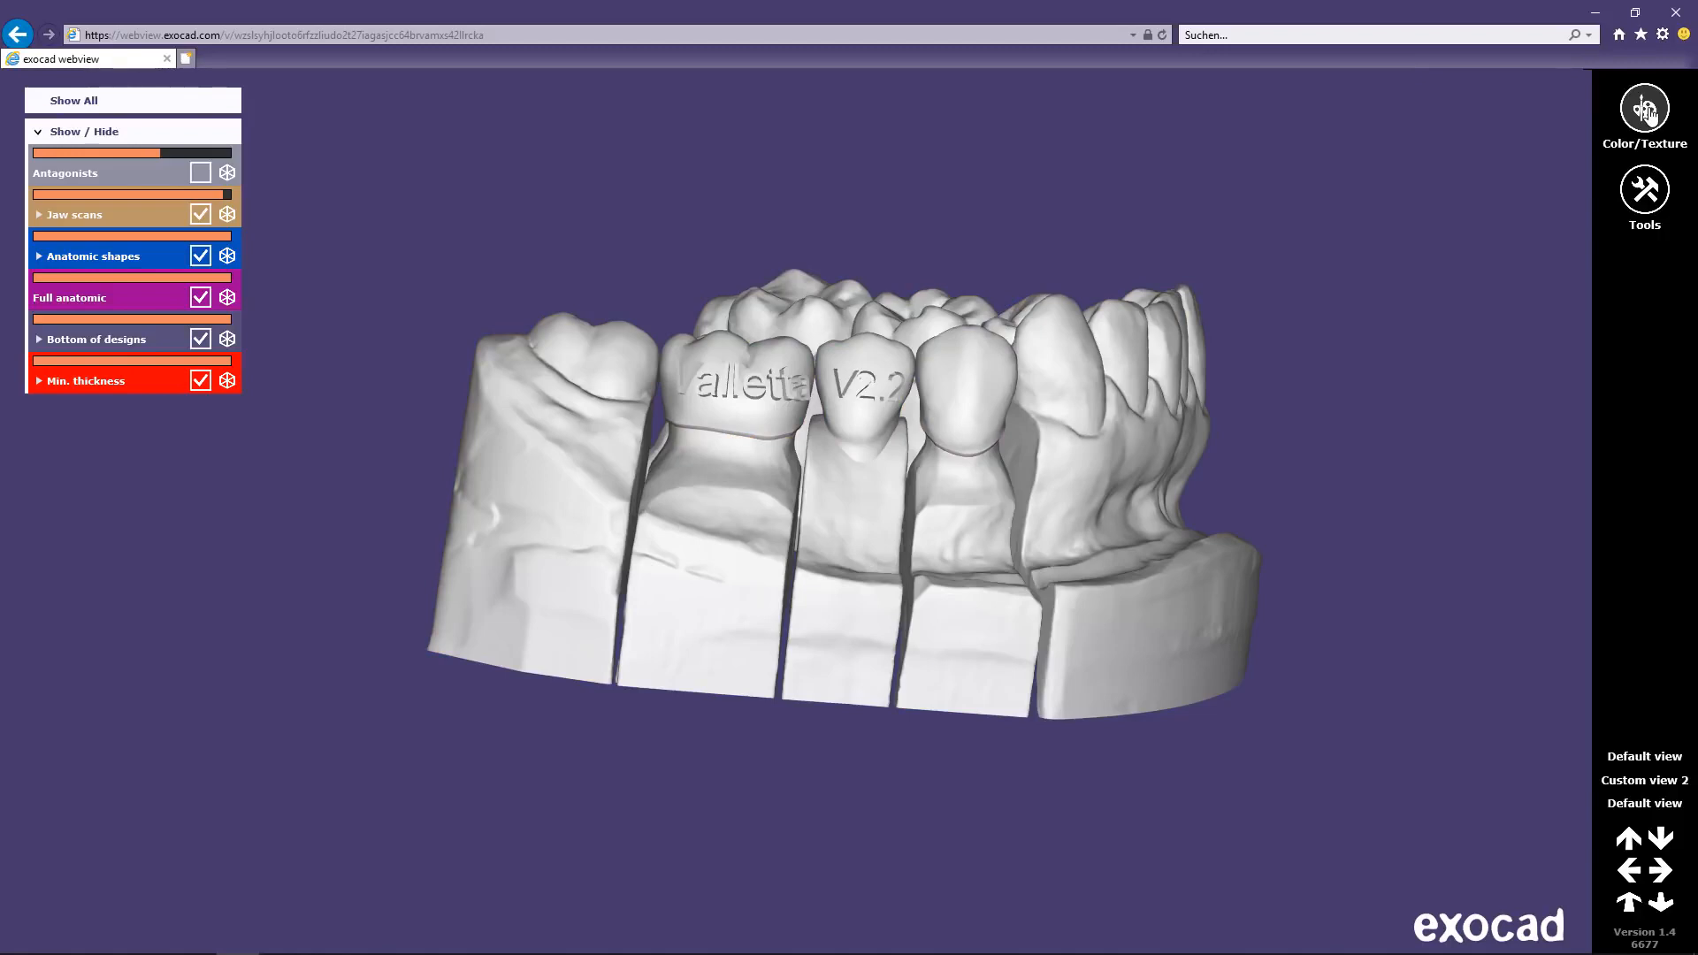
click(1645, 111)
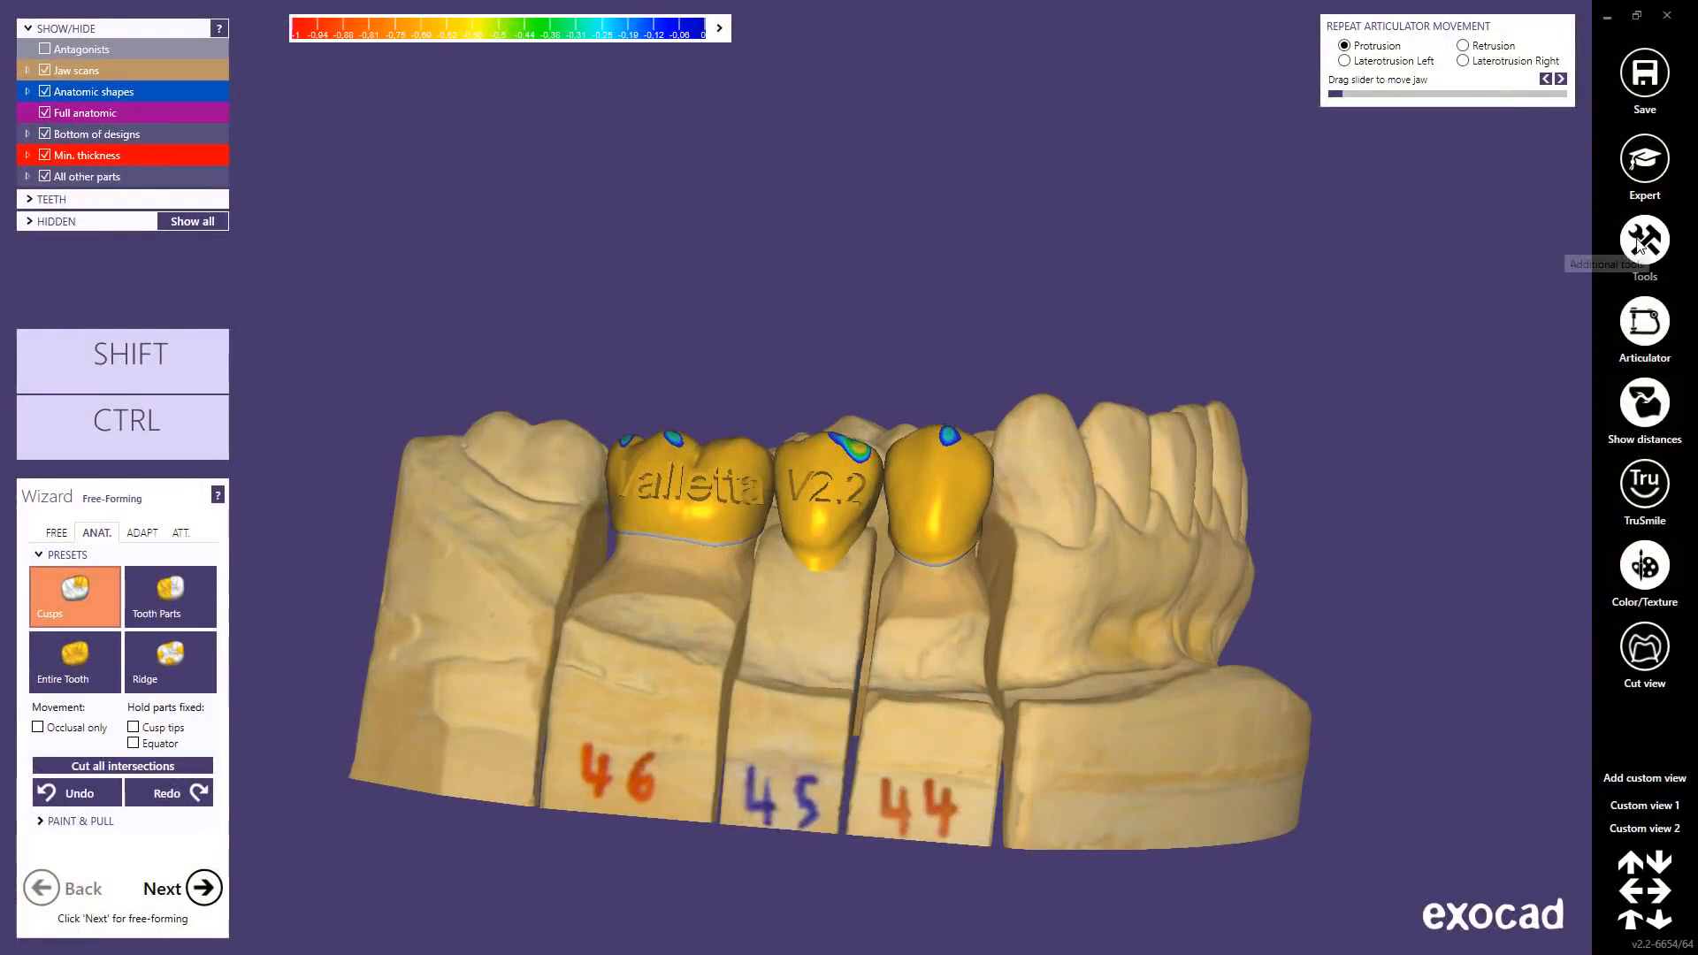
Step: Export the scene as 2017-06-28_00001-031.html in the CAD-Data folder, including hidden objects
click(1641, 247)
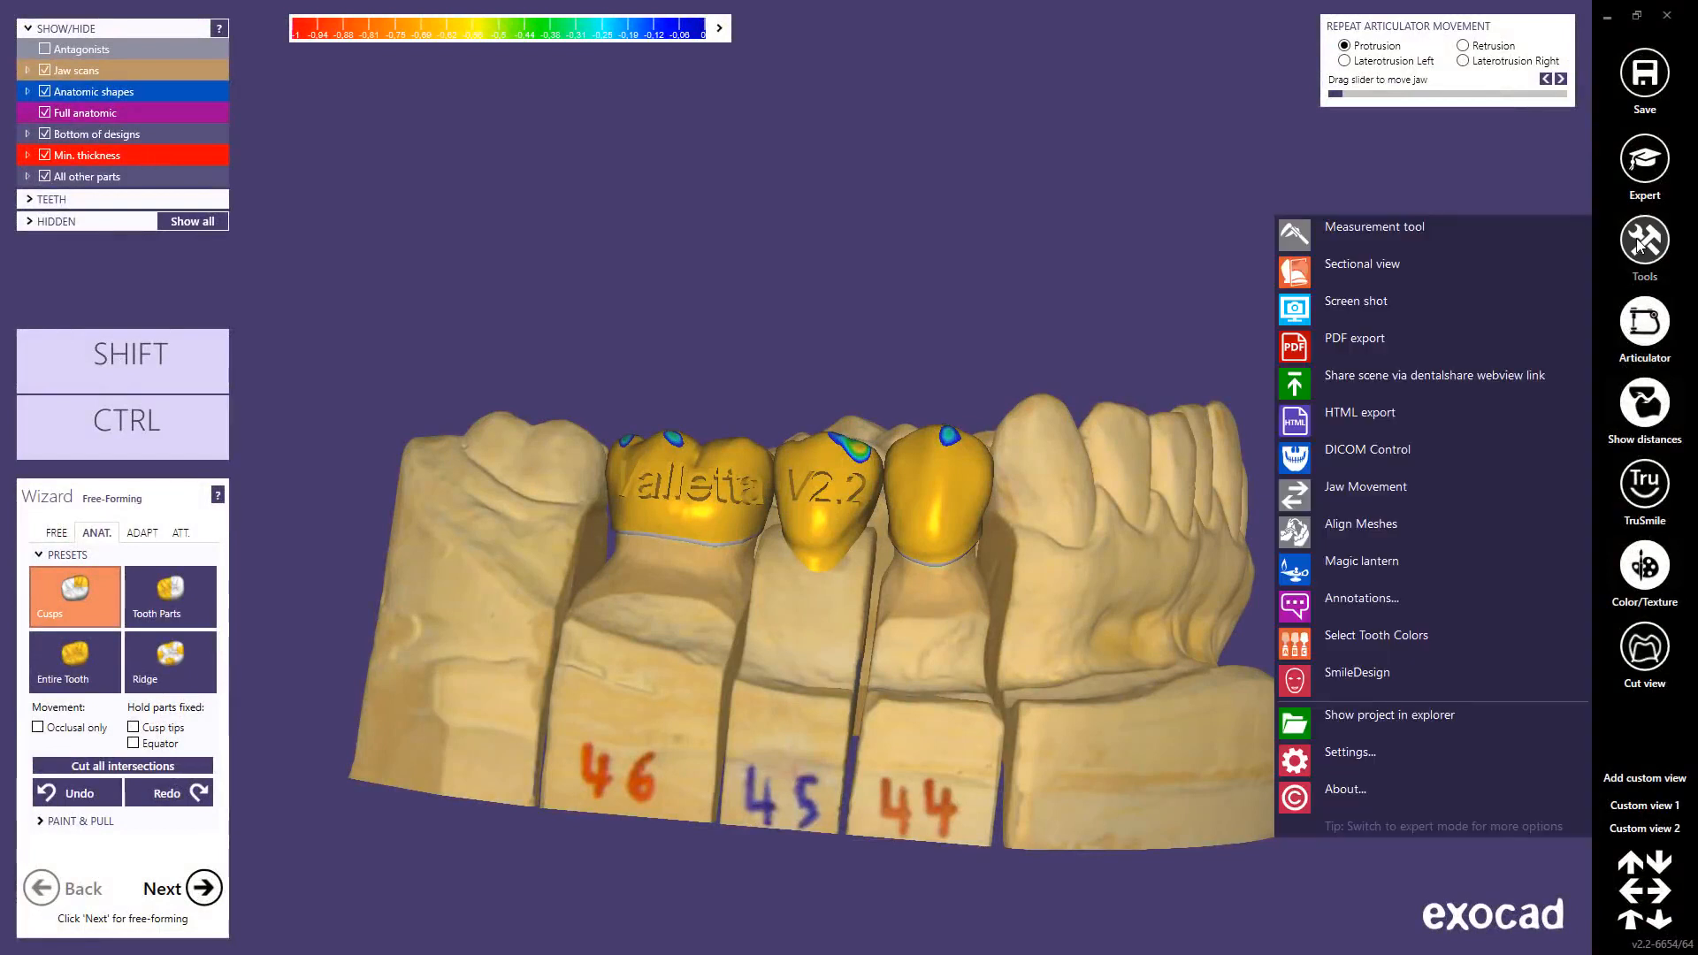
click(1358, 414)
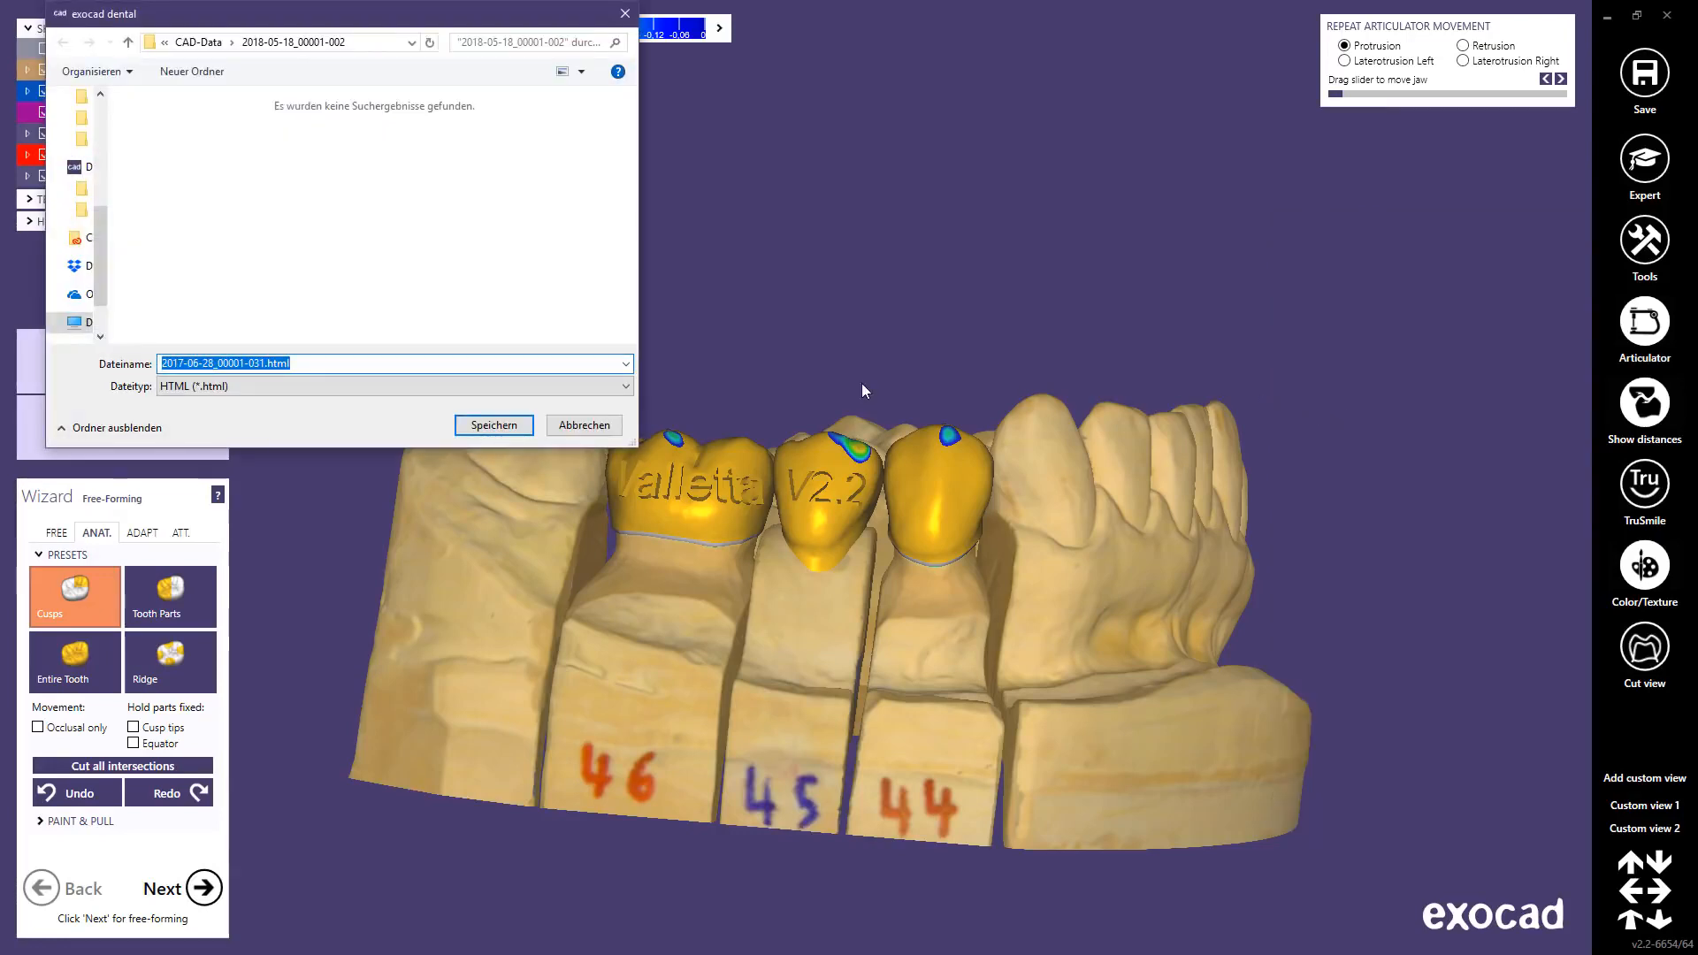
click(493, 426)
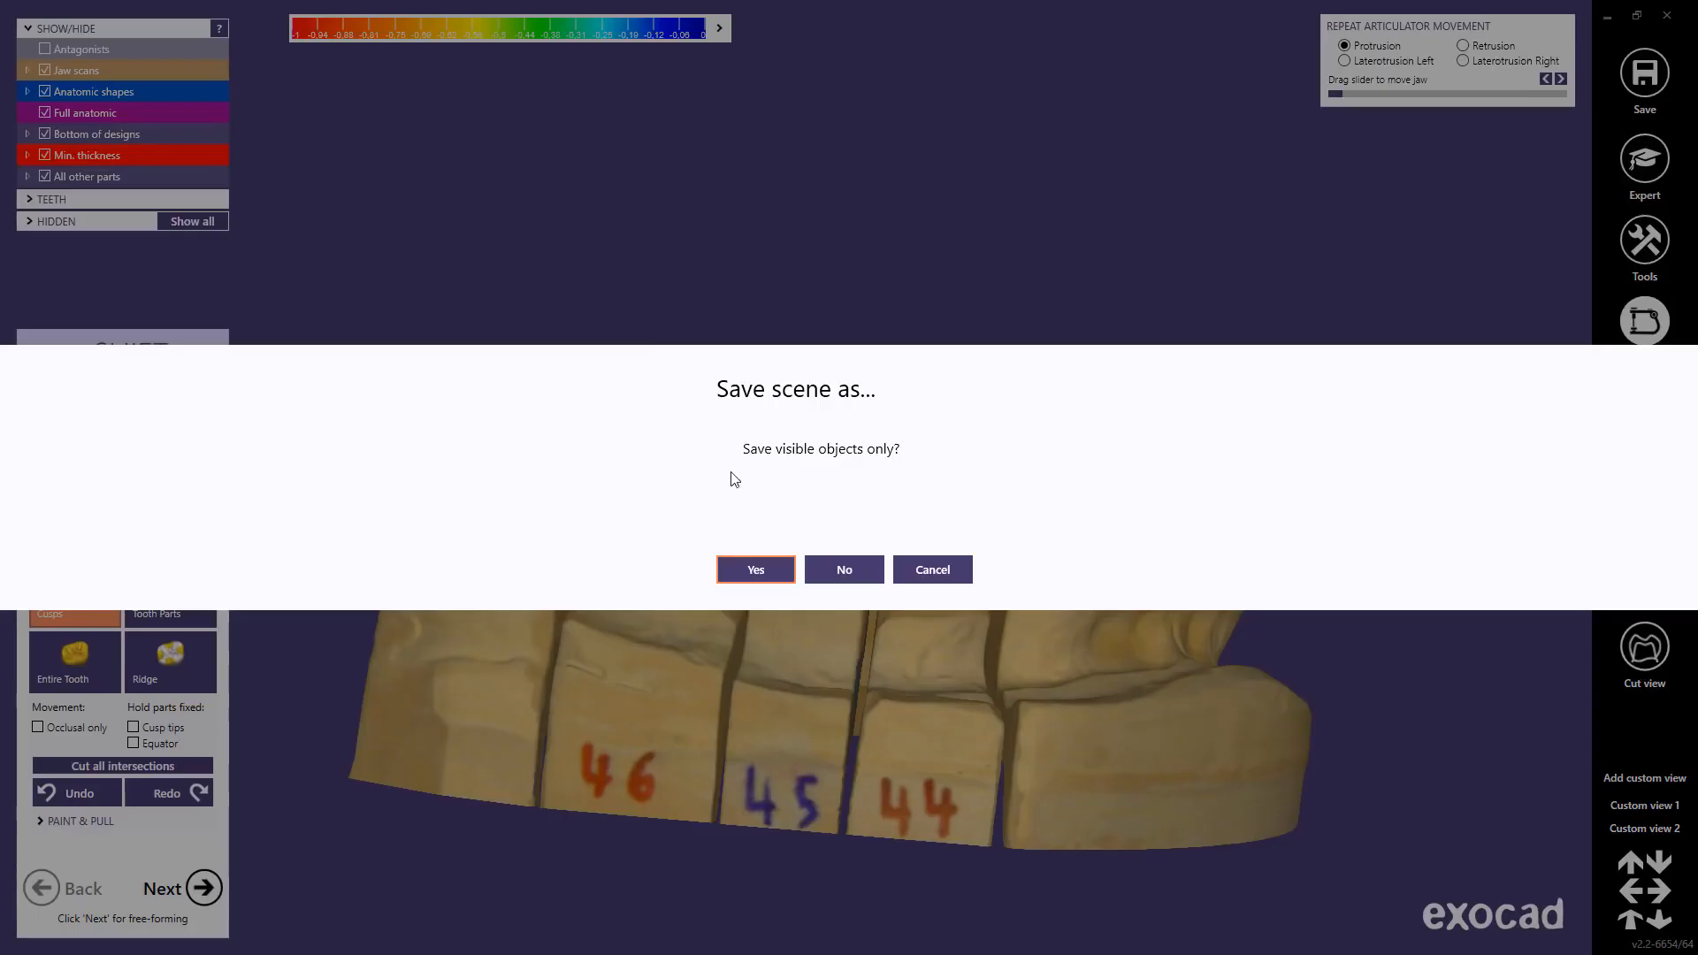
click(829, 568)
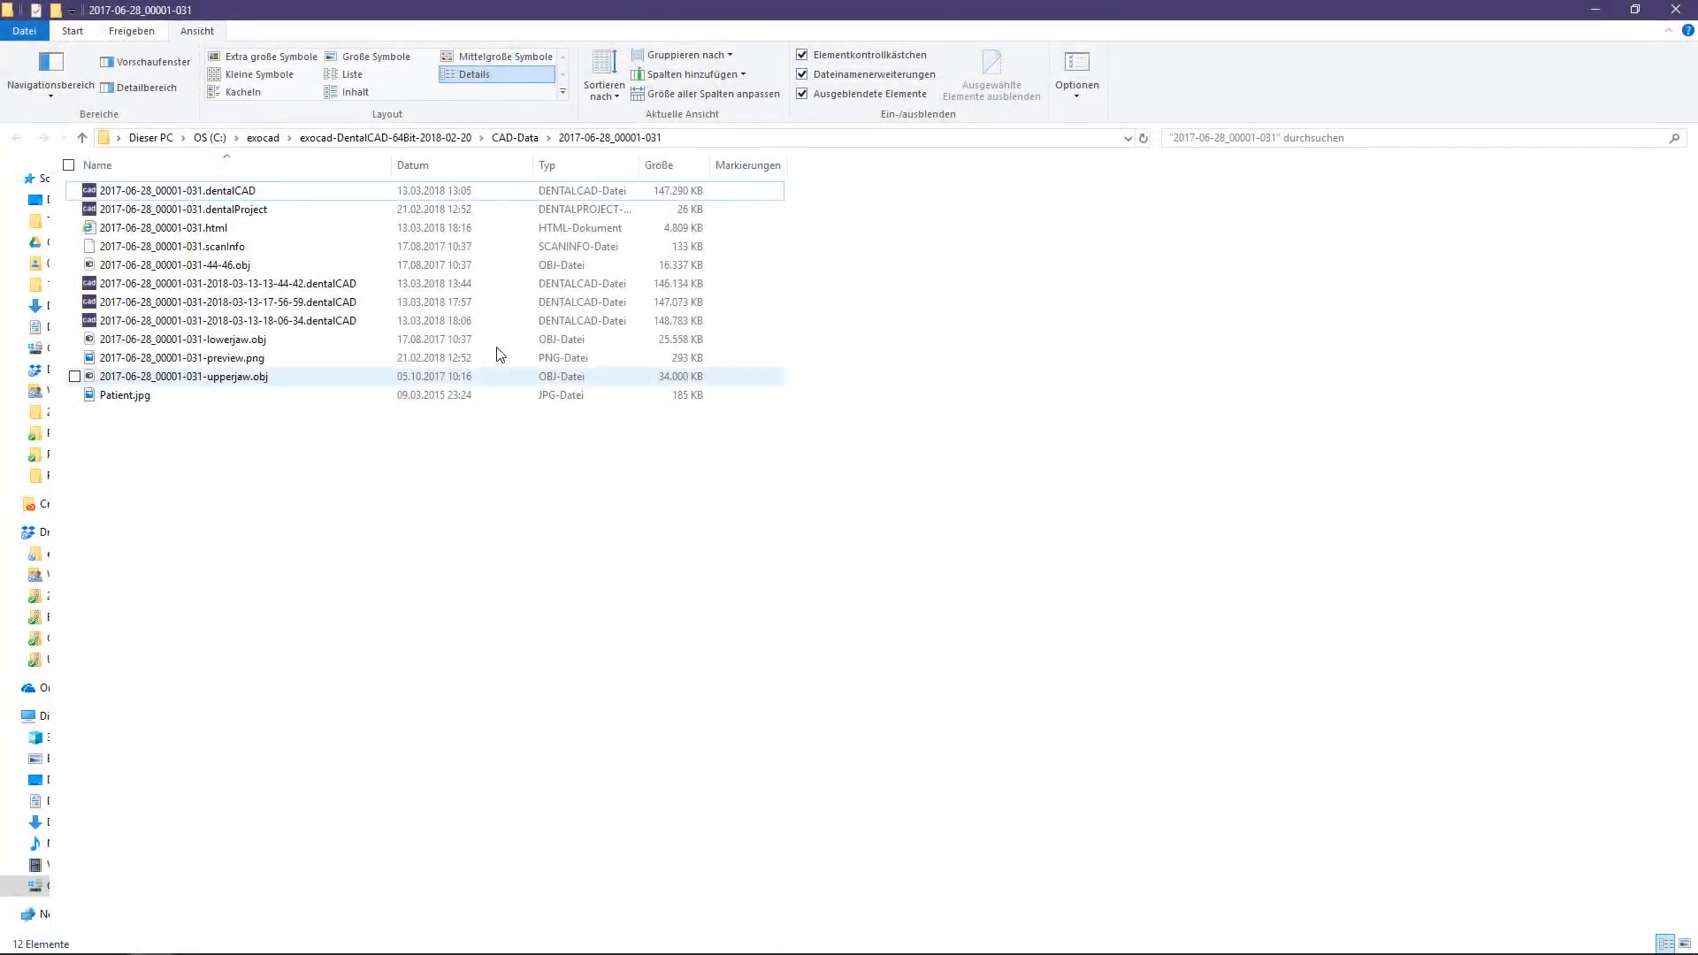
Step: Open 2017-06-28_00001-031.html in the browser and allow its scripts to run
double_click(206, 230)
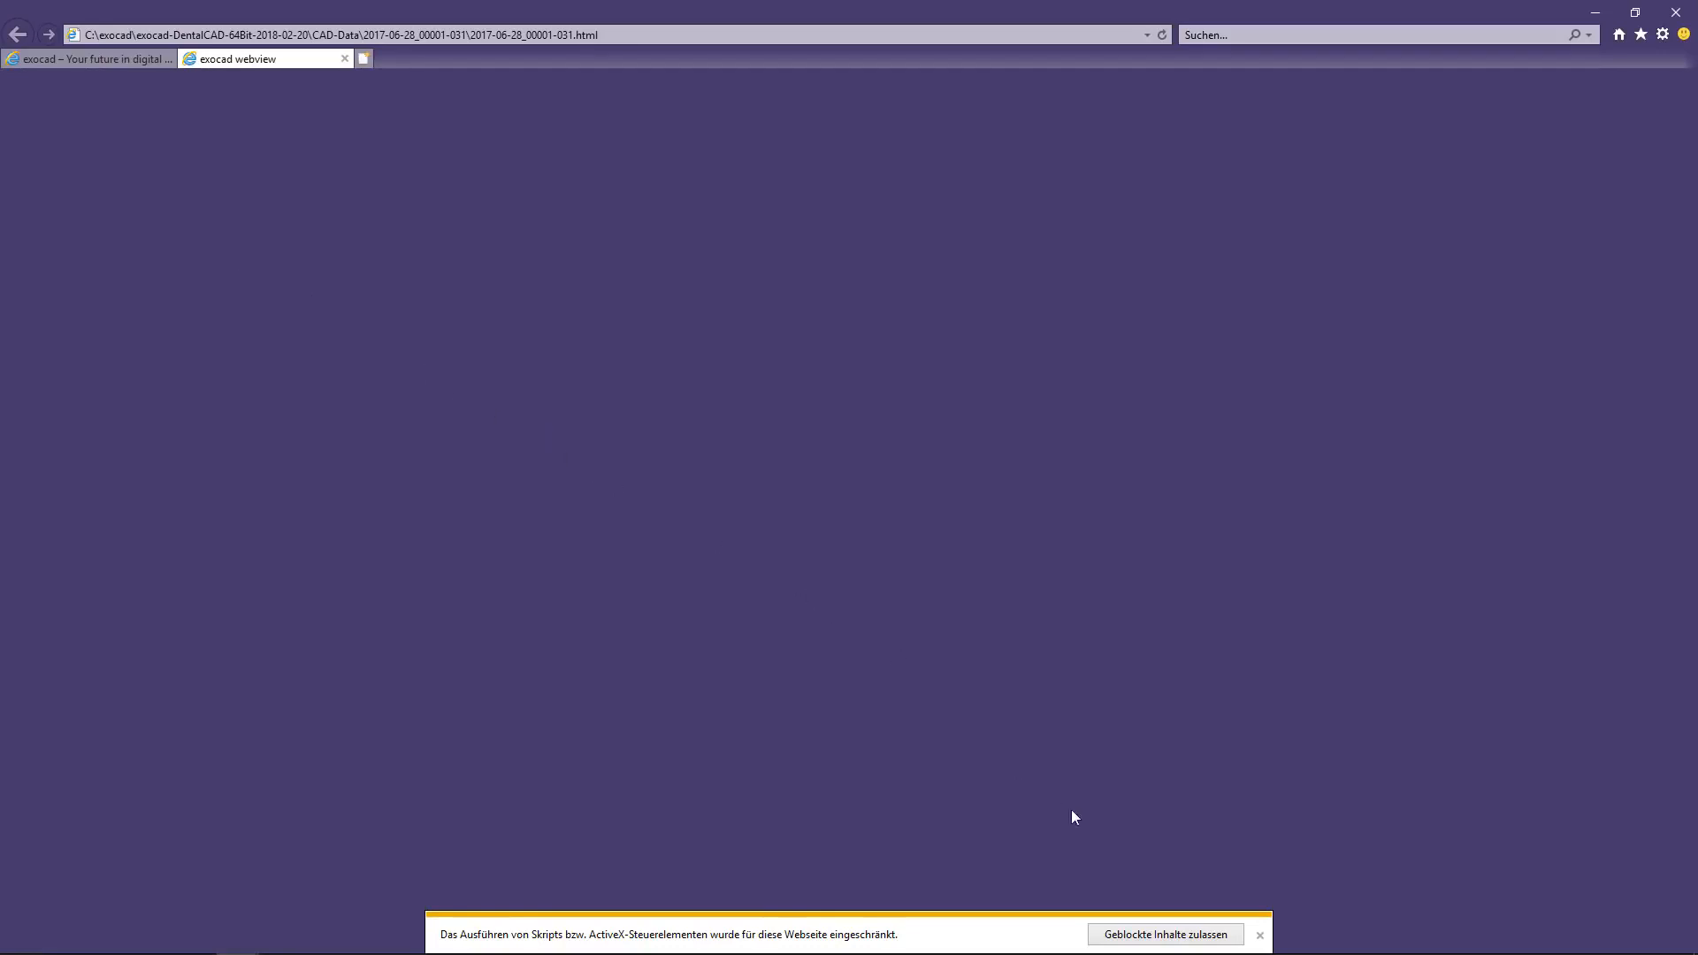
click(1169, 937)
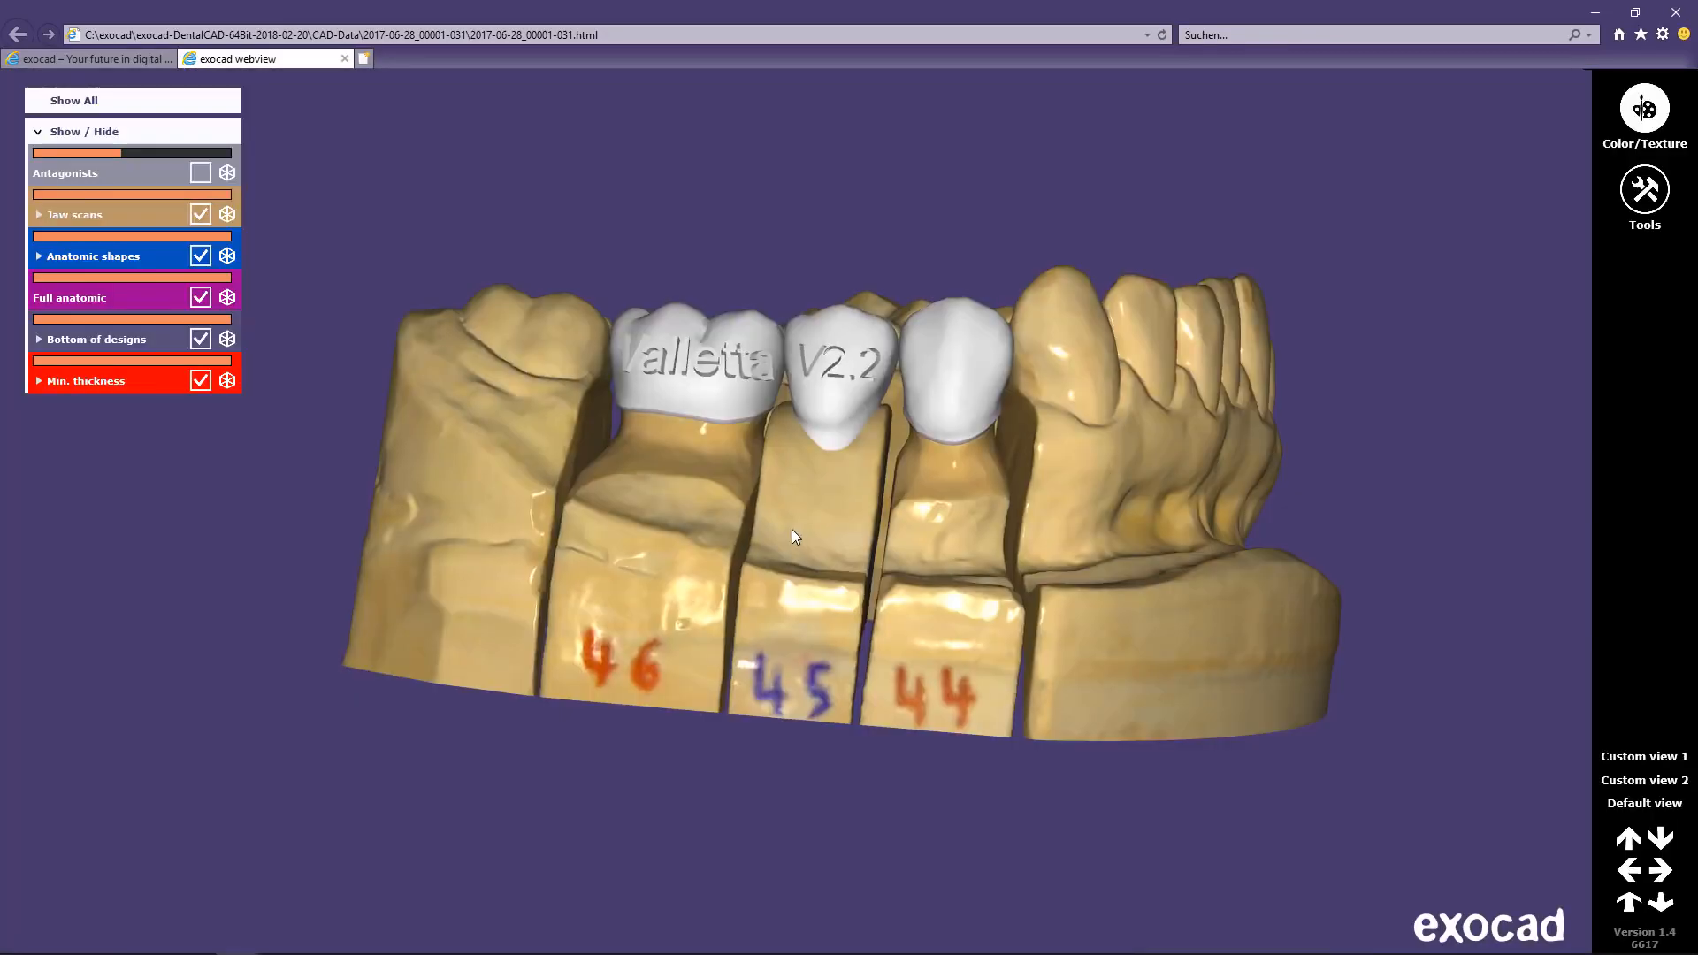
Step: Inspect the 44–46 bridge in the webview, toggling jaw scans and the upper antagonist off and on
mouse_move(792, 529)
mouse_down()
mouse_move(624, 537)
mouse_move(885, 547)
mouse_move(767, 557)
mouse_move(775, 631)
mouse_move(773, 523)
mouse_up()
scroll(778, 529, up, 5)
scroll(778, 529, down, 6)
scroll(778, 529, up, 2)
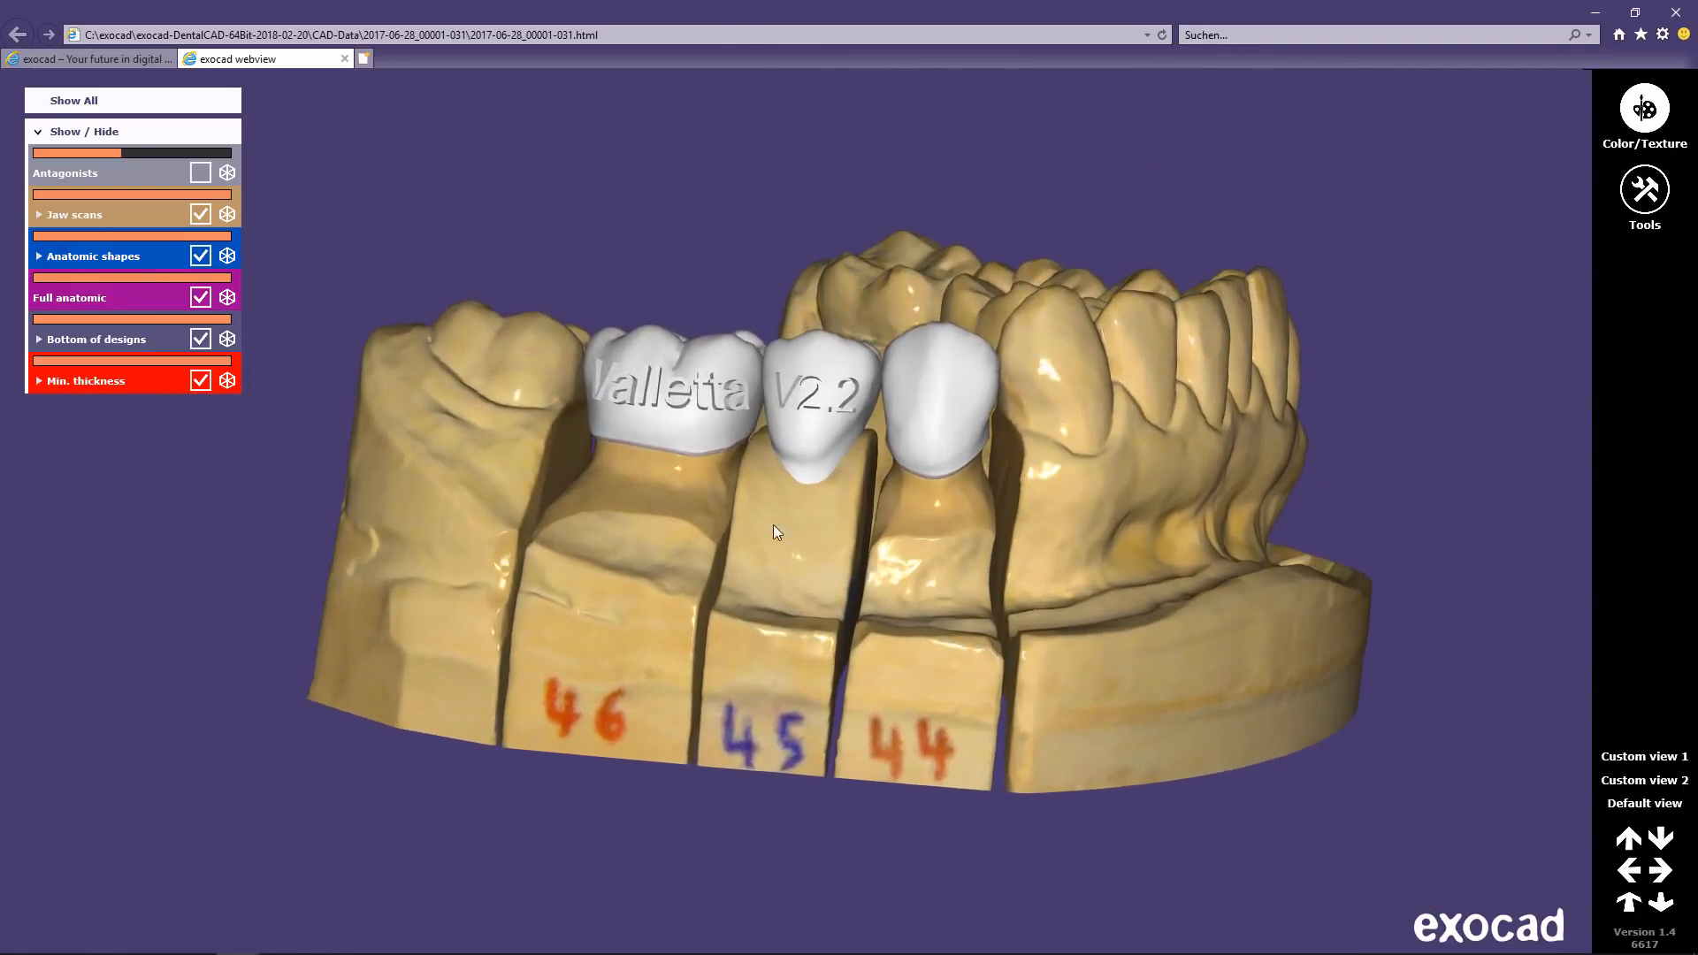
click(201, 217)
click(201, 217)
click(201, 174)
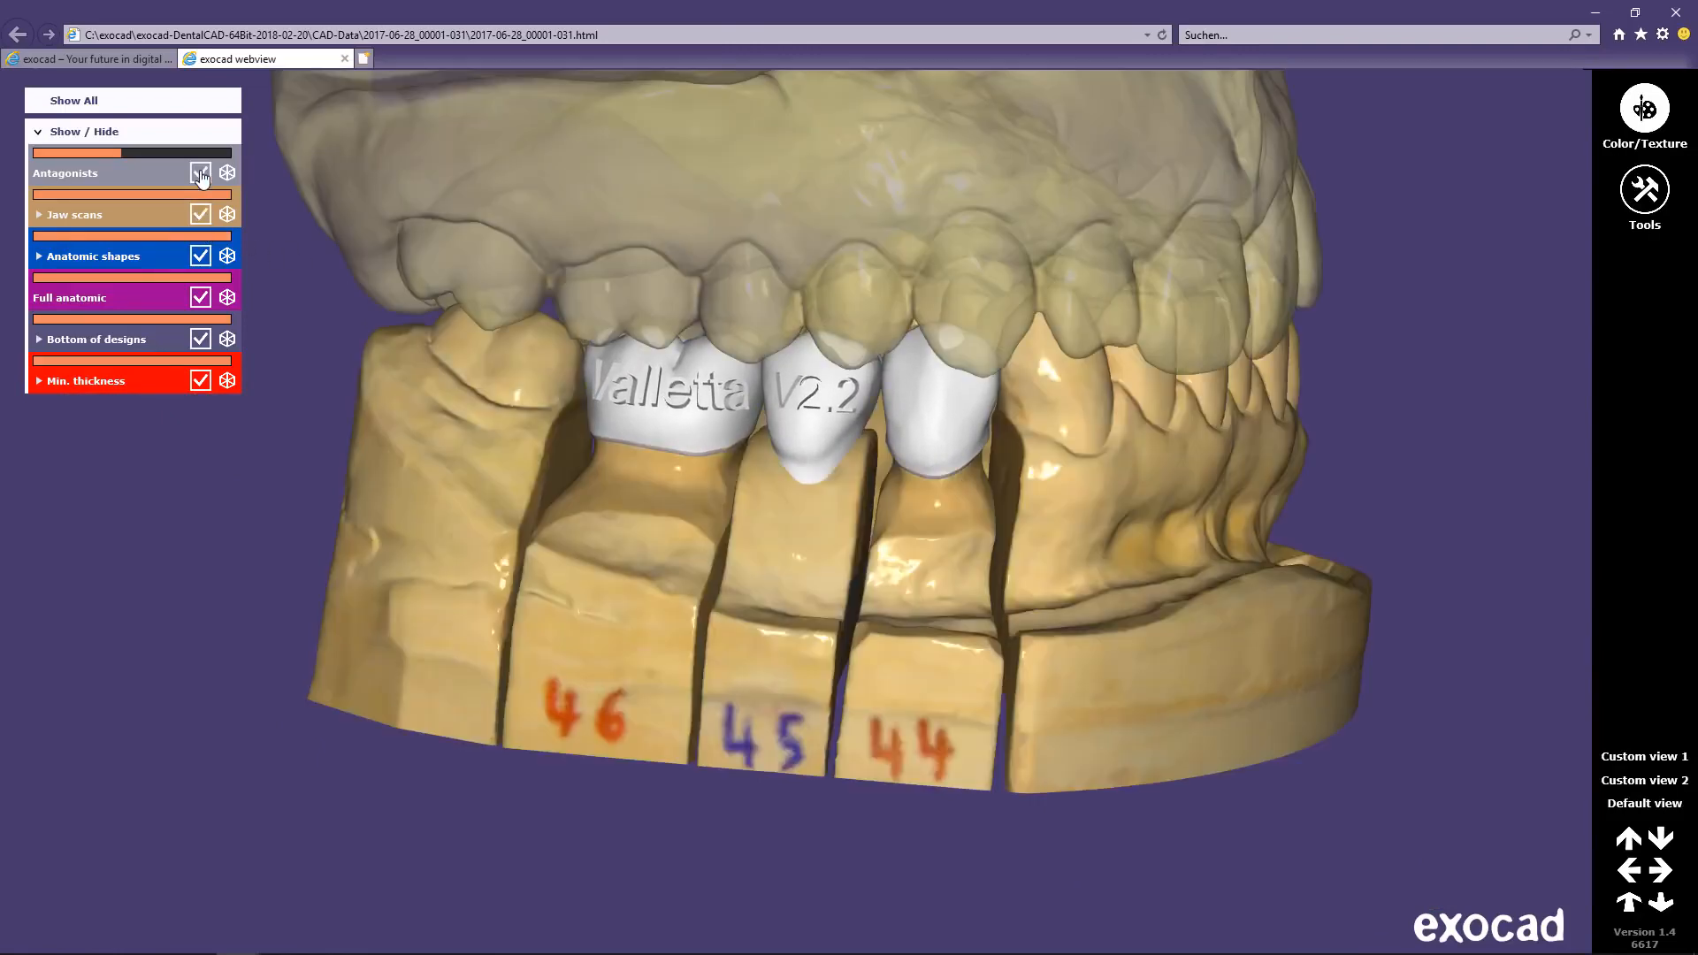
click(201, 173)
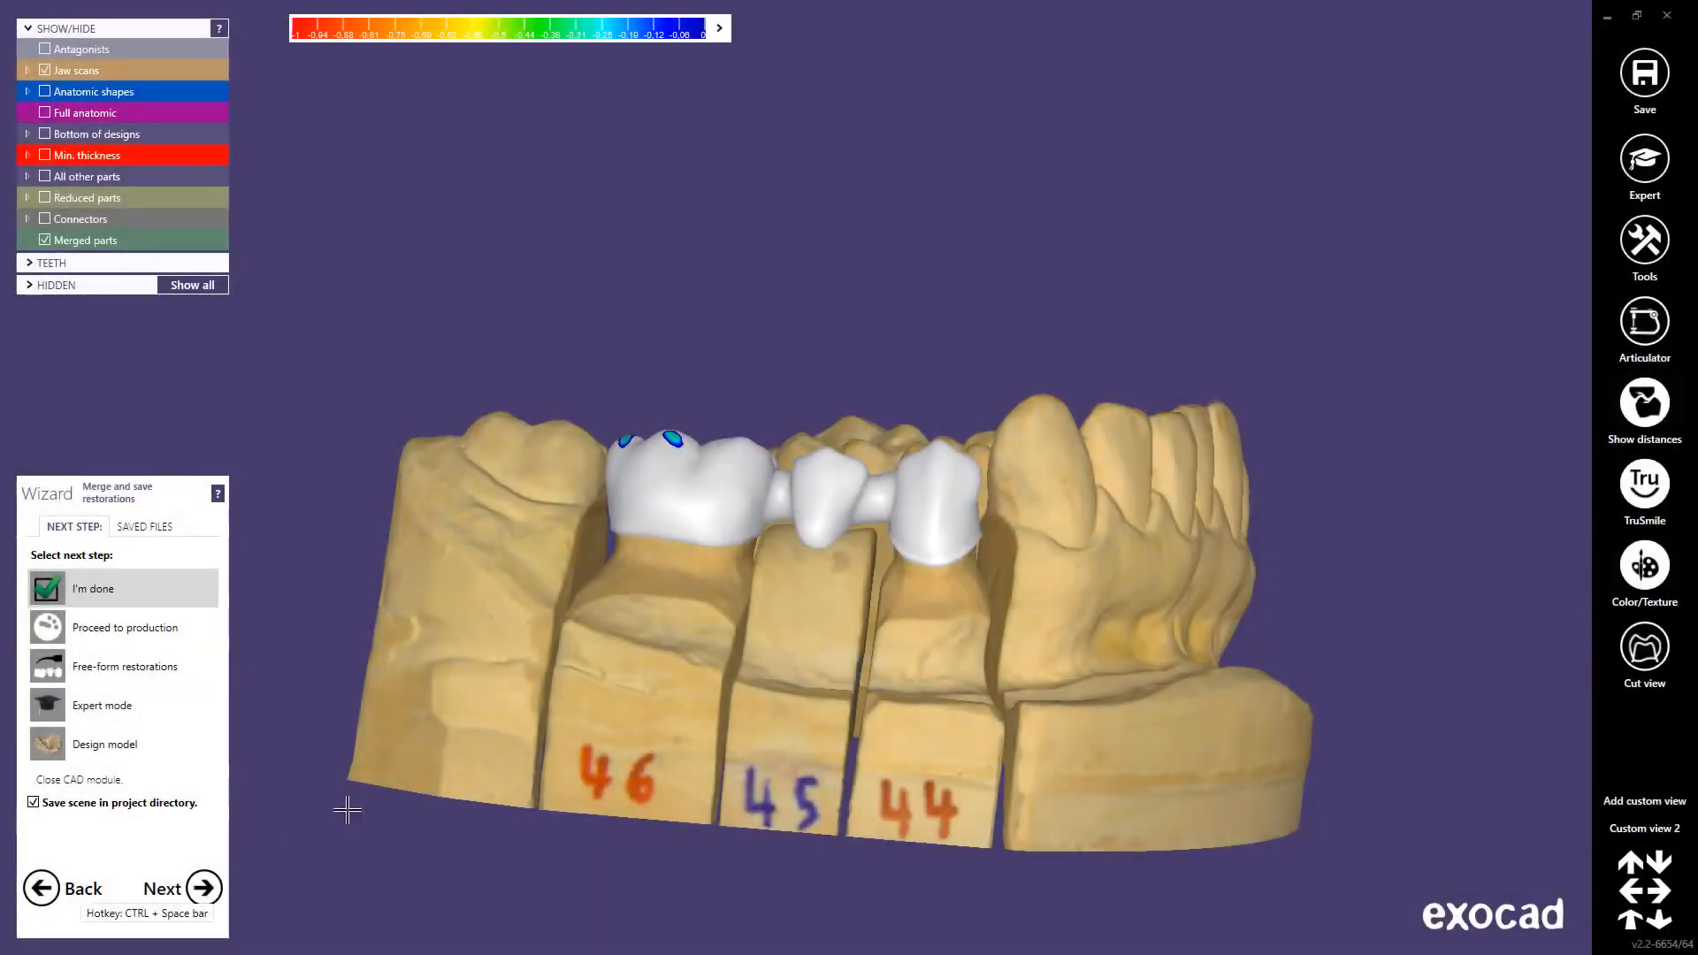
Step: Switch to Expert mode and choose Set production blank from the background context menu
click(1643, 172)
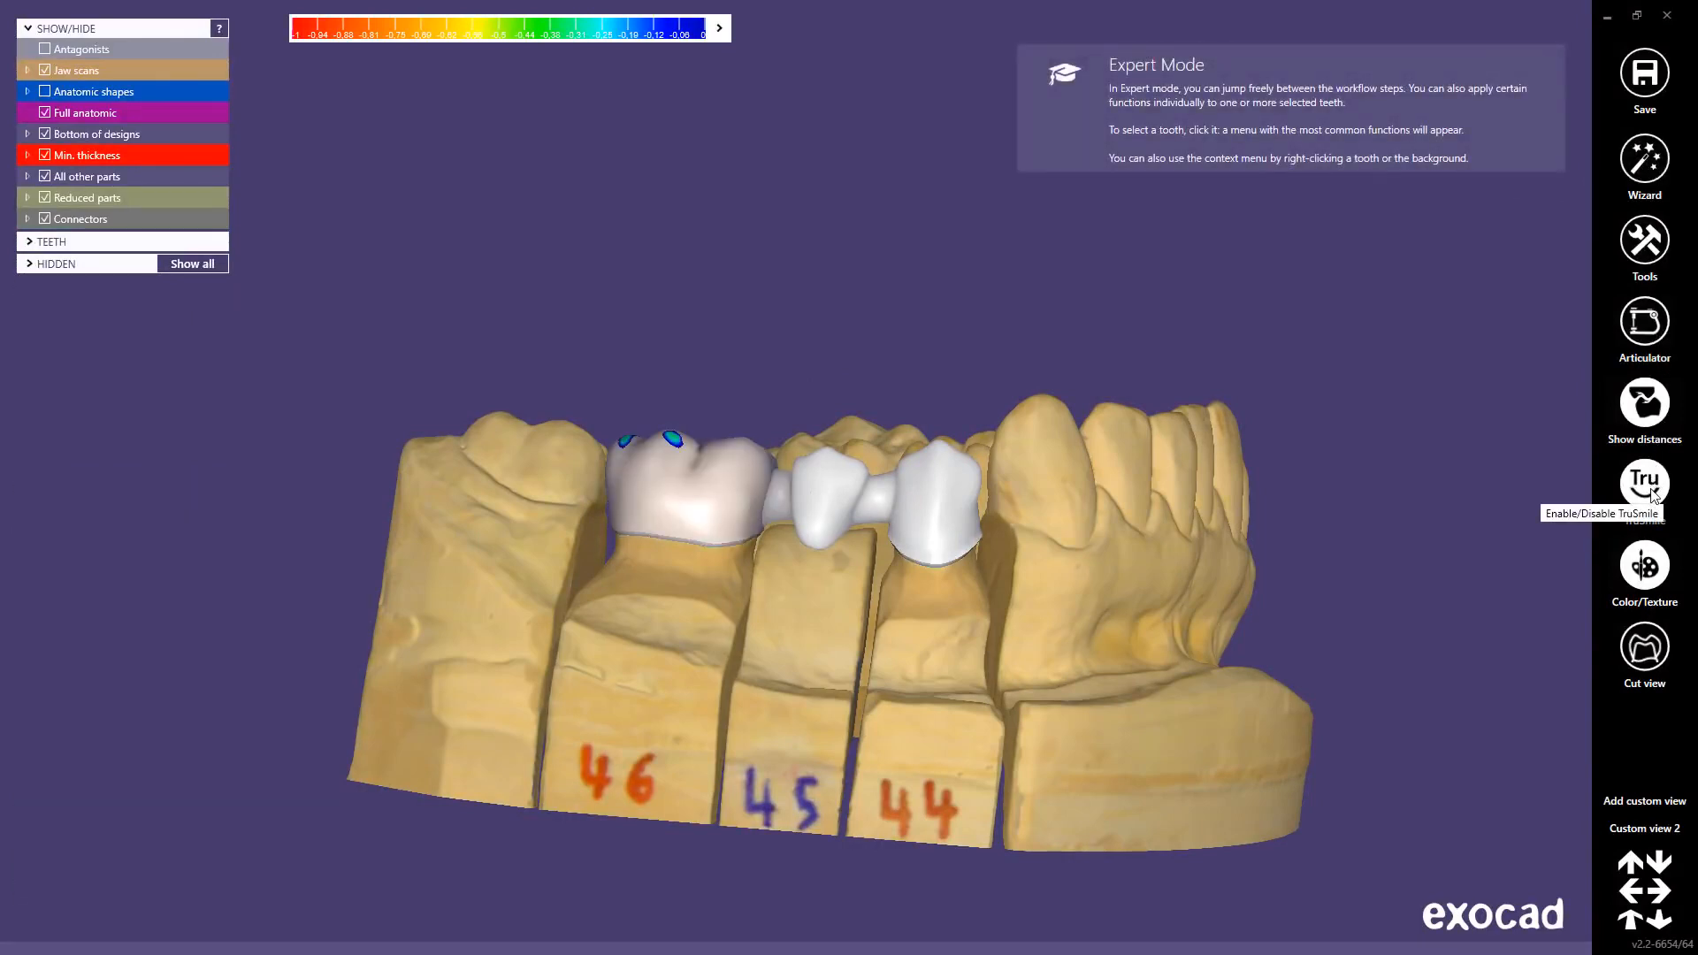
right_click(804, 287)
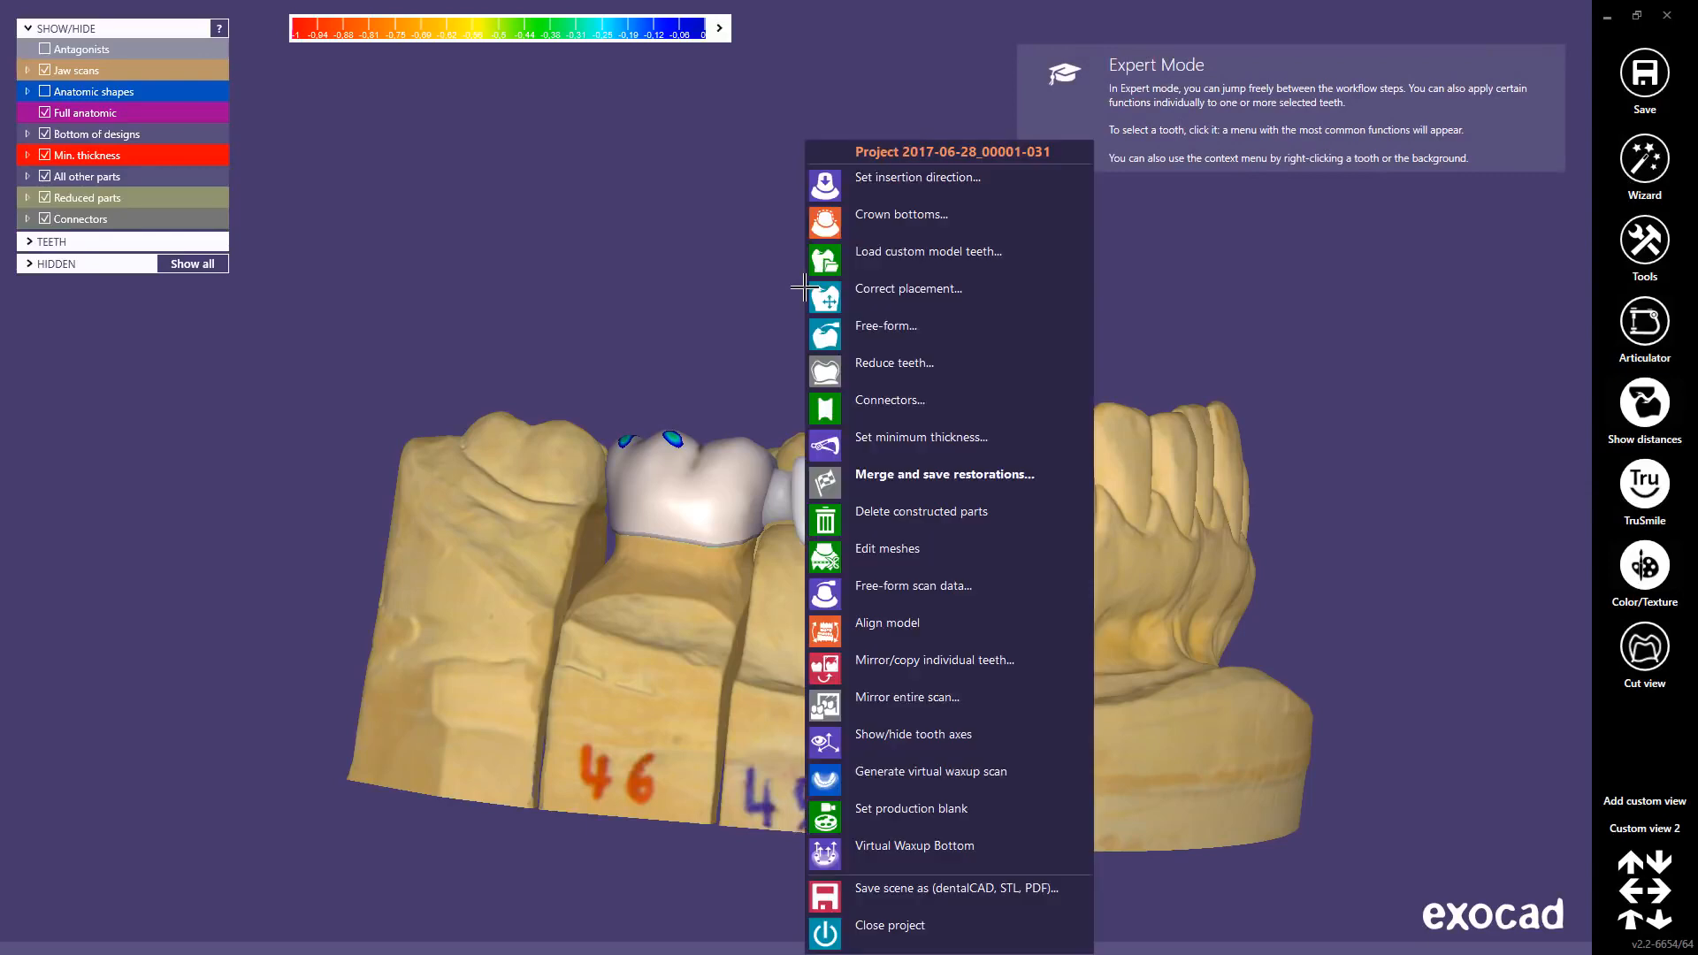
click(866, 814)
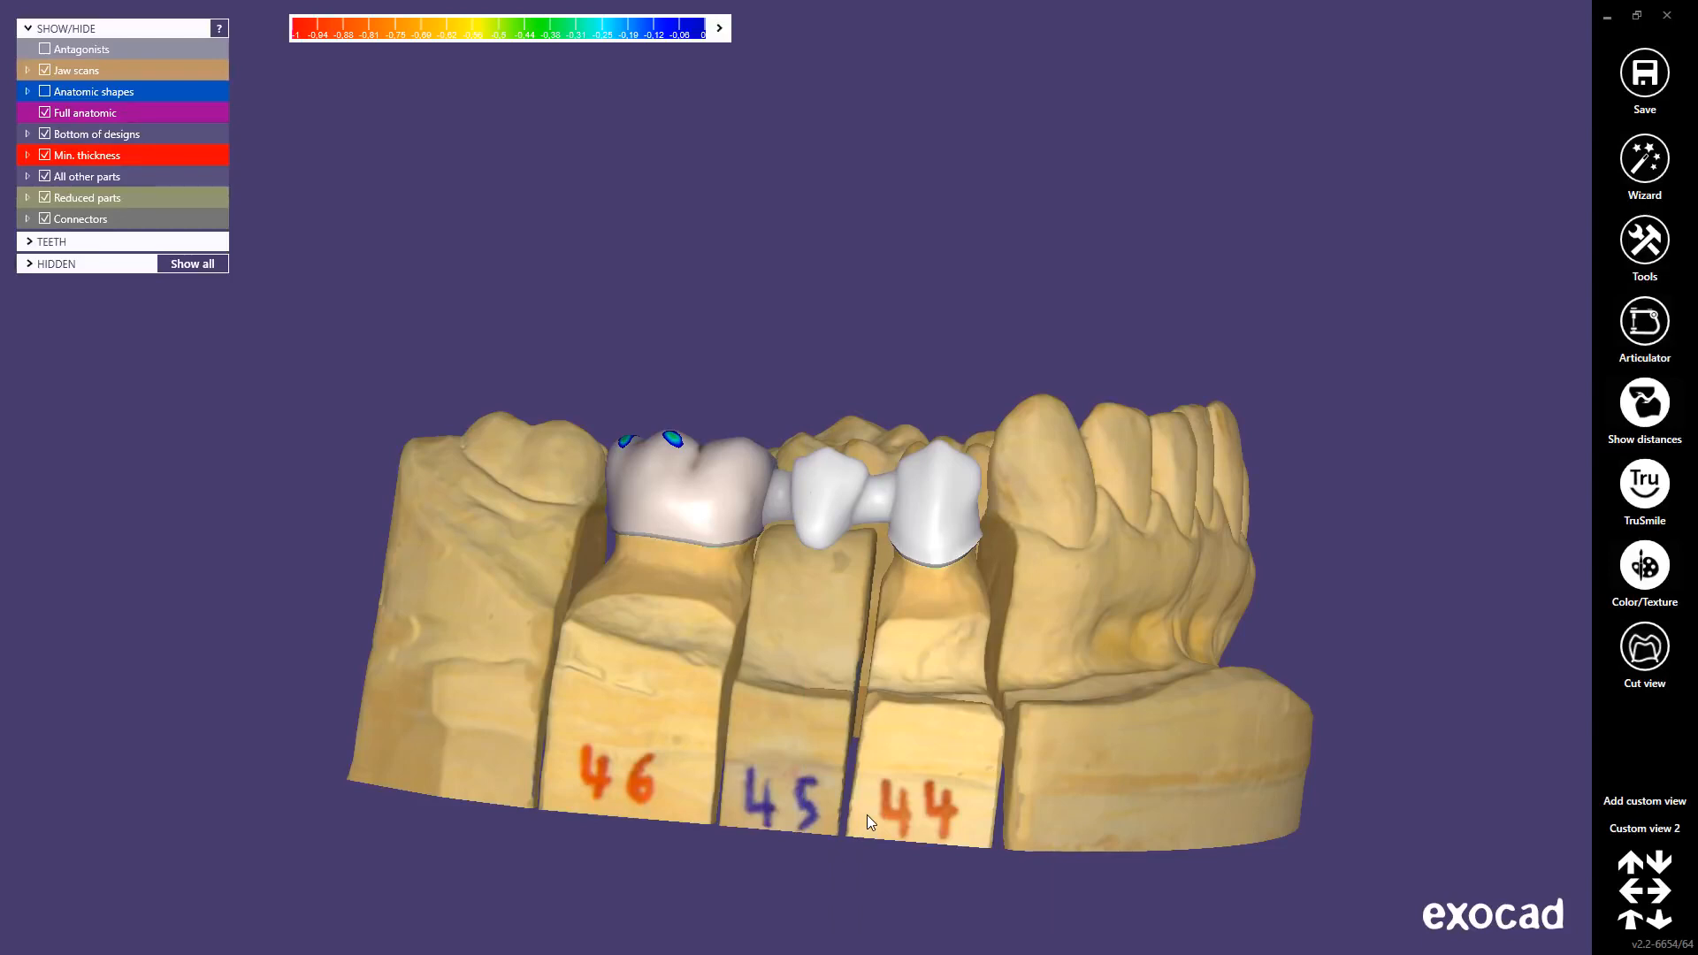
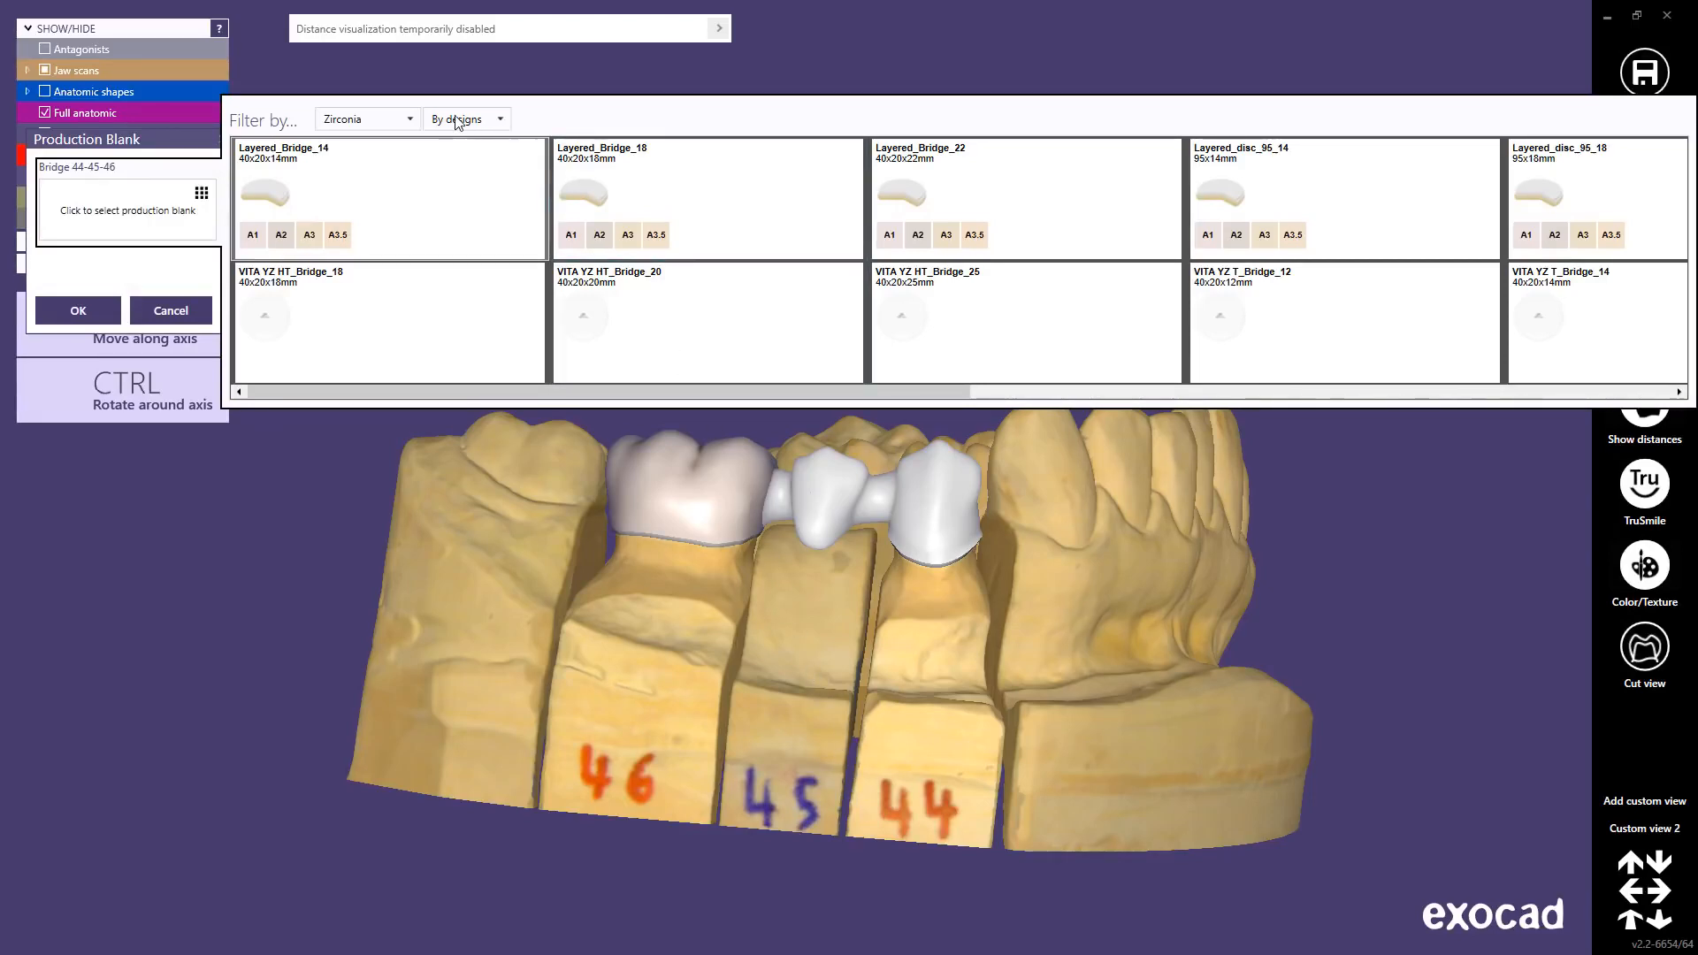
Step: Filter blanks to Zirconia shown by designs and pick the Layered_Bridge_14 blank
click(407, 119)
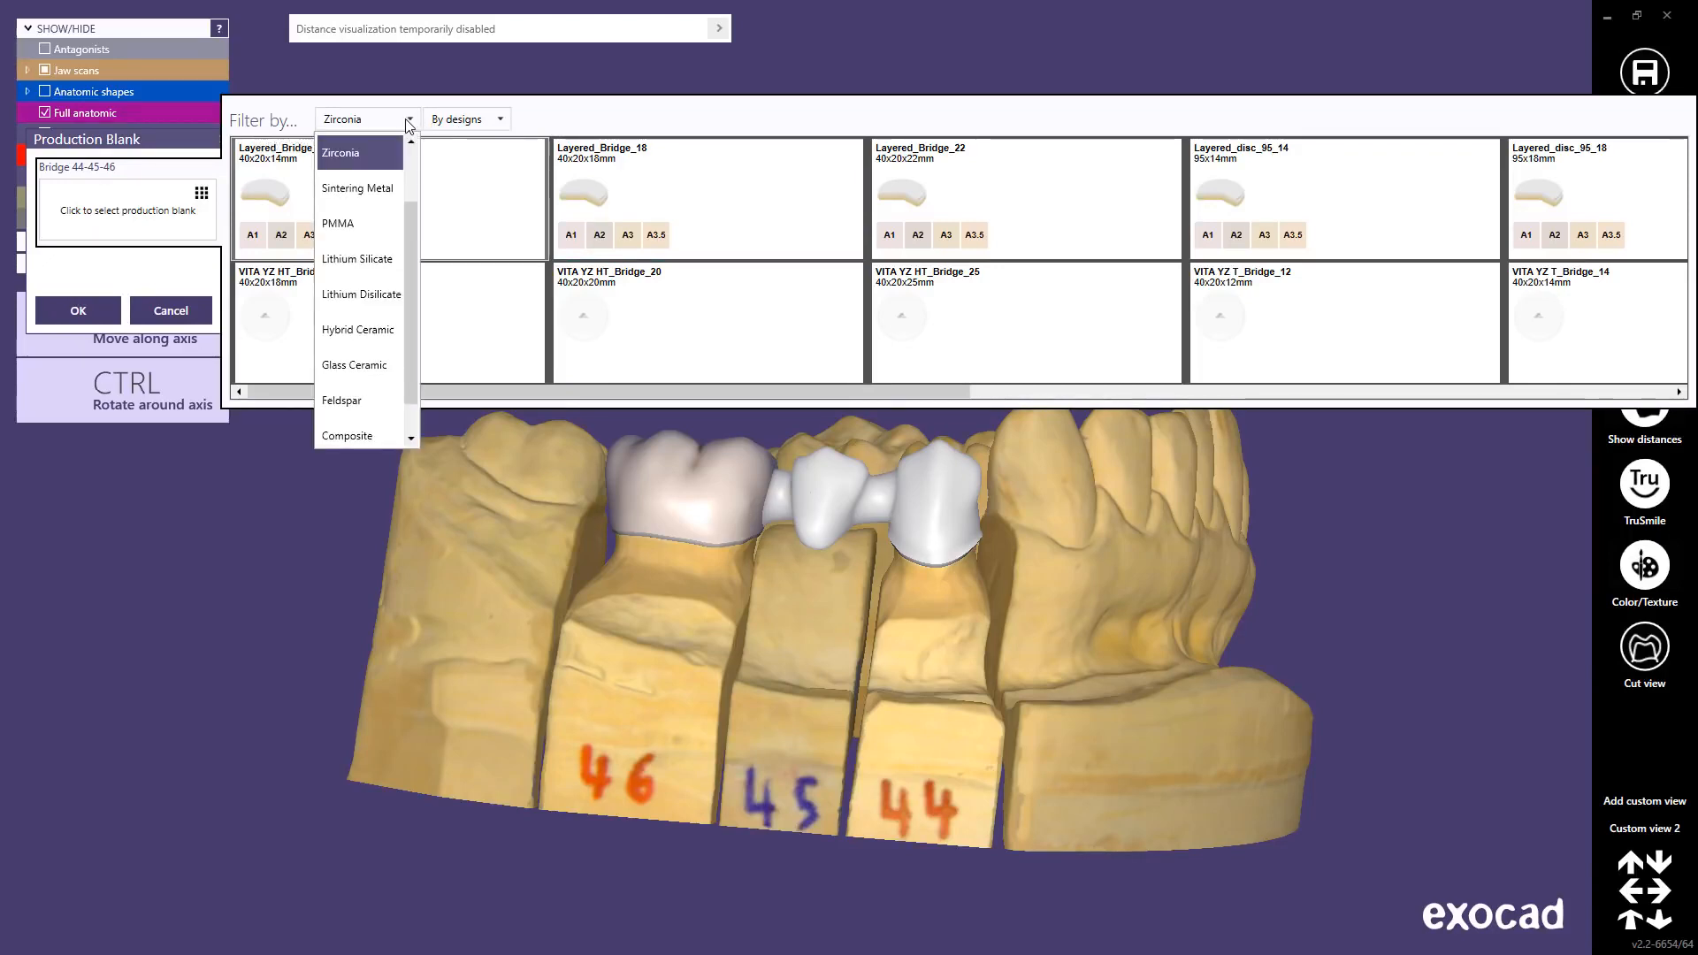
click(407, 121)
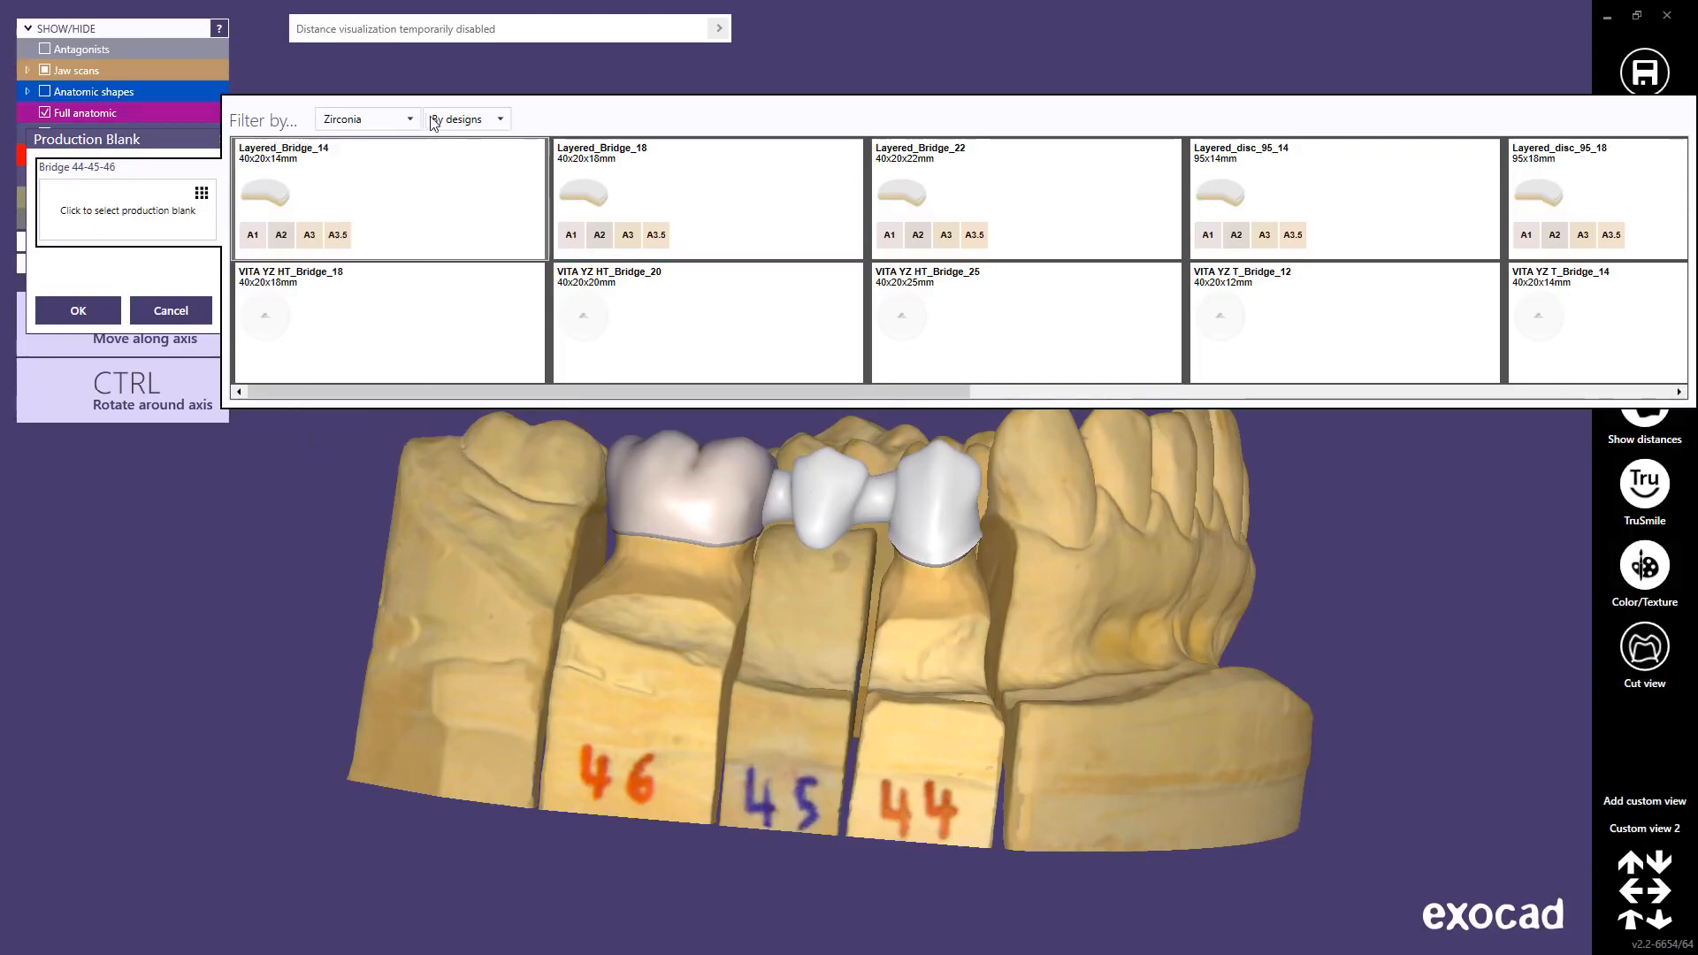
click(498, 121)
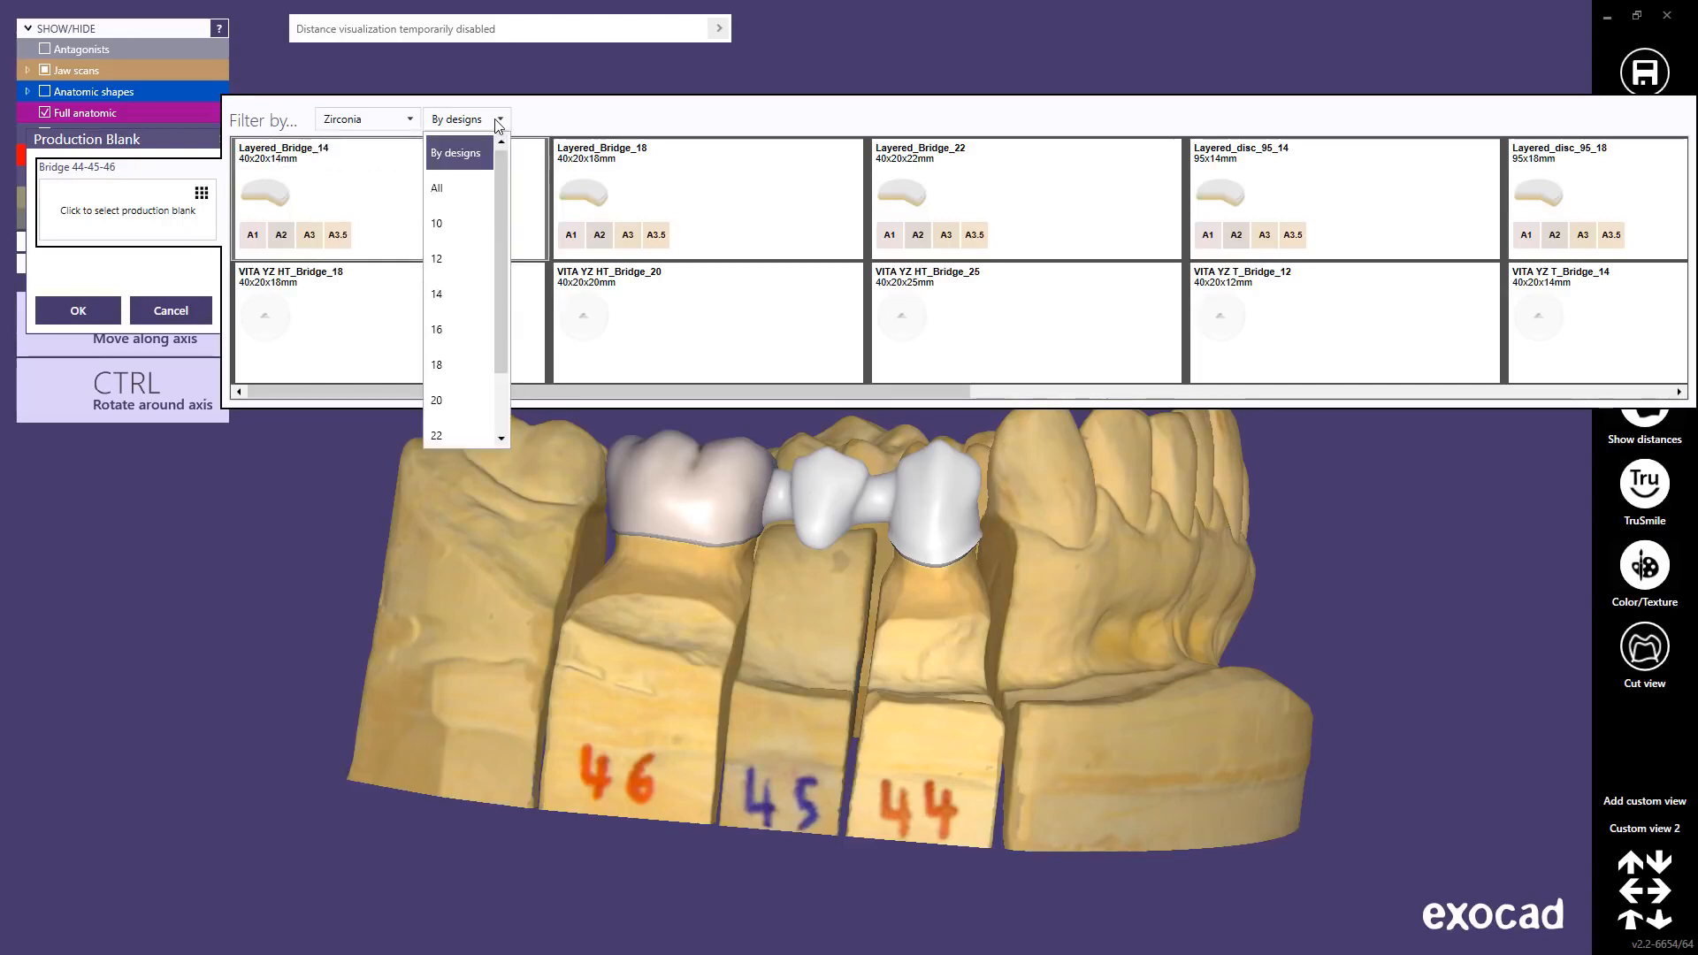
click(500, 124)
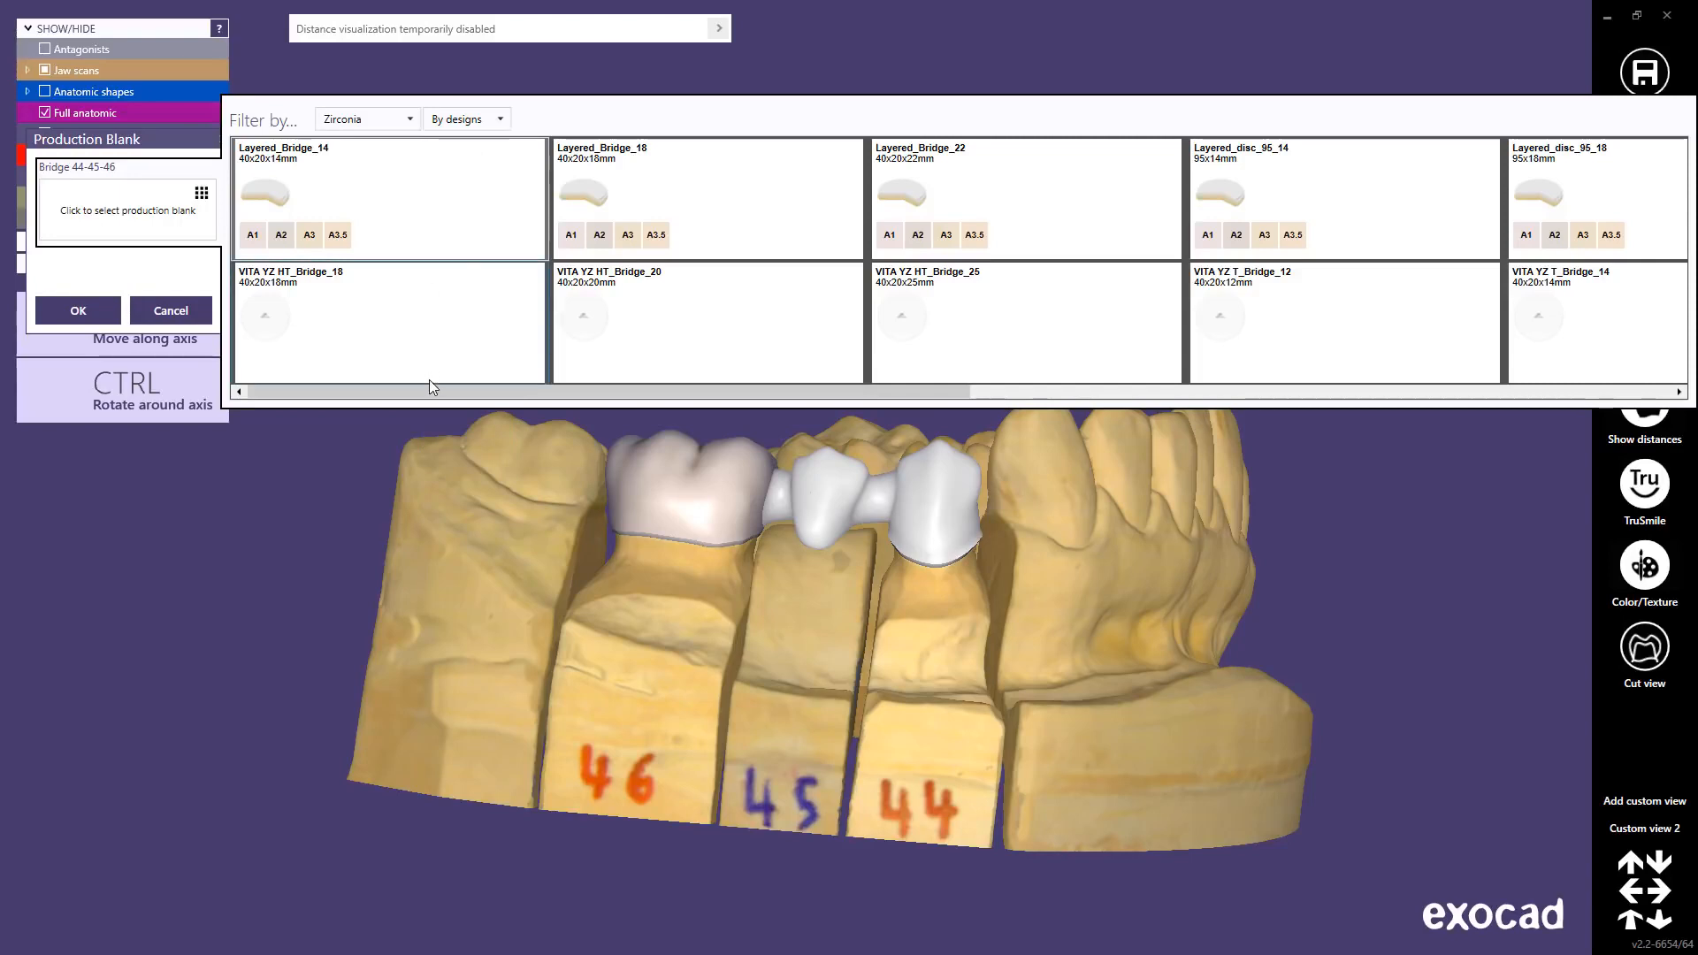
drag(430, 387, 380, 410)
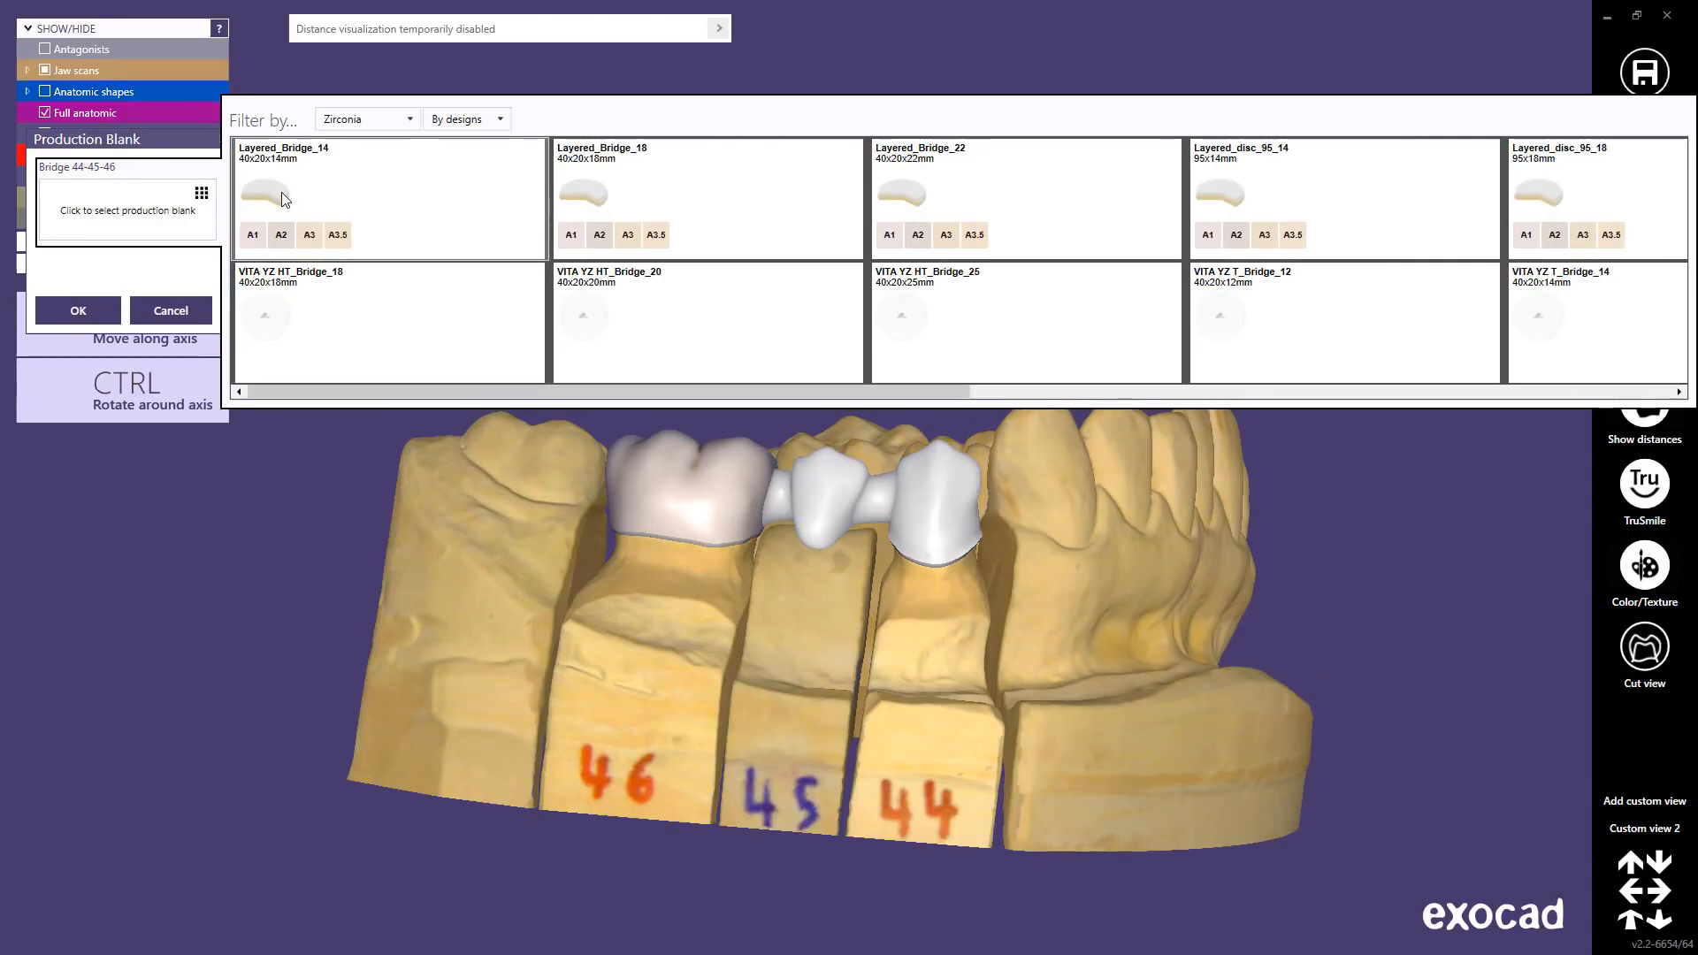
click(281, 193)
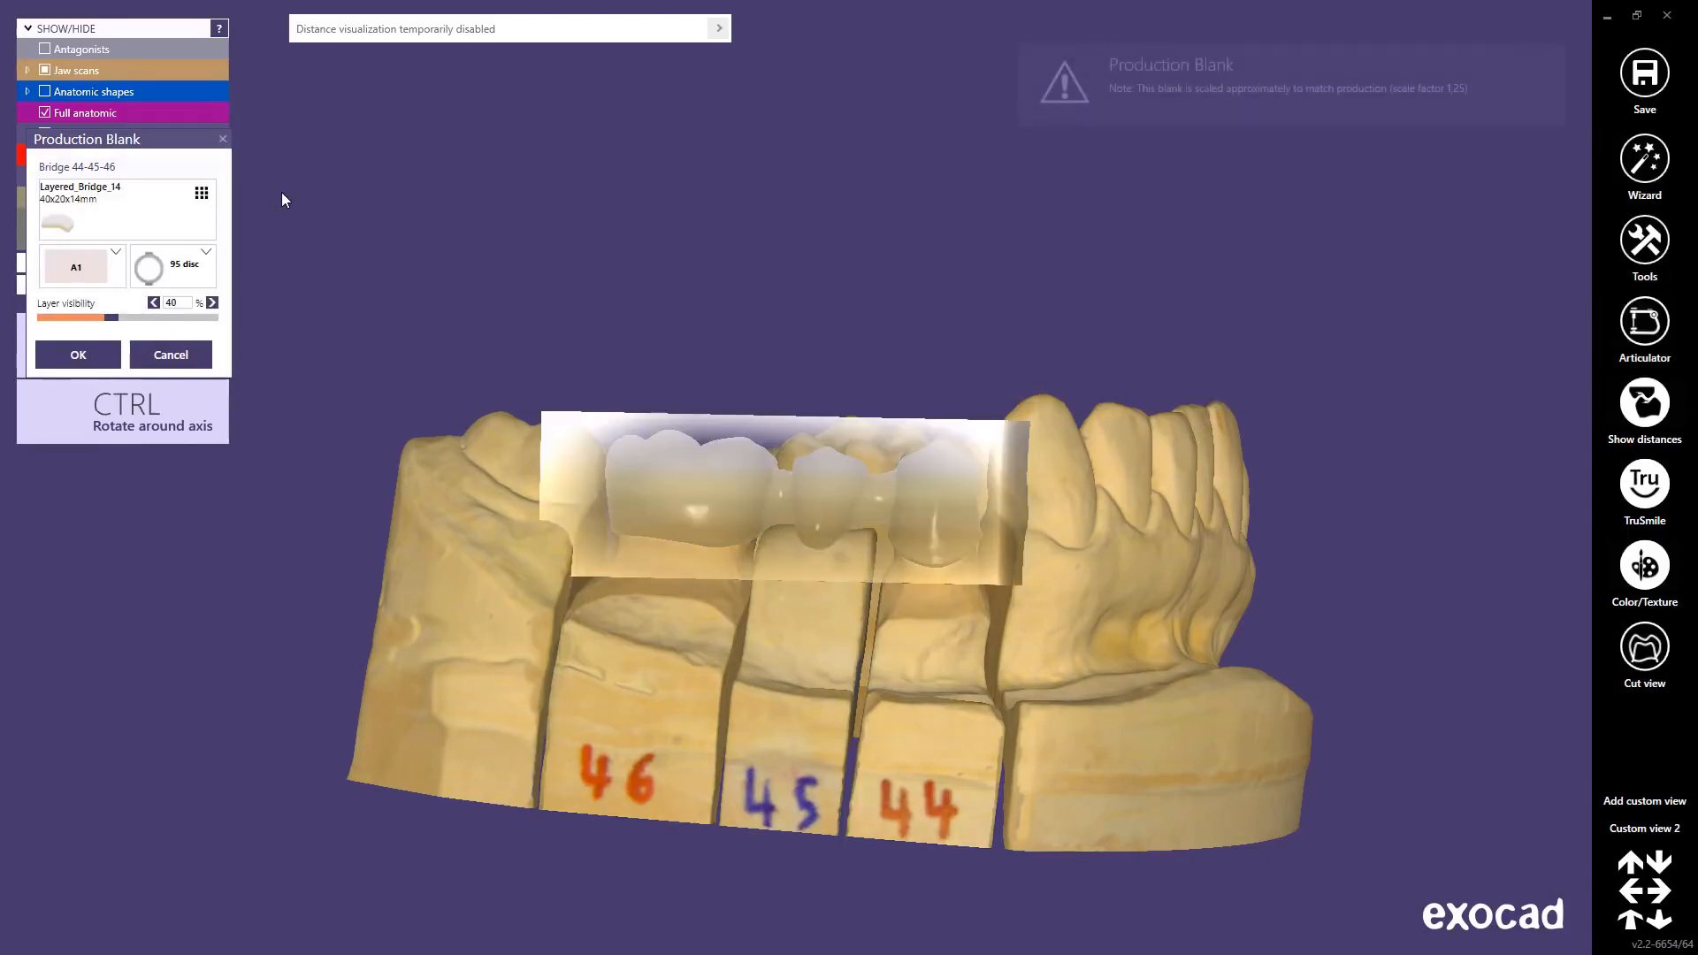
Step: Move the blank over the 44–46 bridge, centre it and rotate it level
right_drag(721, 516, 717, 520)
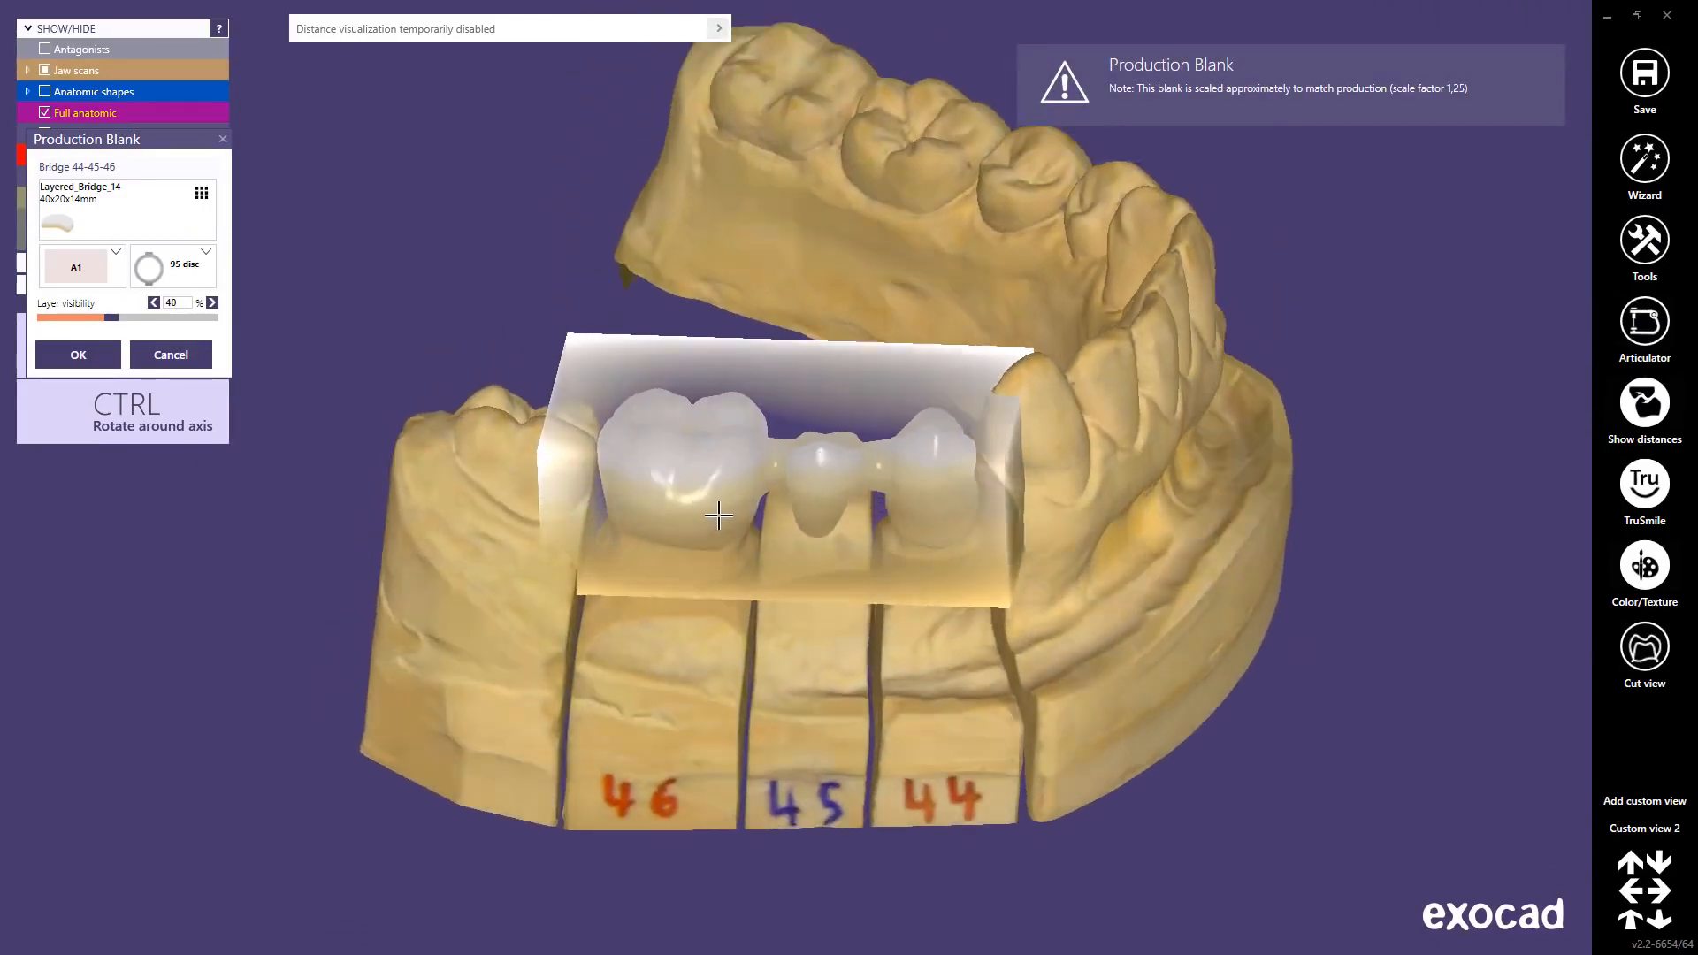
mouse_move(717, 518)
mouse_down()
mouse_move(725, 474)
mouse_move(728, 533)
mouse_move(739, 448)
mouse_move(741, 515)
mouse_up()
right_drag(743, 516, 766, 553)
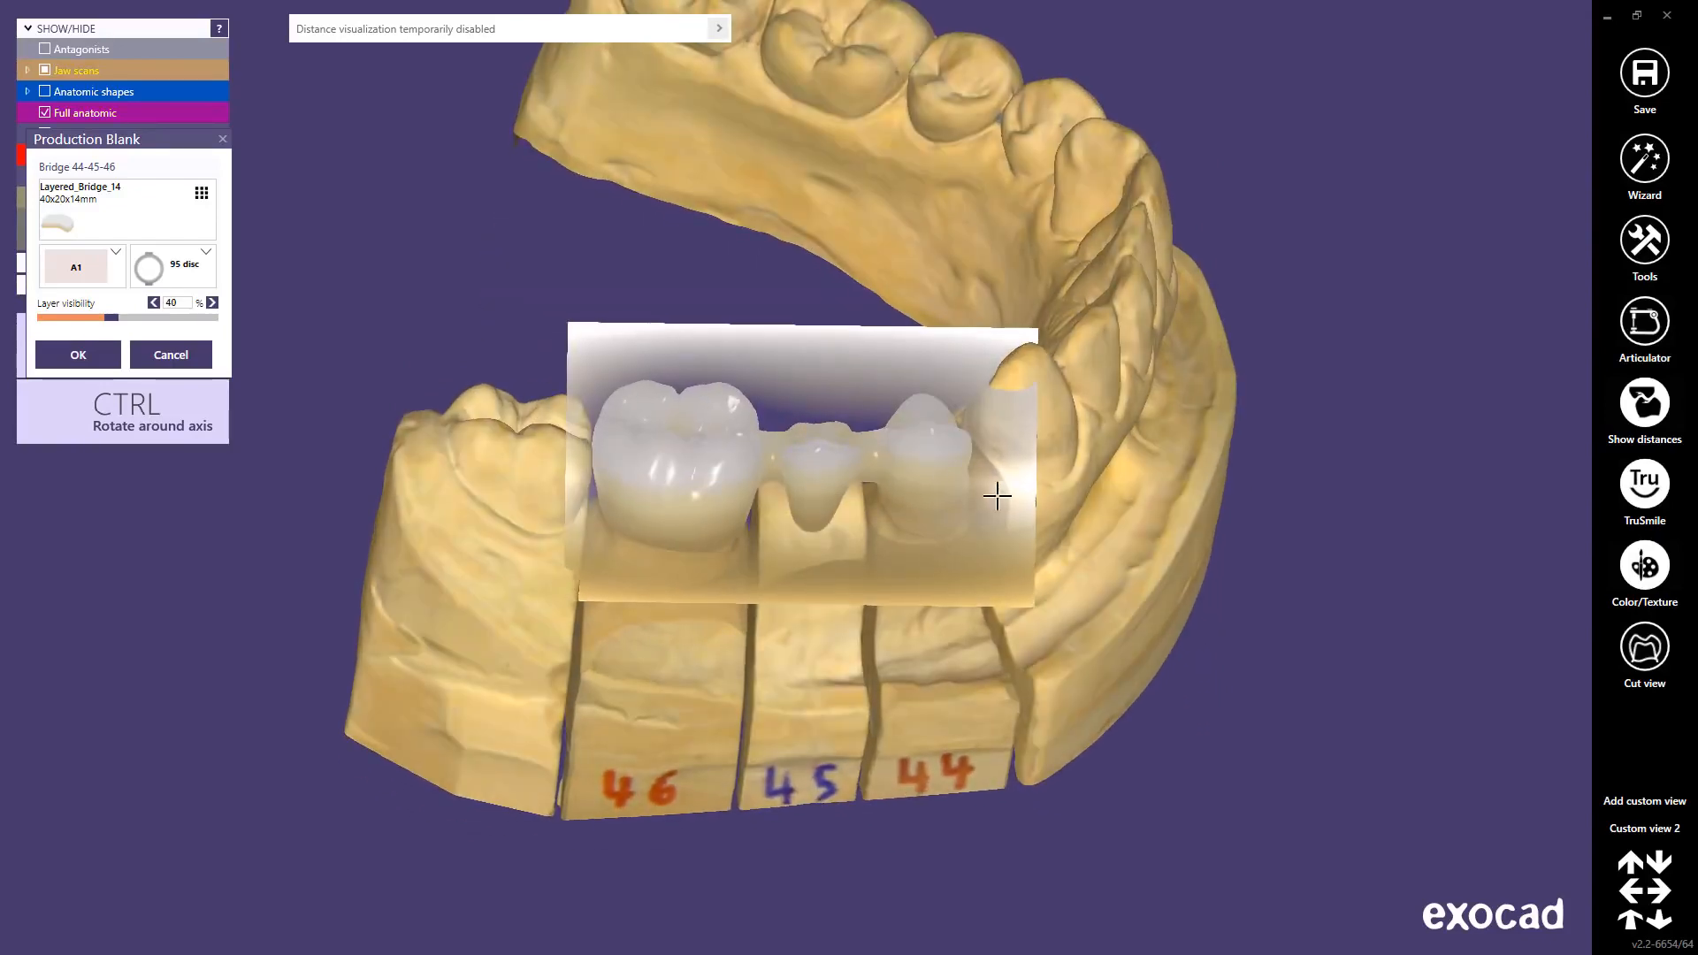
mouse_move(999, 493)
mouse_down()
mouse_move(1005, 470)
mouse_move(947, 565)
mouse_move(1072, 462)
mouse_move(1086, 402)
mouse_move(993, 508)
mouse_move(1027, 493)
mouse_up()
right_drag(805, 586, 773, 589)
ctrl+drag(1004, 448, 1009, 453)
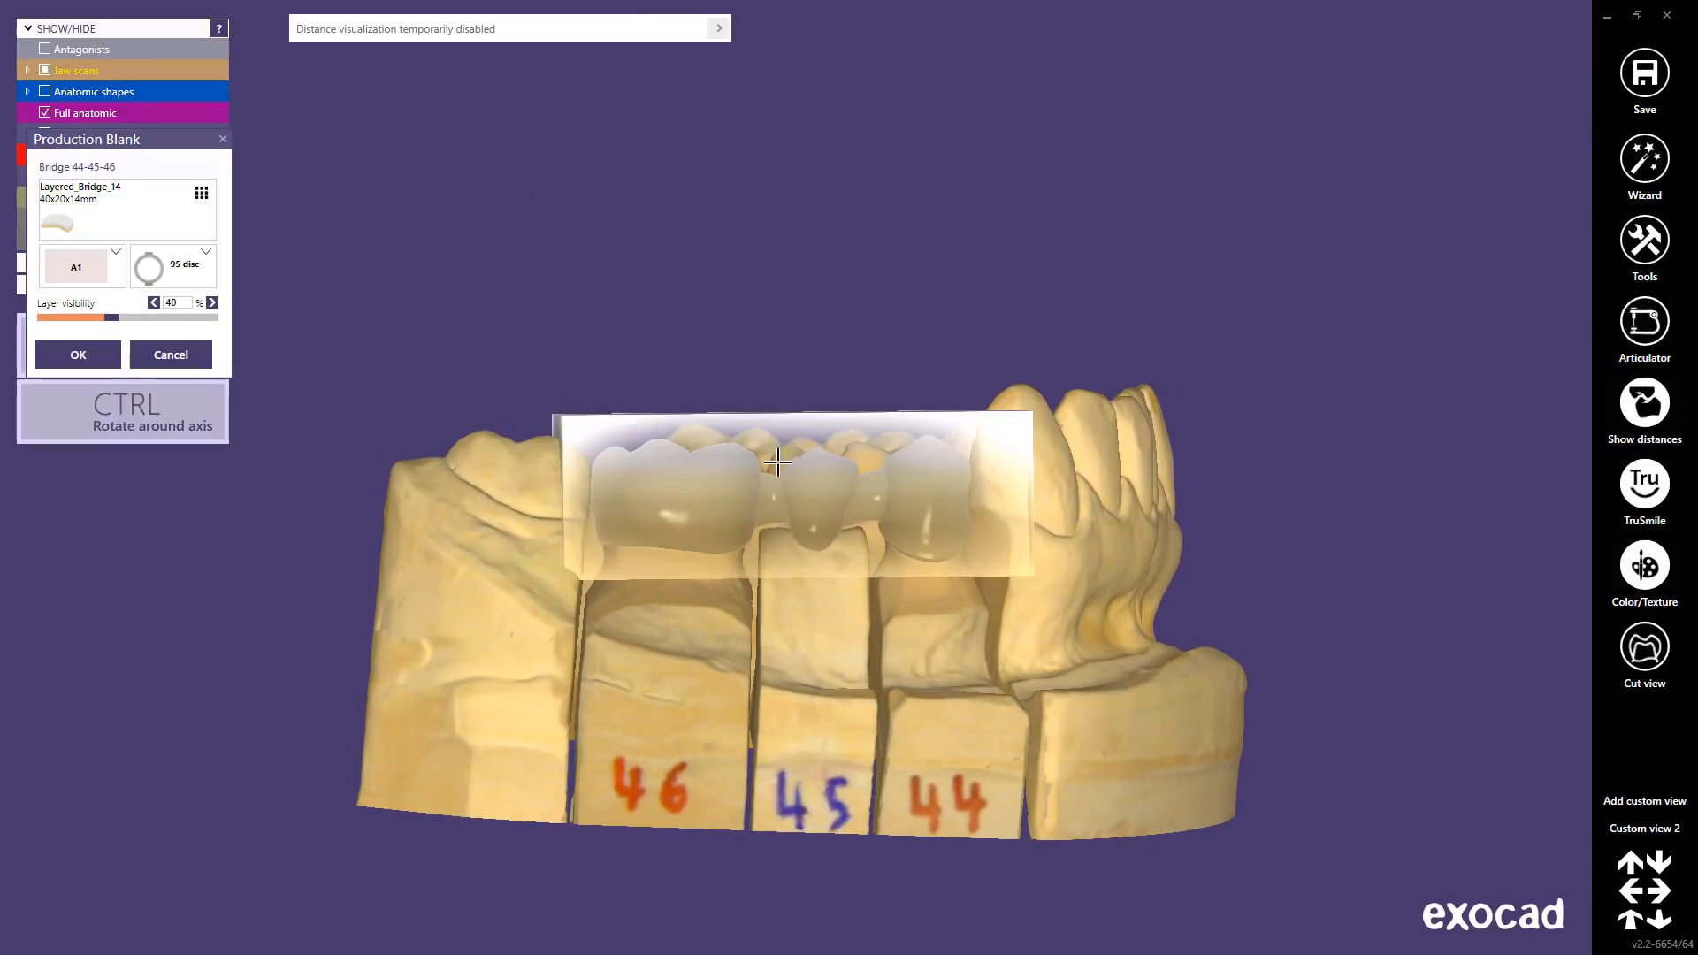
ctrl+drag(780, 461, 776, 452)
right_drag(775, 478, 777, 479)
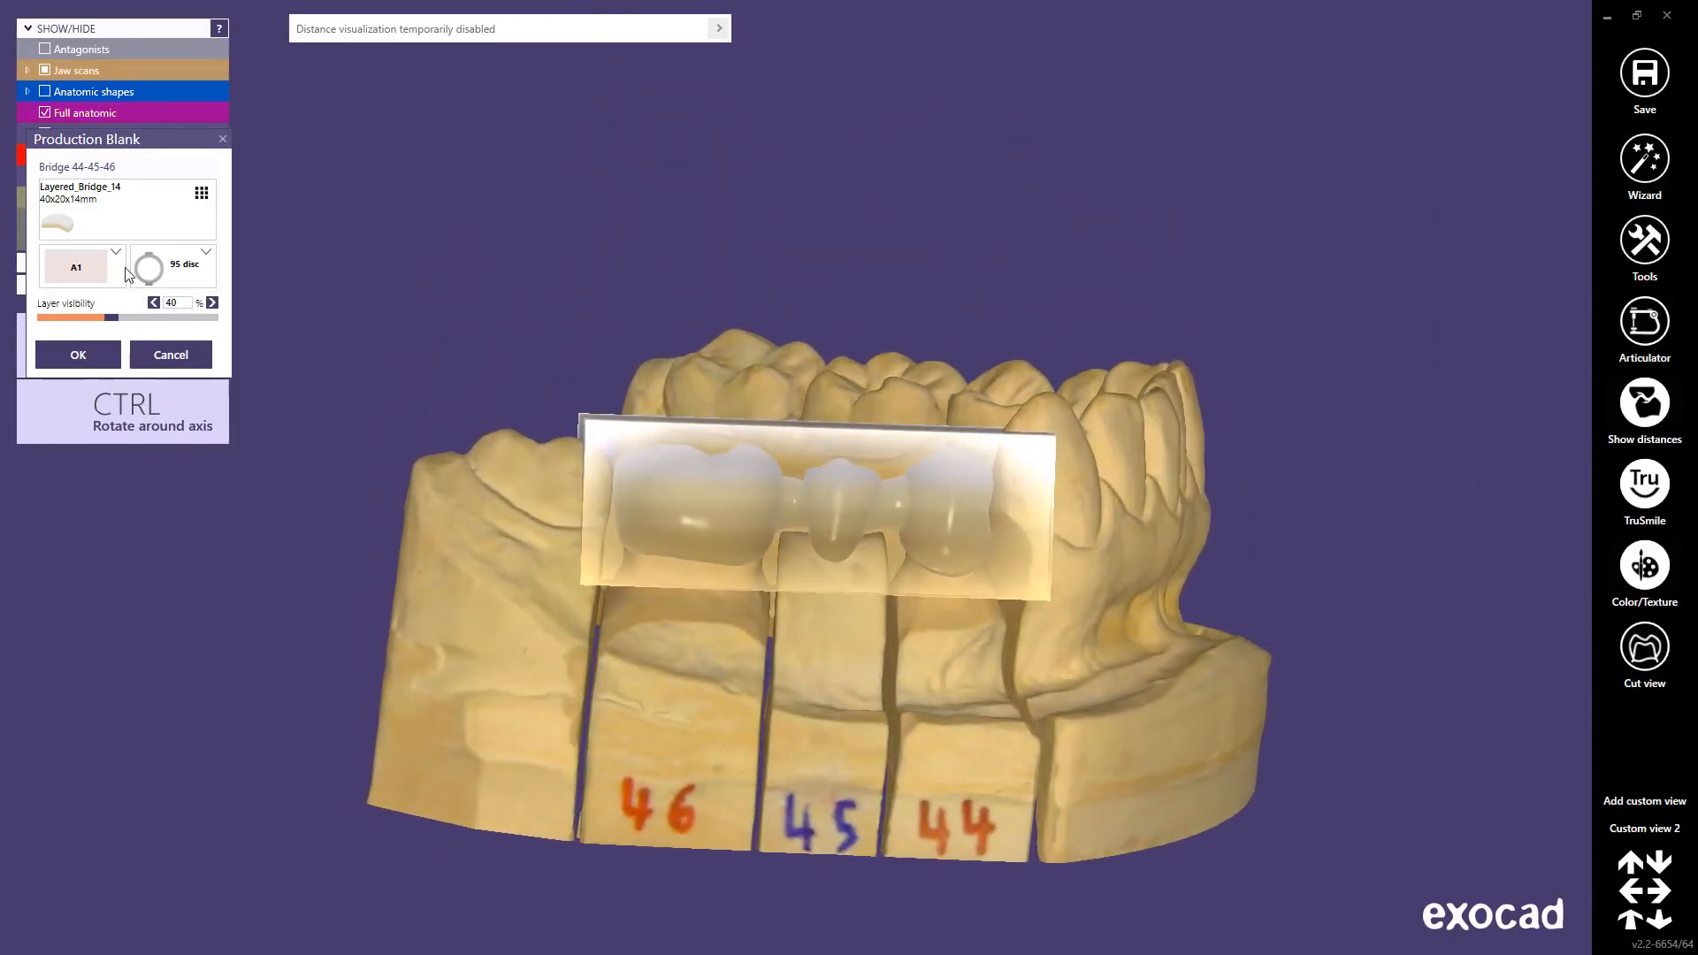
Step: Set the blank shade to A3.5, keep the 95 disc, and apply the blank
click(113, 269)
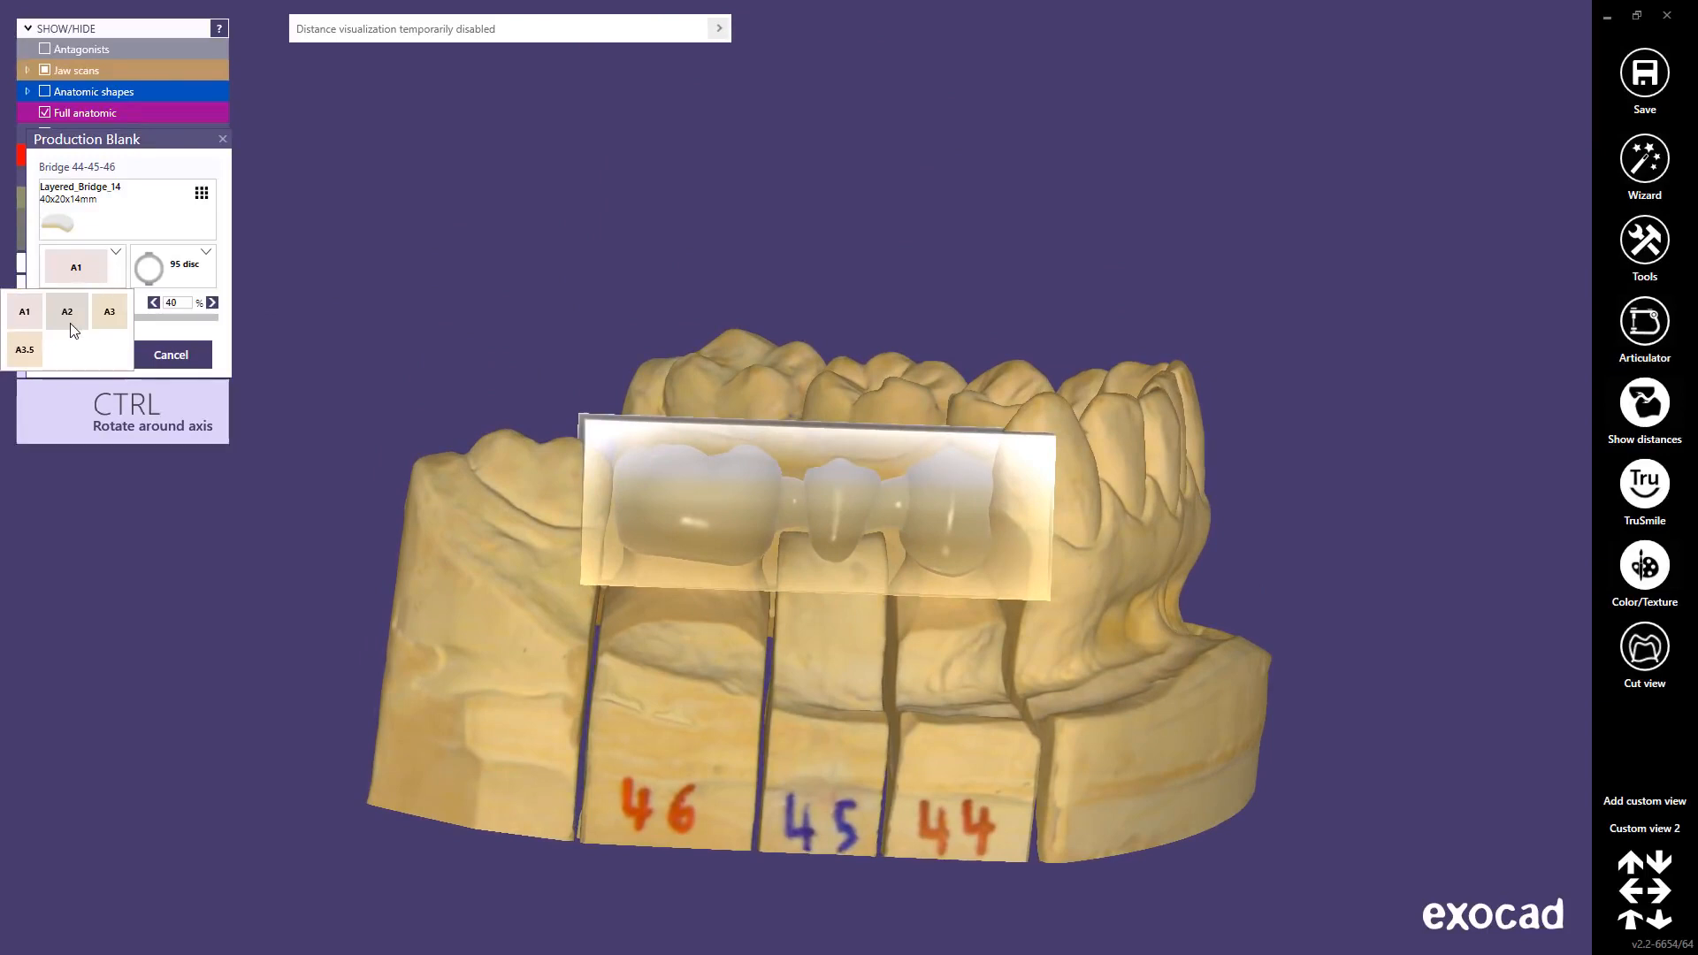
click(71, 322)
click(114, 271)
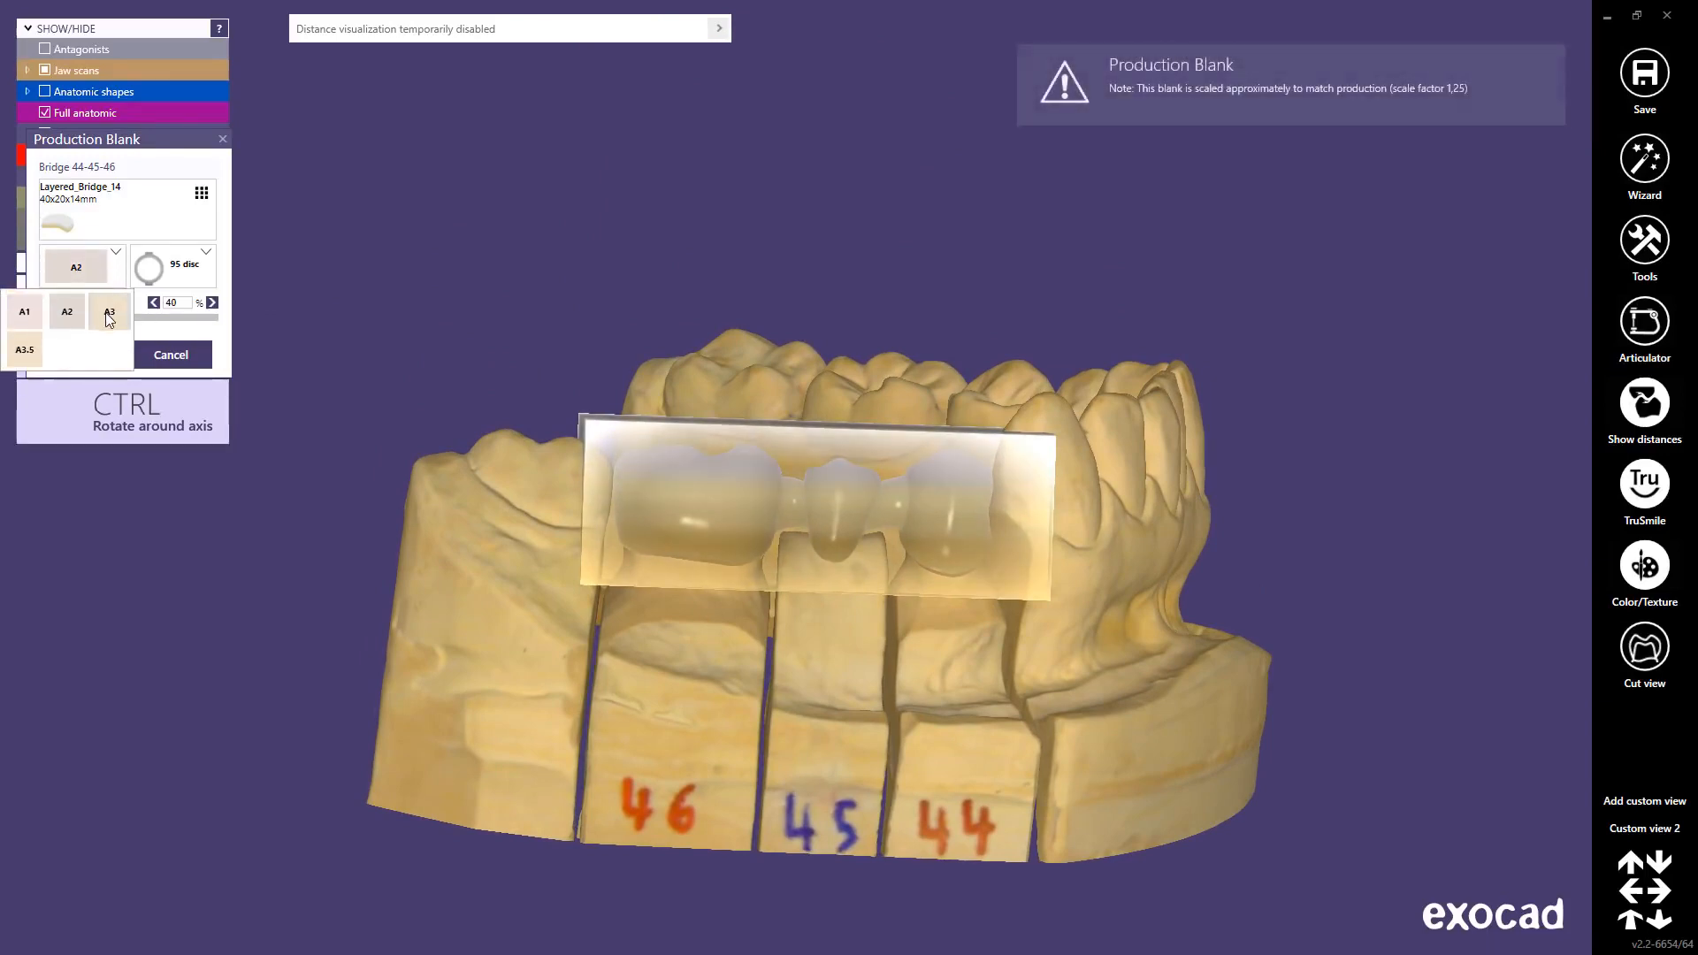
click(109, 315)
click(114, 271)
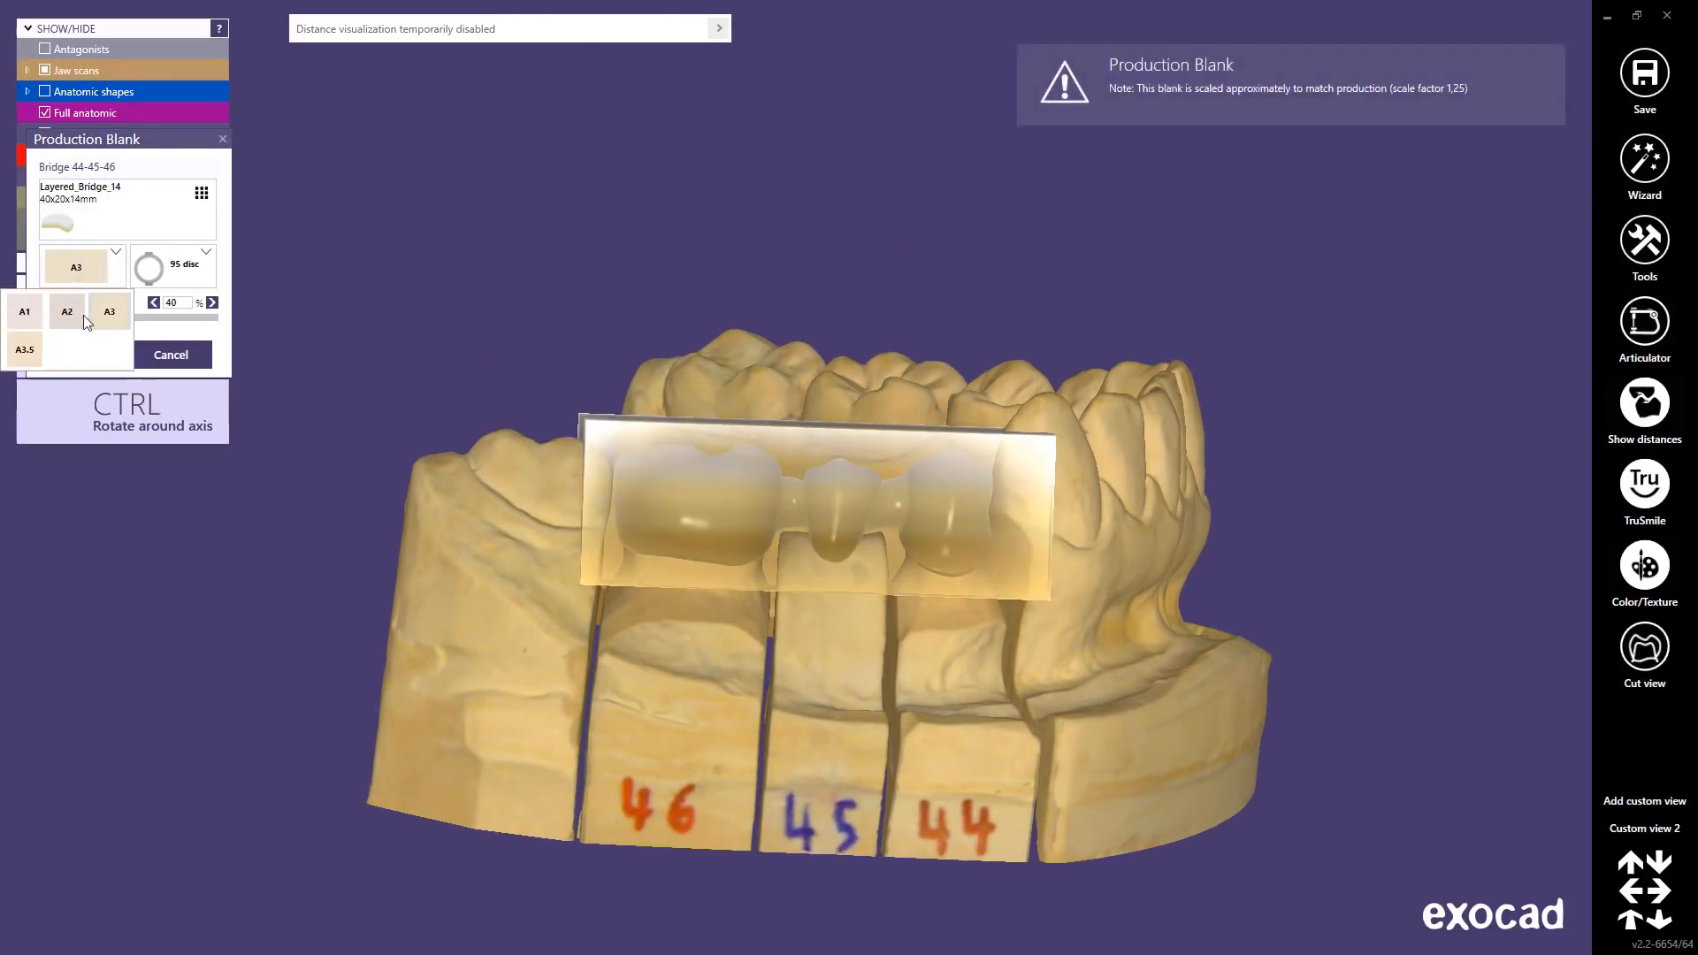
click(39, 349)
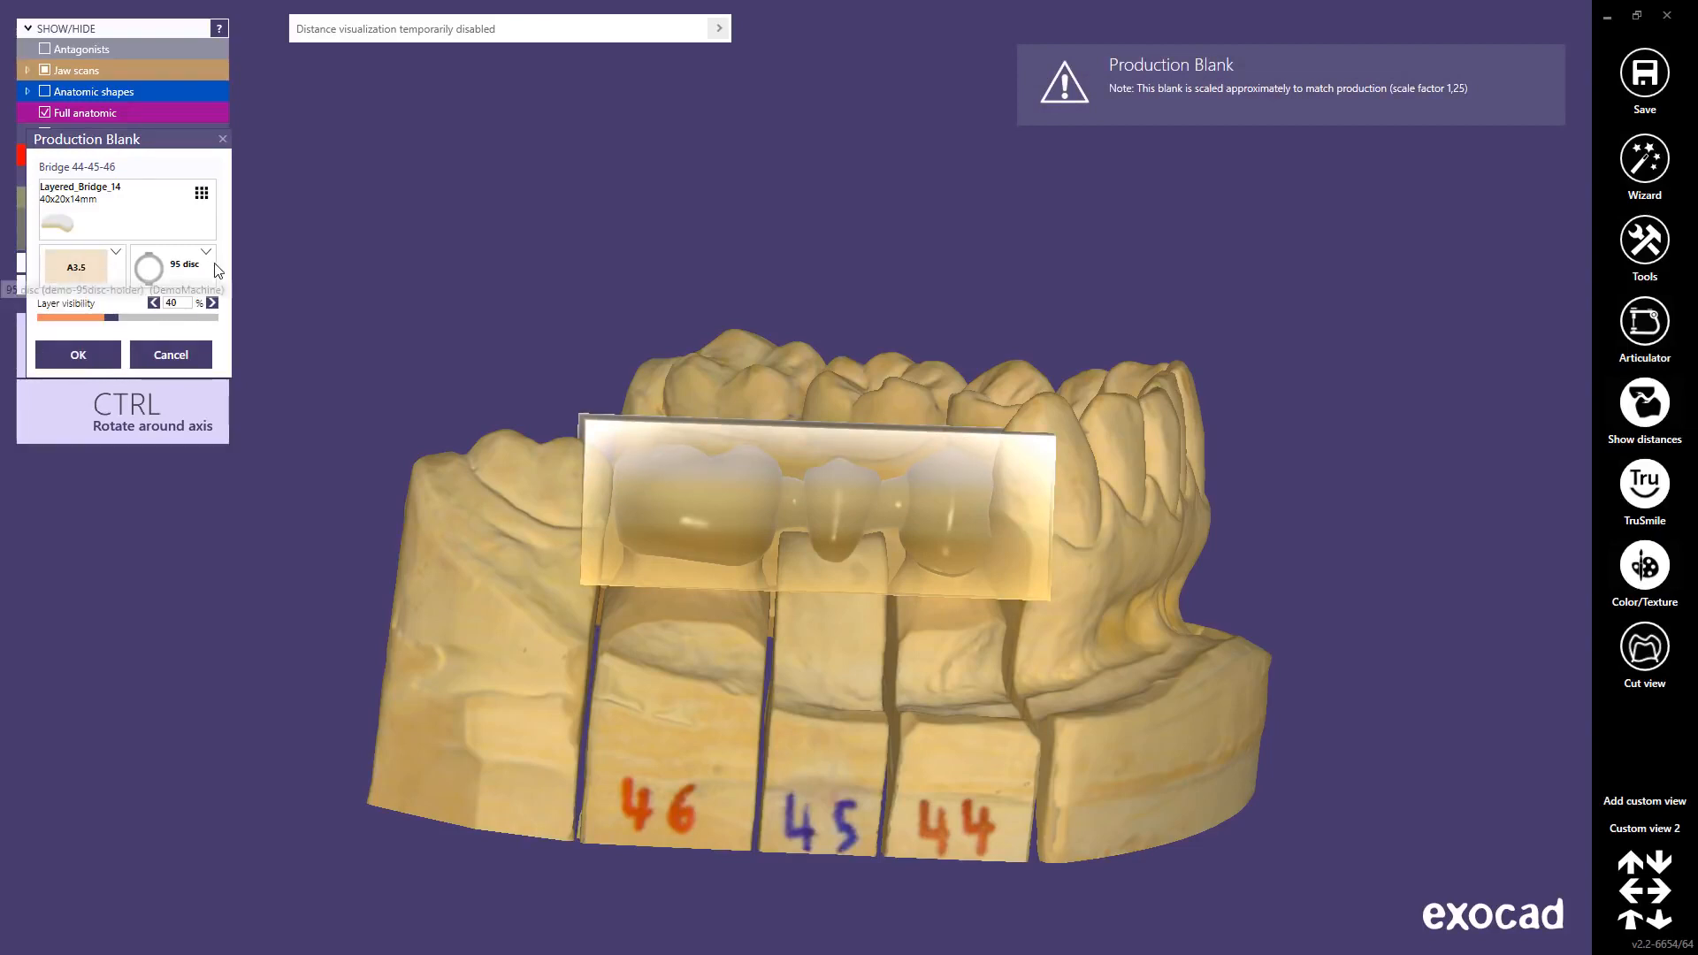
click(206, 270)
click(206, 270)
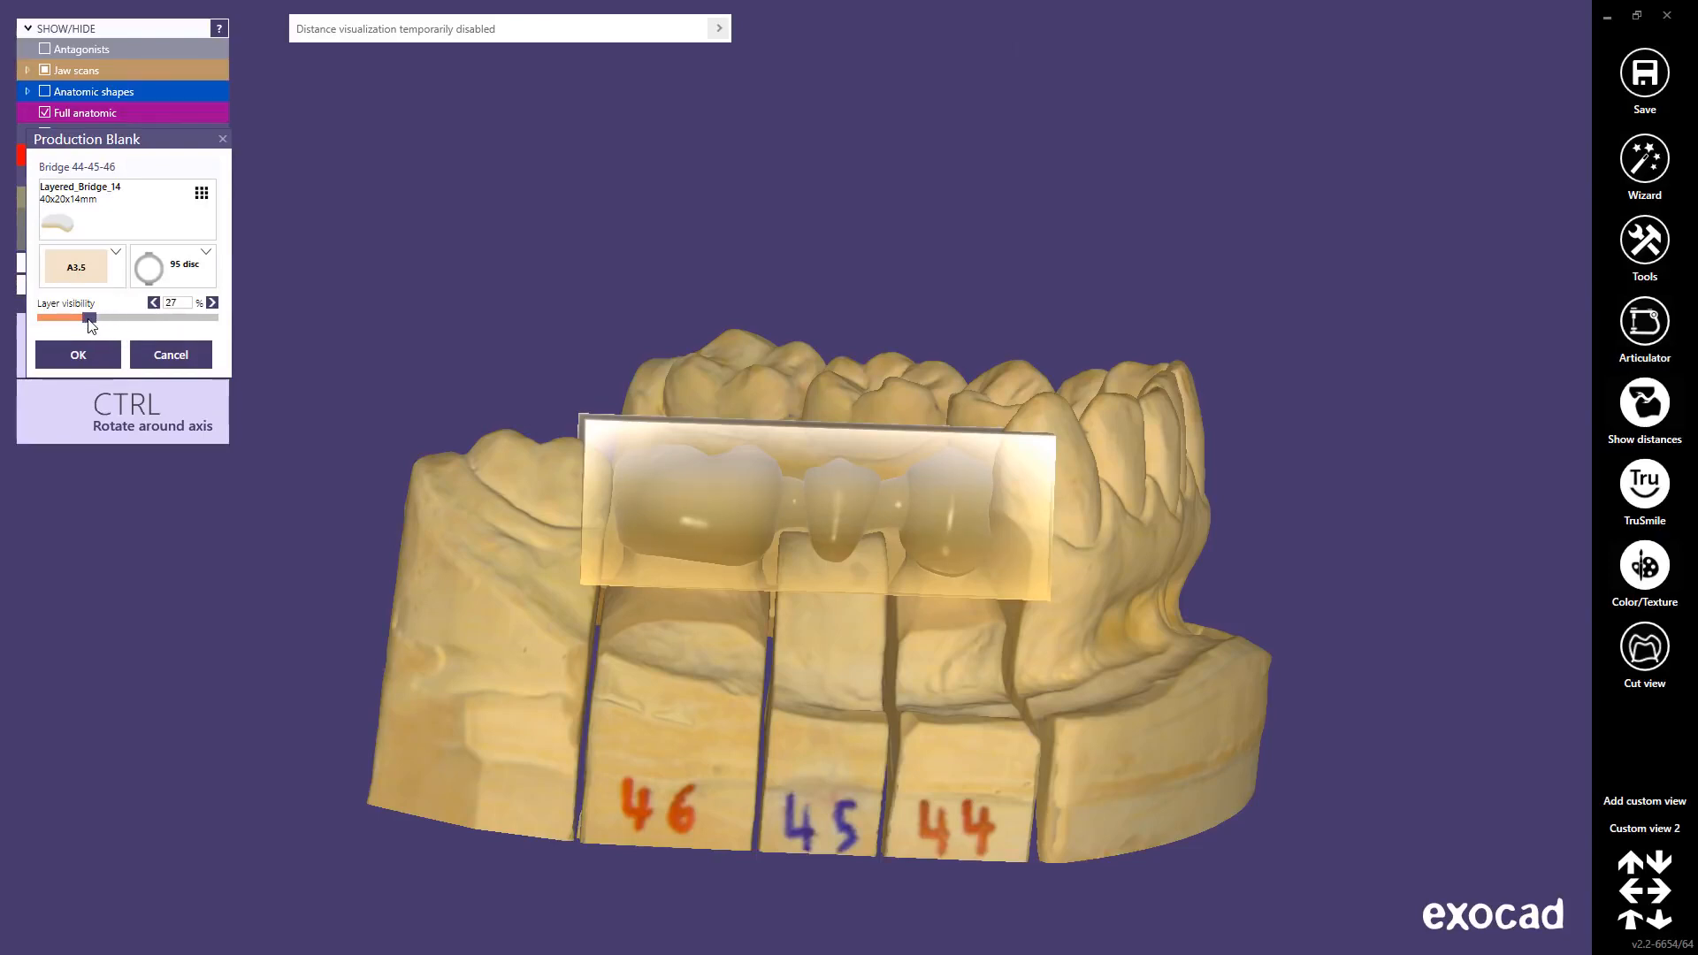
click(77, 354)
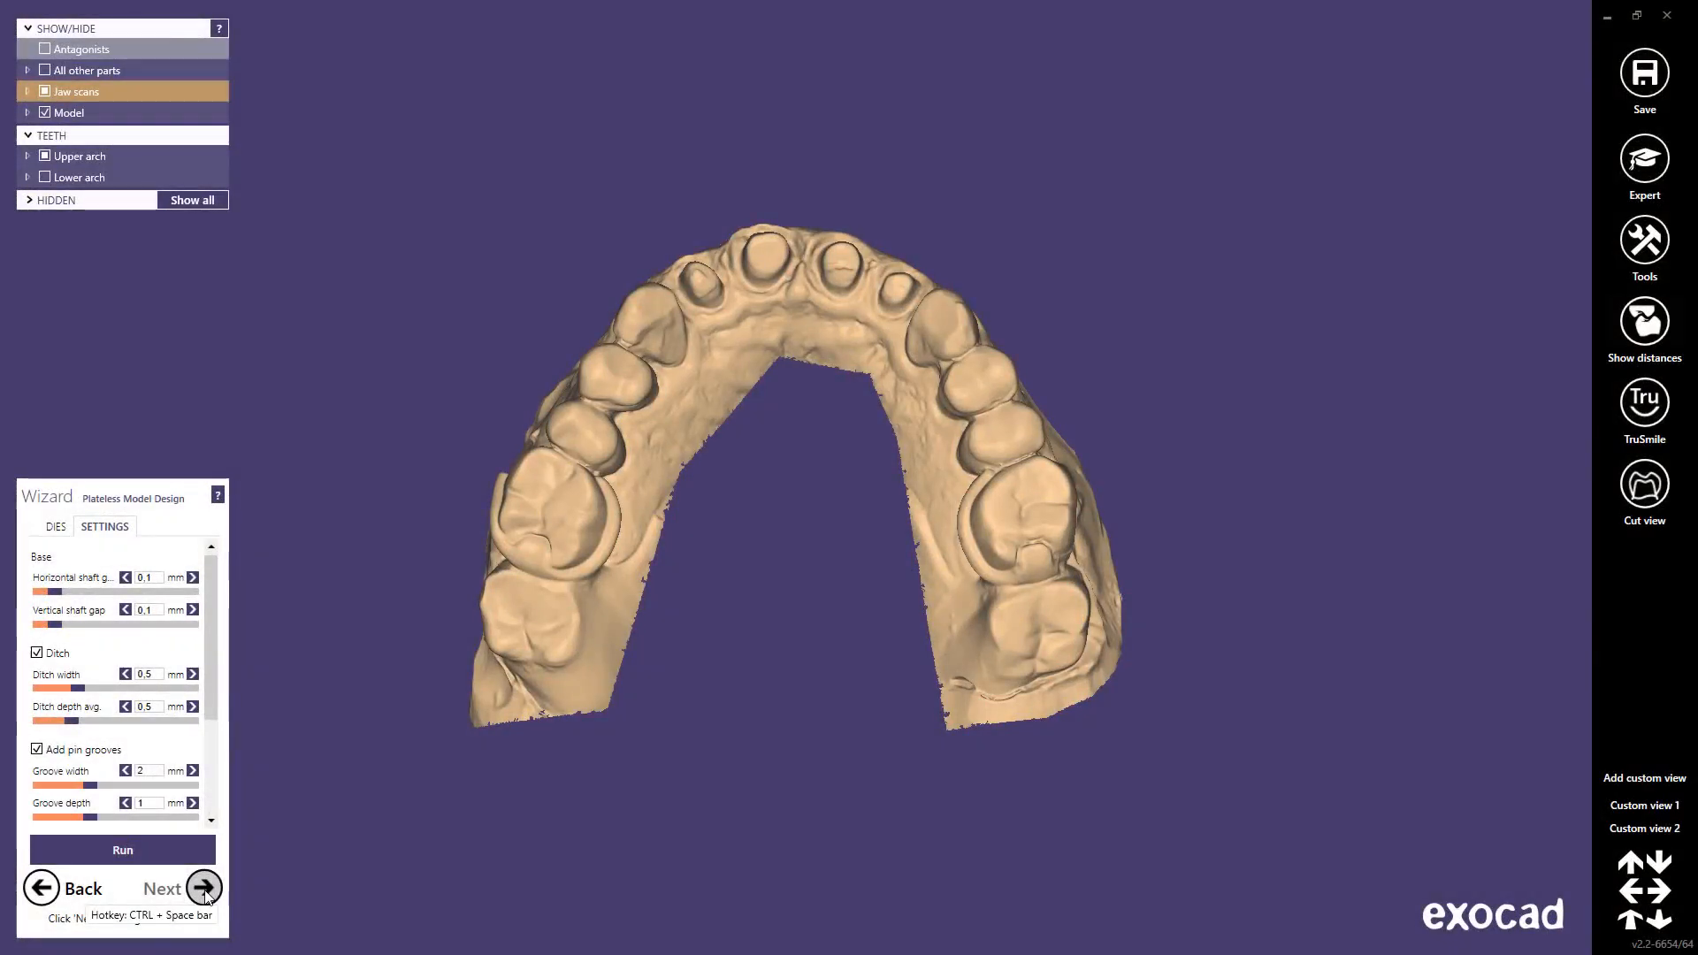
Step: In the die pin settings, tilt the first two pins right, the third left, the fourth up-left
click(59, 528)
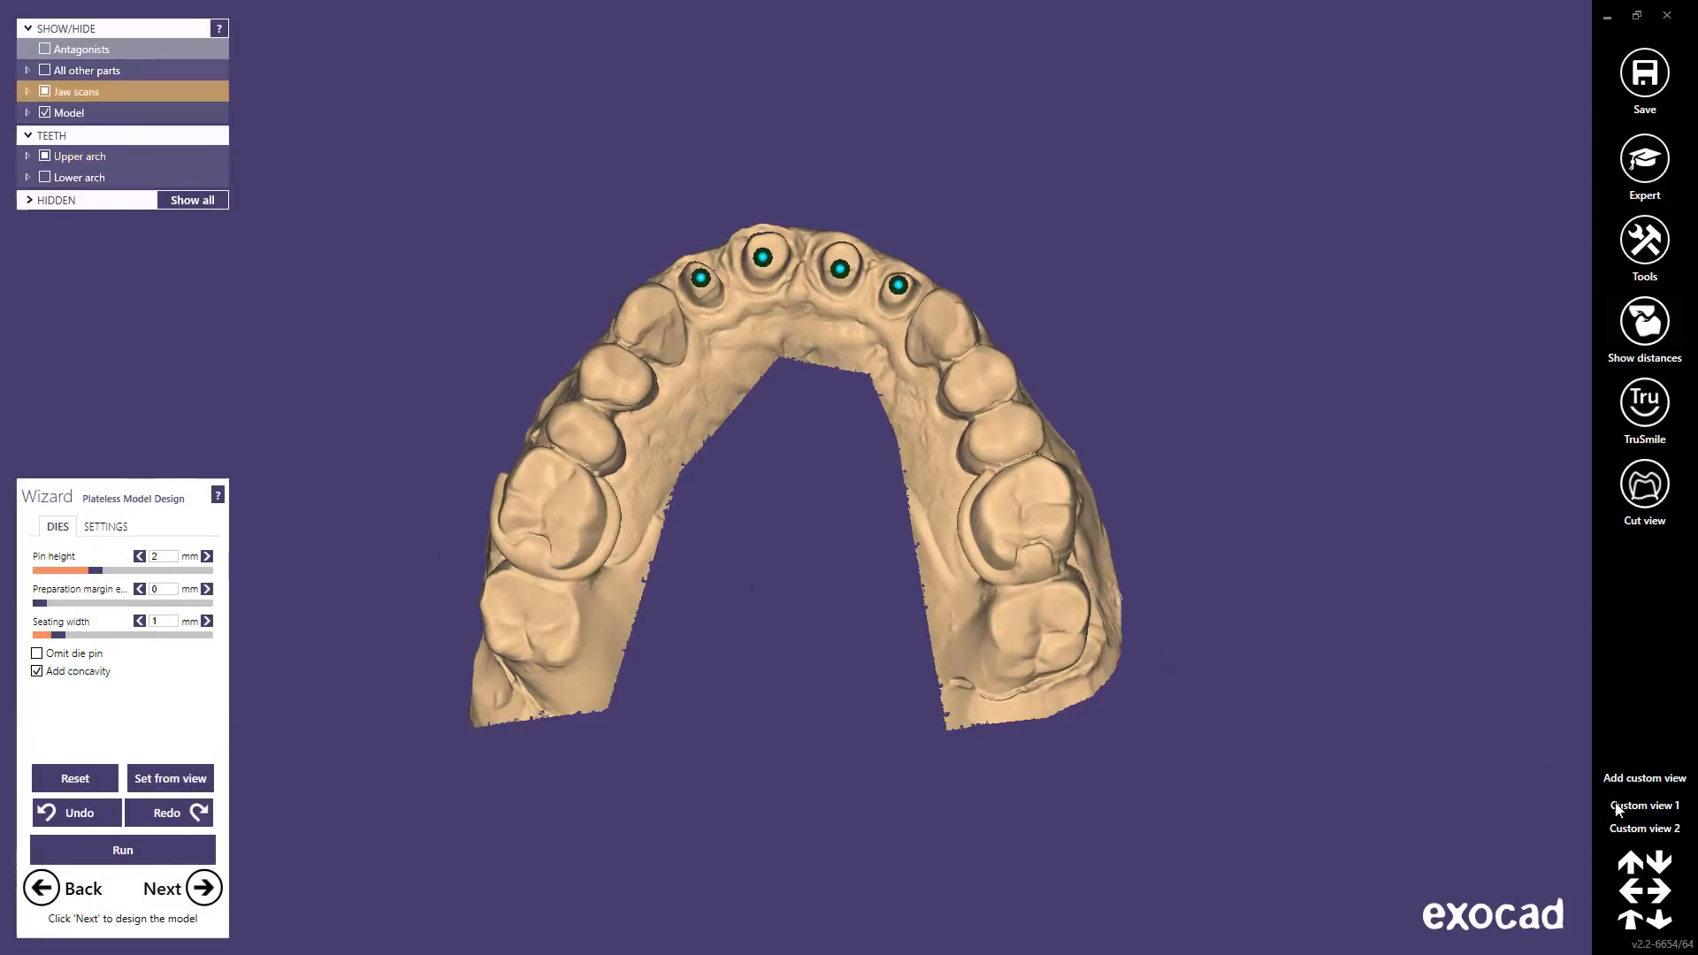
click(1633, 831)
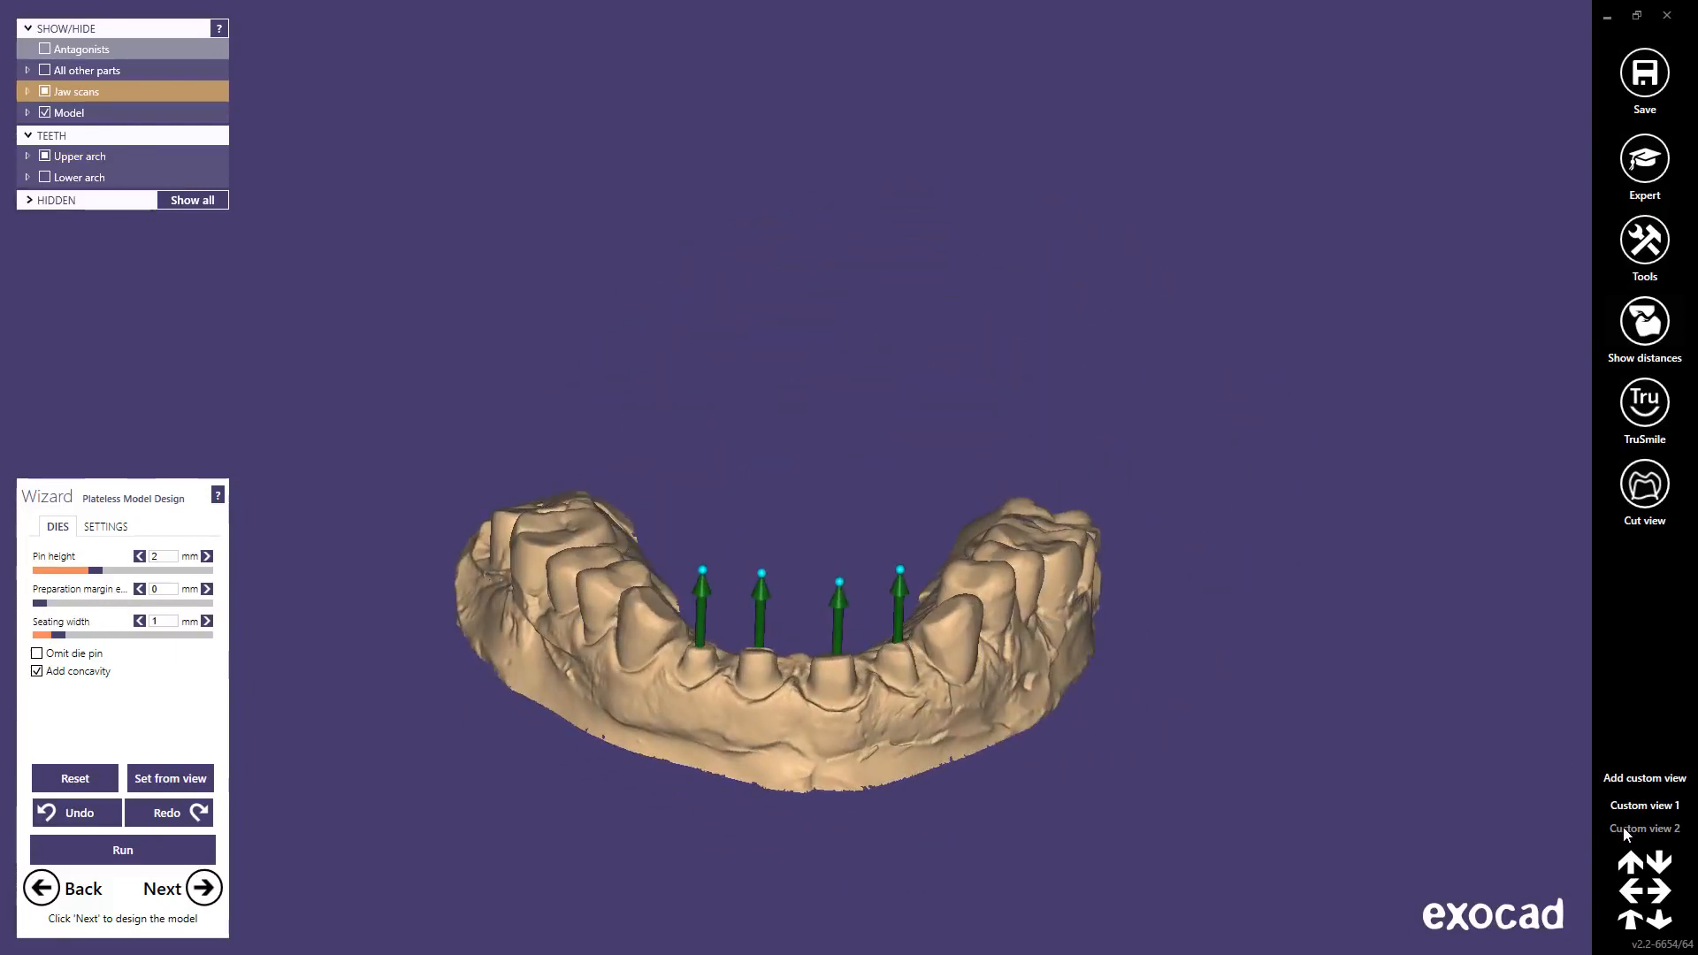
drag(758, 575, 716, 566)
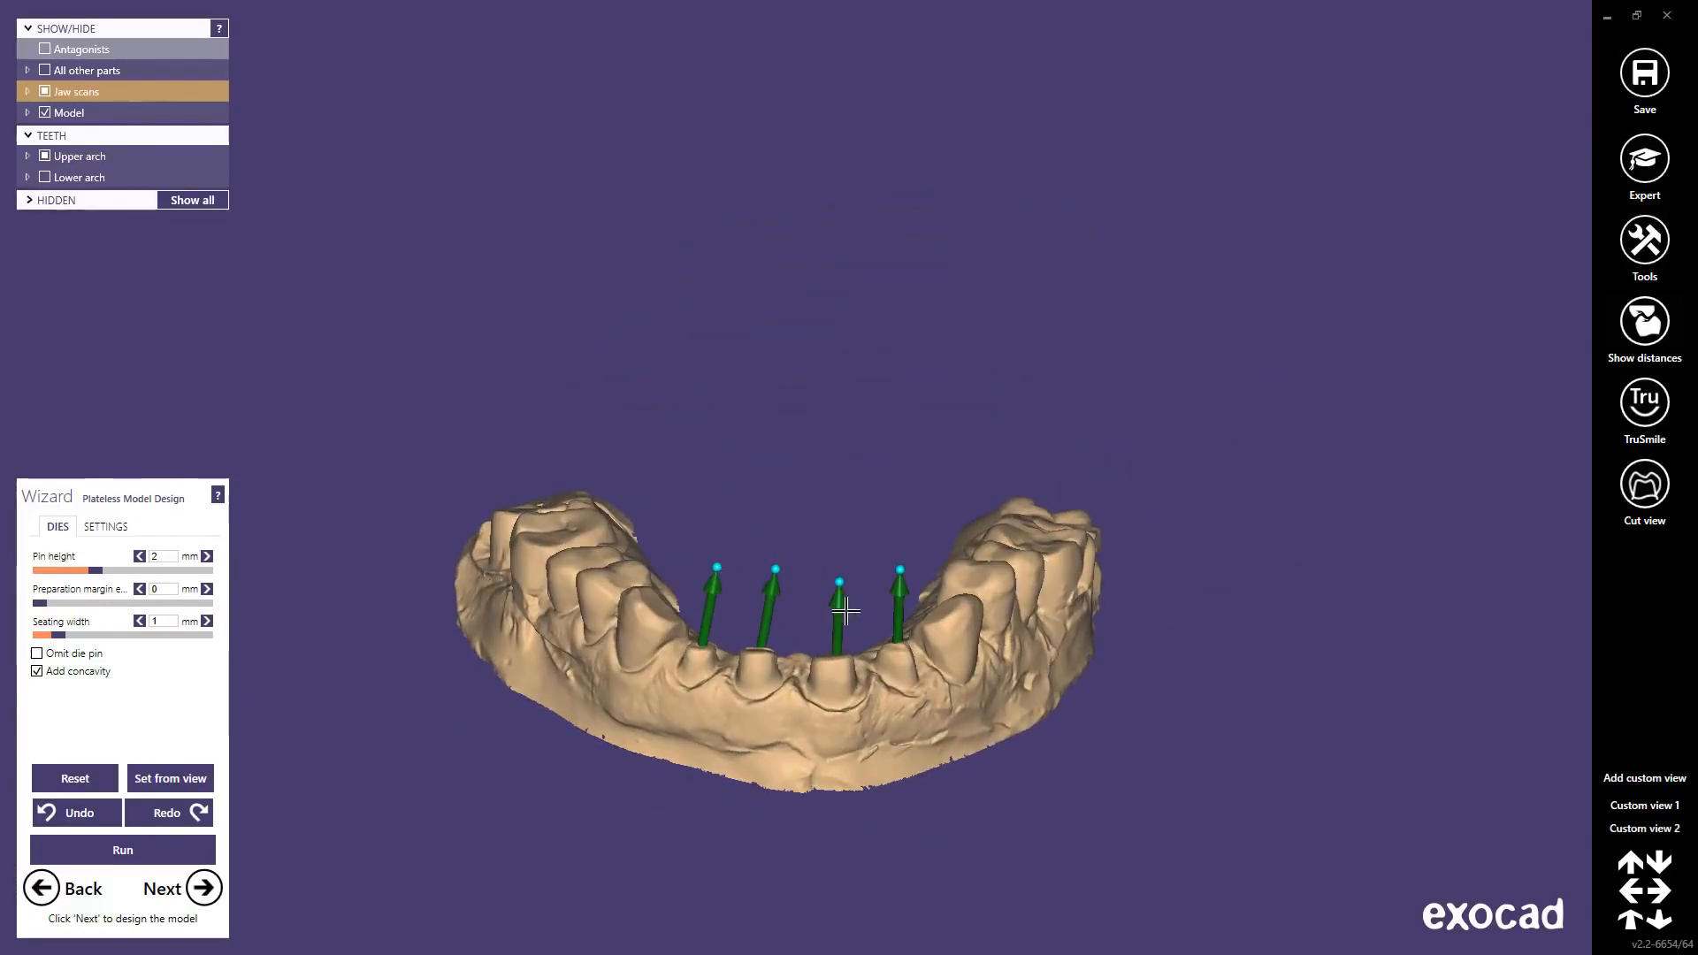
drag(840, 581, 831, 584)
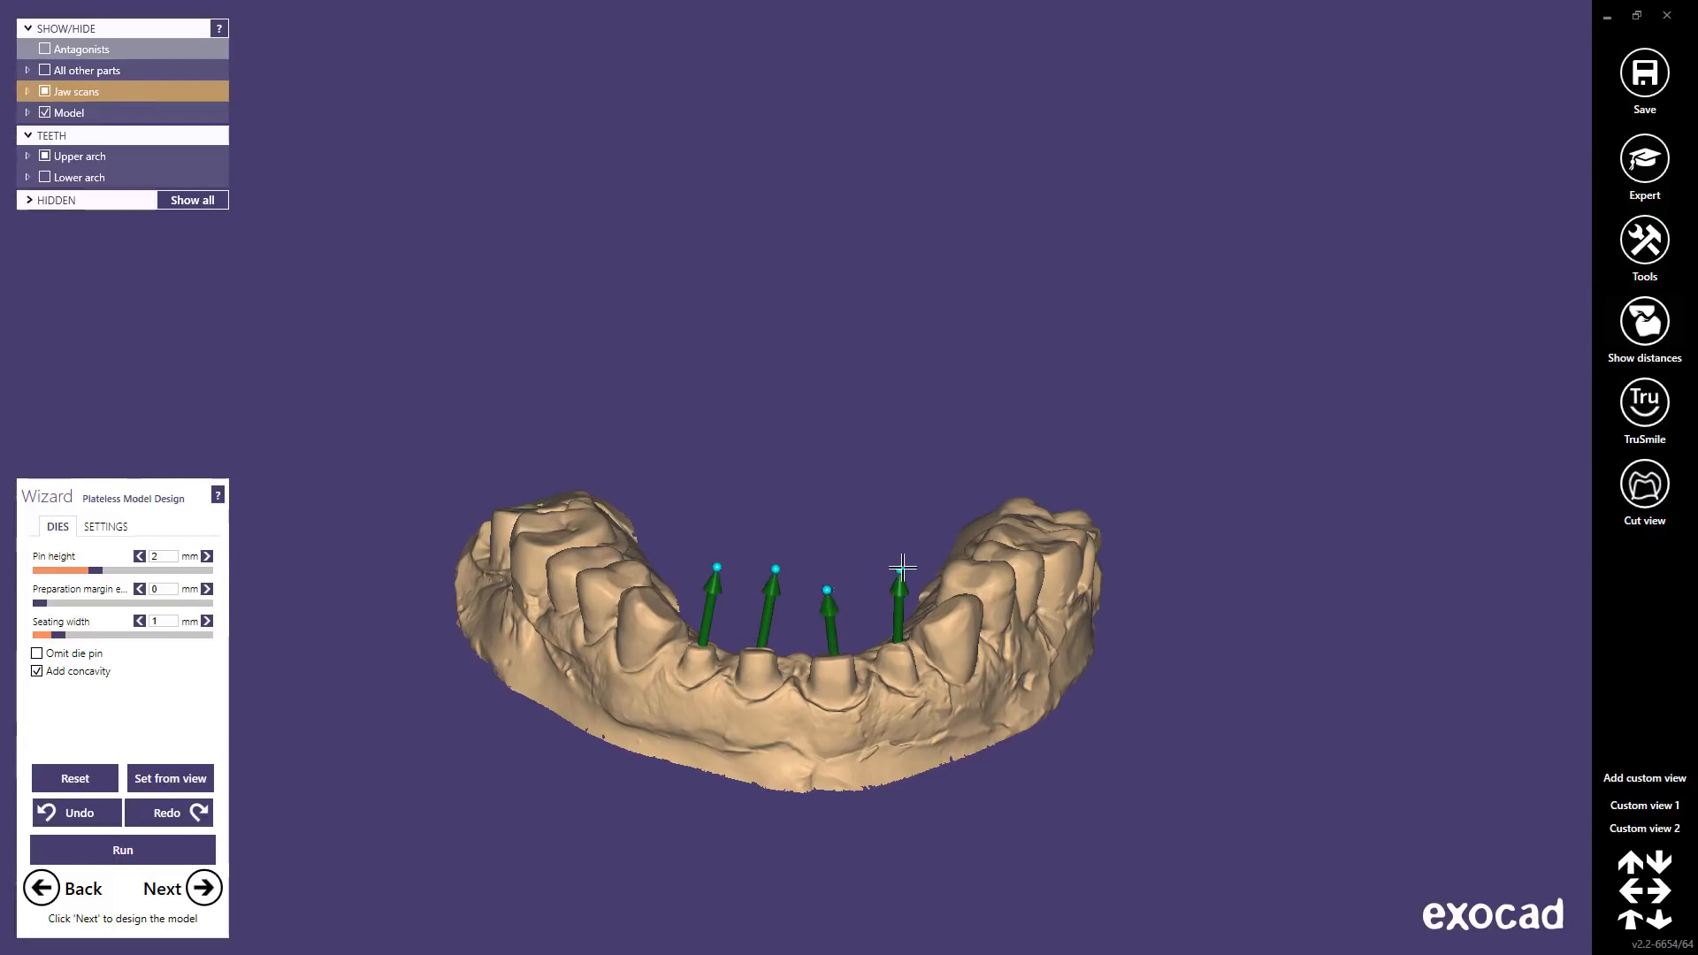
drag(901, 568, 888, 561)
Step: Align all die pins to the occlusal view, re-tilt the first and fourth pins, and generate
middle_click(804, 679)
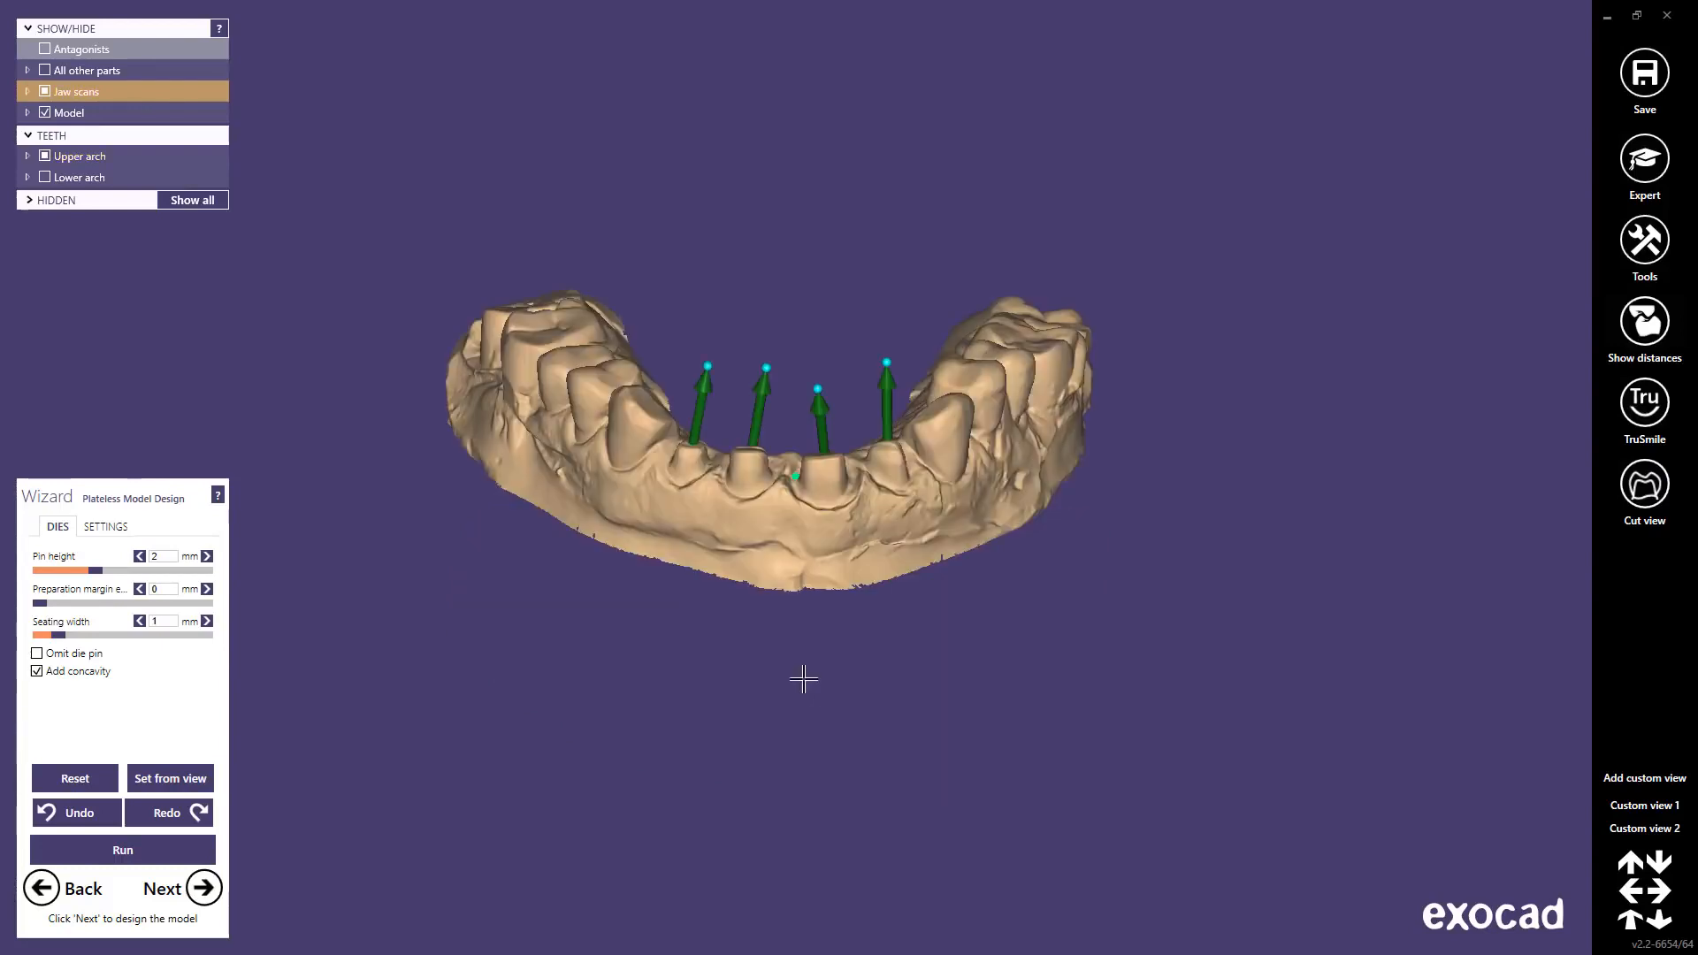
right_drag(786, 529, 785, 529)
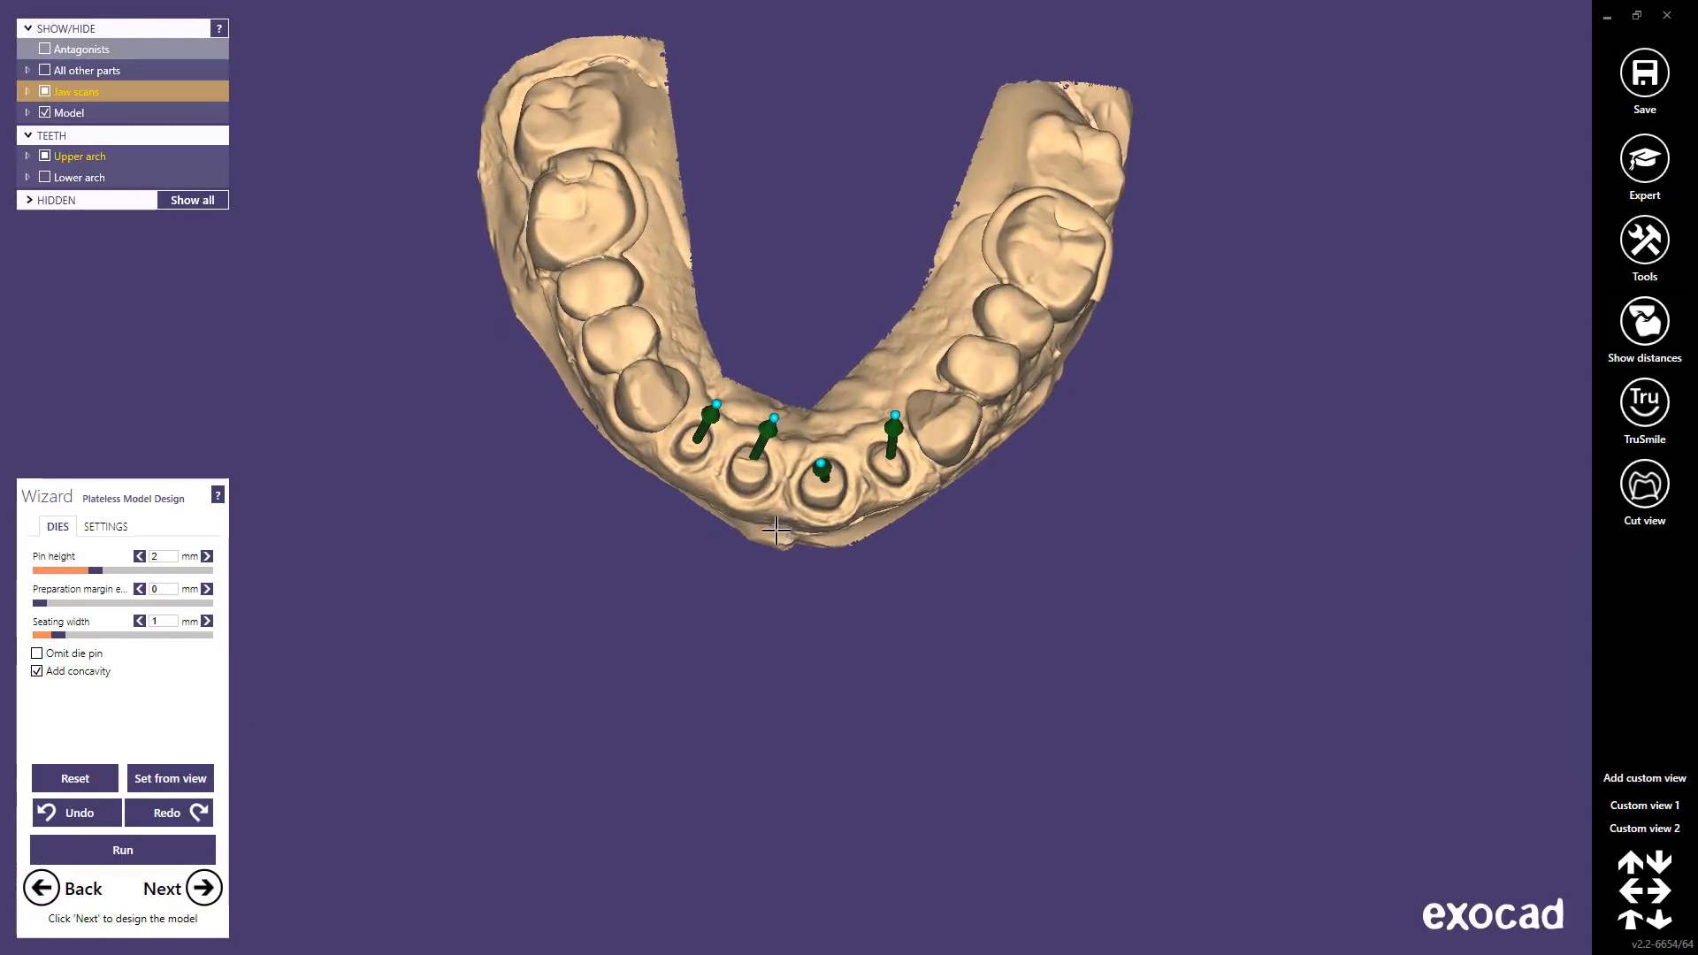
click(166, 784)
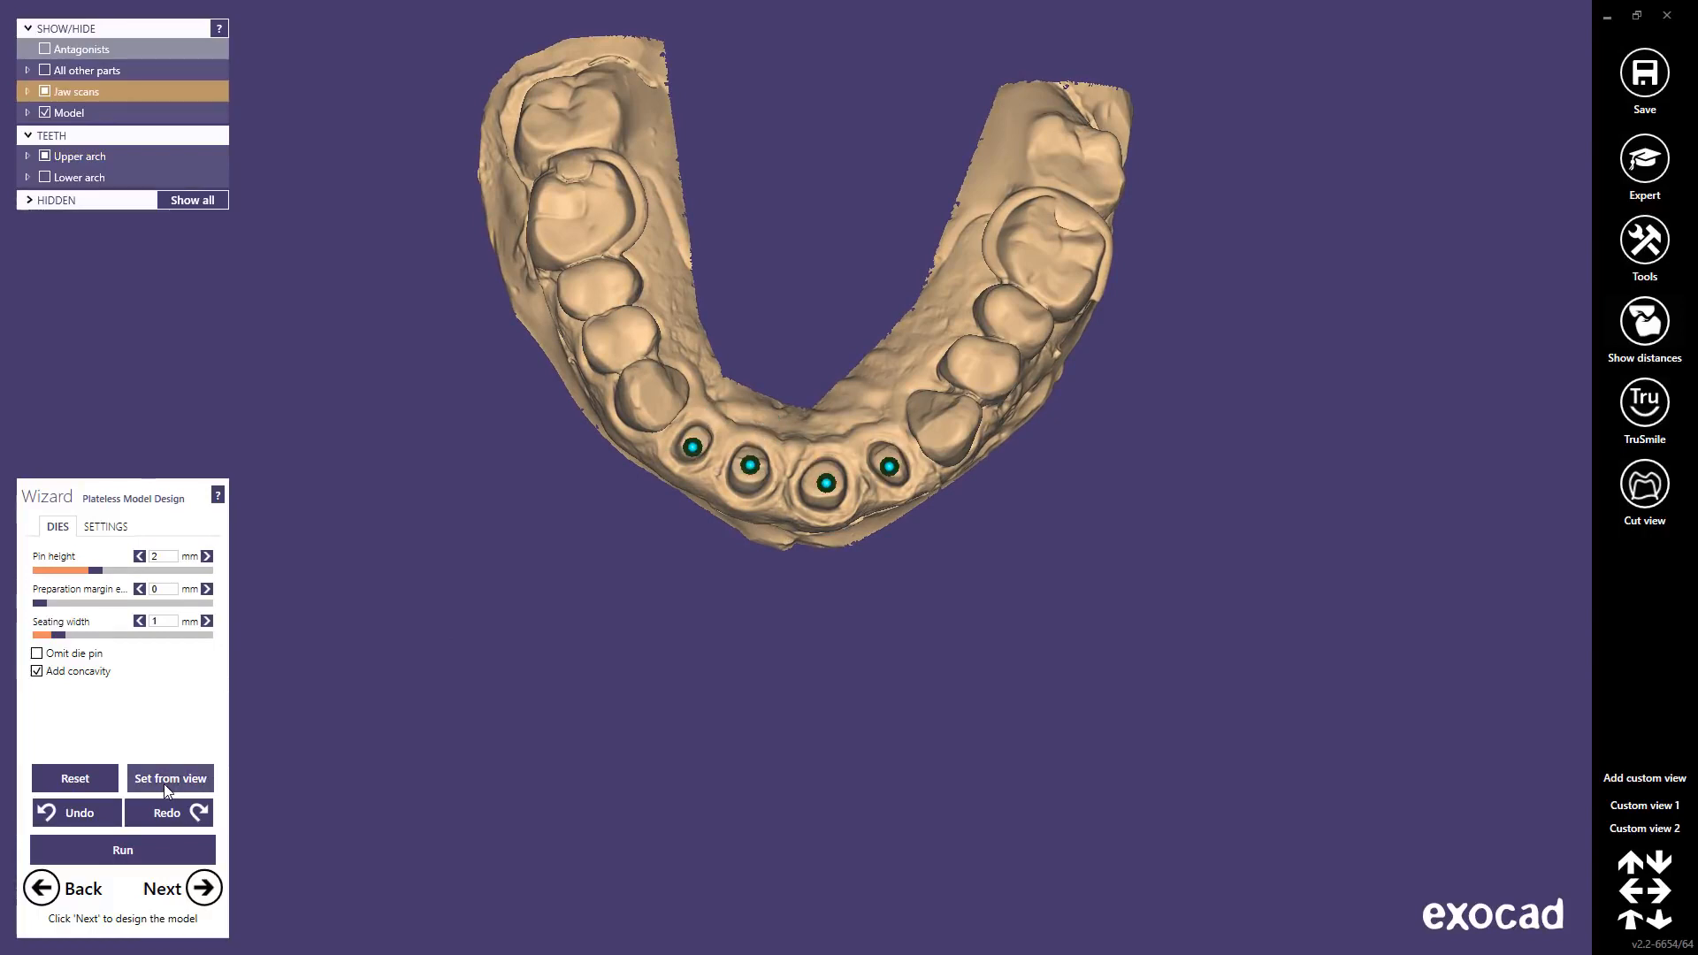
right_drag(747, 573, 749, 563)
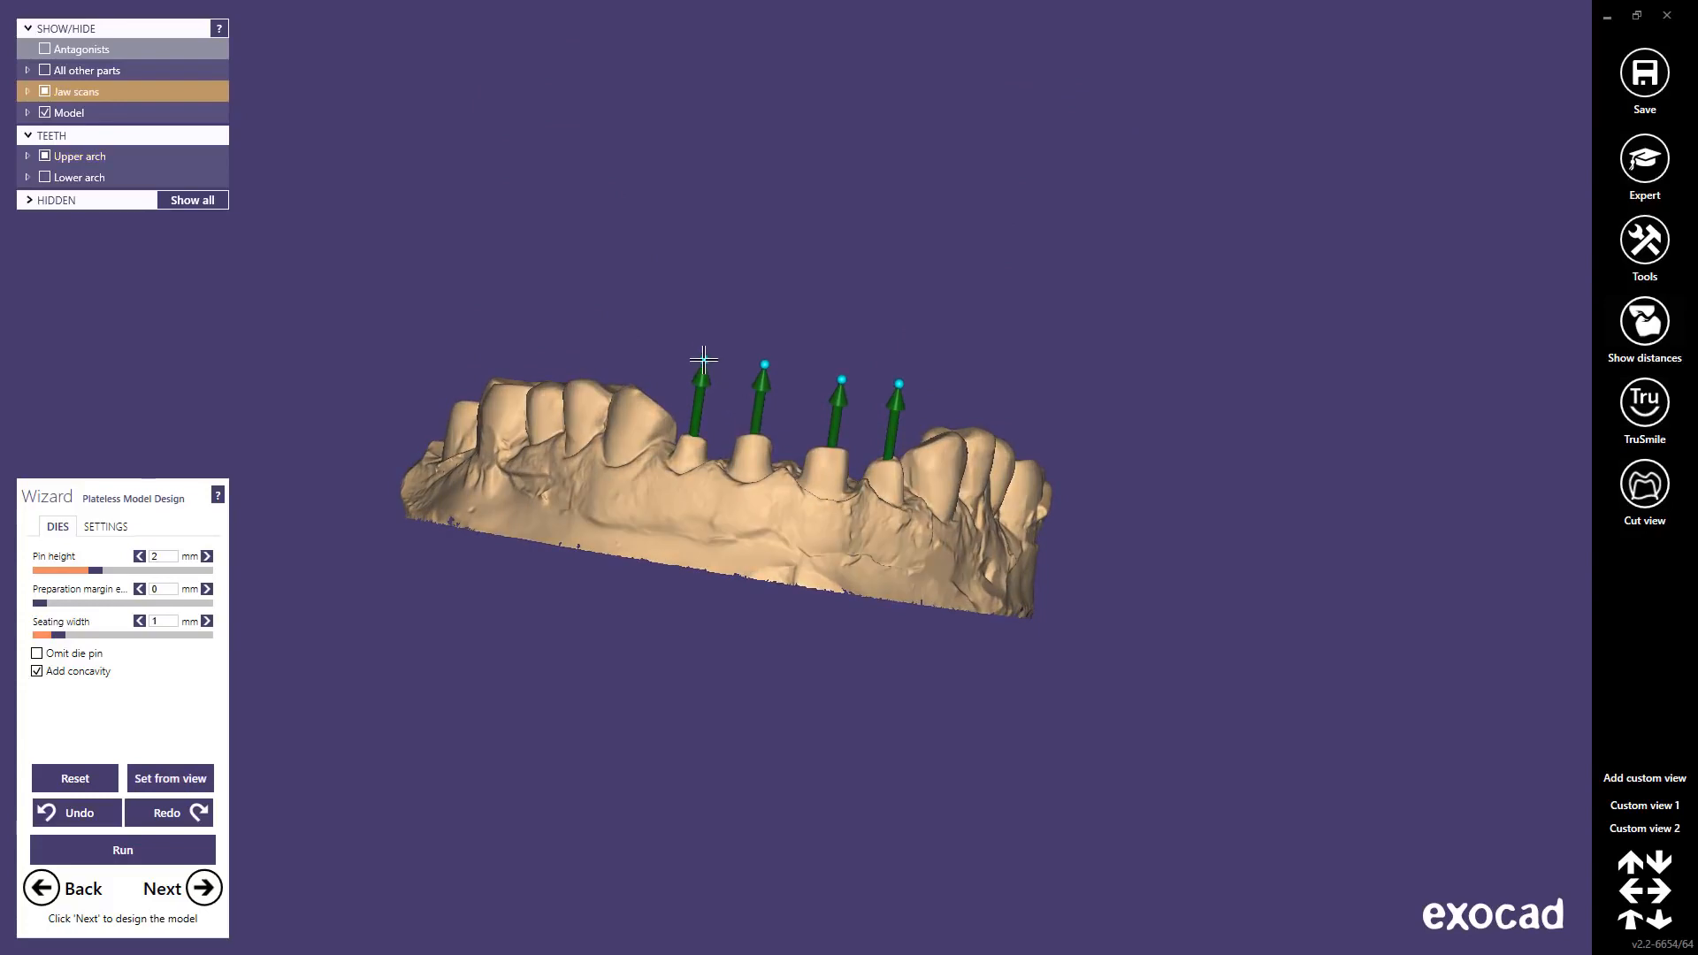
drag(703, 356, 713, 359)
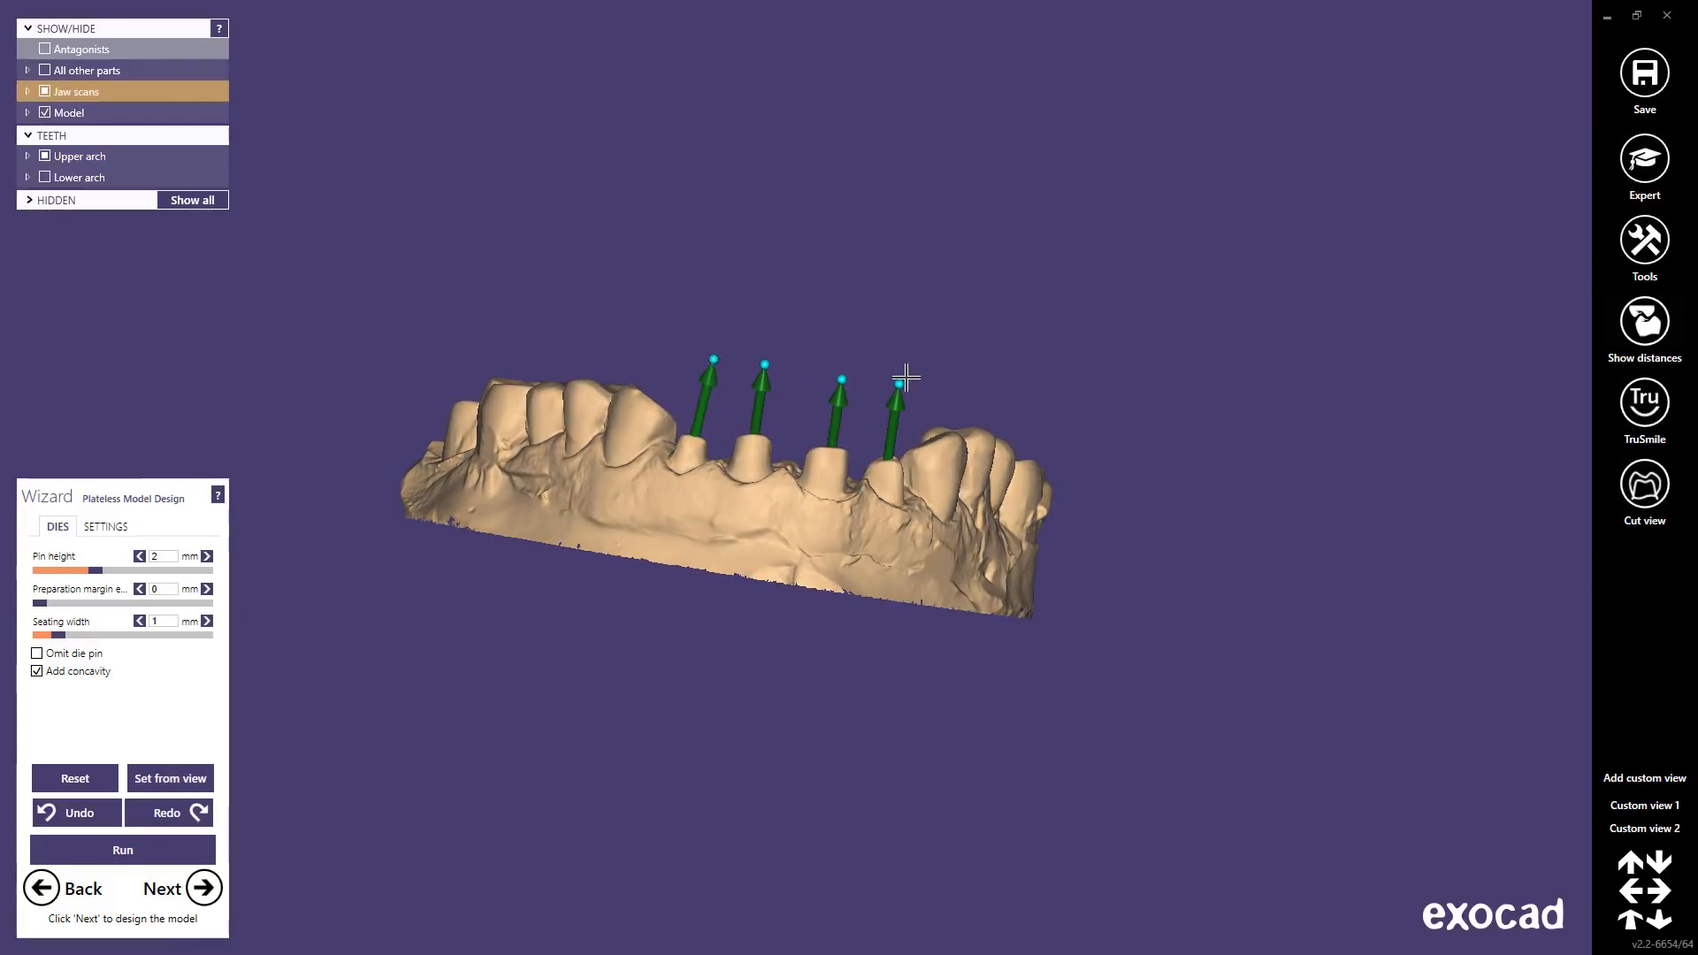
drag(900, 379, 895, 380)
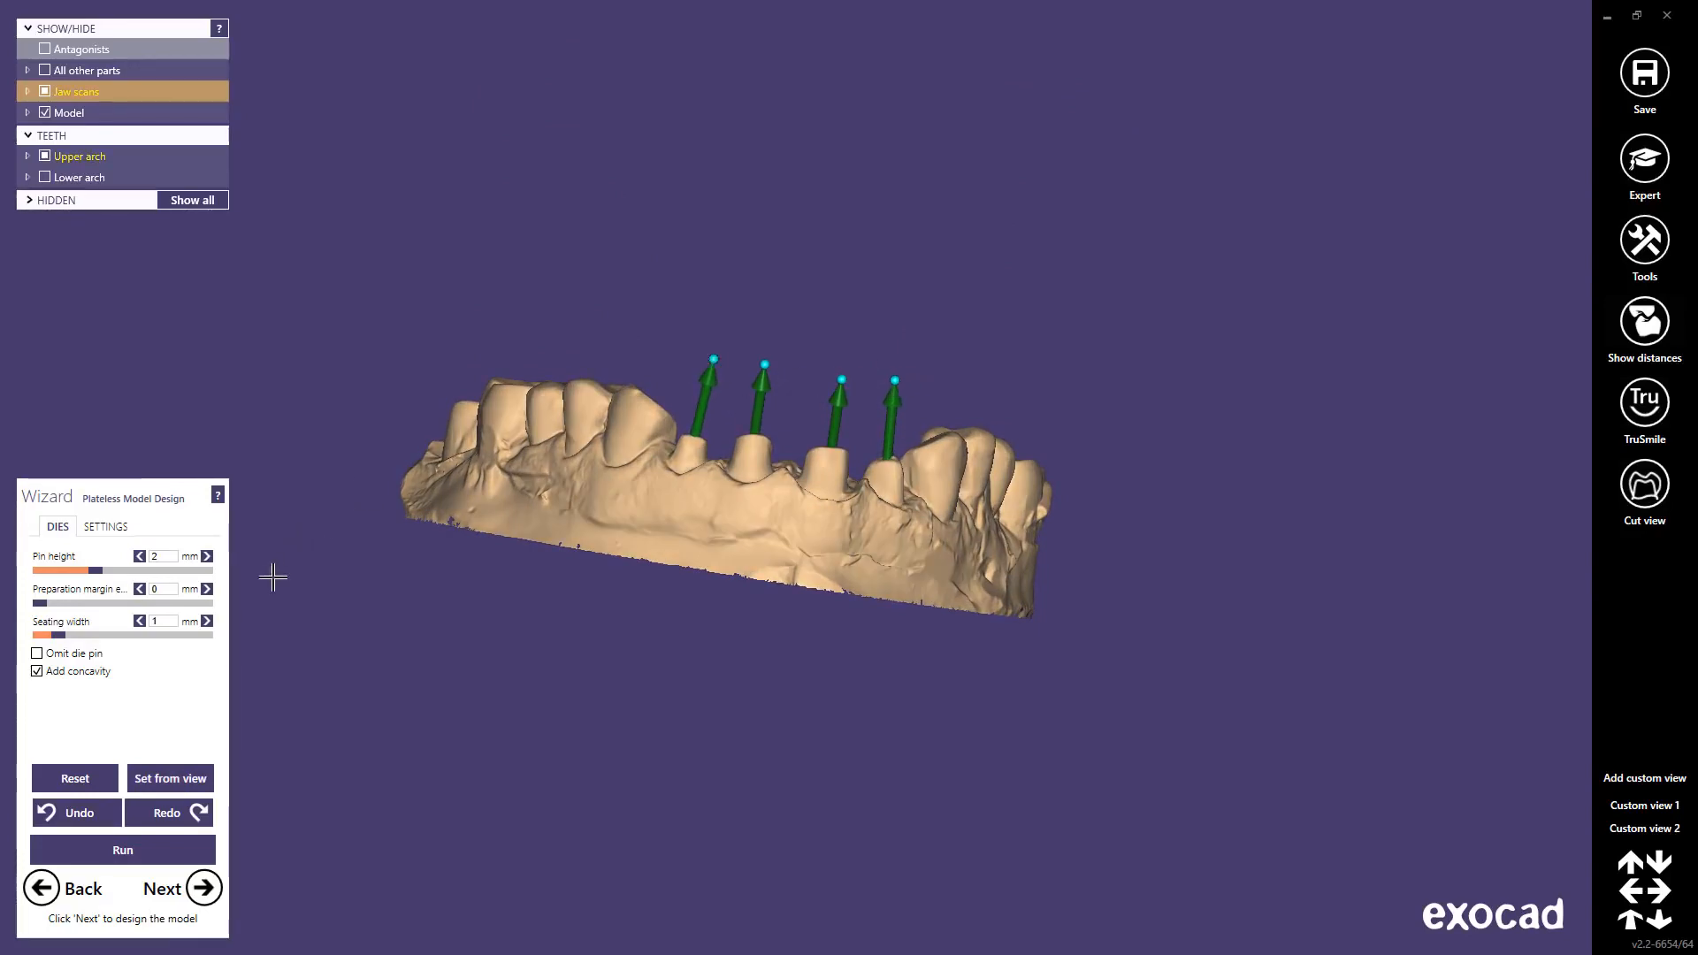
click(128, 851)
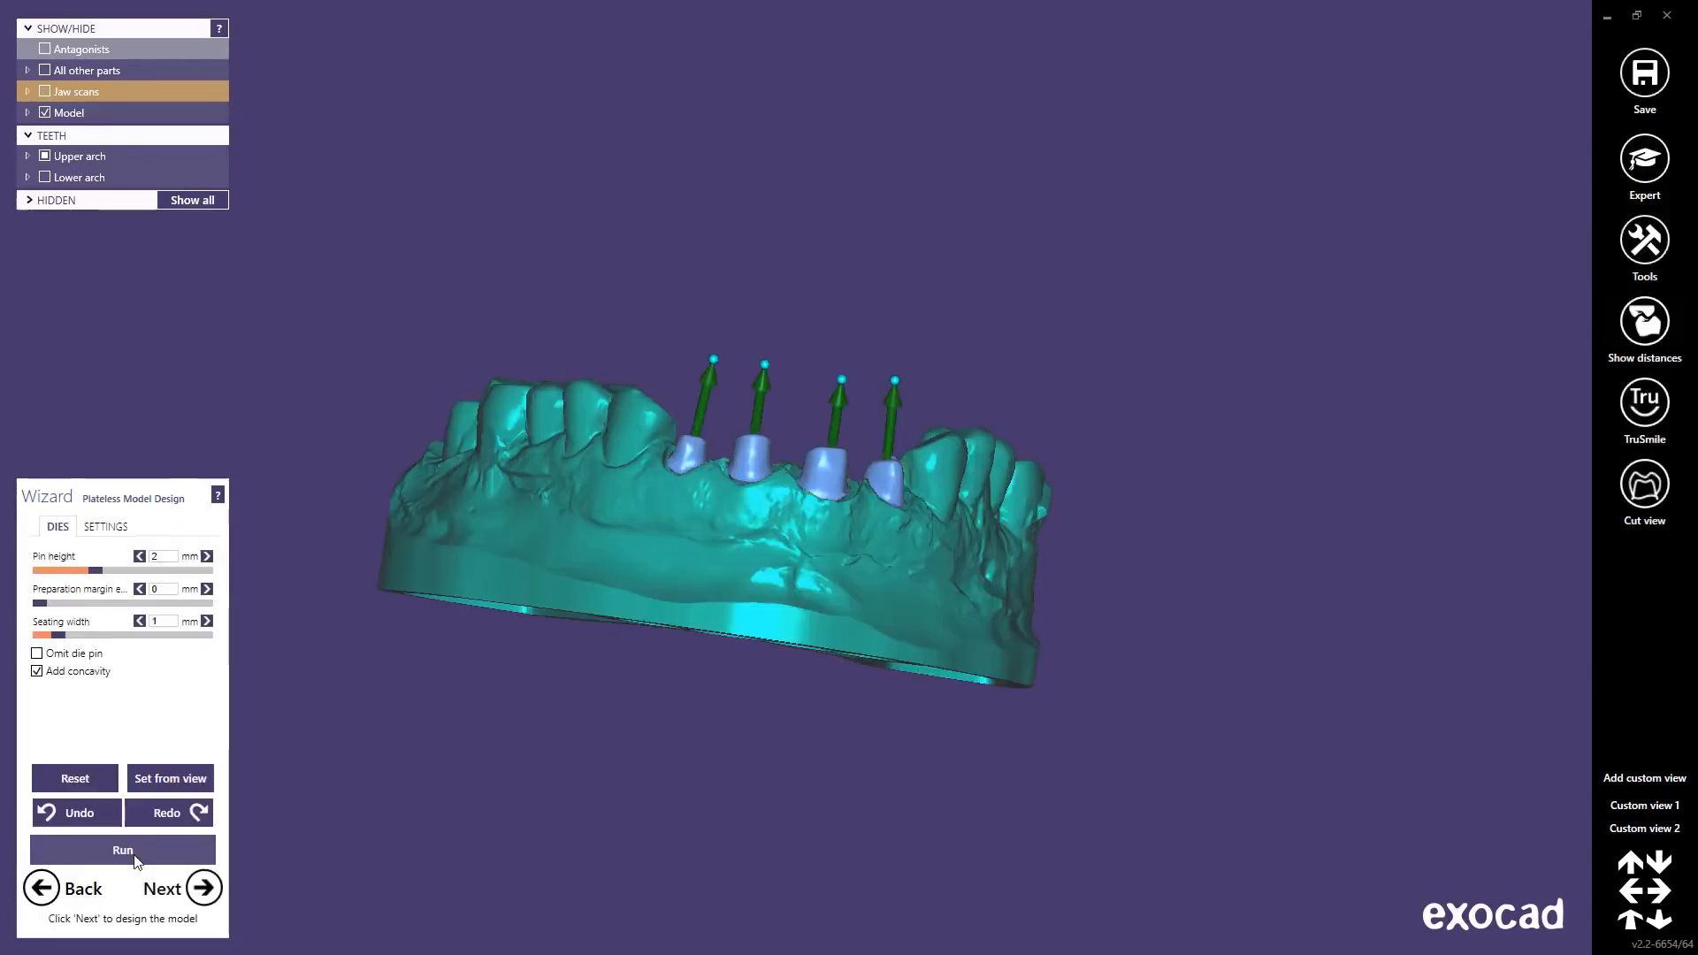
Step: Hide, restore, then make the base model transparent to inspect the four dies inside
right_drag(789, 573, 785, 557)
ctrl+middle_click(784, 576)
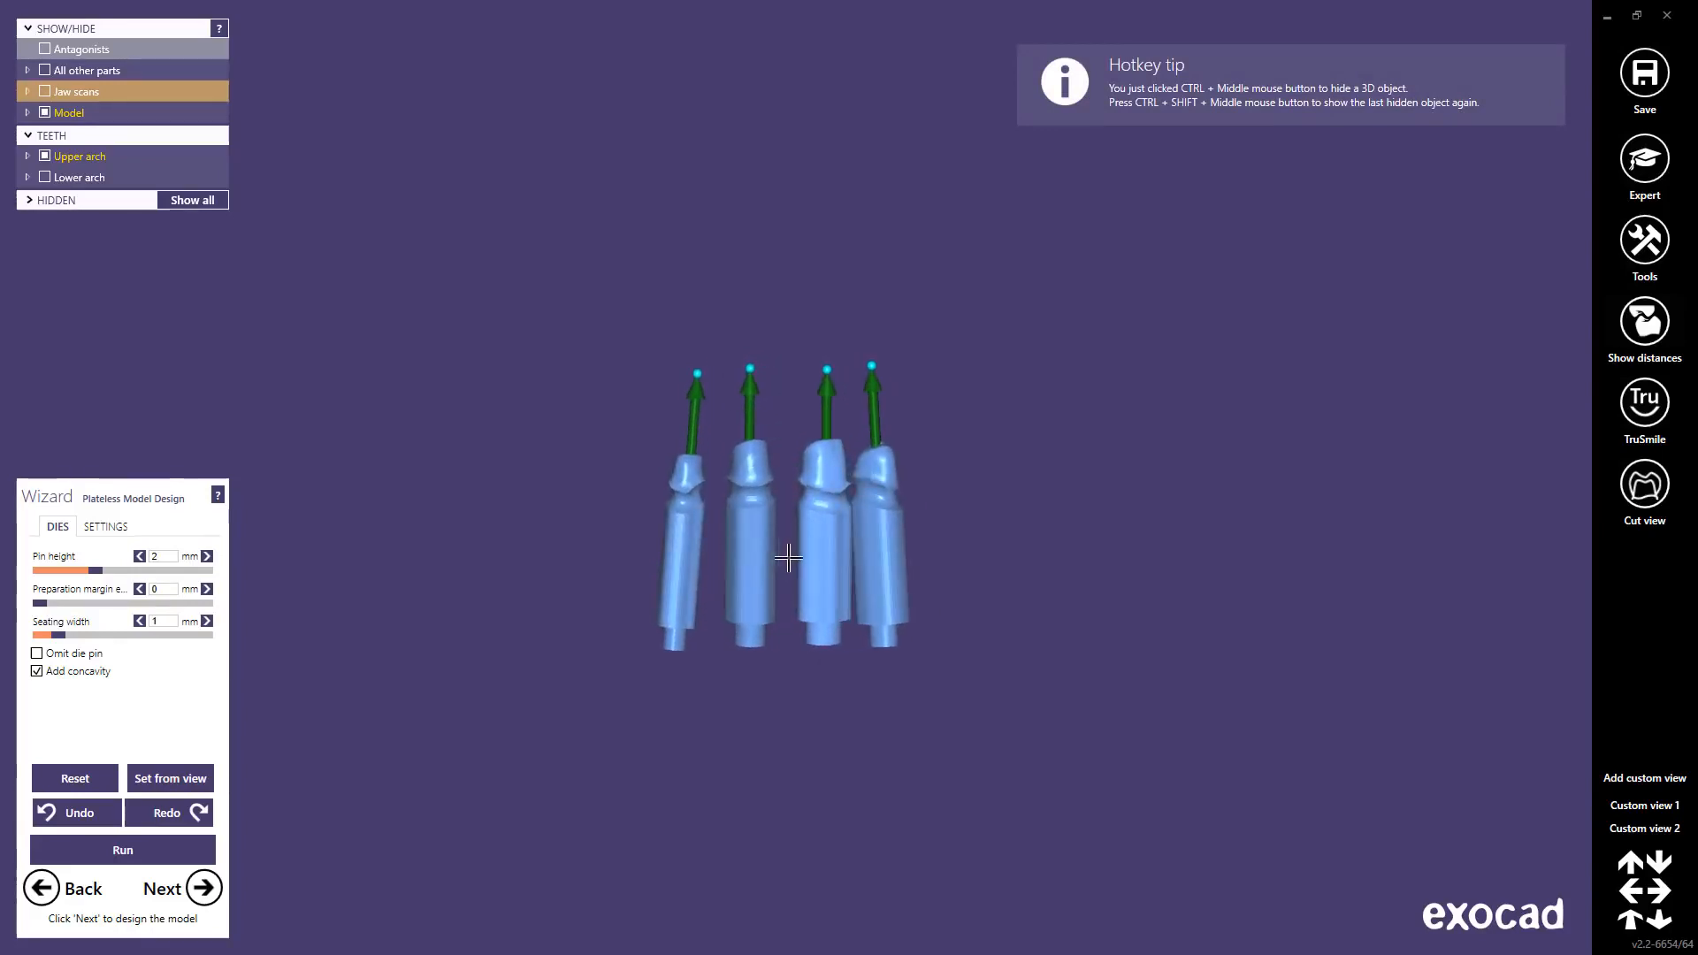
ctrl+shift+middle_click(539, 556)
shift+middle_click(540, 557)
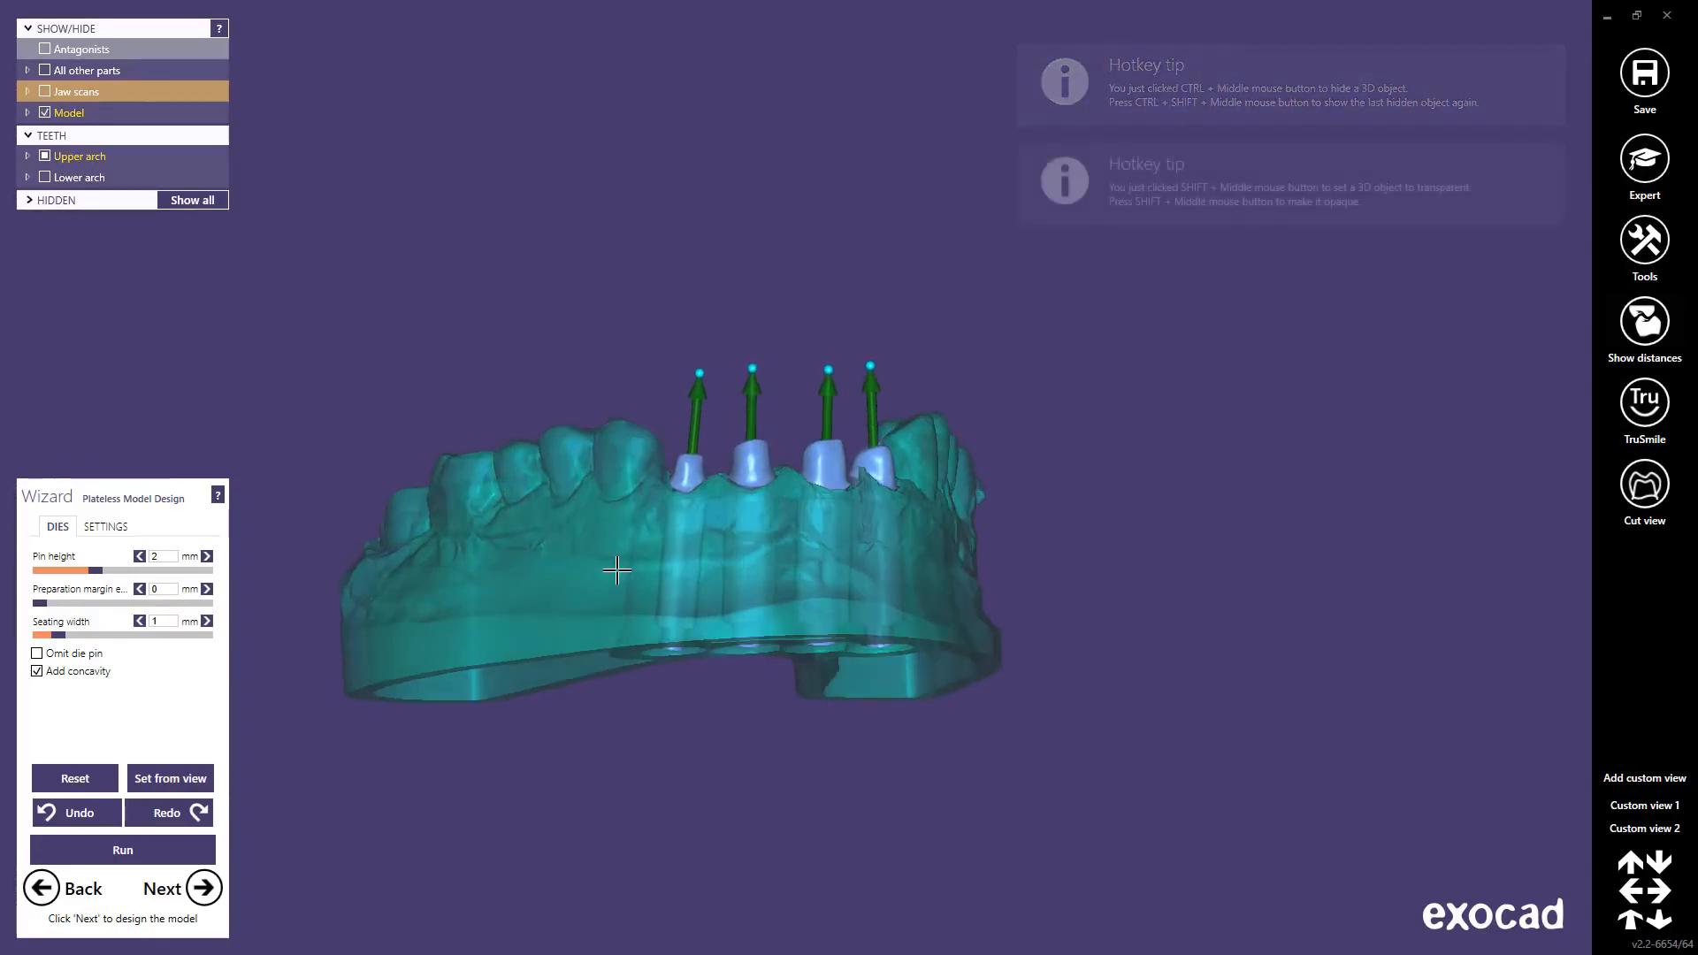
right_drag(617, 570, 613, 571)
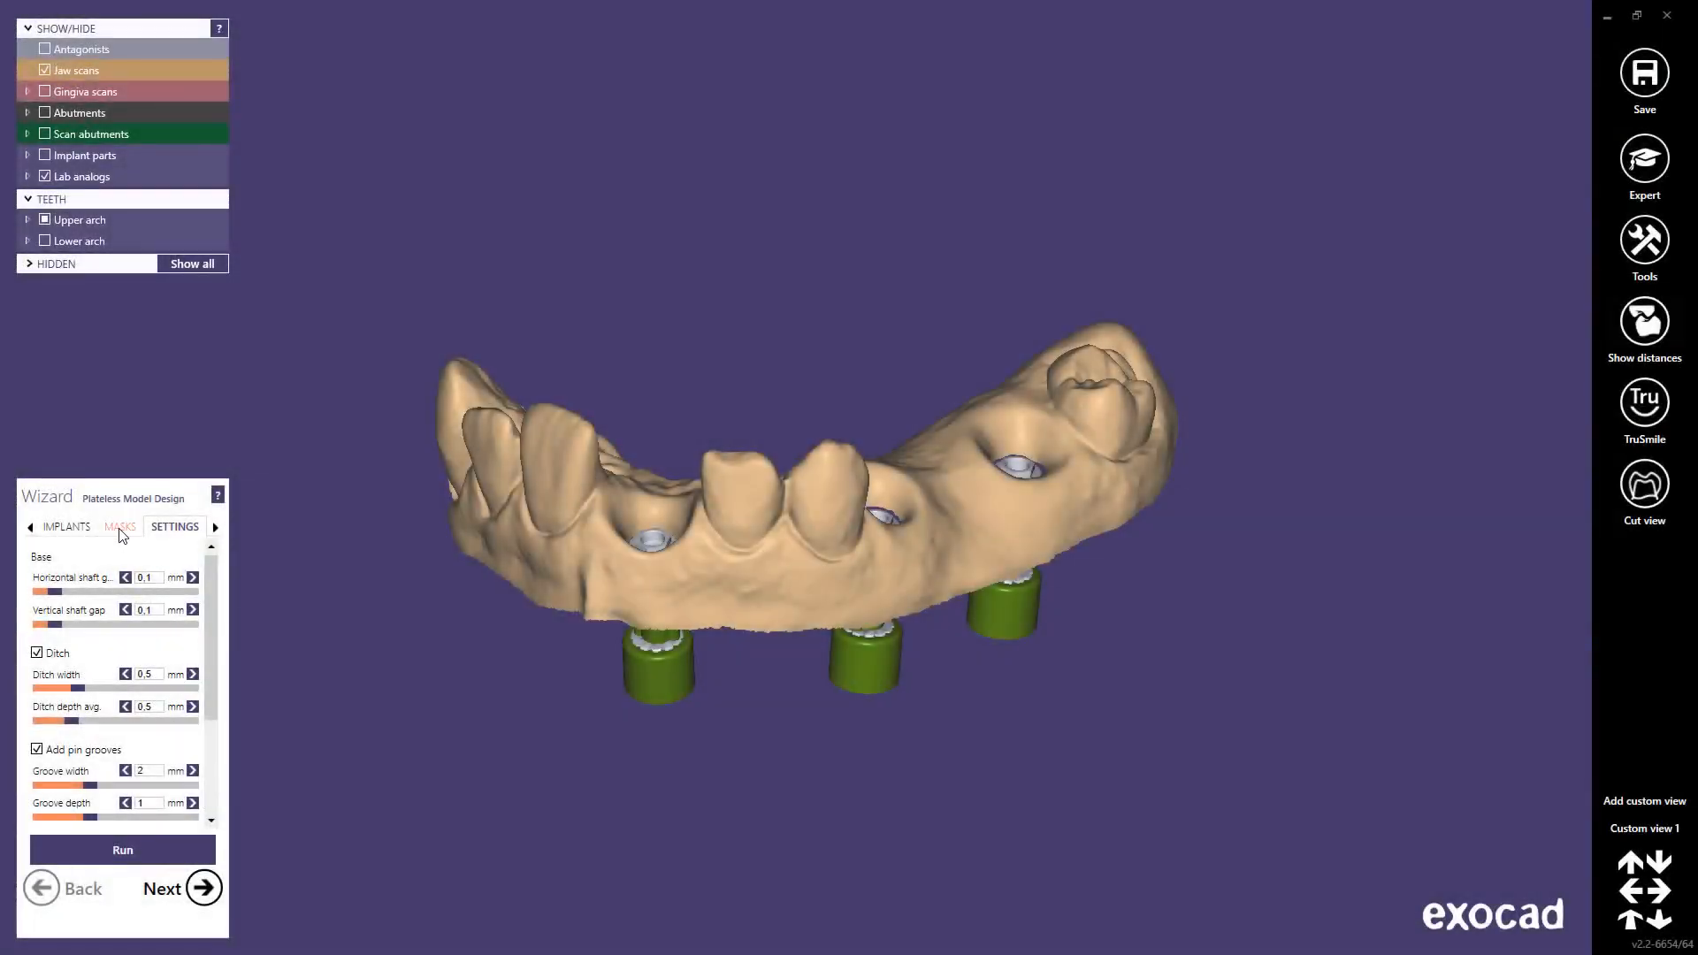
Step: Add a new gingiva mask and outline it around the first side implant
click(121, 528)
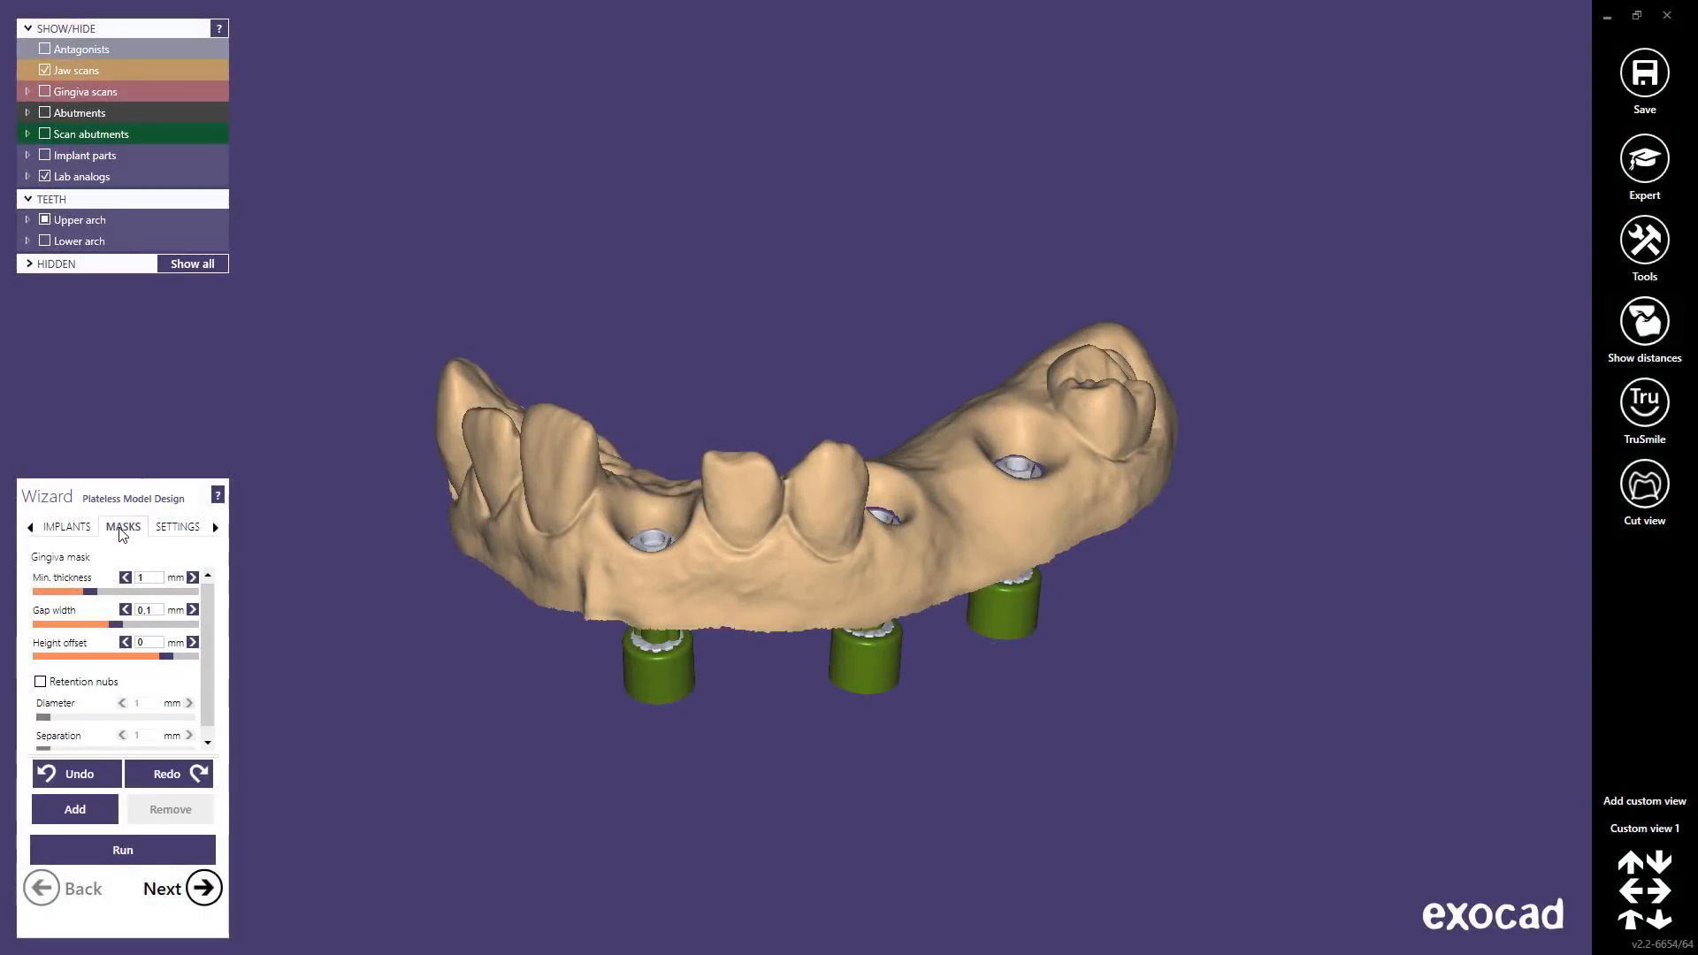
click(76, 812)
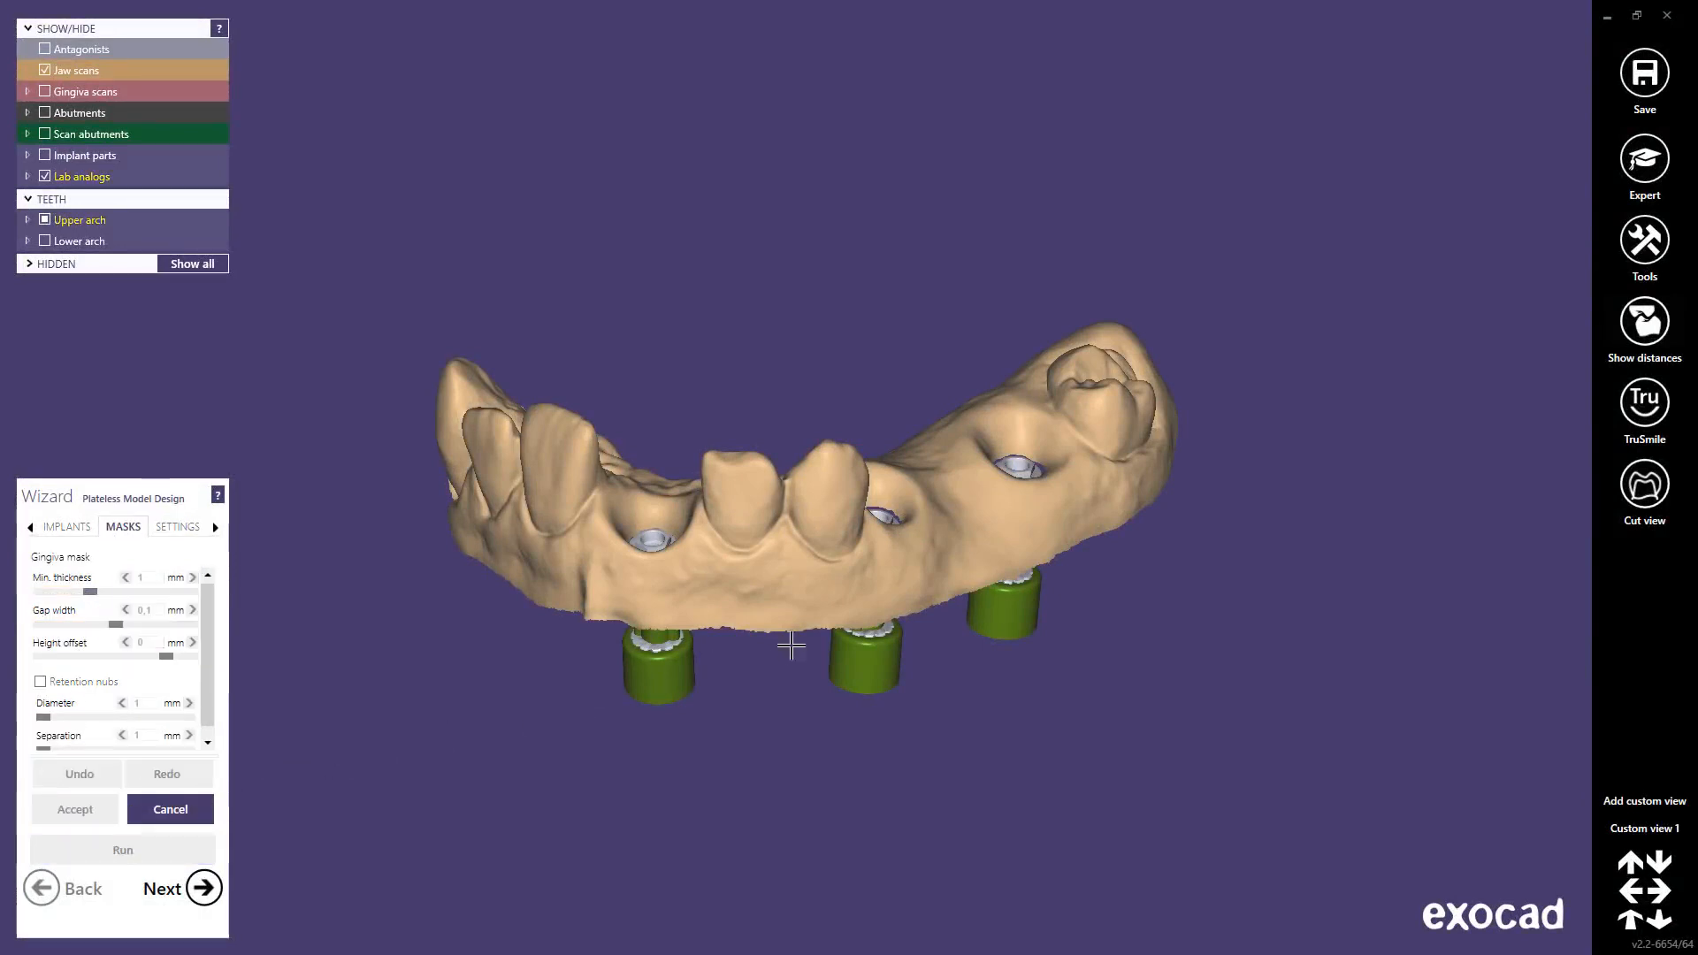
right_drag(965, 561, 920, 510)
scroll(920, 510, up, 6)
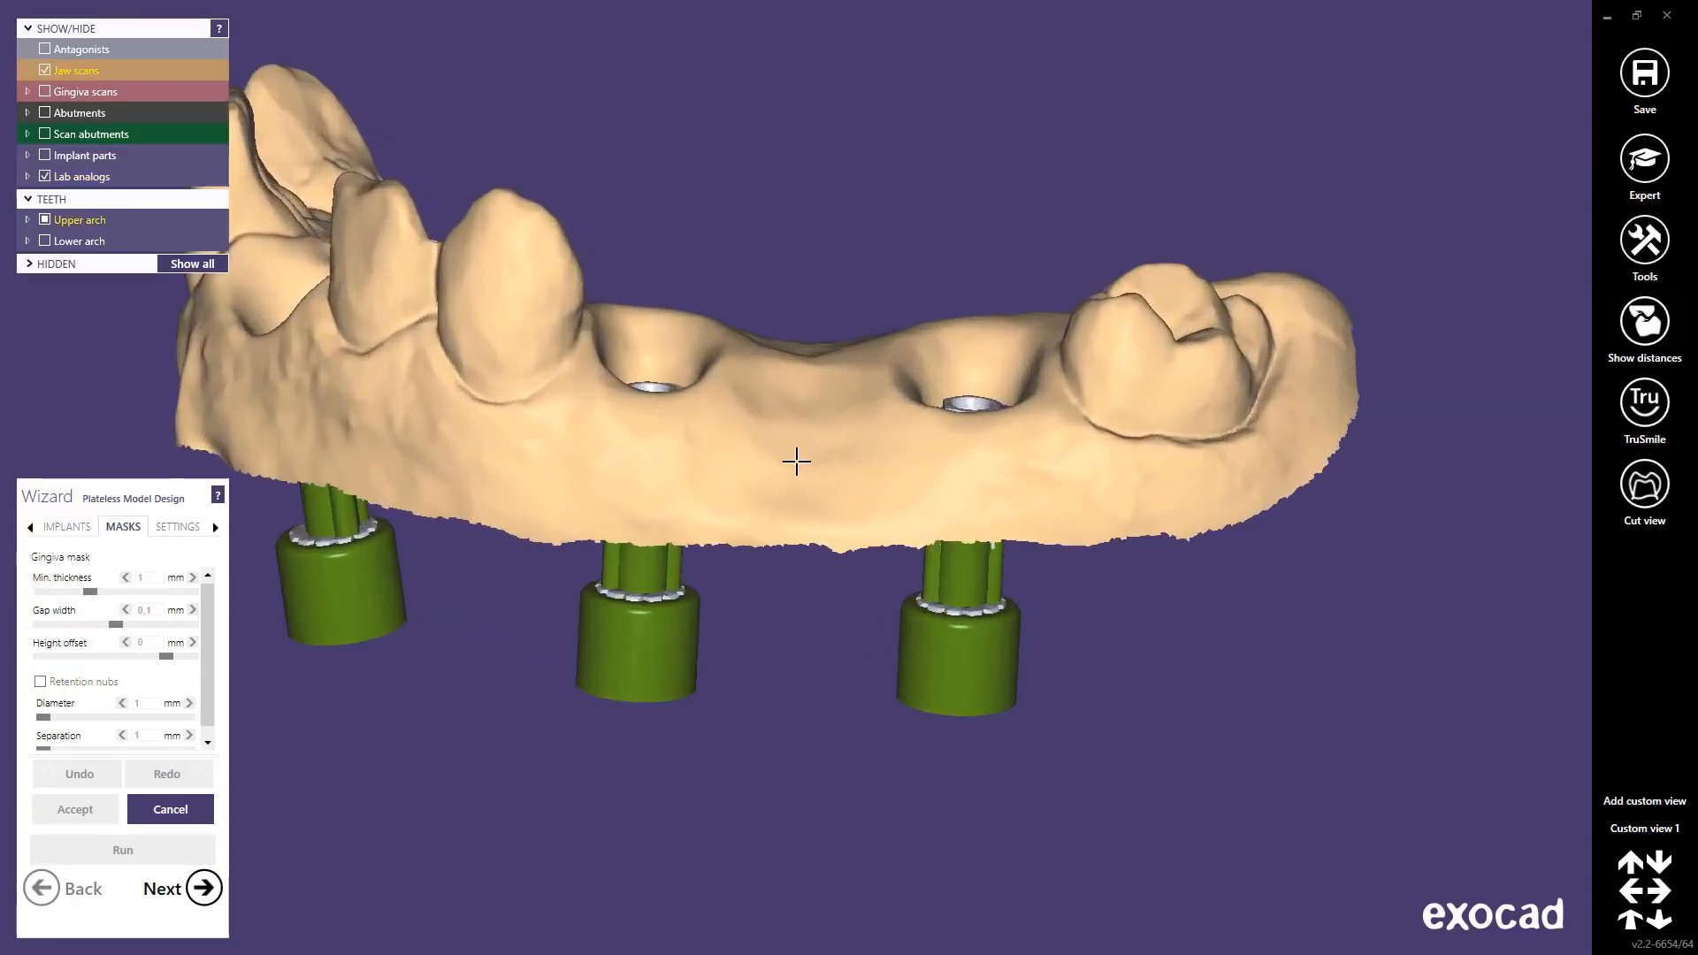
click(698, 472)
click(627, 461)
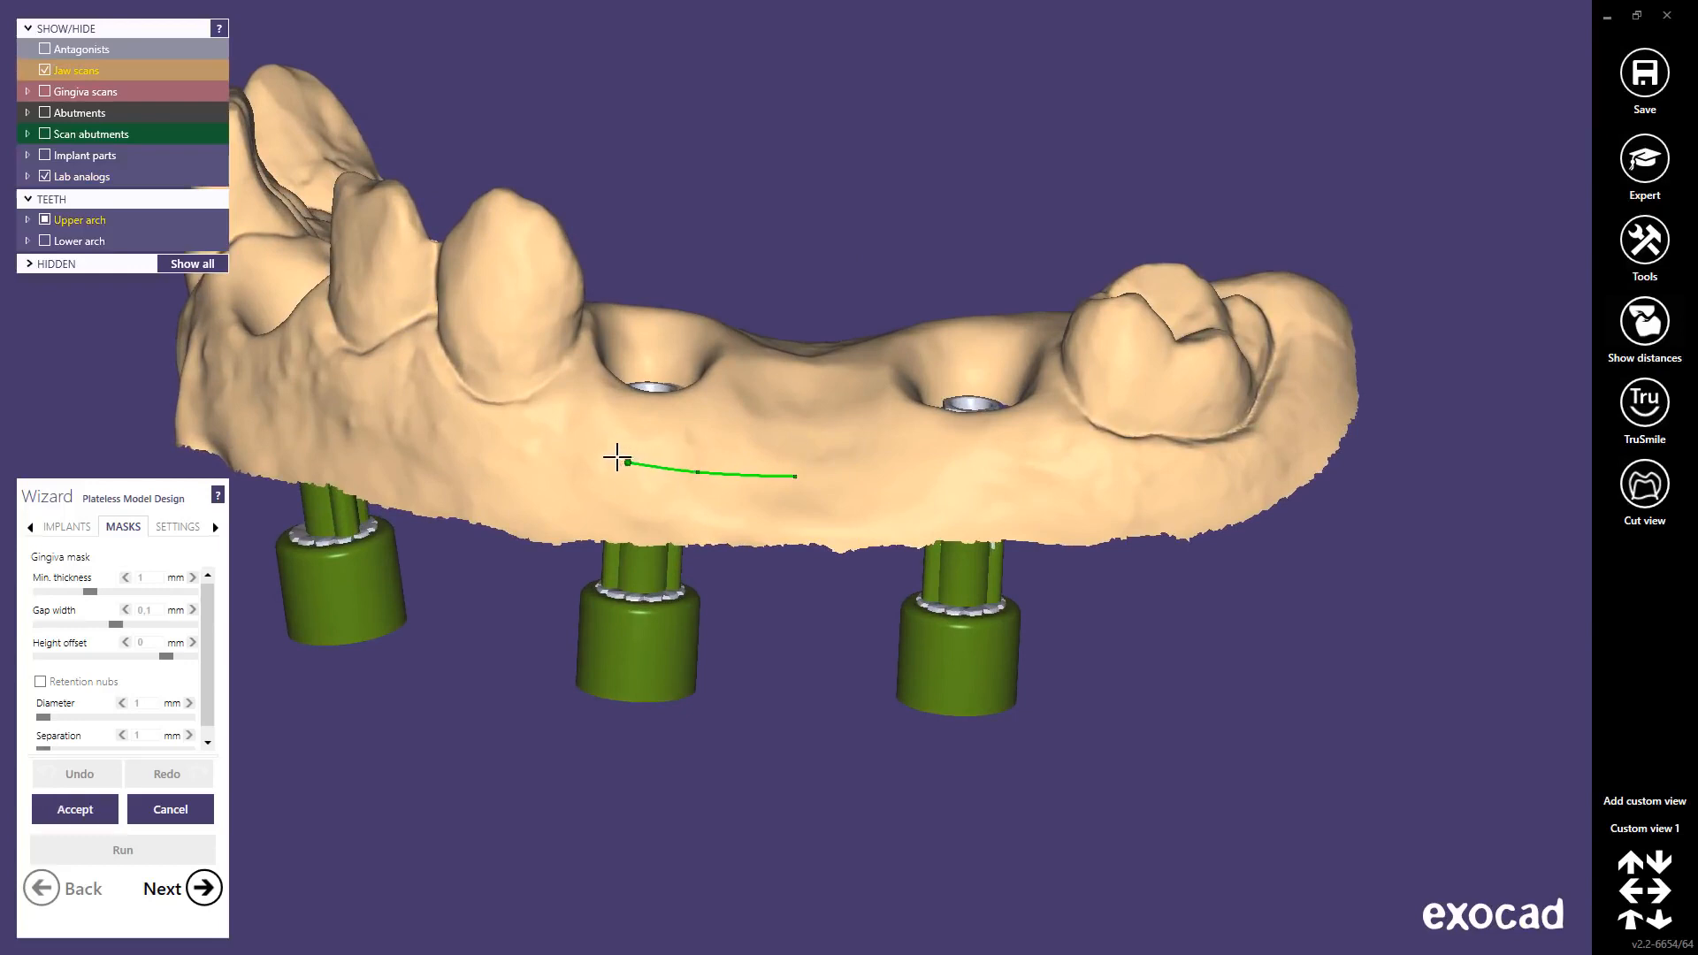
click(587, 437)
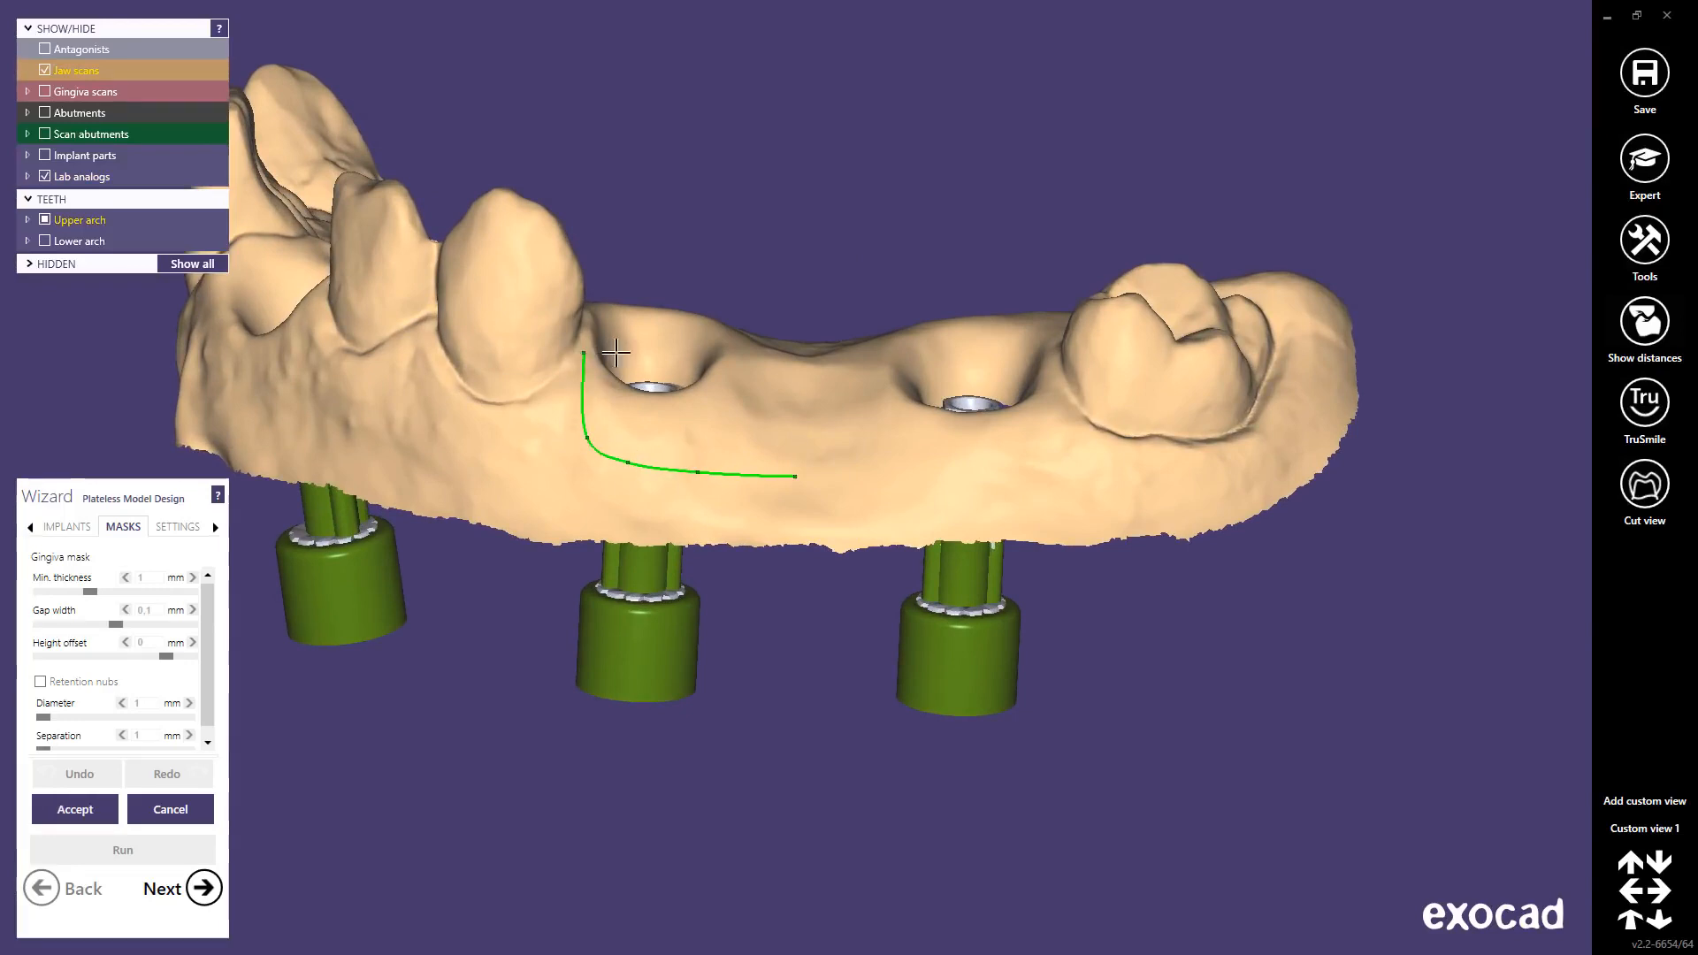
right_drag(615, 353, 758, 469)
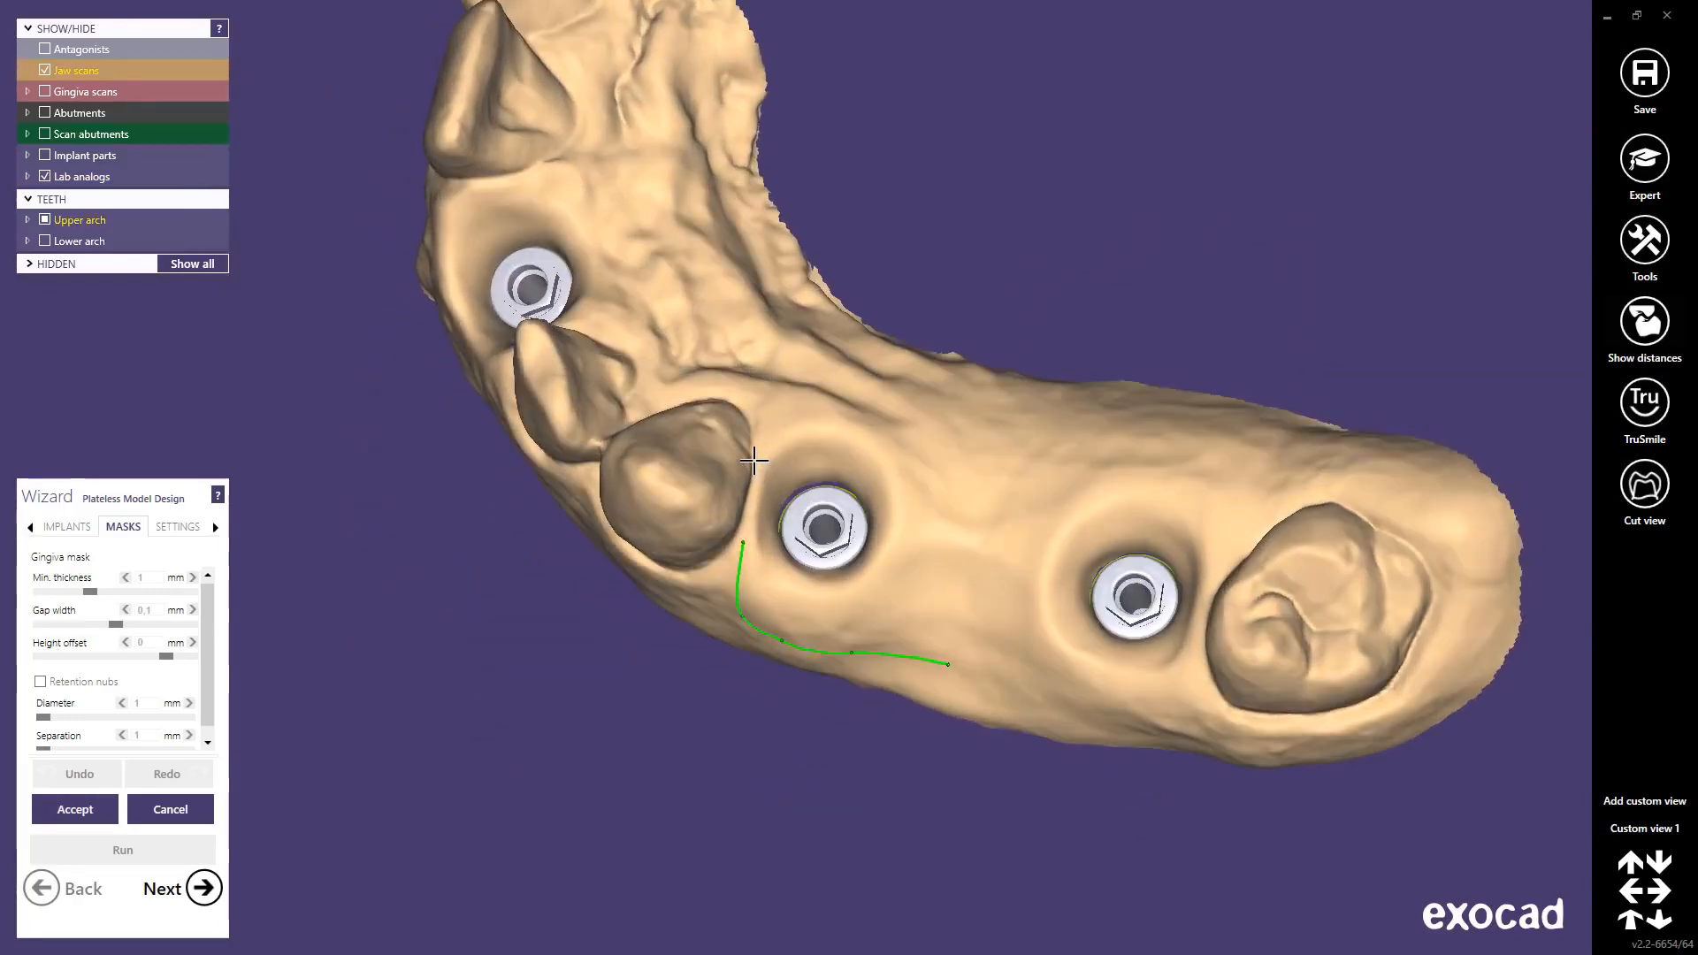
click(754, 458)
click(784, 398)
Step: Carry the outline past the second implant, close the 16-14 mask, and start another mask
click(866, 389)
click(974, 416)
right_drag(1061, 452, 1078, 465)
click(1100, 447)
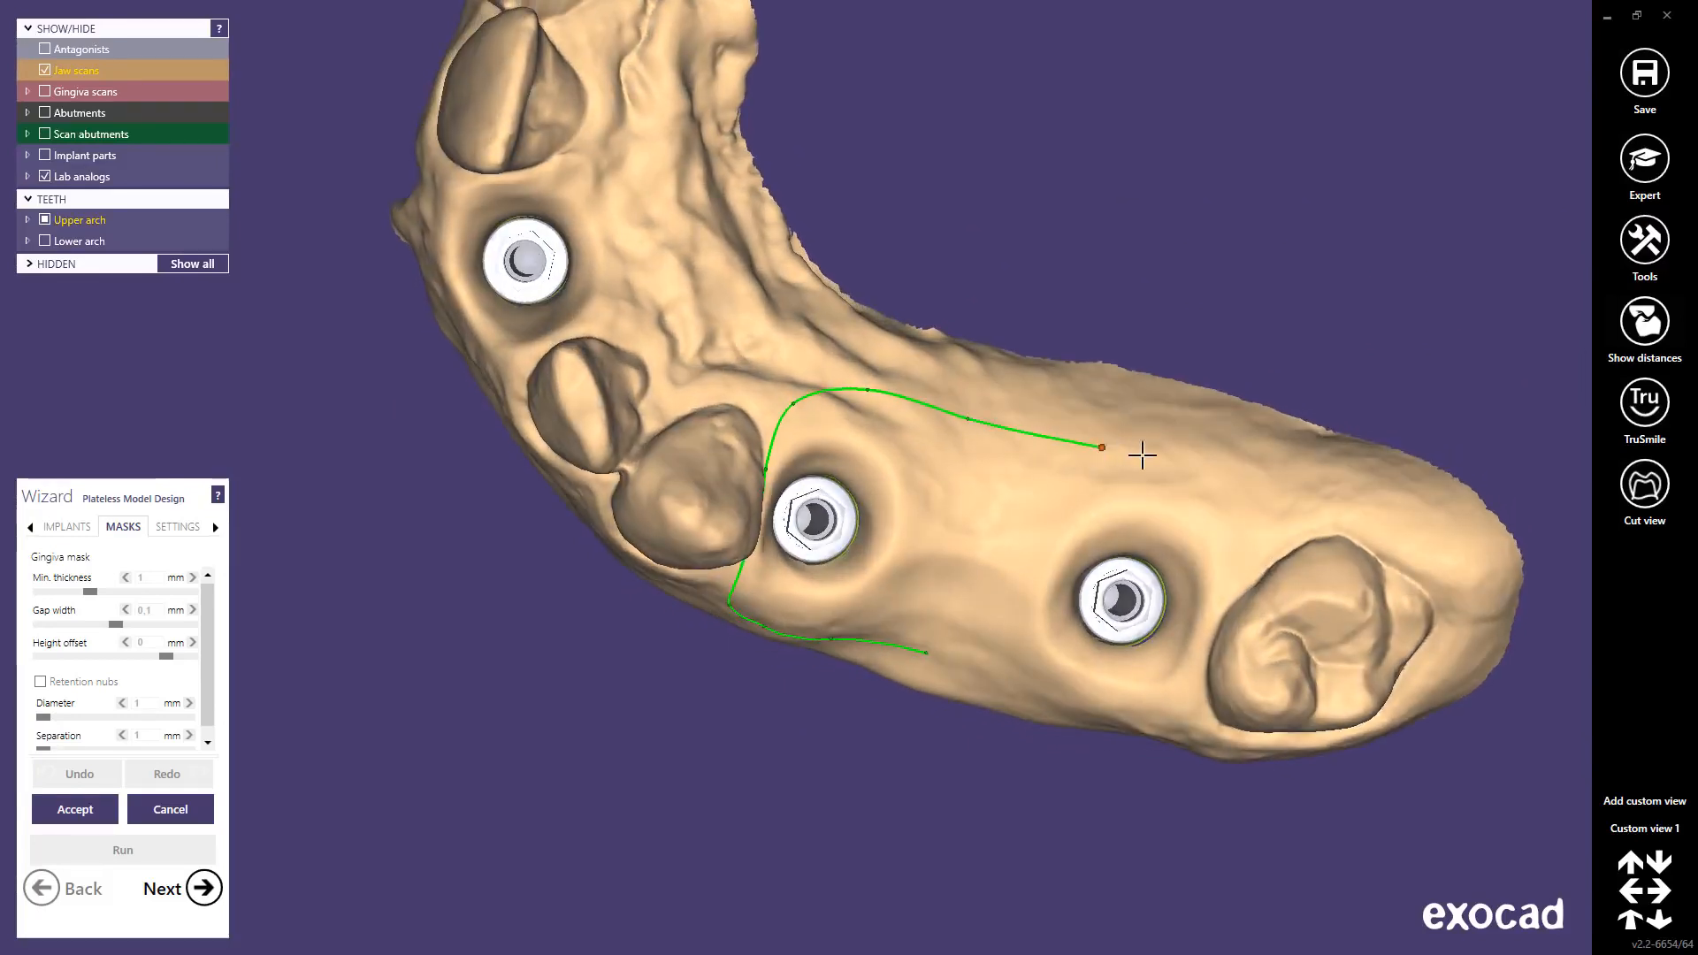
click(1208, 483)
click(1244, 527)
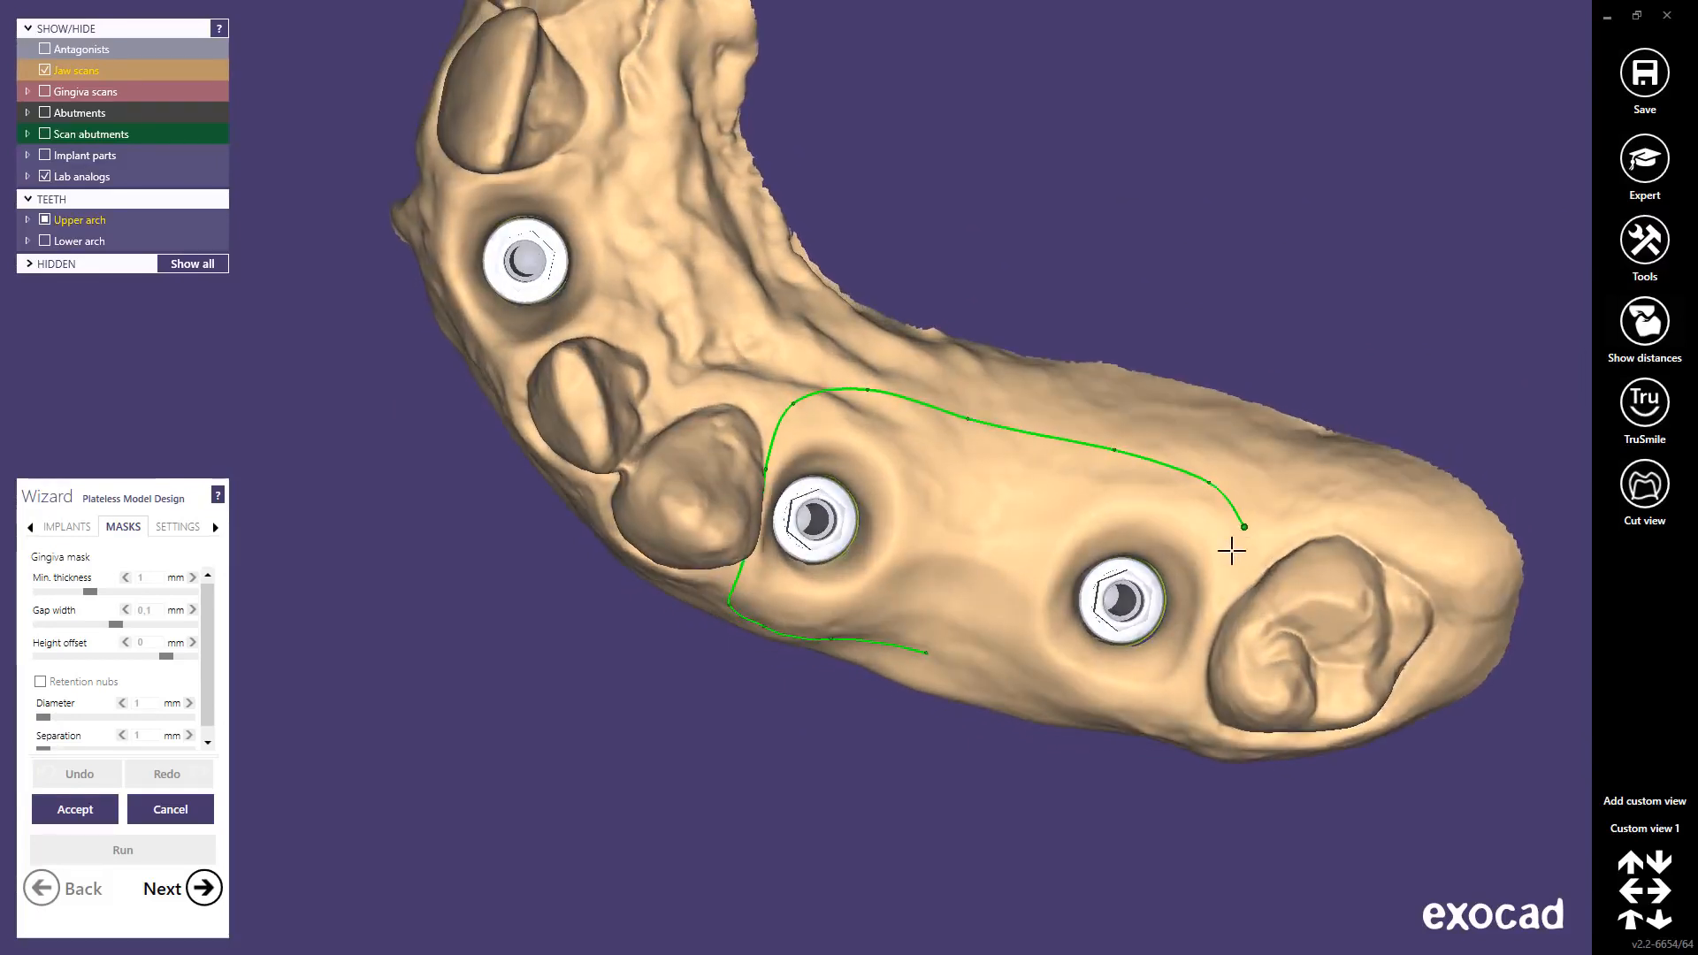
click(1217, 613)
right_drag(1196, 677, 1217, 640)
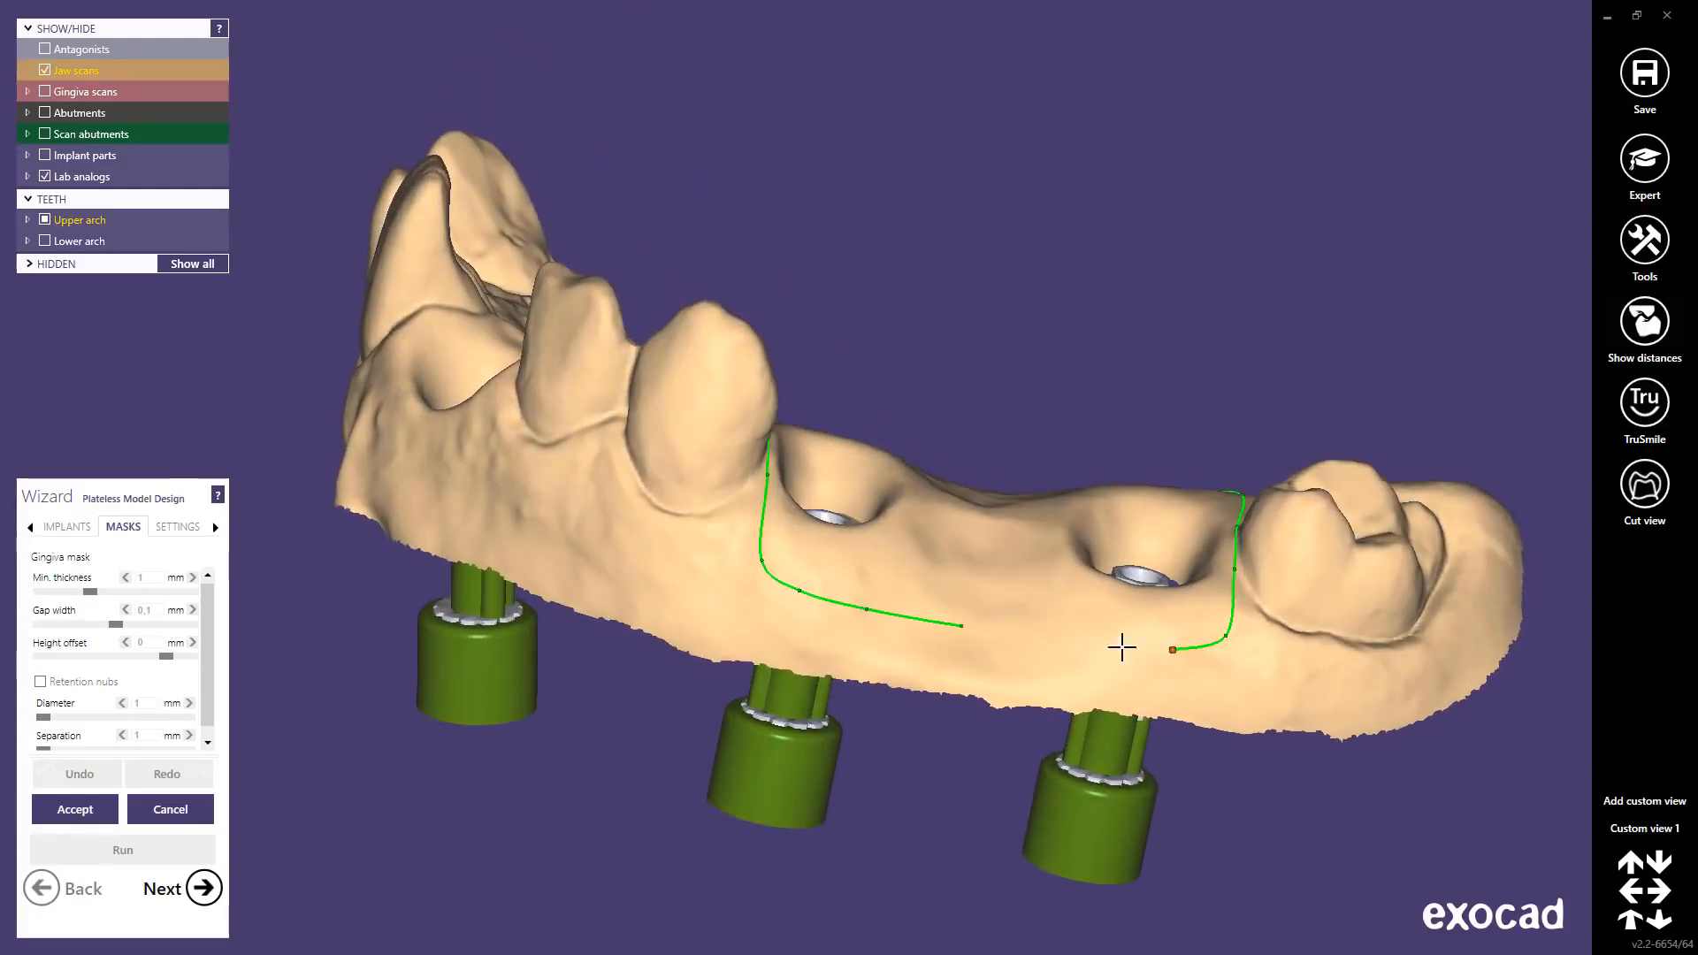
click(1049, 640)
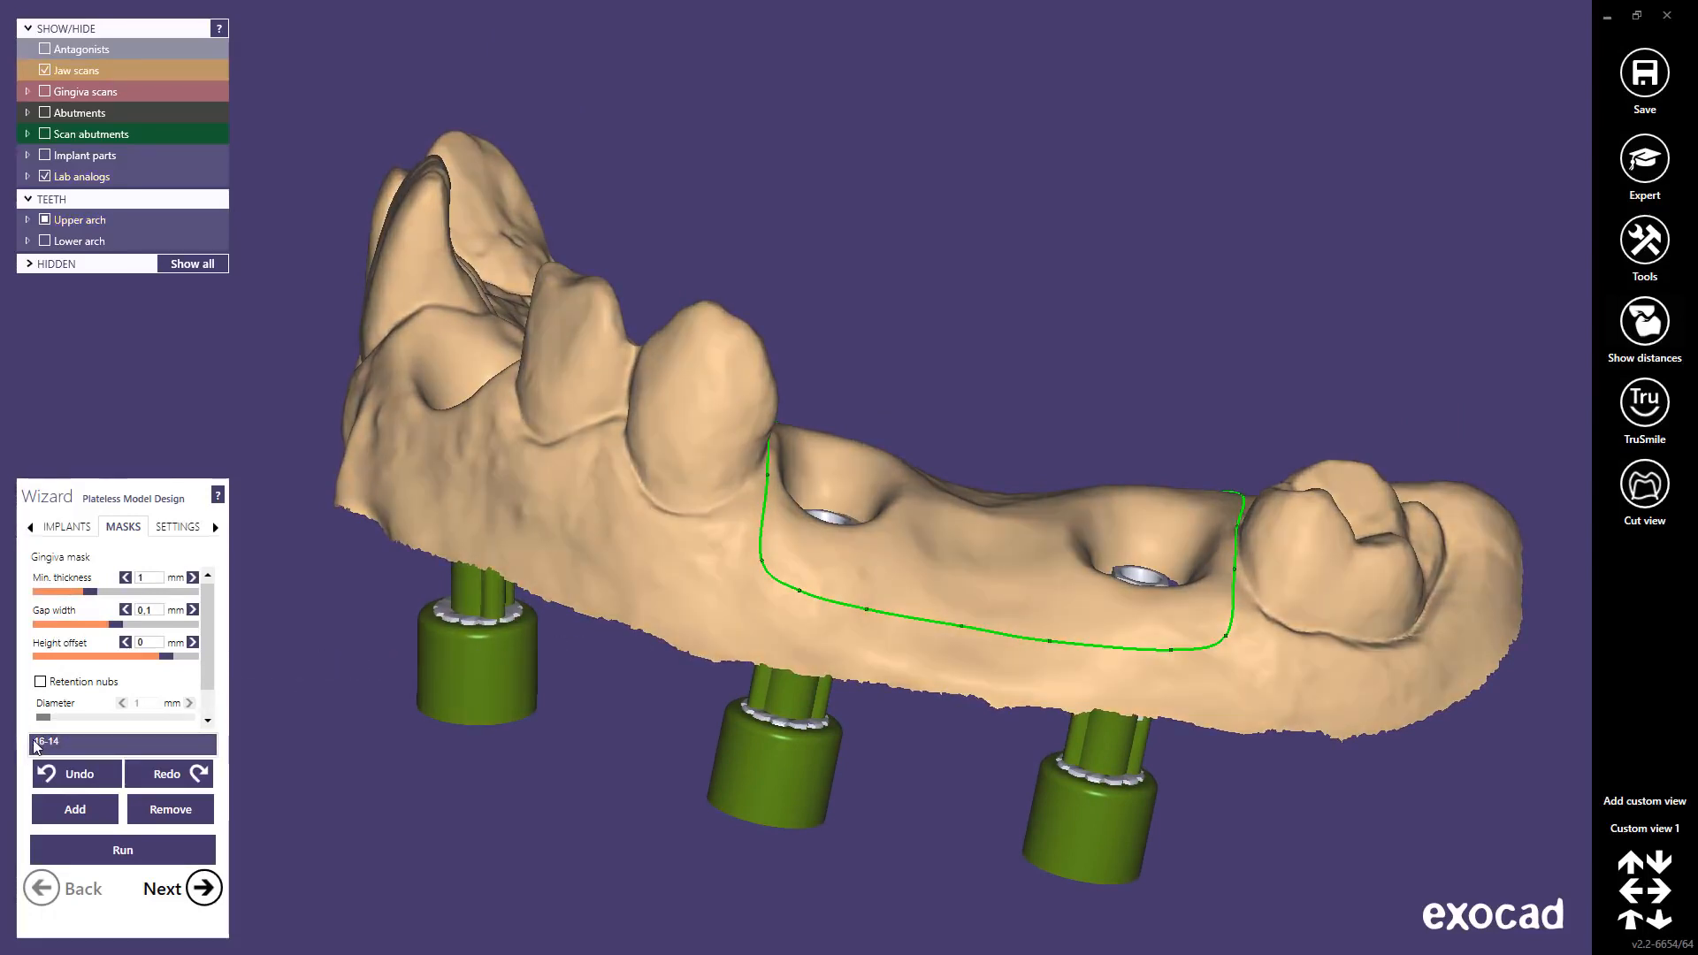
click(76, 811)
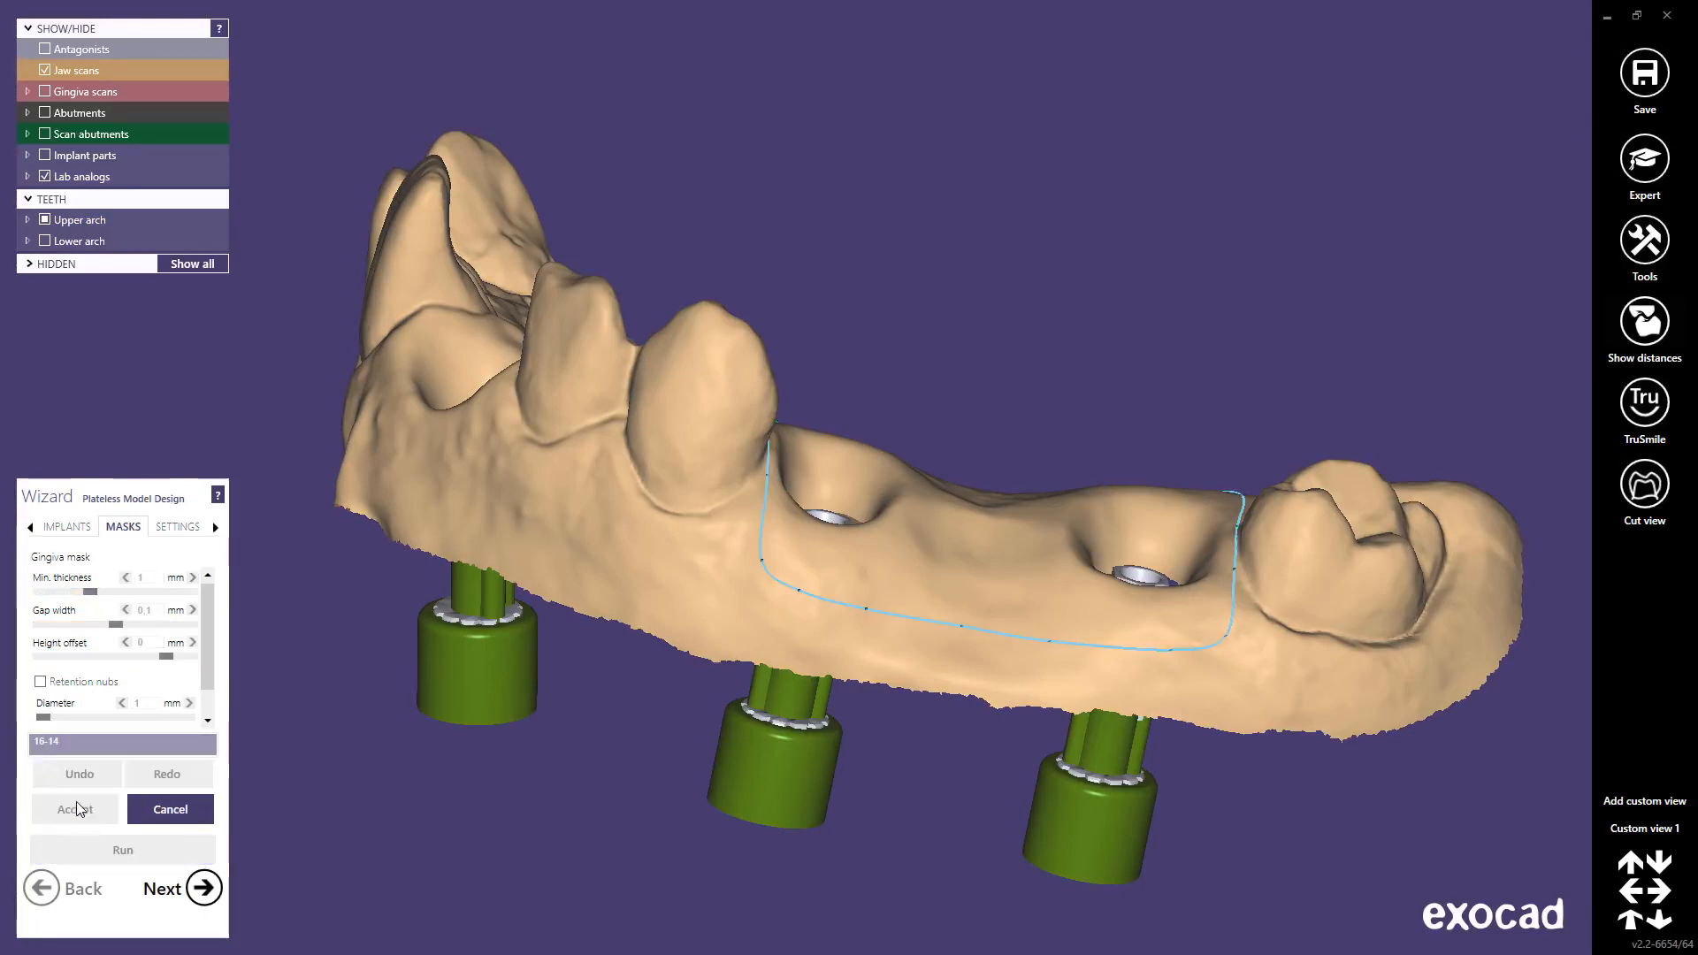
Step: Place the first three points of the second mask outline beside the front implant
middle_click(410, 461)
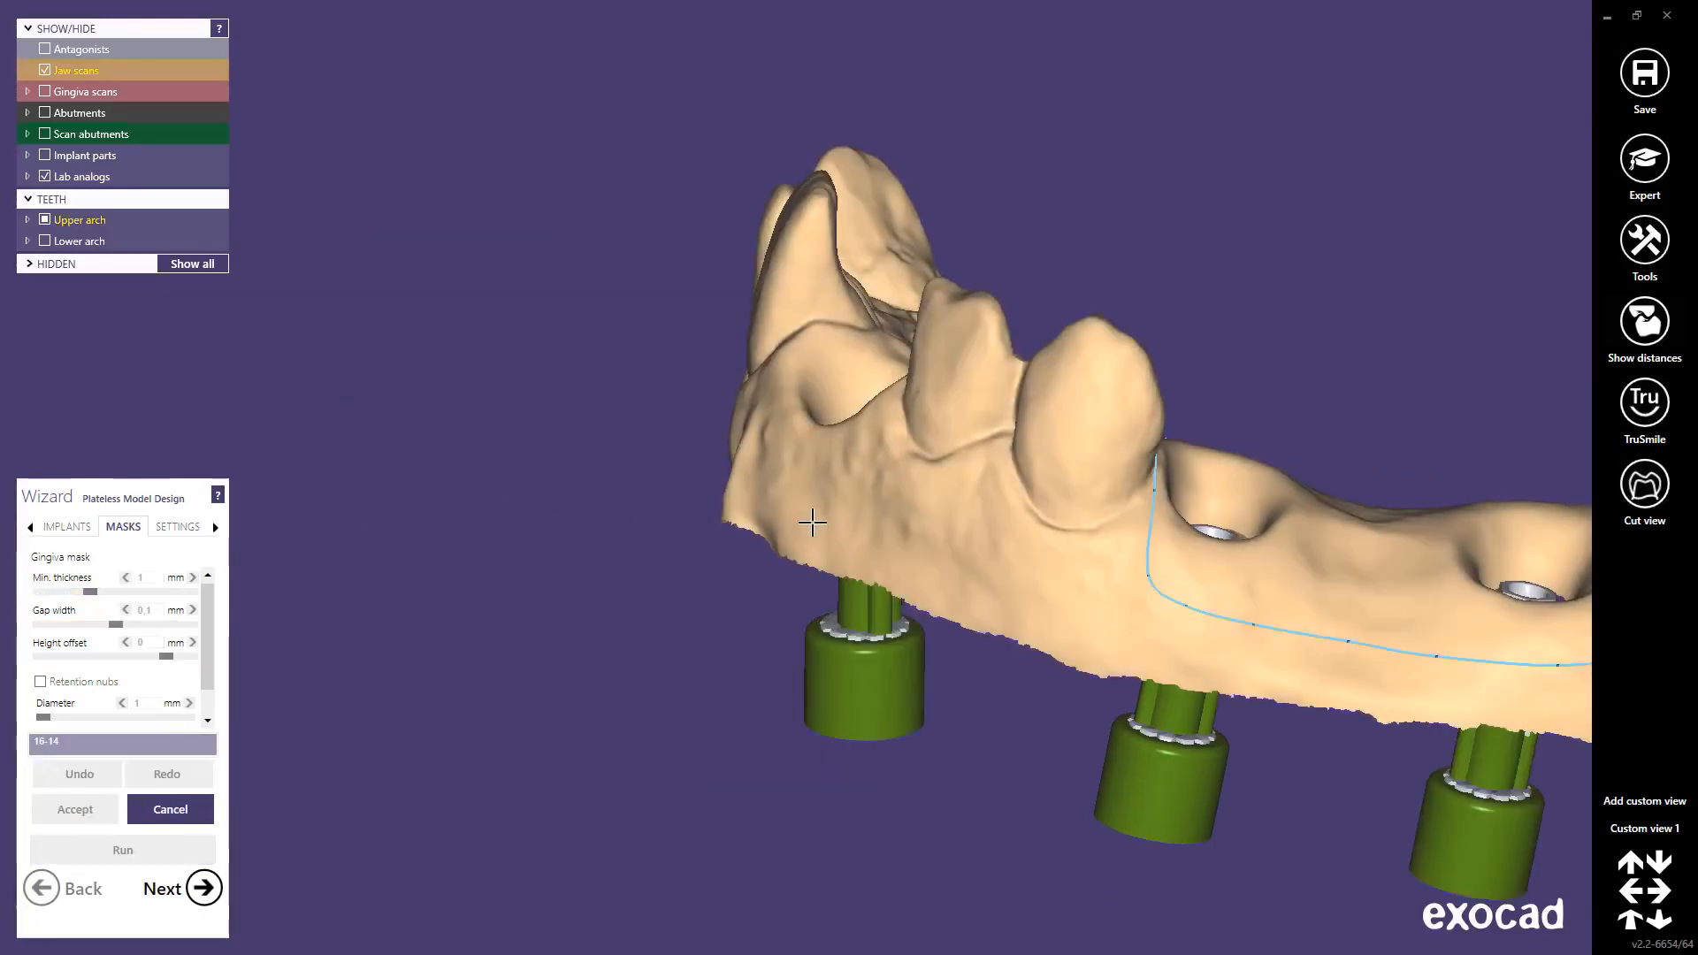
right_drag(811, 522, 806, 522)
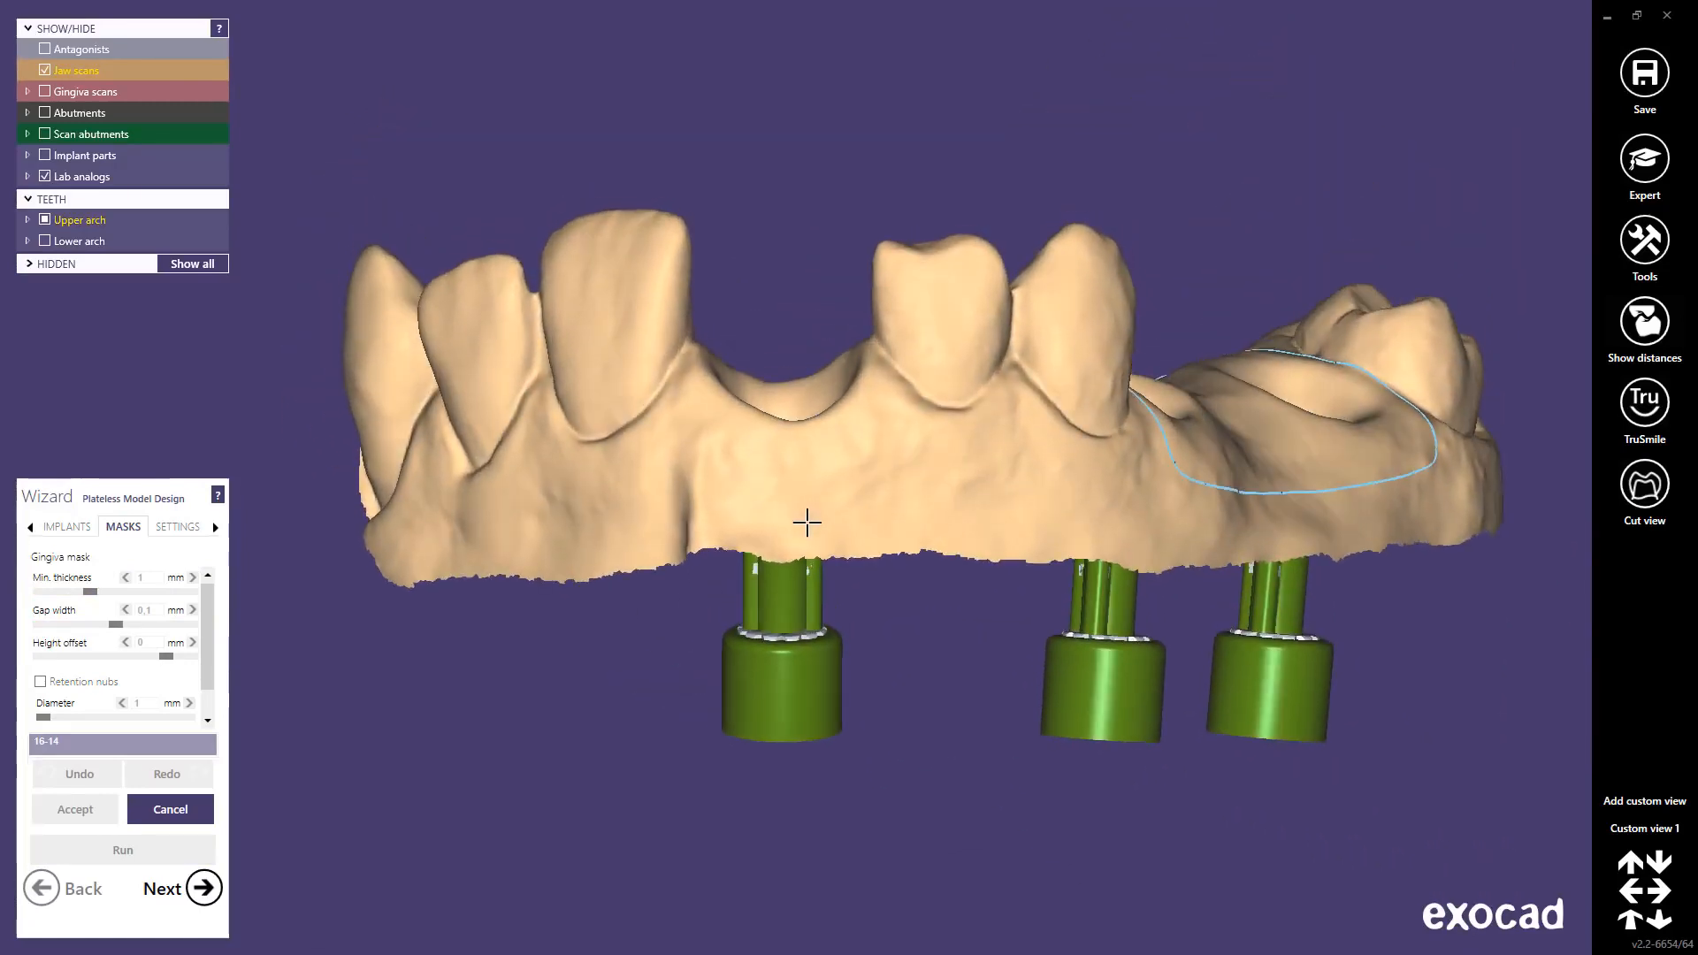
click(722, 484)
click(694, 423)
click(694, 362)
middle_click(700, 361)
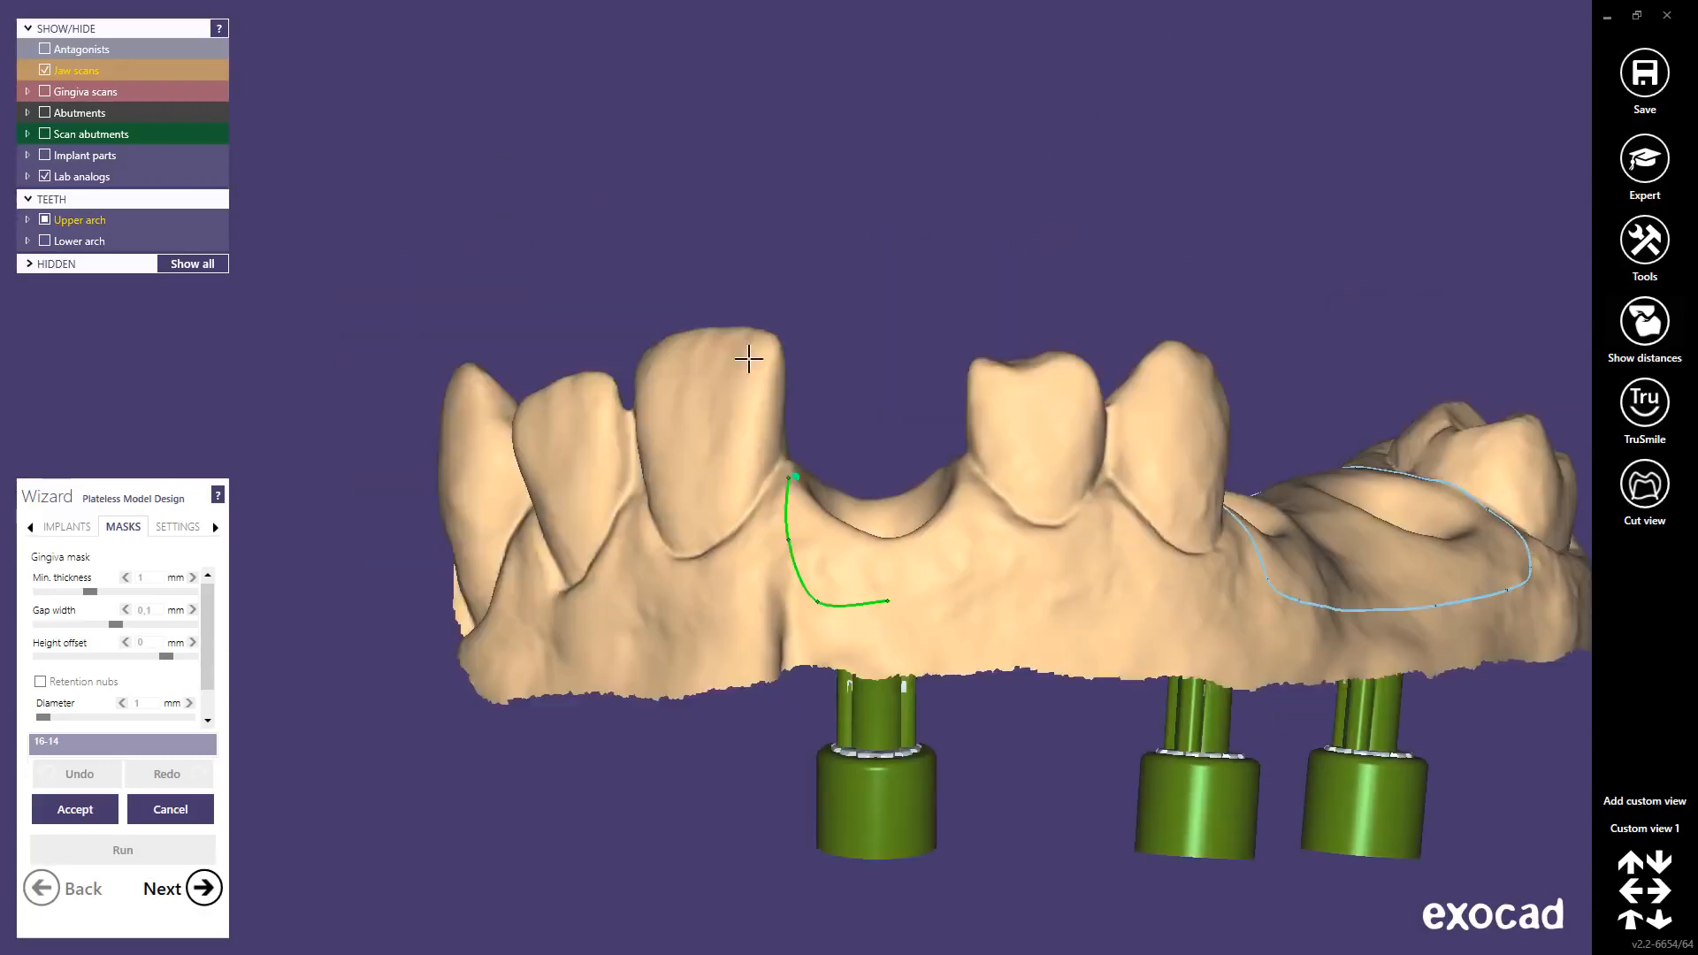
right_drag(918, 413, 915, 416)
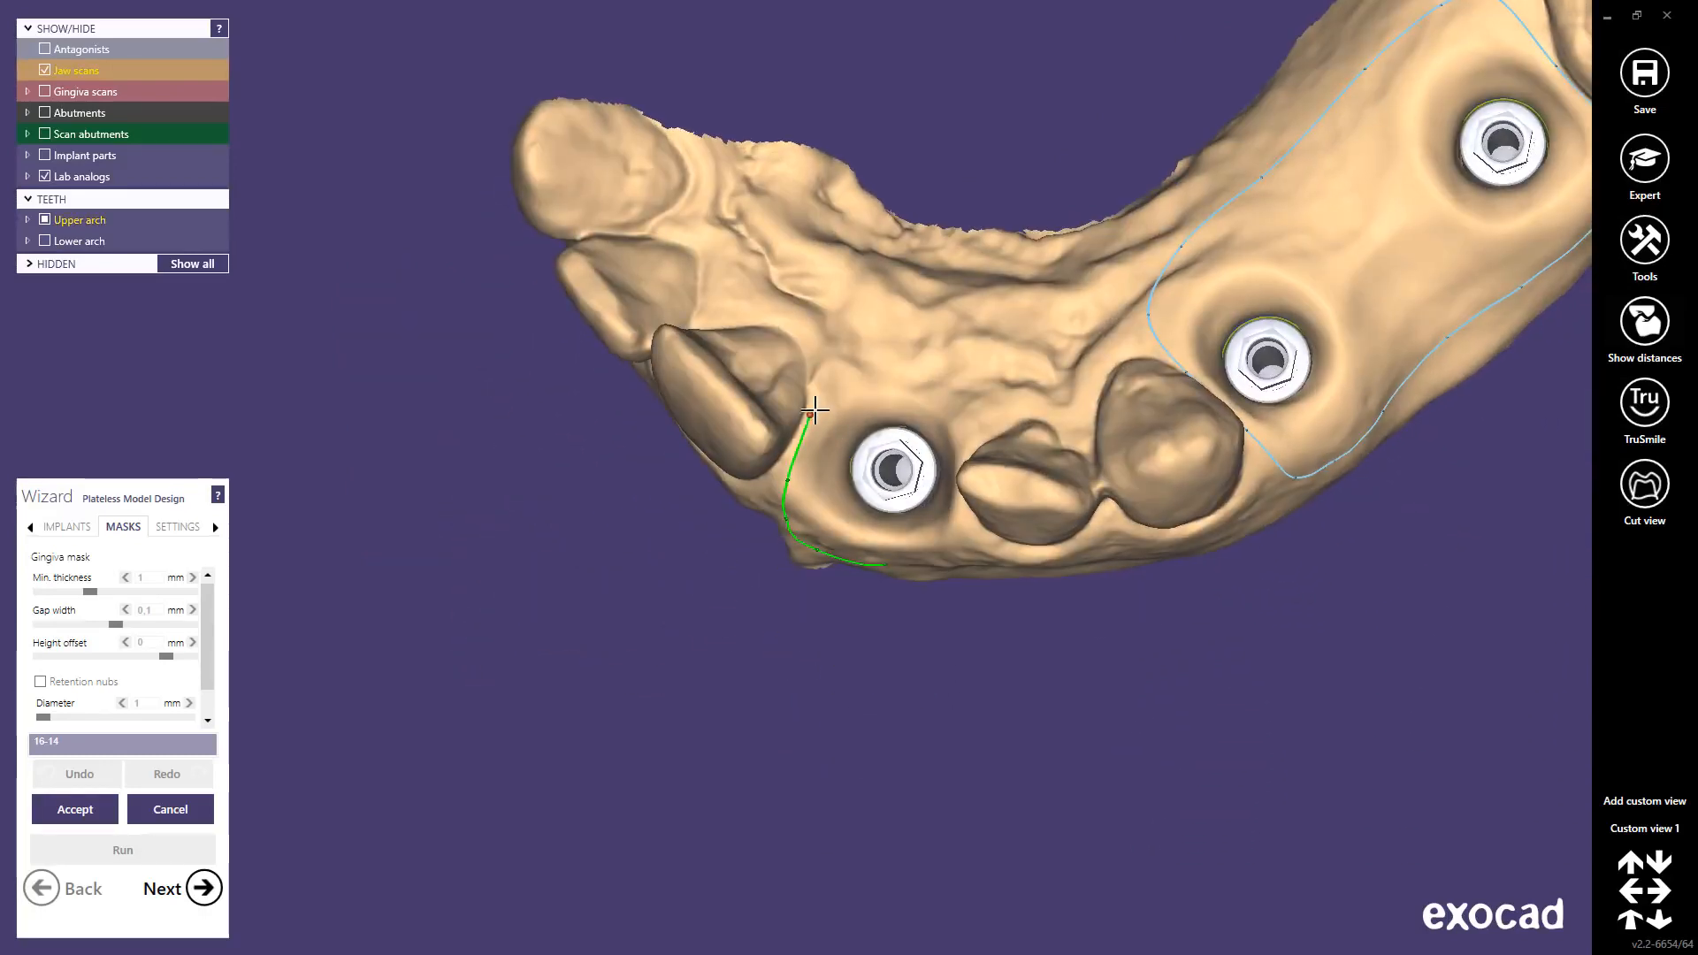
Step: Continue the outline around the front implant across the palate and close it as mask 11
click(848, 348)
click(900, 328)
click(960, 344)
click(978, 392)
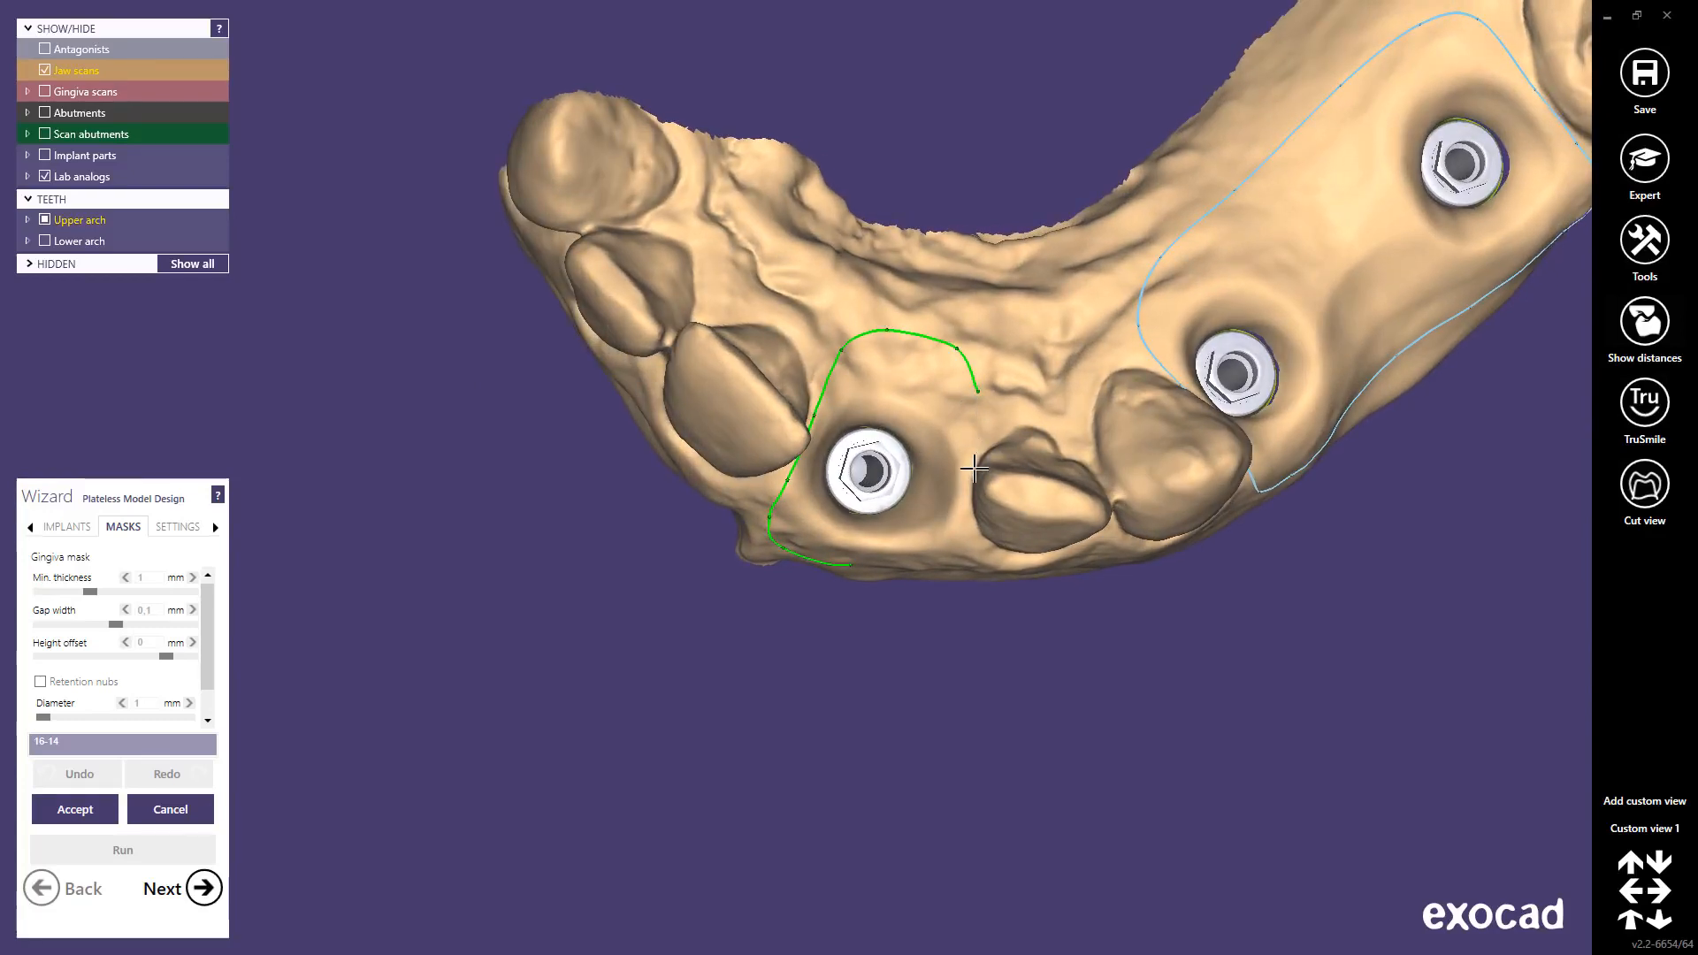
click(973, 470)
right_drag(945, 589, 946, 576)
click(946, 577)
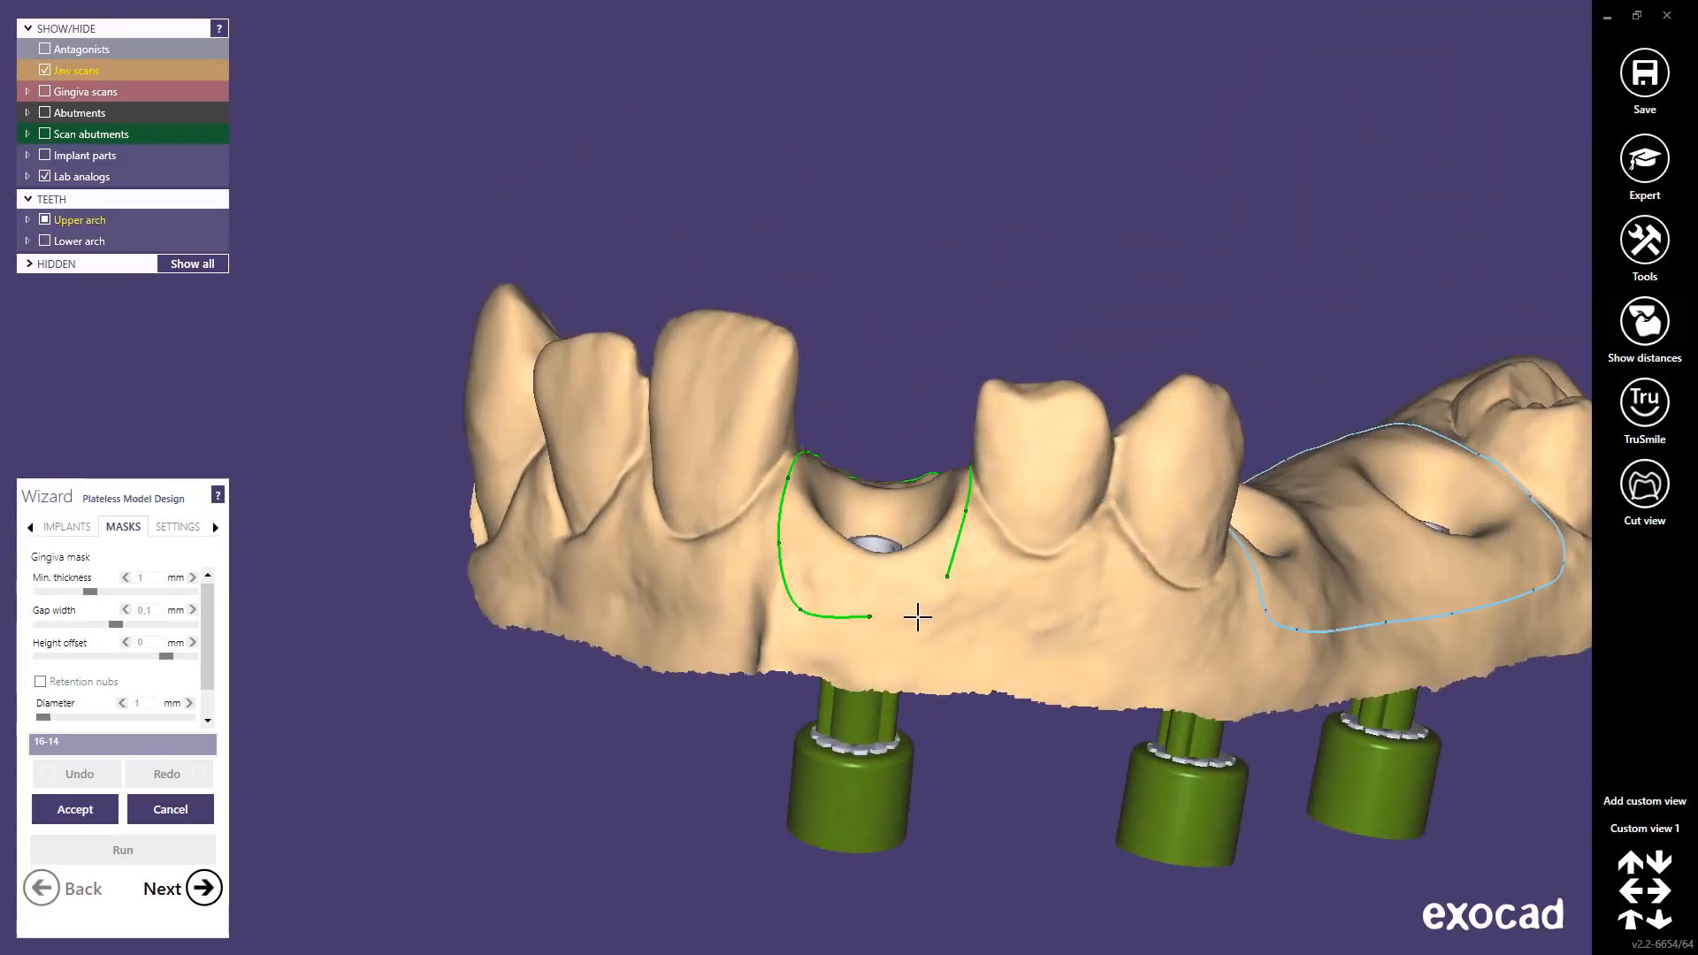
click(916, 618)
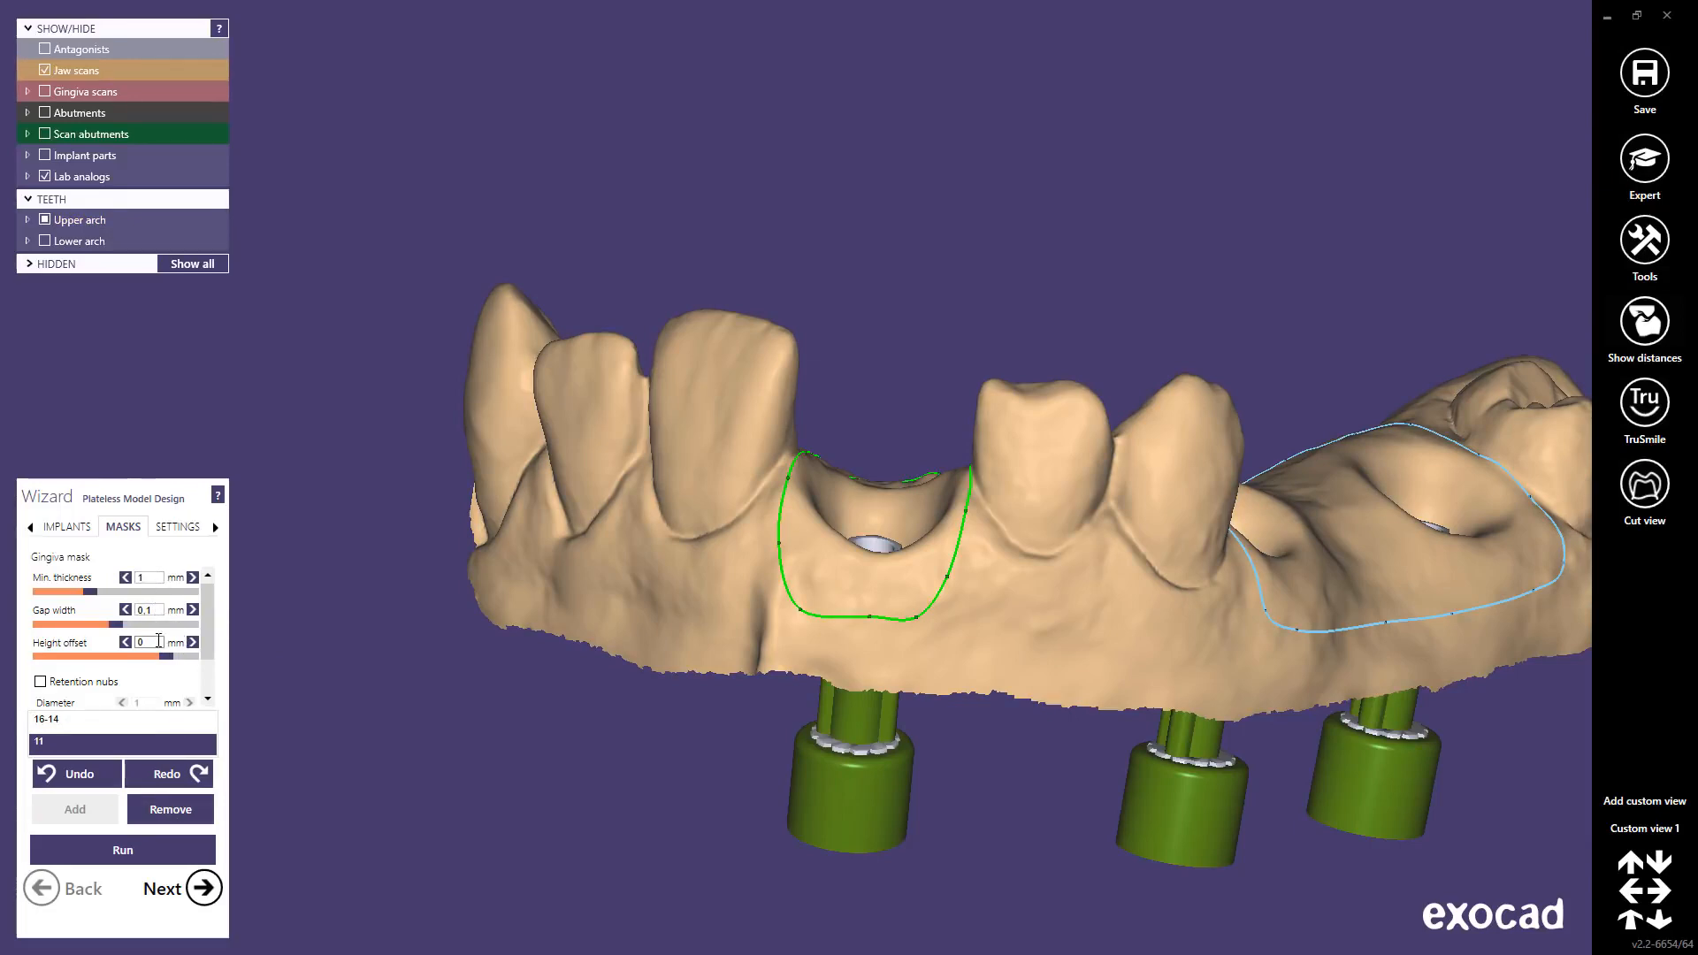
scroll(205, 633, down, 2)
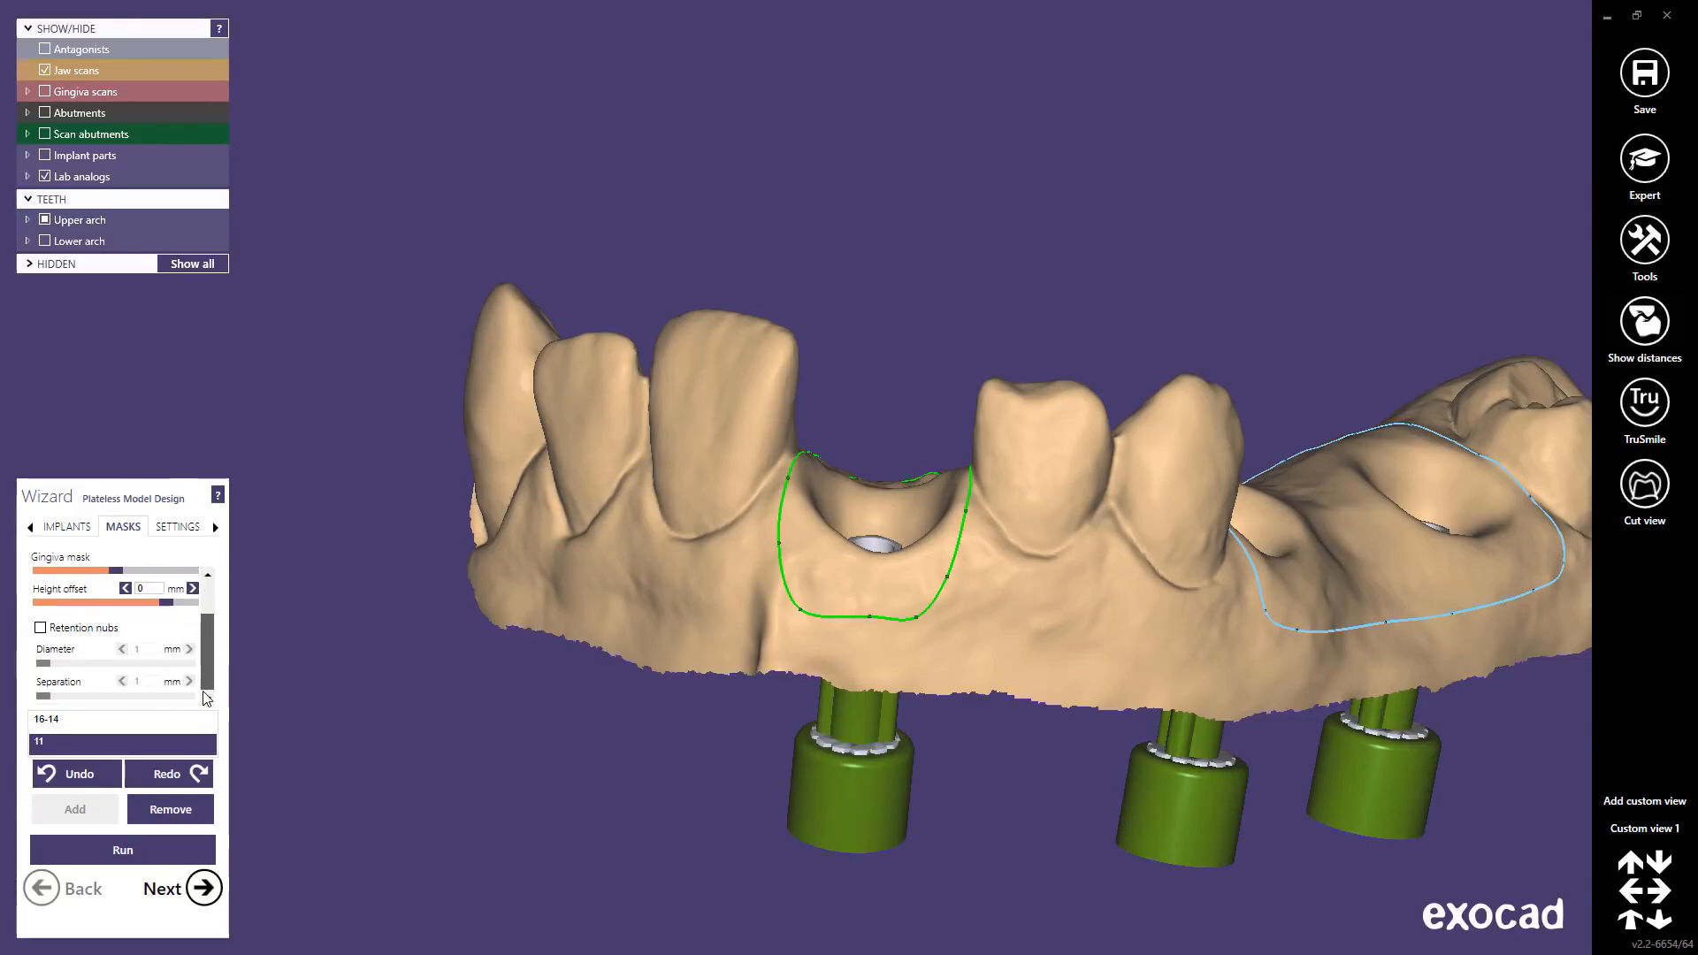
drag(210, 629, 213, 600)
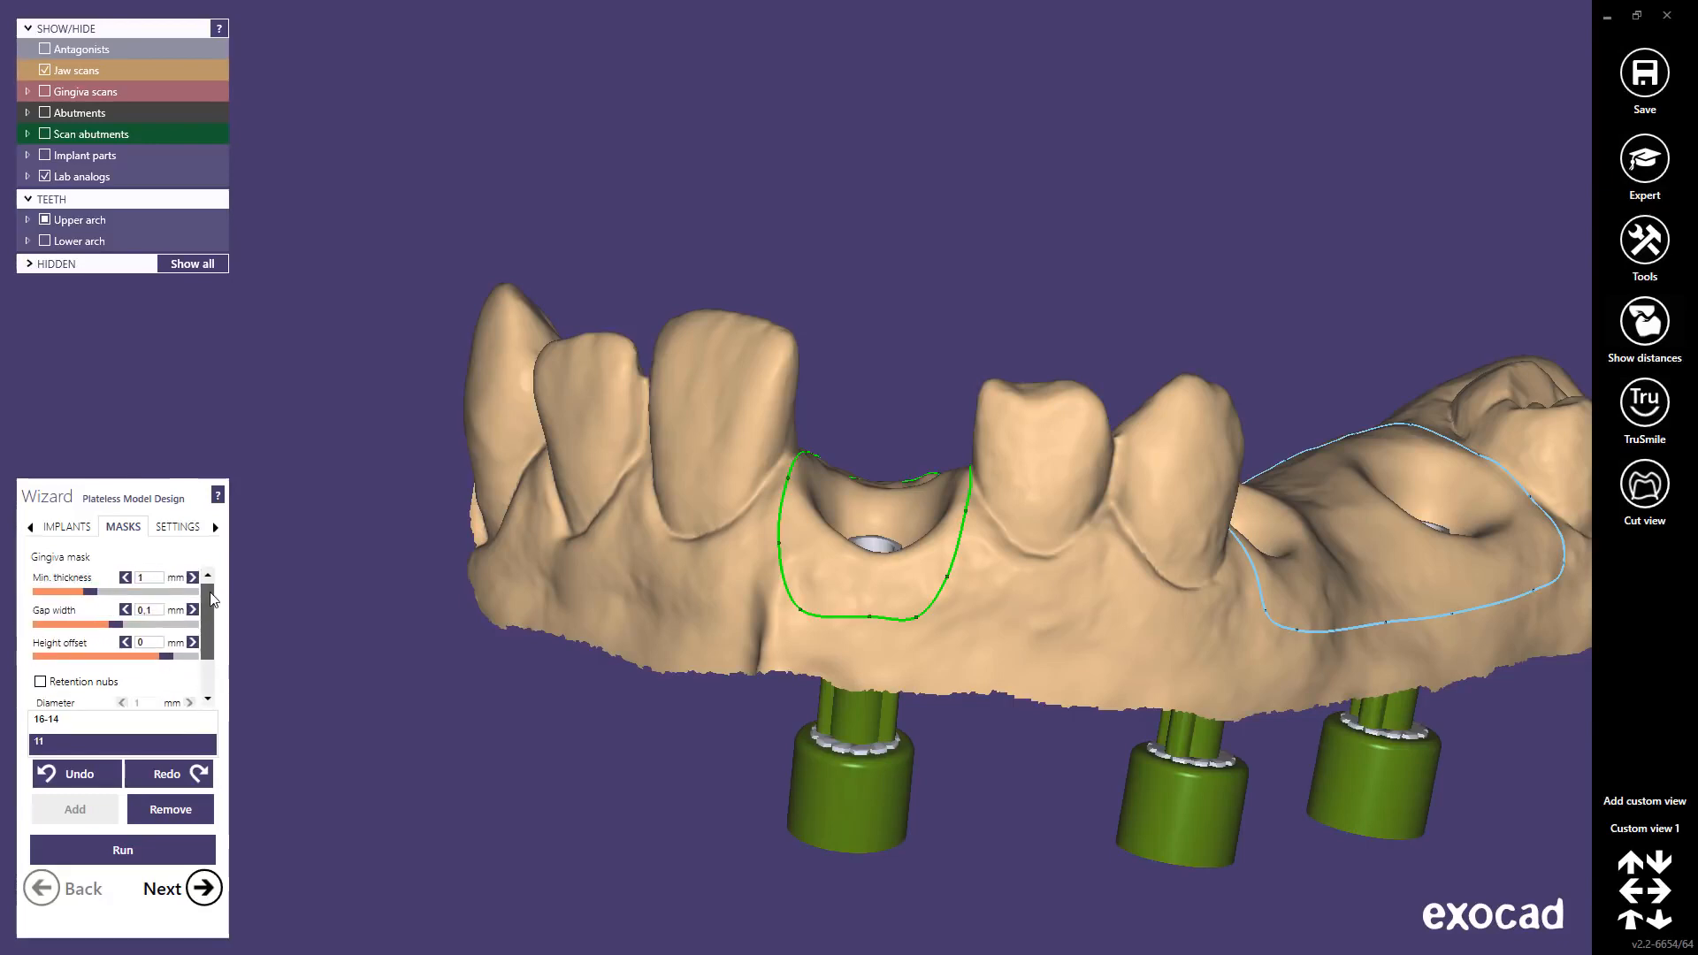
Step: Enable retention nubs, generate the masked model, check the analogs see-through, and continue to segmentation
click(40, 682)
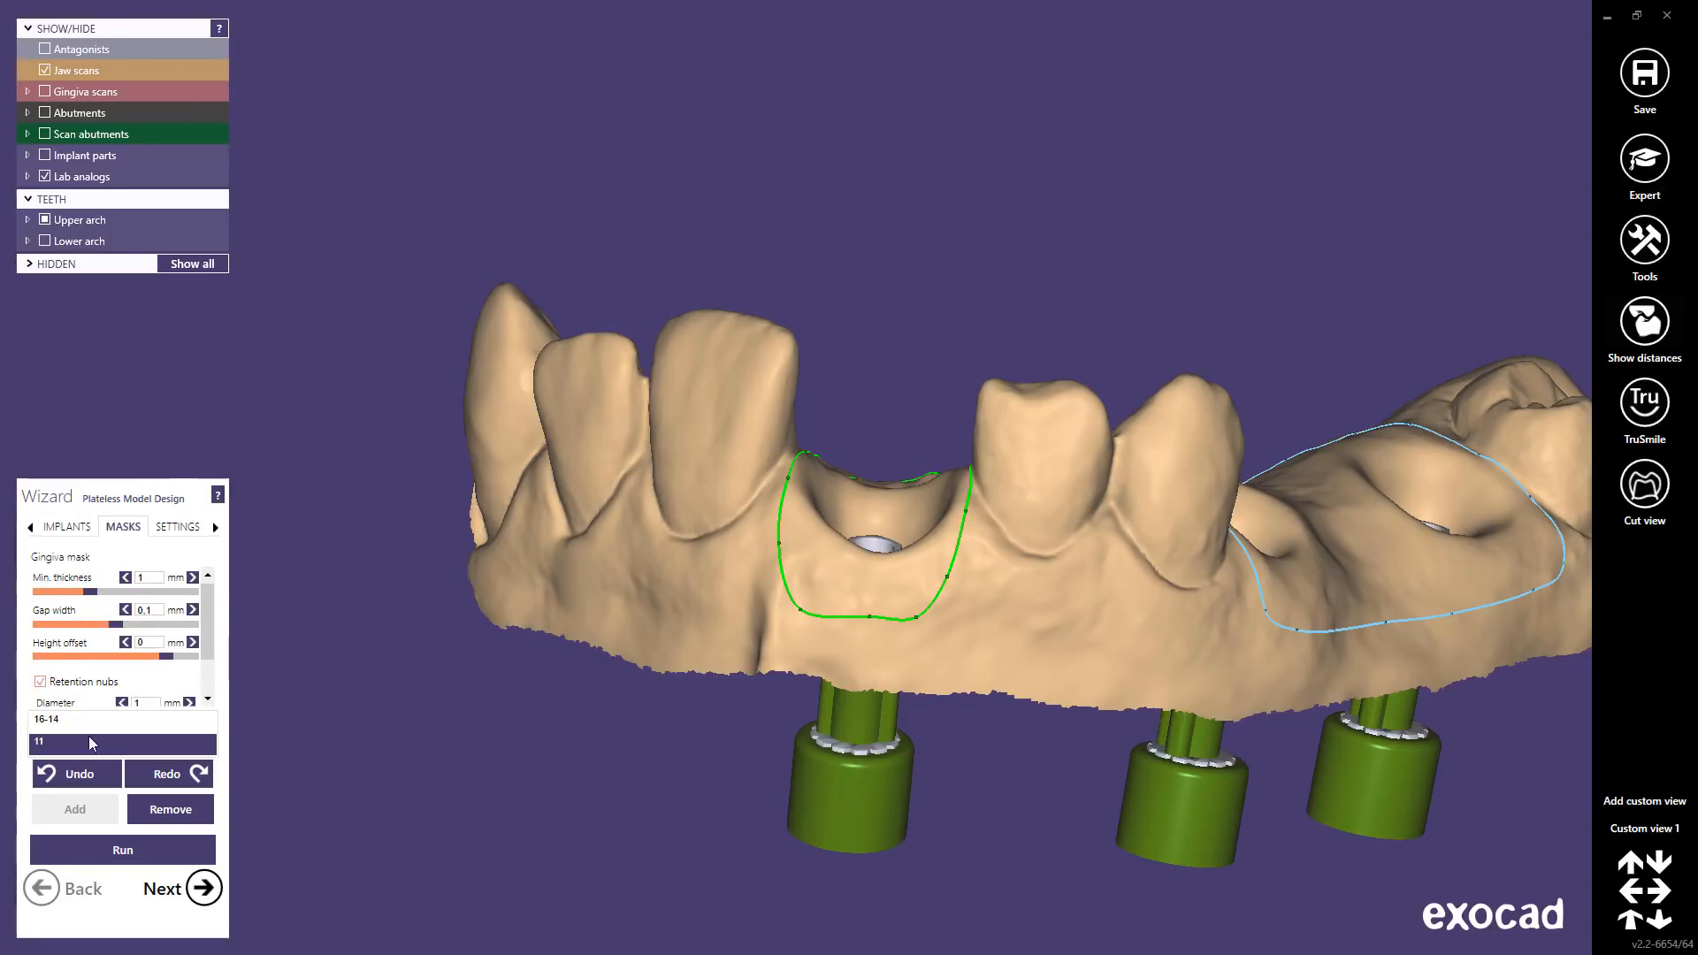
click(110, 850)
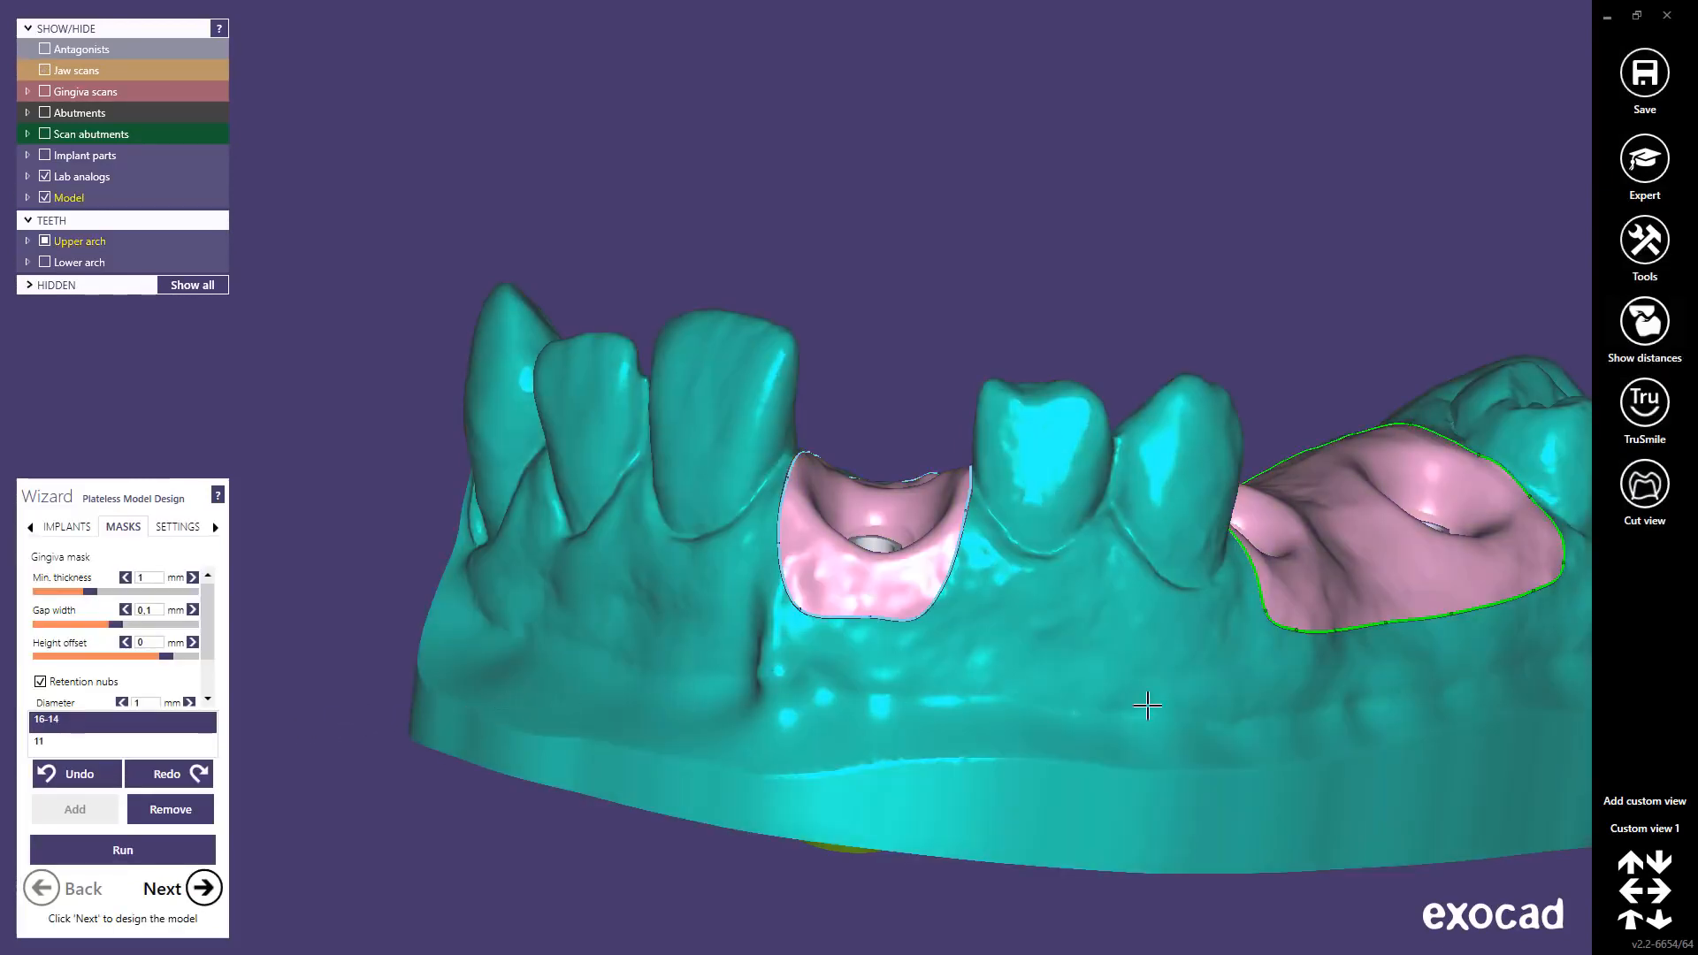
right_drag(1311, 729, 1179, 645)
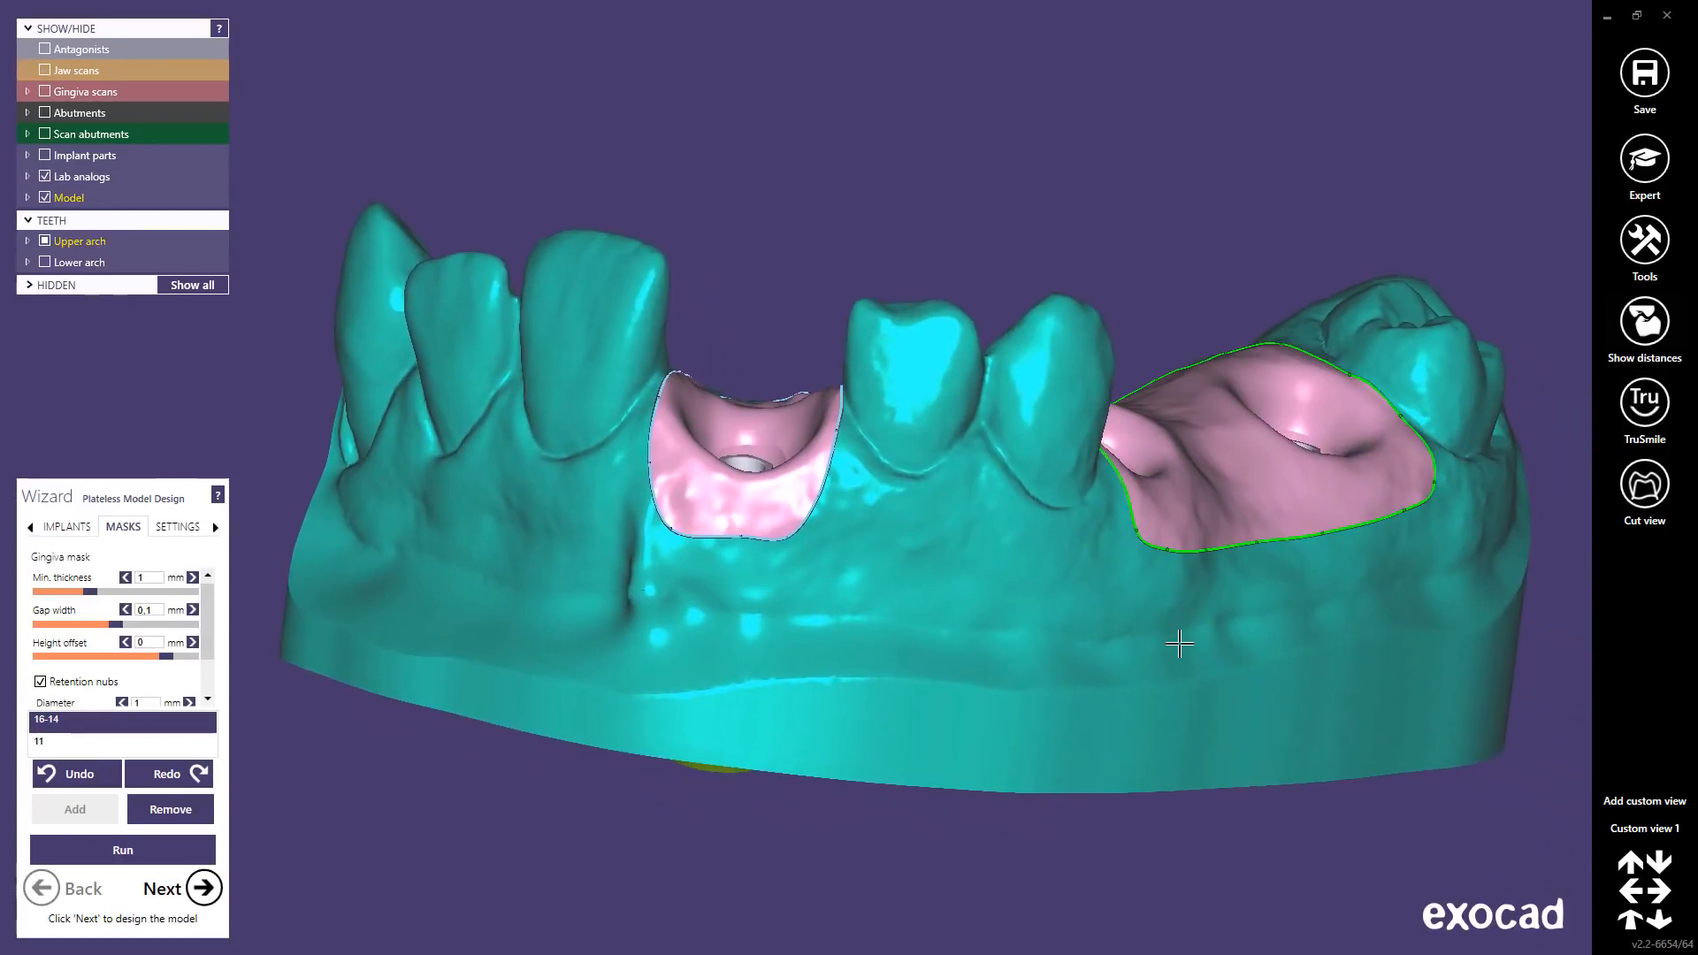
shift+middle_click(983, 634)
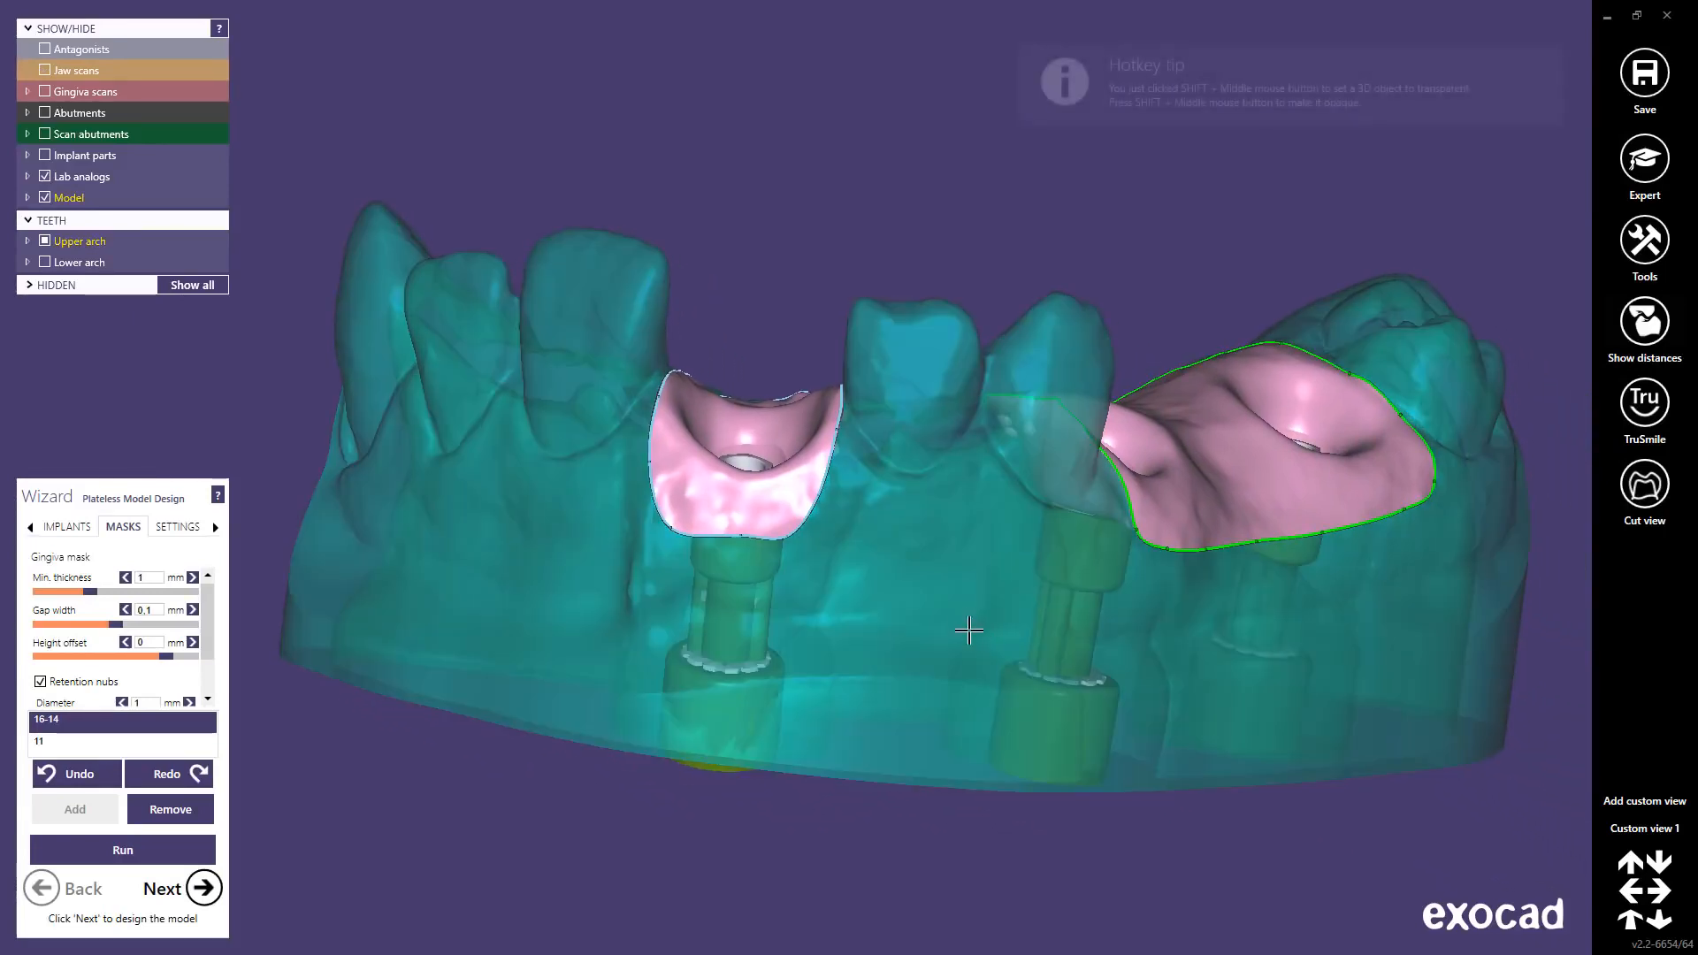
right_drag(978, 634, 967, 621)
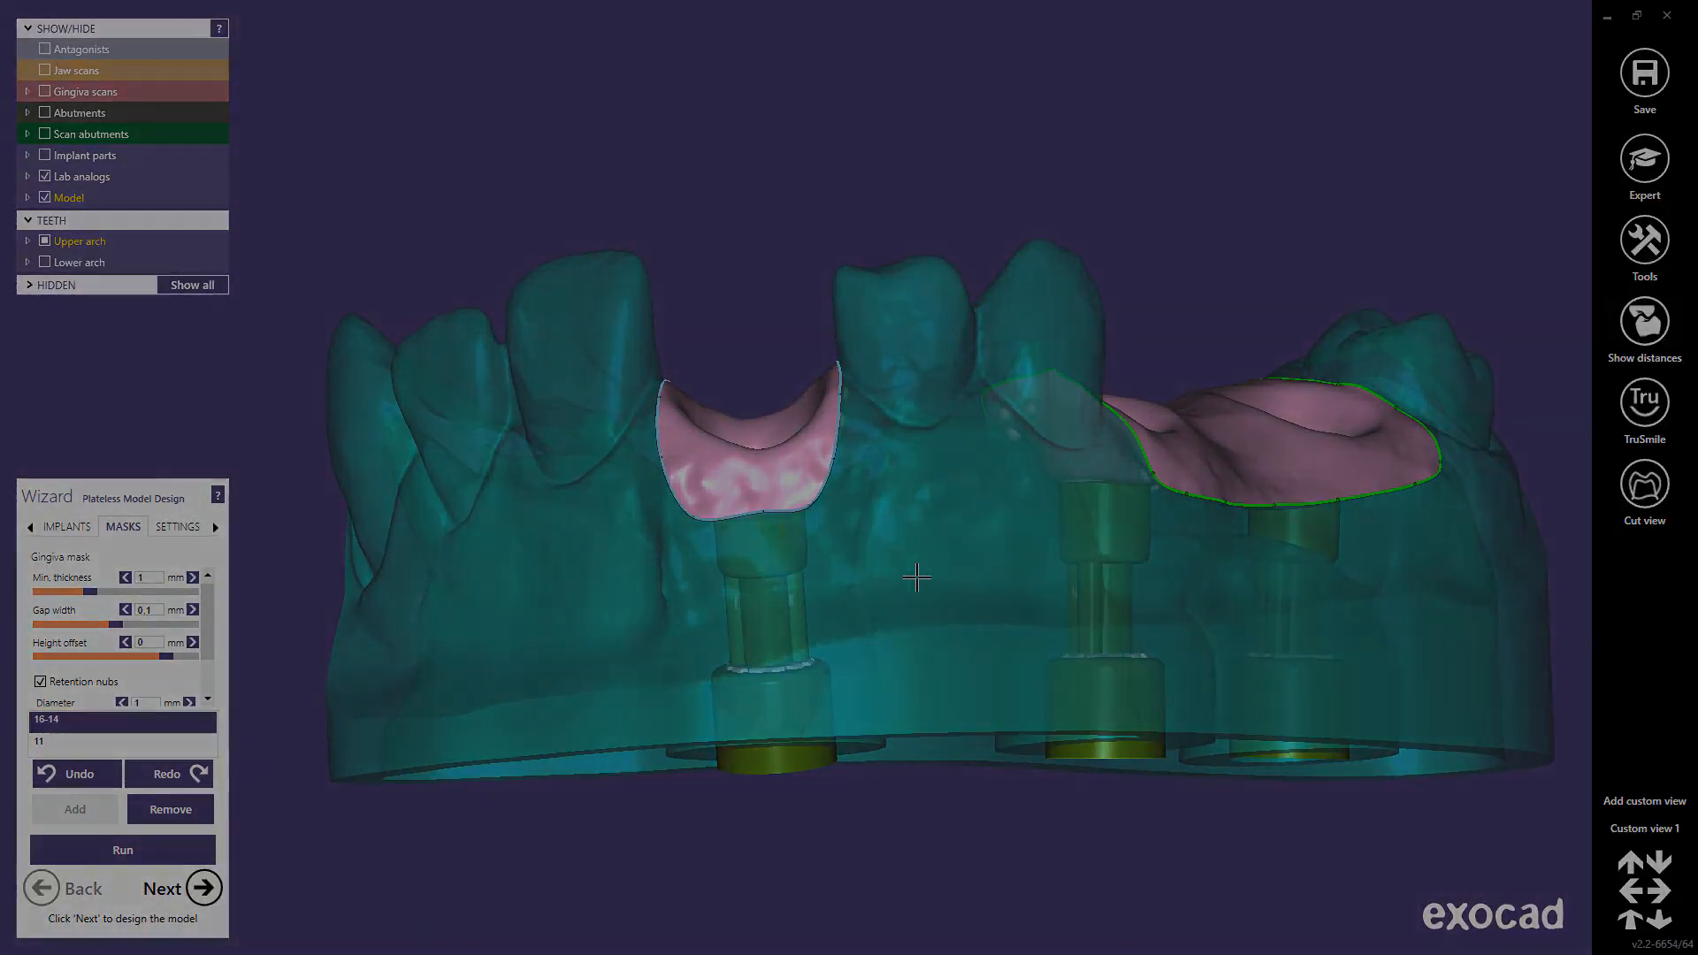
click(204, 887)
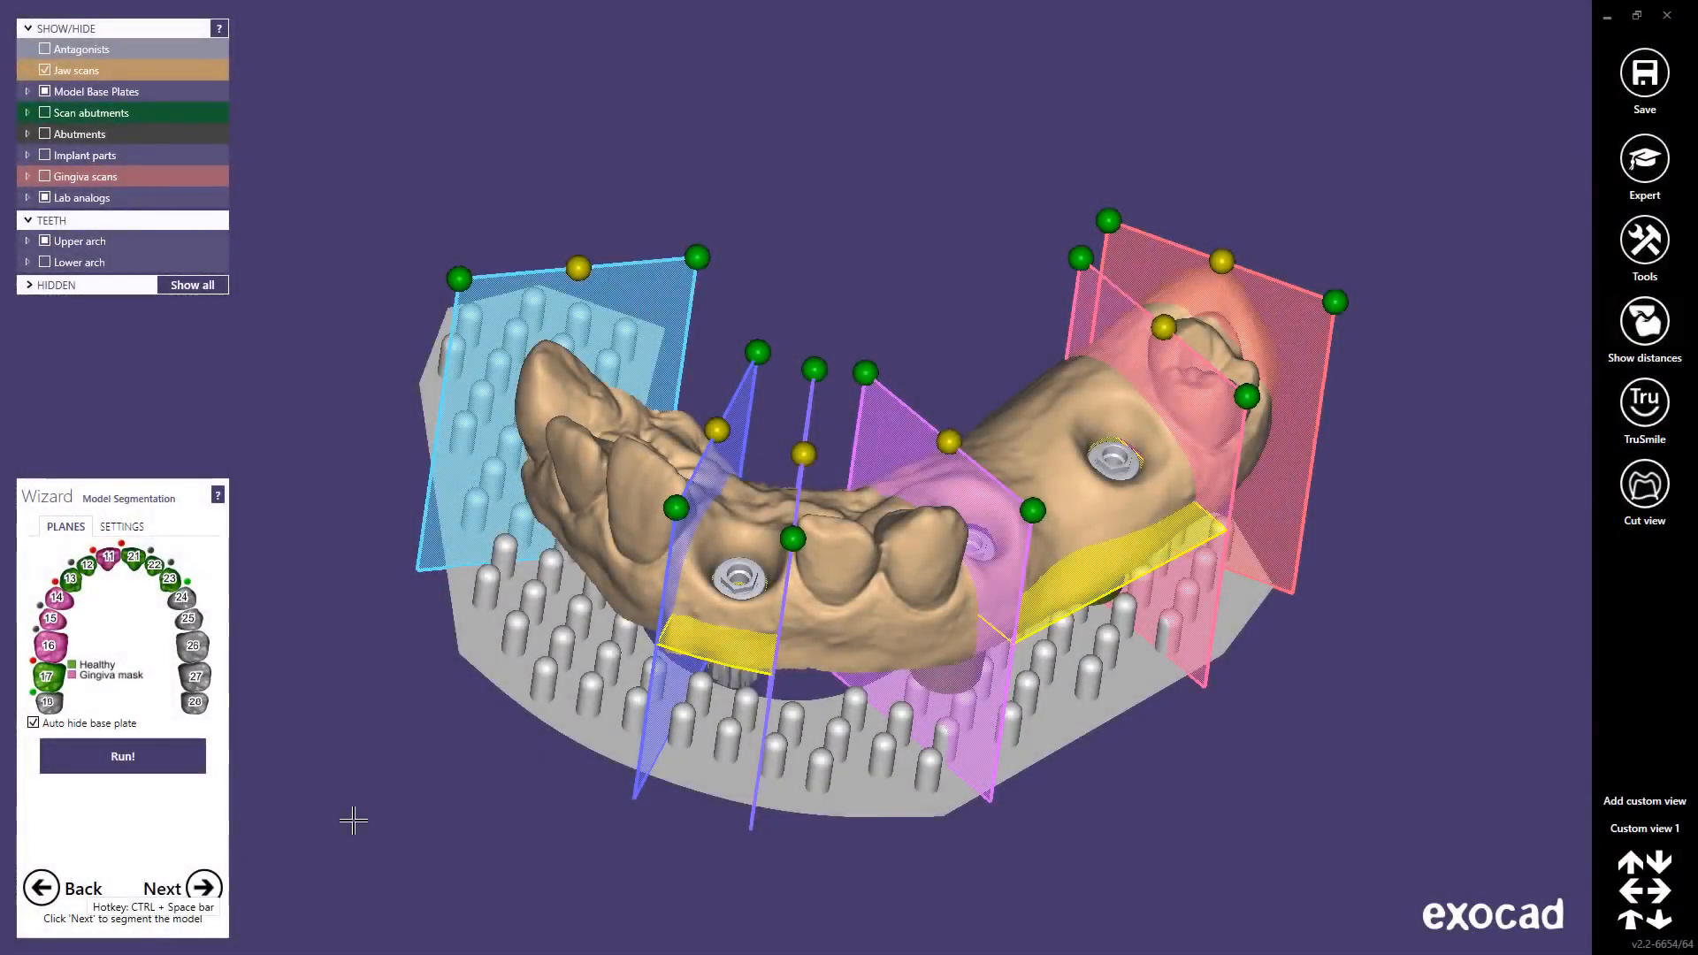
Step: Add a cut plane next to tooth 15 and mark tooth 15 as a pontic
right_drag(812, 686, 820, 680)
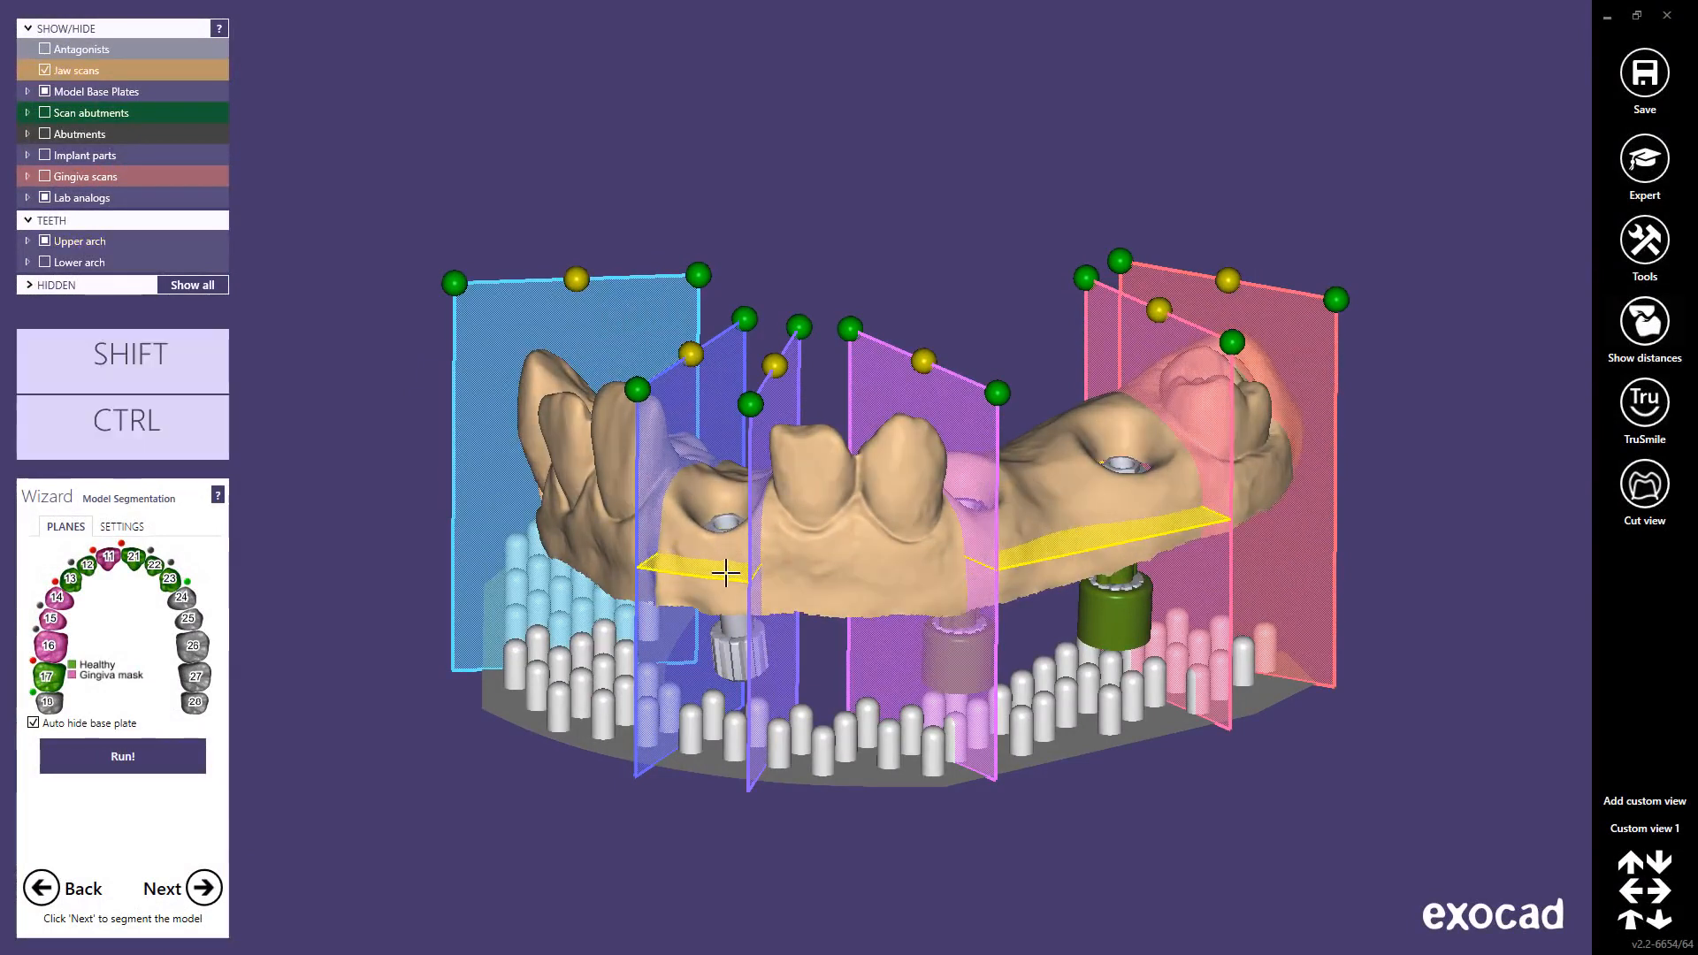
right_drag(720, 569, 711, 483)
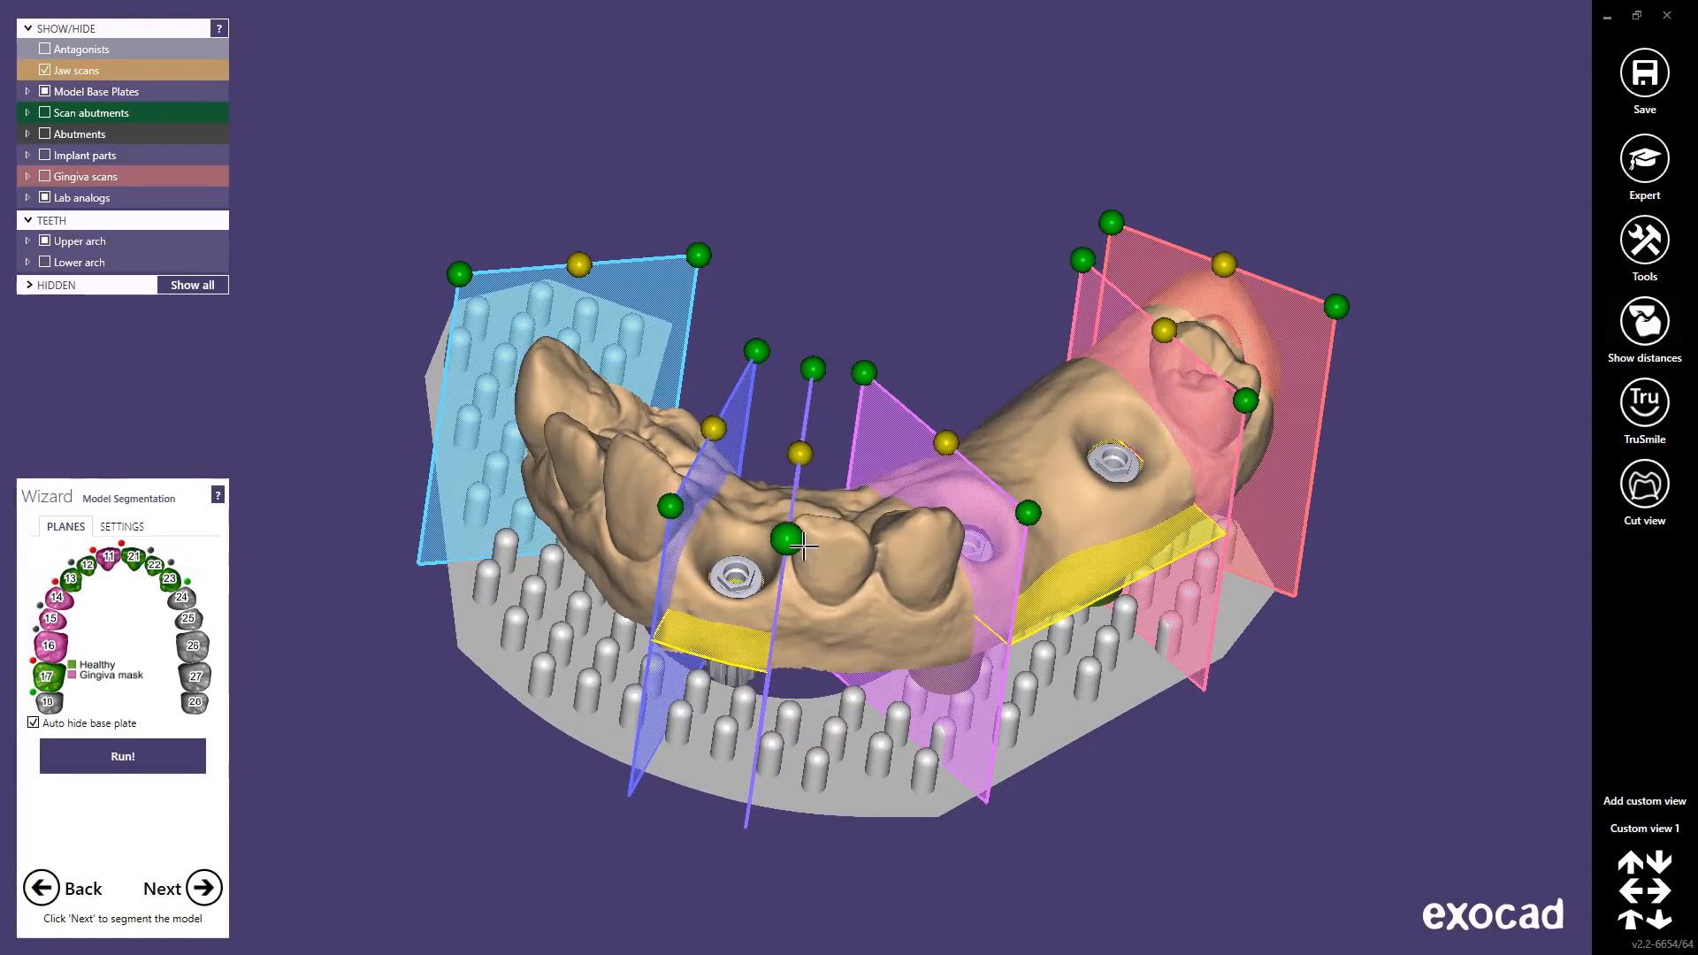
right_drag(841, 634, 838, 625)
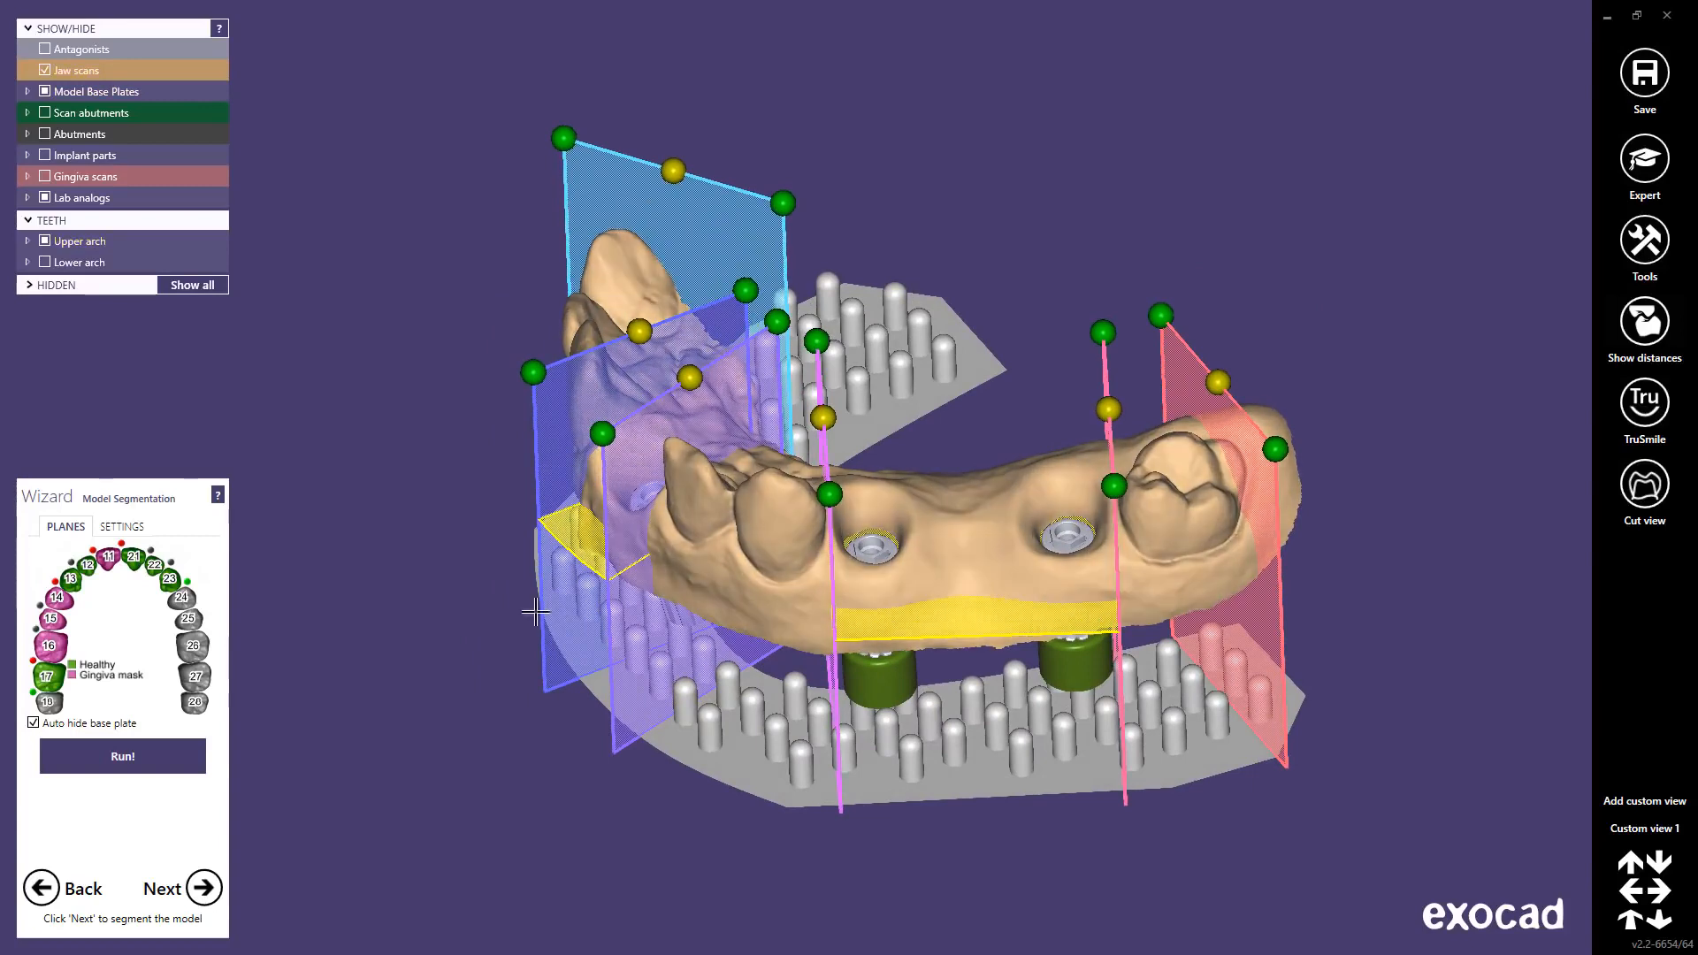
click(41, 609)
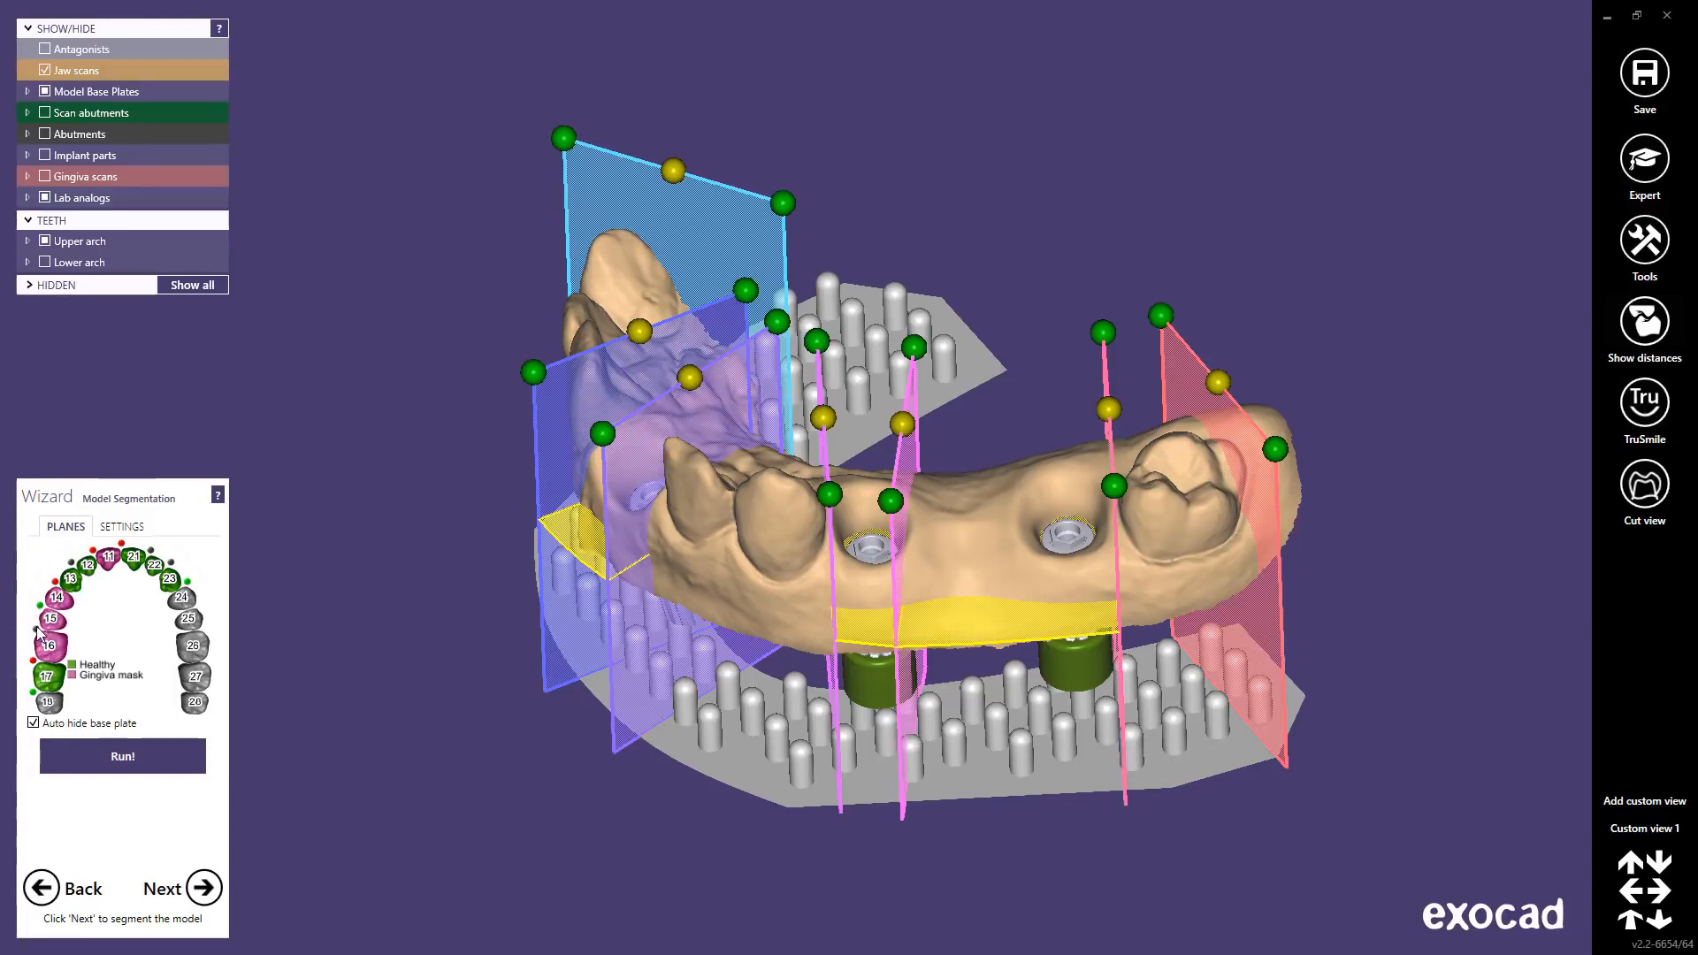
click(36, 629)
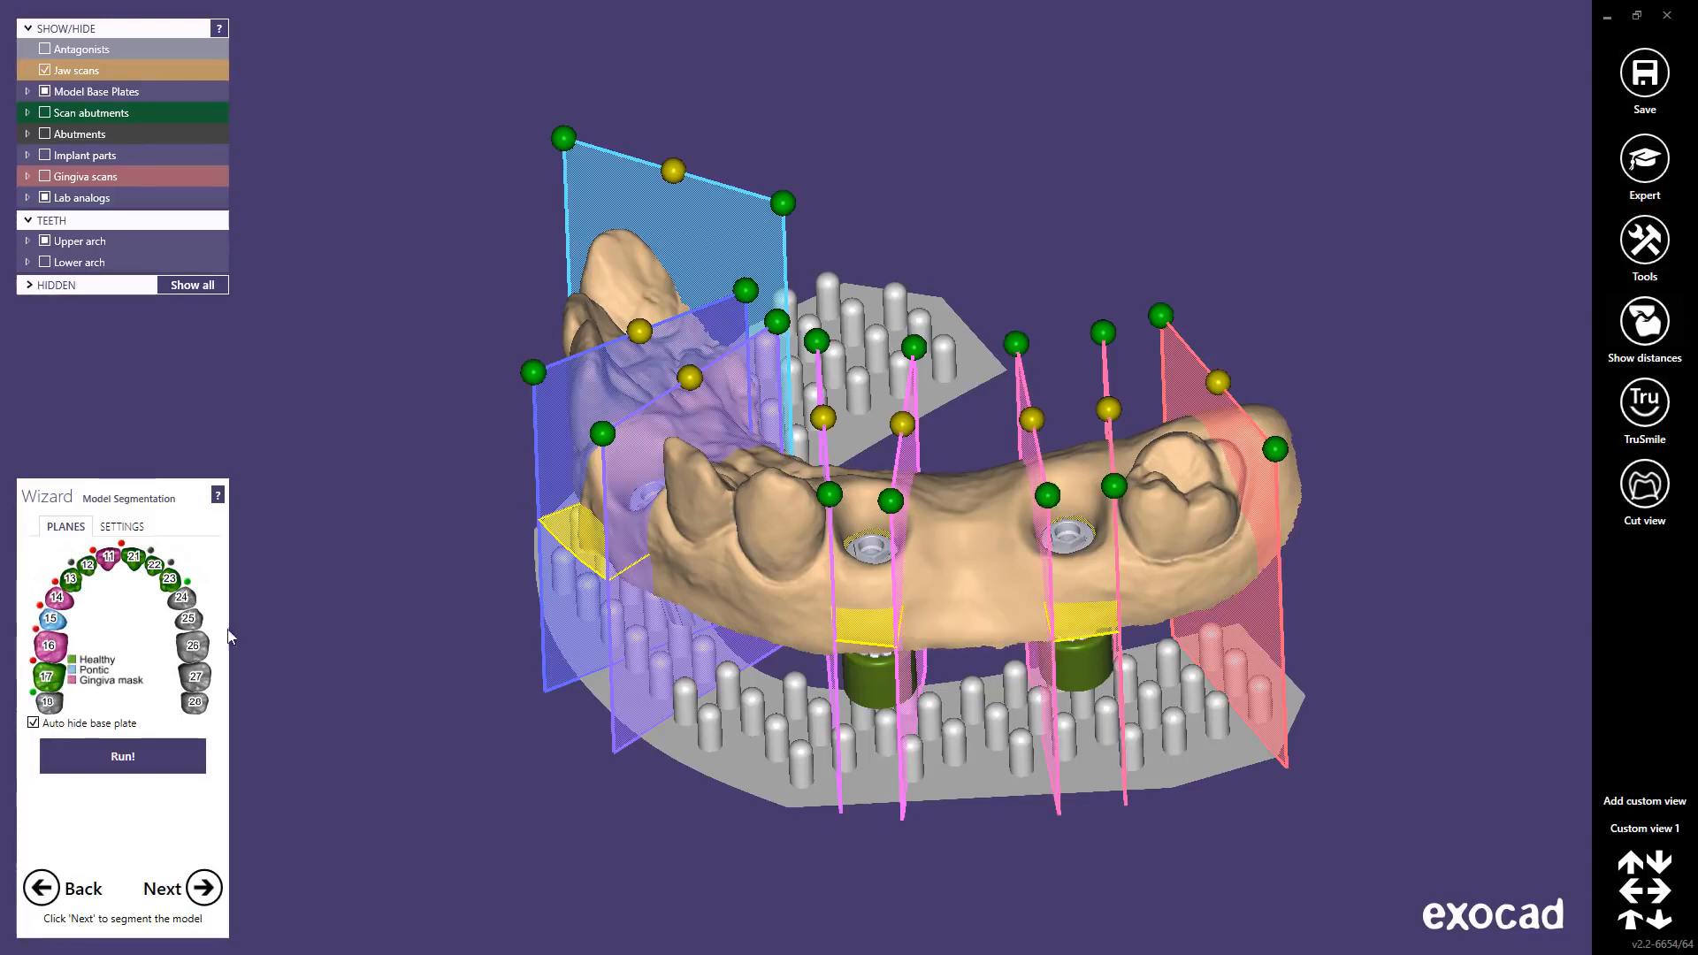
mouse_move(849, 641)
right_down()
mouse_move(938, 553)
mouse_move(944, 566)
mouse_move(858, 639)
right_up()
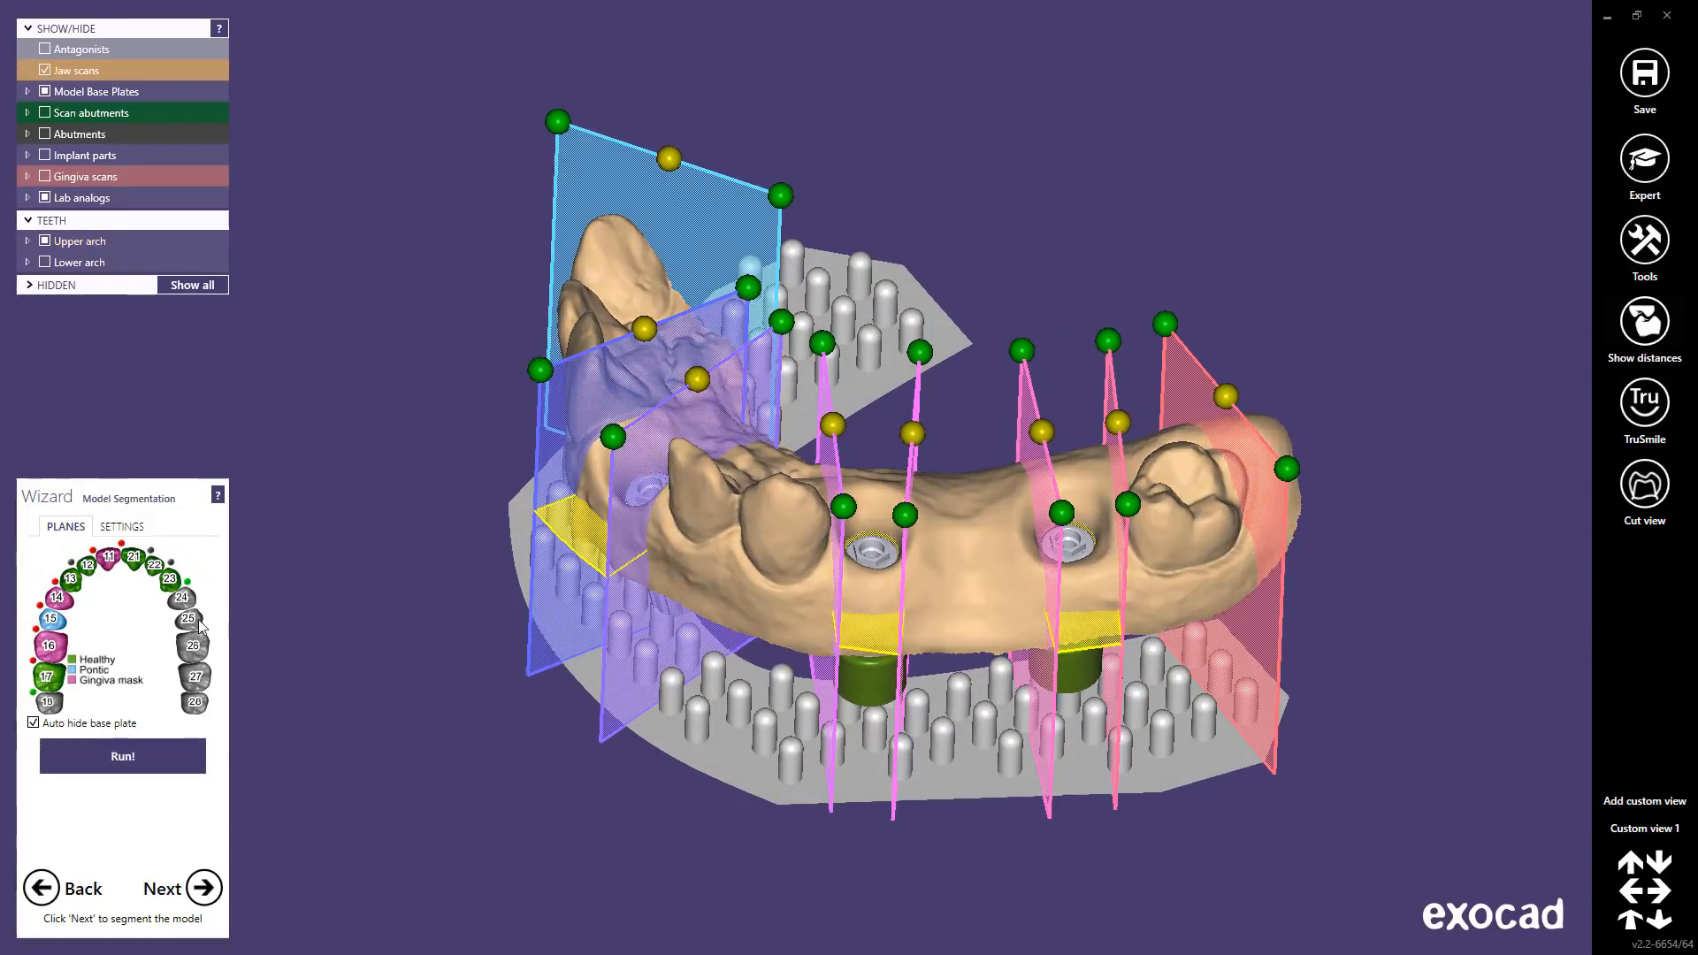
Step: Return teeth 14, 15 and 16 to gingiva mask and remove the plane between 15 and 16
click(51, 628)
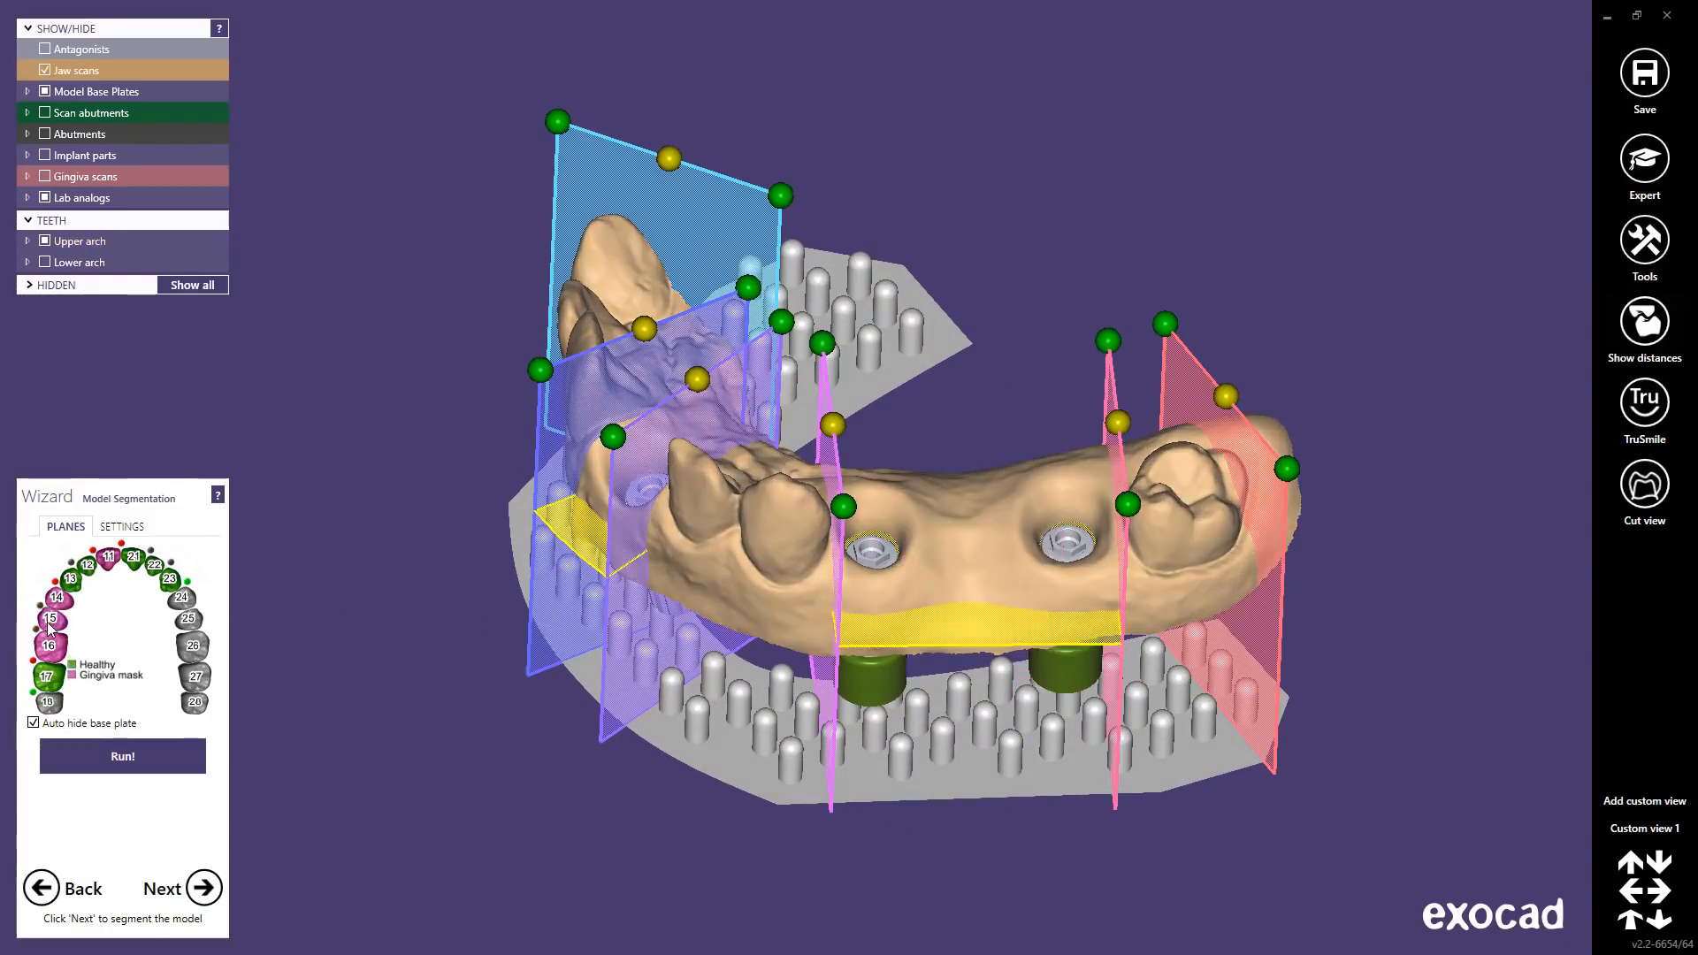
click(59, 601)
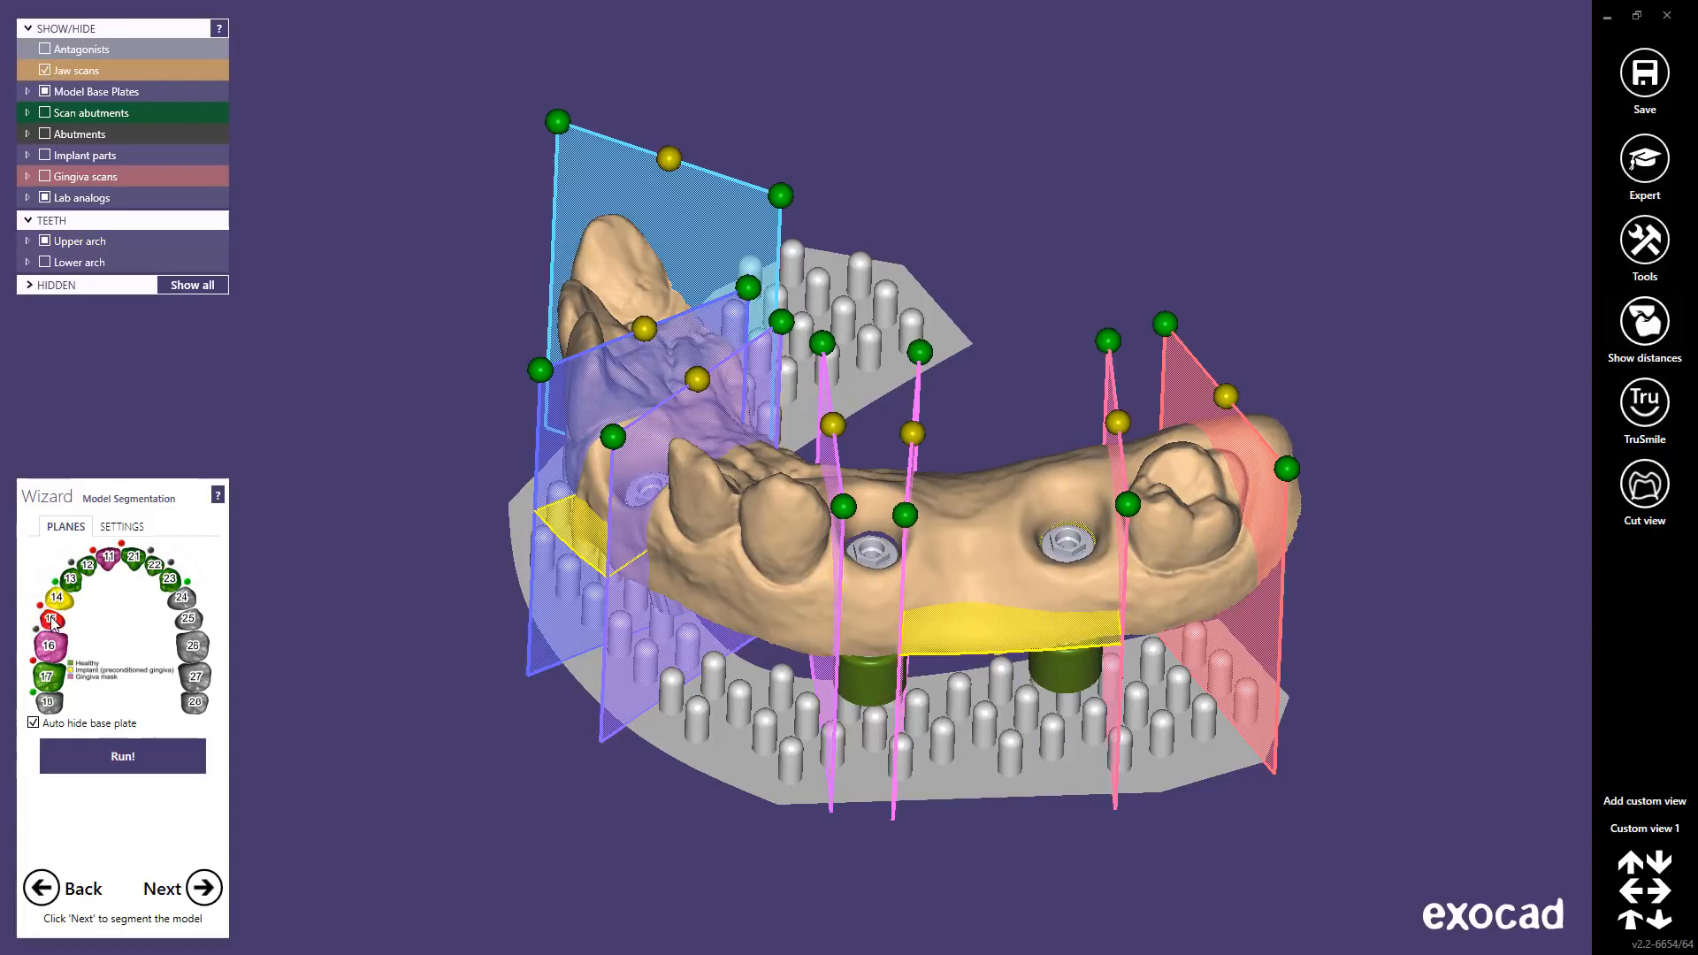
click(53, 621)
click(50, 646)
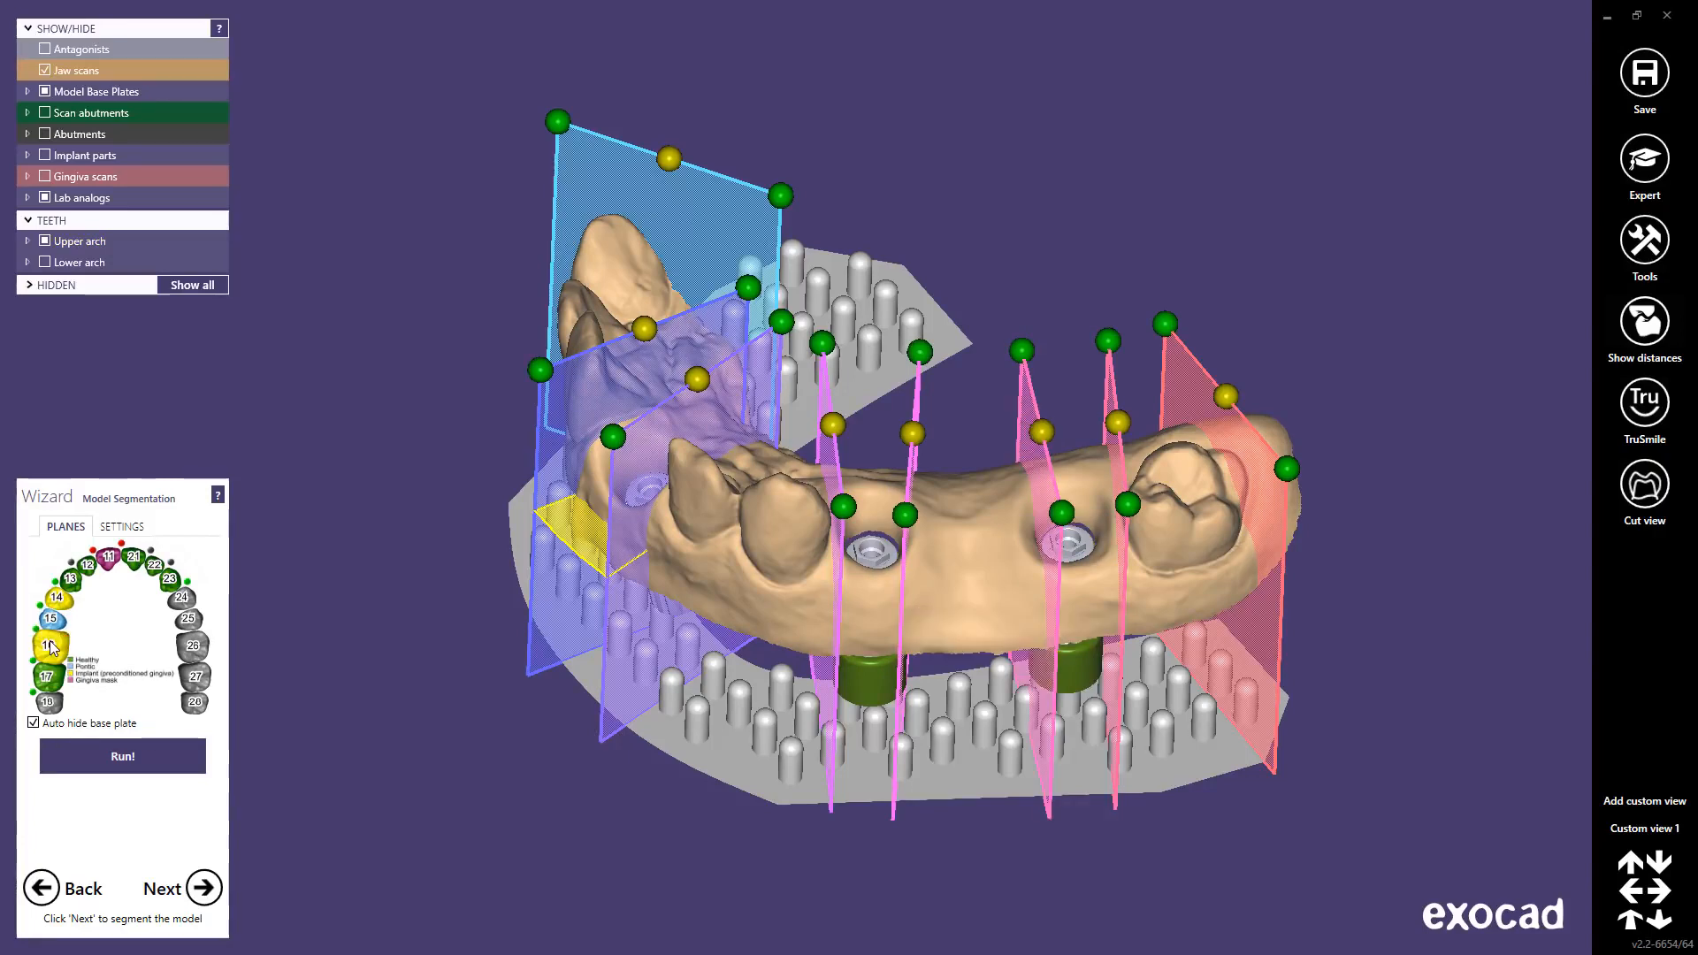
click(61, 602)
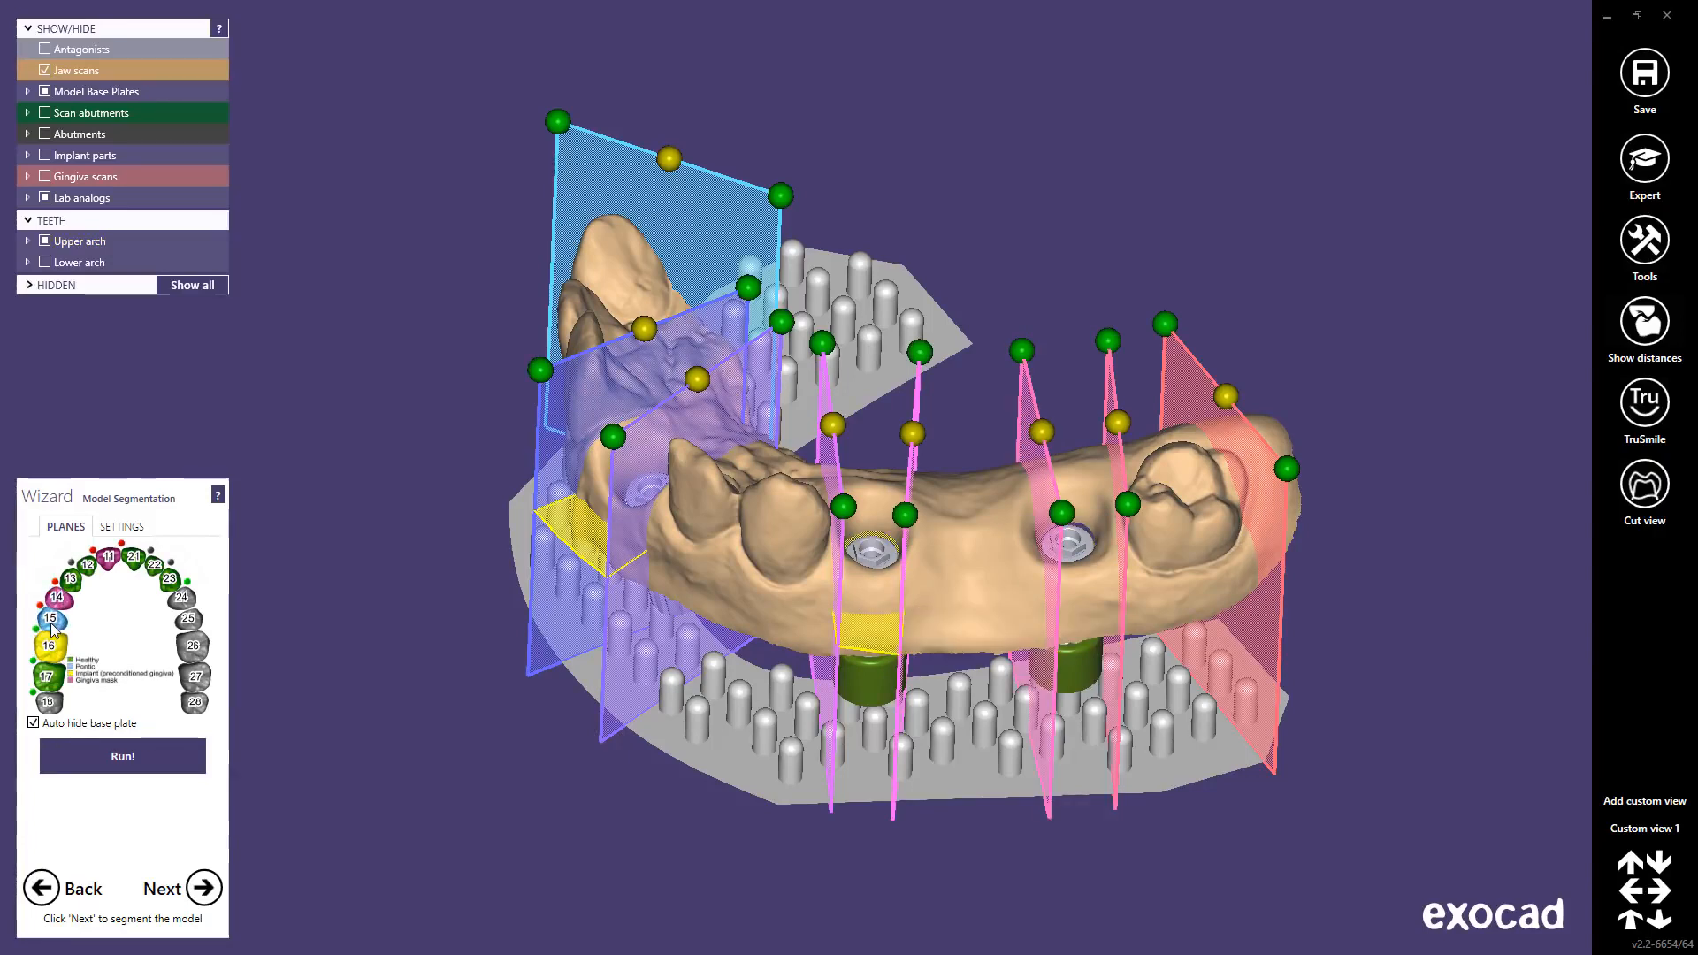
click(51, 622)
click(53, 644)
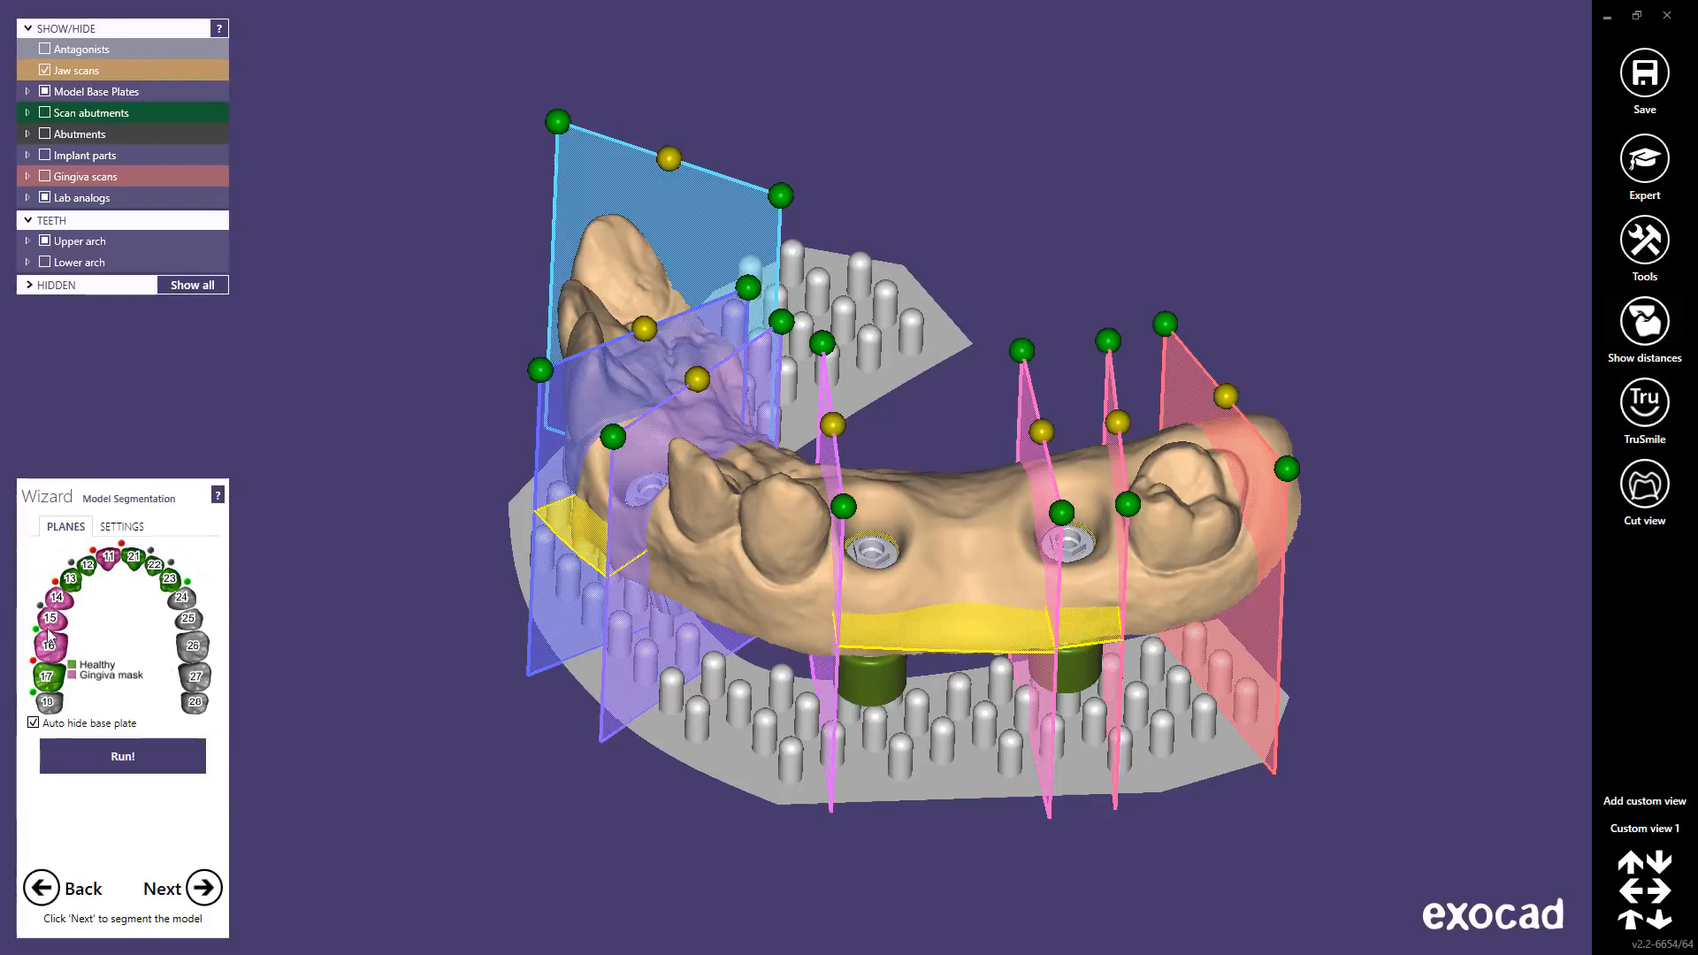
click(38, 631)
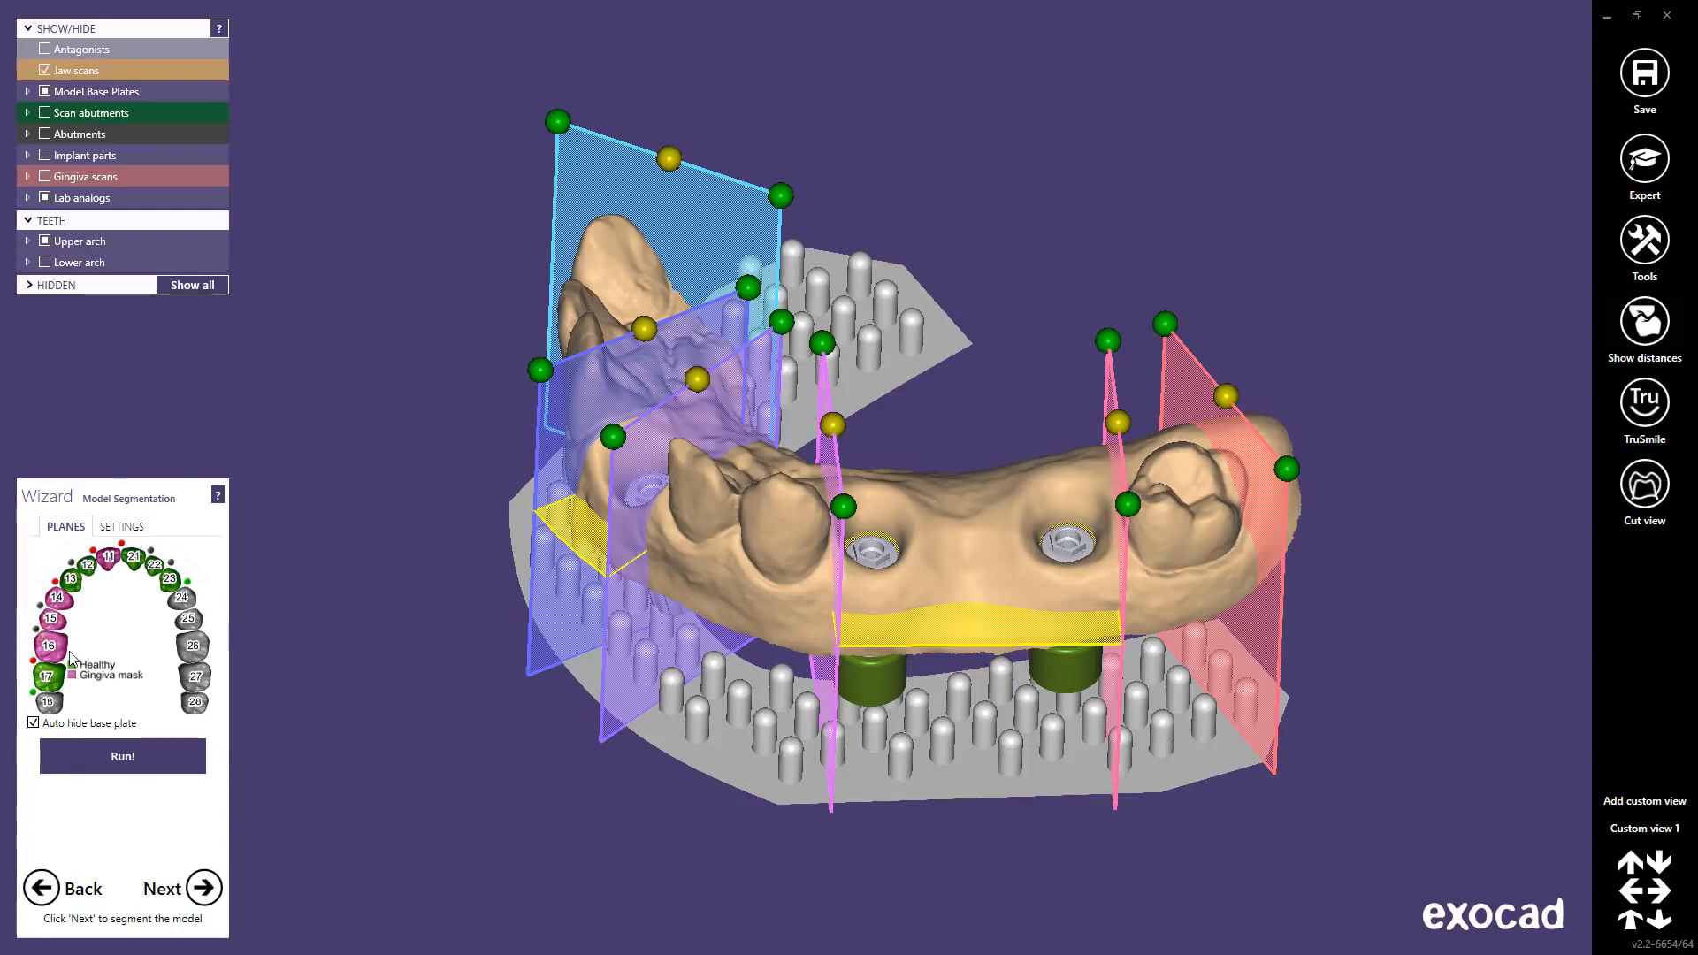
Step: Run the segmentation and view the sections see-through to check the implant posts and pins
click(120, 753)
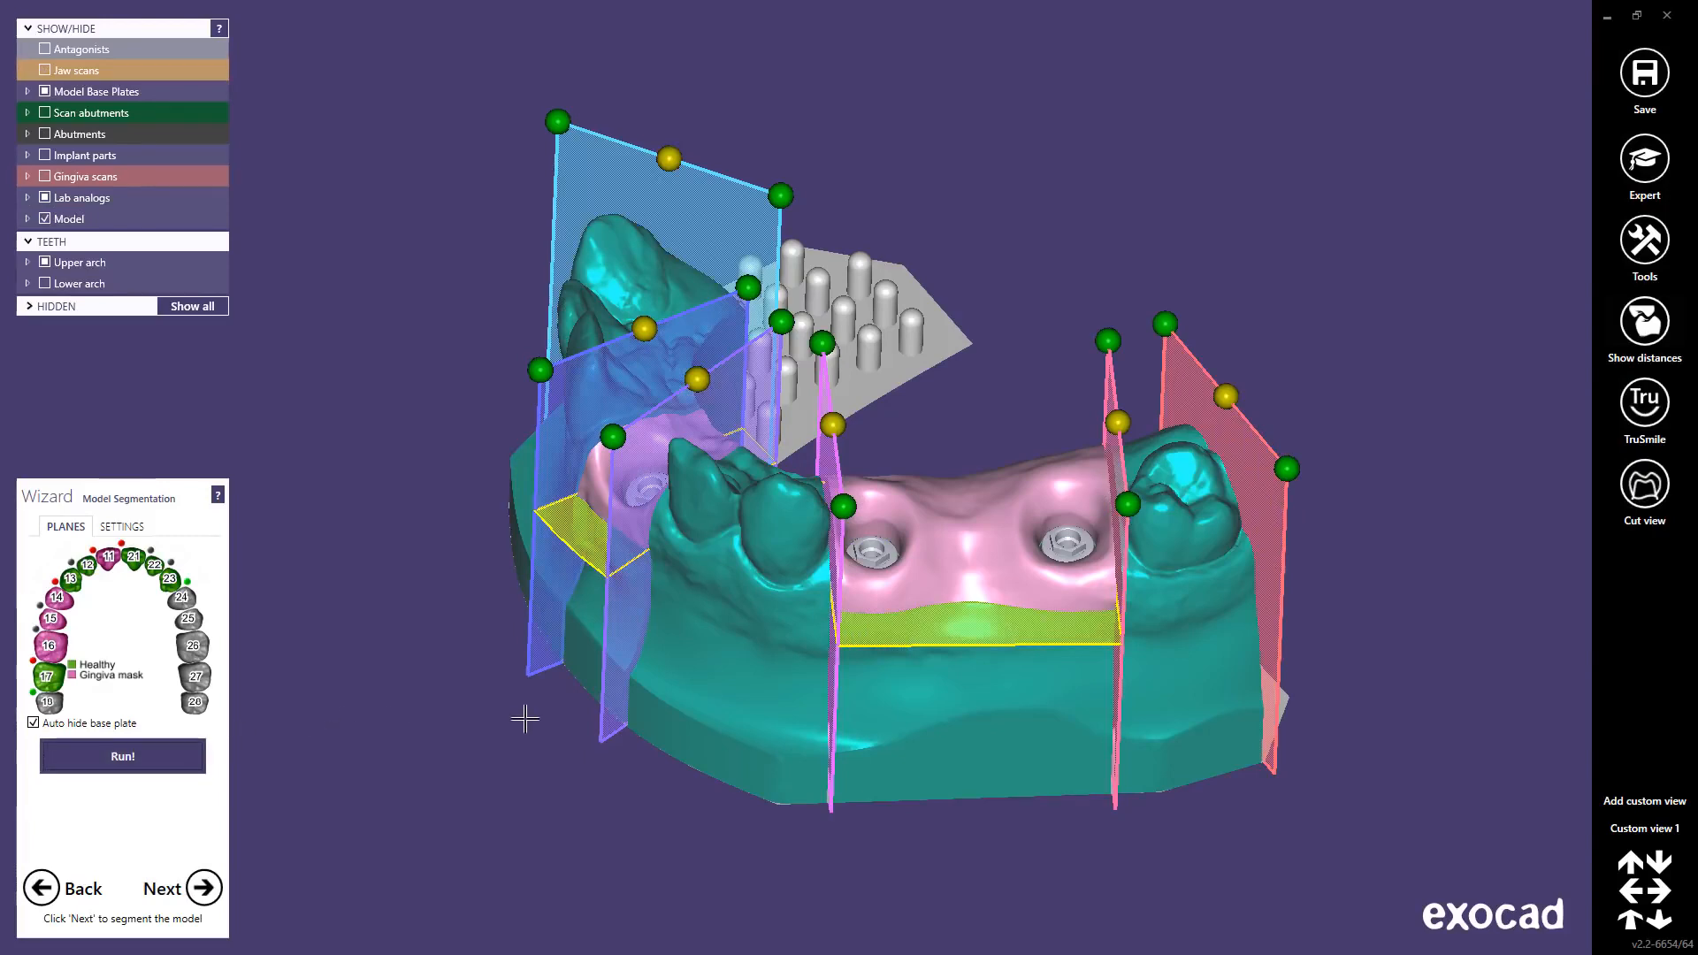
right_drag(770, 725, 771, 729)
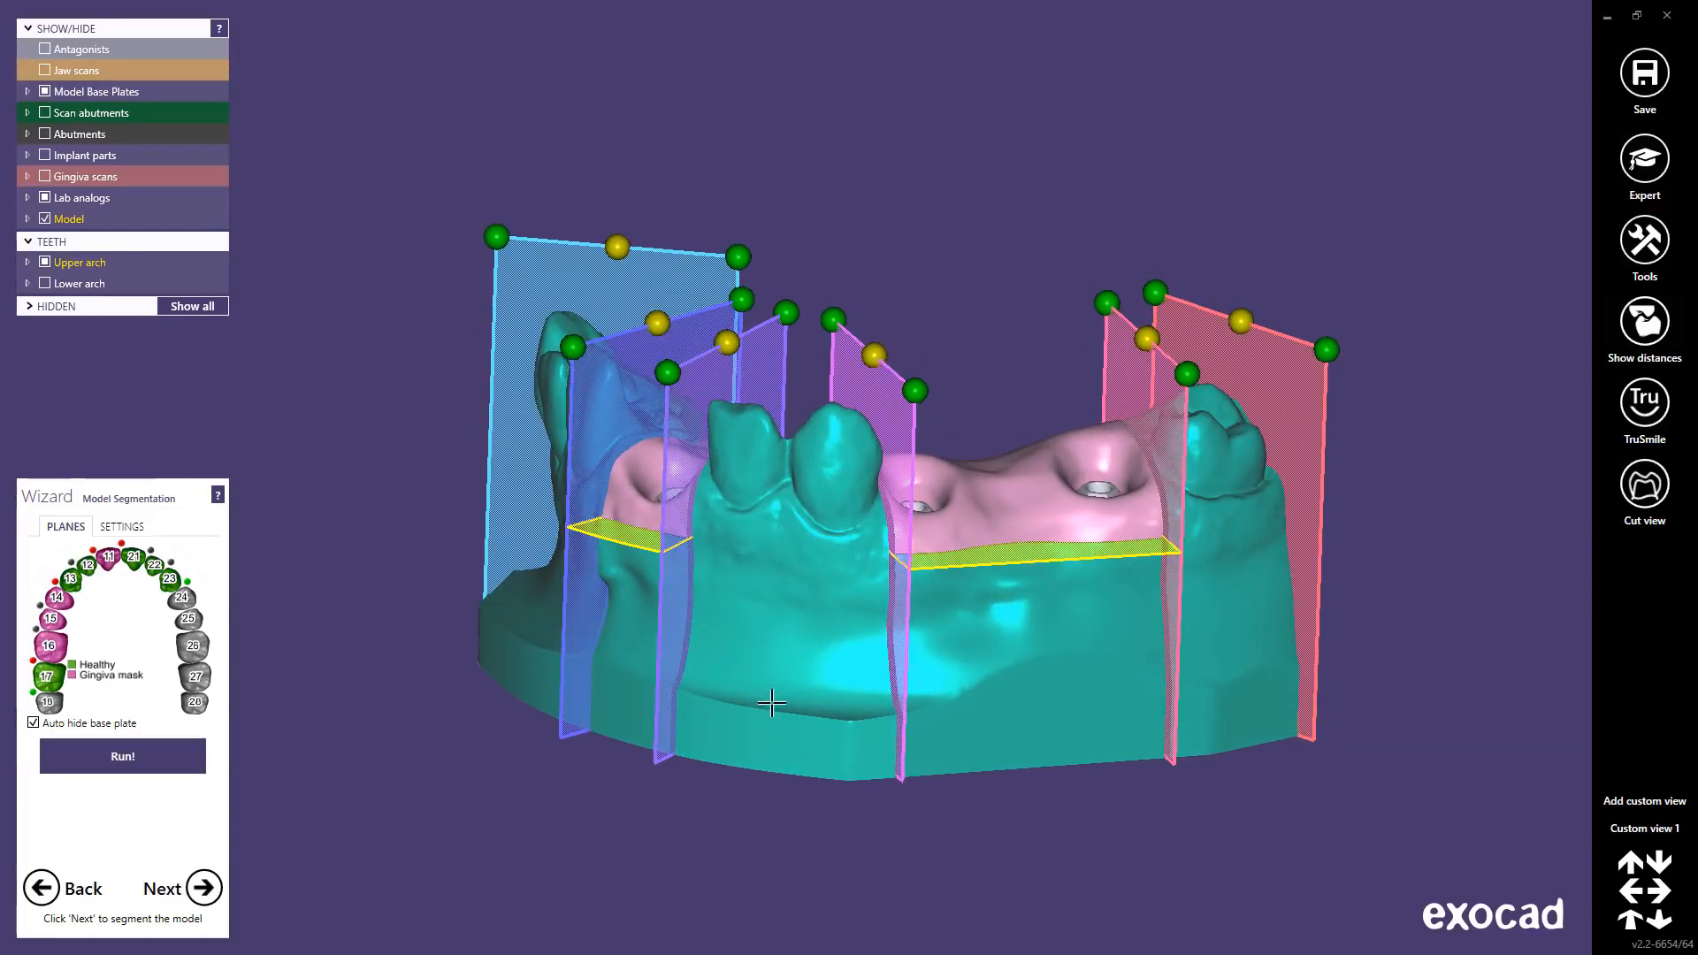
shift+middle_click(778, 630)
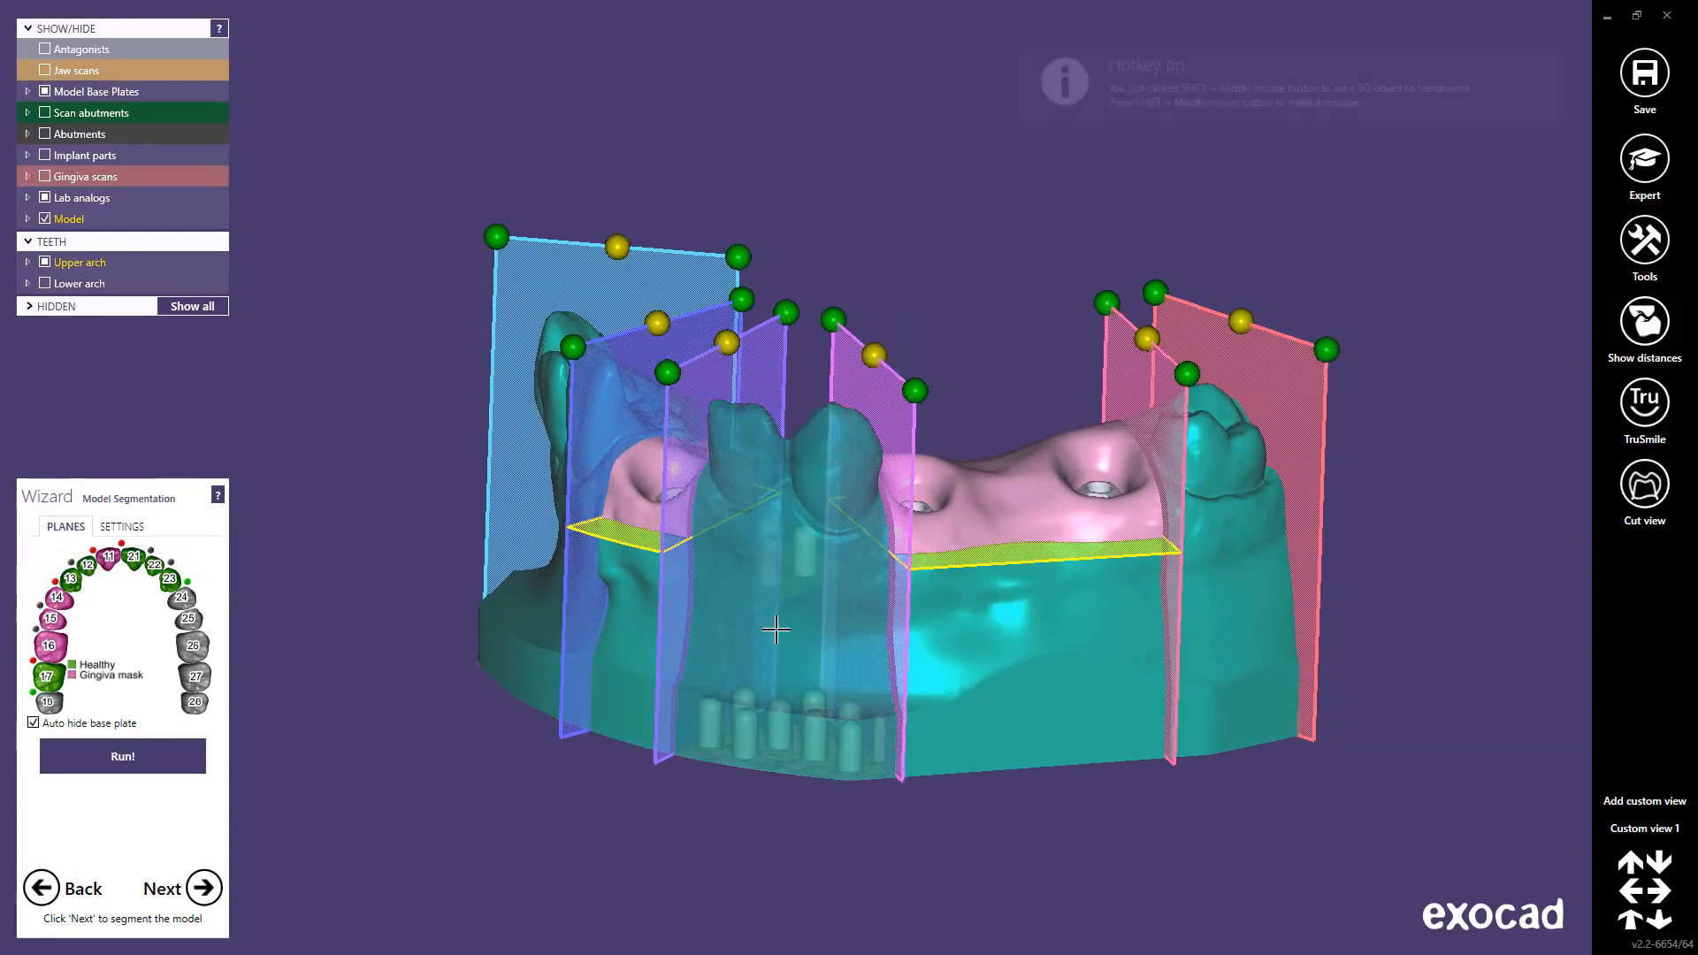
right_drag(778, 630, 842, 635)
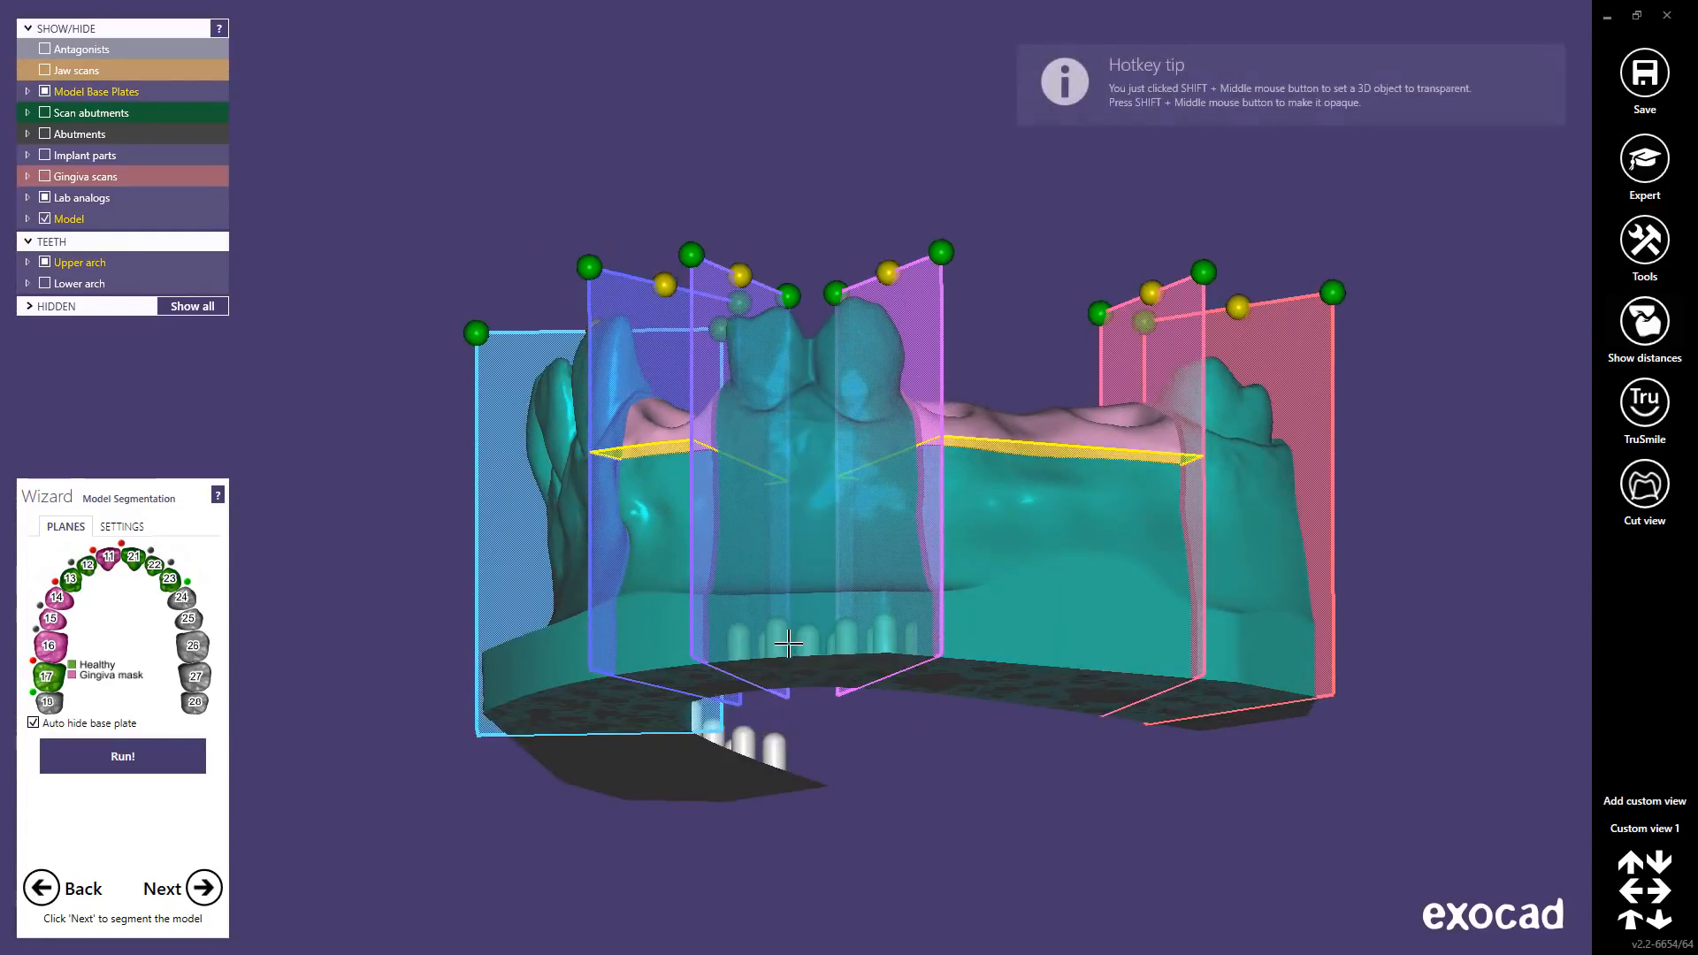
shift+middle_click(1025, 579)
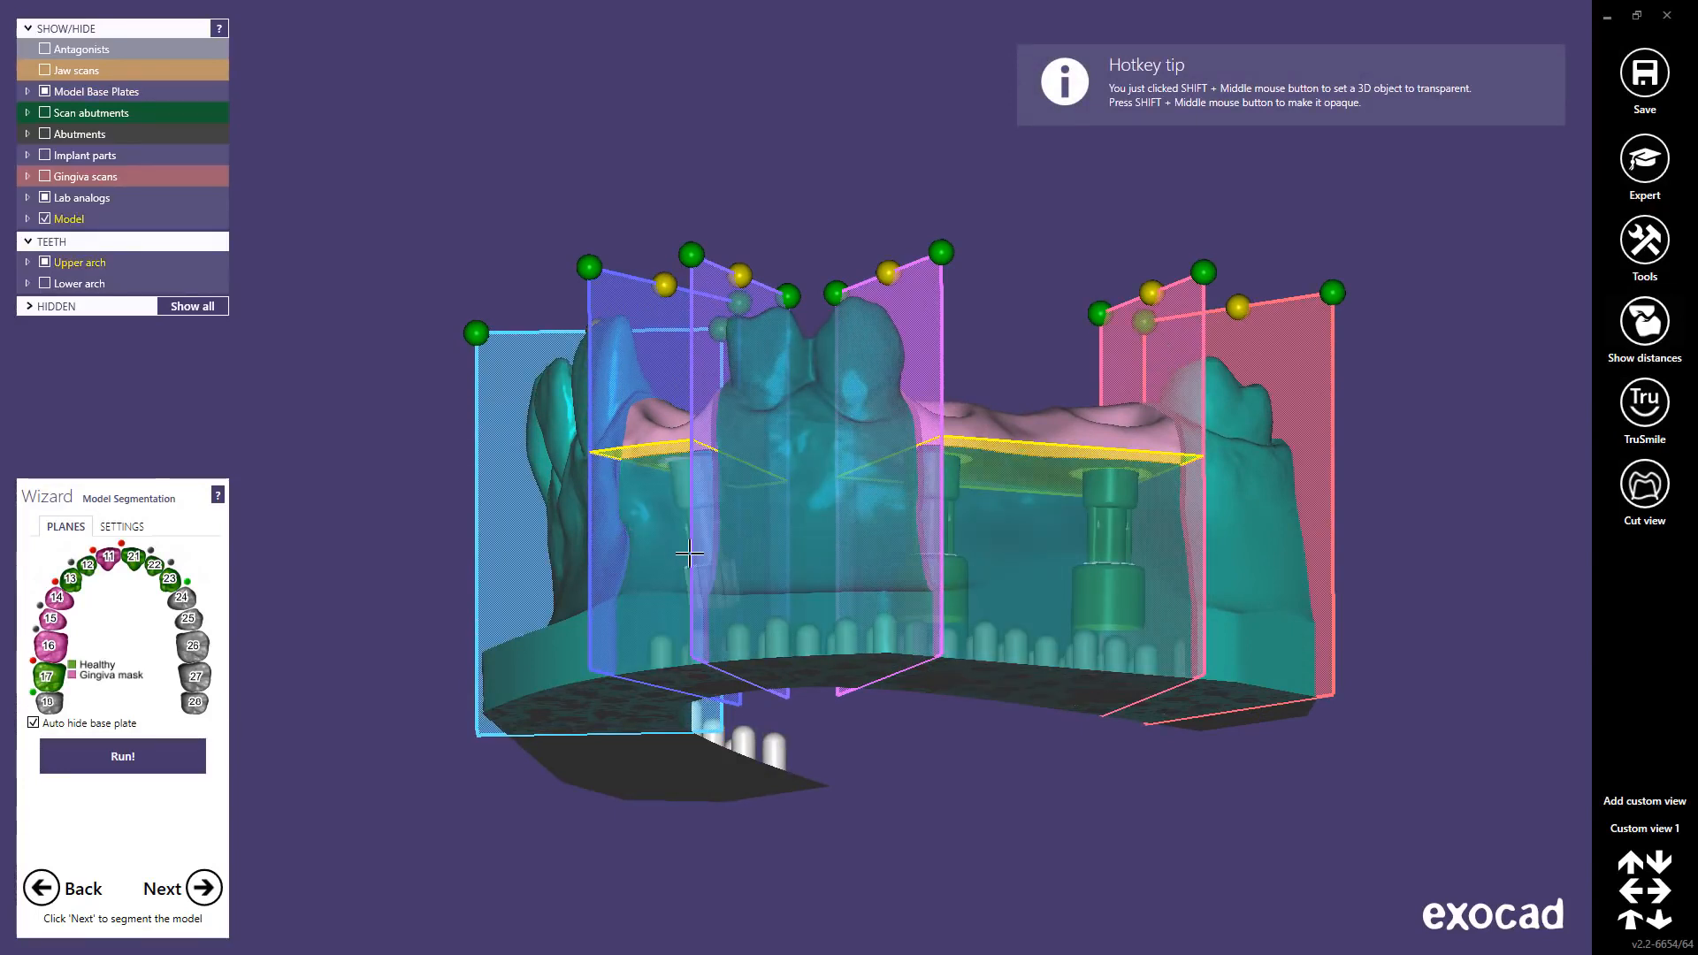
right_drag(651, 537, 700, 554)
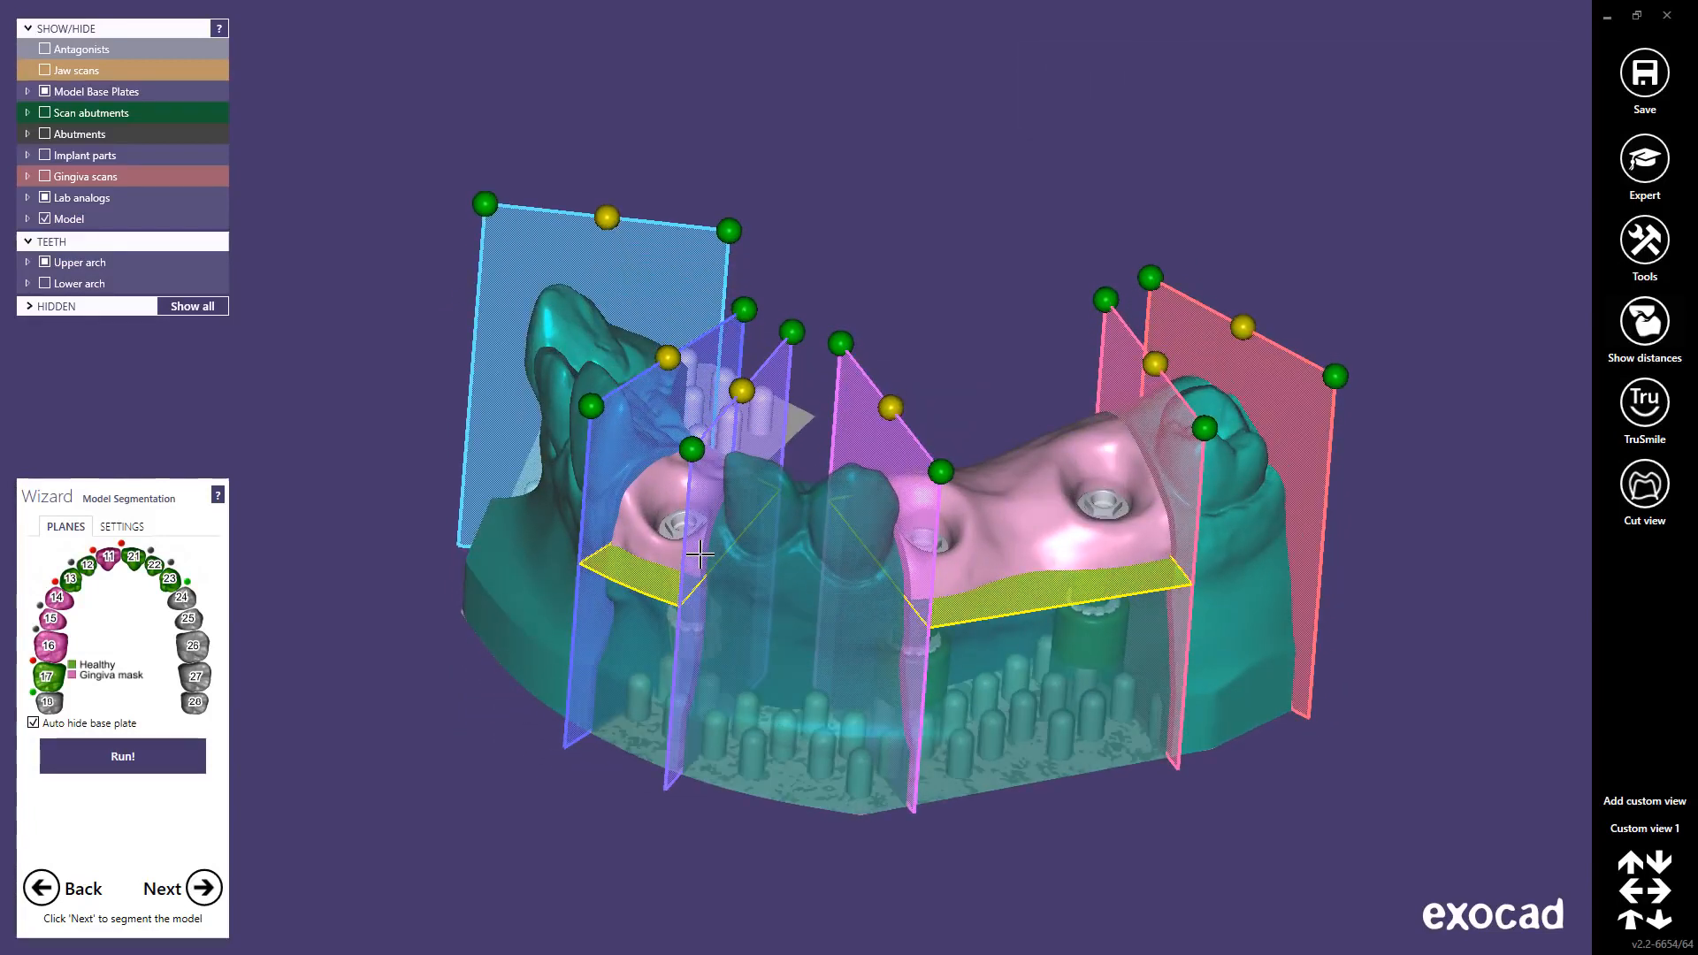